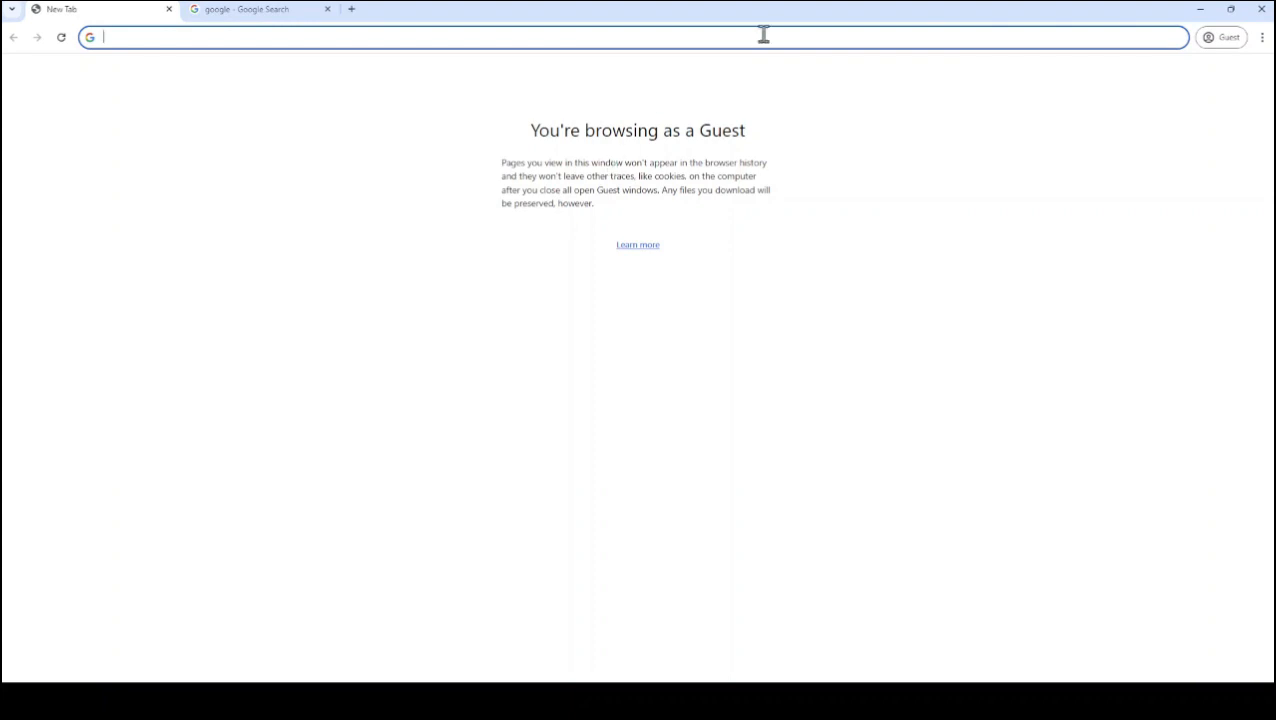
Step: Search Google for "cocacola" in a new tab, accept the "coca cola" spelling and show the image results
click(205, 9)
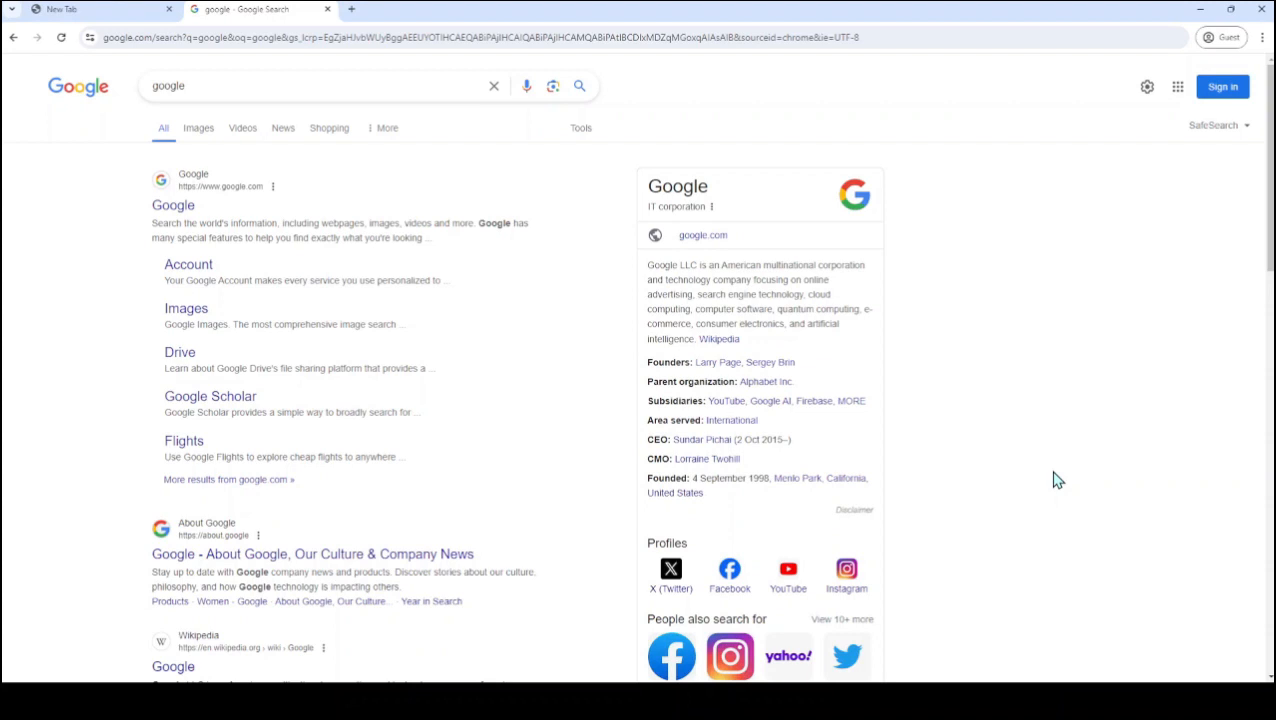
click(351, 10)
text(coc)
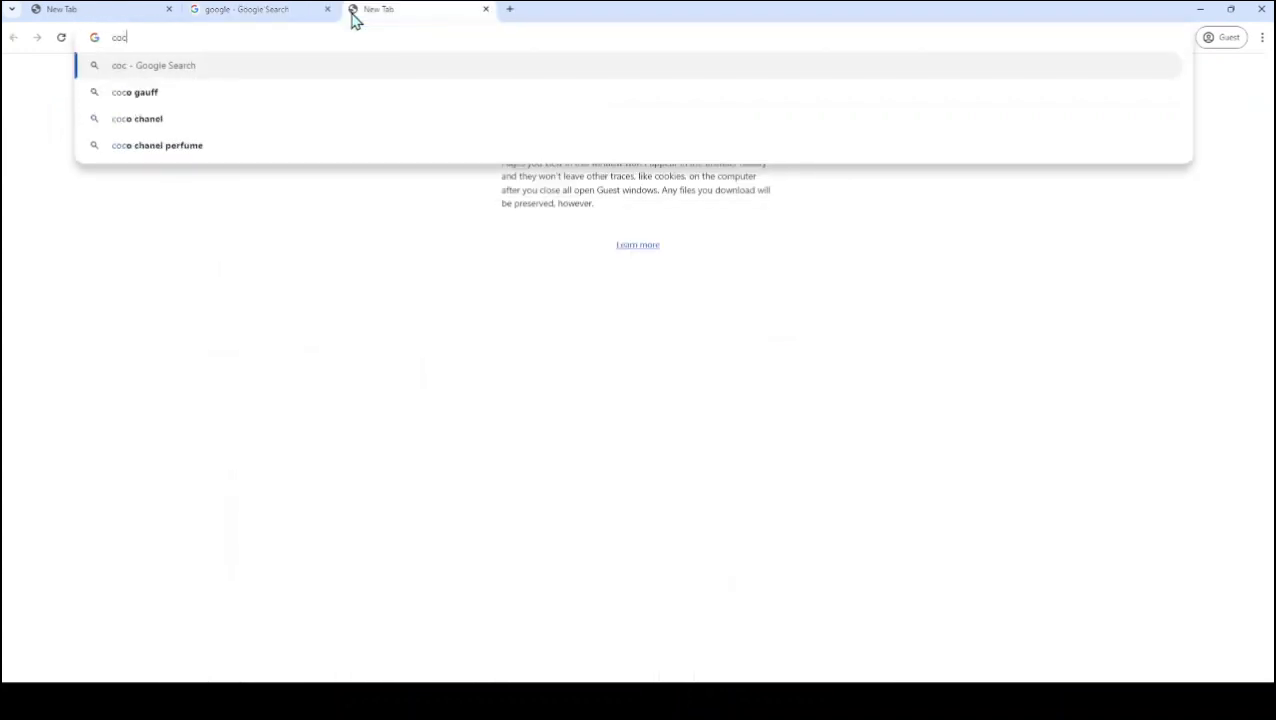
text(acola)
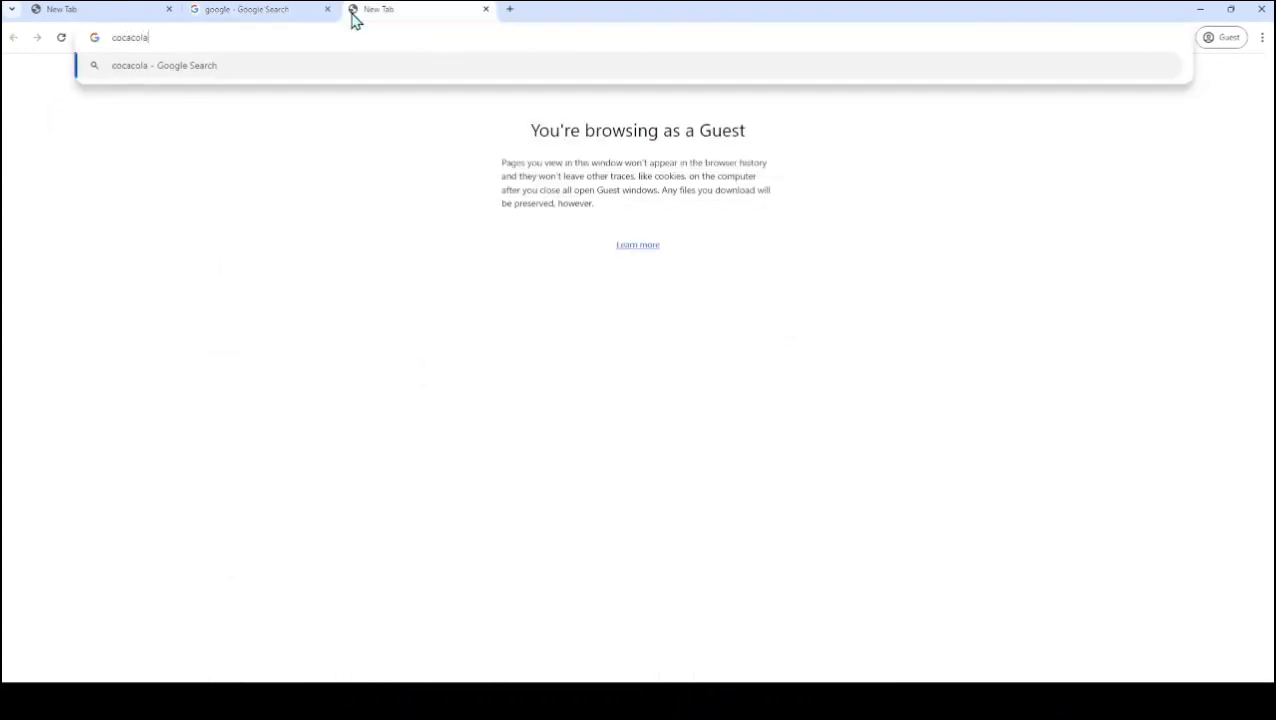
key(Return)
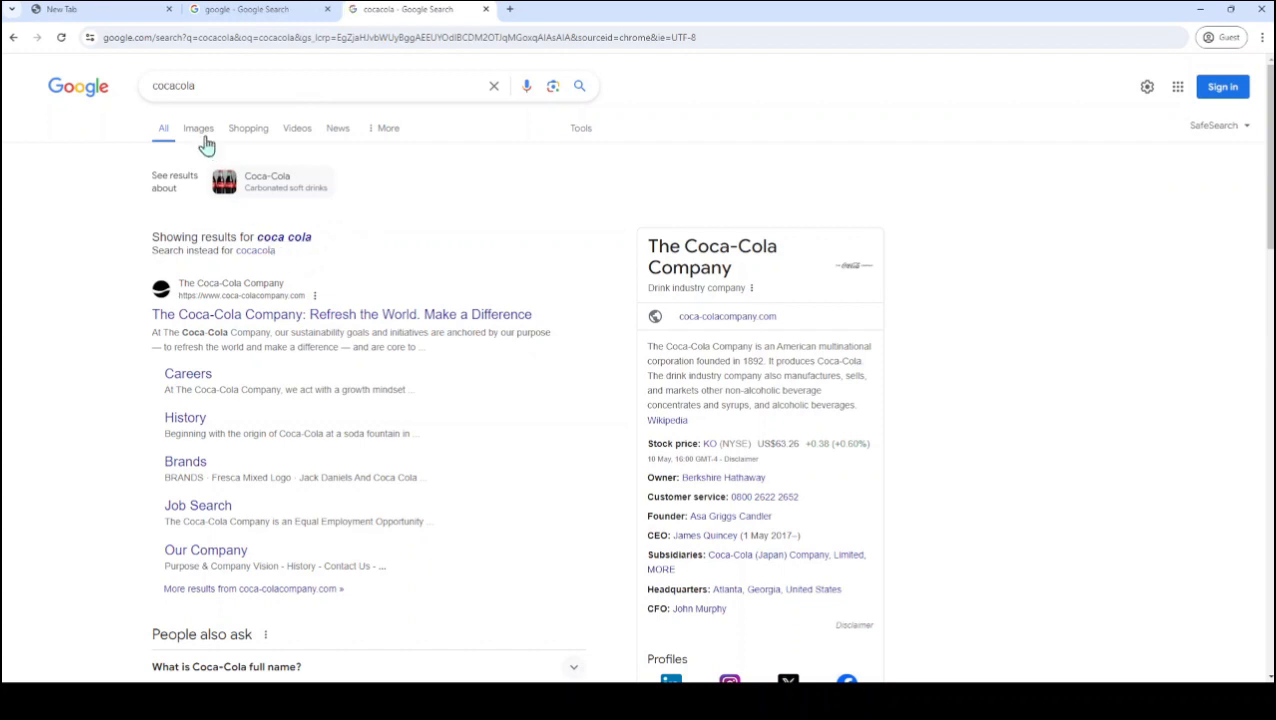
click(280, 240)
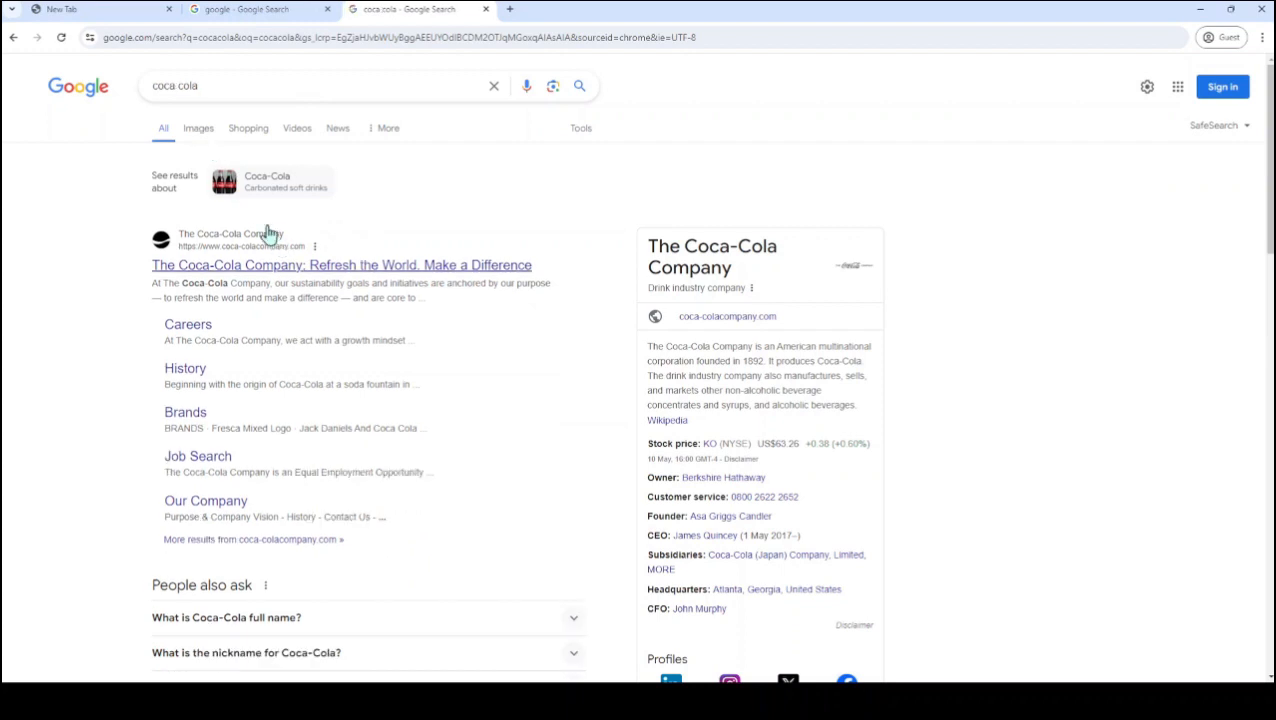
click(213, 129)
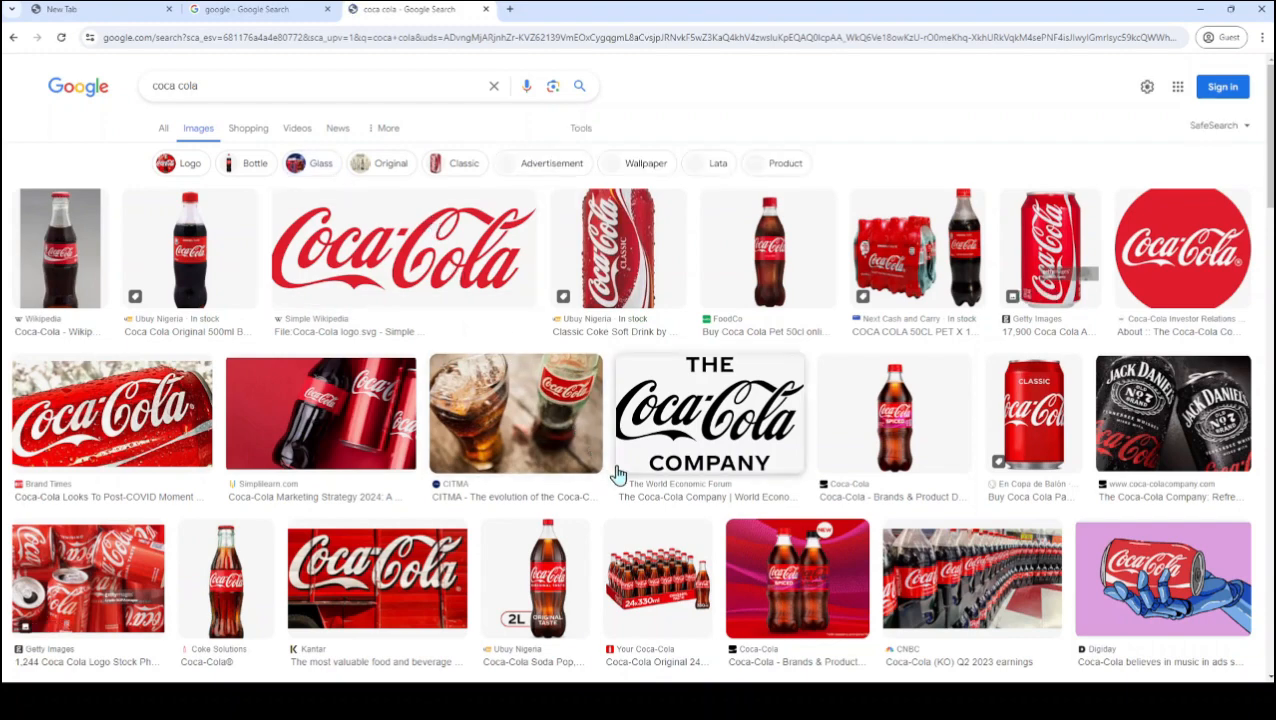
Step: Examine the Coca-Cola image results for how the logo, colours and packaging are used across the brand
scroll(616, 497, down, 1)
scroll(617, 497, down, 1)
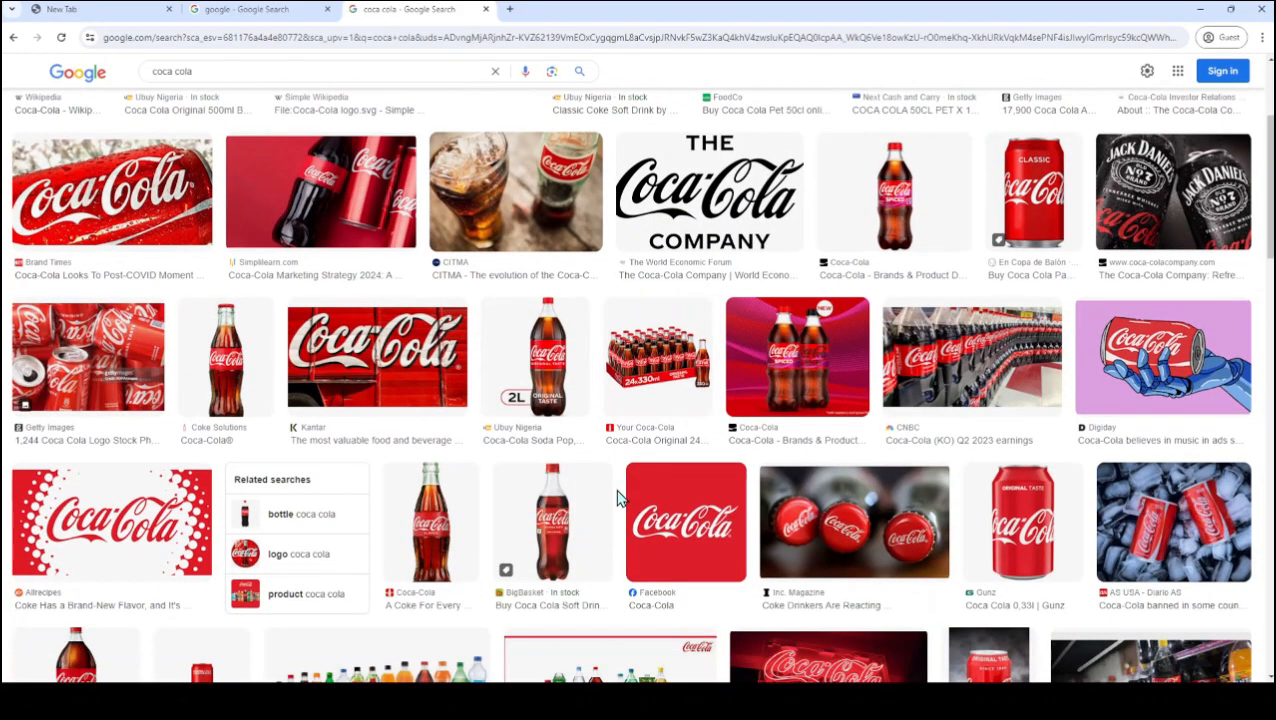
scroll(617, 497, down, 1)
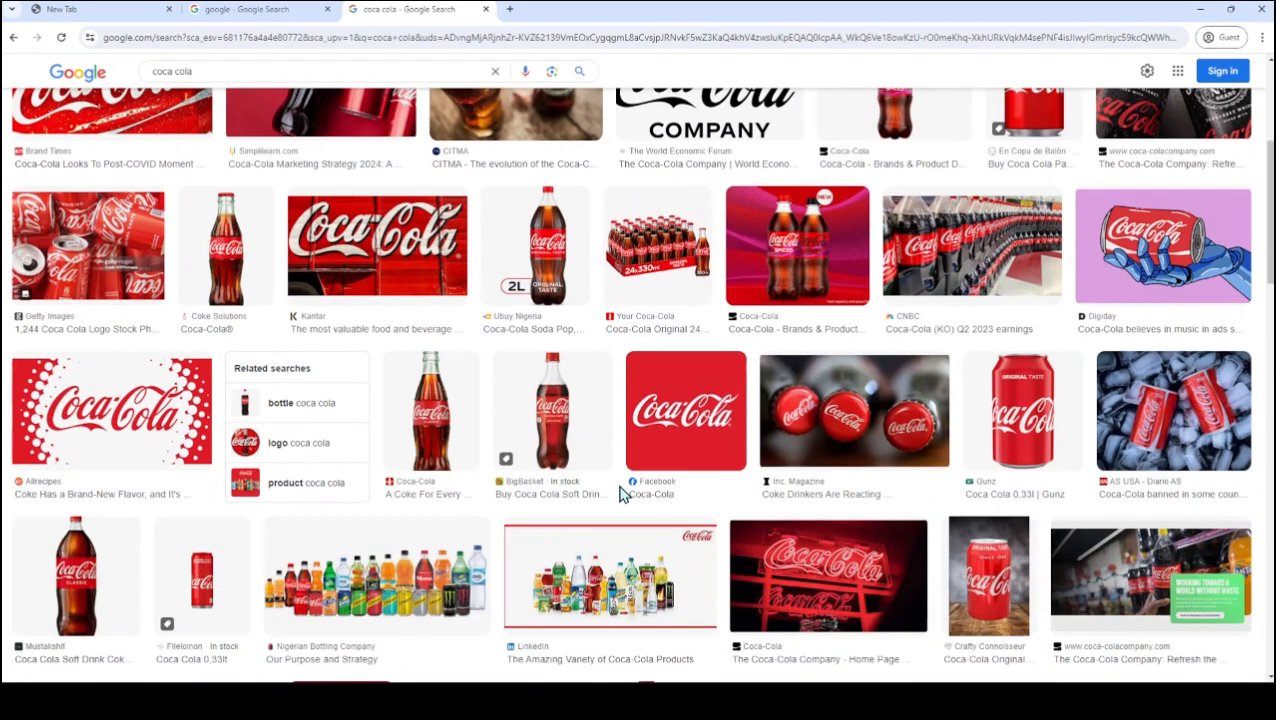
scroll(620, 494, down, 2)
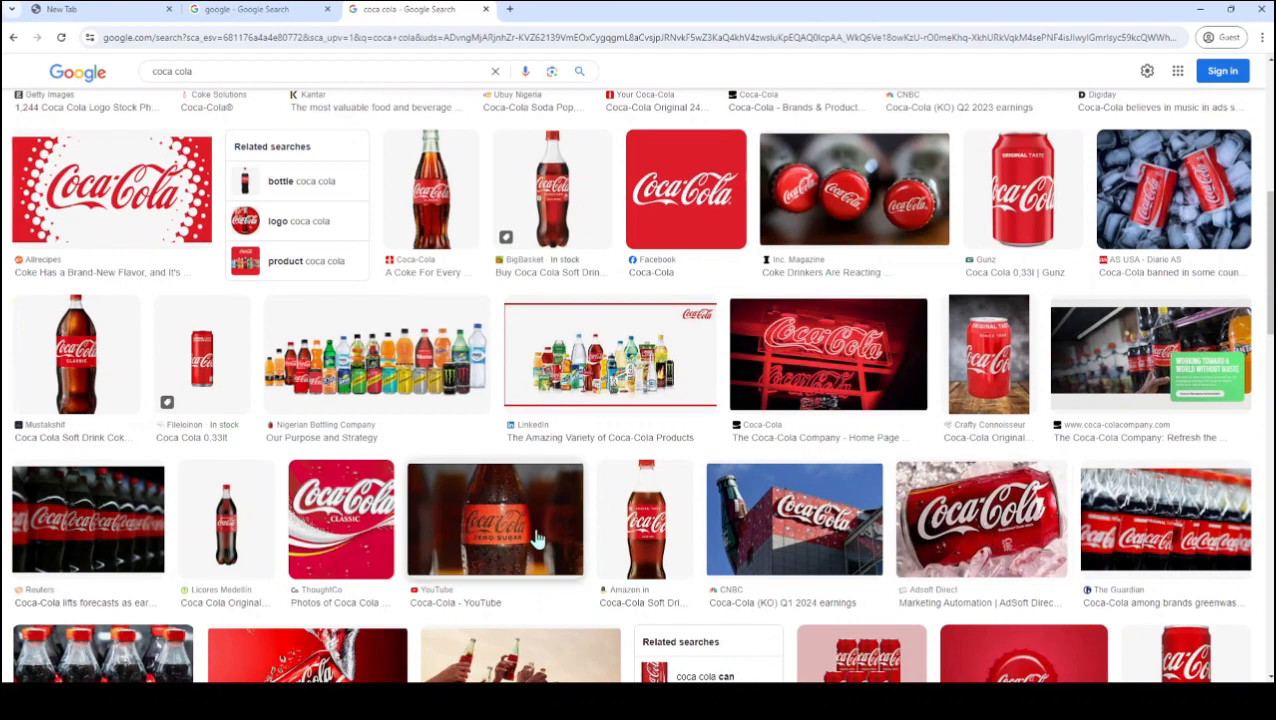
scroll(872, 541, down, 1)
scroll(872, 541, down, 1)
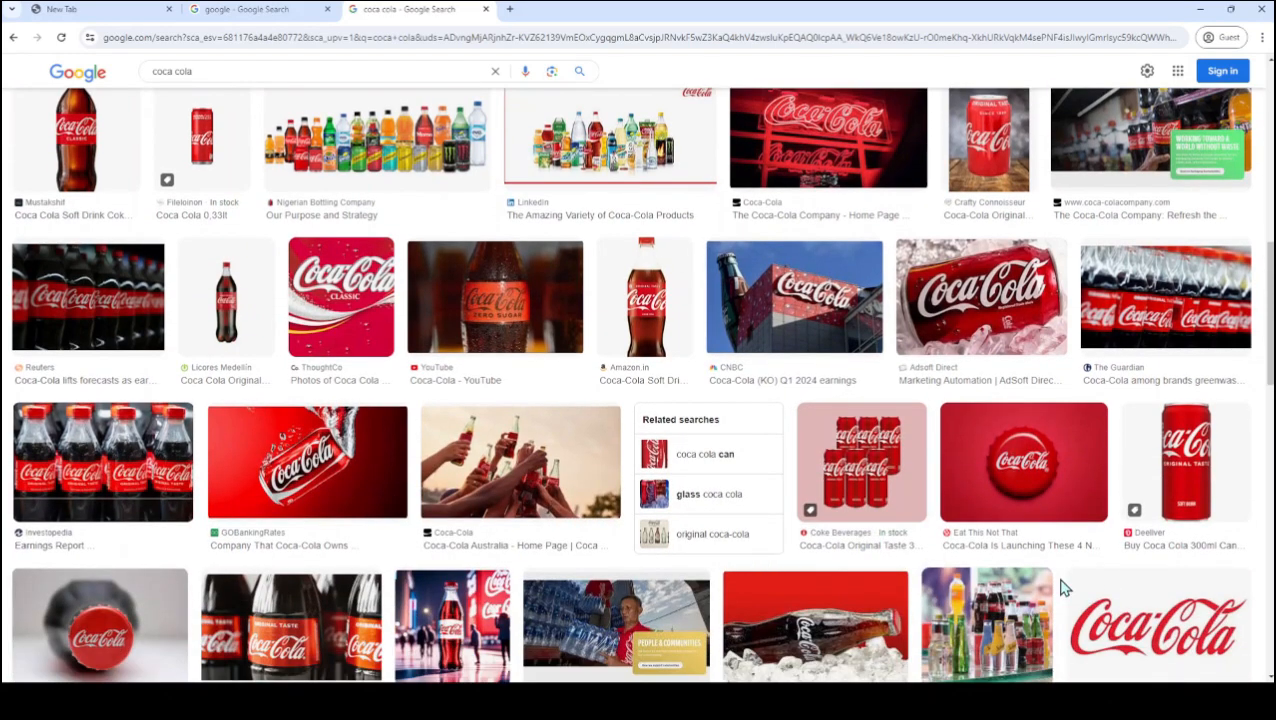
scroll(387, 627, down, 3)
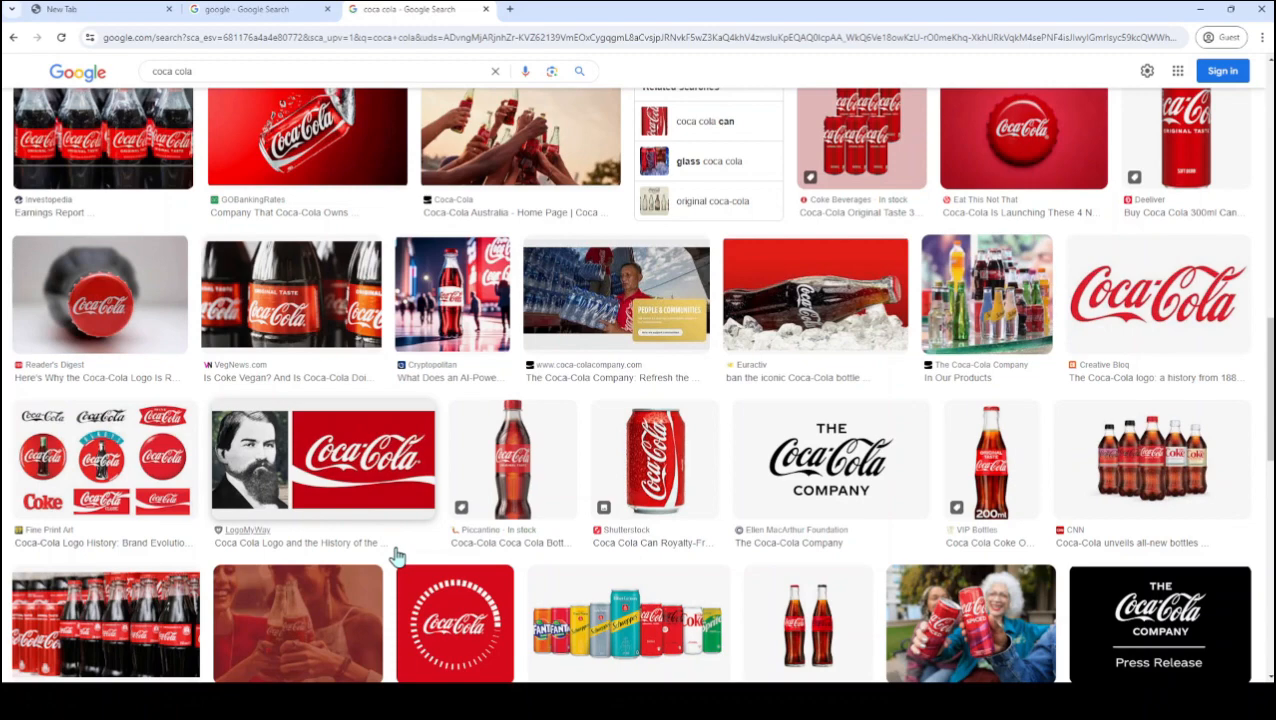
scroll(252, 548, down, 3)
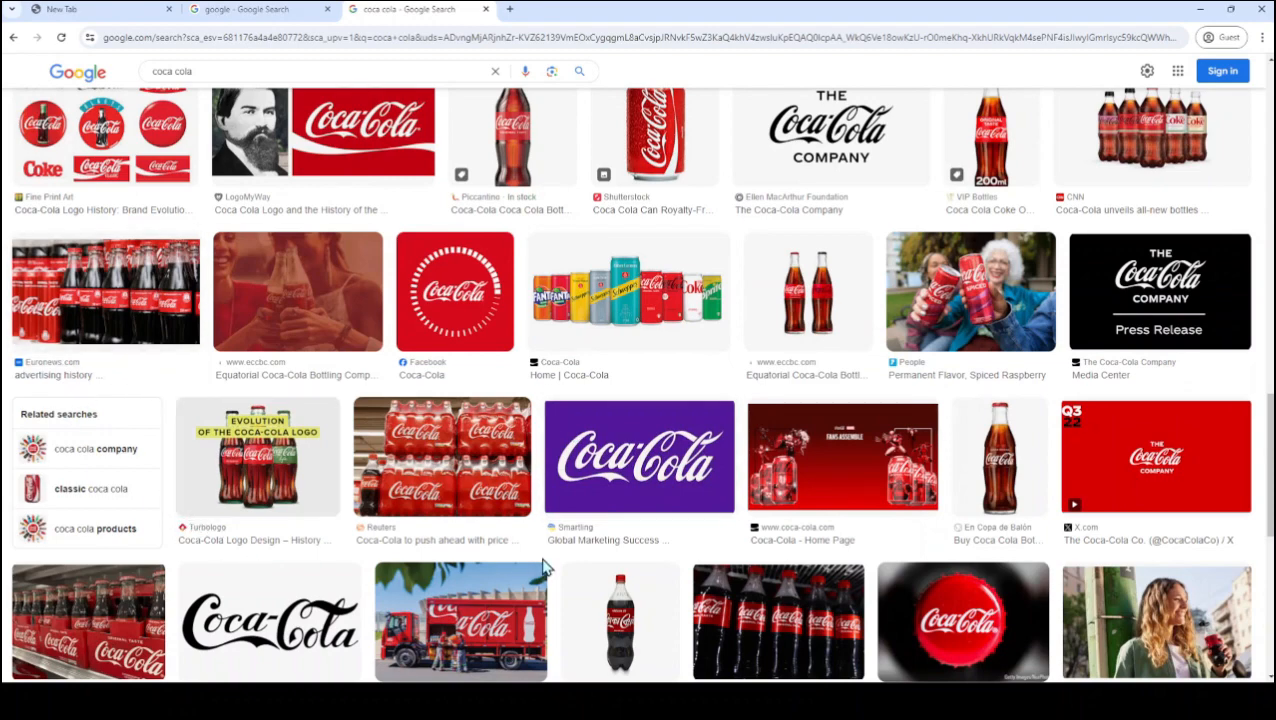
scroll(543, 567, down, 2)
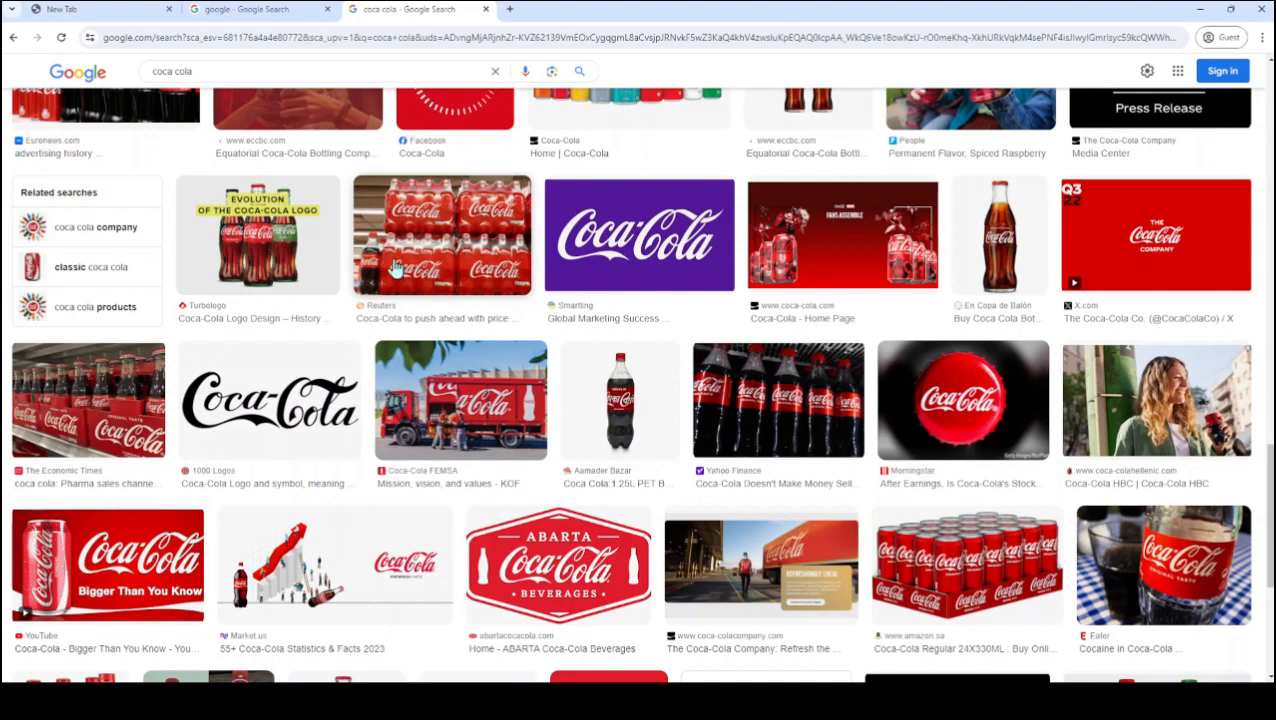
Step: Search Google for "gtbank" in another new tab and show the image results
click(511, 9)
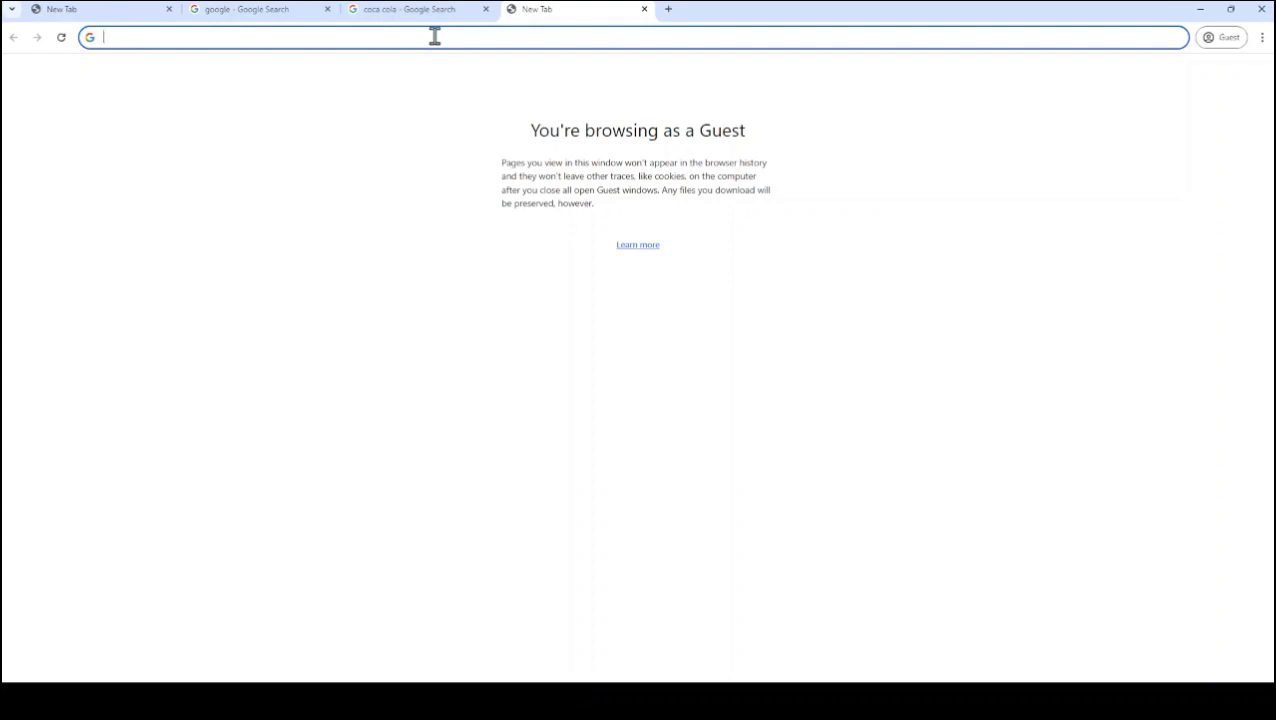
text(gtbank)
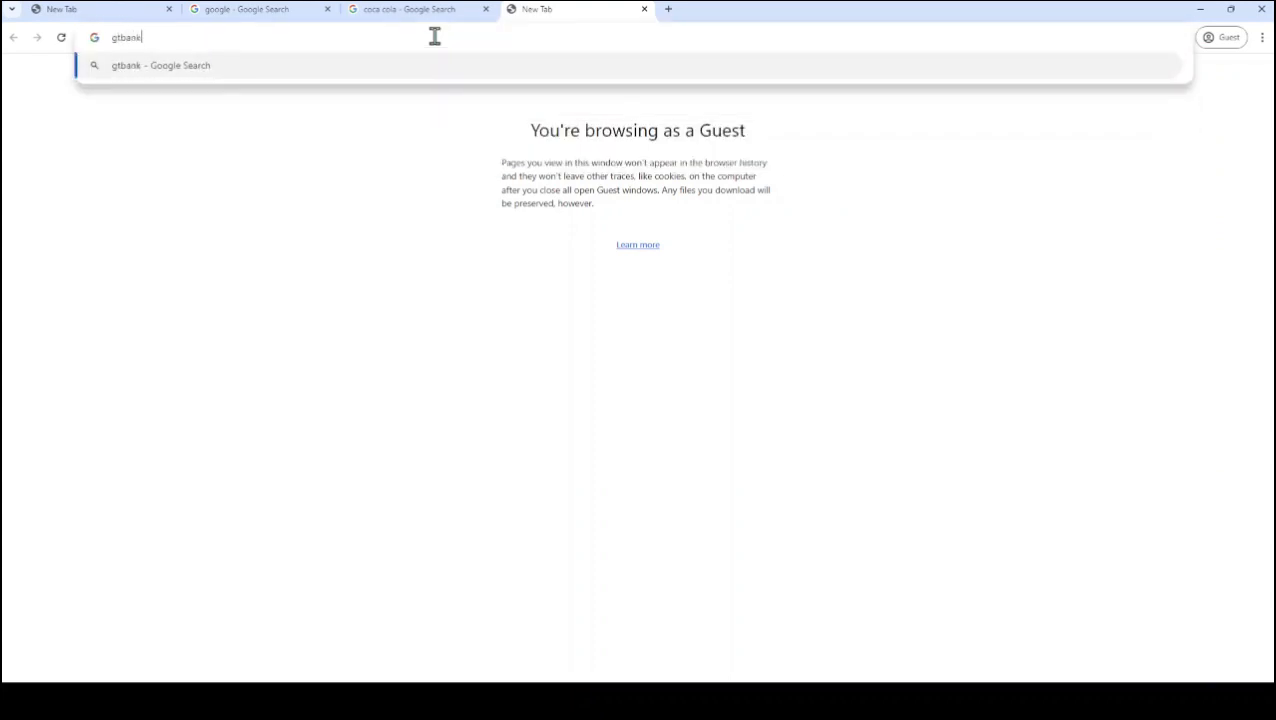
key(Return)
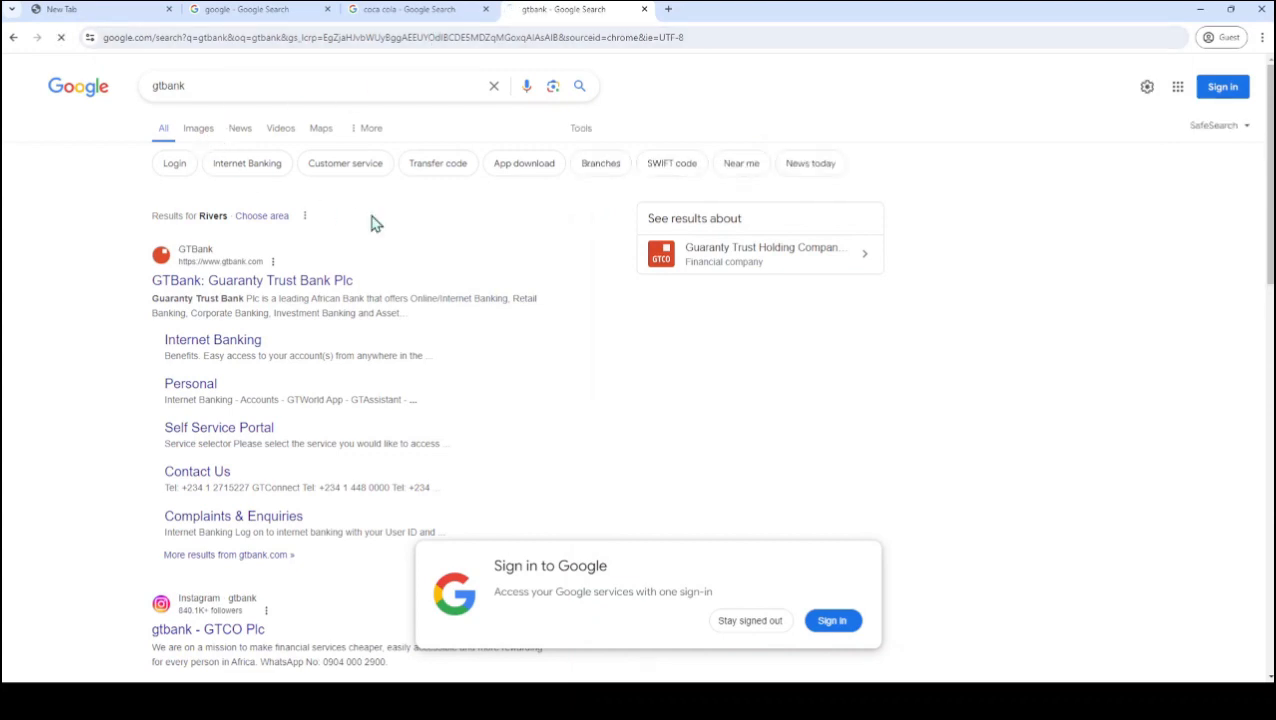
click(198, 128)
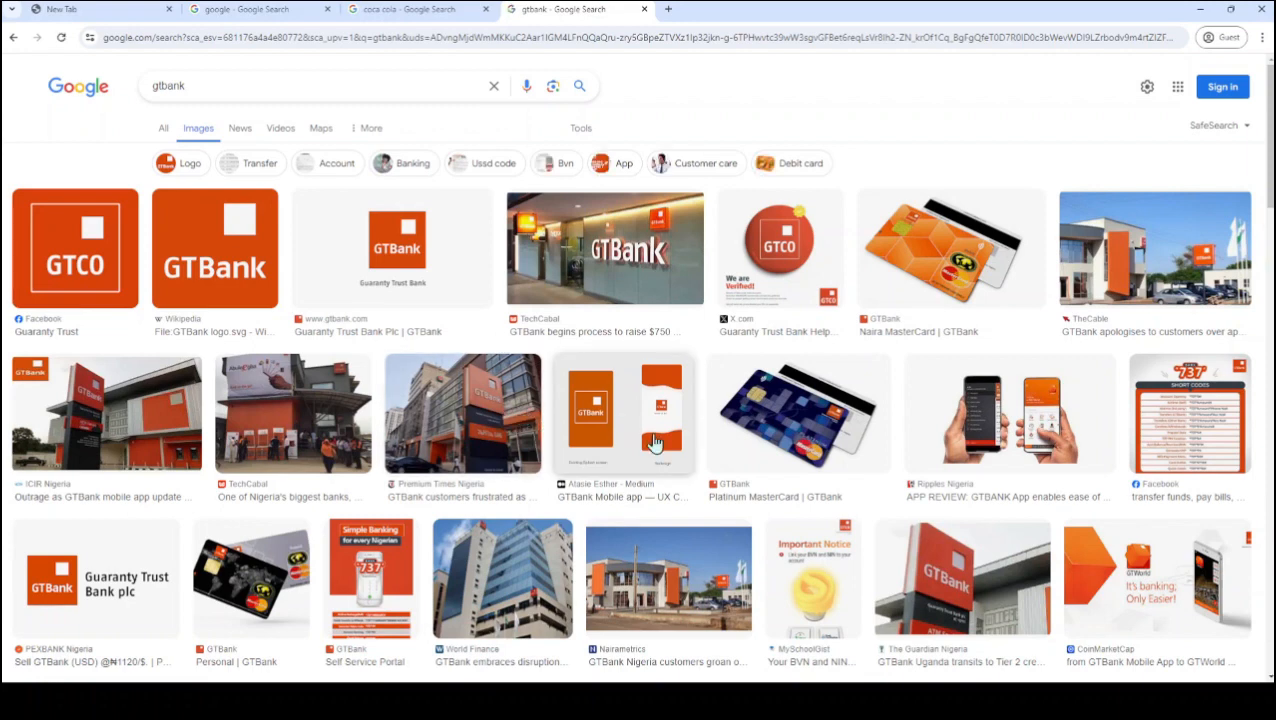
Step: Examine the GTBank image results for the brand's logo, colours, cards, buildings and apps, ending back at the first results
scroll(674, 453, down, 5)
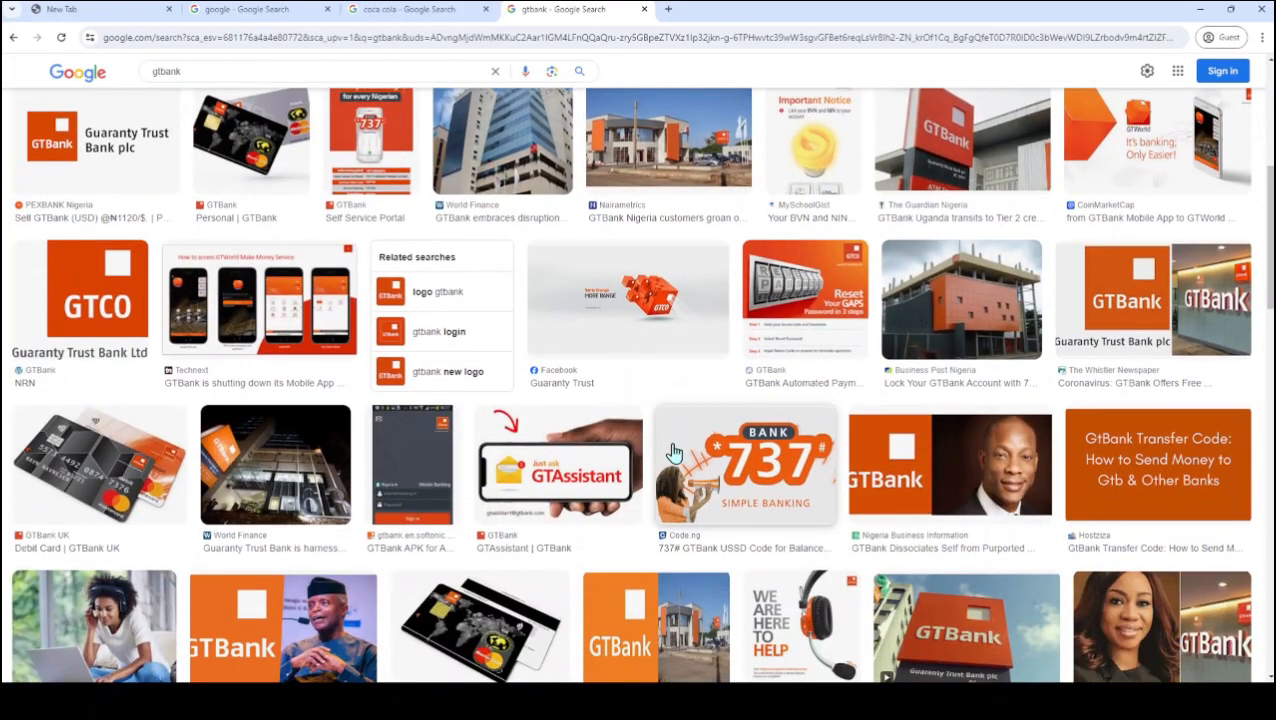
scroll(674, 453, down, 10)
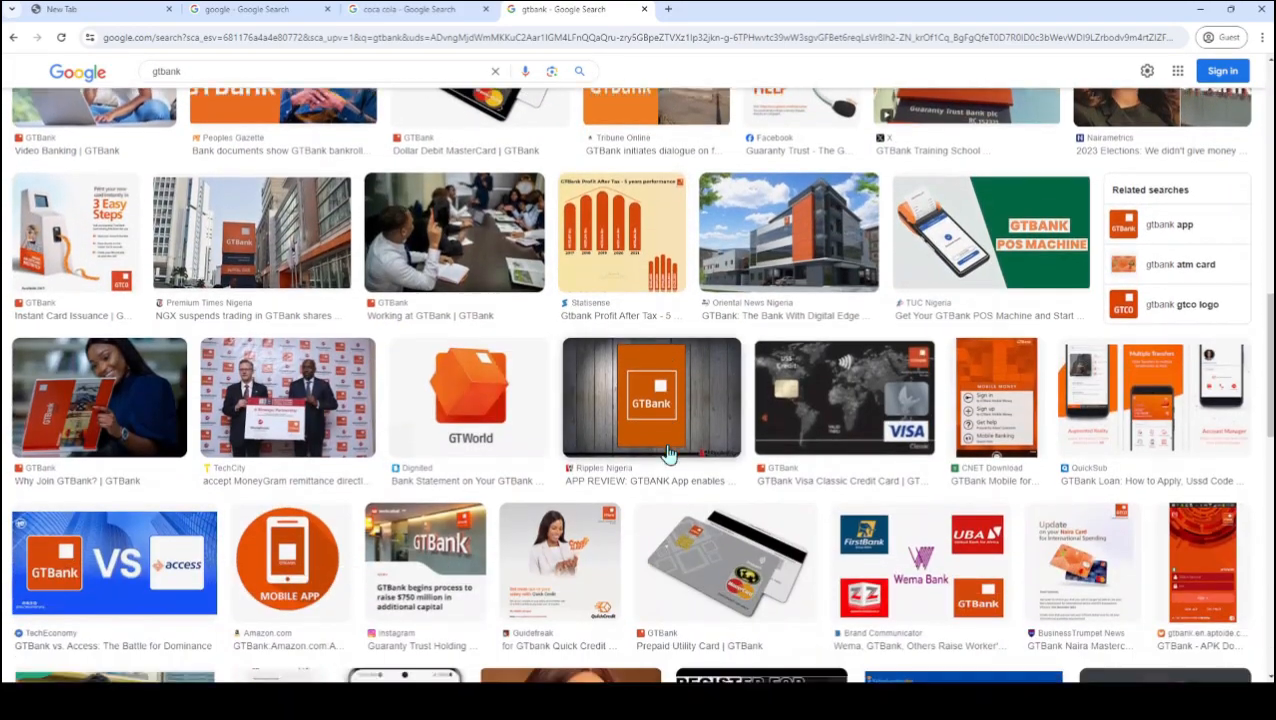
scroll(668, 453, down, 2)
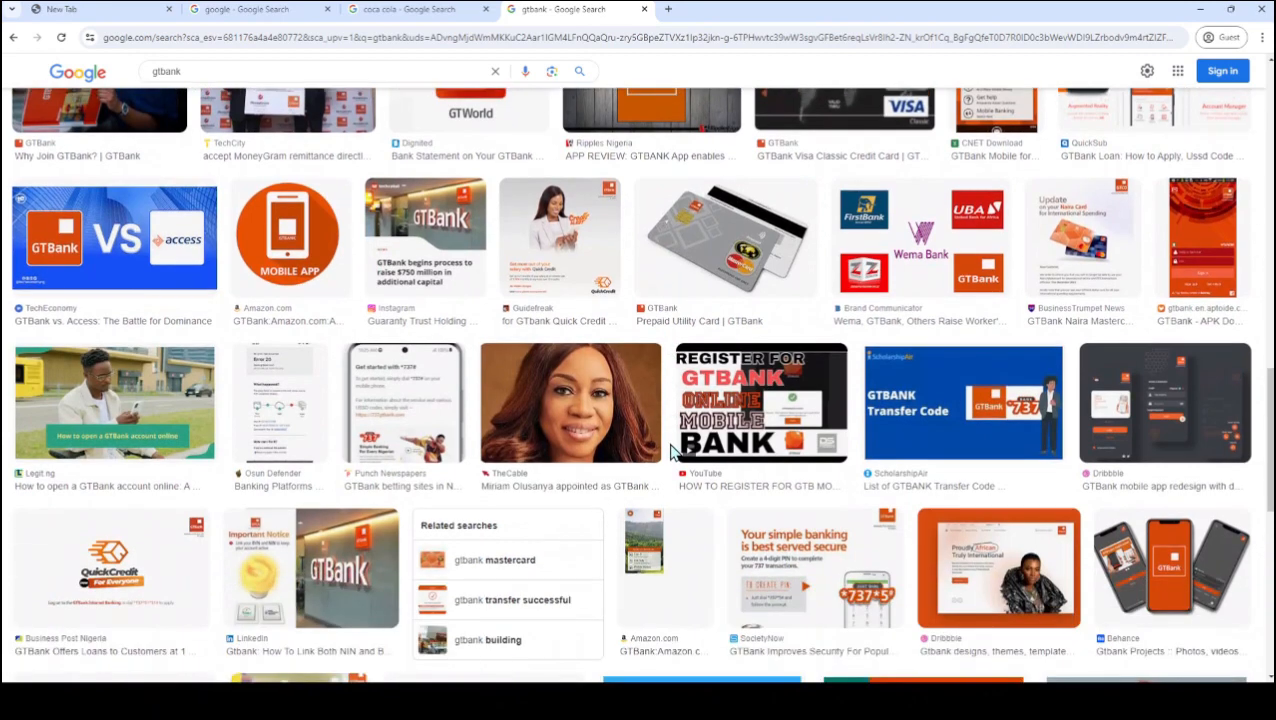
scroll(673, 450, down, 2)
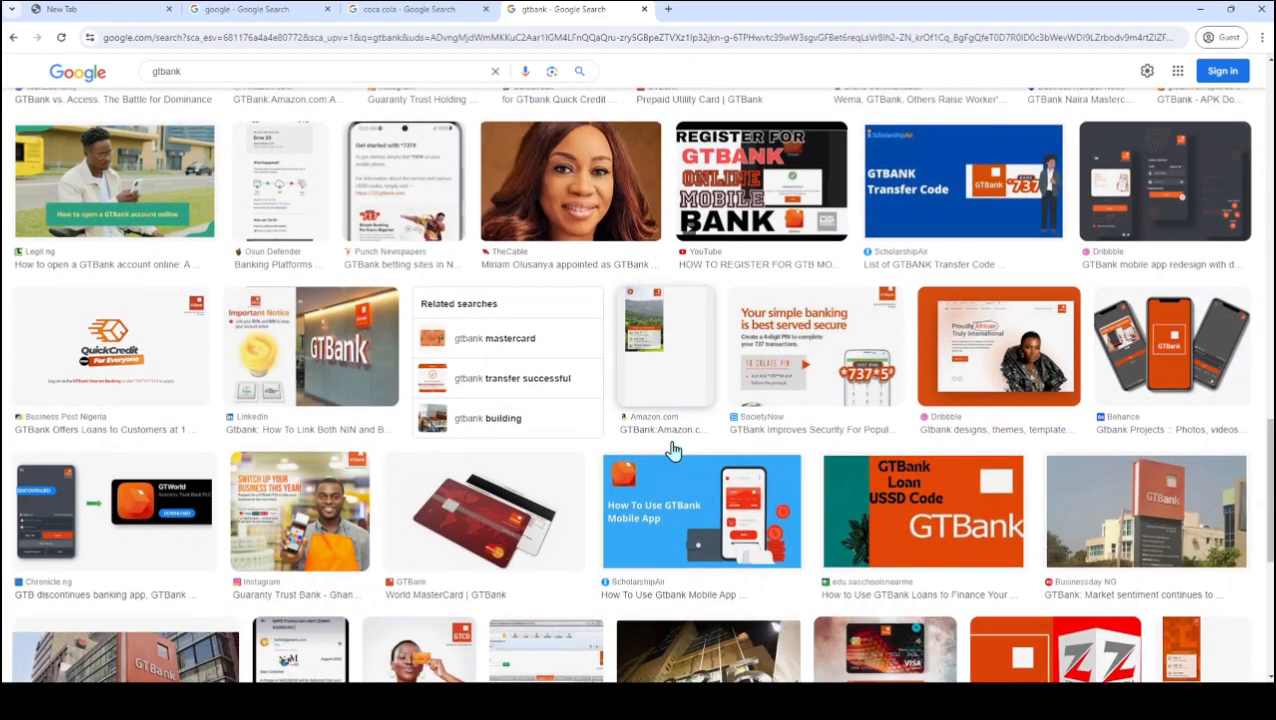
scroll(673, 451, down, 1)
scroll(672, 452, down, 2)
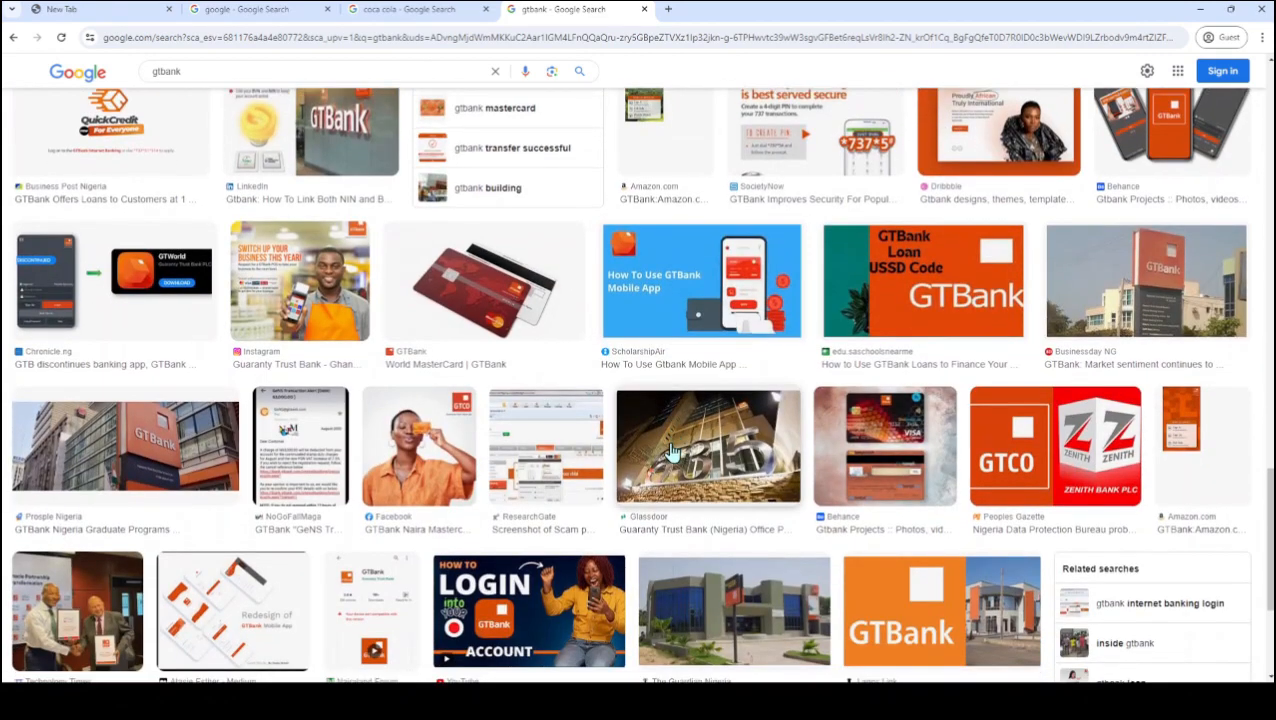
scroll(672, 453, down, 5)
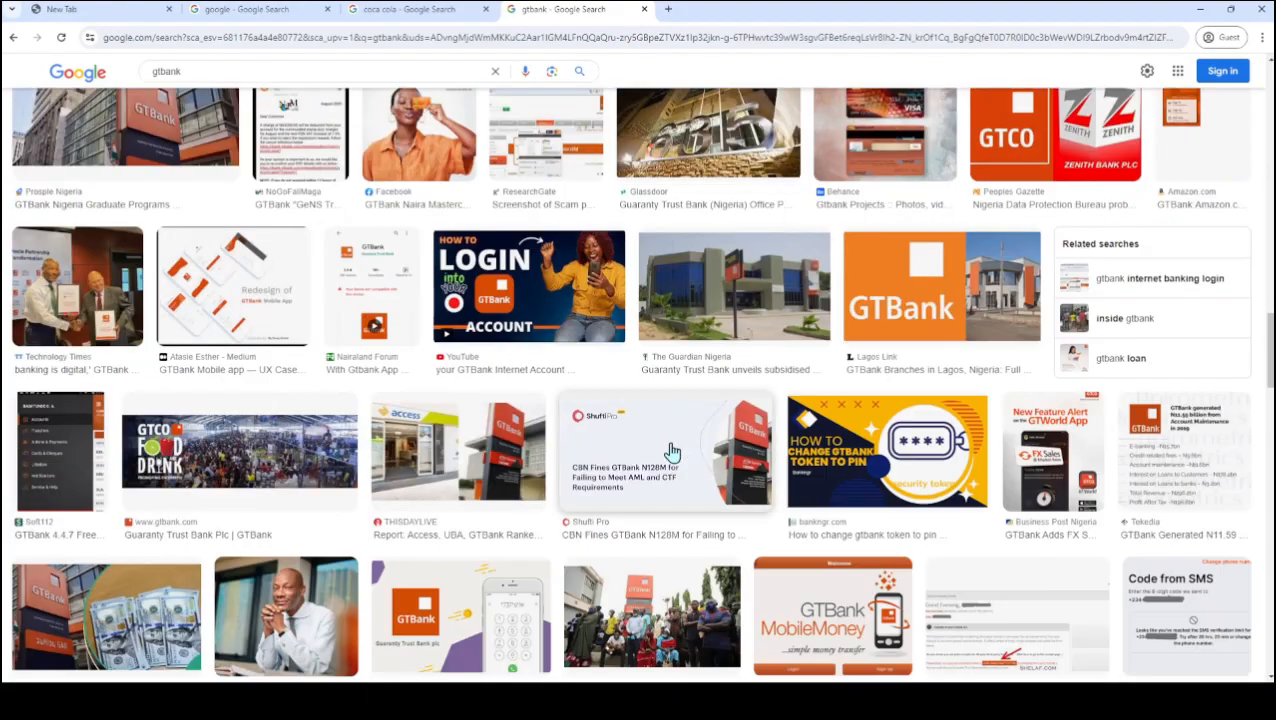
scroll(671, 449, up, 7)
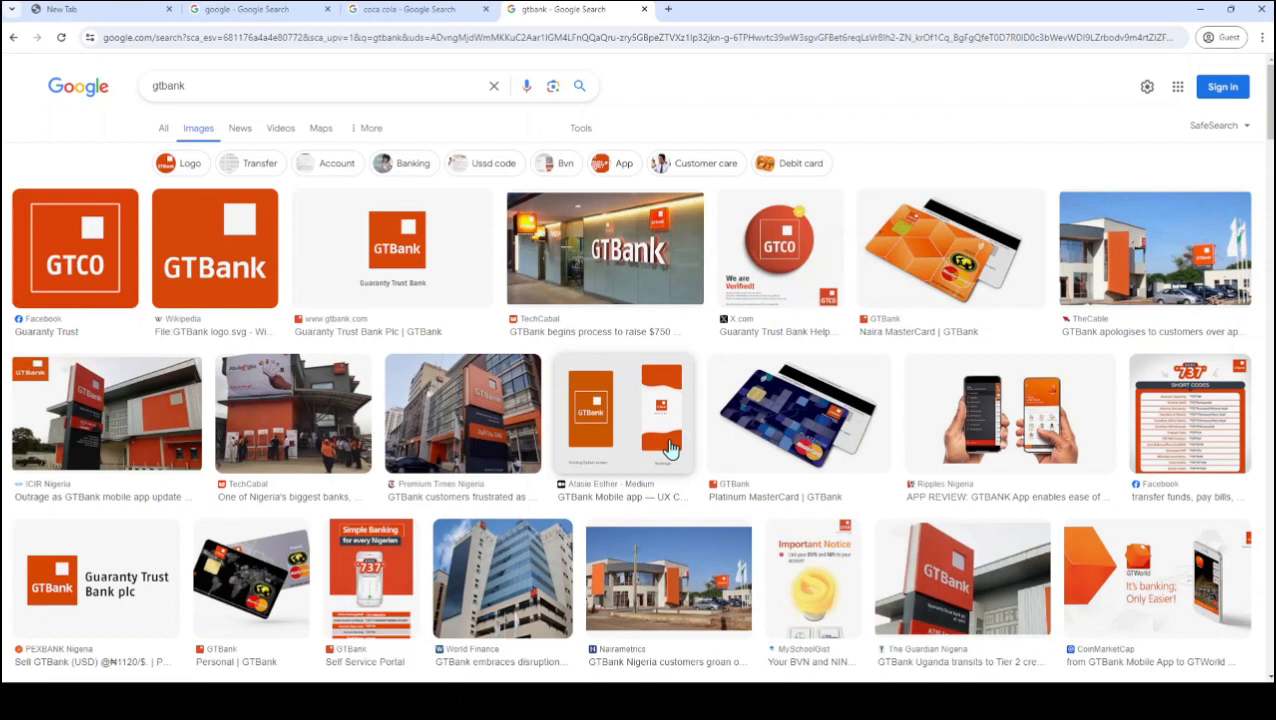
Step: Return to the "google" search tab, go to the Google homepage and open the Google Meet product page from its apps
click(285, 9)
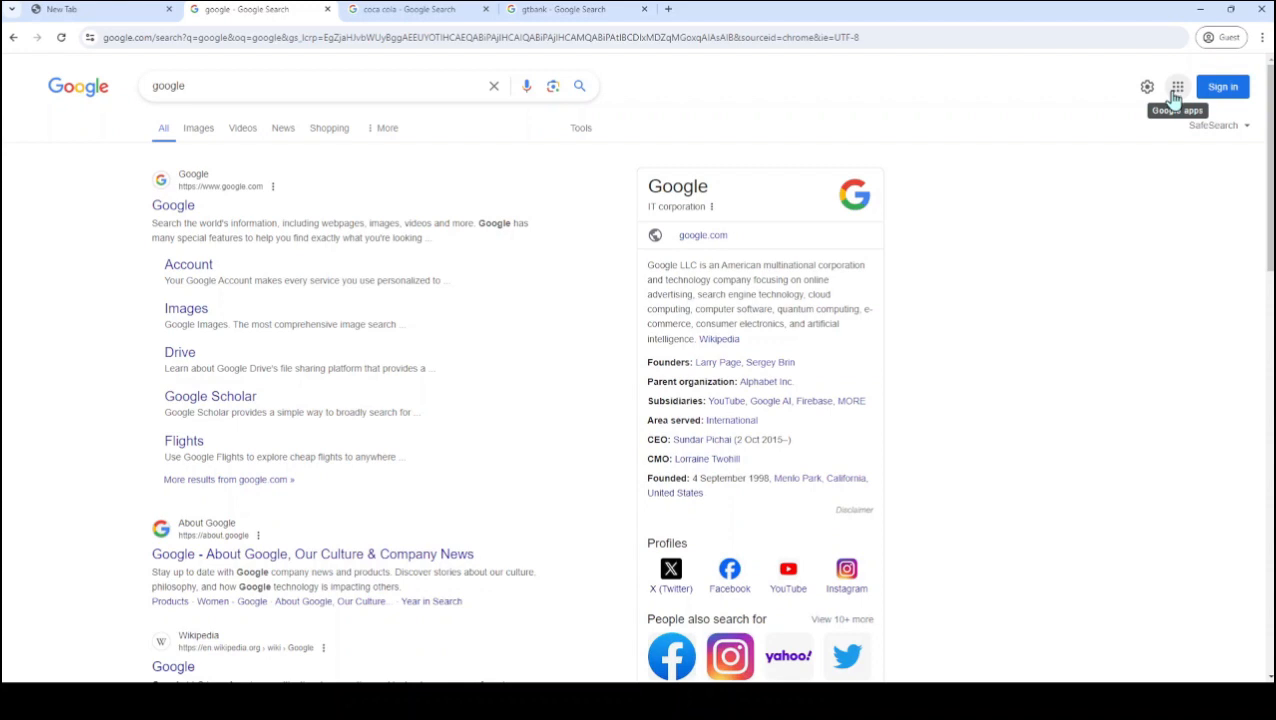
click(60, 102)
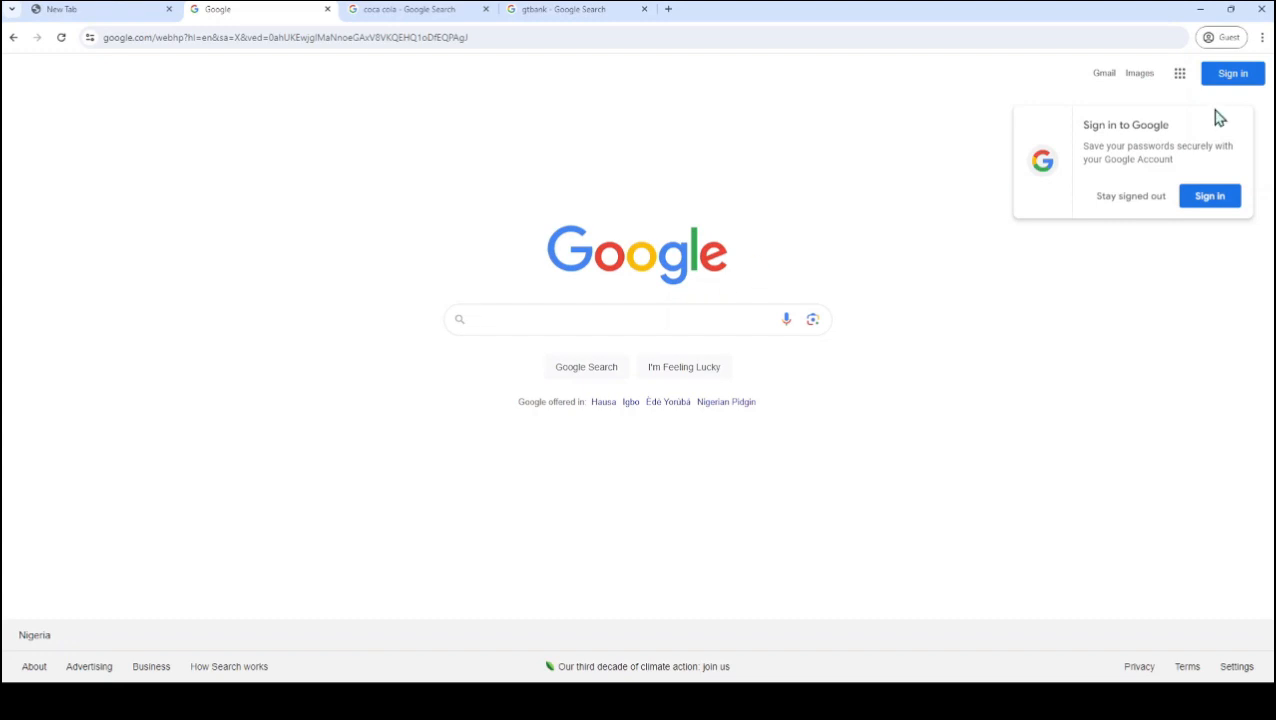
click(1183, 82)
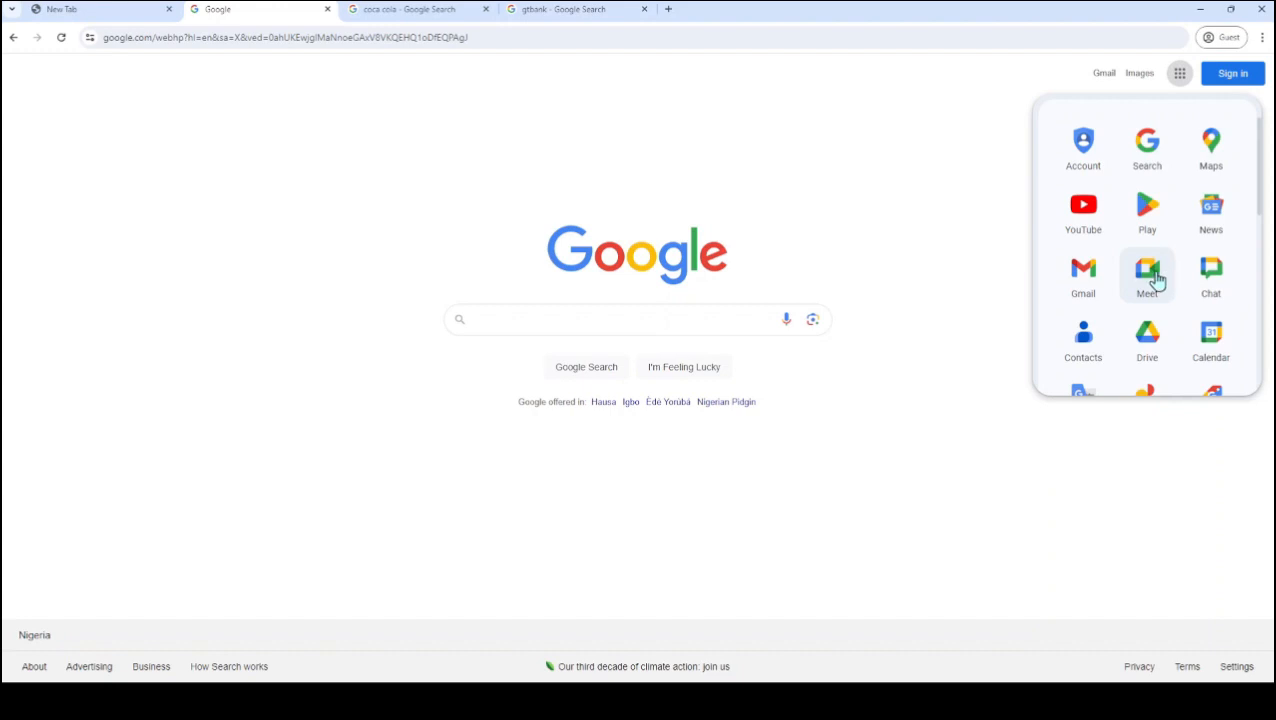
click(1152, 277)
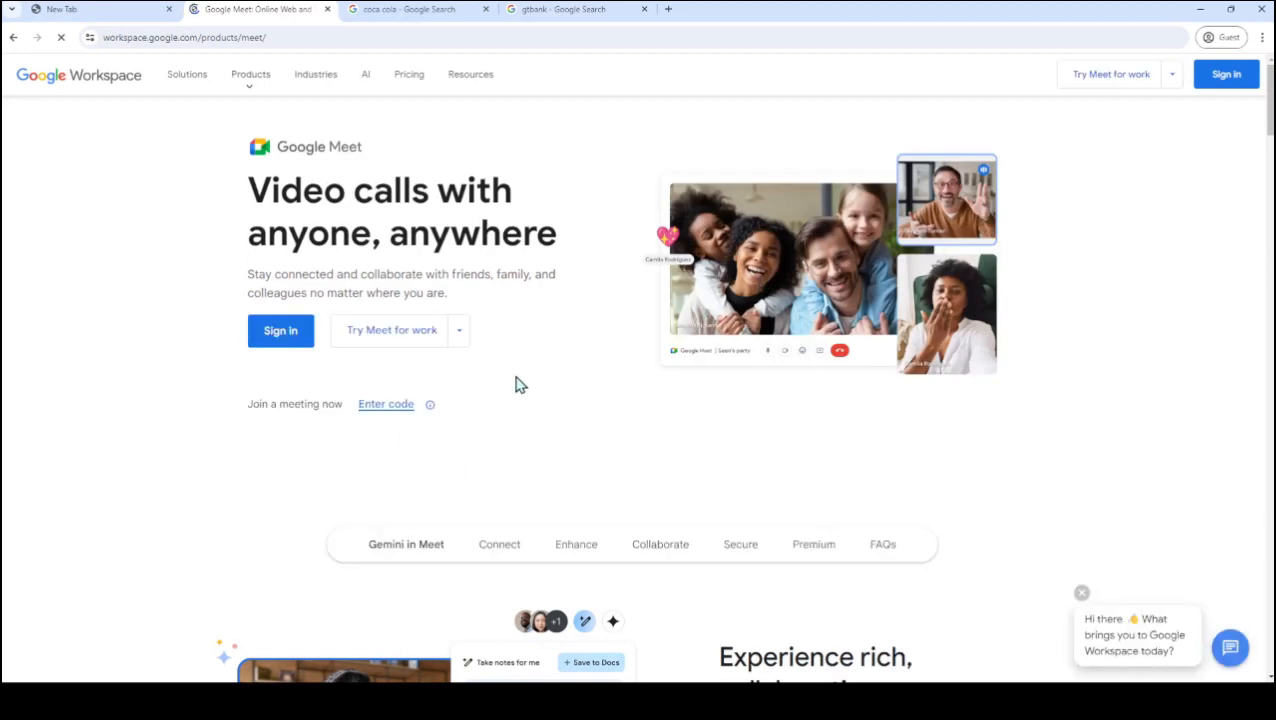
click(292, 341)
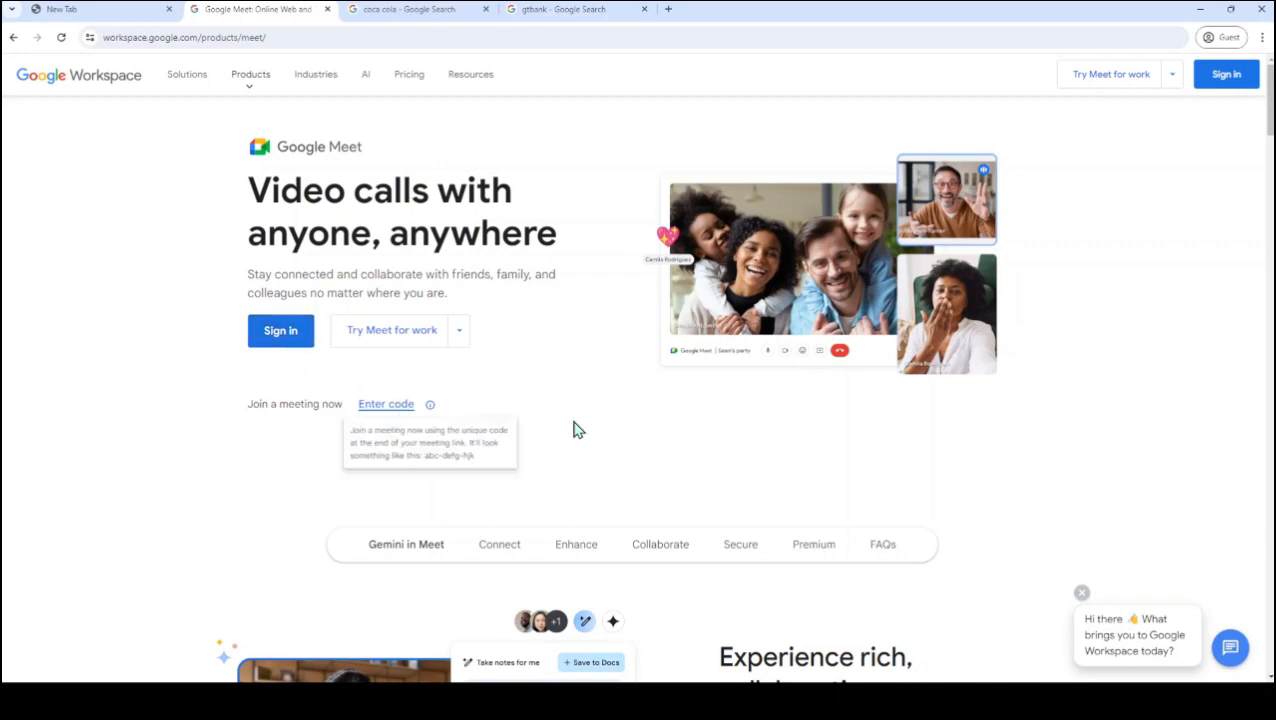
Step: Examine the Google Meet product page for how its colours, buttons, imagery and feature sections carry the Google brand
scroll(573, 430, down, 5)
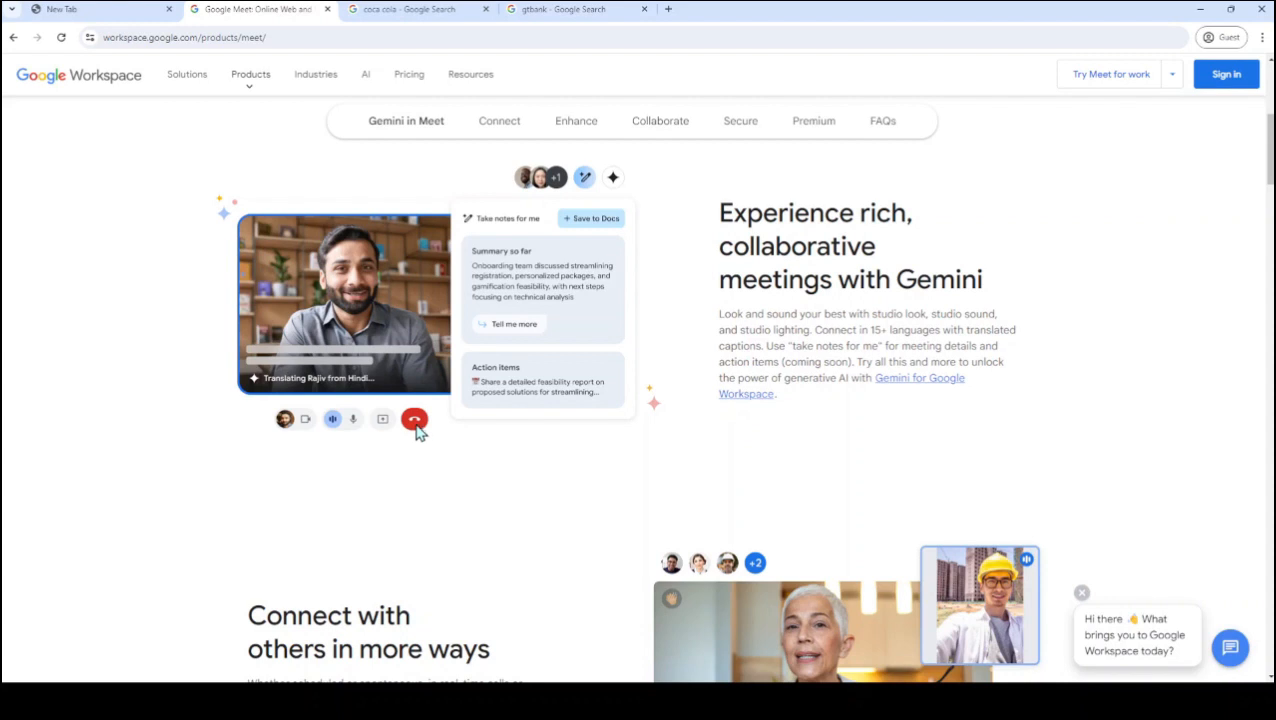
scroll(418, 428, down, 3)
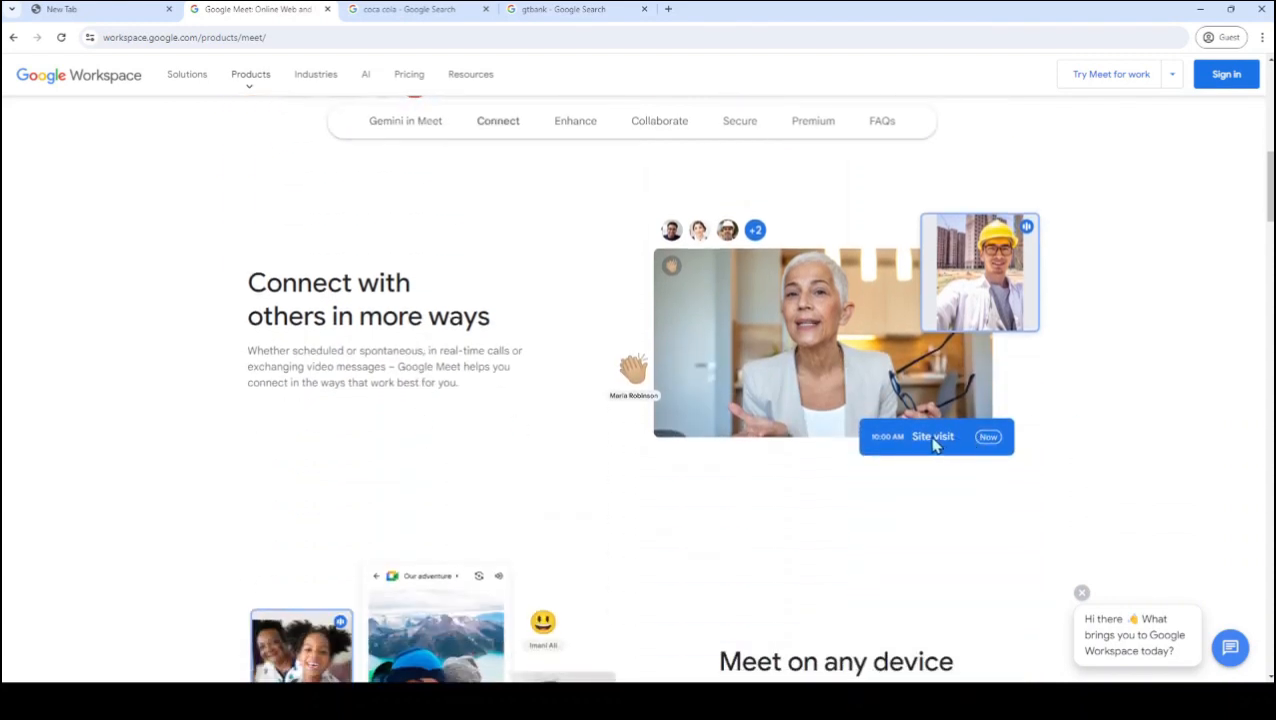
scroll(936, 444, down, 2)
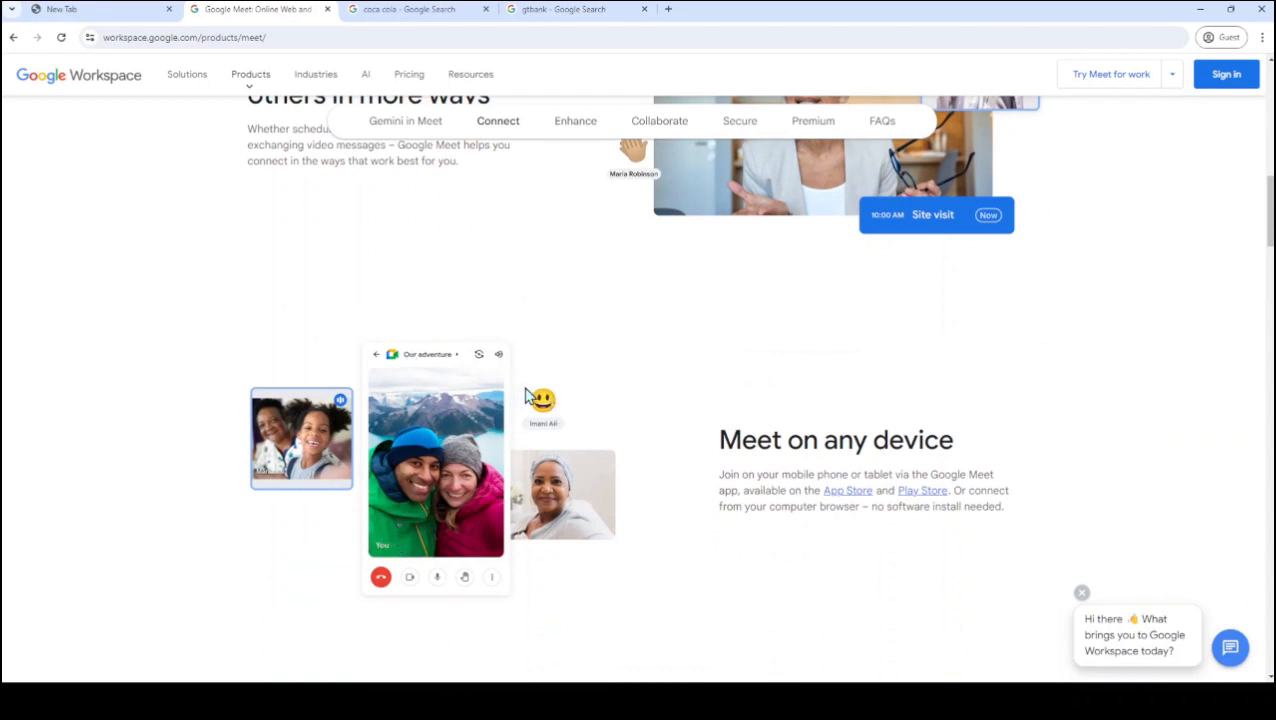
scroll(812, 293, down, 2)
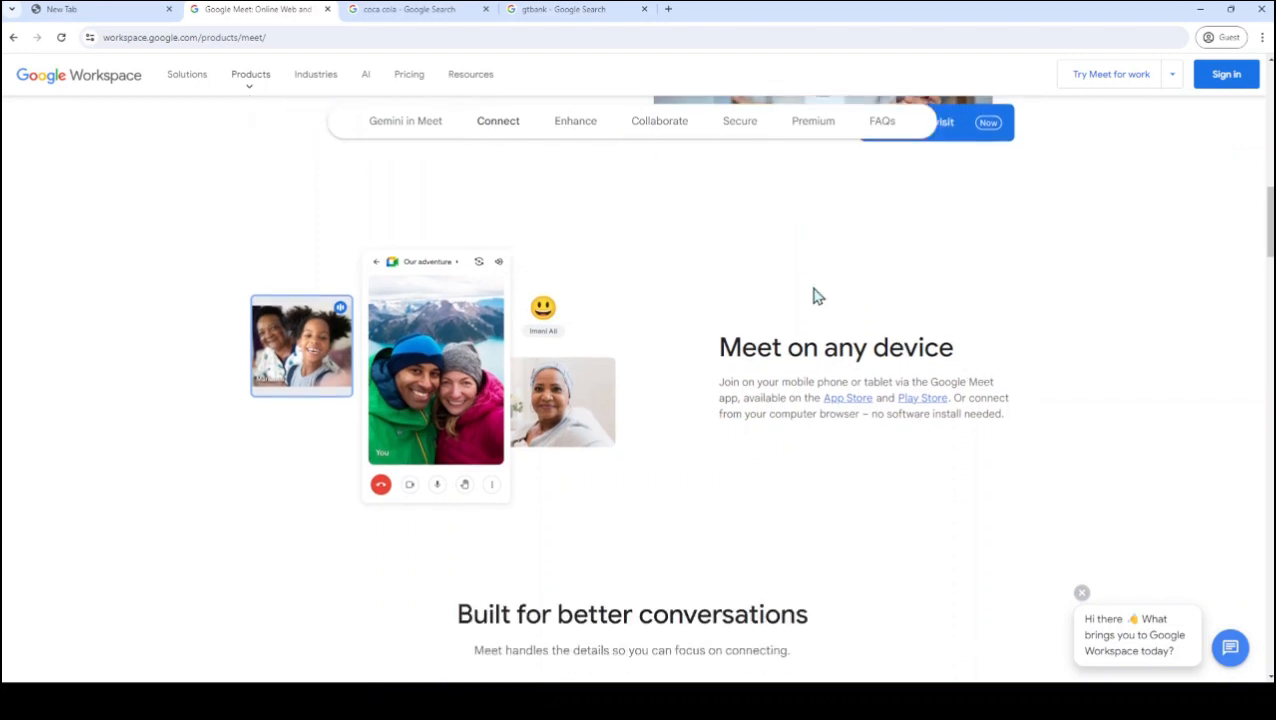
scroll(817, 485, down, 2)
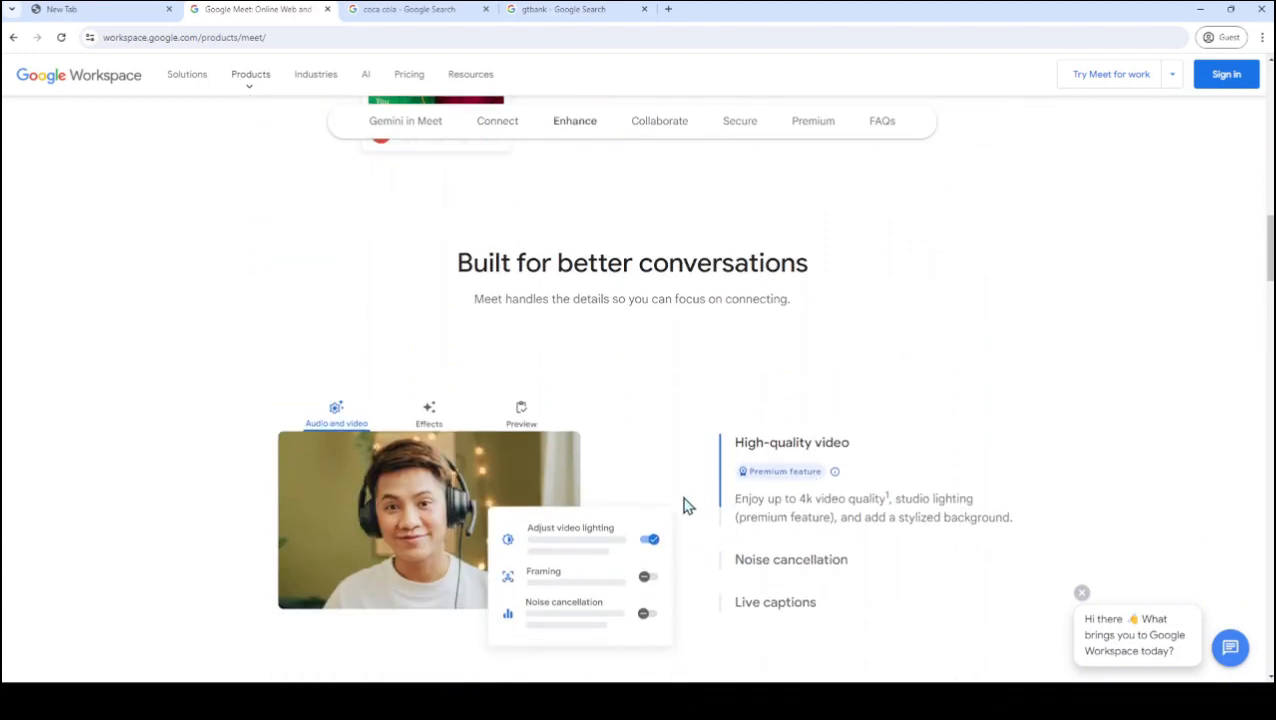
scroll(640, 518, down, 1)
scroll(659, 512, down, 2)
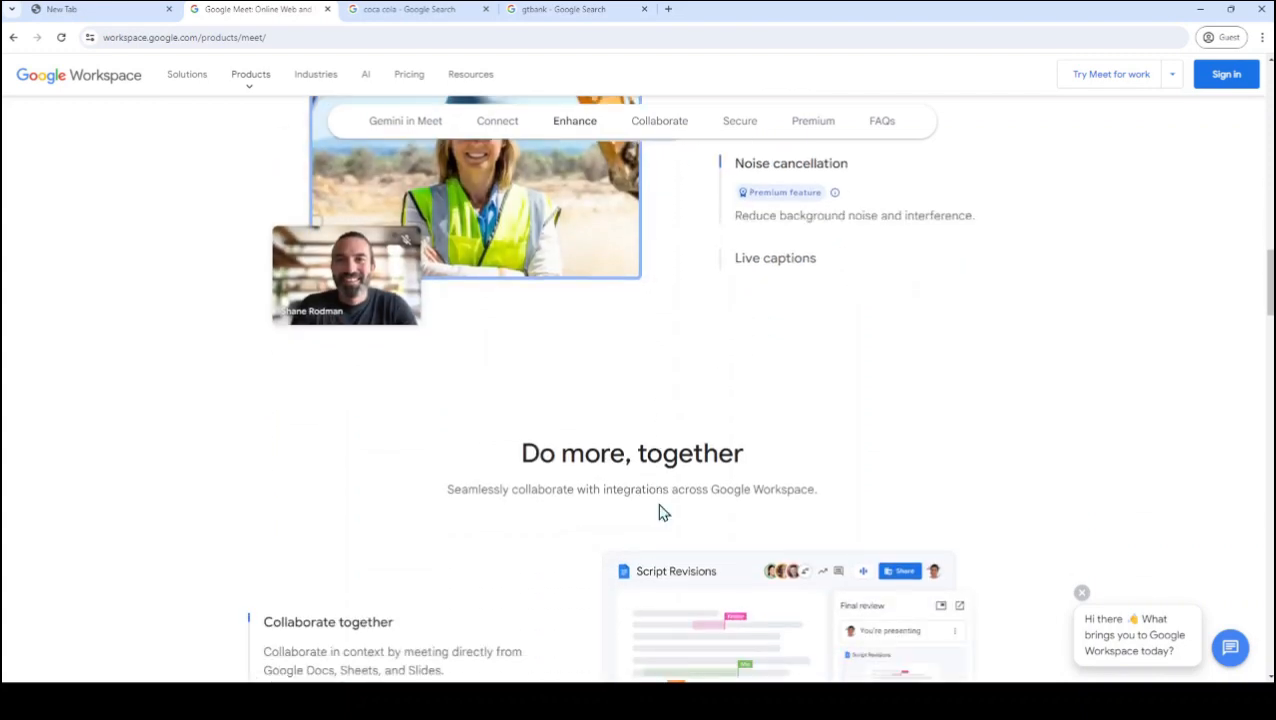
scroll(659, 512, down, 1)
scroll(659, 512, down, 1)
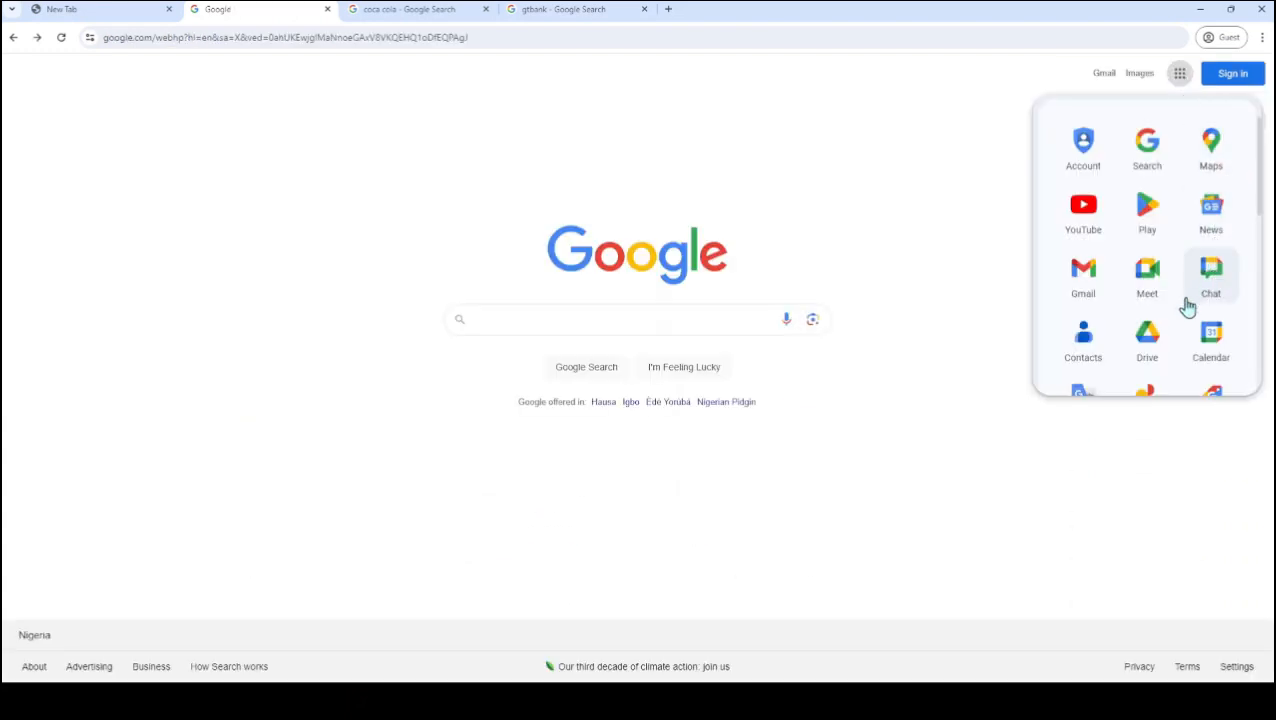
Step: Return to the Google homepage, look through its list of apps and open the Gmail product page
scroll(1172, 312, down, 1)
scroll(1180, 305, down, 2)
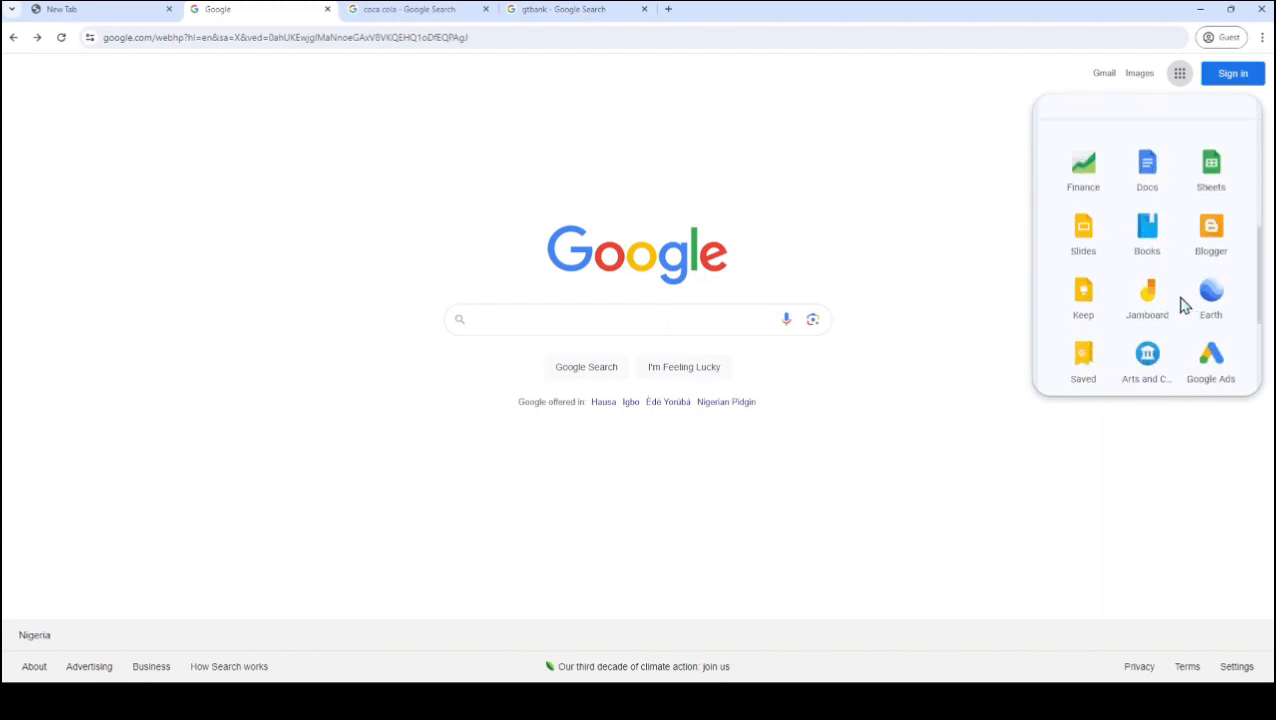
scroll(1216, 347, up, 3)
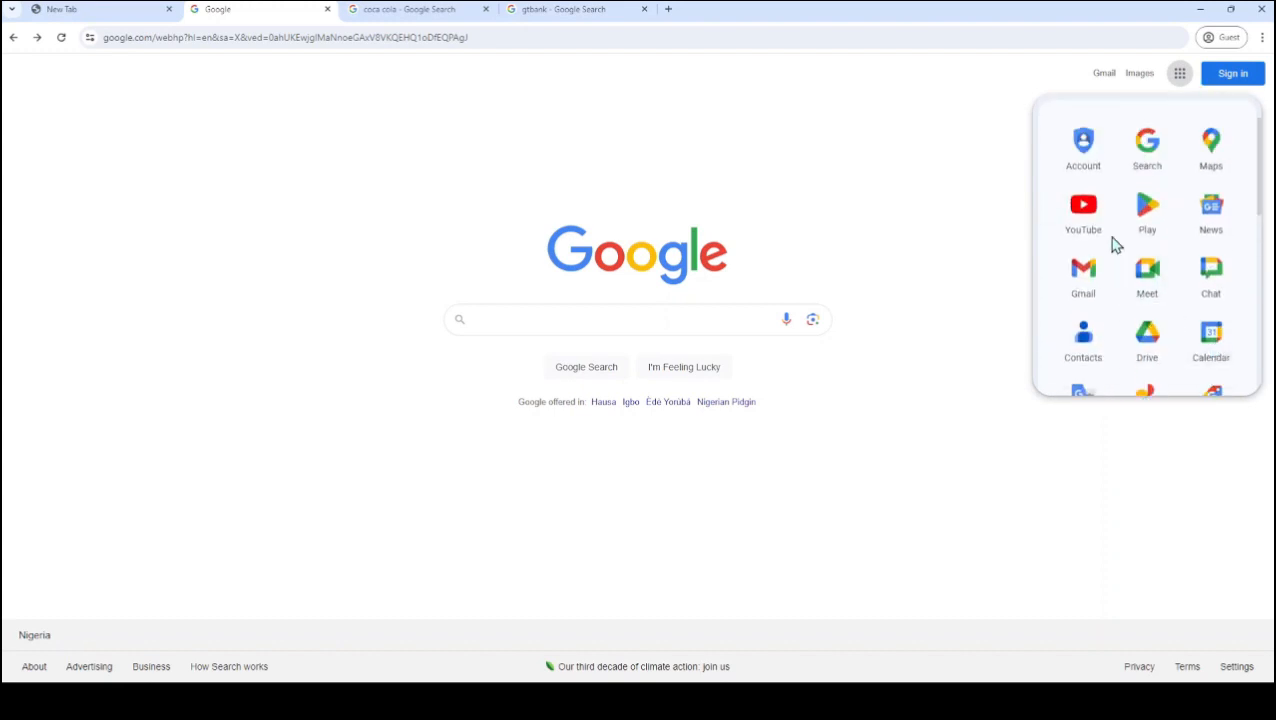
click(1098, 270)
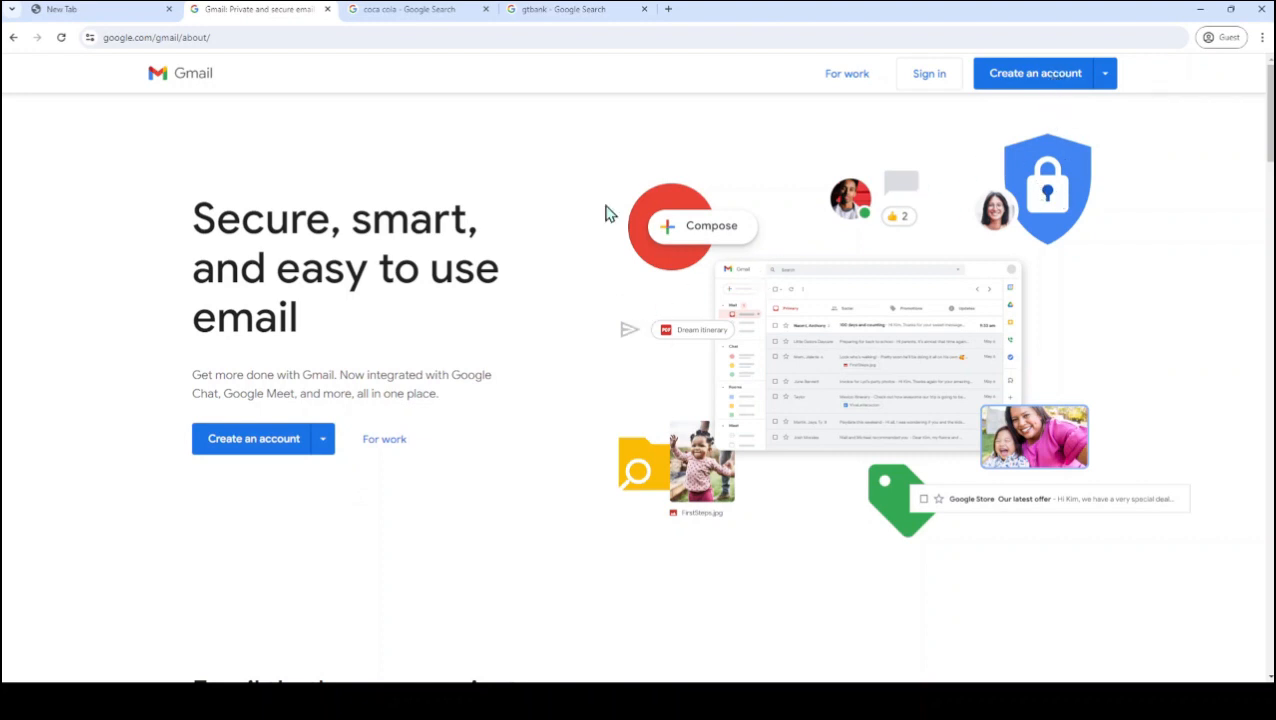
Step: Examine the Gmail product page for its brand colours, icons, illustrations and text styles, including the account creation options
scroll(1116, 311, down, 3)
scroll(958, 352, up, 3)
click(324, 444)
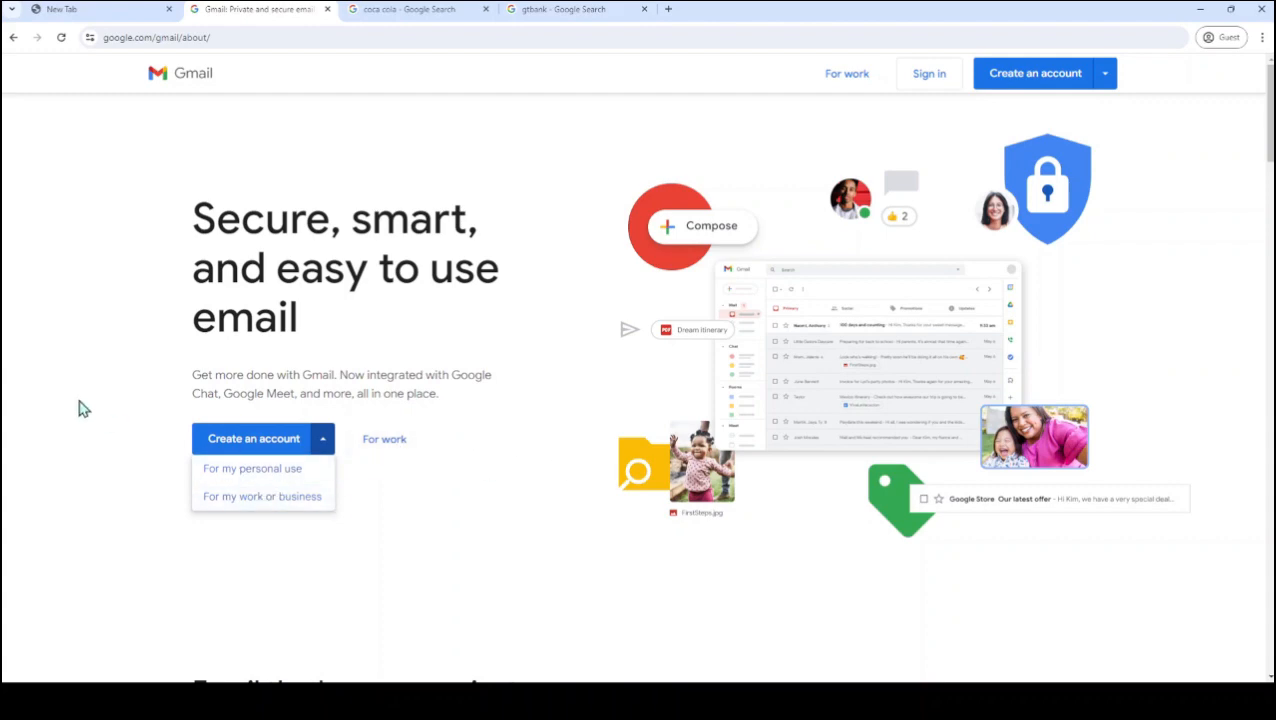
scroll(262, 395, down, 10)
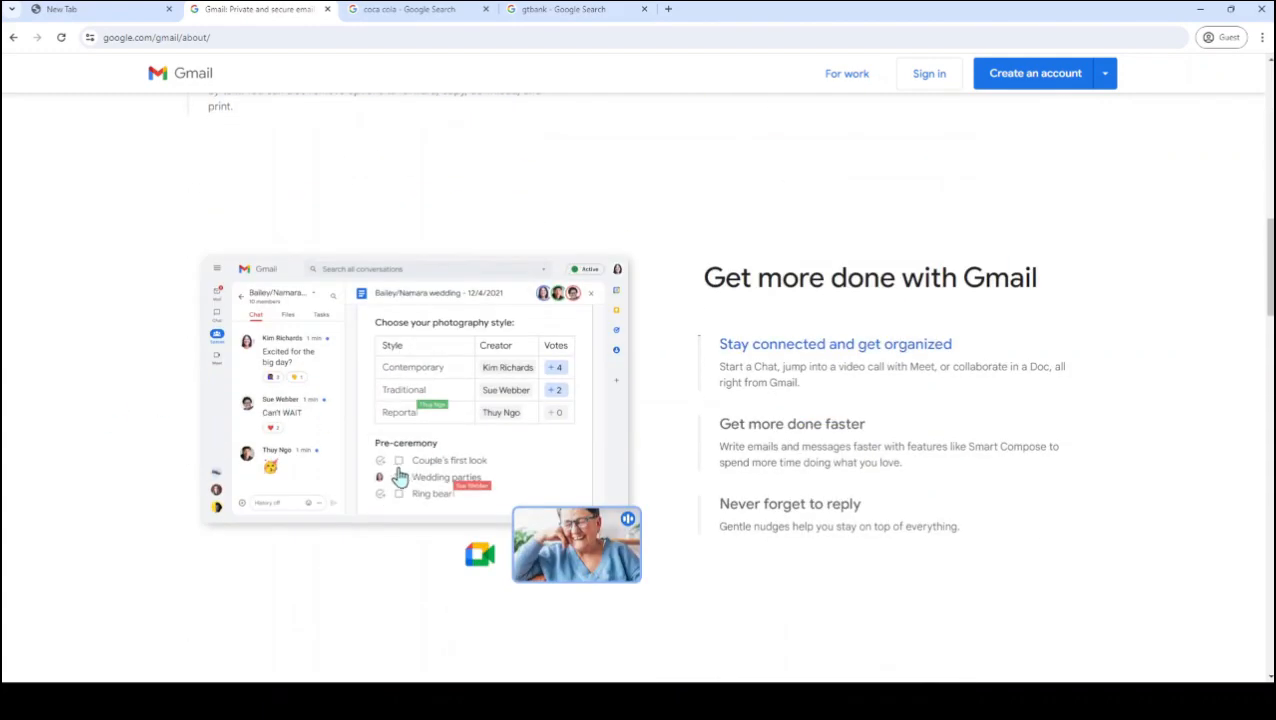
scroll(530, 590, down, 1)
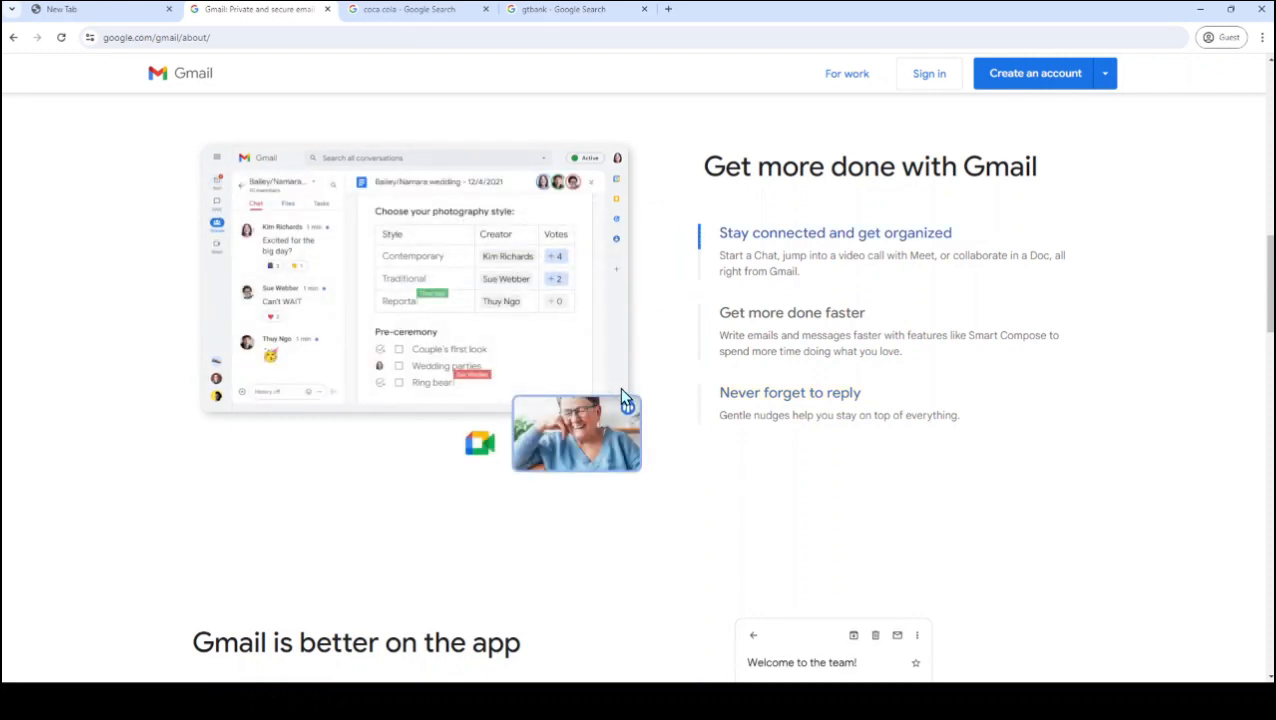
scroll(694, 400, down, 7)
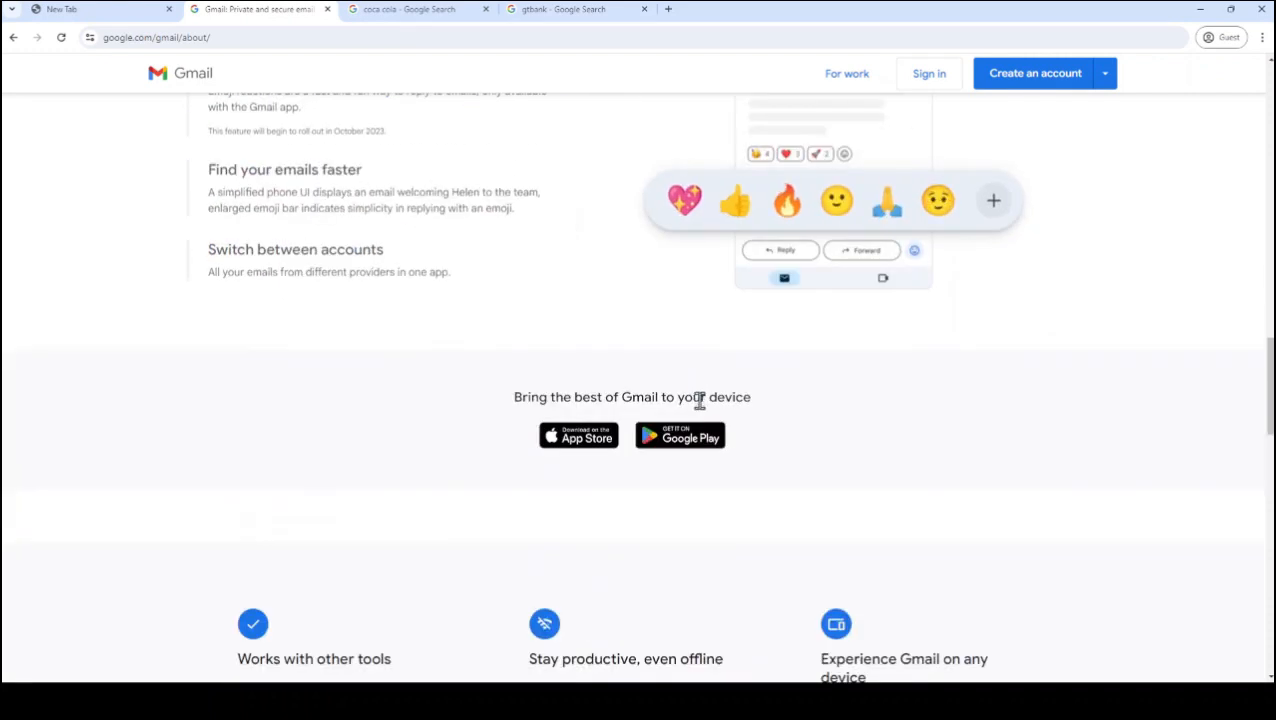
scroll(700, 405, down, 3)
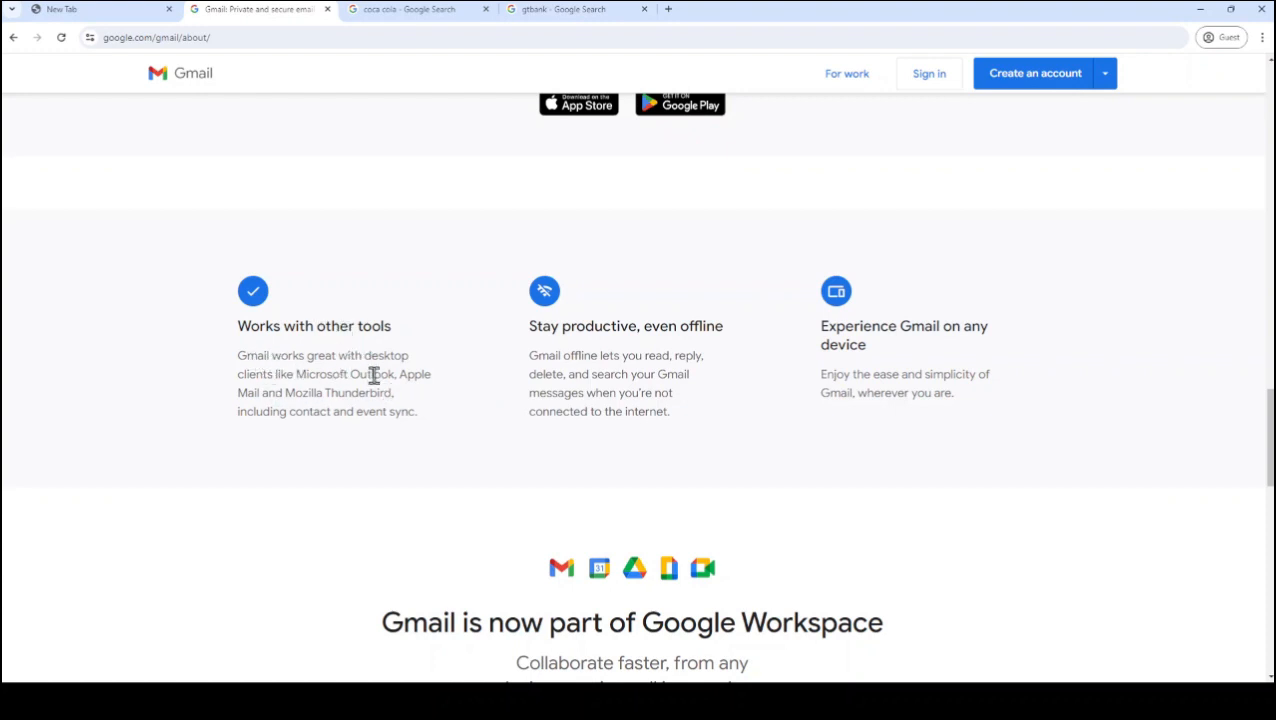
scroll(527, 433, down, 9)
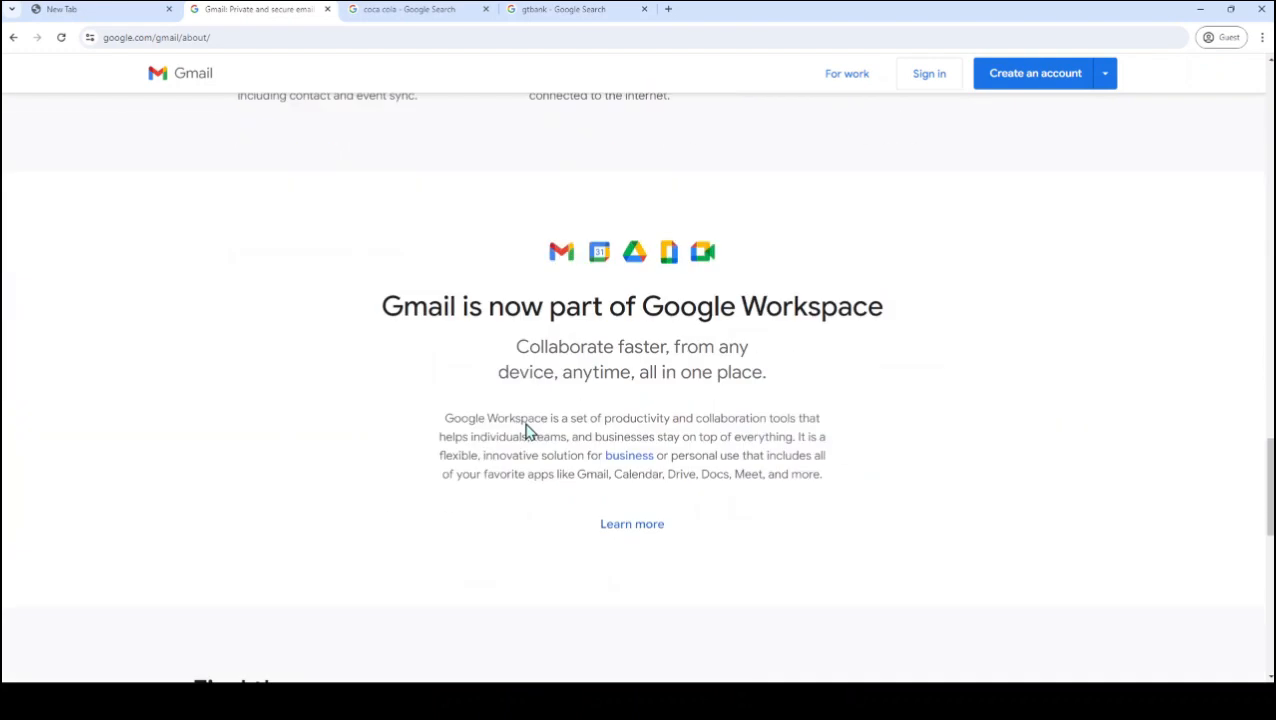
scroll(635, 330, down, 1)
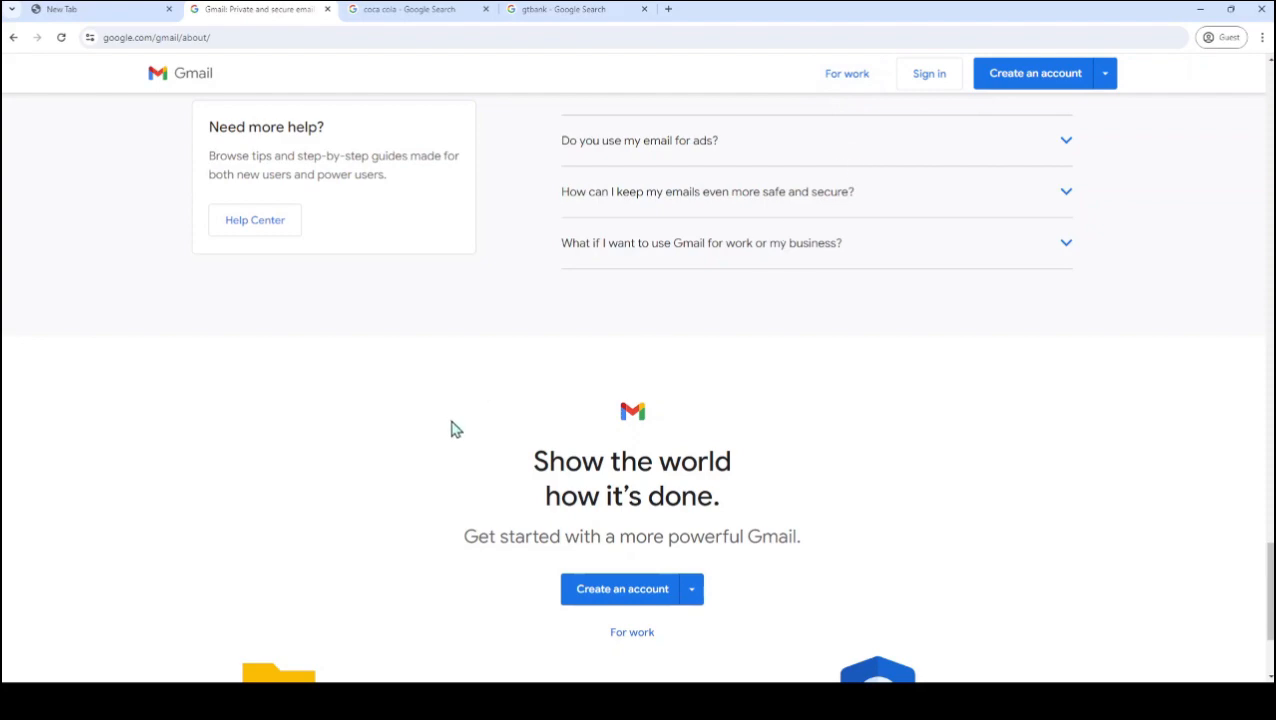
scroll(581, 441, down, 3)
scroll(584, 445, up, 15)
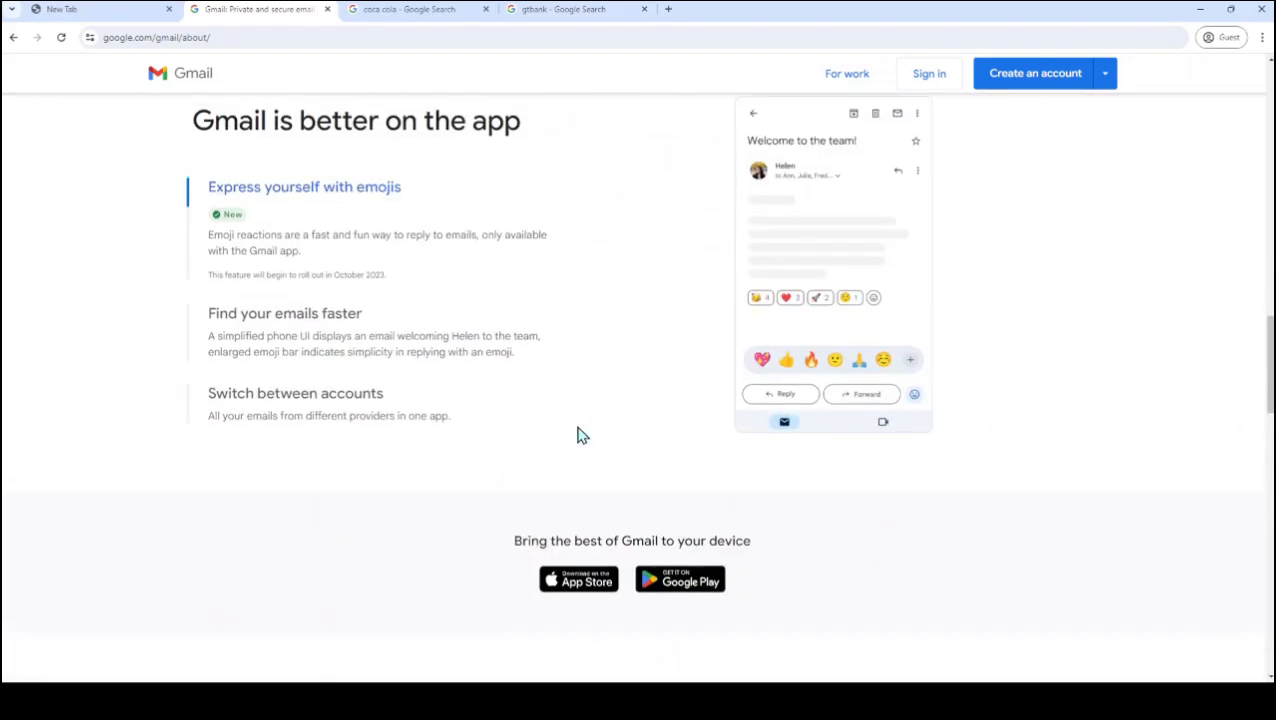
Step: Switch to the "coca cola" search tab, open The Coca-Cola Company website from all results and dismiss its Privacy Preference Center
click(416, 9)
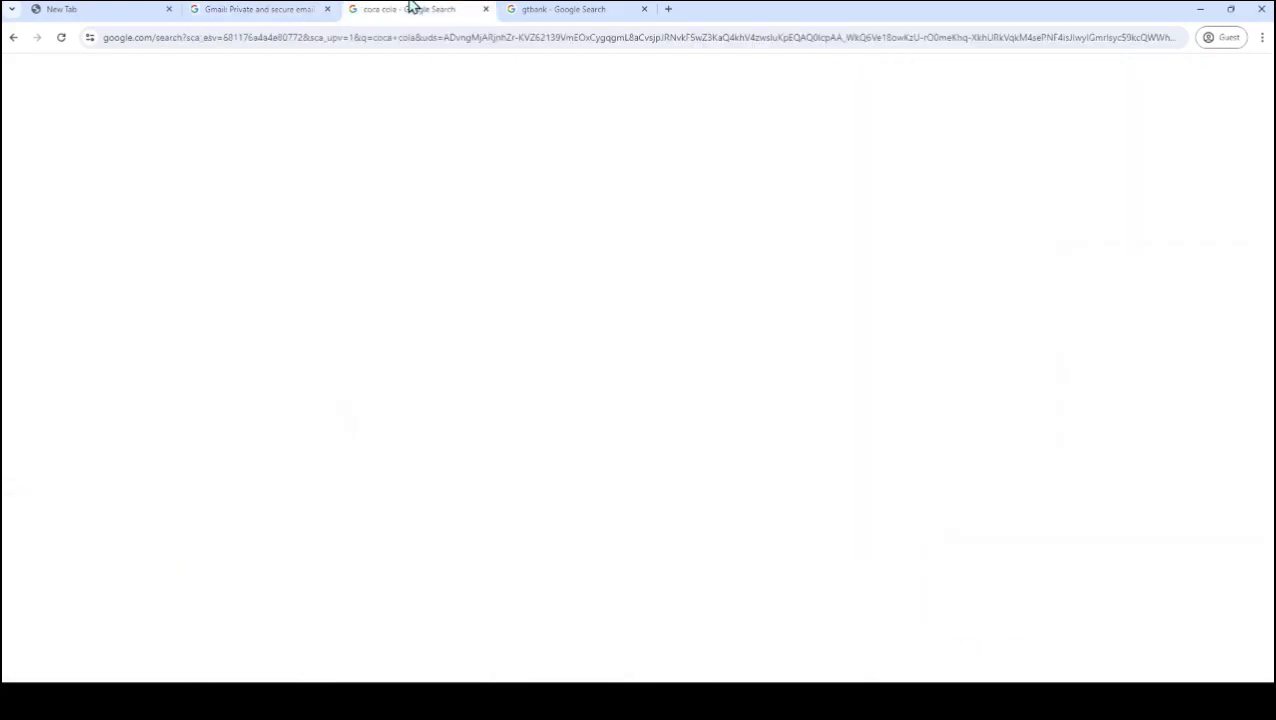
scroll(207, 234, up, 5)
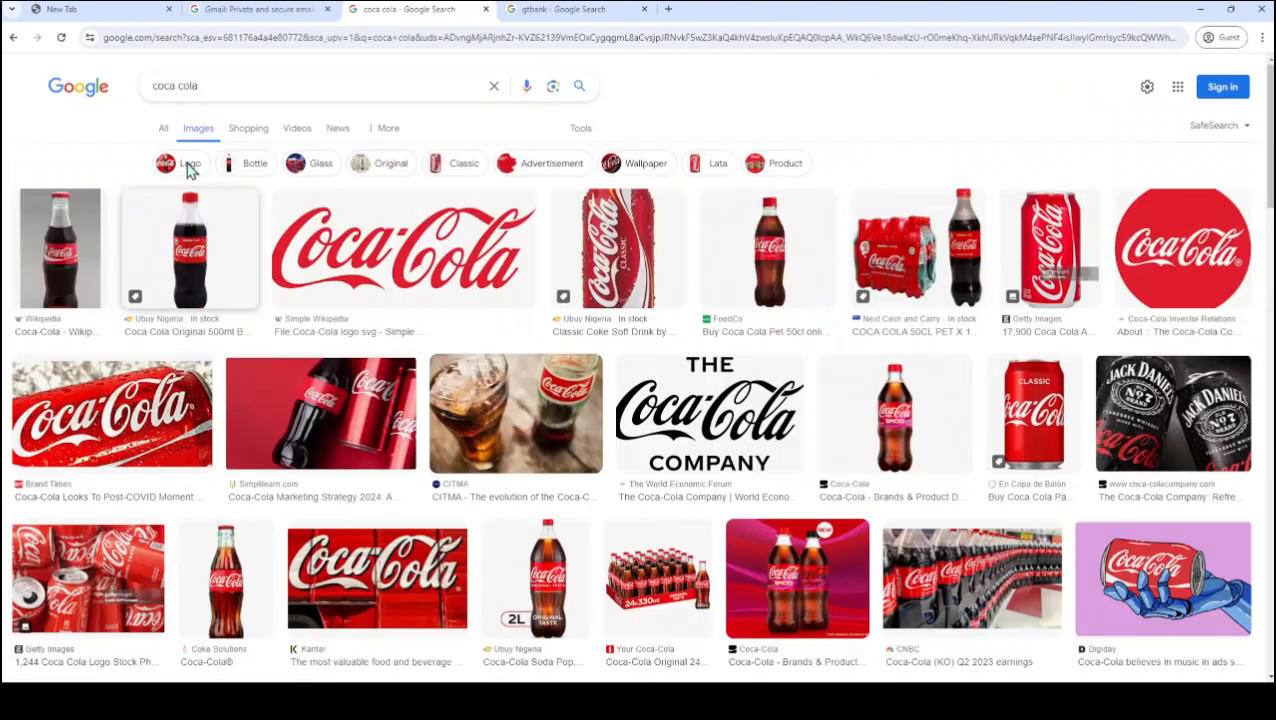
click(164, 130)
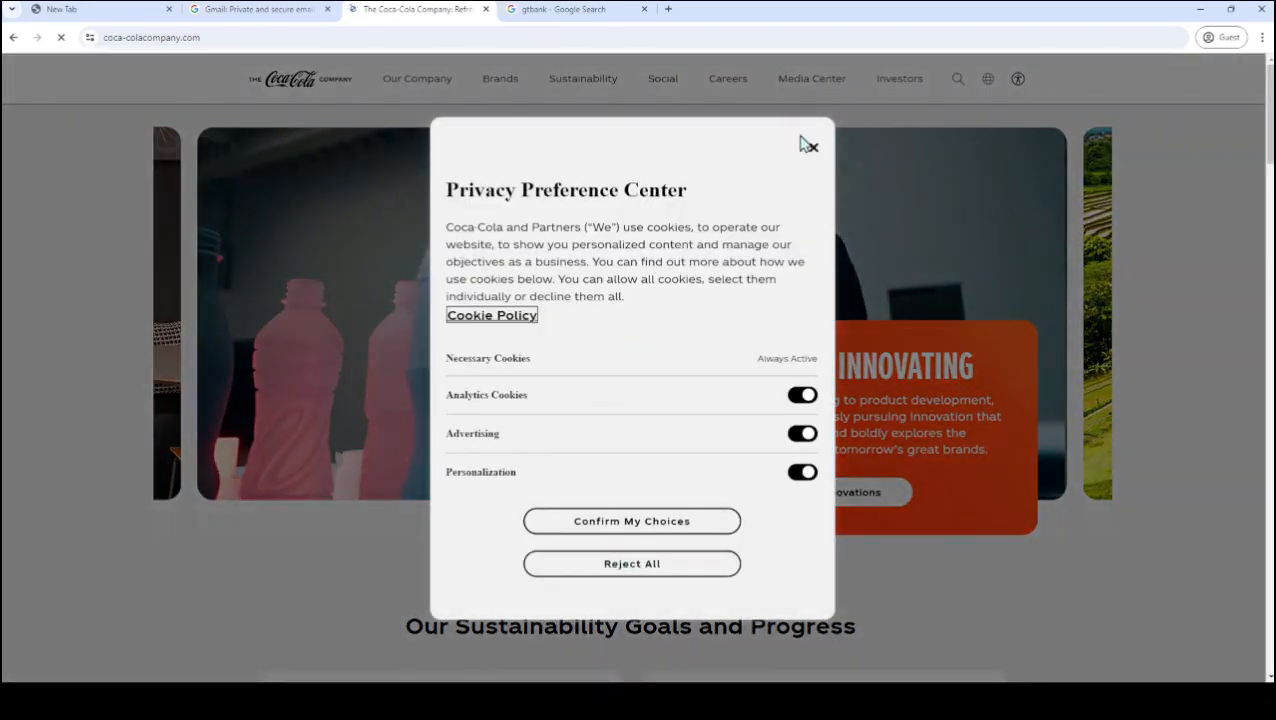
click(811, 147)
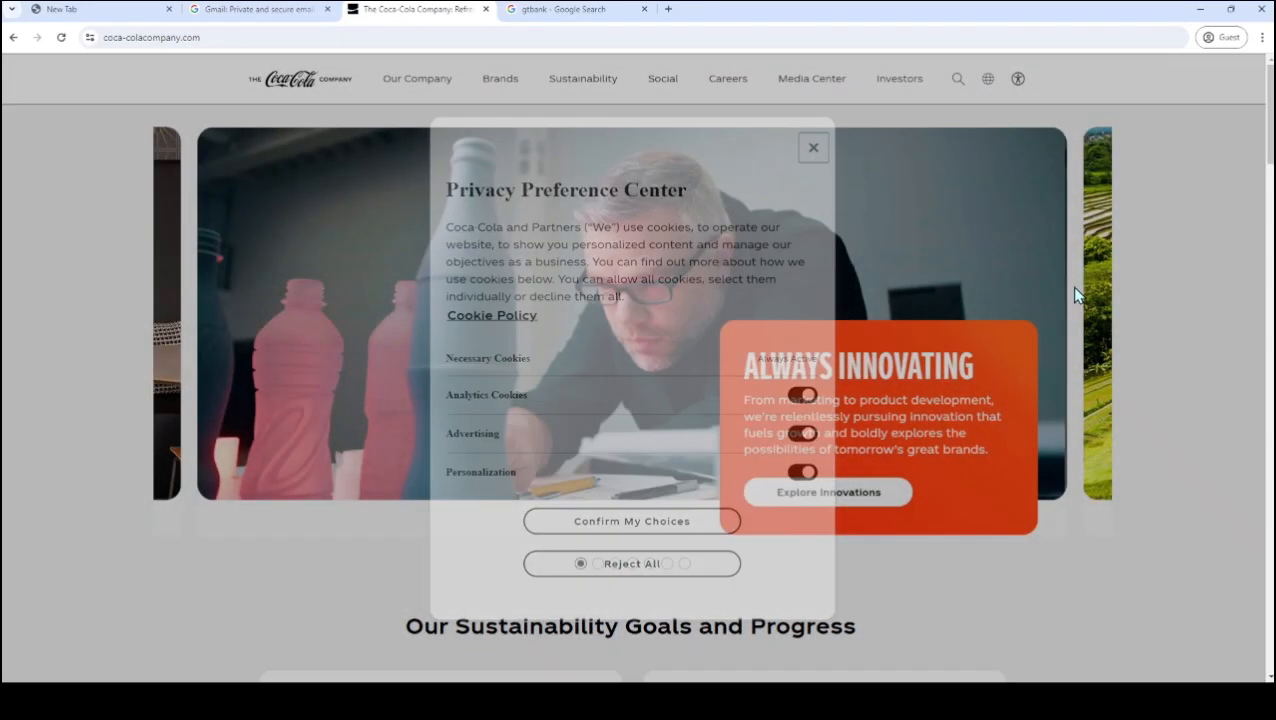
Step: Examine the Coca-Cola Company homepage from news and brand logos down to the footer, ending back at its opening banner
scroll(1106, 335, down, 2)
scroll(1106, 335, down, 8)
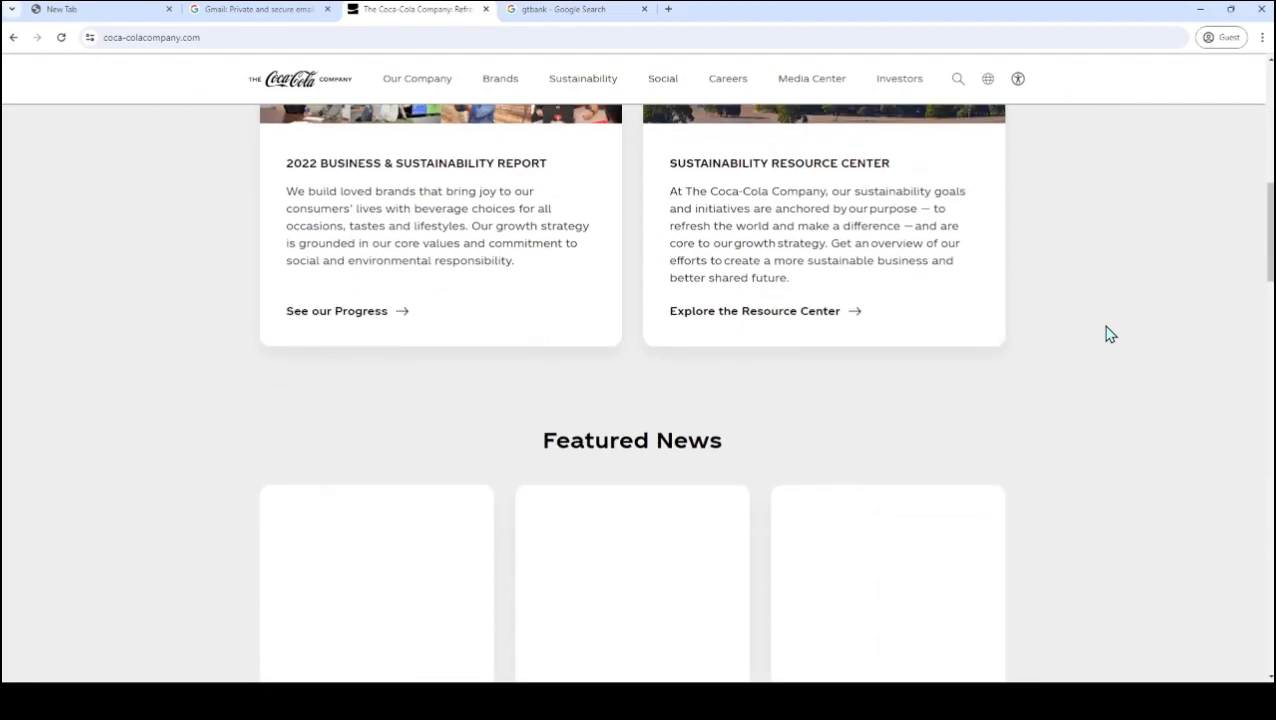
scroll(1106, 335, down, 2)
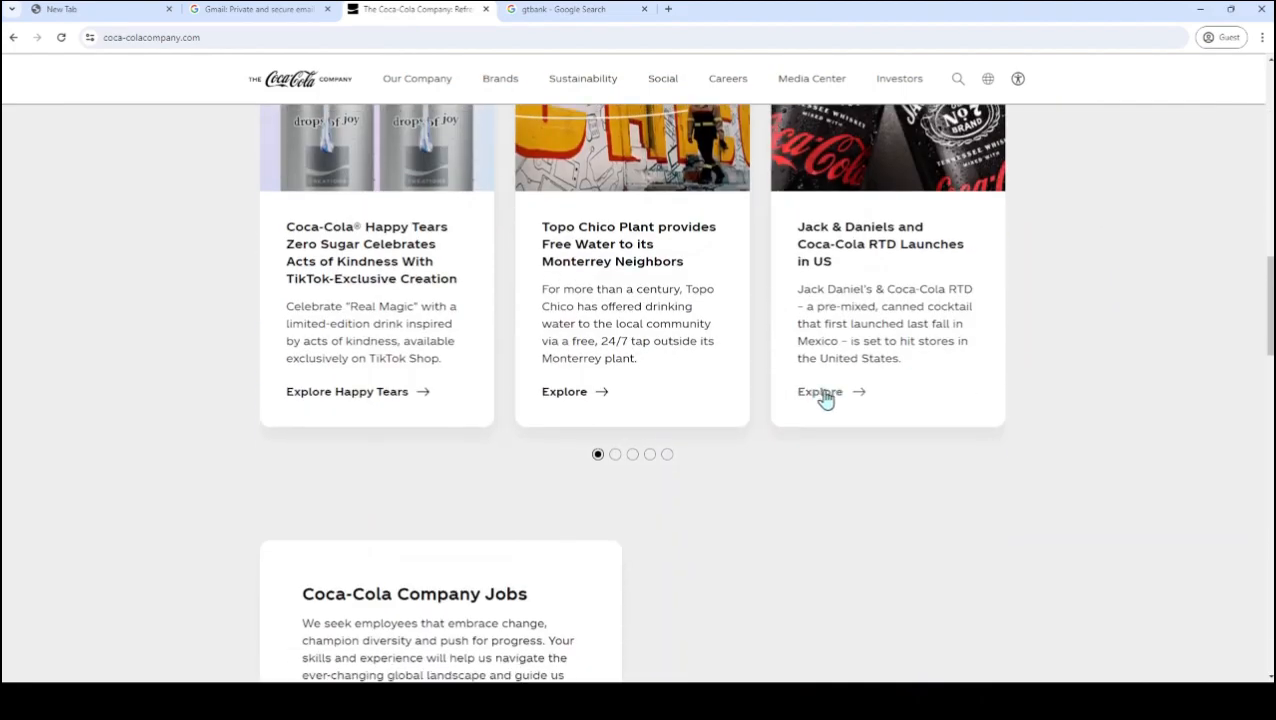
scroll(627, 419, down, 4)
scroll(627, 419, down, 7)
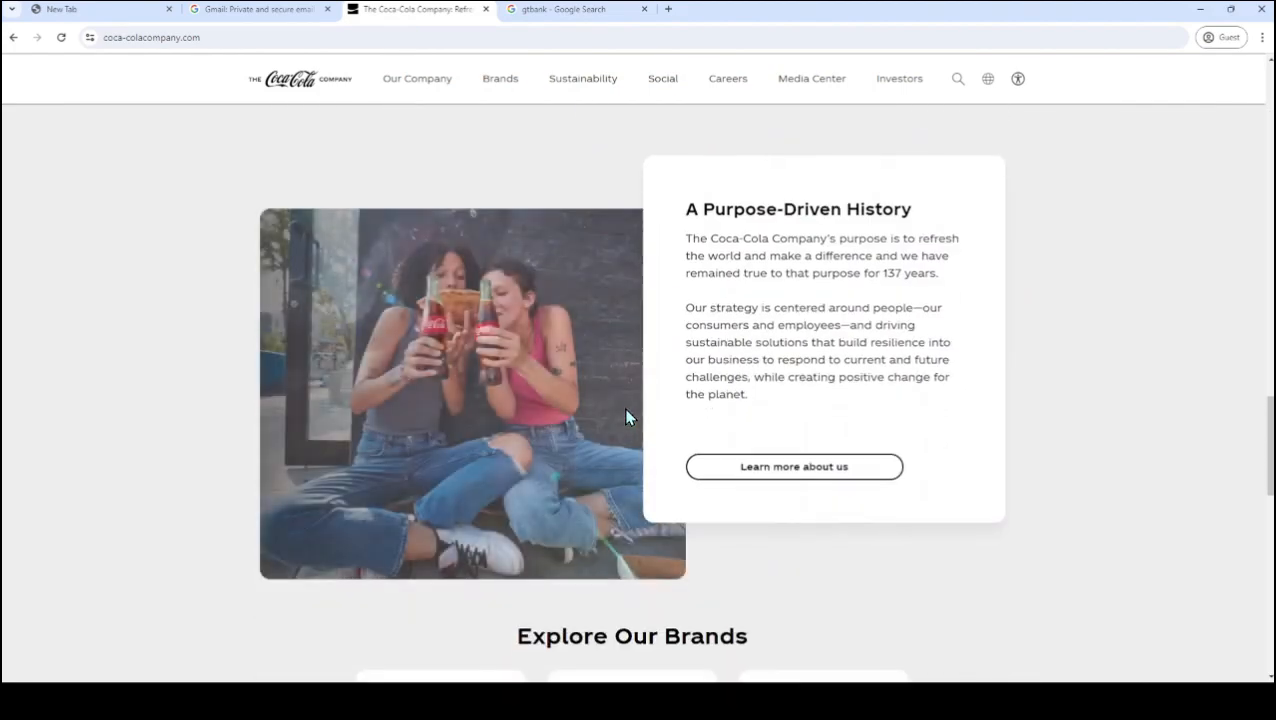
scroll(720, 448, down, 2)
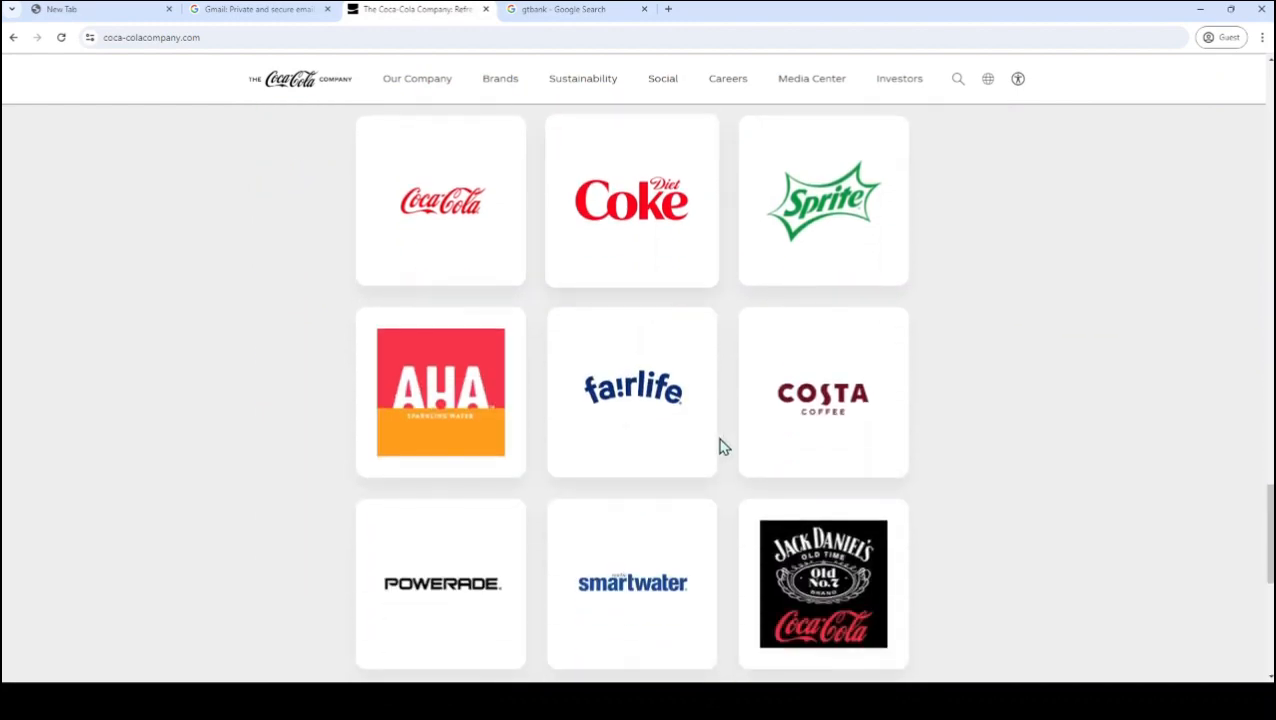
scroll(721, 446, up, 1)
scroll(722, 444, up, 1)
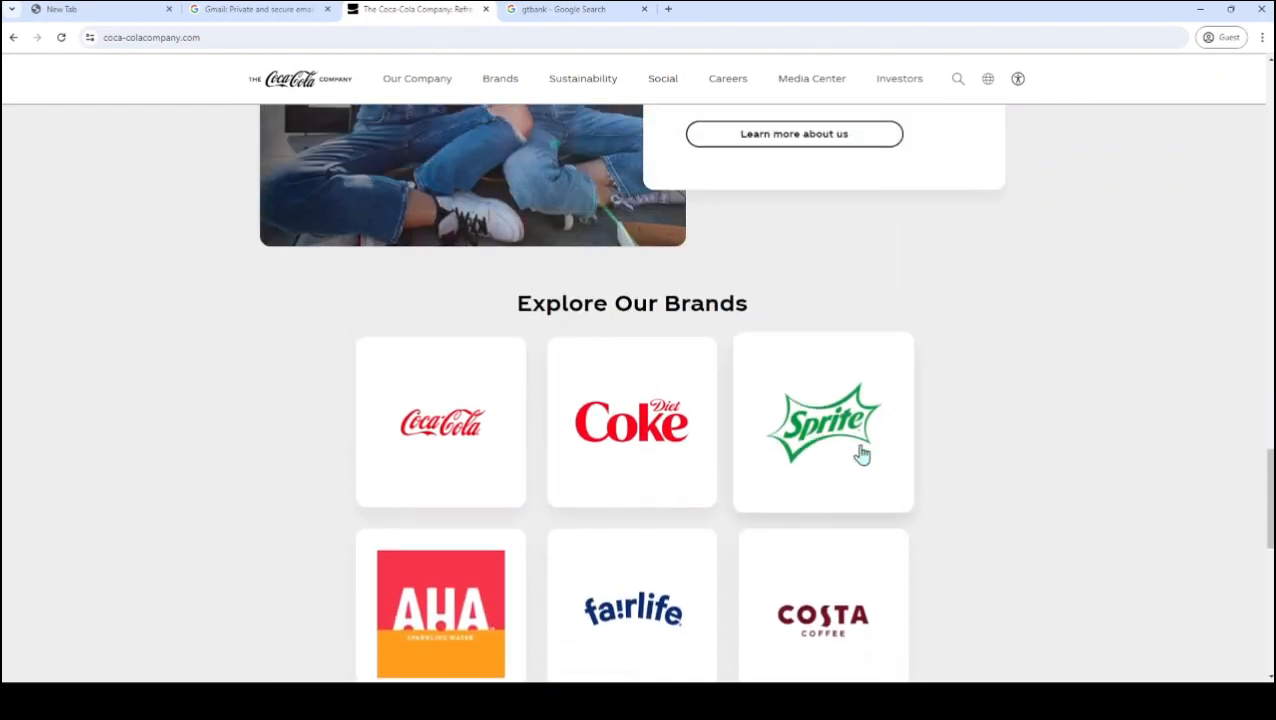
scroll(983, 461, down, 5)
scroll(983, 462, down, 2)
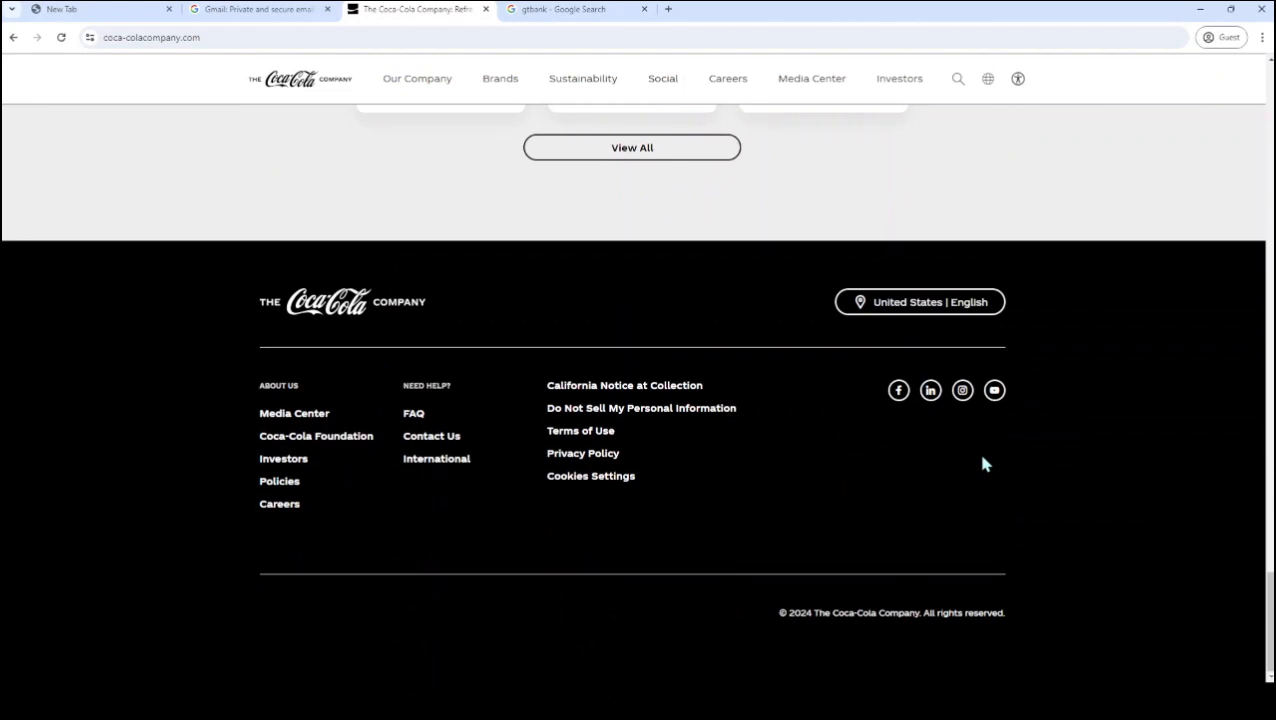
scroll(983, 463, up, 10)
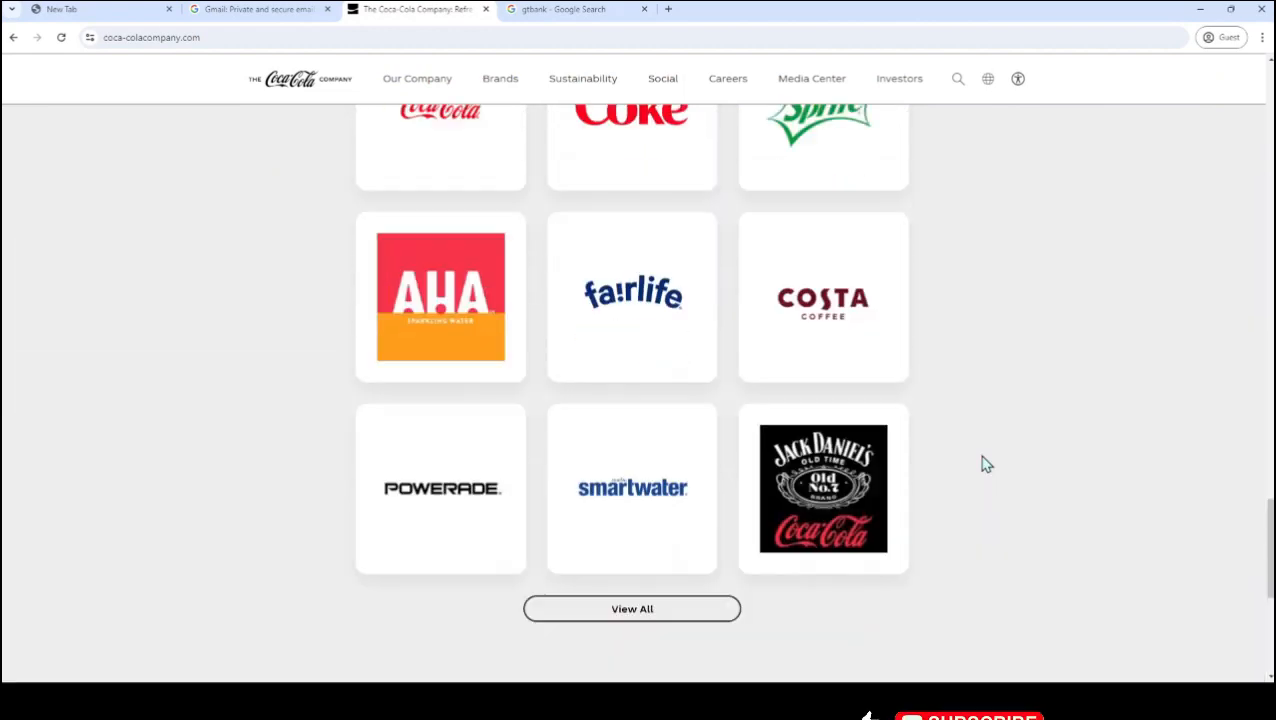
scroll(985, 462, up, 10)
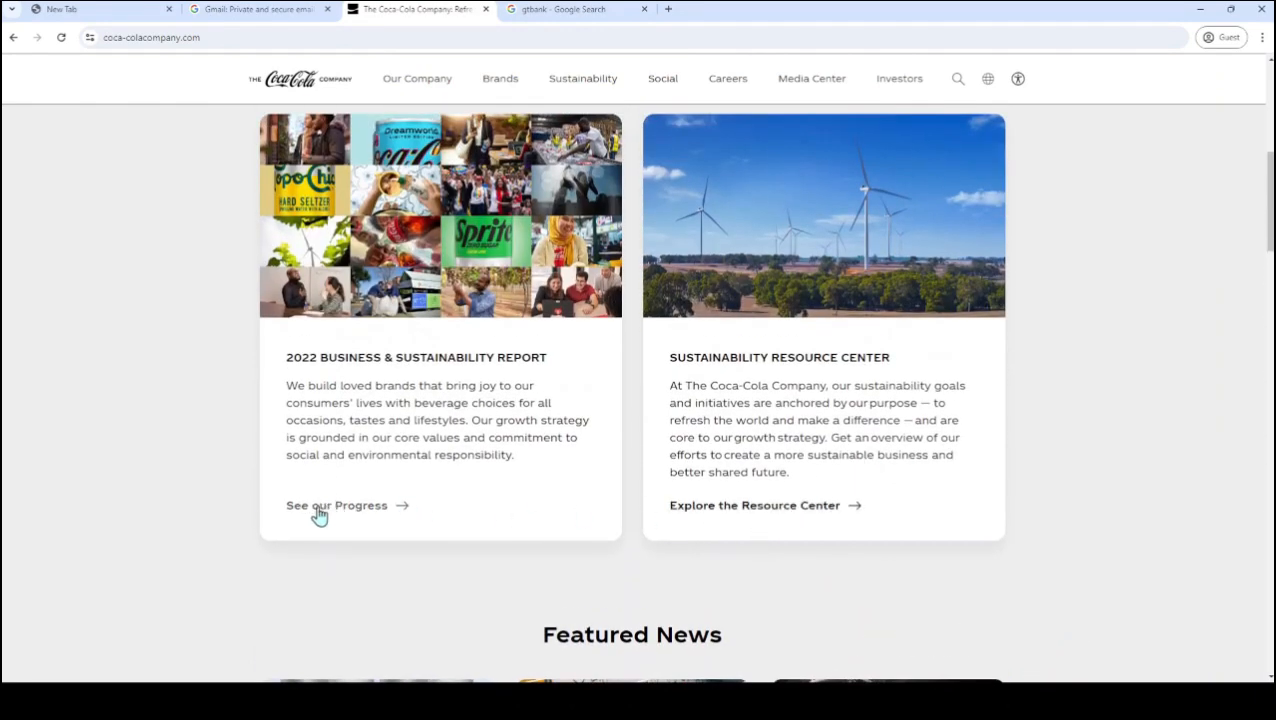
scroll(615, 518, up, 1)
scroll(615, 518, up, 5)
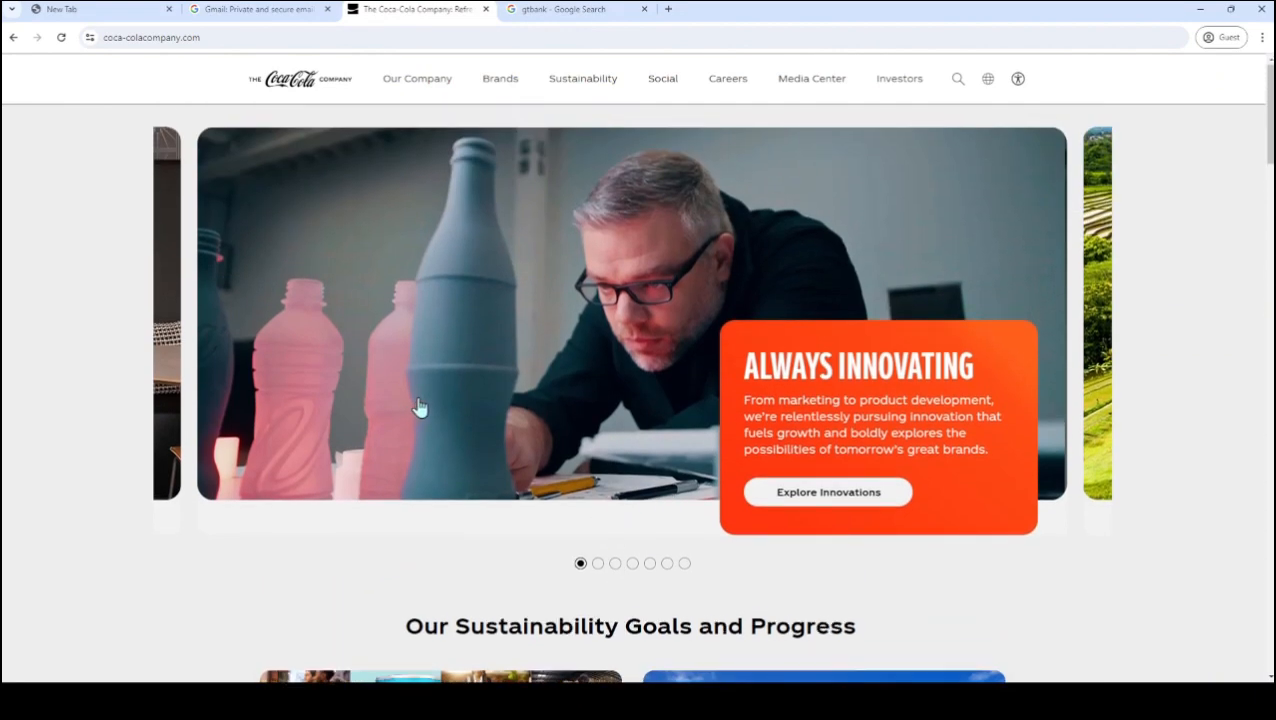
Step: View the homepage banner slides one by one, from the second through the seventh, for their imagery and coloured text cards
click(598, 565)
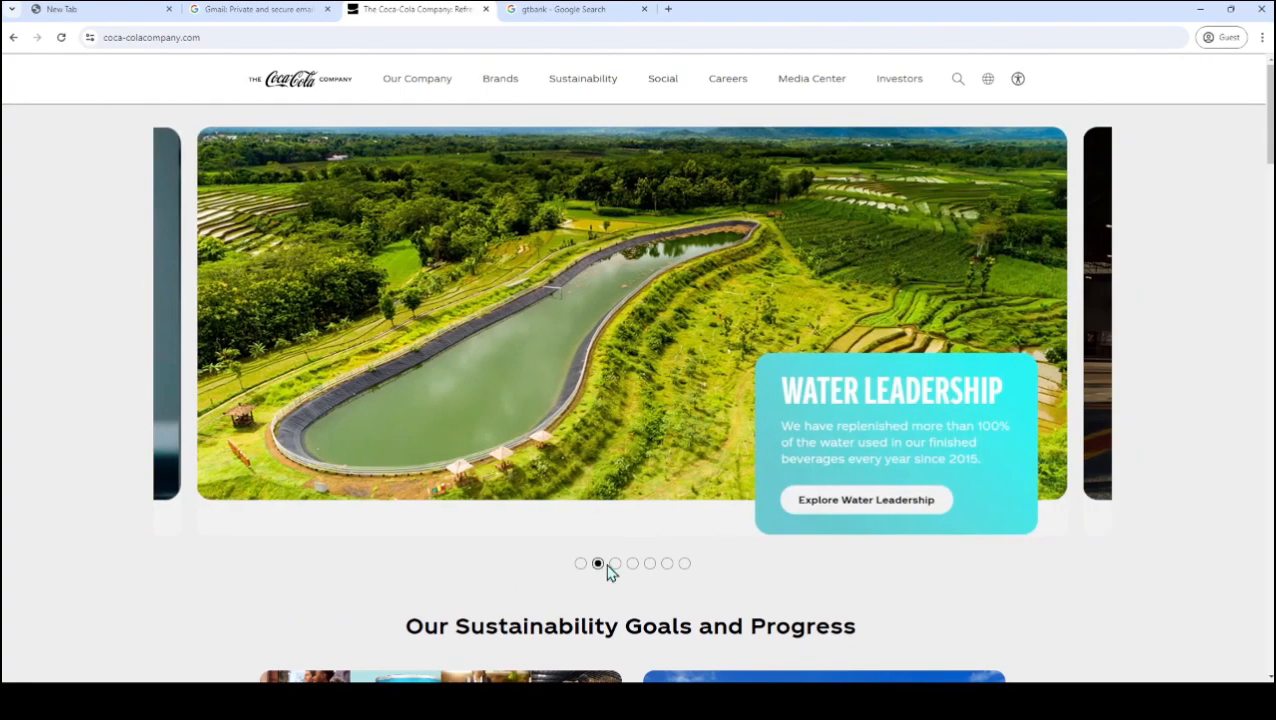
click(616, 566)
click(632, 566)
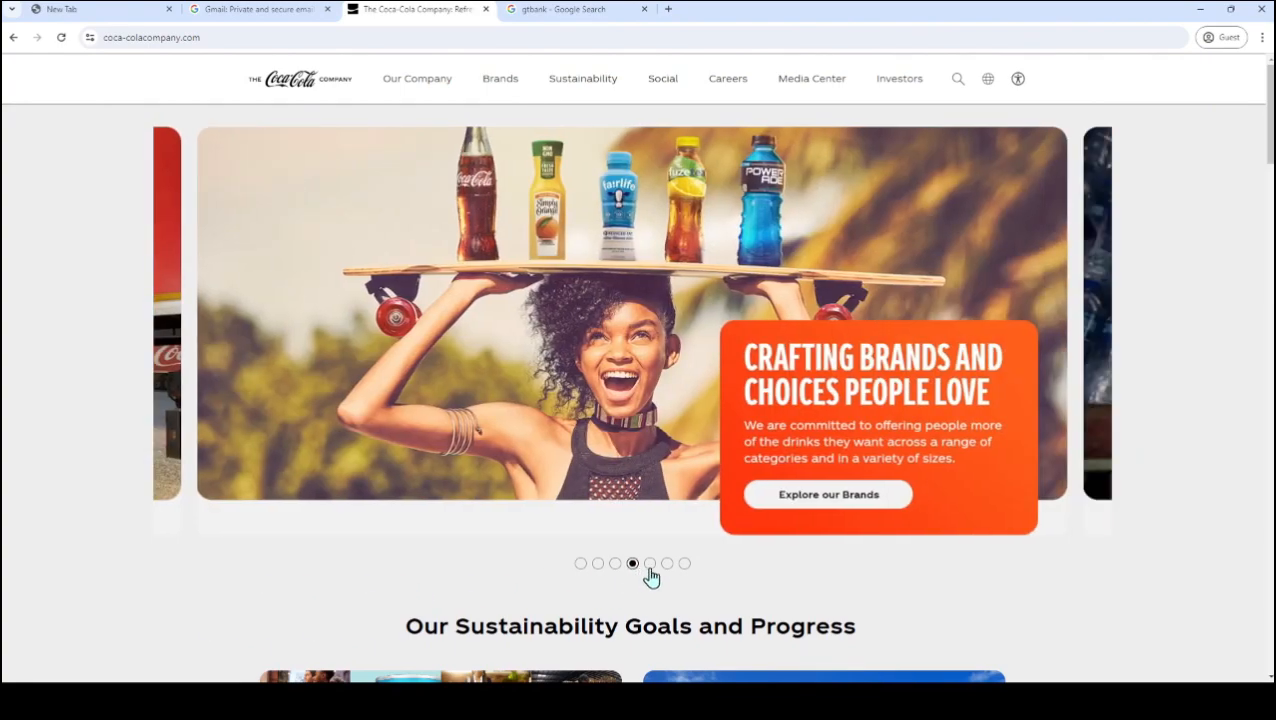
click(649, 566)
click(667, 566)
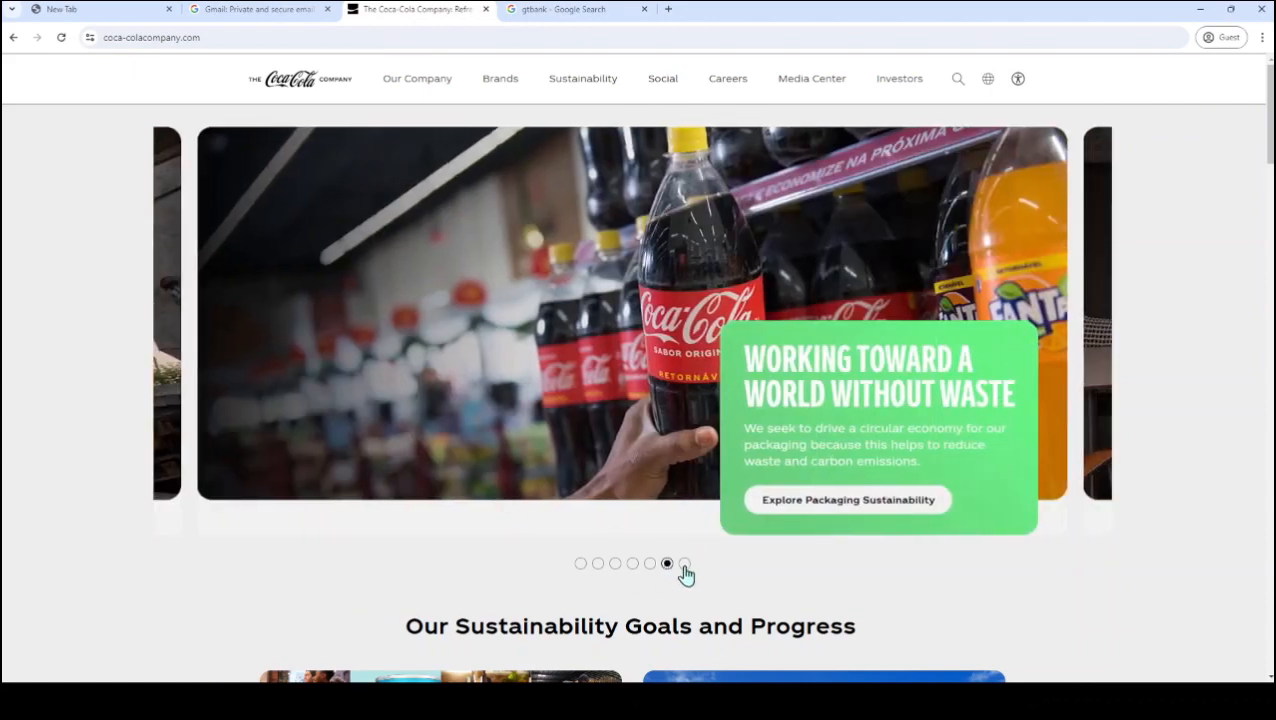
click(684, 565)
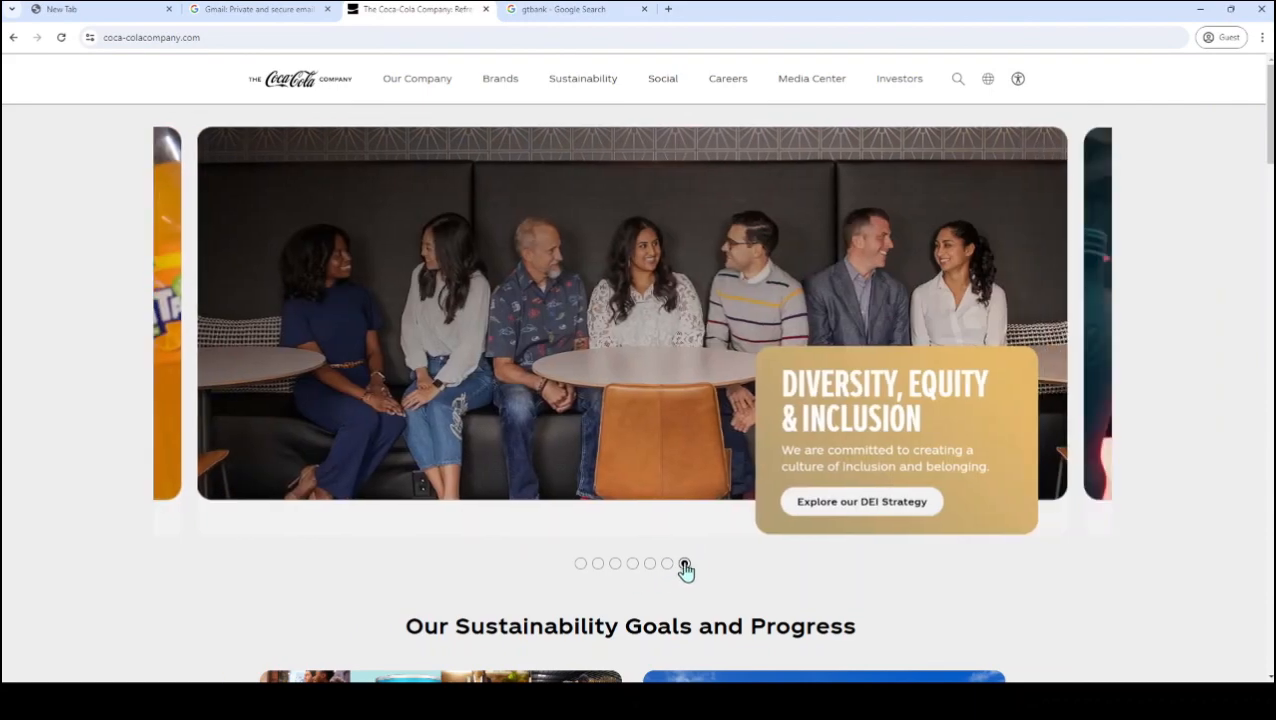
Step: Look over the brand logo grid under Explore Our Brands on the Coca-Cola Company homepage, ending back at the opening banner
scroll(686, 566, down, 20)
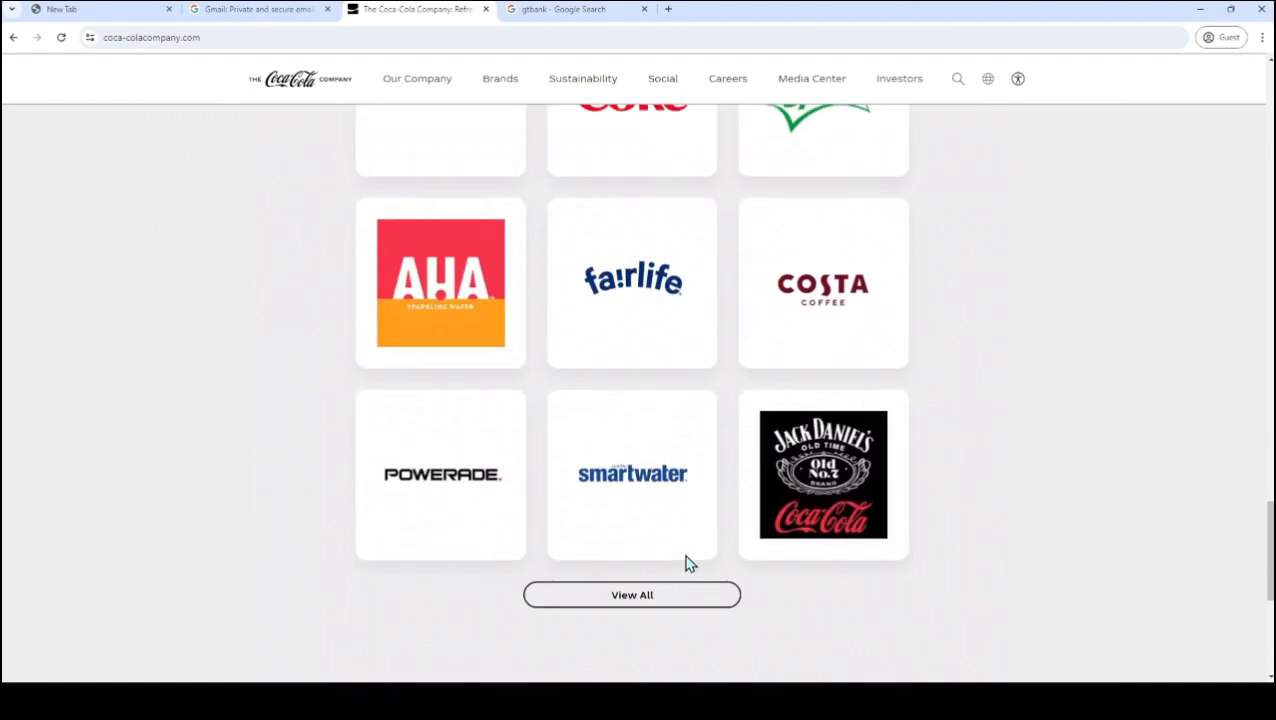
scroll(404, 322, up, 2)
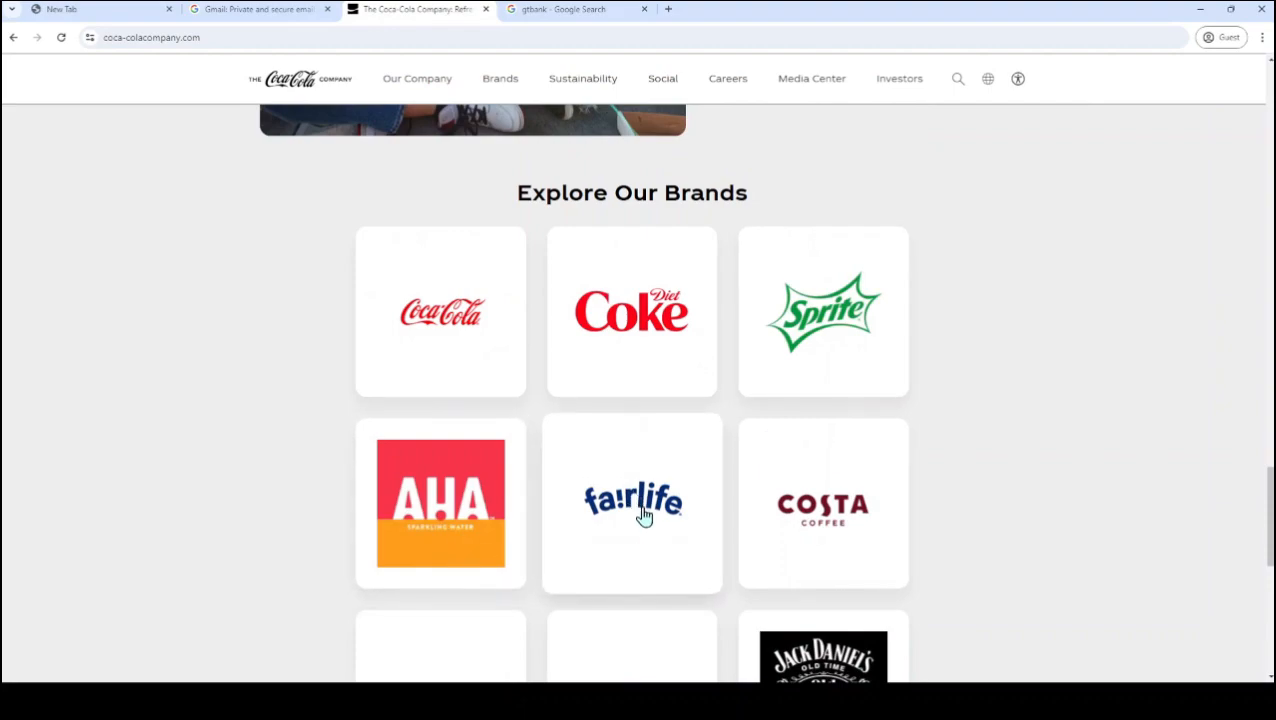
scroll(645, 515, down, 1)
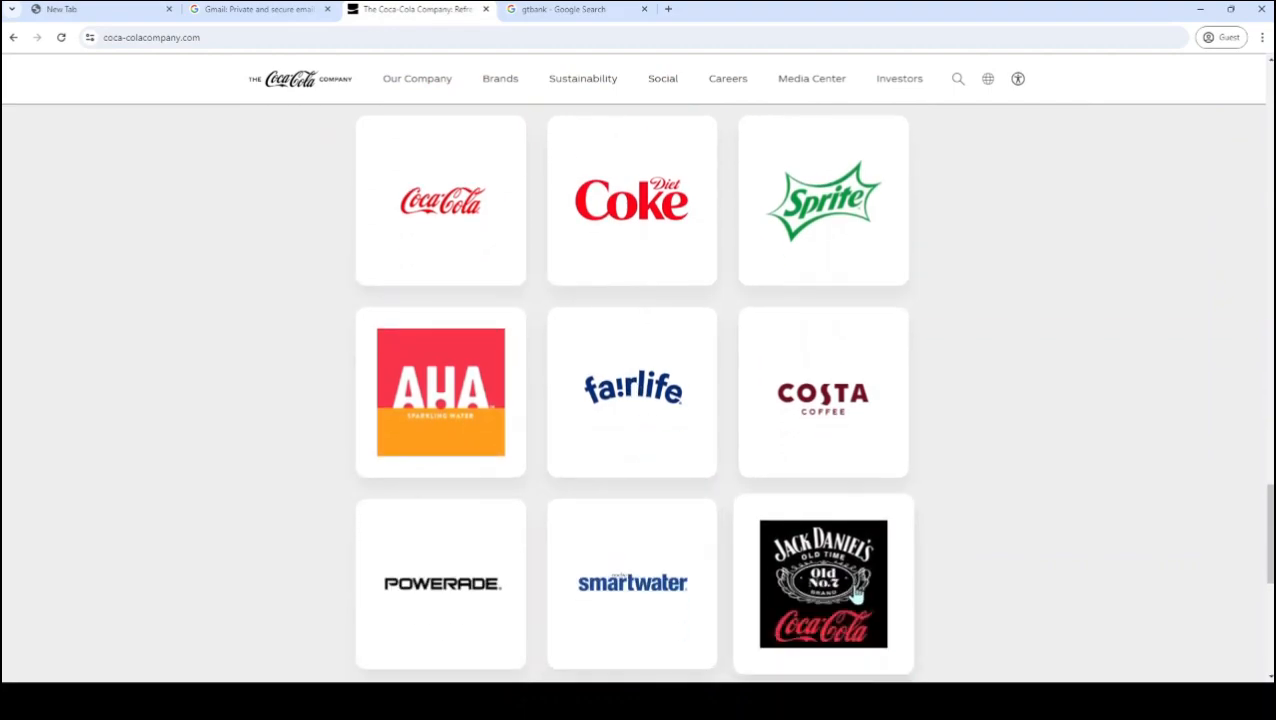
scroll(855, 593, up, 15)
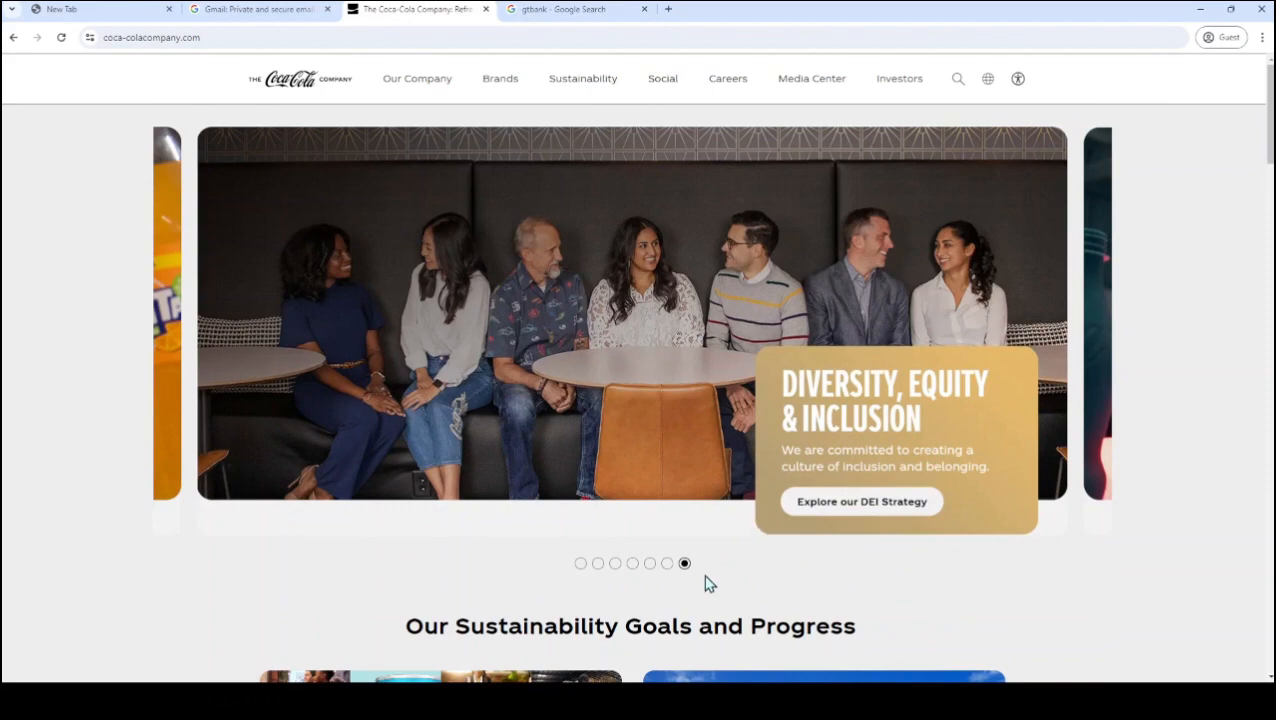
Step: View the first three homepage banner slides in turn, comparing the colours of their text cards with the images
click(580, 563)
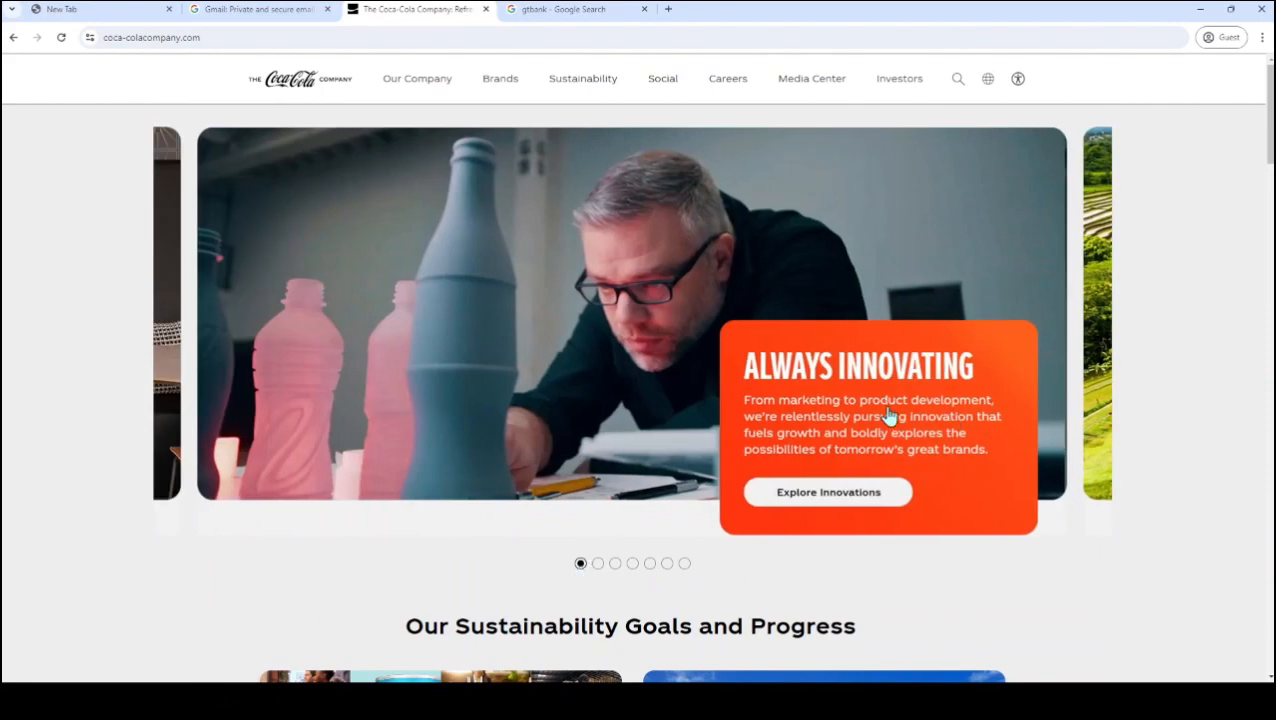
click(597, 565)
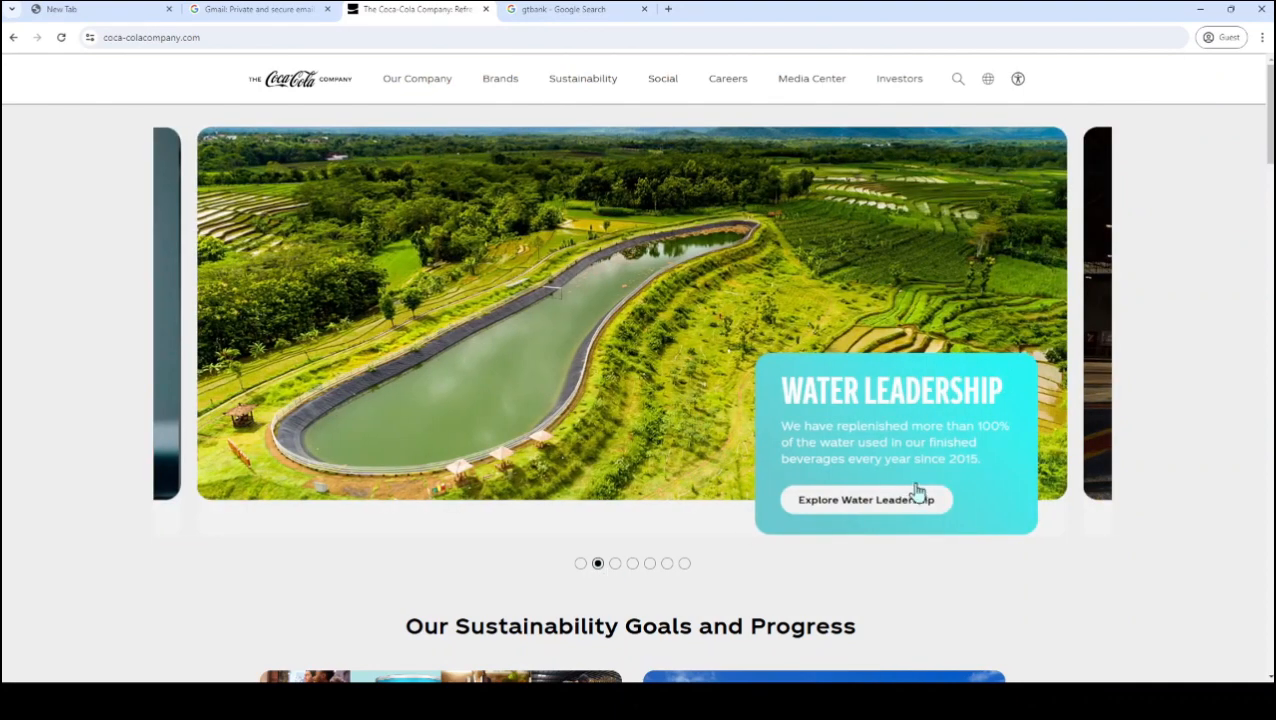
click(615, 565)
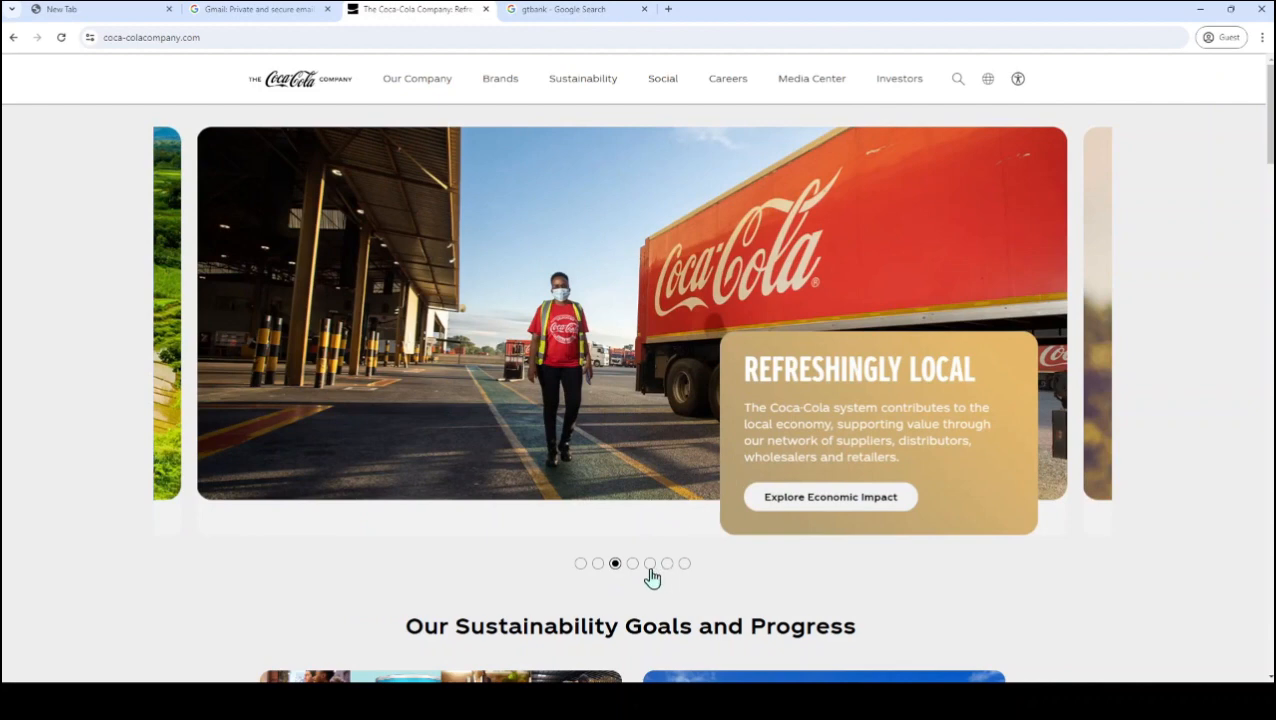
Step: Open the GTBank website from the gtbank search tab and examine its homepage from the banner to the footer and back
click(570, 9)
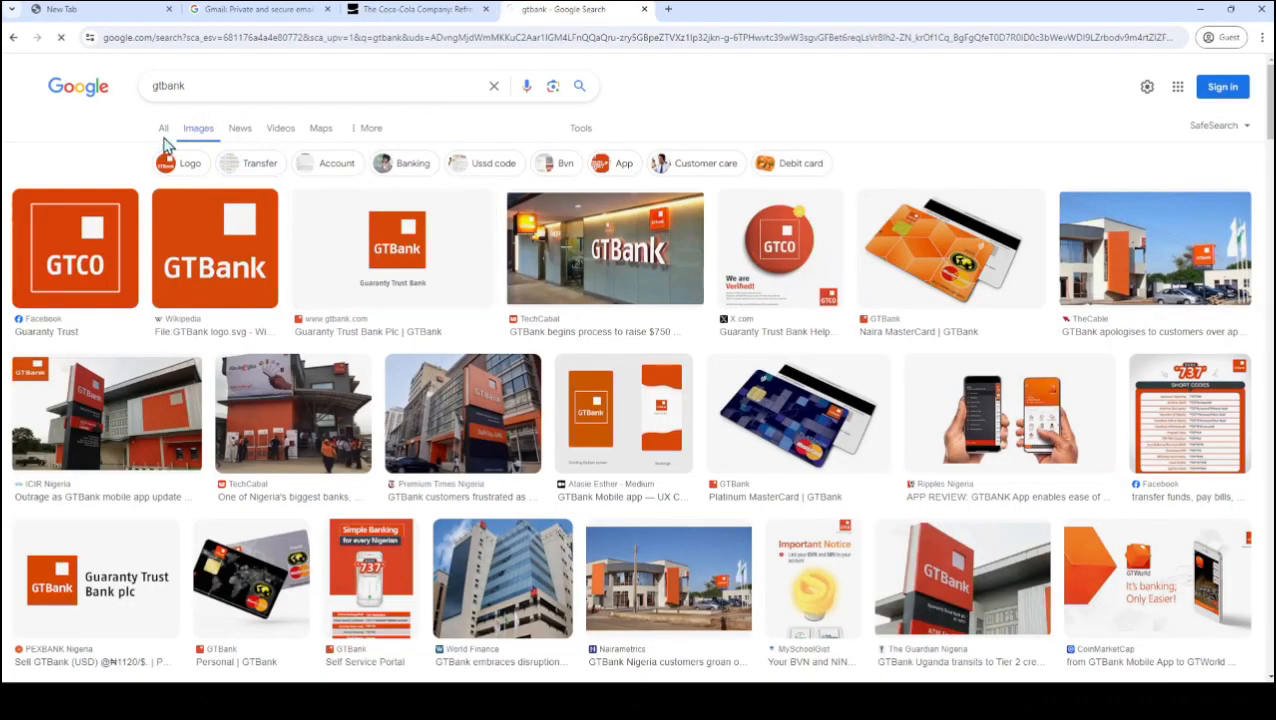
click(164, 132)
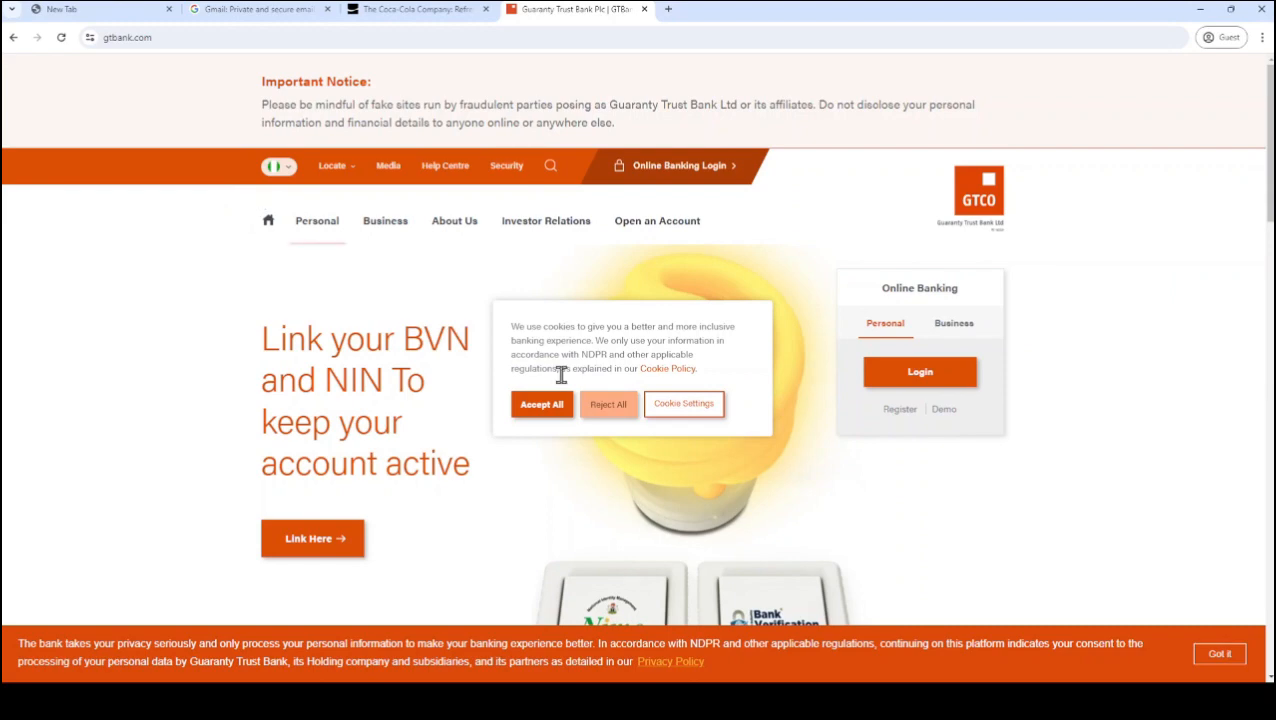
scroll(442, 432, down, 1)
scroll(410, 436, down, 10)
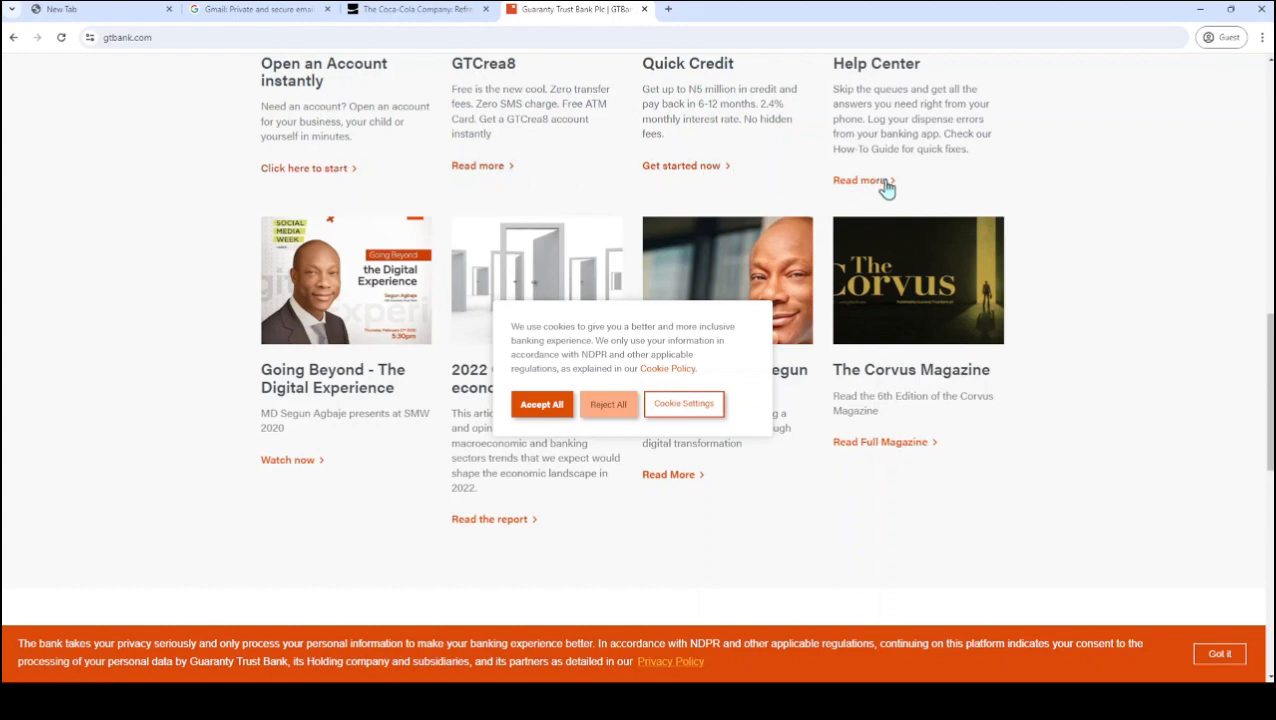
scroll(951, 447, down, 3)
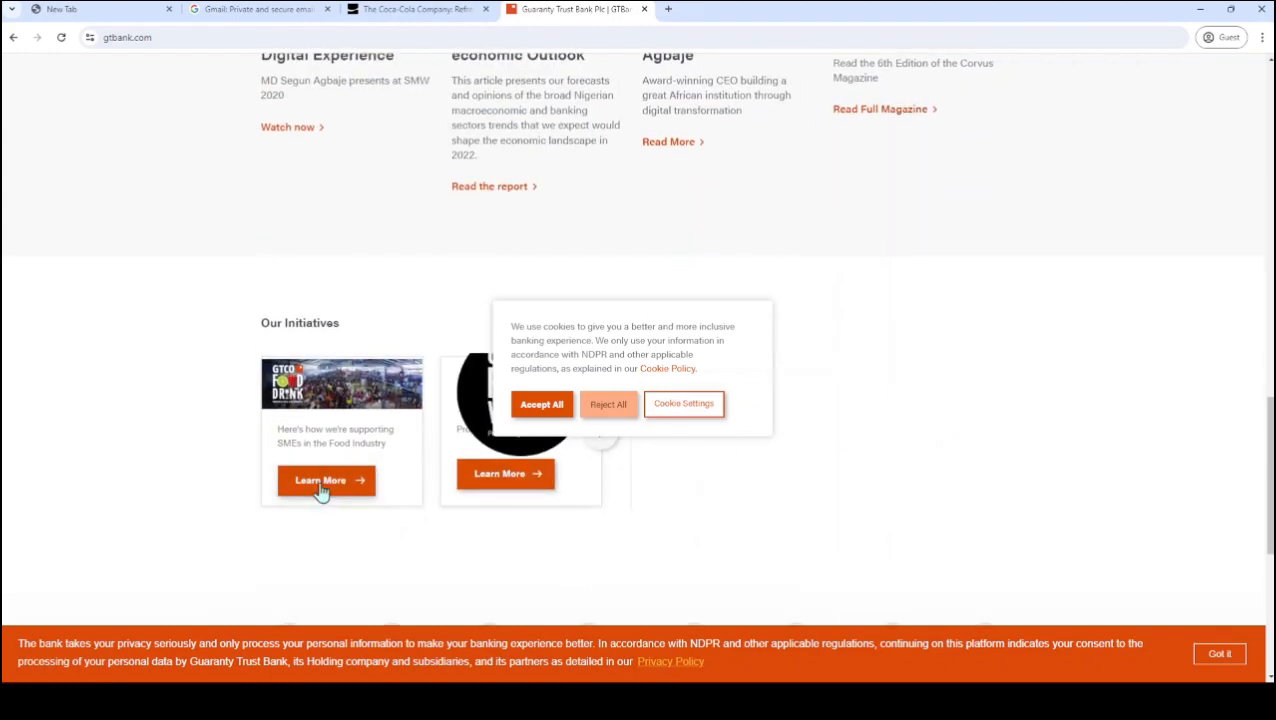
scroll(360, 395, down, 3)
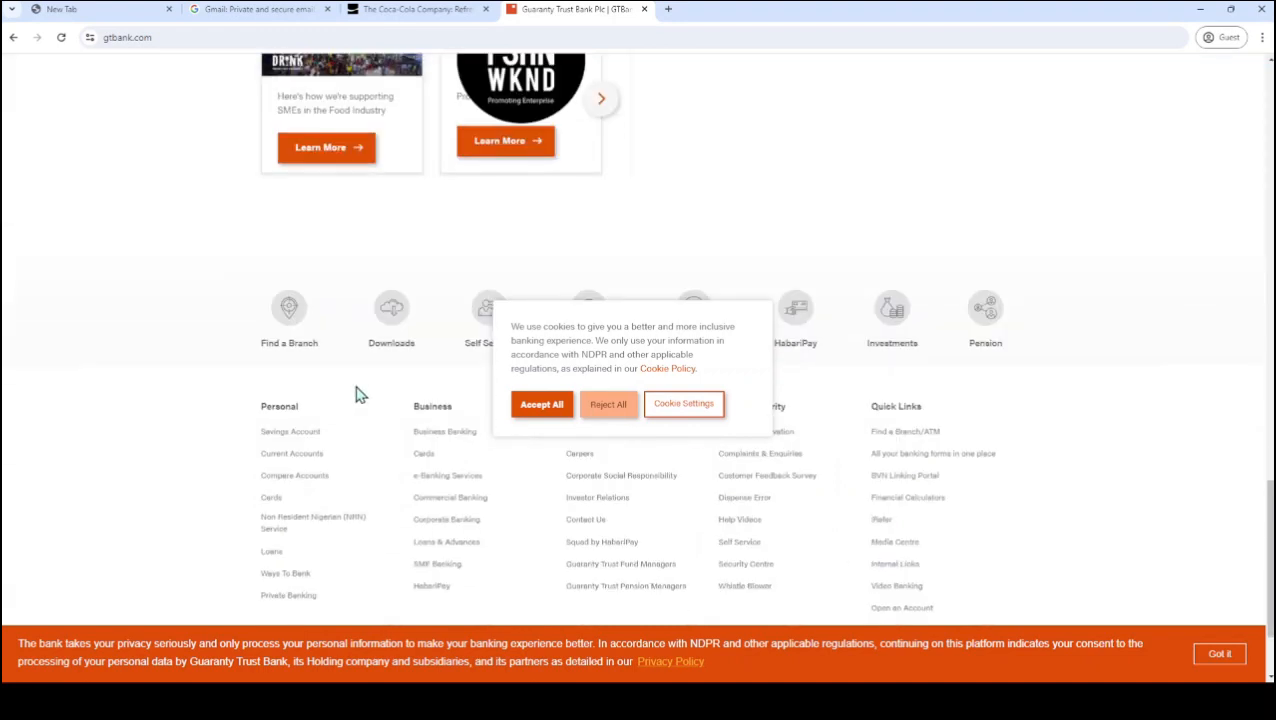
scroll(360, 395, down, 2)
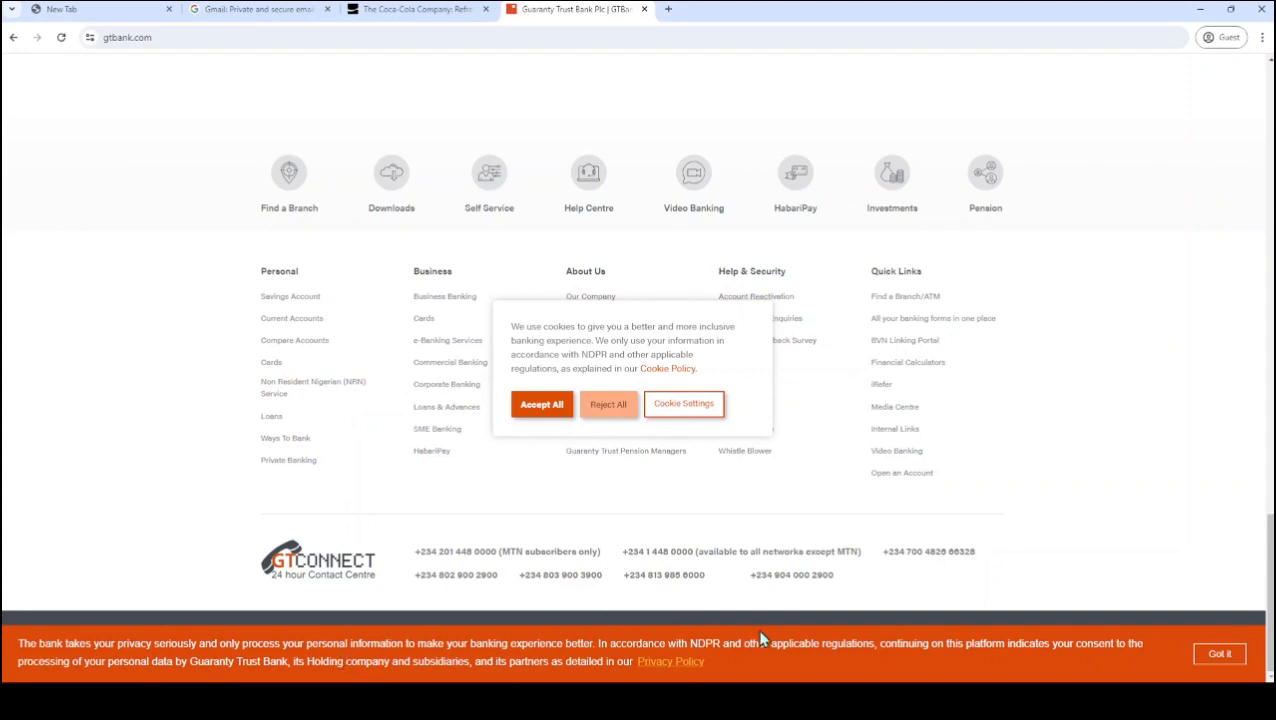
scroll(811, 518, up, 20)
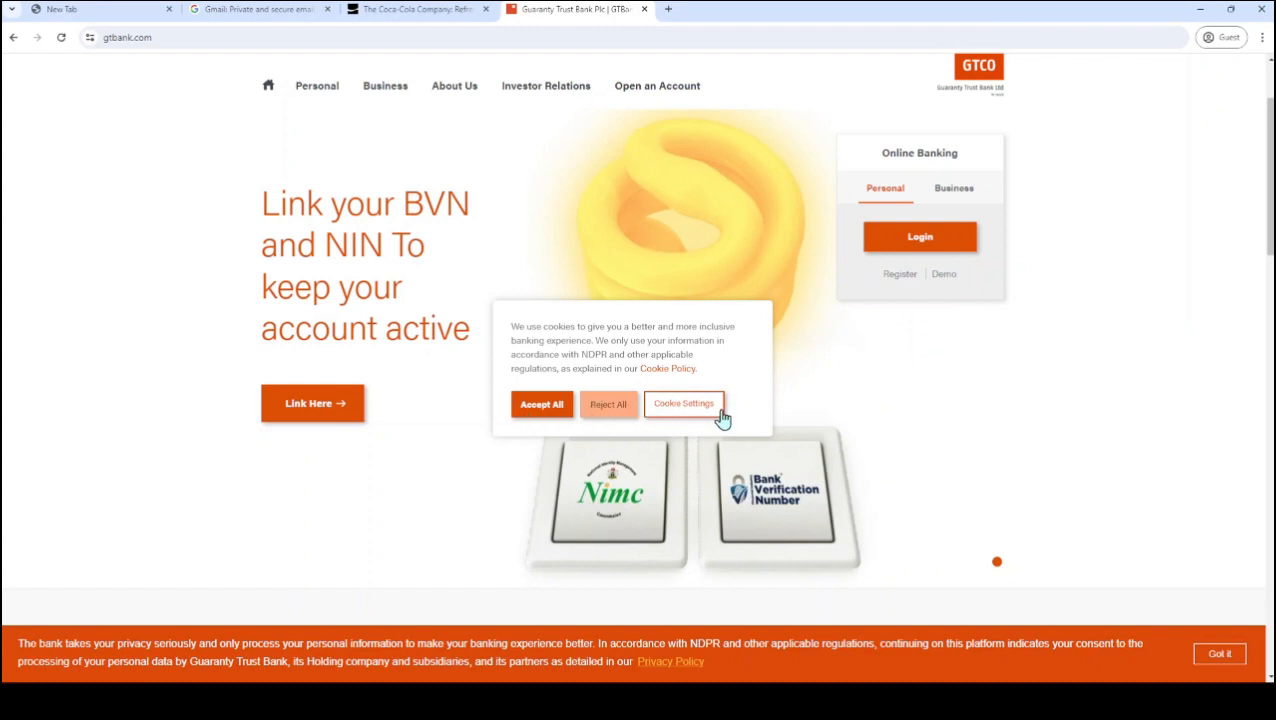
scroll(1165, 466, up, 2)
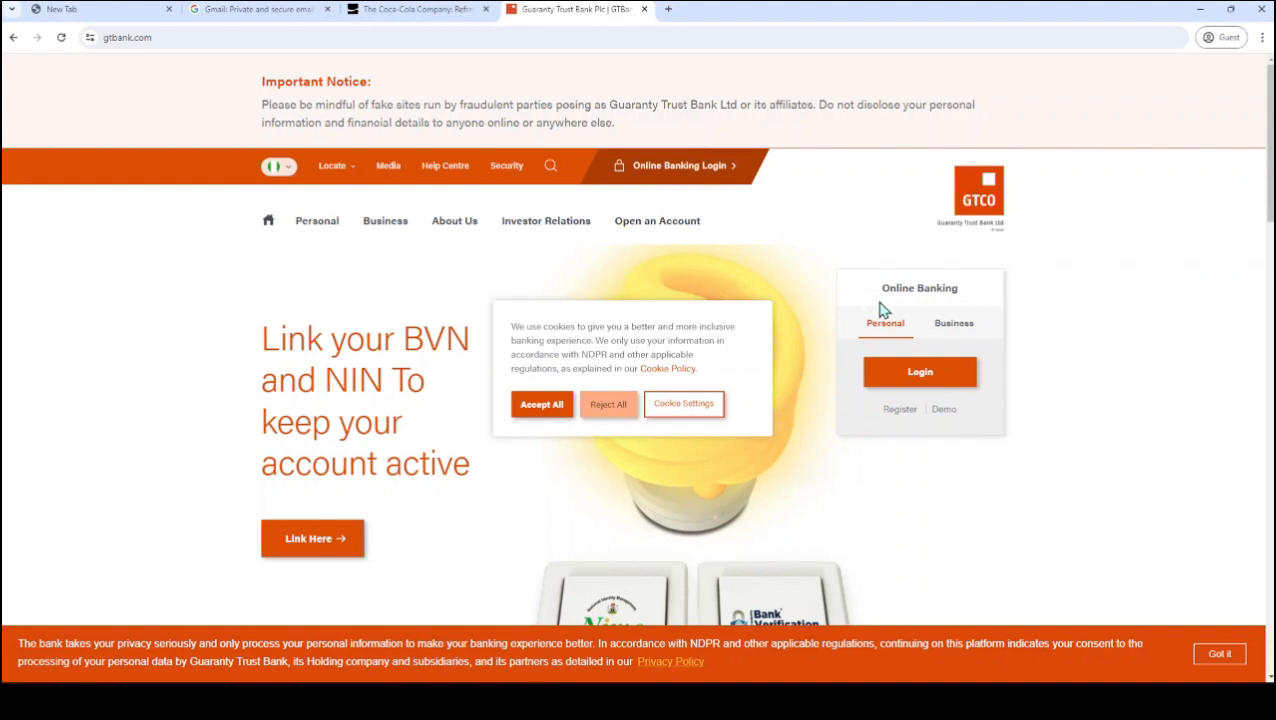
Step: Open GTBank's Media Centre page and examine its icons, headings and colours, ending back at its banner
click(388, 167)
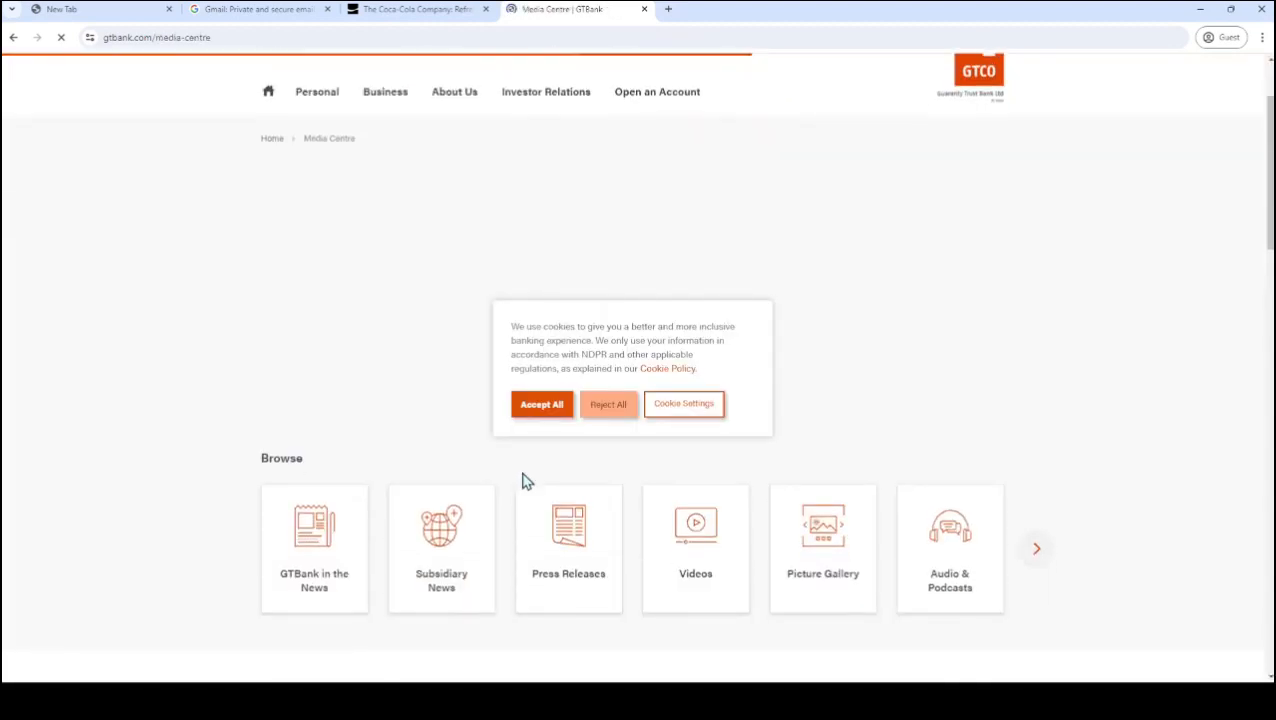
scroll(521, 481, down, 2)
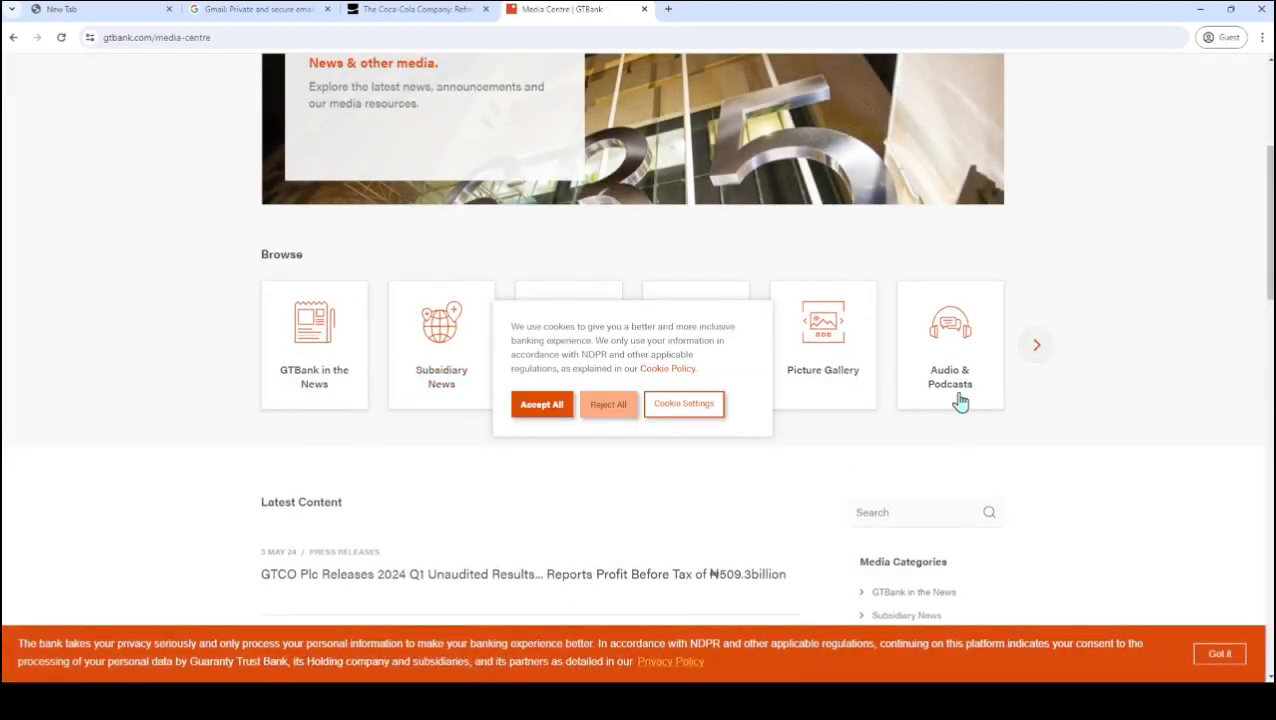
scroll(988, 379, down, 8)
scroll(995, 388, up, 11)
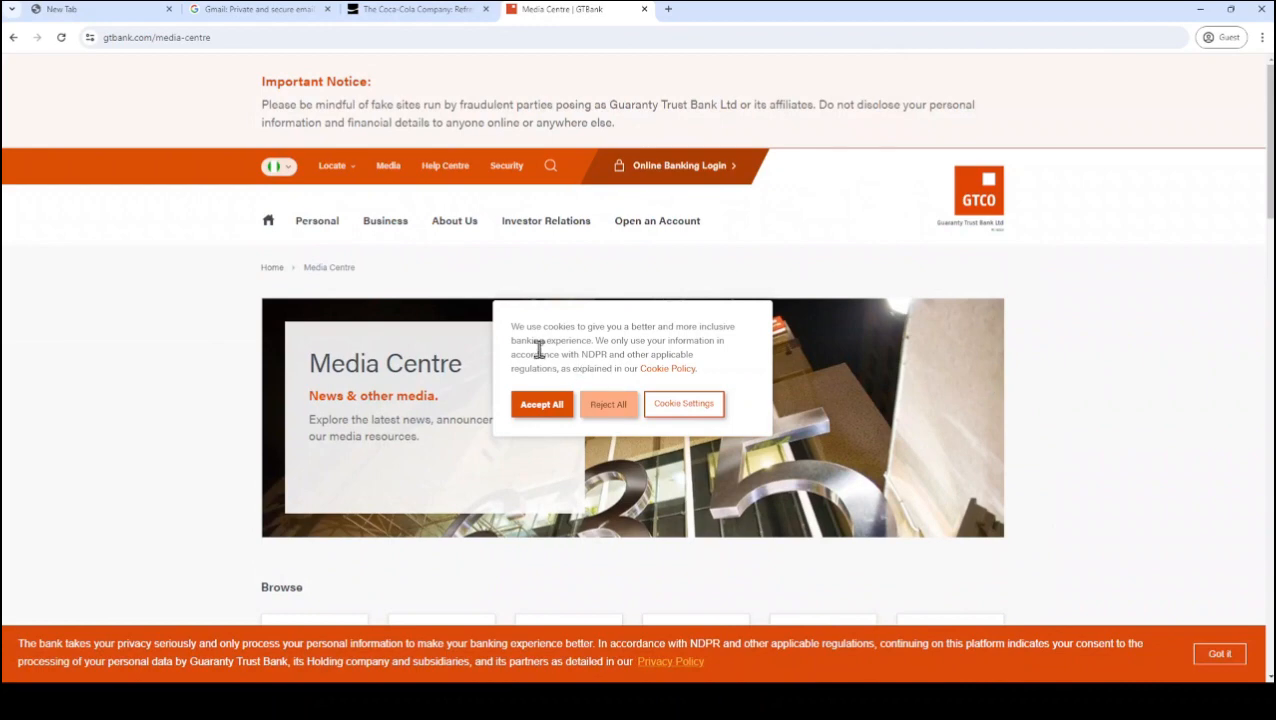
Step: Open GTBank's Help Centre and Security pages, examining the security information down to the Recognizing Fraud section
click(442, 166)
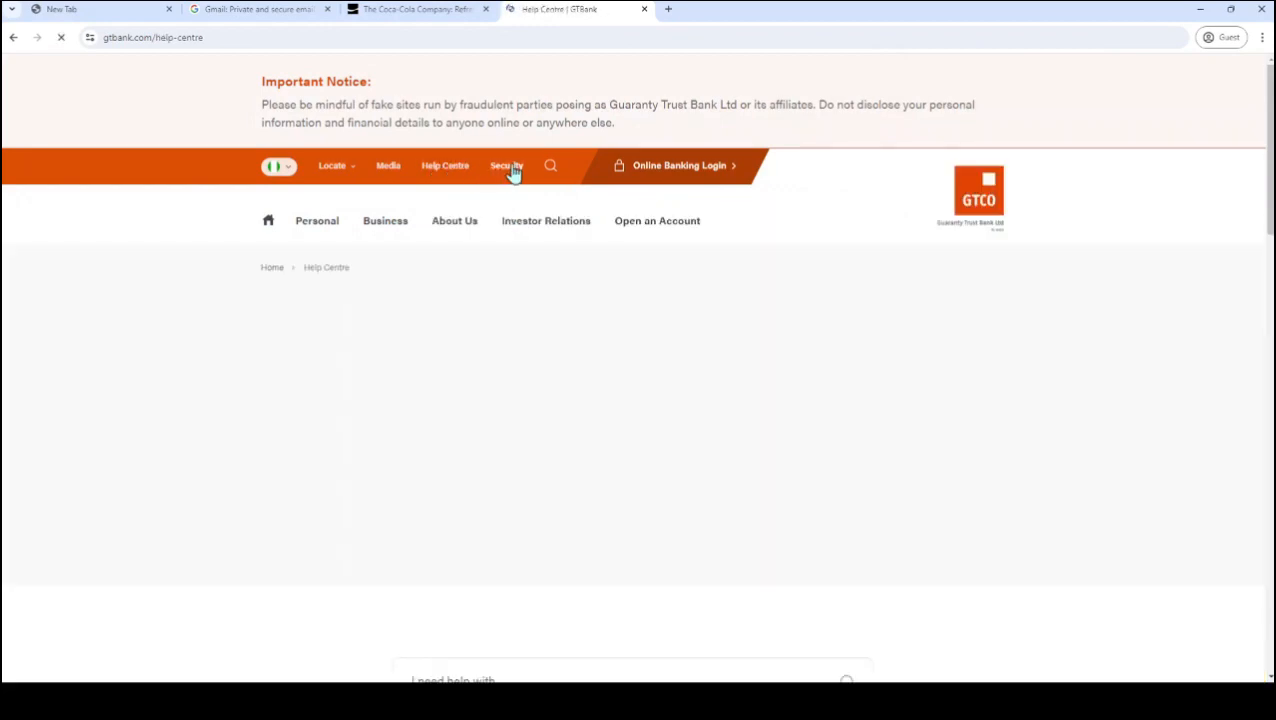
click(508, 167)
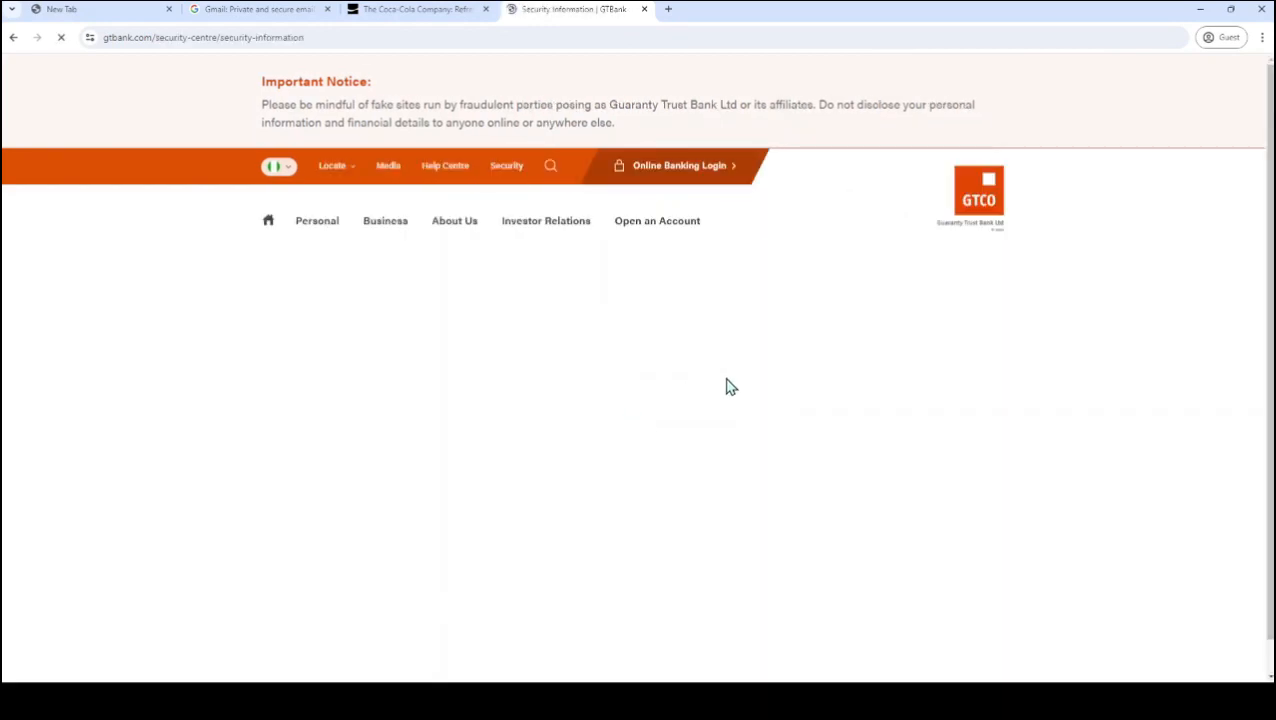
scroll(854, 461, down, 7)
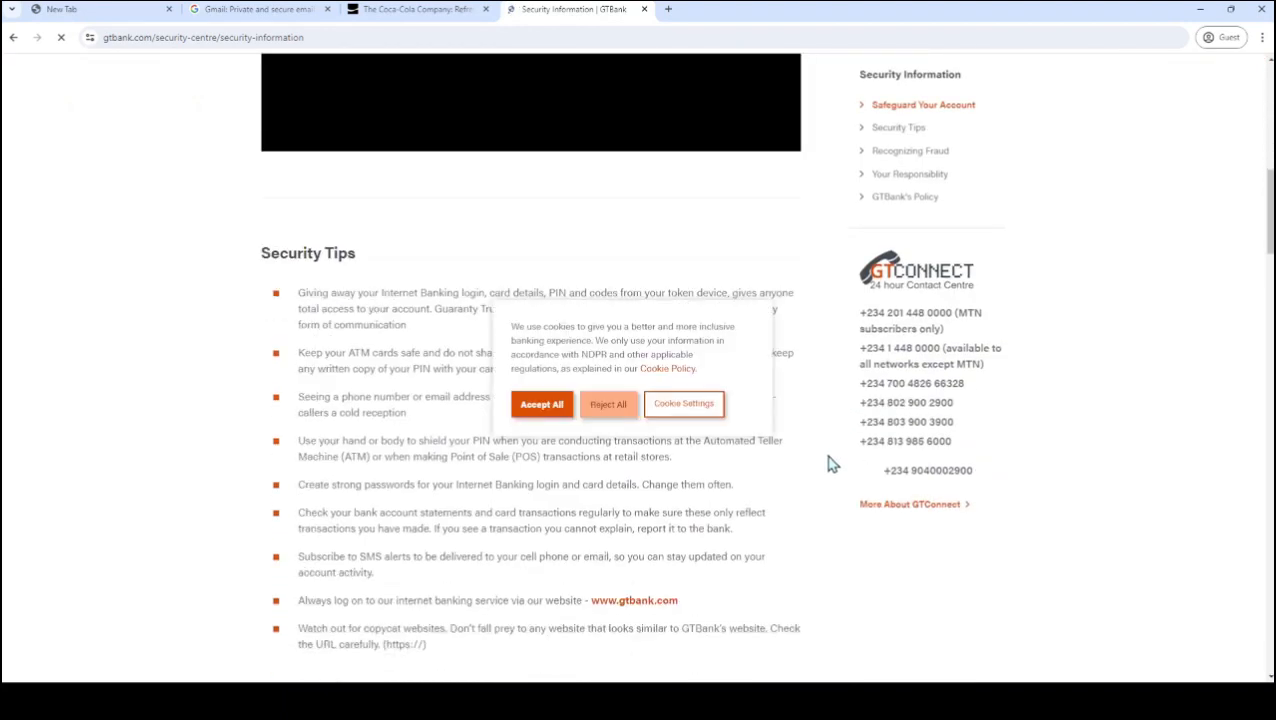
scroll(735, 447, down, 1)
scroll(328, 305, down, 3)
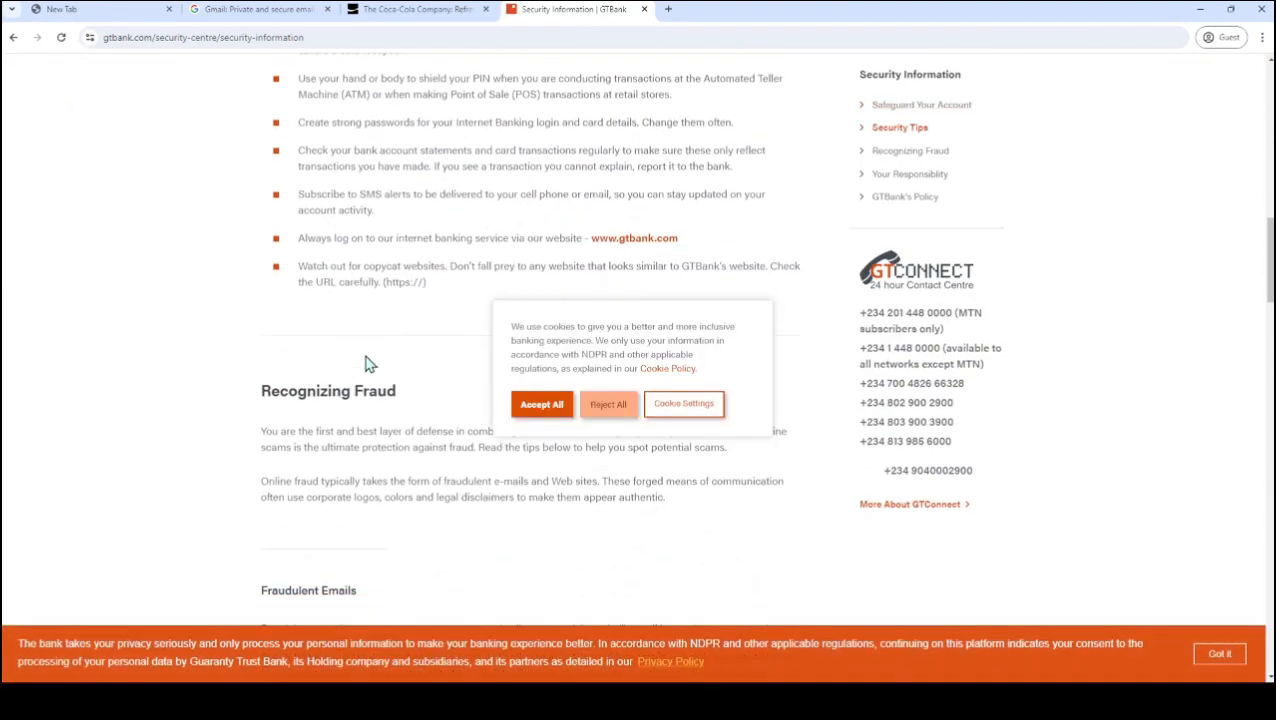
scroll(368, 363, down, 2)
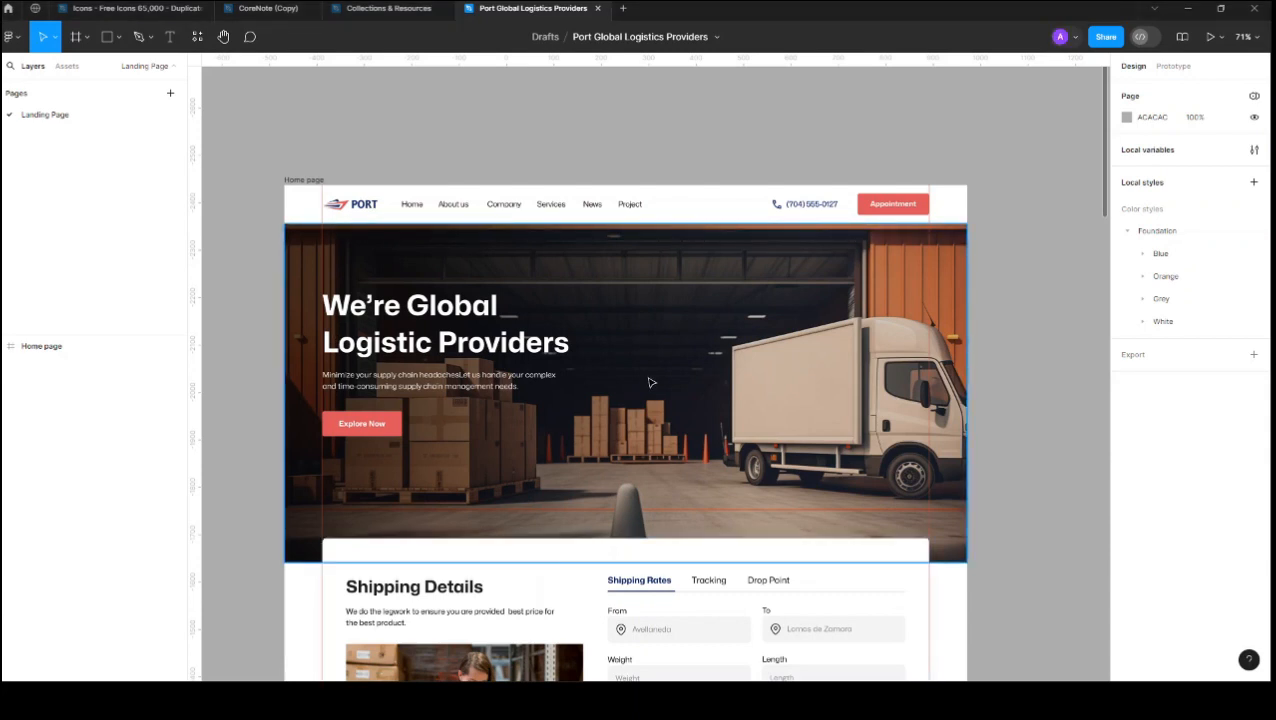
Step: Inspect the fill colours of the Appointment button and the phone number in the nav bar of the Port Global Logistics Providers home page
scroll(651, 382, down, 1)
scroll(572, 218, up, 1)
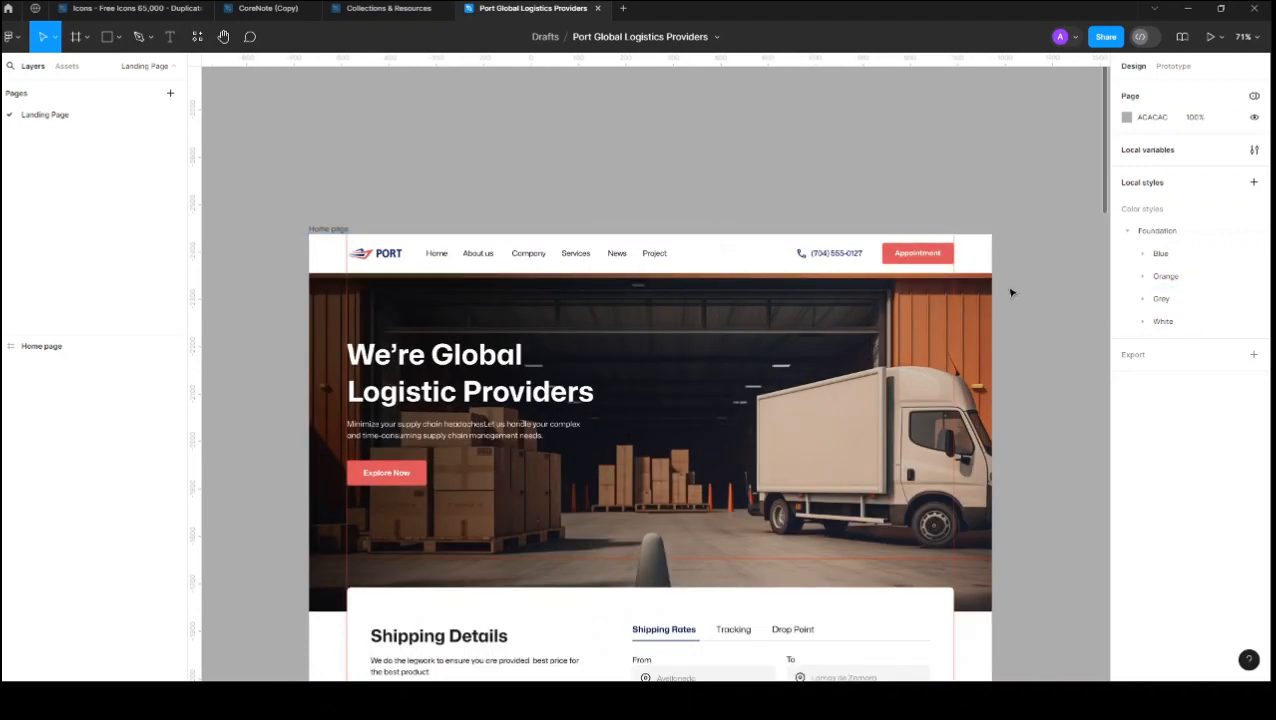
scroll(942, 255, up, 5)
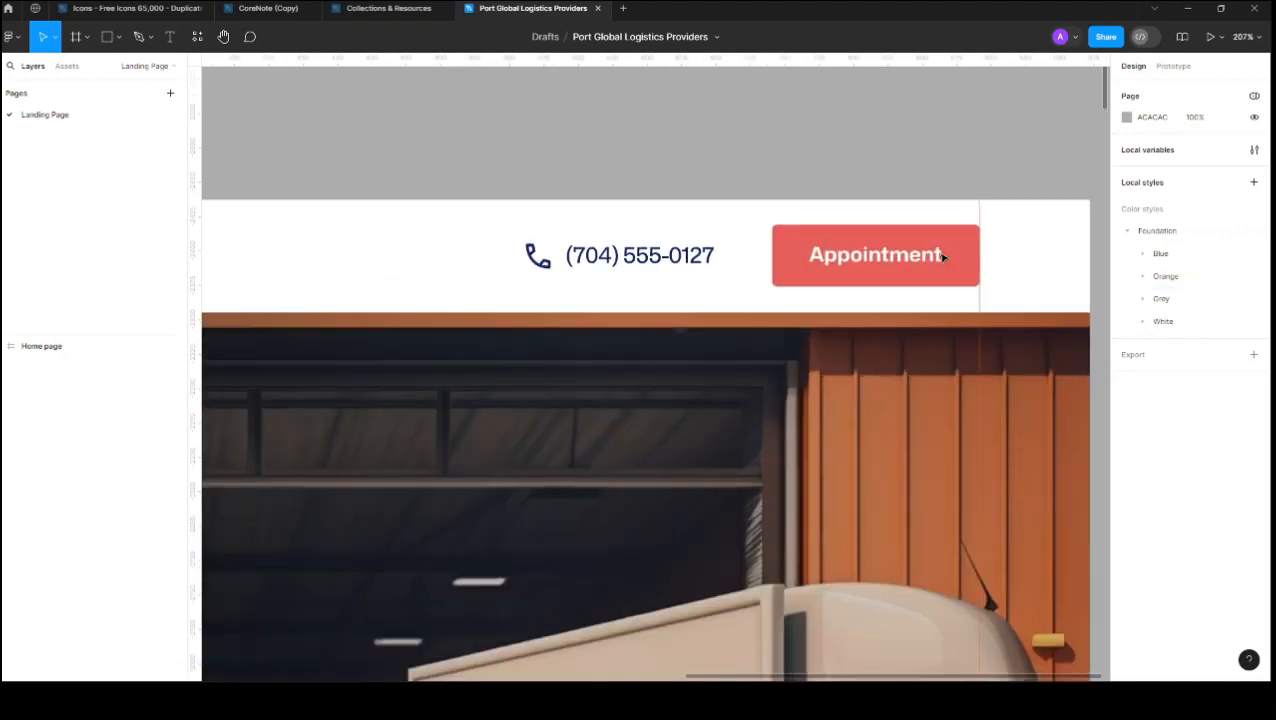
scroll(942, 258, up, 2)
scroll(942, 258, down, 2)
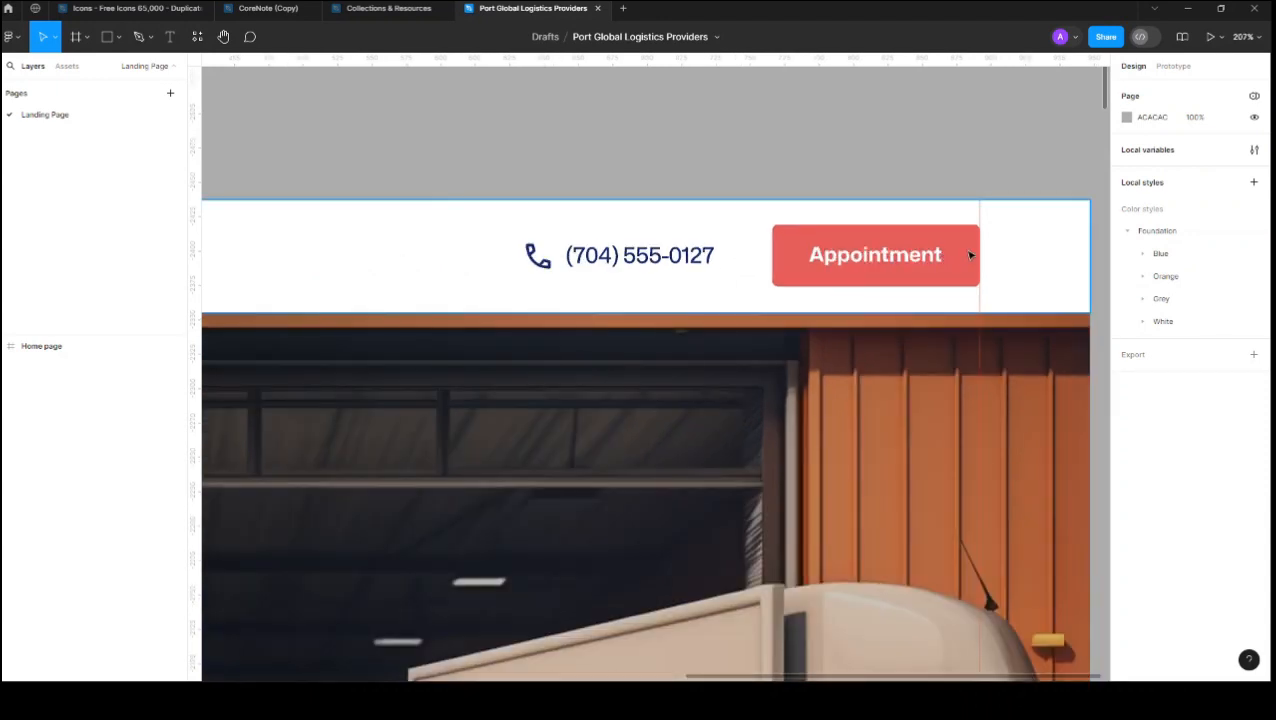
click(950, 231)
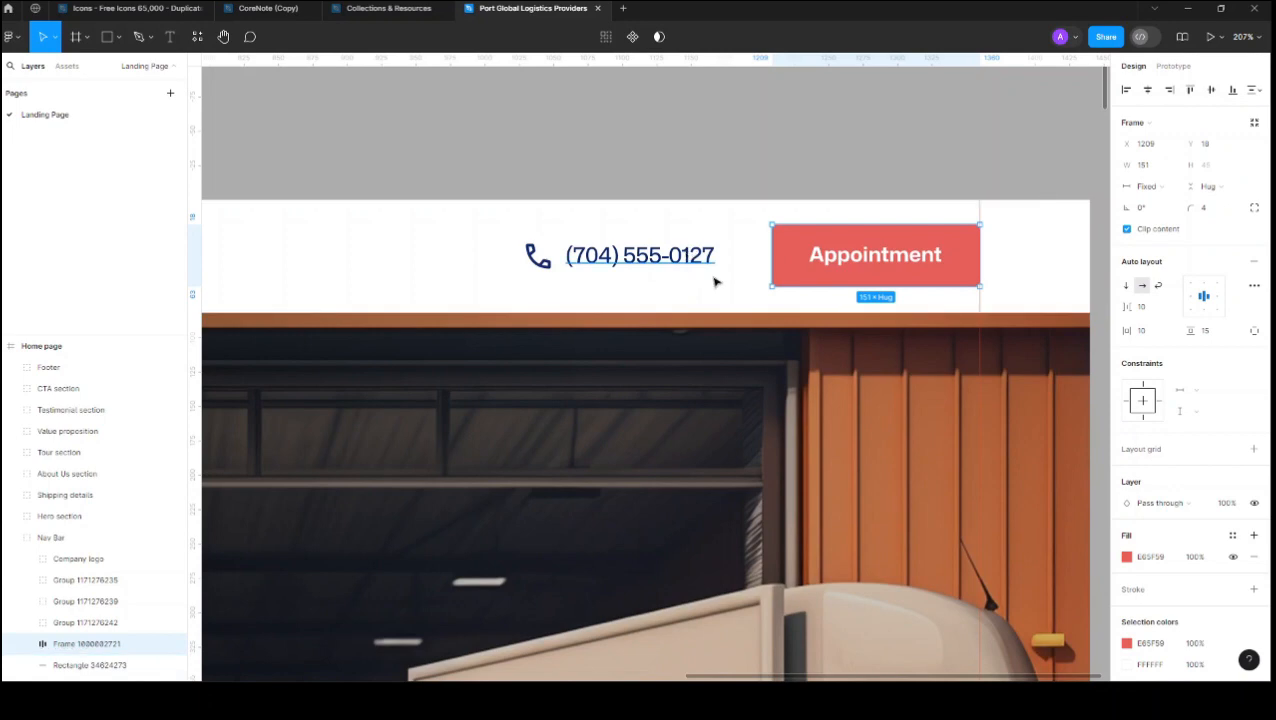
click(676, 264)
Step: Examine the hero and Shipping Details sections of the logistics home page for repeated button and text colours
scroll(664, 262, down, 3)
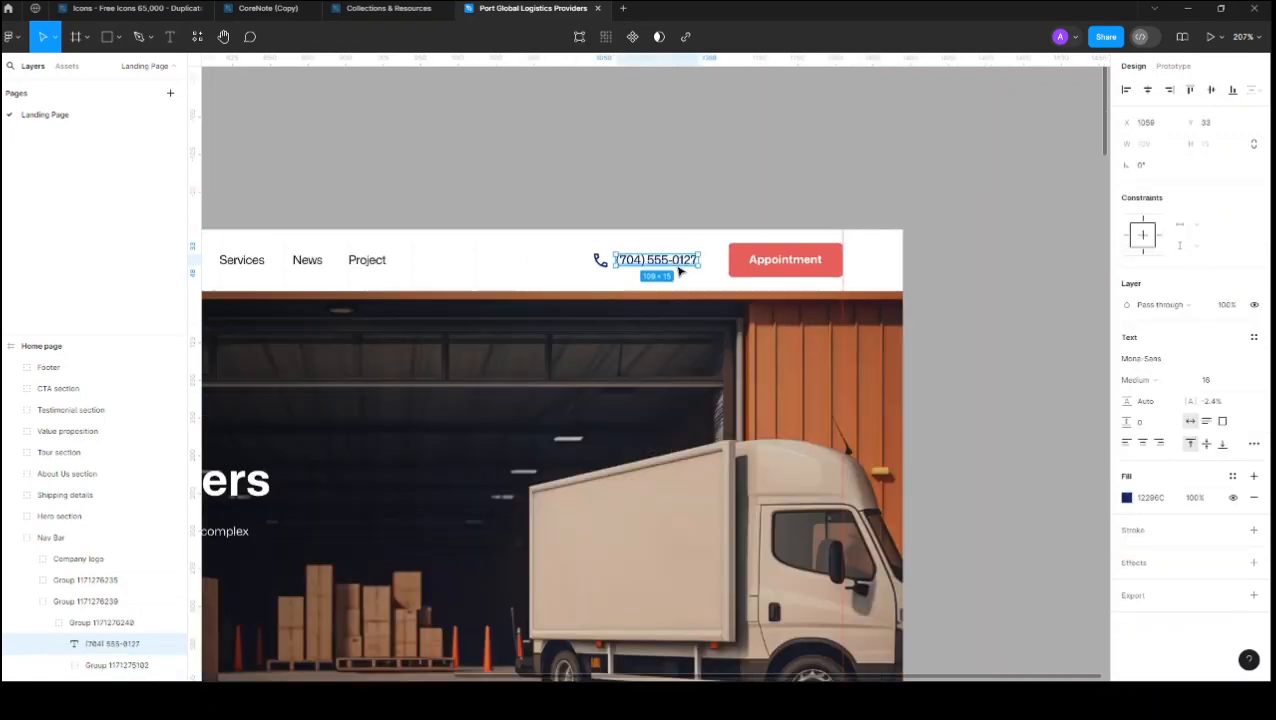
scroll(730, 422, down, 5)
scroll(730, 422, left, 5)
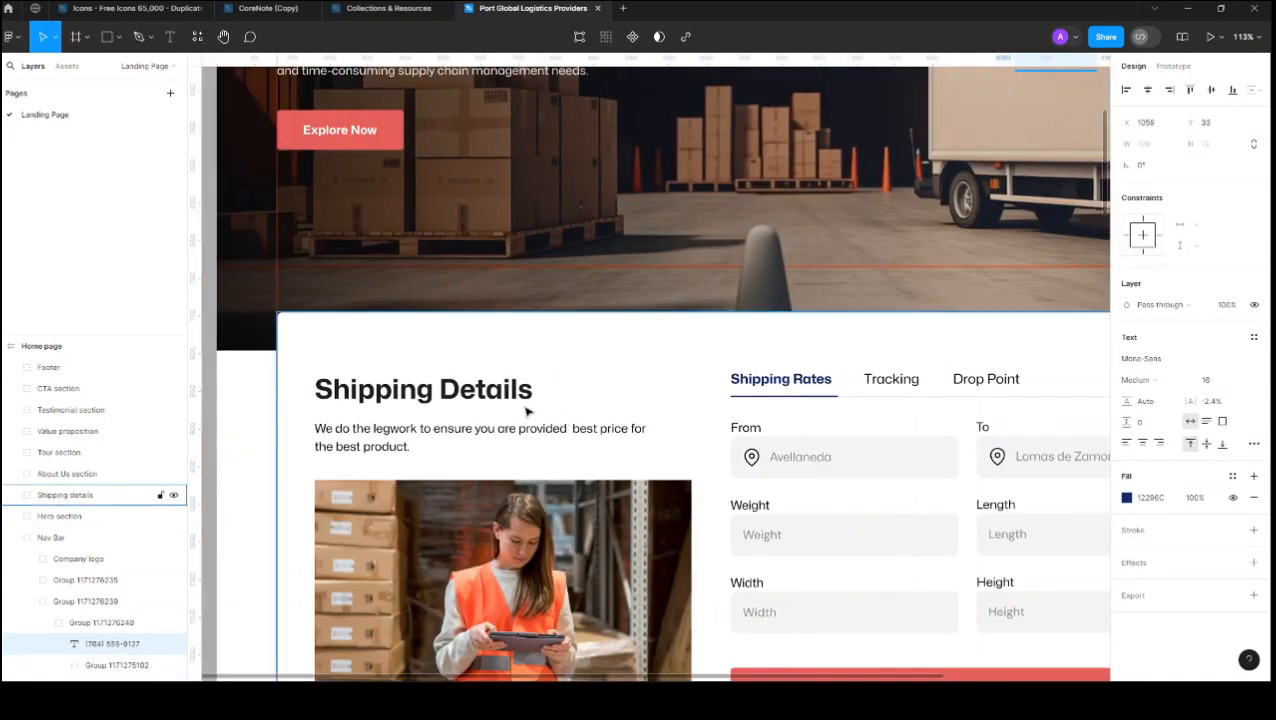
scroll(425, 210, up, 2)
scroll(425, 210, down, 3)
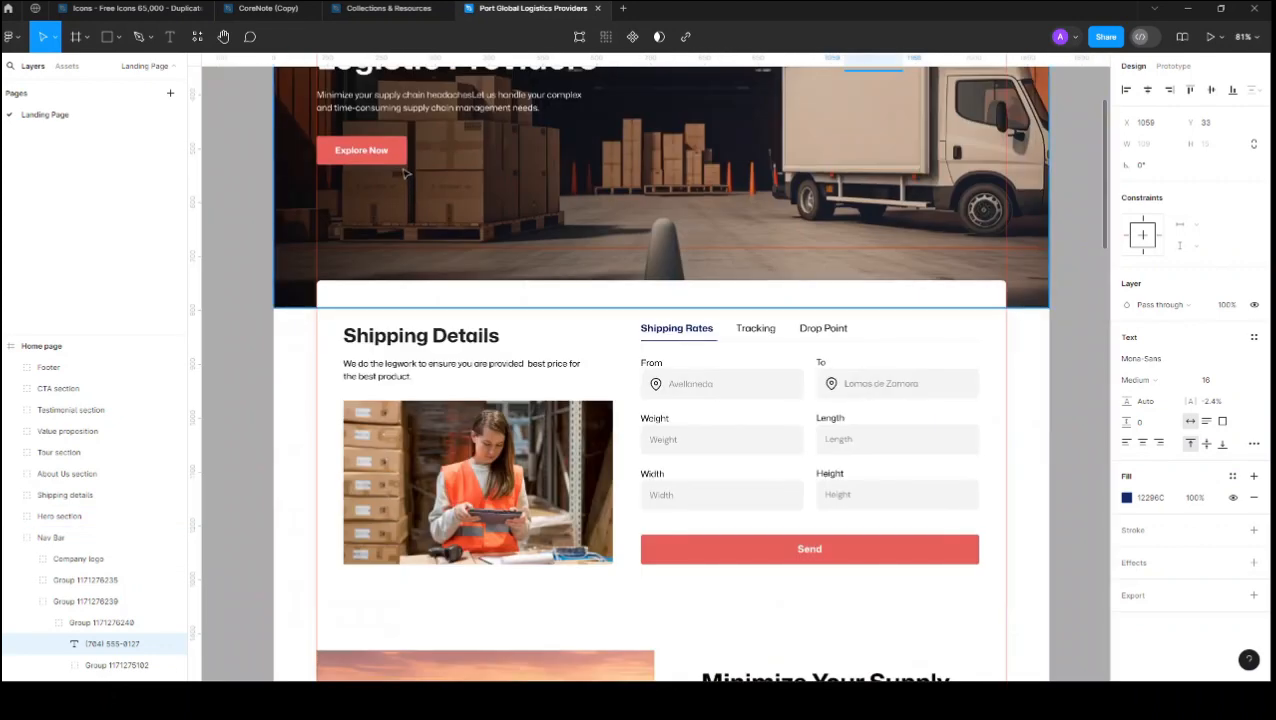
scroll(425, 210, up, 2)
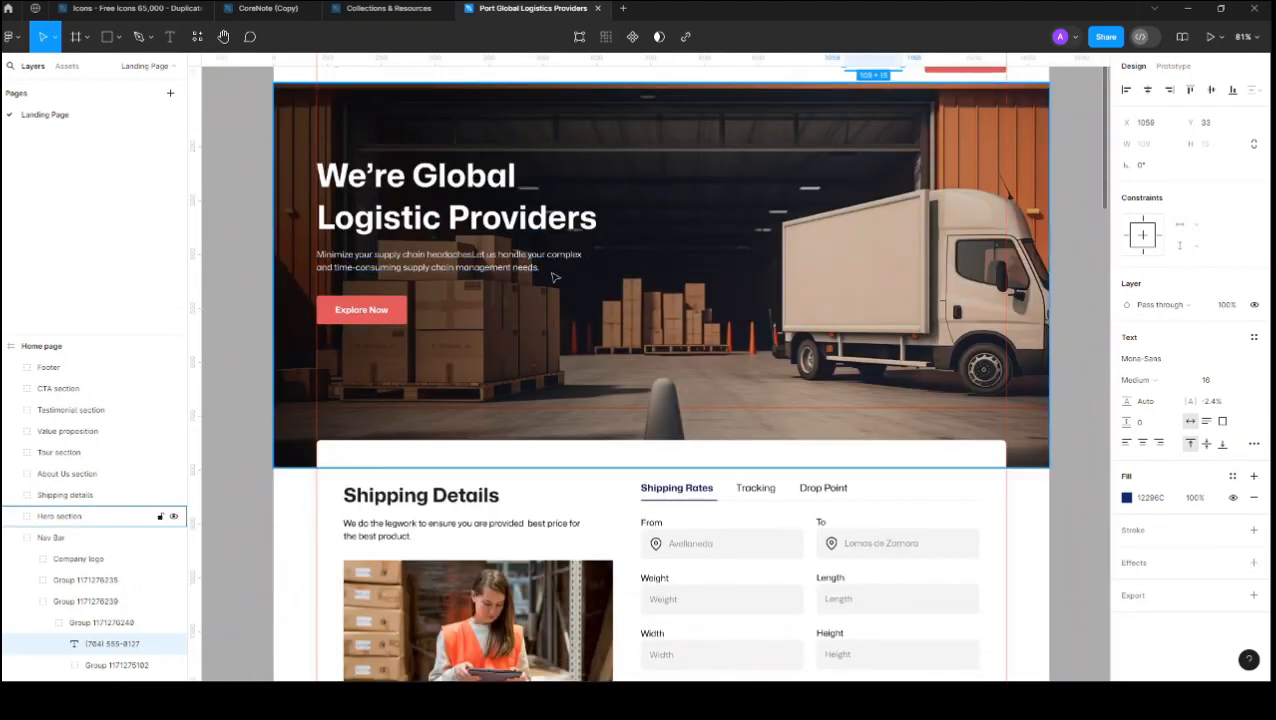
scroll(554, 277, down, 2)
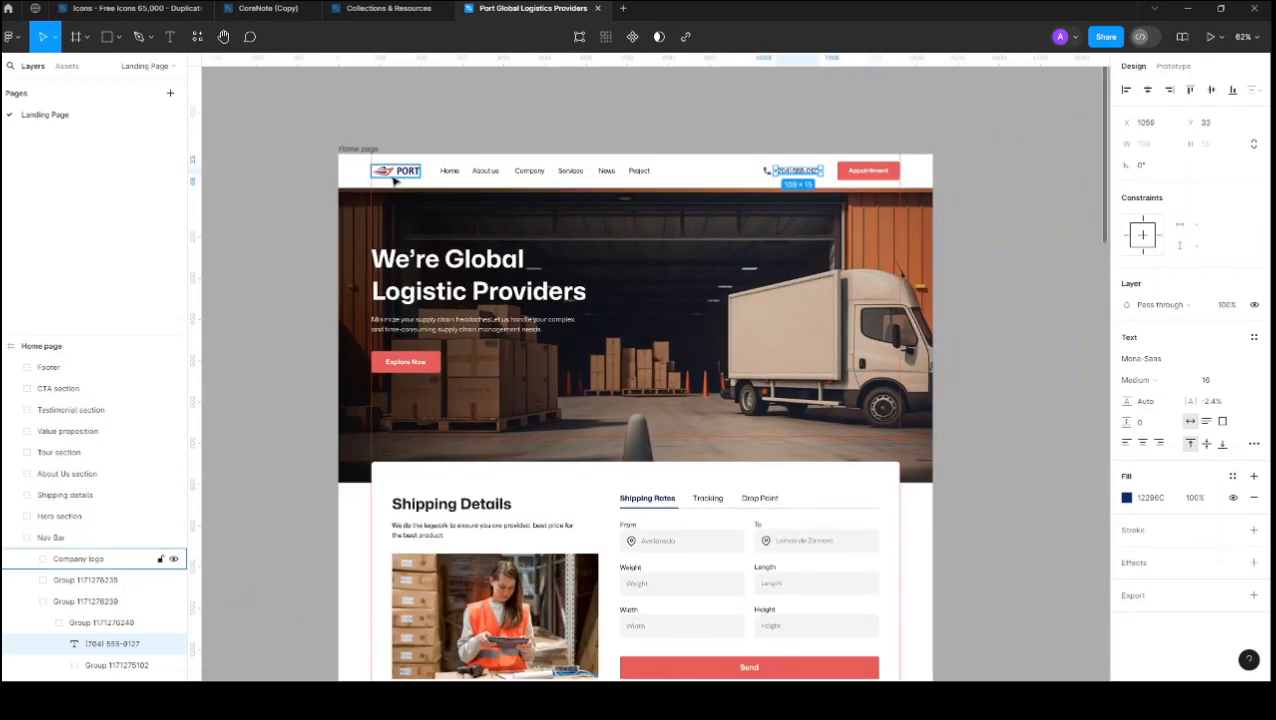
Step: Examine the PORT logo's colours up close and compare them with the hero button and the Shipping Details section
scroll(395, 172, up, 10)
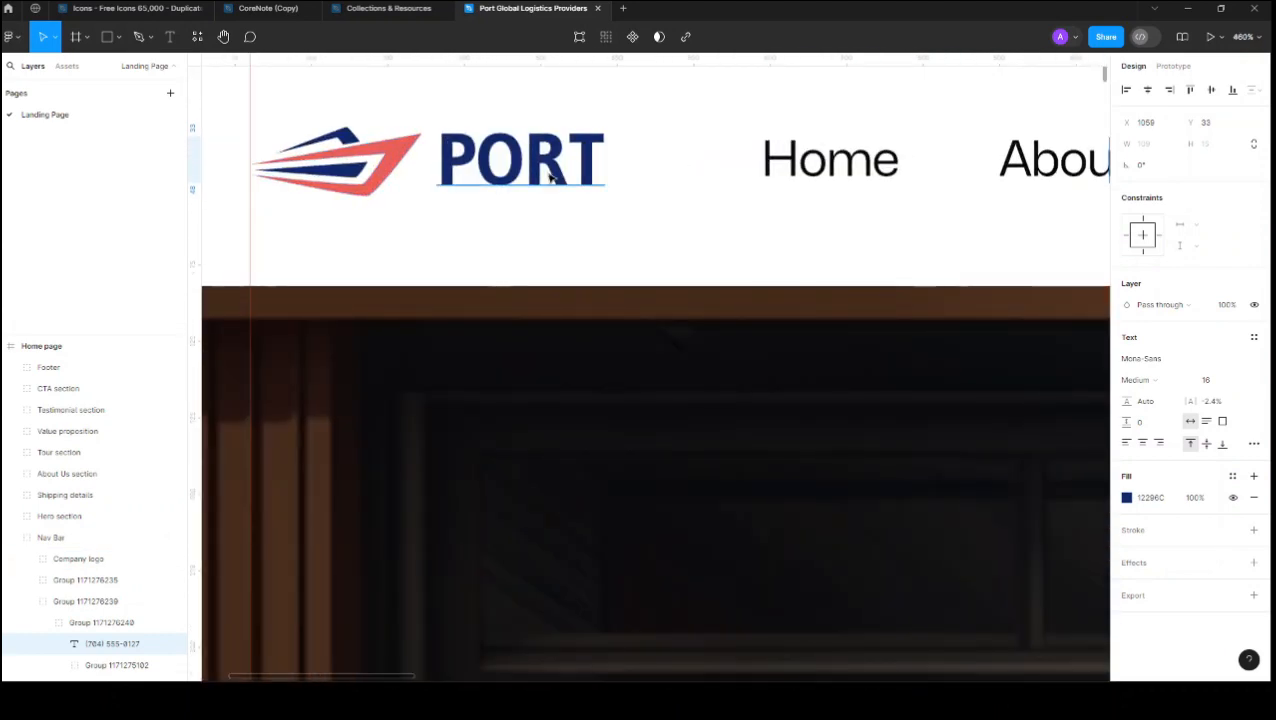
scroll(622, 180, down, 3)
scroll(627, 325, down, 2)
scroll(561, 364, down, 3)
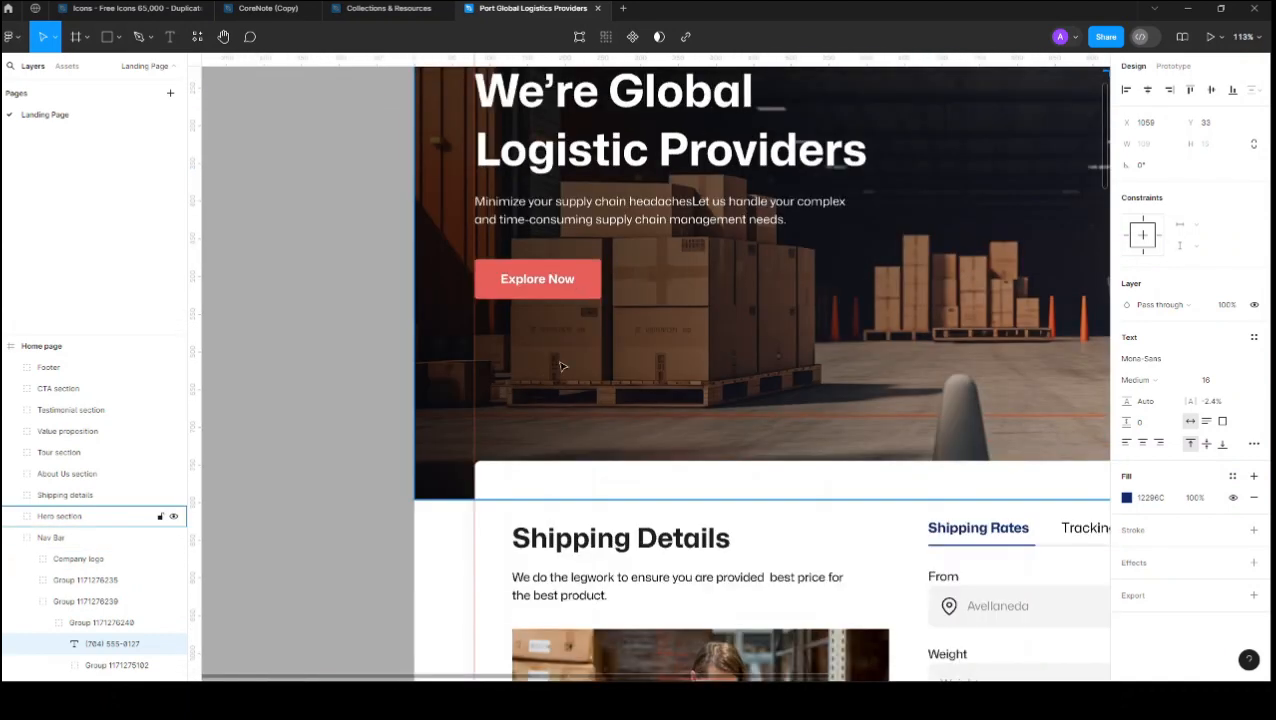
scroll(677, 412, down, 3)
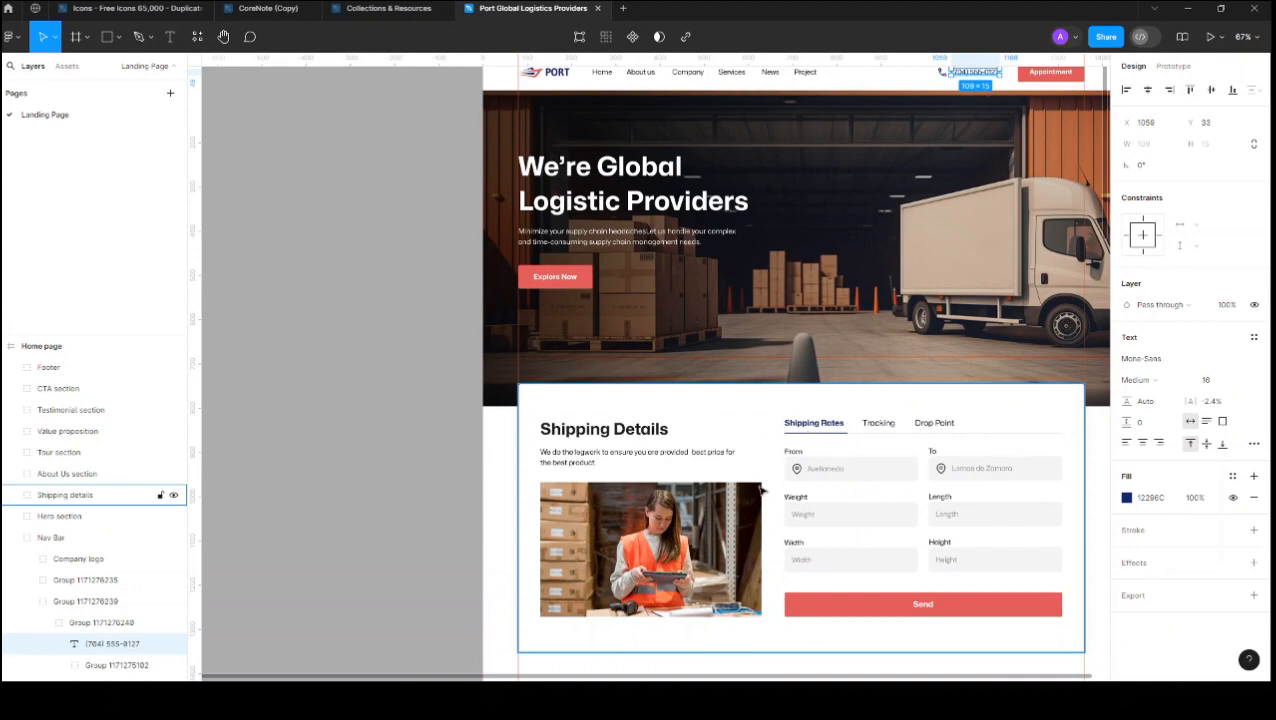
Step: Examine the logistics home page from Shipping Details down to the footer for repeated brand colours in buttons, icons, figures and backgrounds
scroll(762, 488, down, 2)
scroll(880, 460, down, 5)
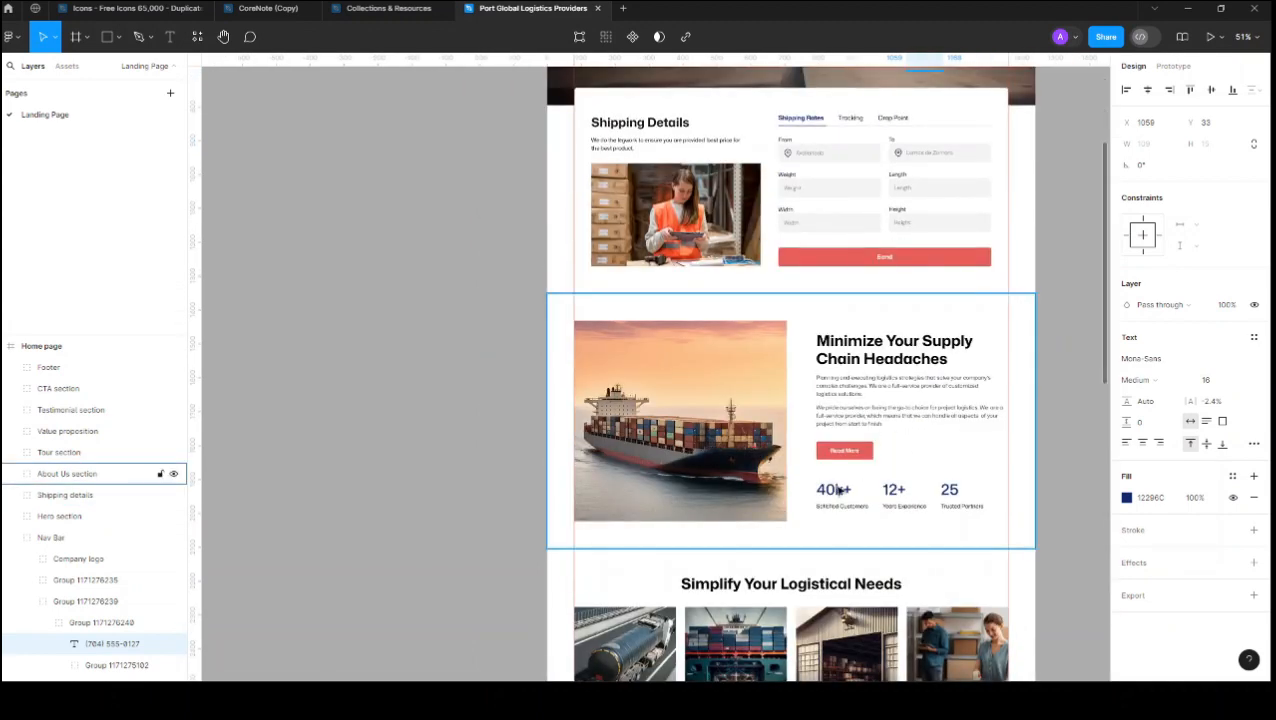
scroll(946, 432, down, 3)
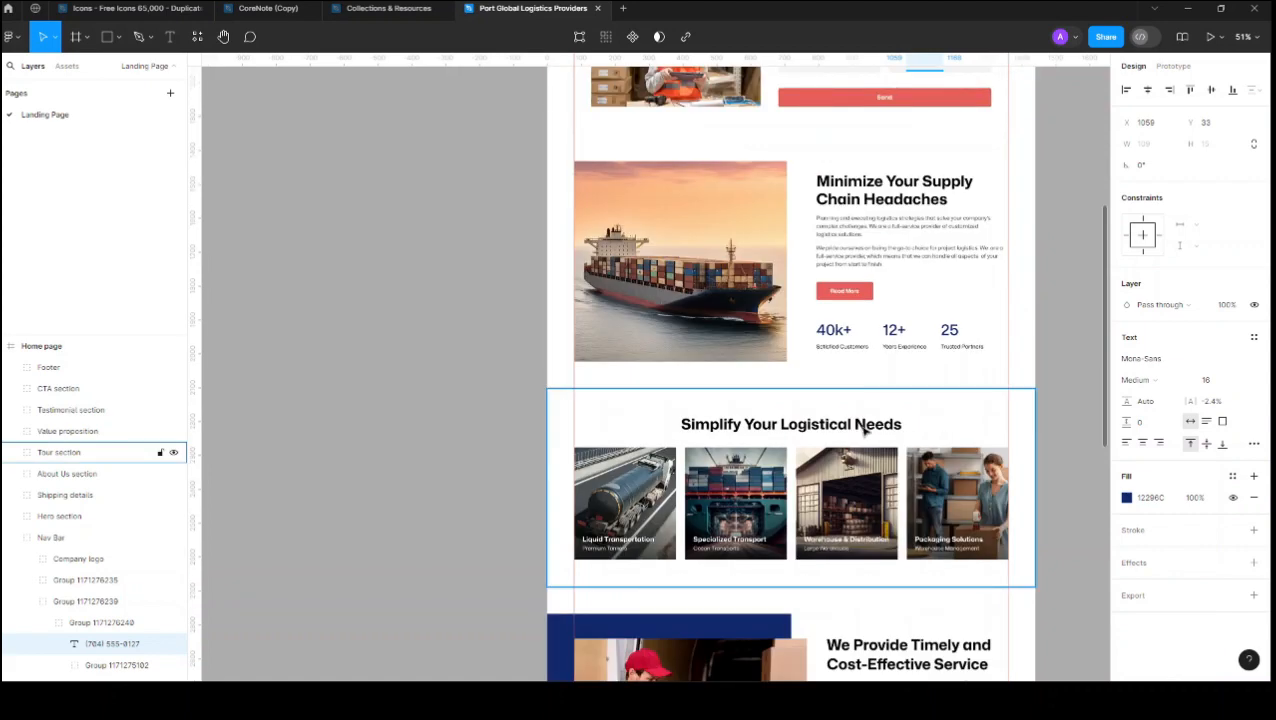
scroll(860, 430, down, 3)
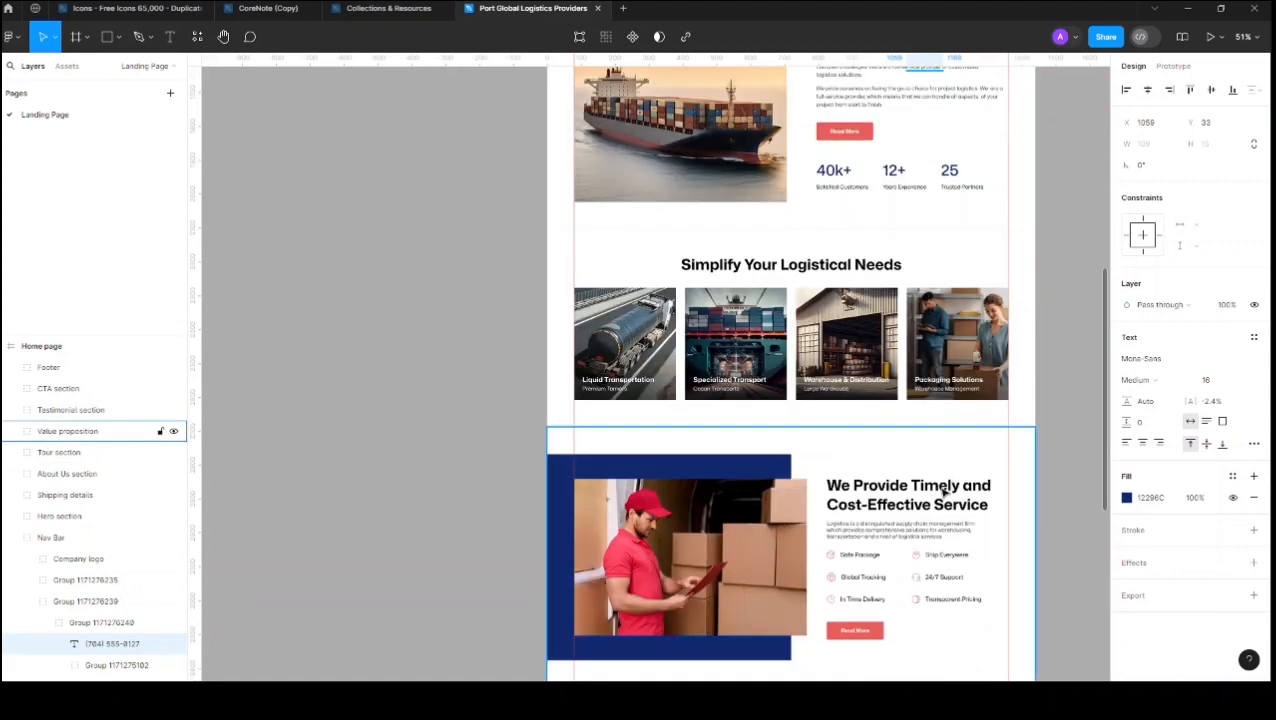
scroll(953, 607, up, 5)
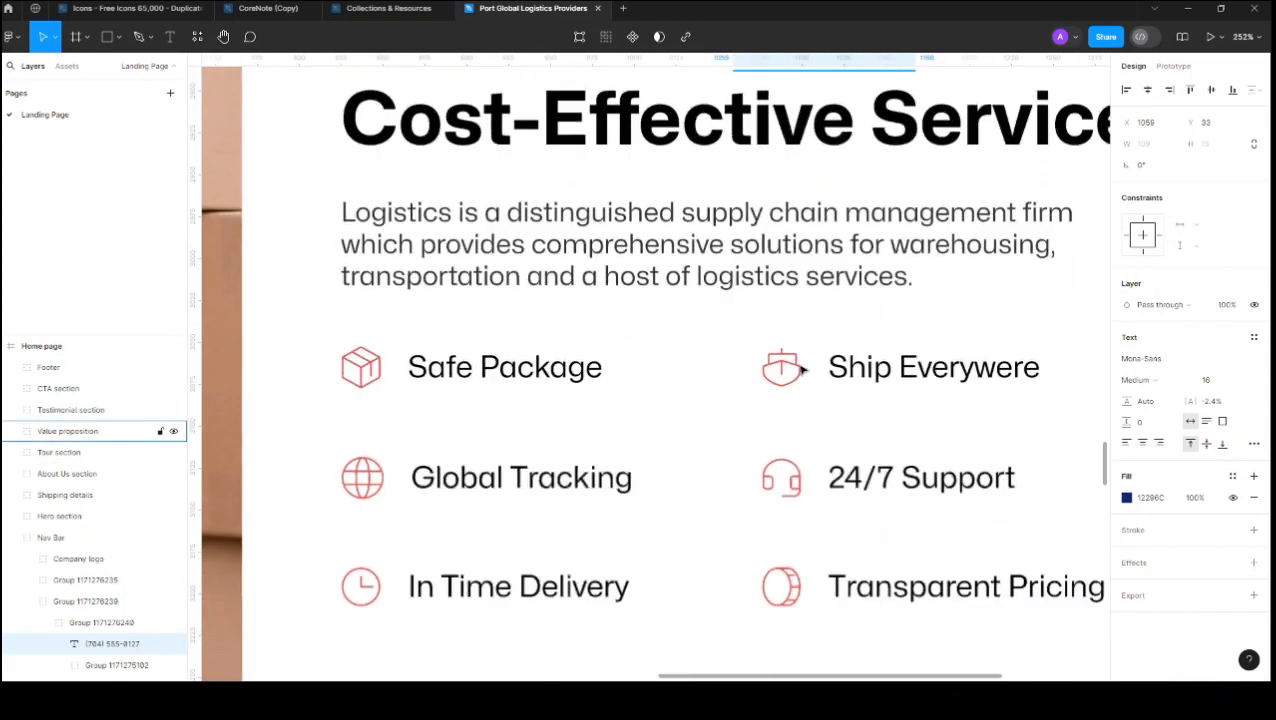
scroll(870, 560, down, 5)
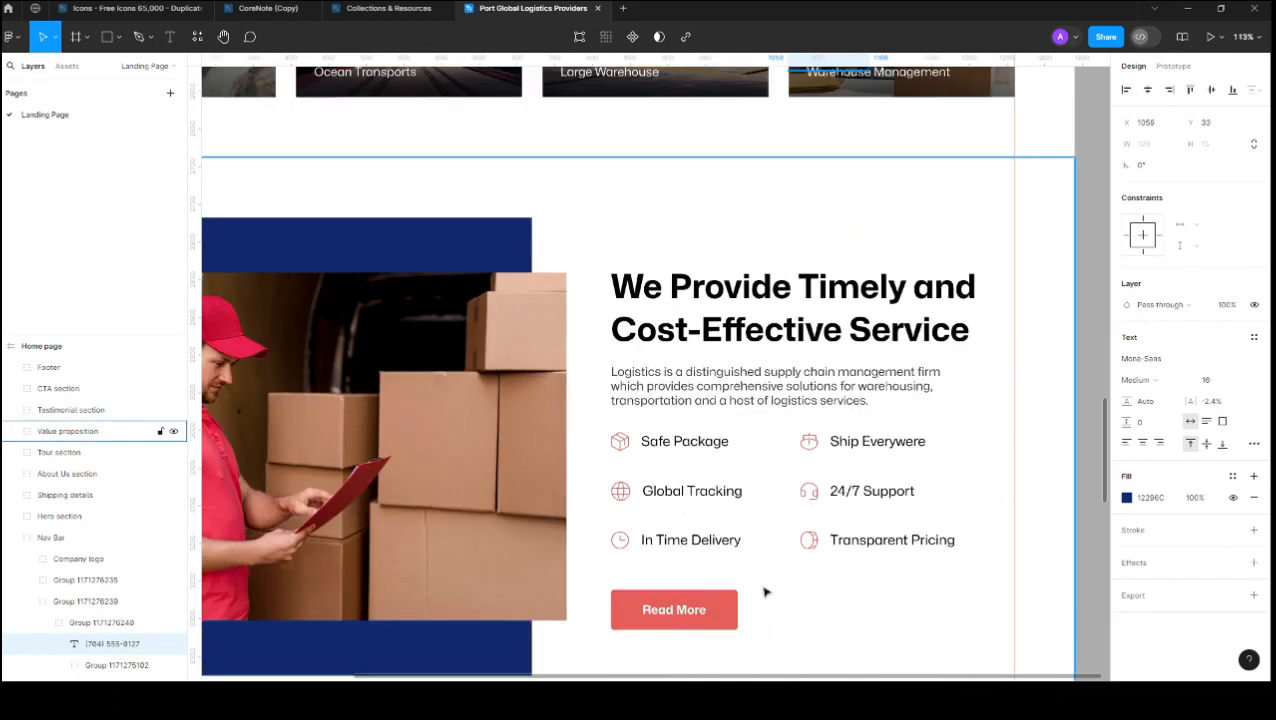
scroll(780, 550, down, 3)
scroll(773, 495, down, 3)
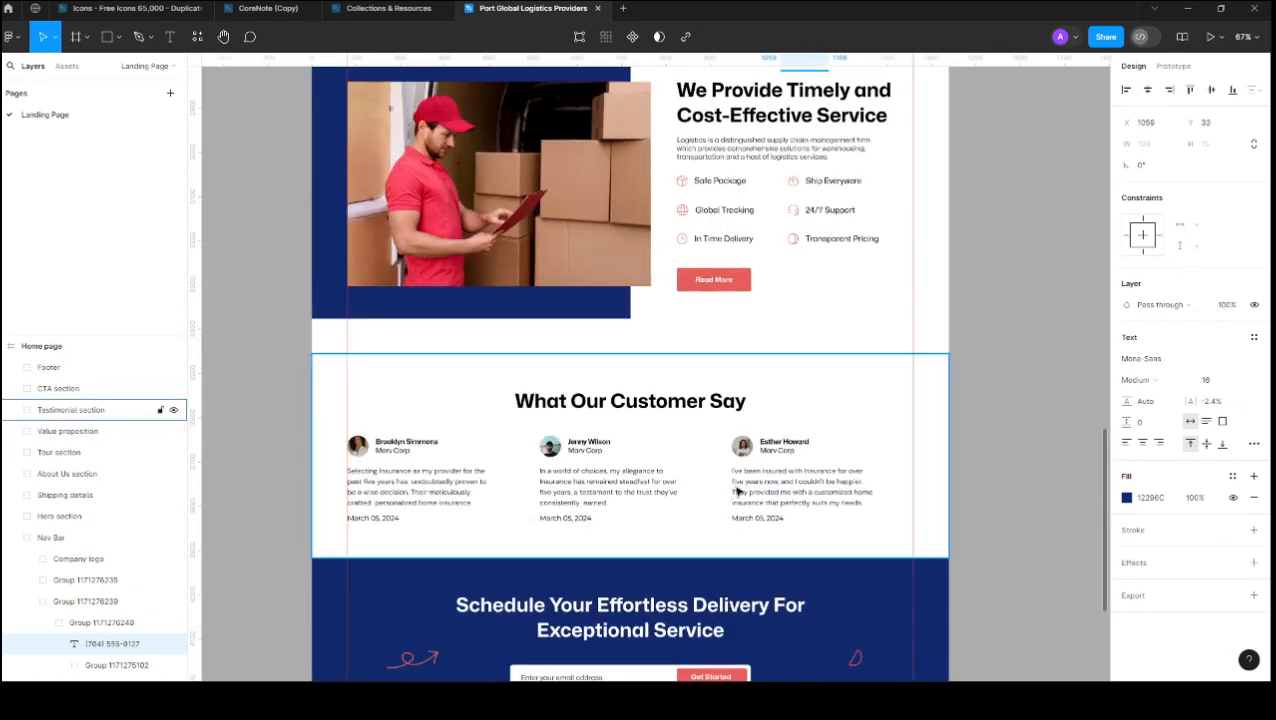
scroll(742, 492, down, 3)
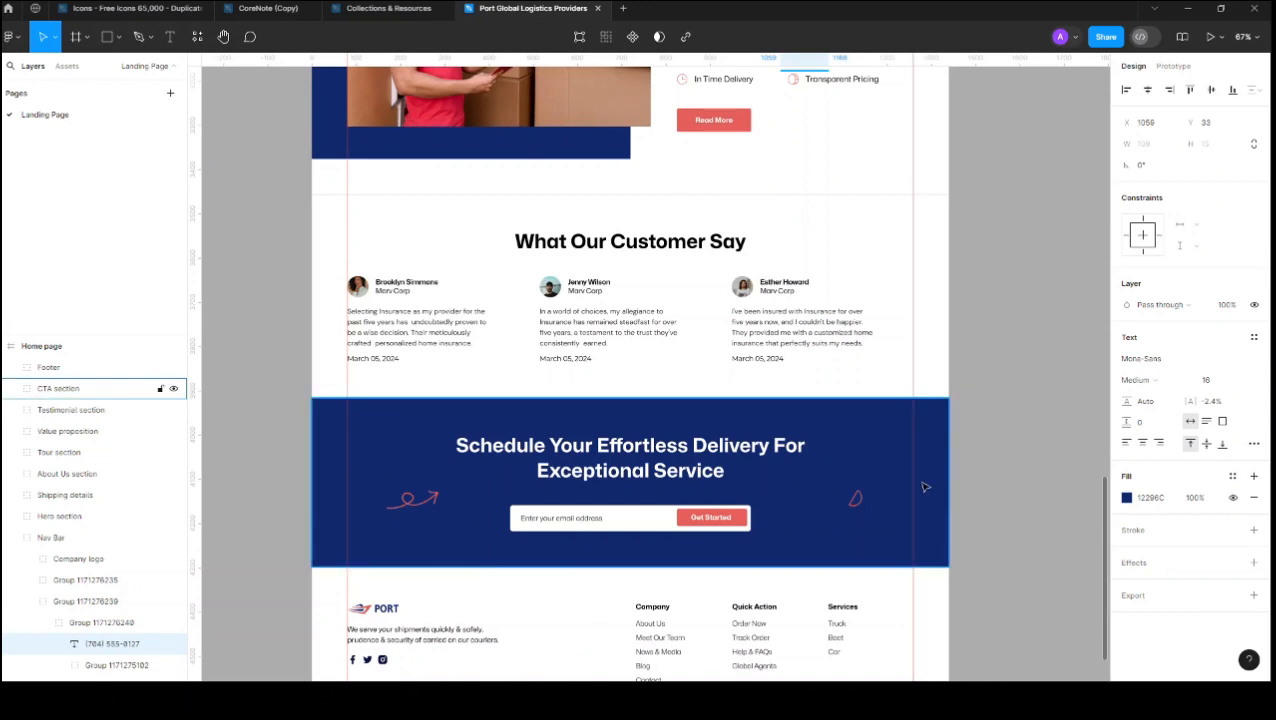
scroll(893, 480, down, 3)
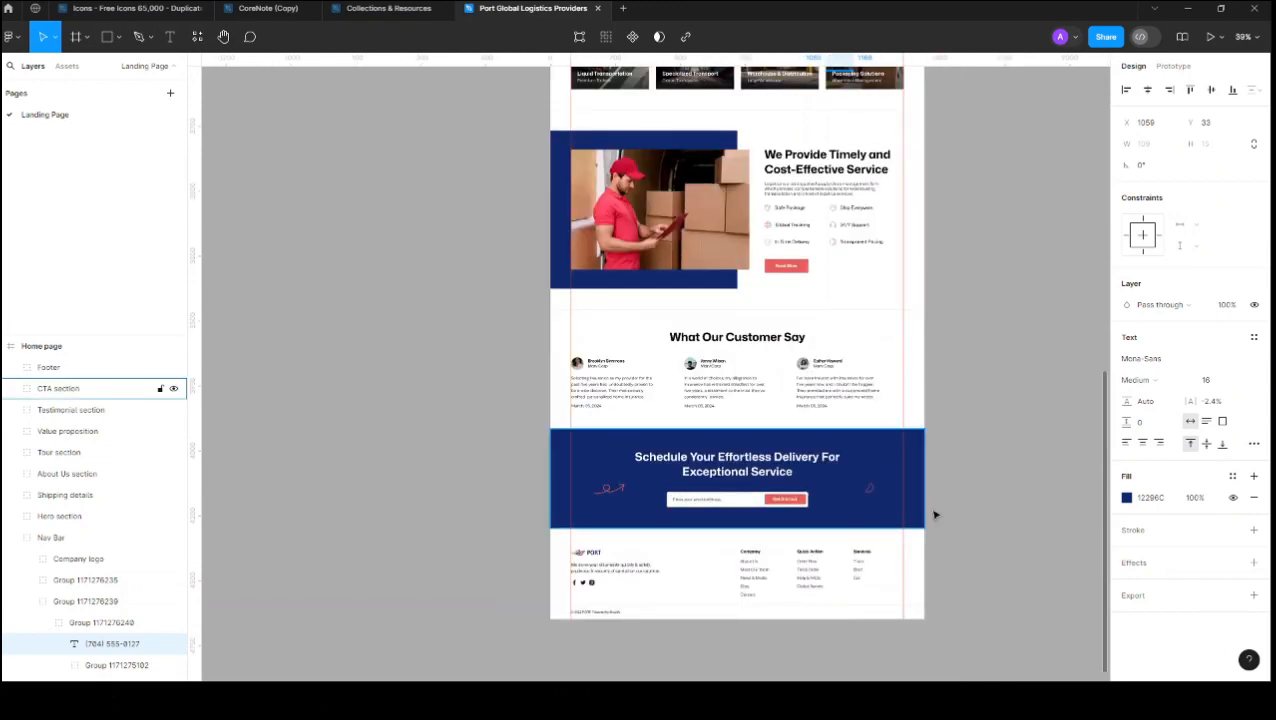
scroll(934, 515, up, 3)
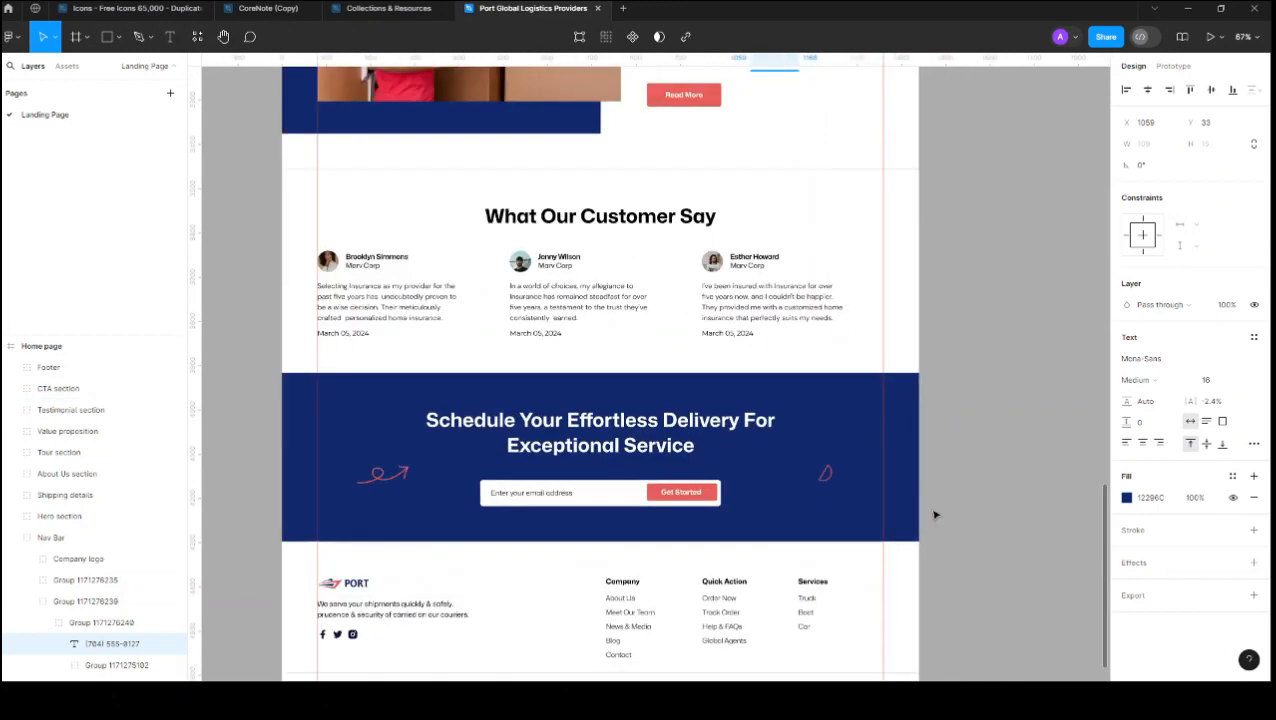
Step: Add a new page named "Desig system" to the file and return to the Landing Page
click(170, 93)
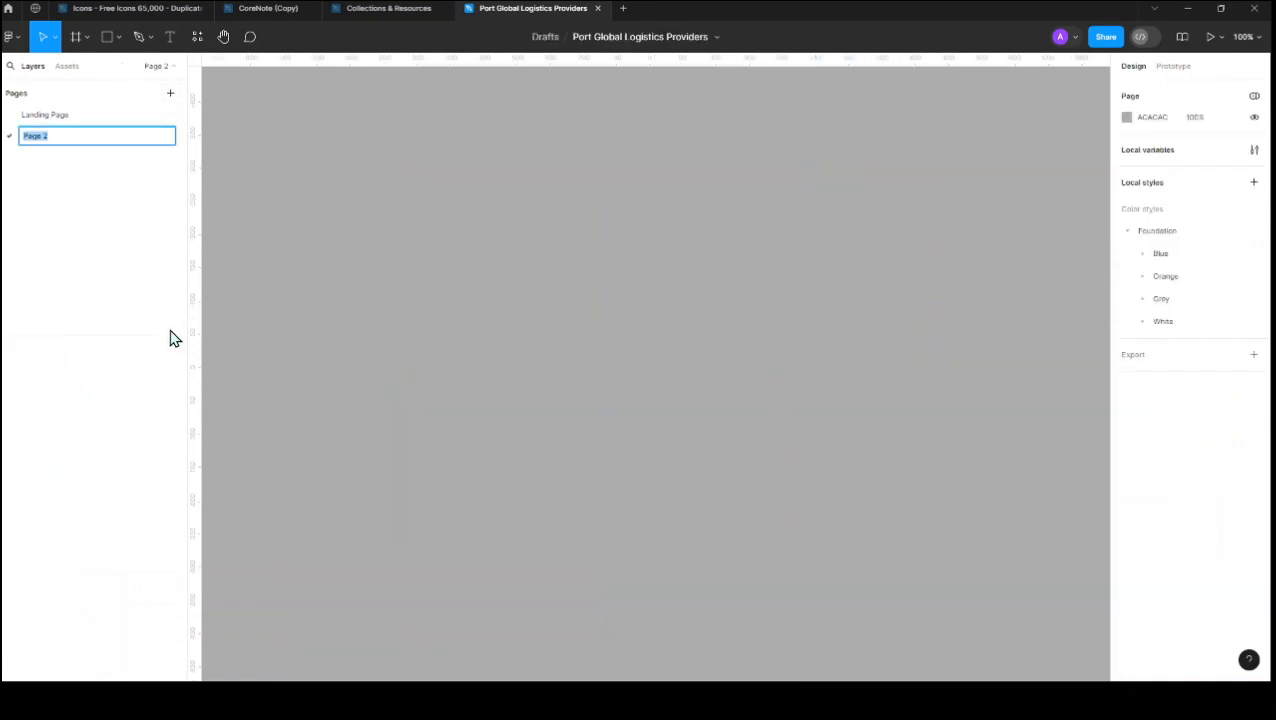
text(S)
key(Return)
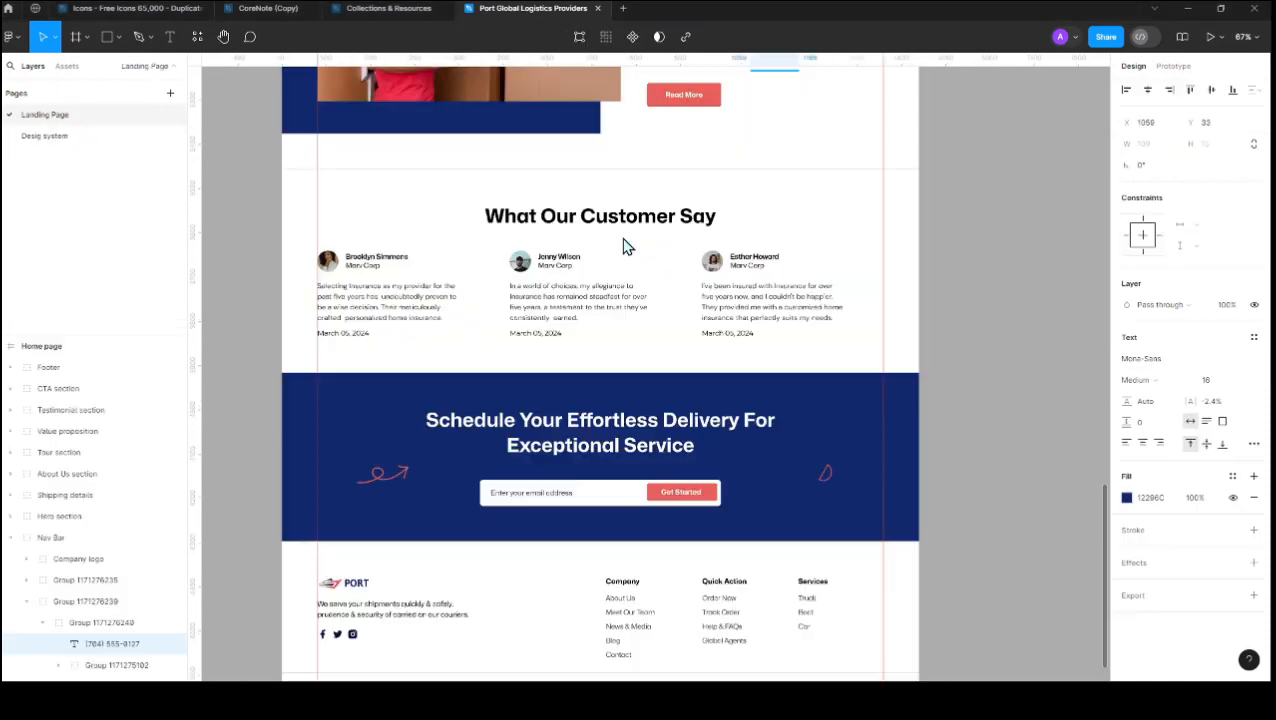
Step: Copy the fill colour code of the Appointment button in the home page's nav bar
scroll(659, 256, down, 3)
scroll(659, 256, up, 3)
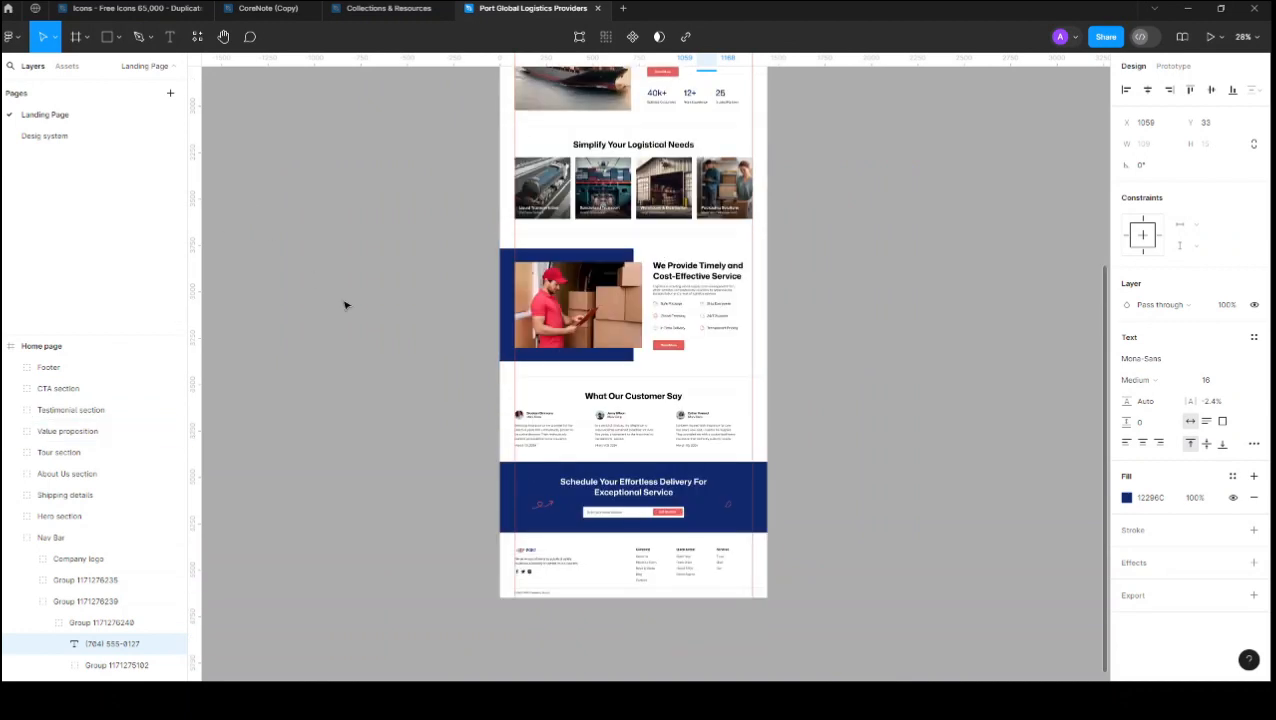
scroll(413, 305, up, 6)
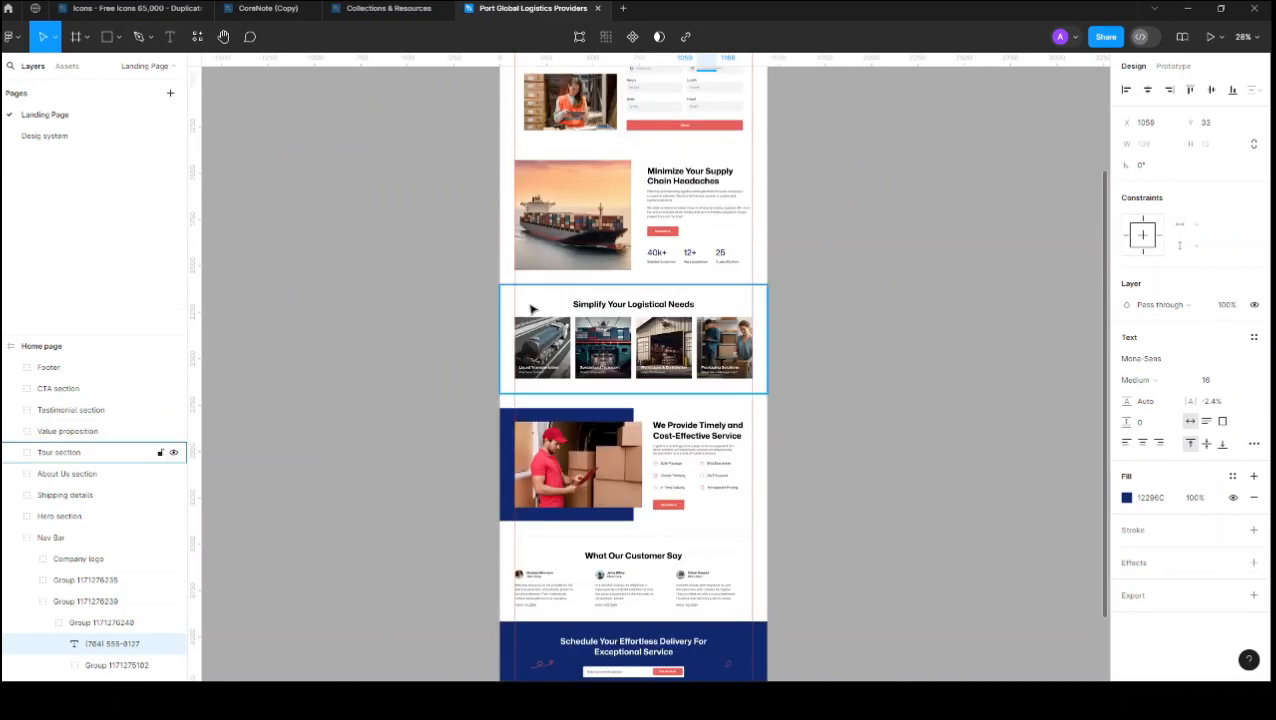
scroll(634, 260, up, 3)
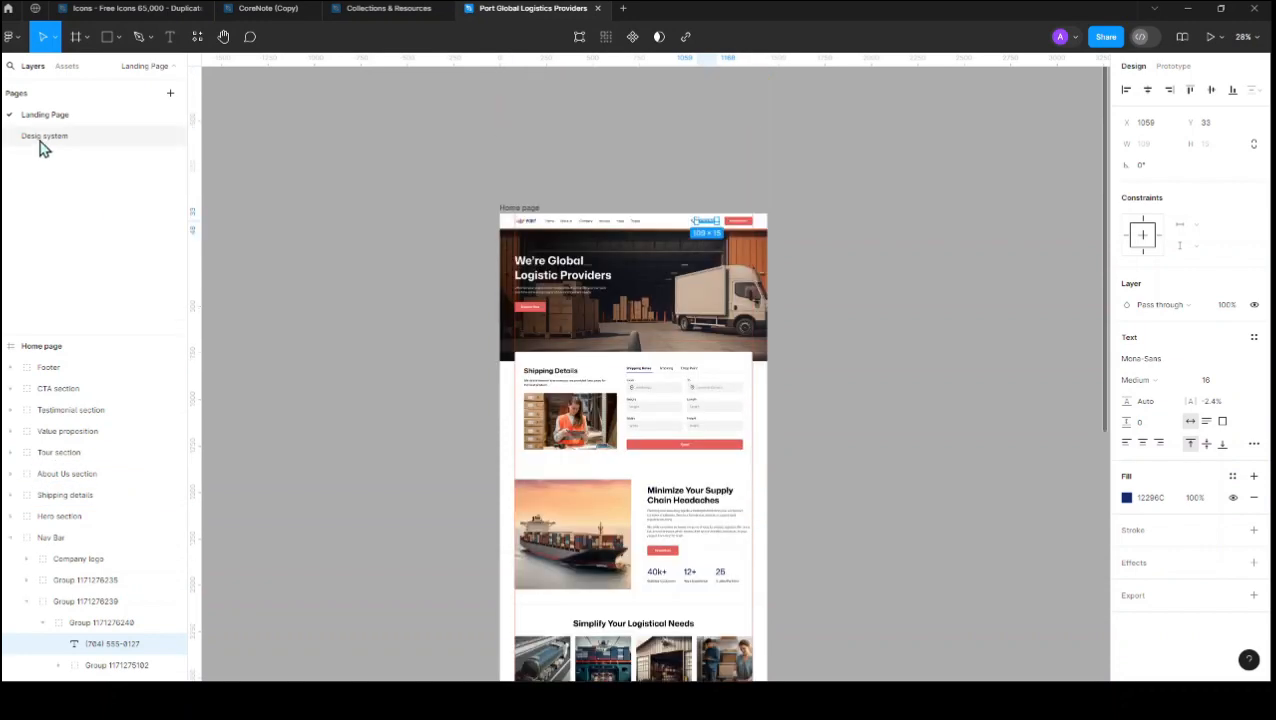
scroll(742, 232, up, 5)
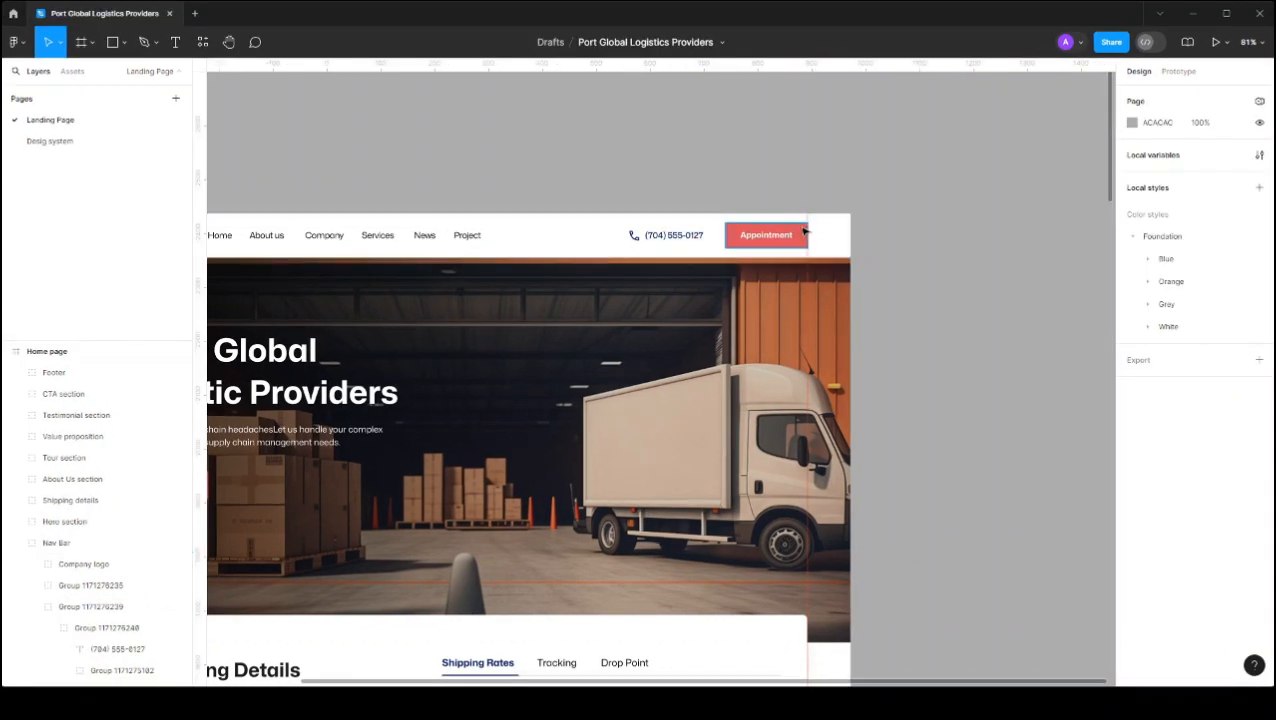
click(805, 233)
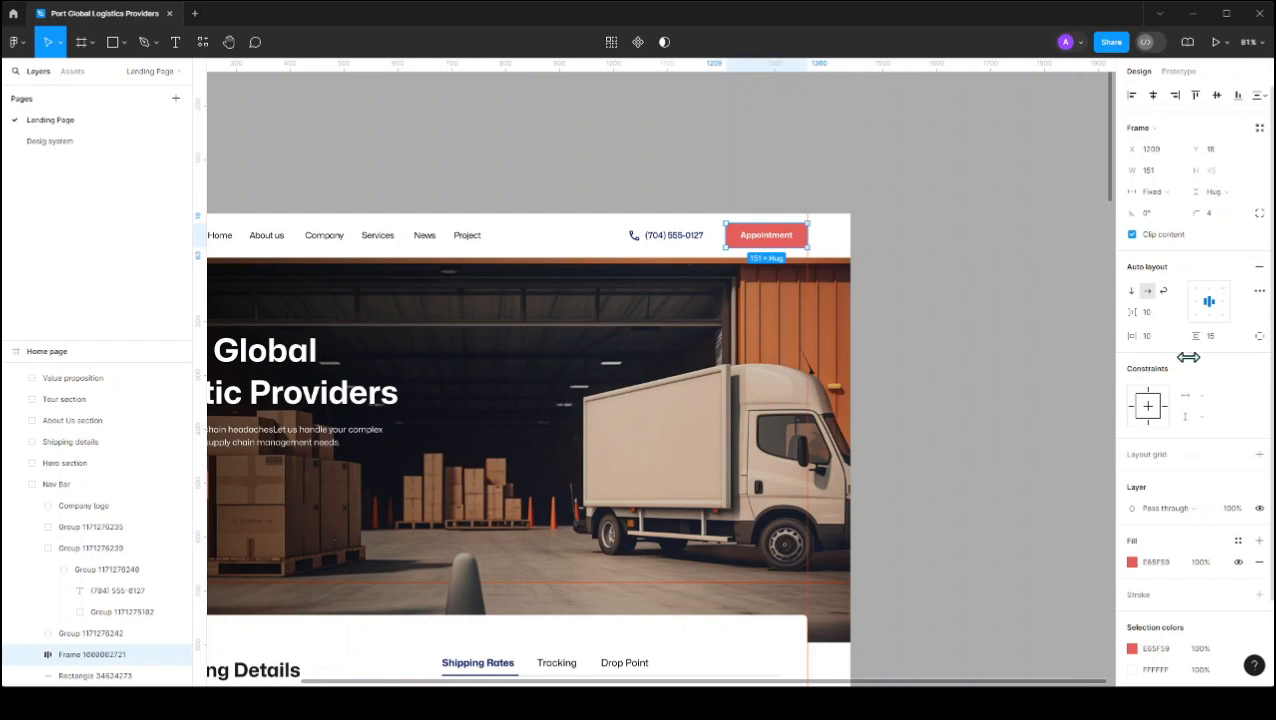
click(1170, 564)
key(Escape)
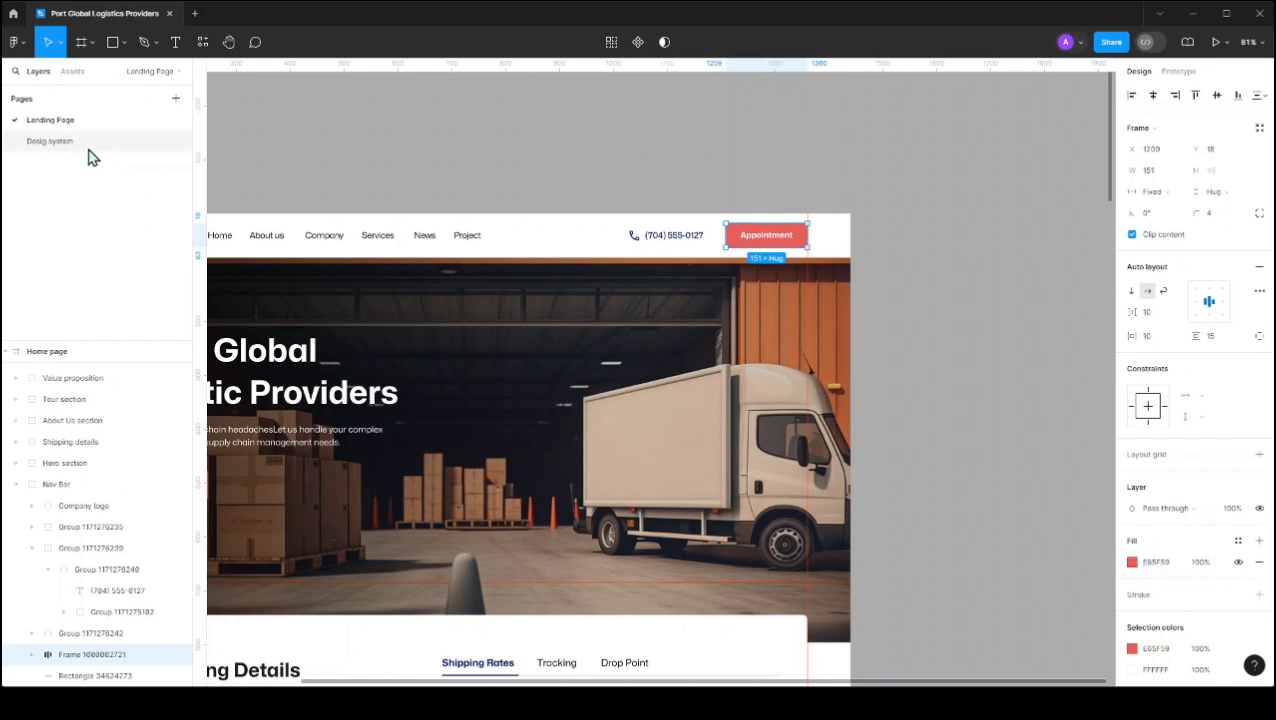
Step: Open the "Desig system" page and correct its name to "Design system"
click(88, 150)
double_click(44, 145)
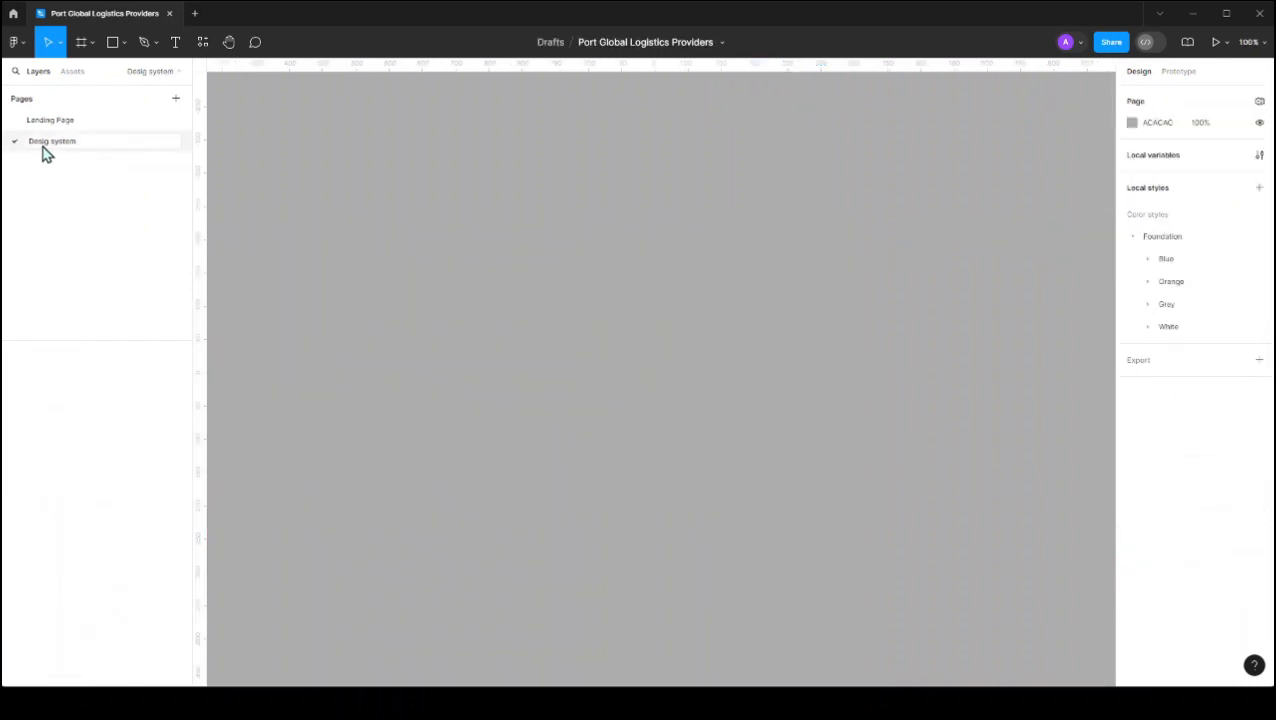
click(50, 142)
text(n)
key(ctrl+a)
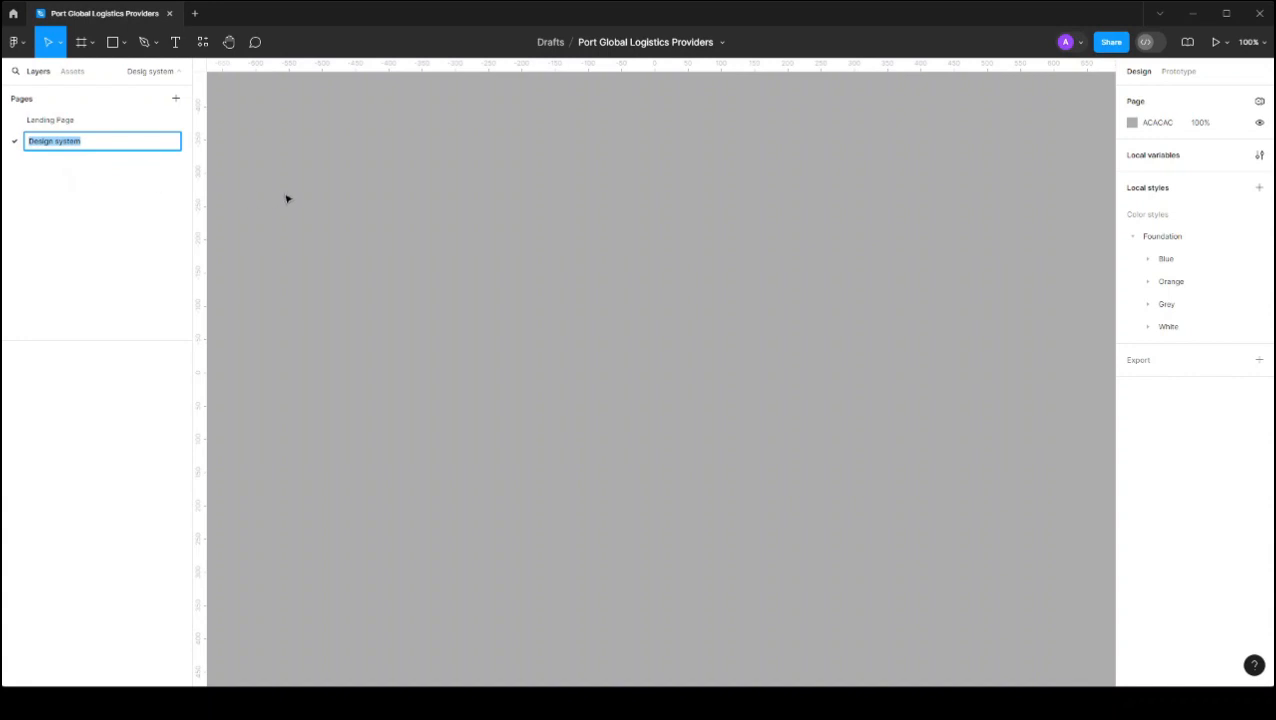
key(Return)
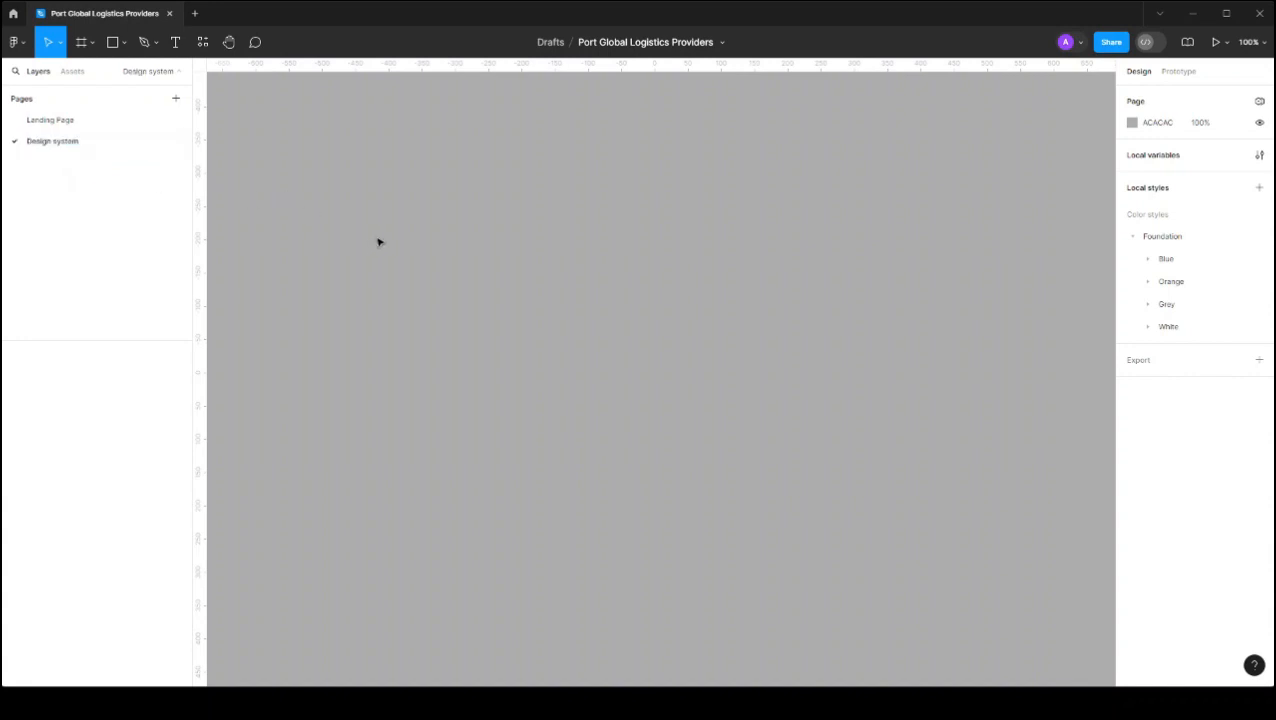
Step: Draw a frame about 115 × 124 on the Design system page and fill it with E65F59
click(111, 47)
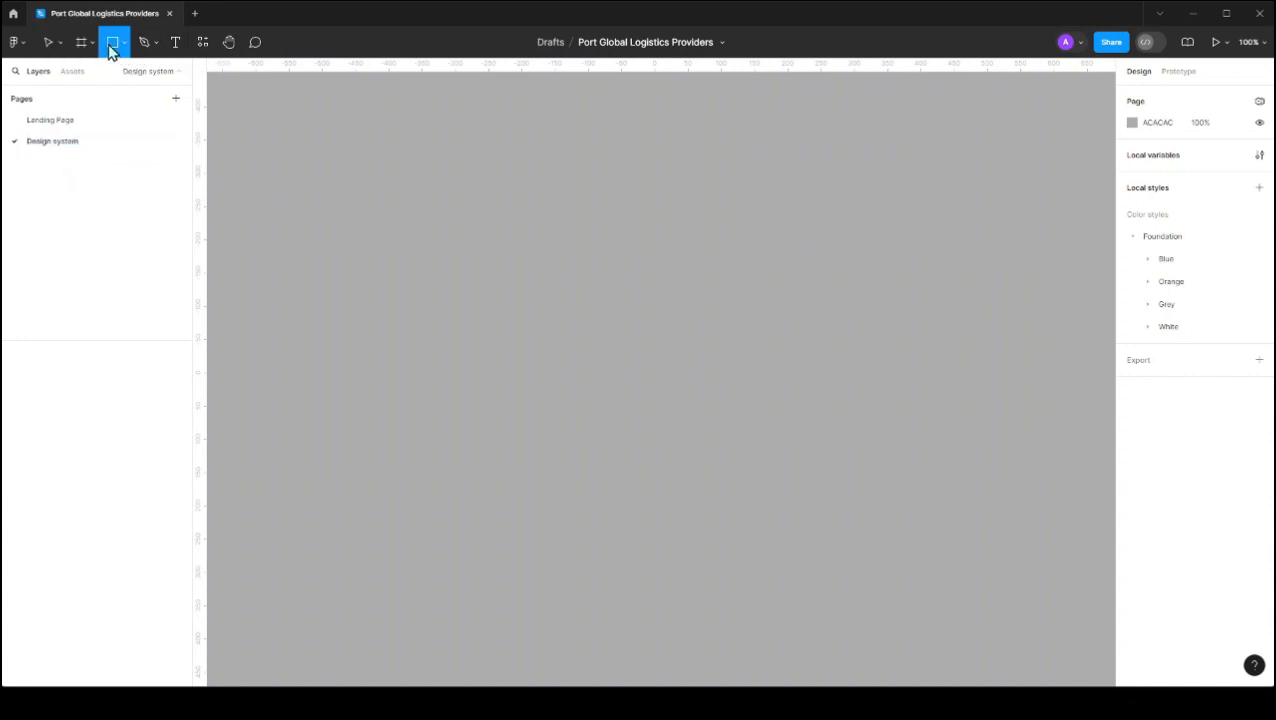
click(81, 43)
drag(863, 150, 940, 230)
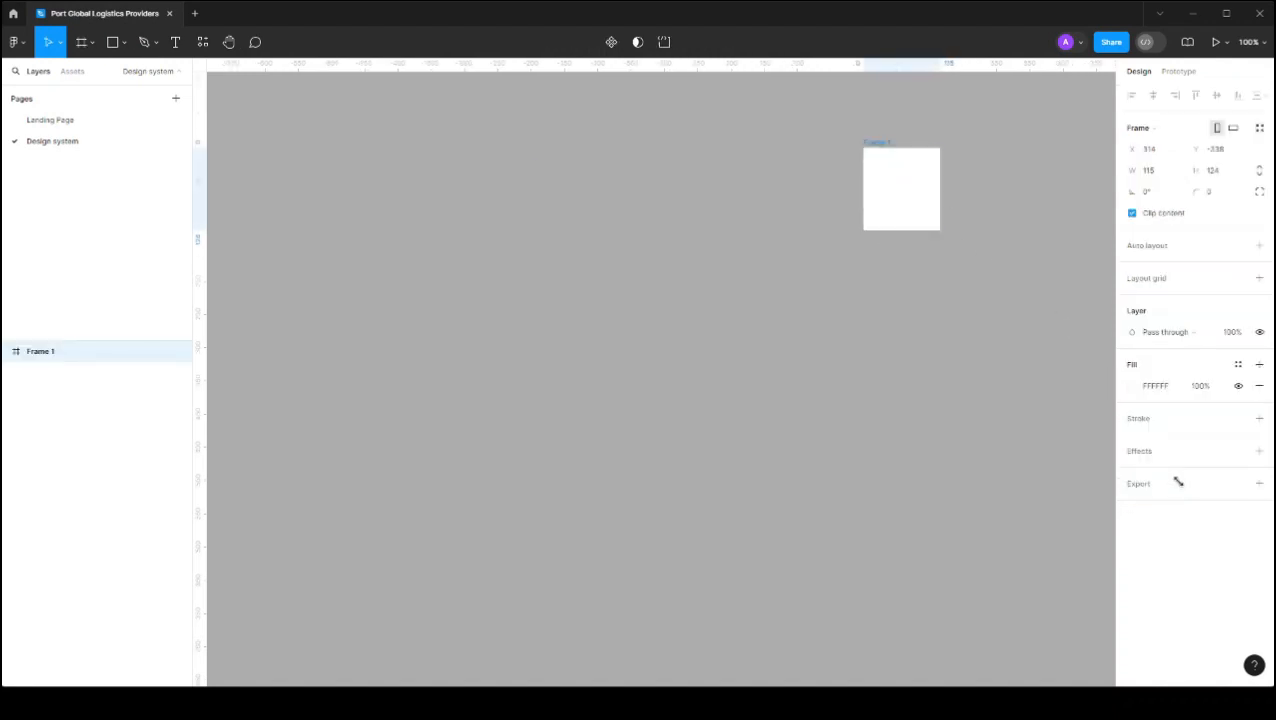
click(1171, 392)
text(E65F5B)
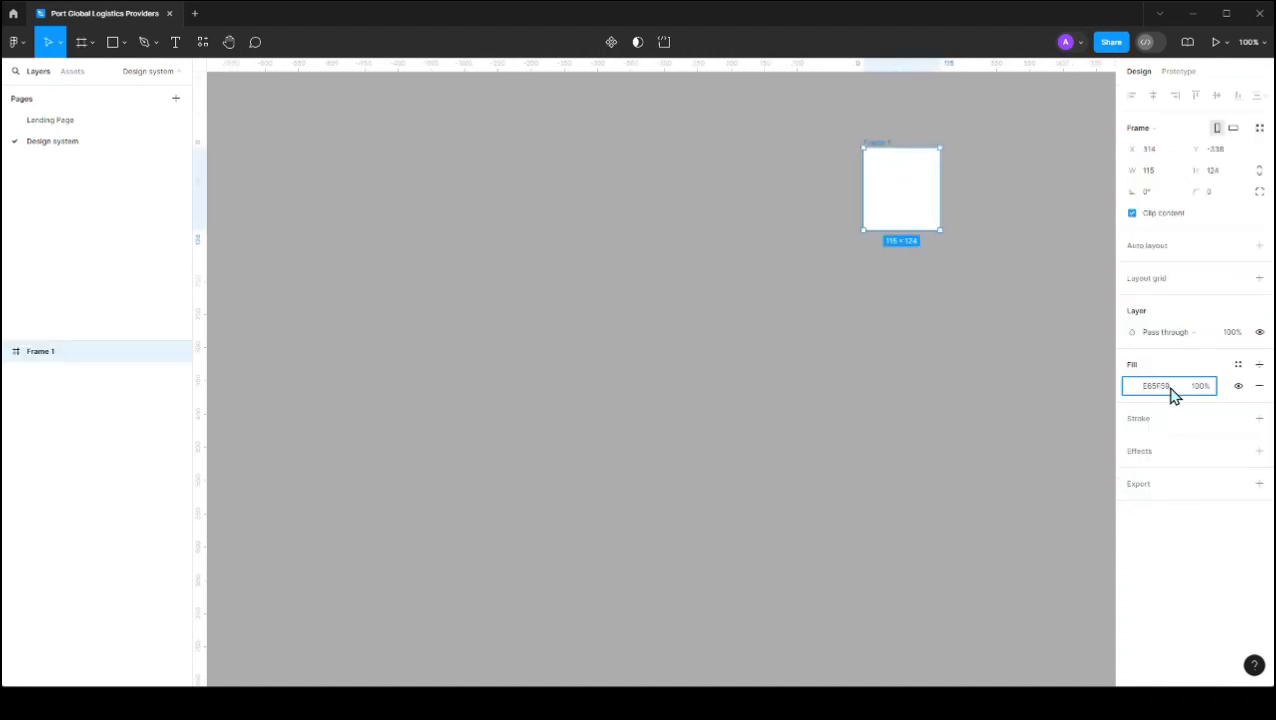
key(Return)
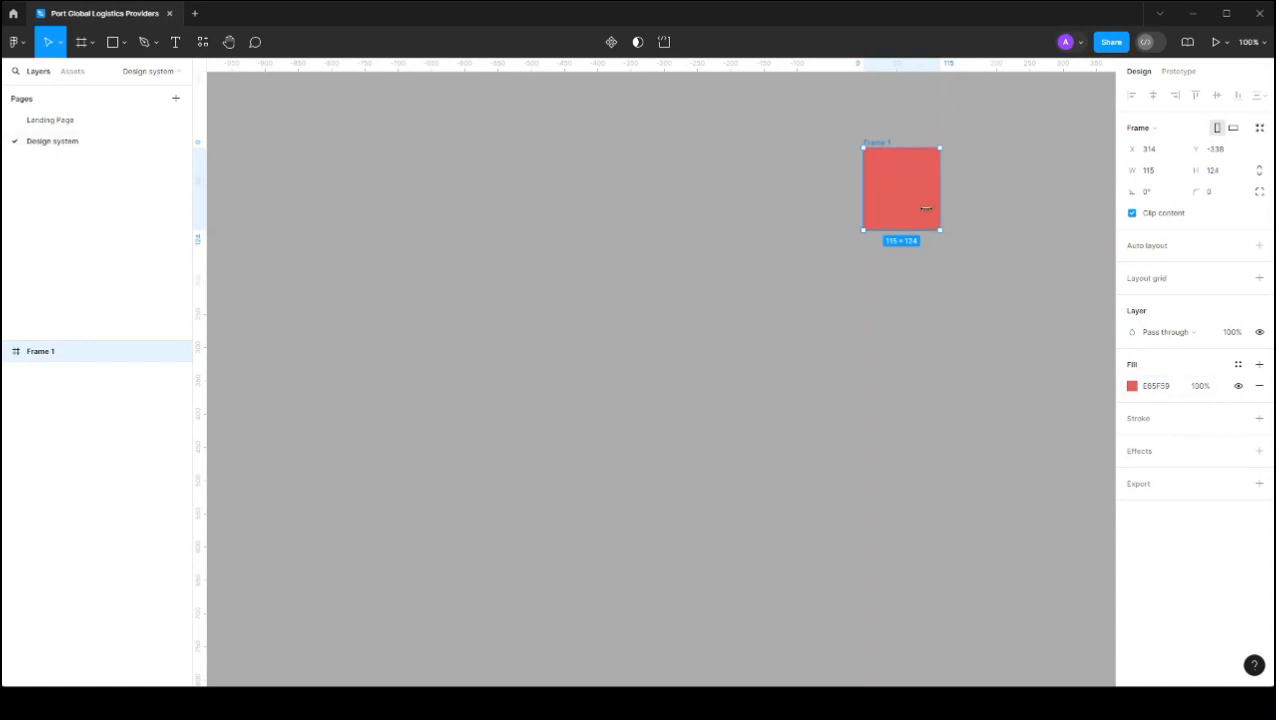
Step: Duplicate the red swatch frame directly below itself, and duplicate that pair alongside with a 12 px gap to form a two-by-two grid
drag(926, 208, 922, 286)
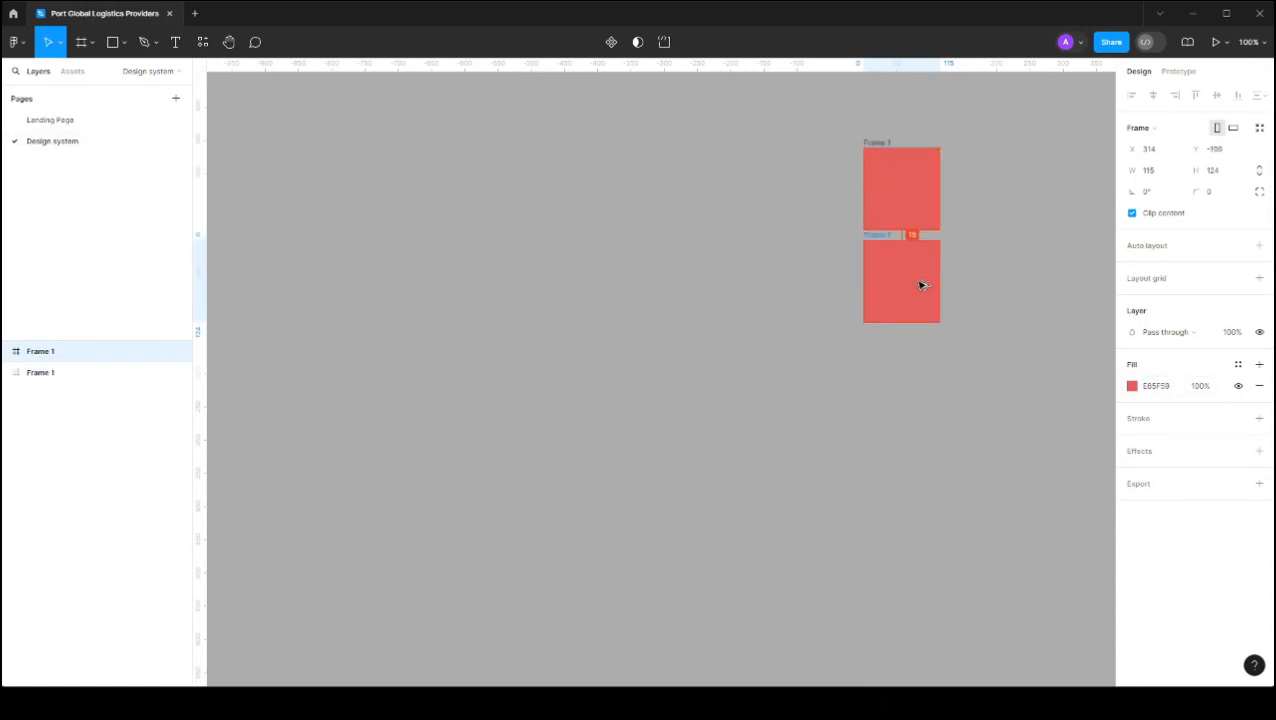
shift+click(900, 208)
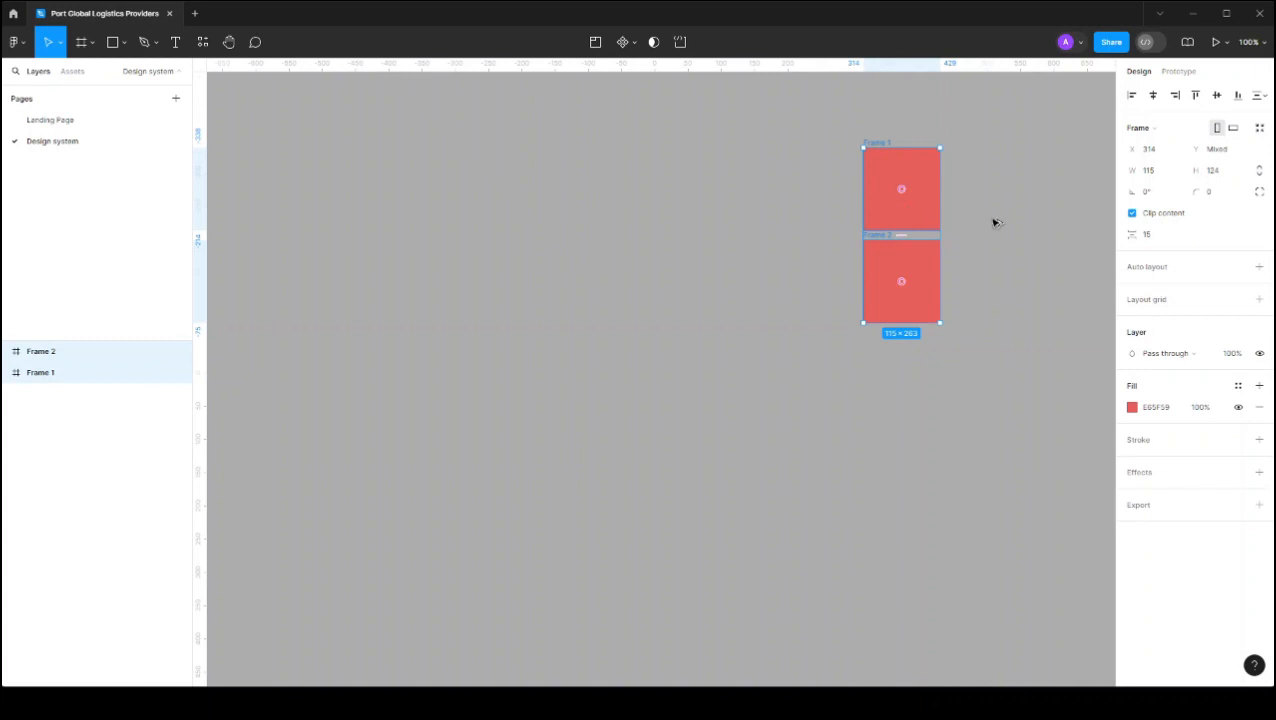
drag(895, 222, 977, 220)
key(Right)
key(Right)
key(Right)
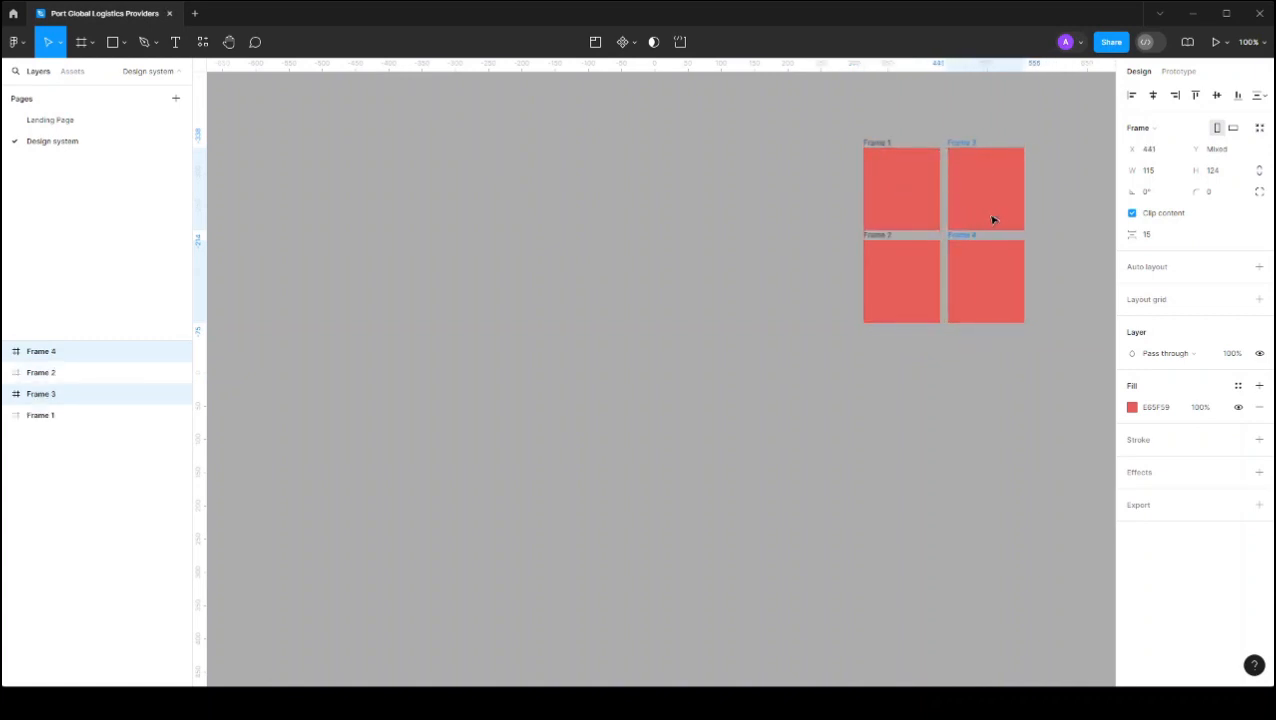
Step: Set the vertical spacing between the four swatch frames to 12, matching their horizontal spacing
shift+click(908, 273)
shift+click(900, 200)
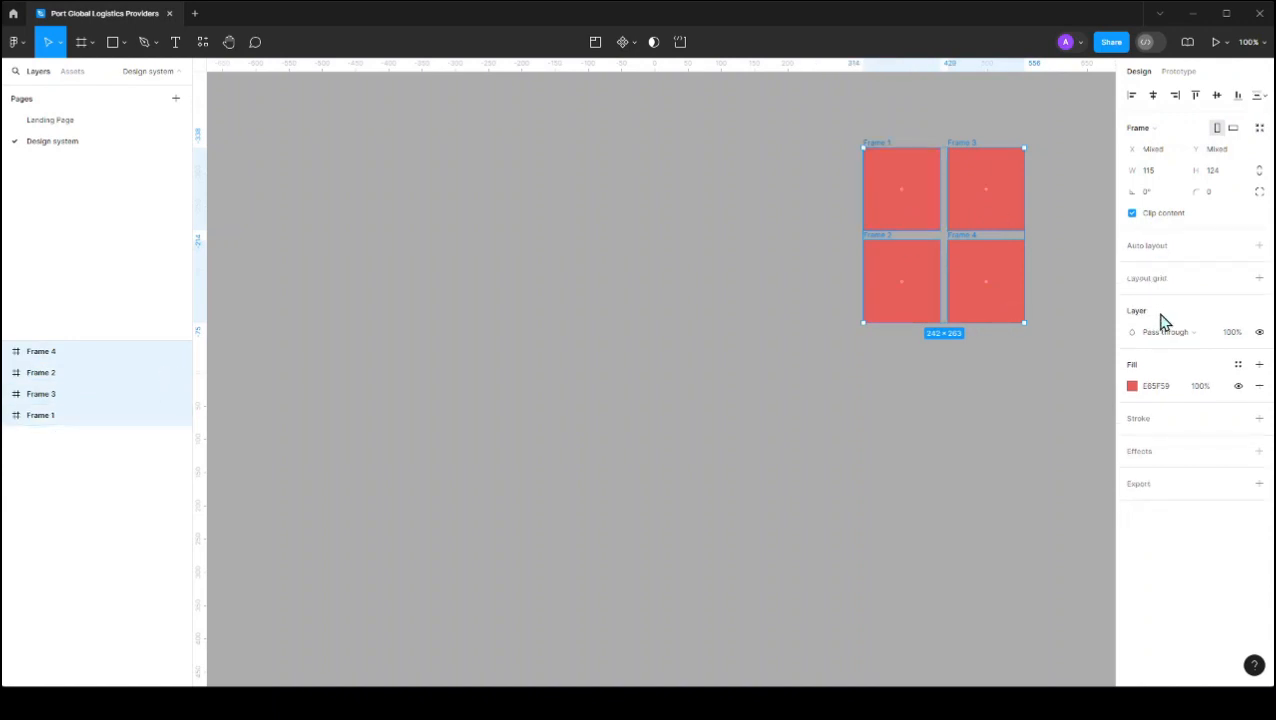
click(1231, 238)
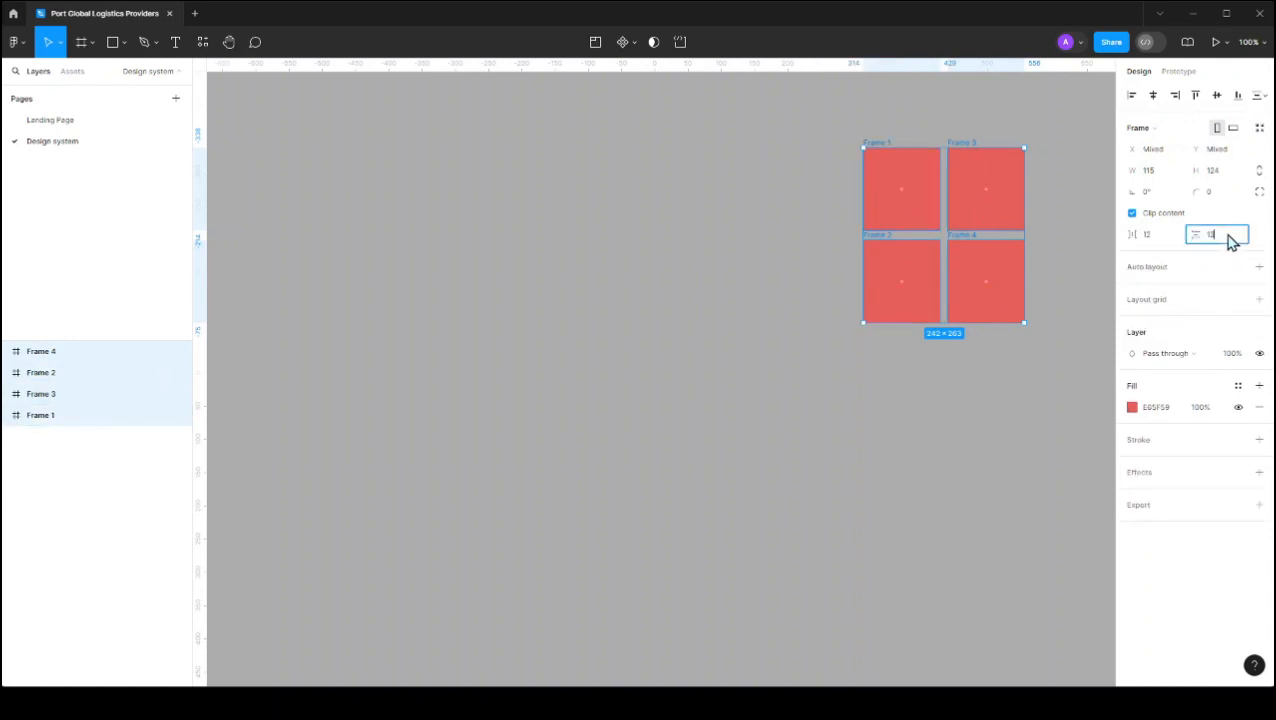
click(373, 273)
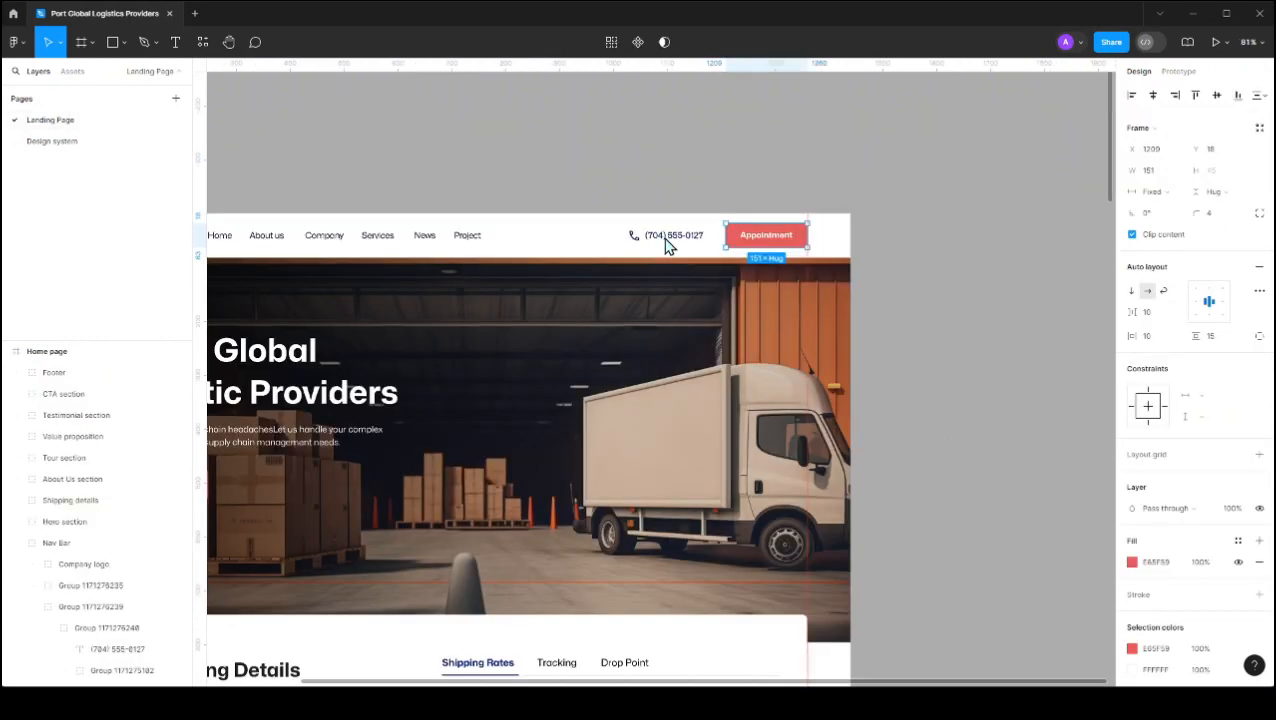
Step: Copy the fill colour code of the PORT logo text in the Landing Page's nav bar
scroll(404, 250, left, 1)
scroll(404, 250, left, 3)
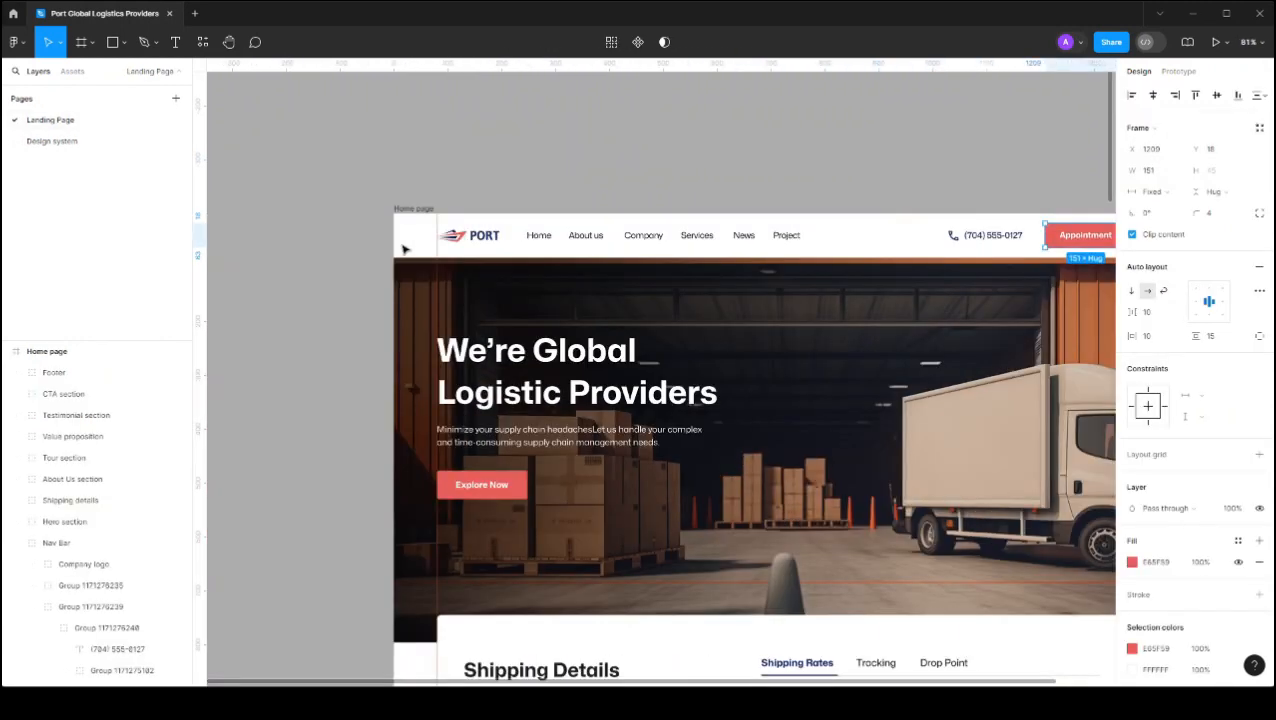
double_click(487, 238)
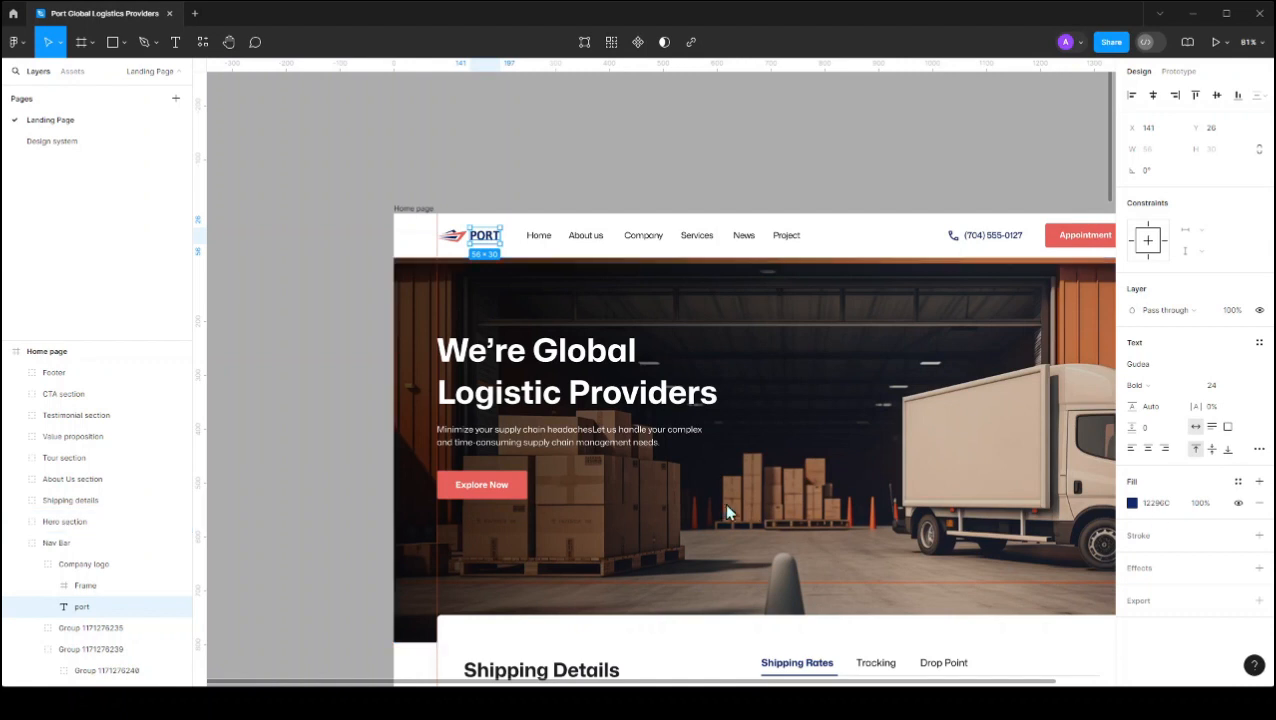
click(1163, 506)
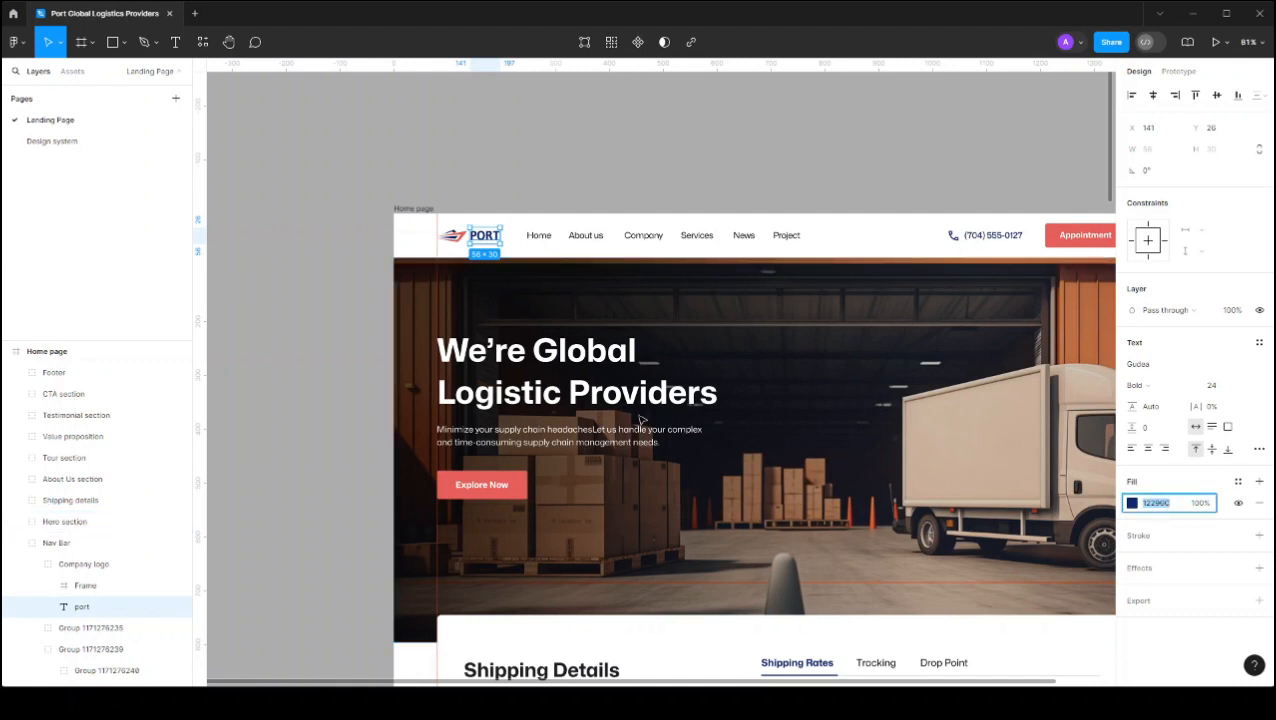
Step: Fill the upper-right swatch frame on the Design system page with the copied logo colour 12296C
click(52, 143)
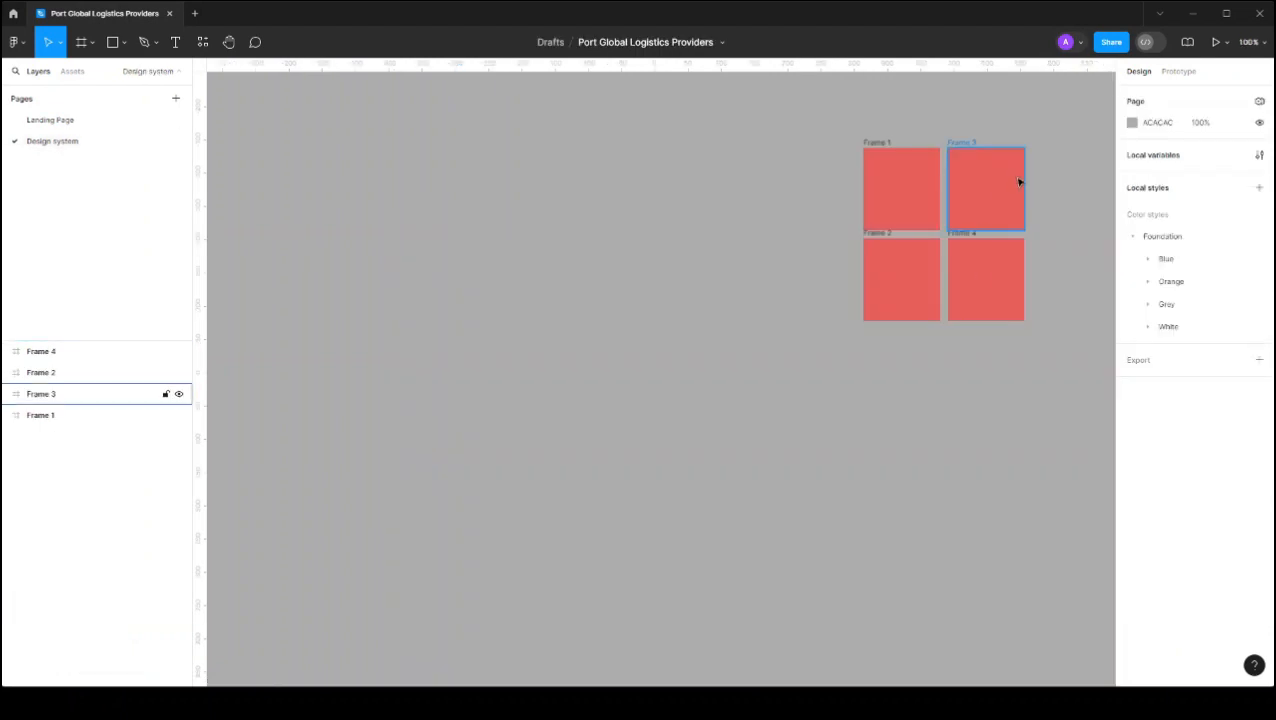
click(1019, 182)
click(1177, 387)
text(12296C)
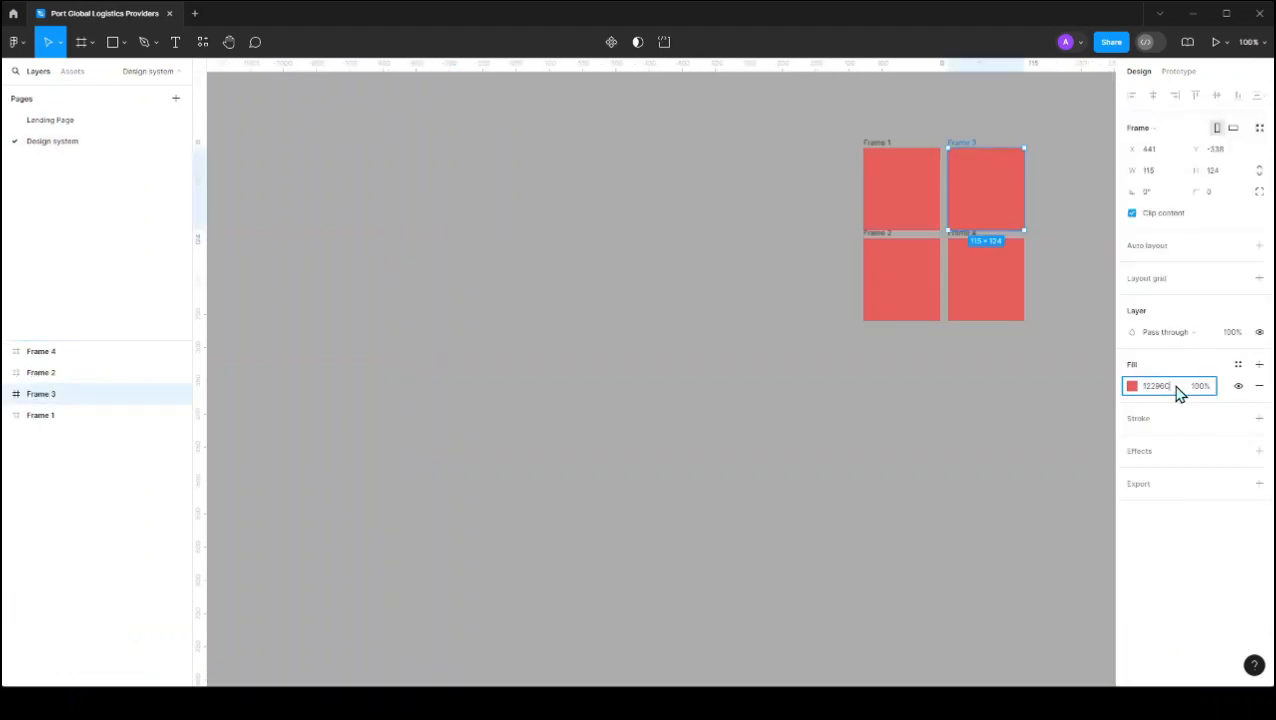
key(Return)
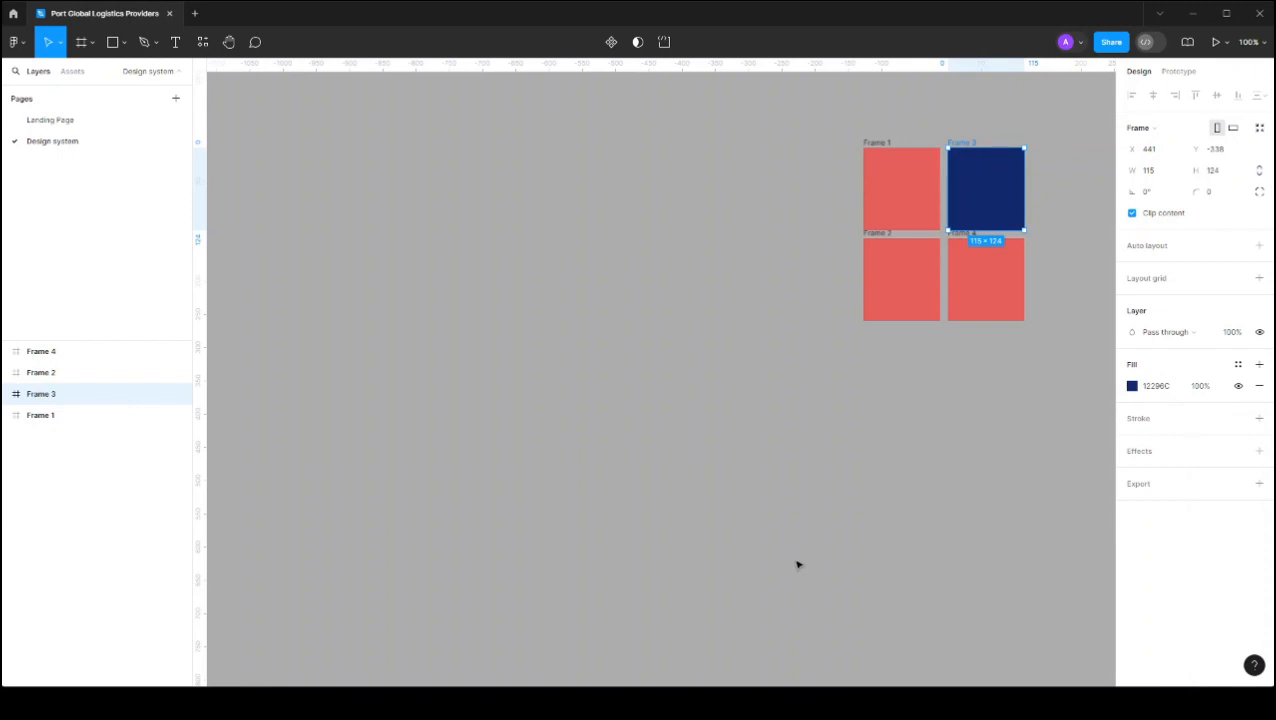
Step: Set the fill of the lower-left swatch frame to the grey 808080
click(908, 282)
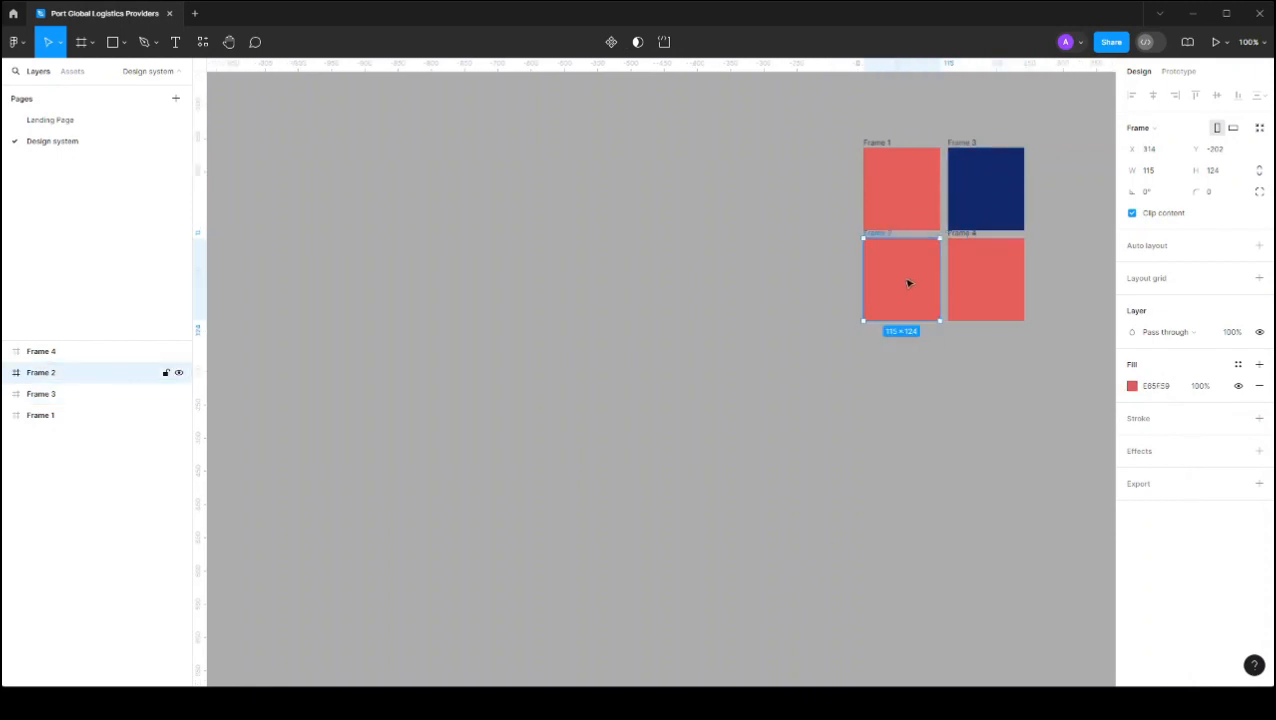
click(1170, 387)
text(808080)
key(Return)
click(1176, 390)
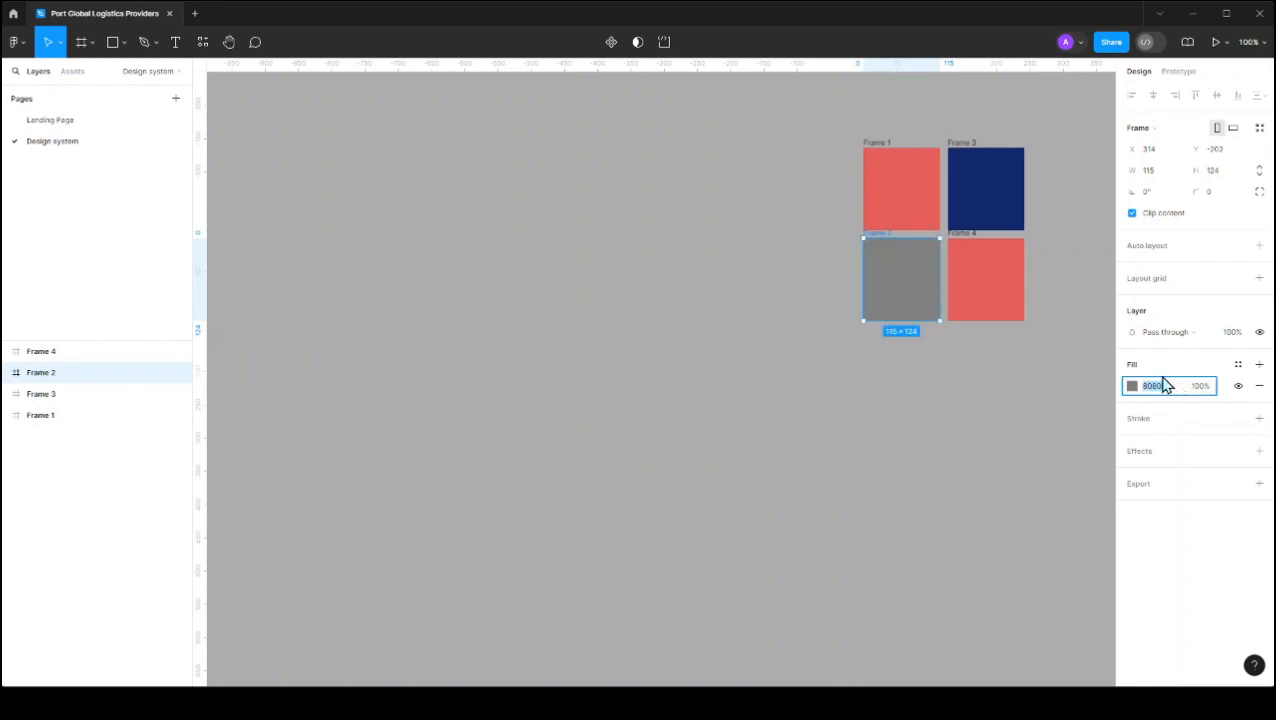
Step: Change the fill of the lower-right swatch frame to a light grey
click(1008, 273)
click(1173, 392)
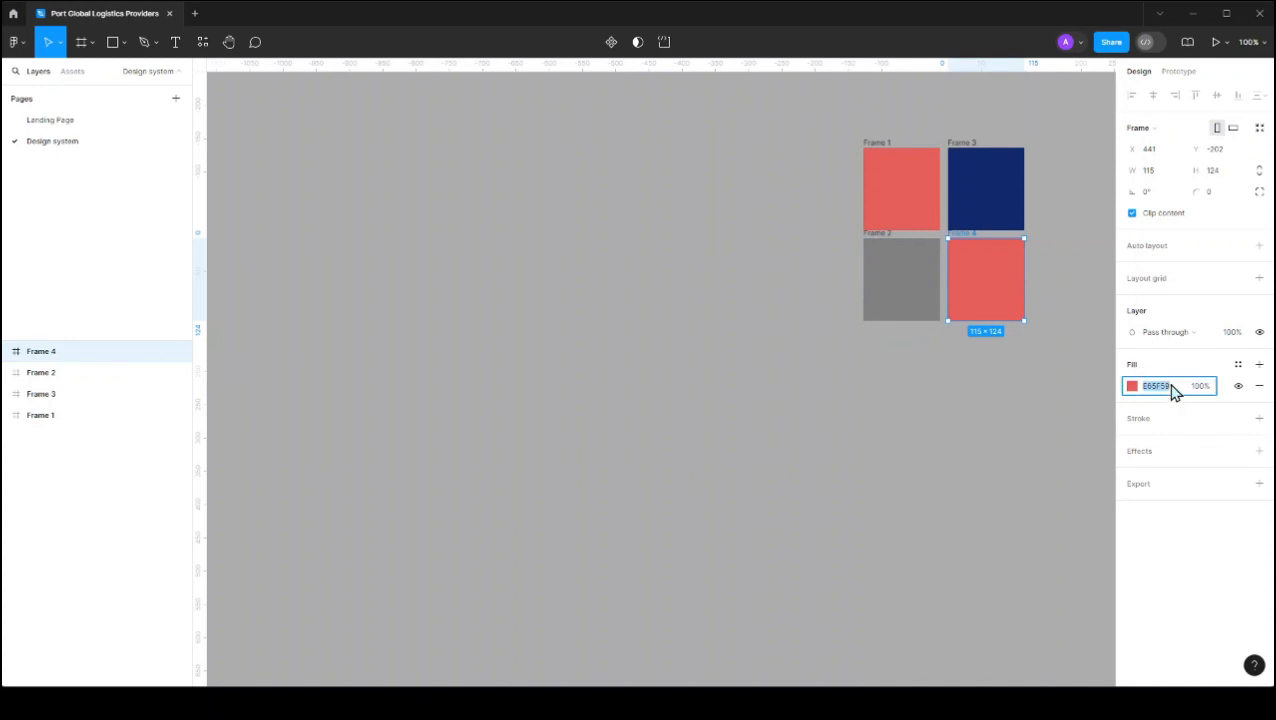
text(8e8e8)
key(Return)
click(1023, 434)
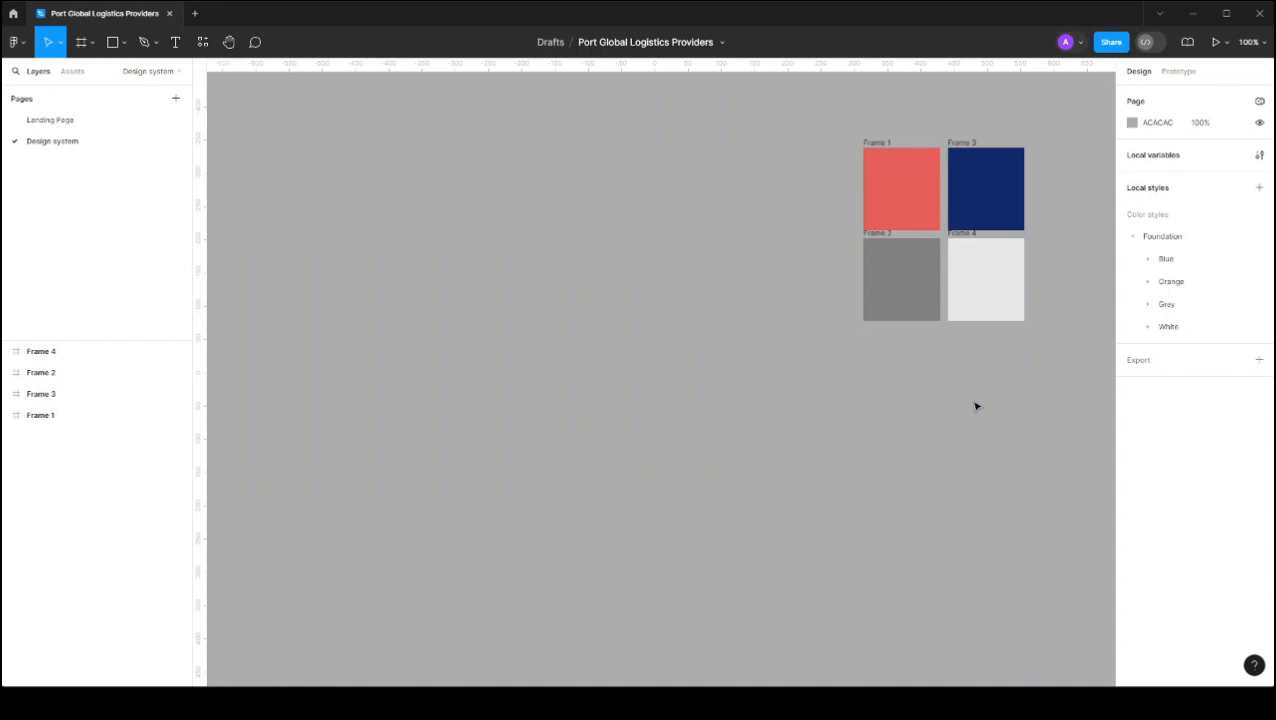
Step: Search the plugins for "foundation", run Foundation: Color Generator and choose its Material profile
click(912, 226)
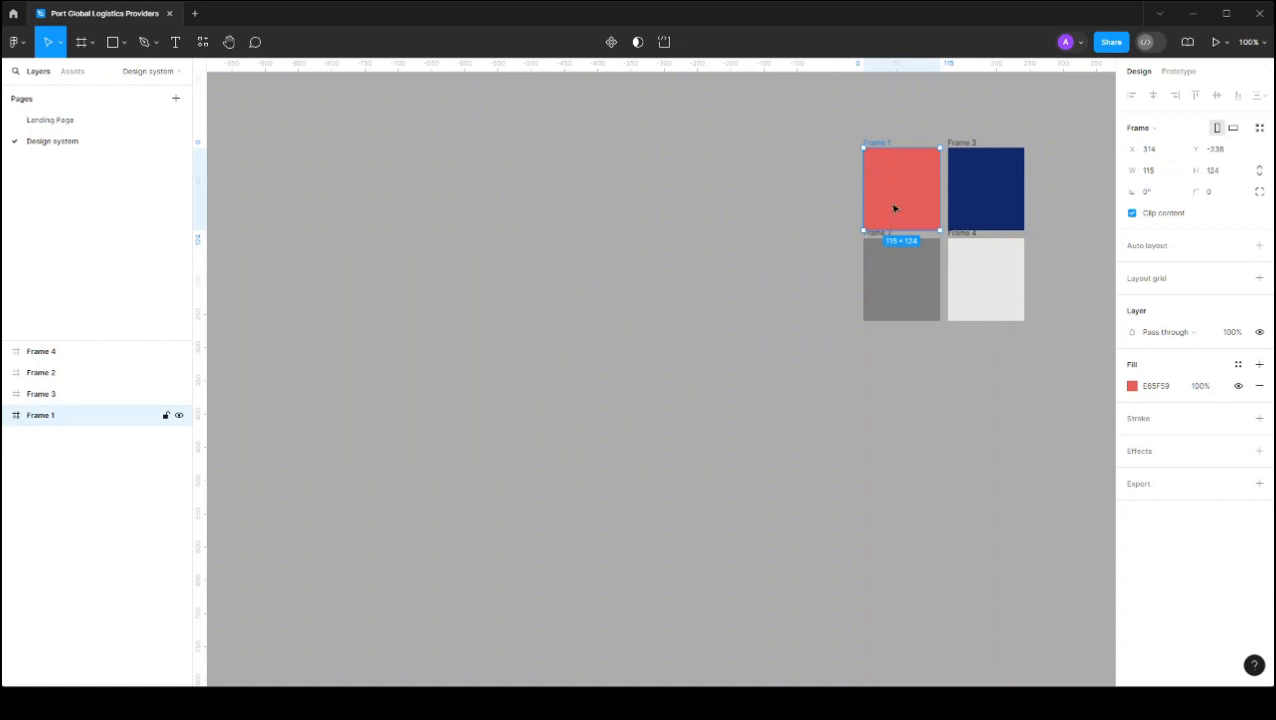
click(430, 257)
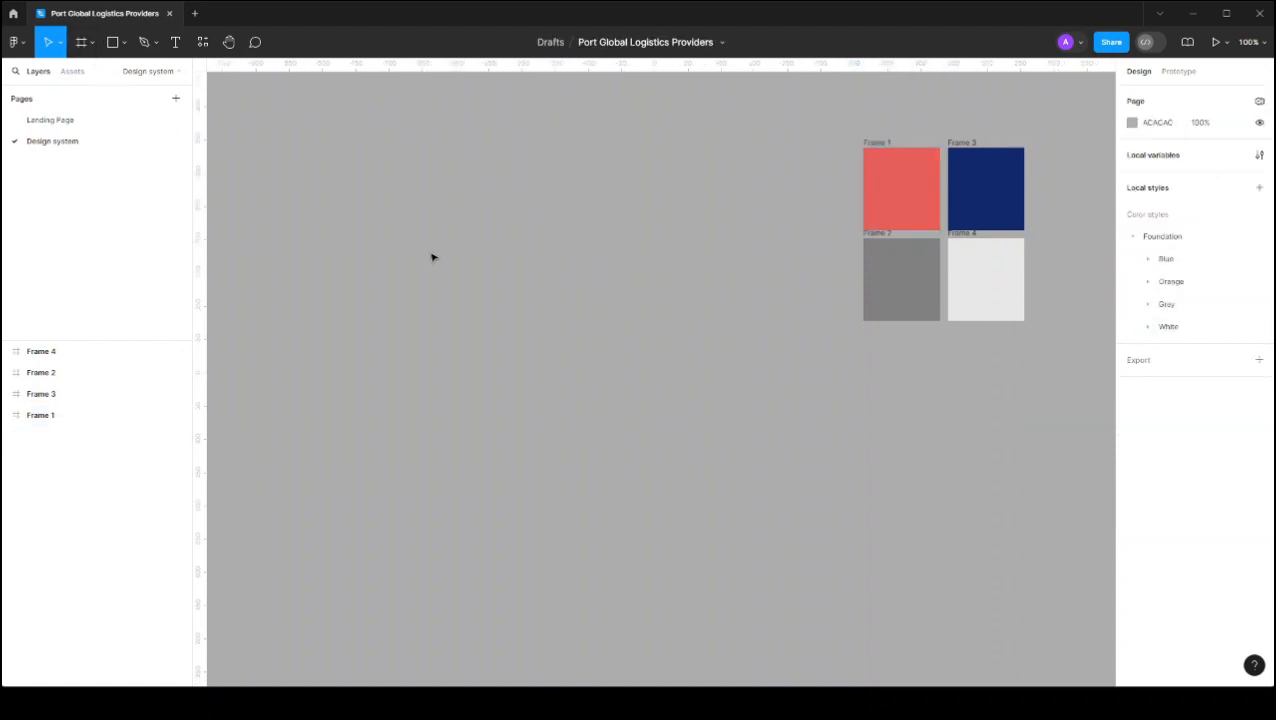
click(203, 44)
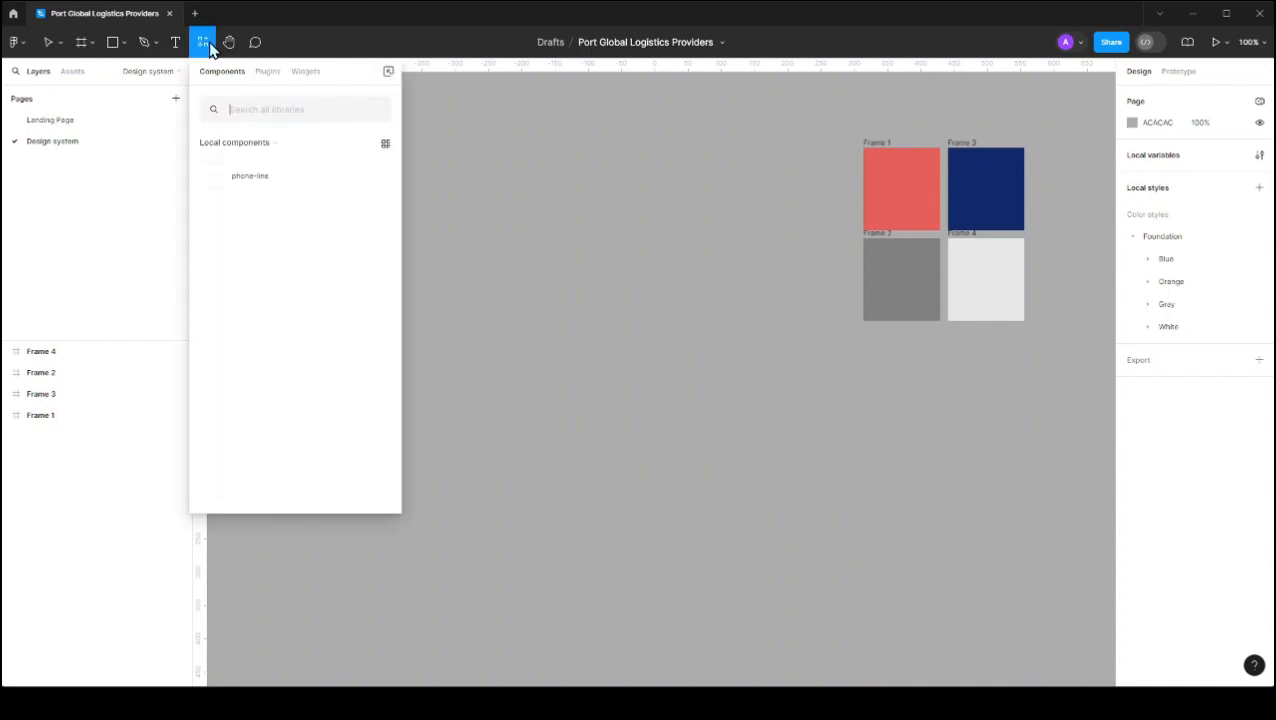
click(273, 74)
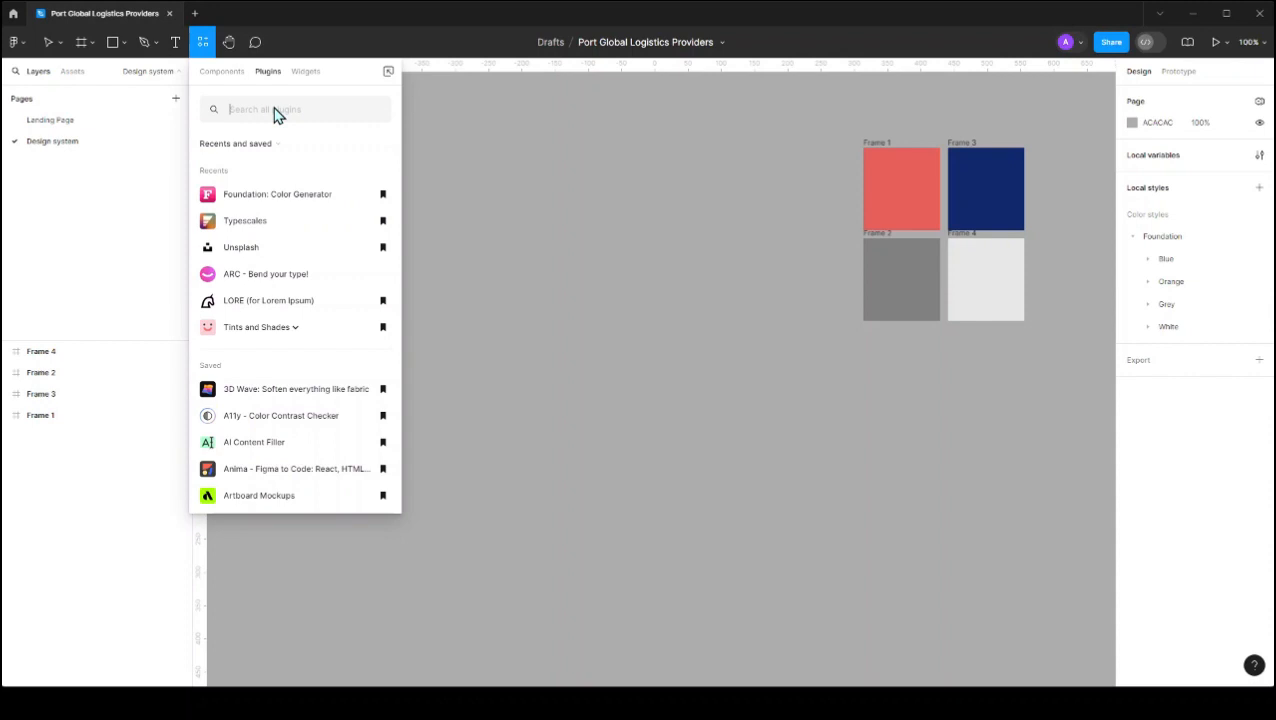
text(foun)
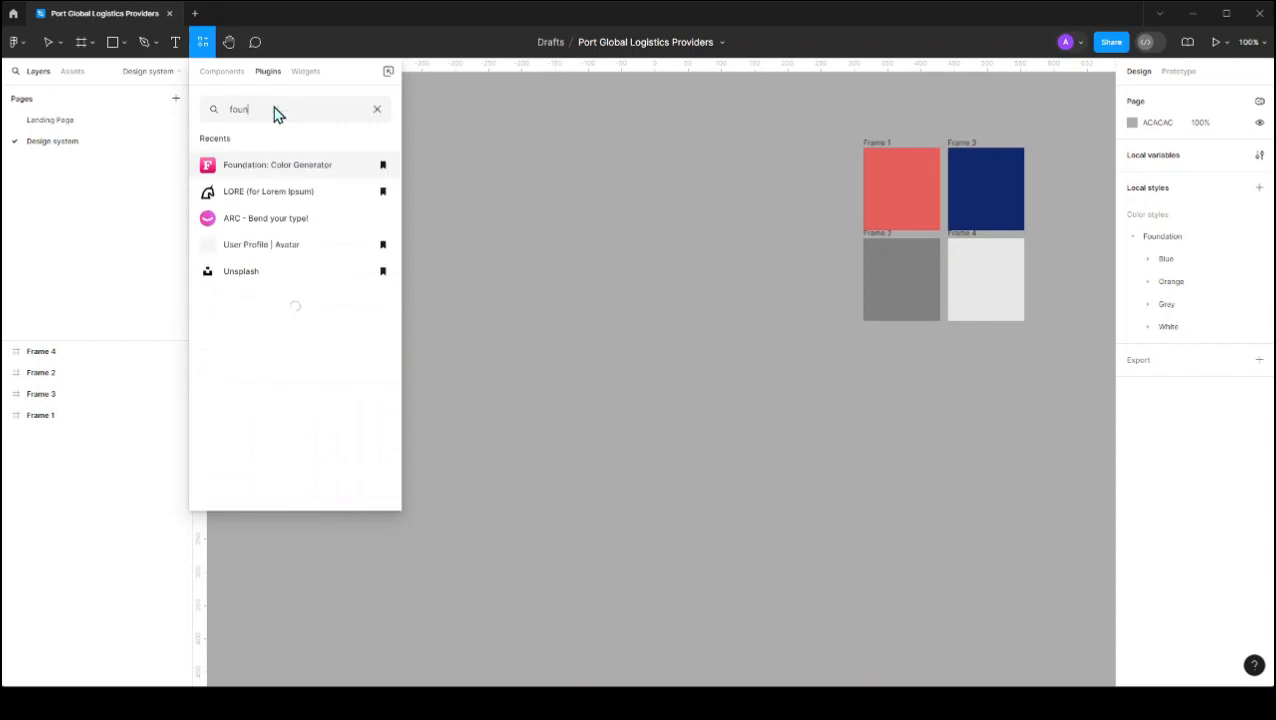
text(dation)
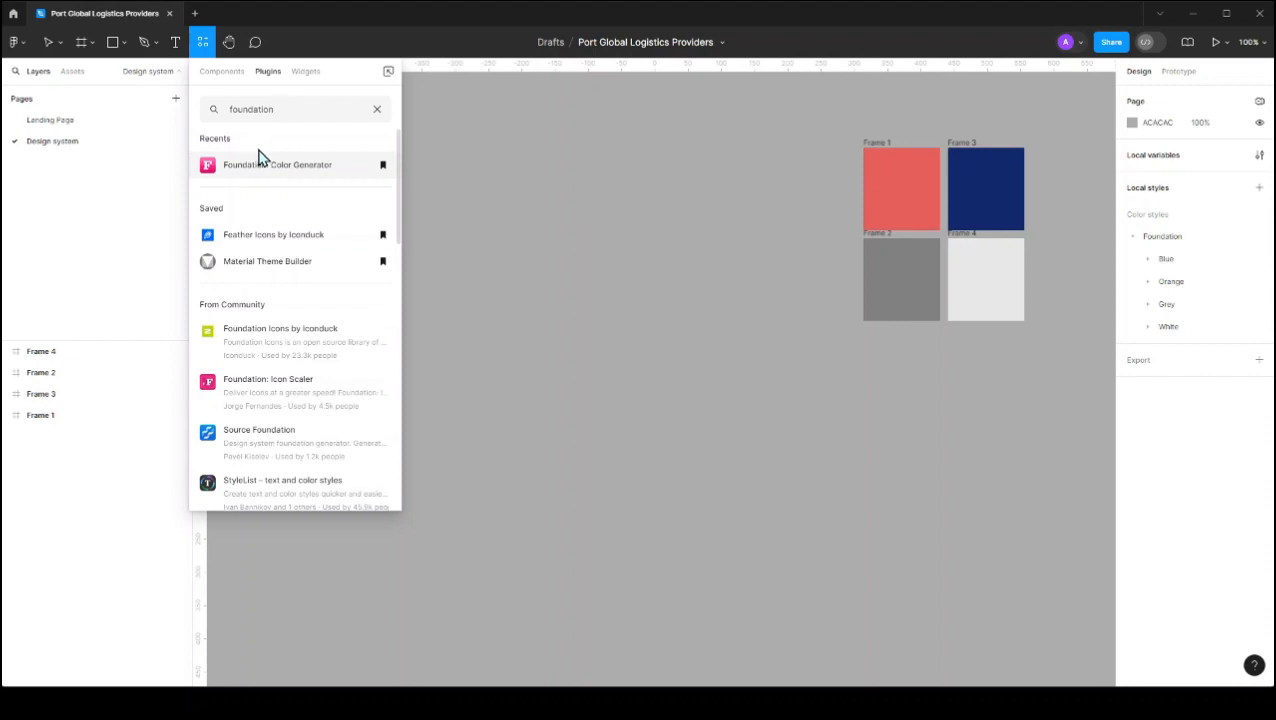
click(275, 166)
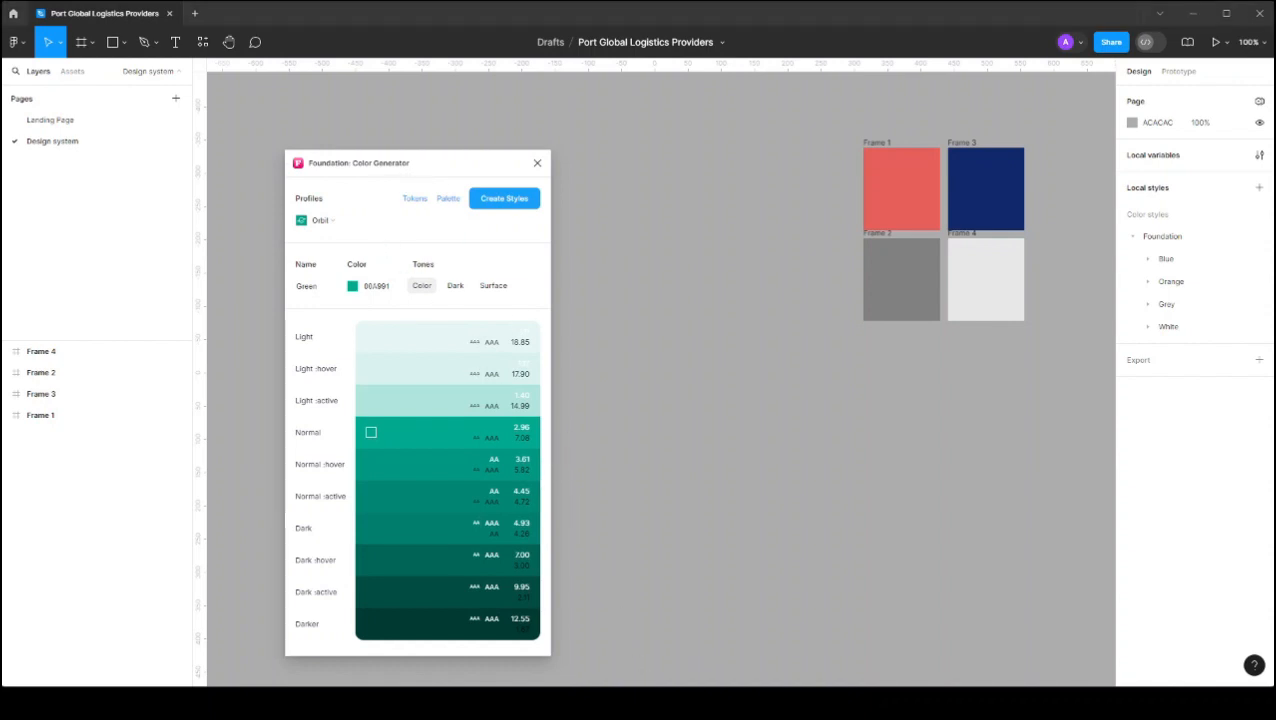
click(340, 228)
click(344, 270)
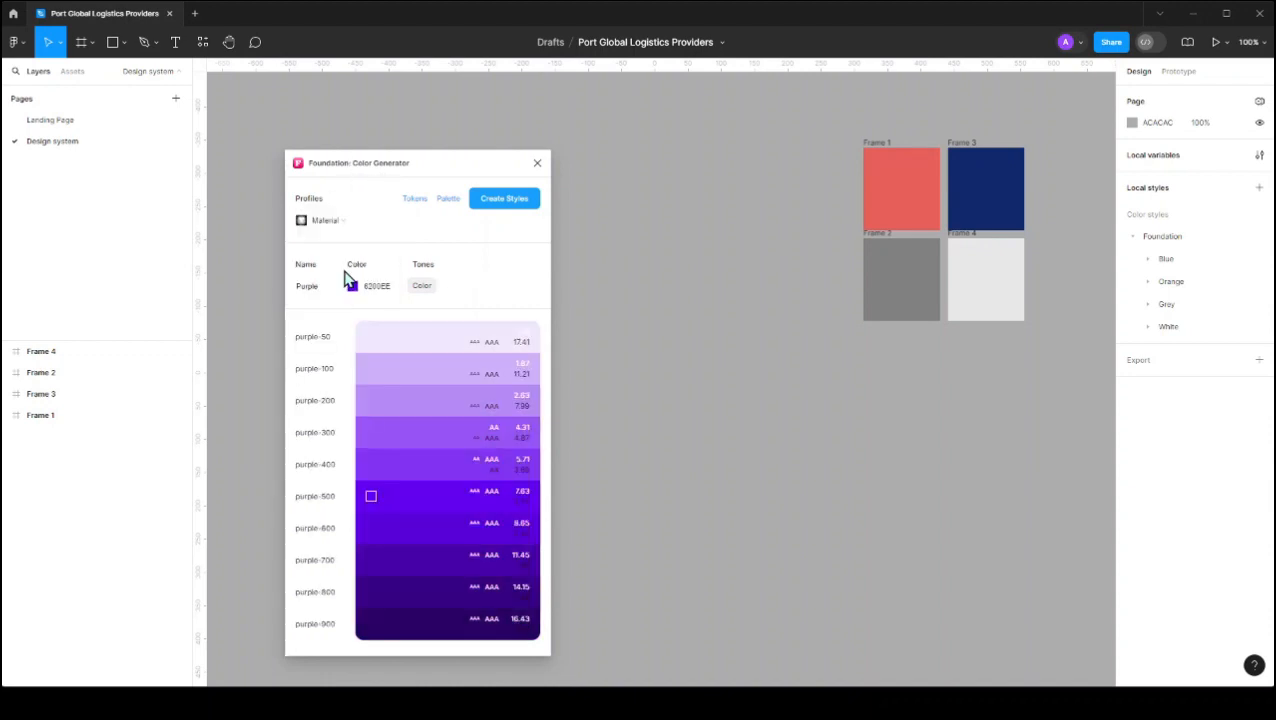
Step: Copy the red swatch's fill code E65F59 and apply it as the base colour in the Foundation: Color Generator
click(871, 199)
click(1166, 392)
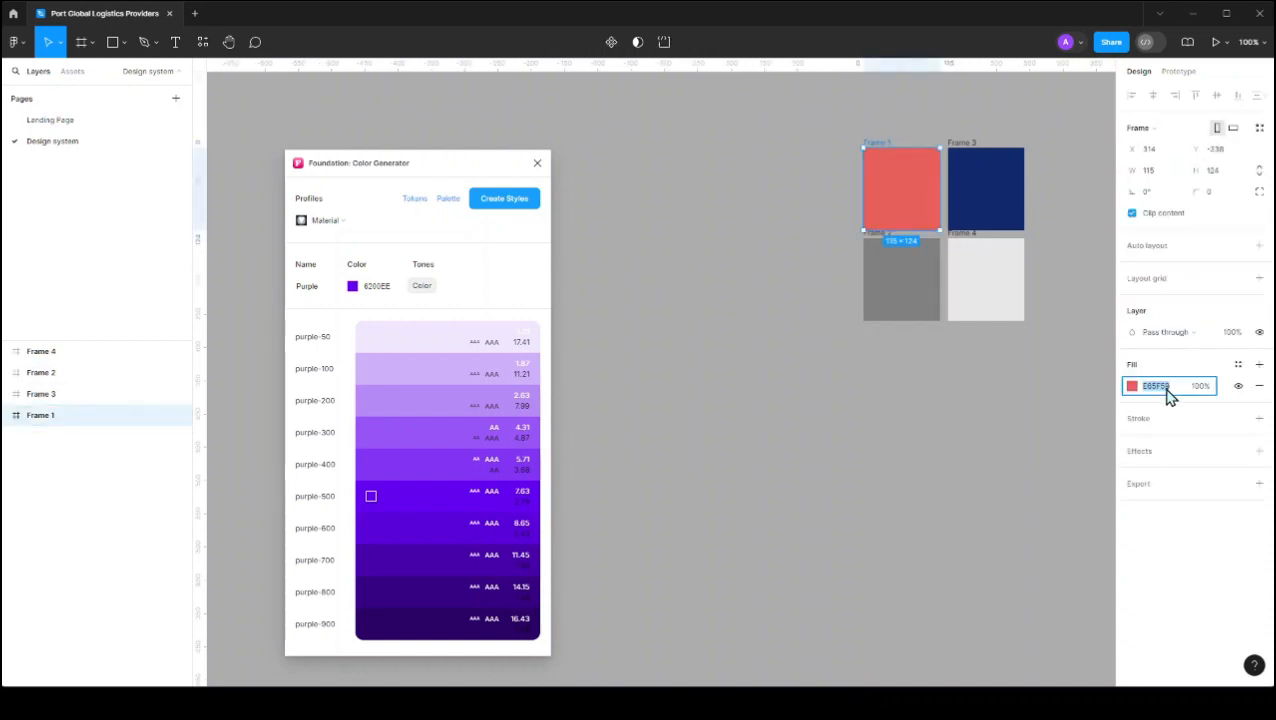
click(1133, 386)
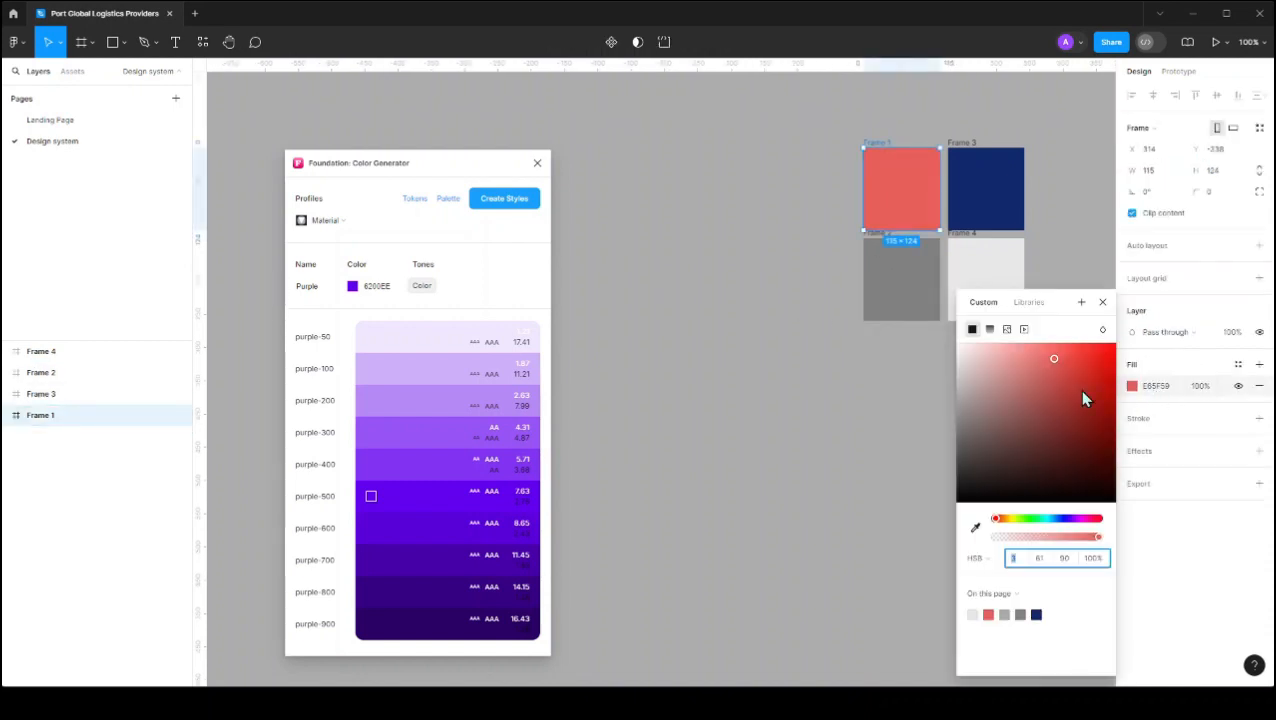
click(1160, 390)
key(ctrl+c)
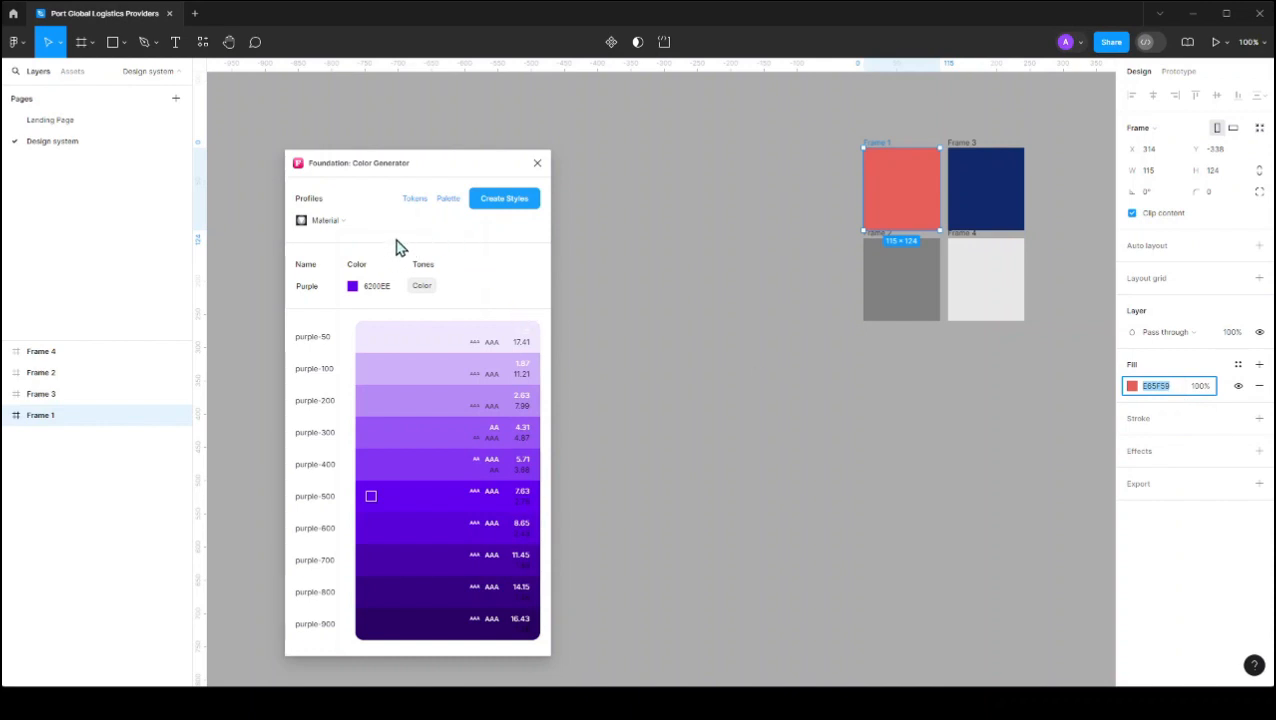
click(372, 288)
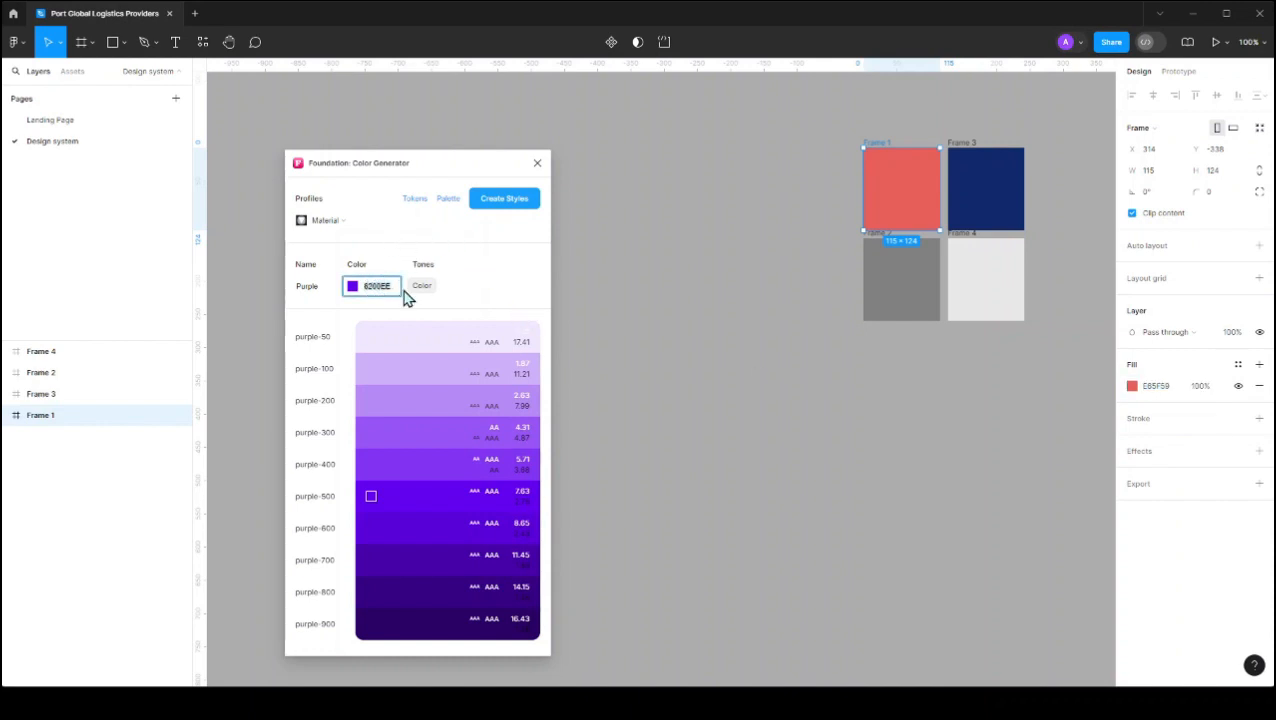
key(ctrl+v)
click(422, 288)
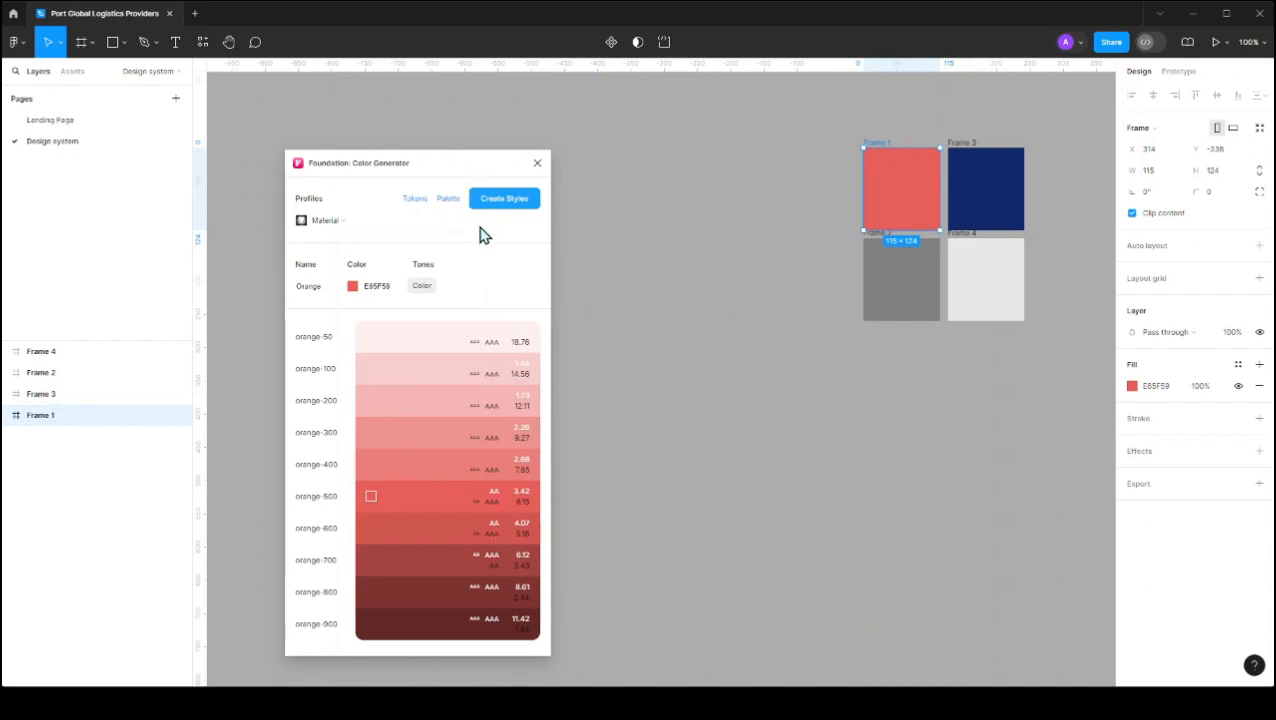
Step: Generate the Orange palette from the colour generator onto the Design system canvas and deselect it
scroll(795, 270, down, 5)
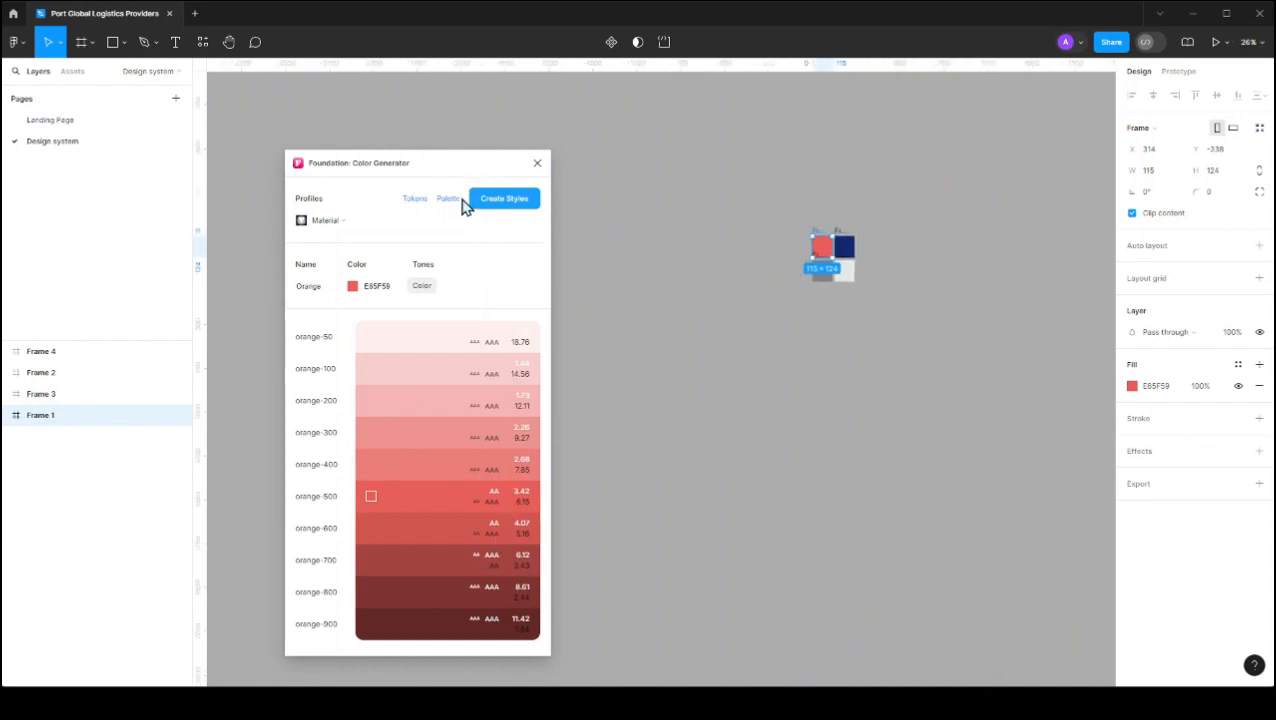
click(450, 201)
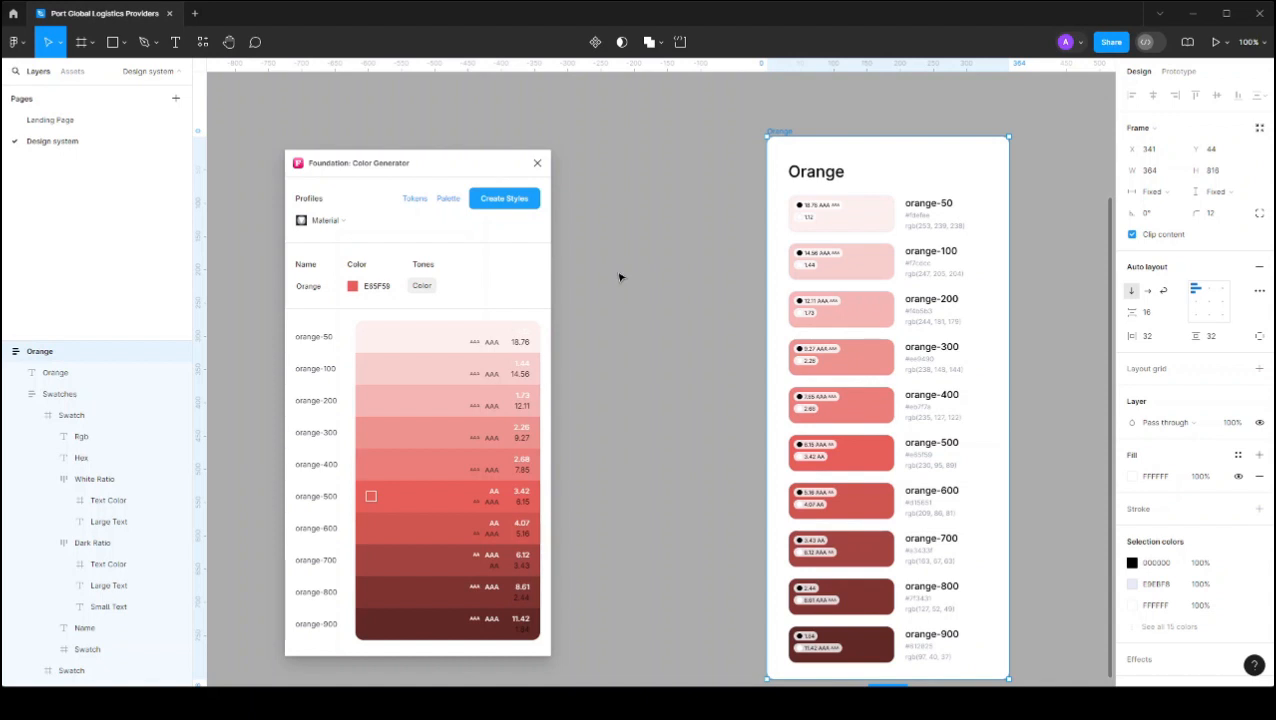
key(Escape)
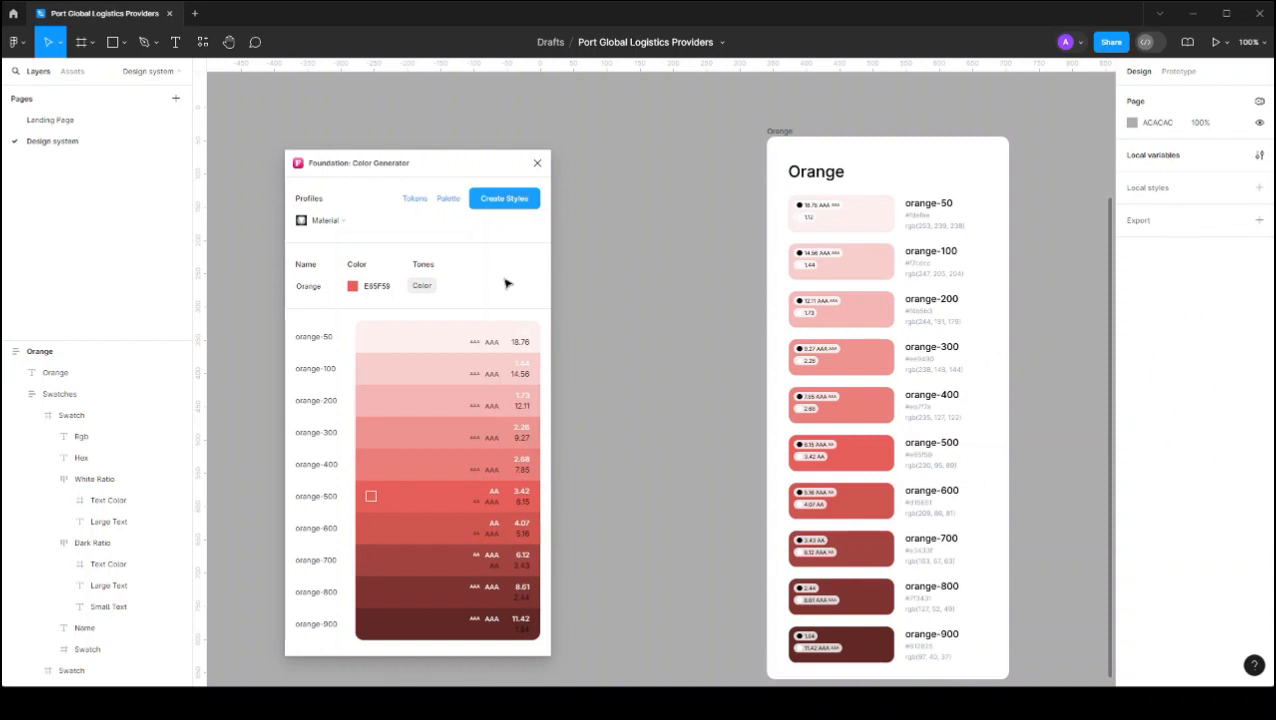
Step: Create colour styles from the orange tones and inspect the Orange group under Foundation in the local colour styles
click(503, 204)
click(501, 205)
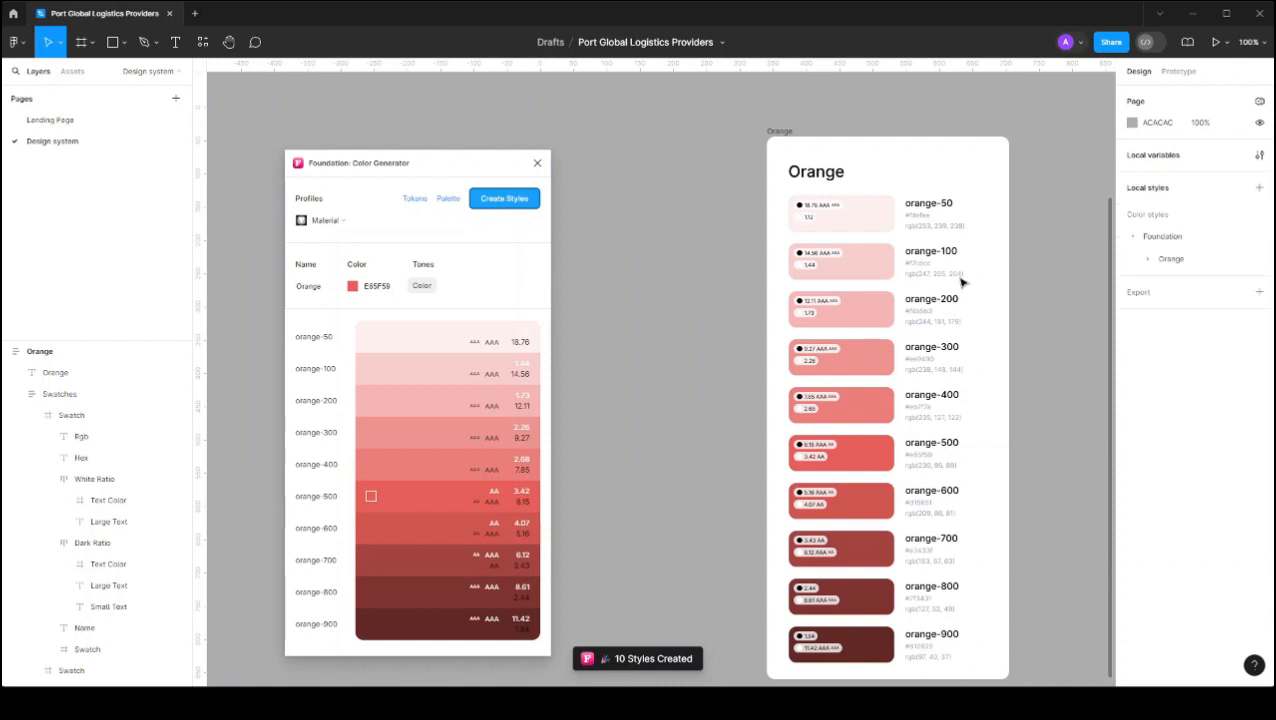
click(1137, 236)
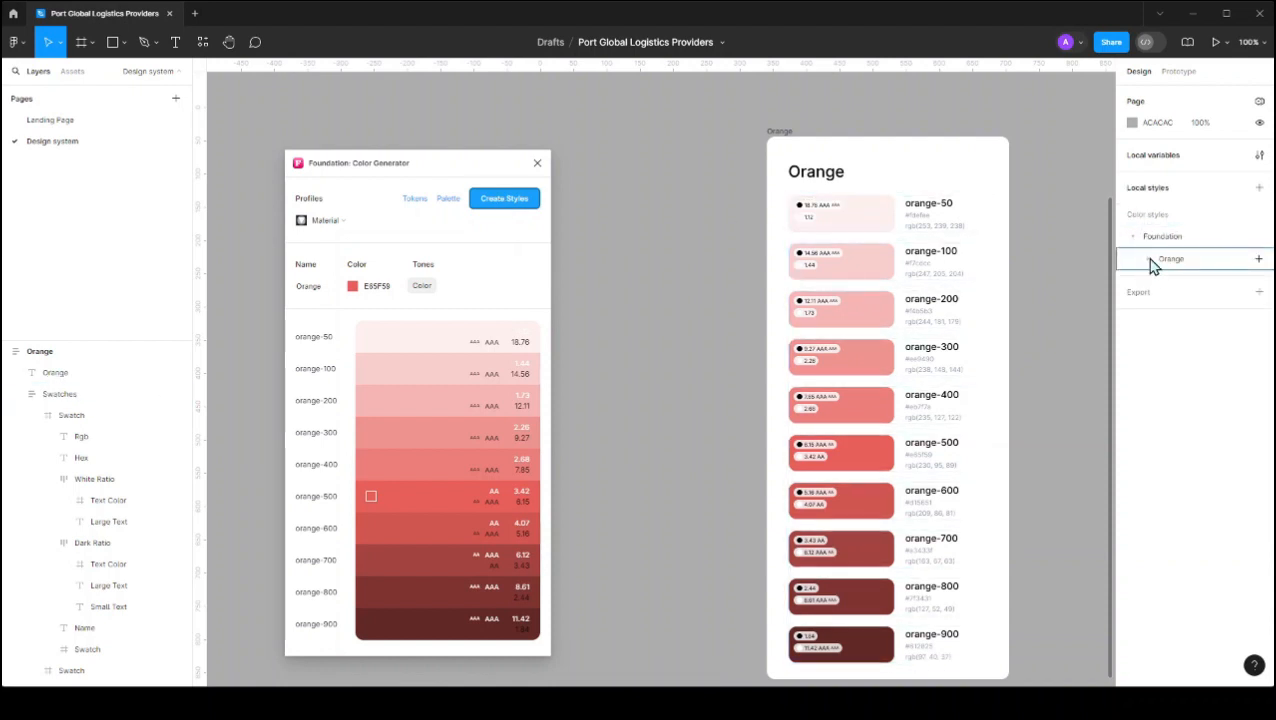
click(1149, 261)
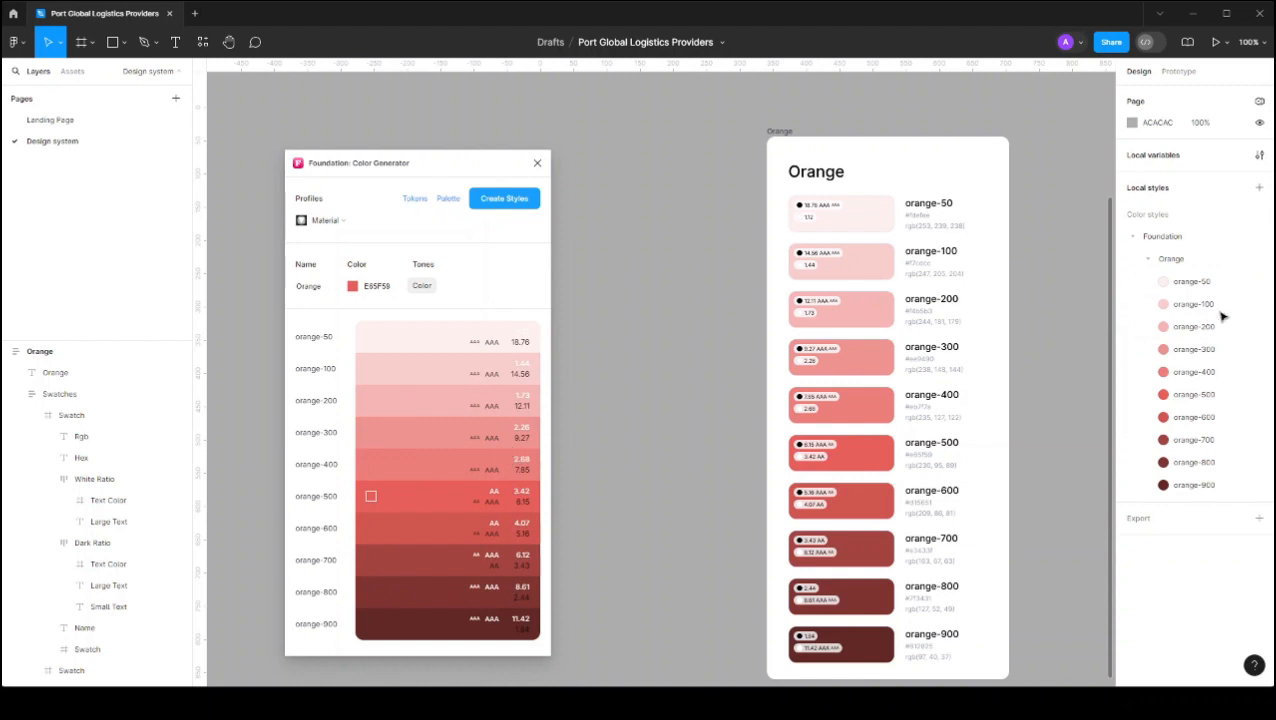
click(1148, 261)
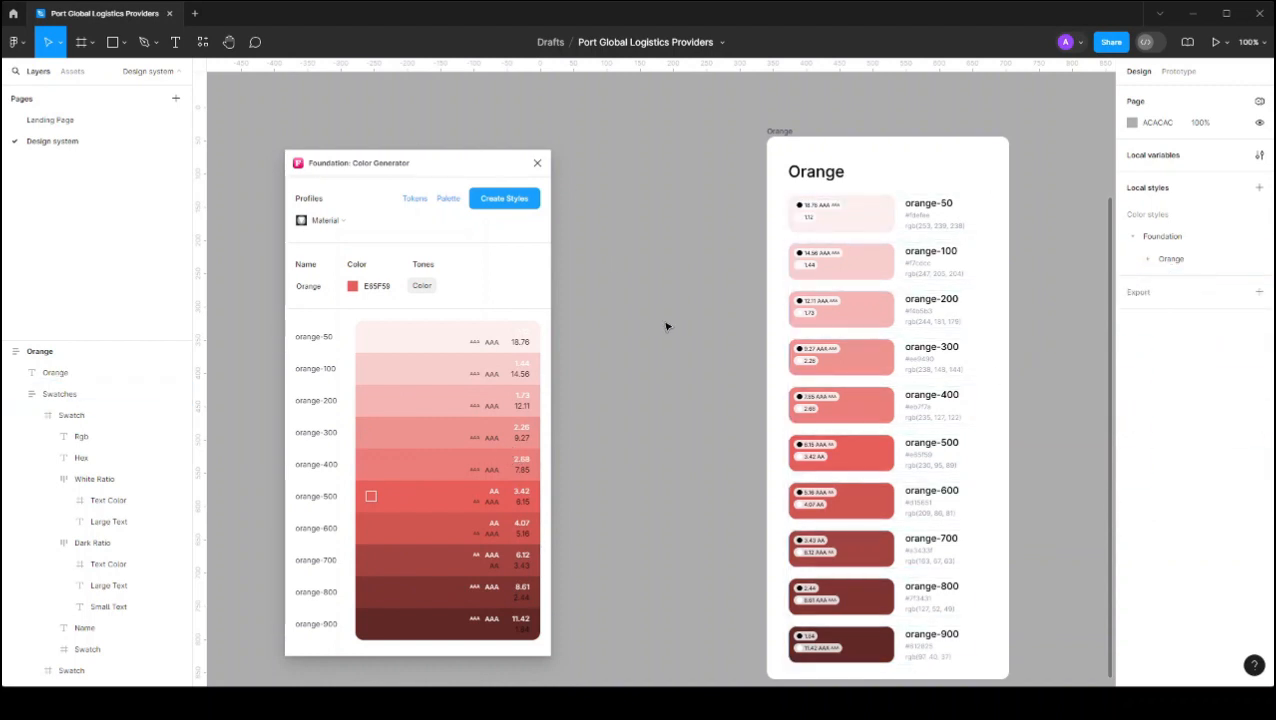
Step: Copy the dark blue swatch's fill code 12296C and apply it as the generator's base colour
scroll(666, 325, up, 5)
click(886, 176)
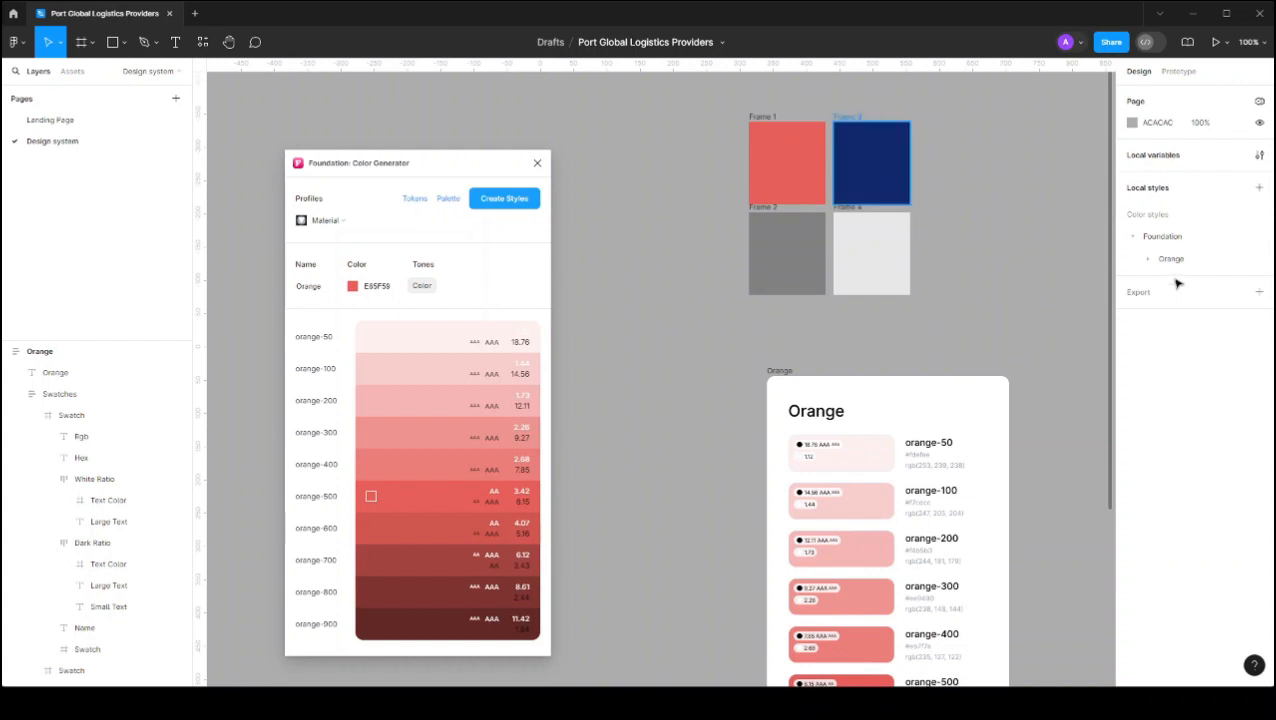
click(1166, 390)
key(ctrl+c)
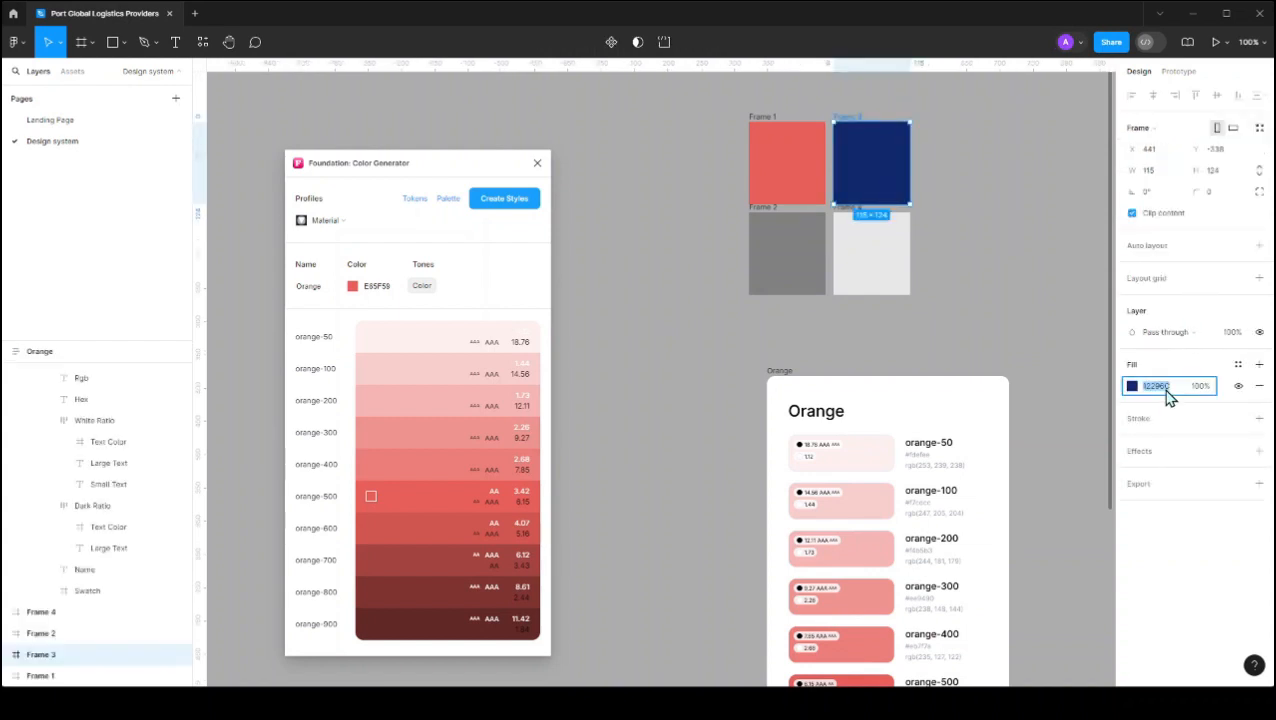
click(398, 286)
key(ctrl+v)
click(419, 287)
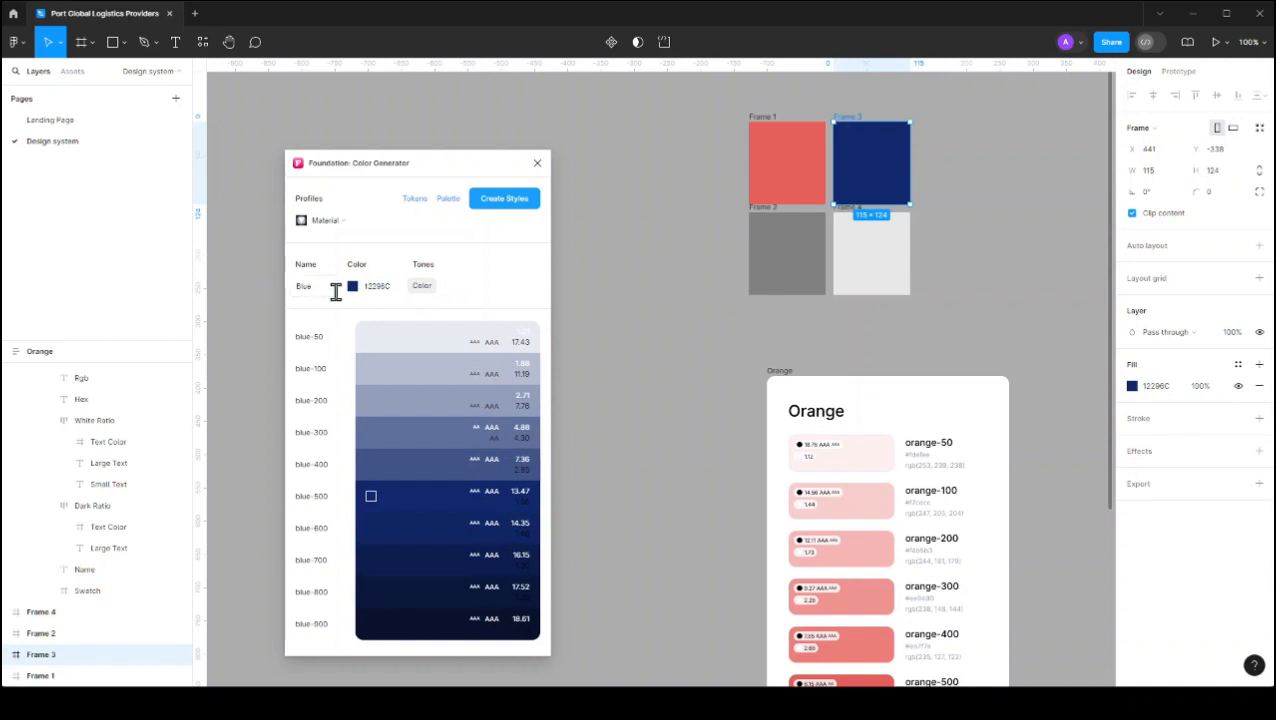
Step: Generate the Blue palette on the canvas and create colour styles from its tones
click(448, 199)
click(490, 205)
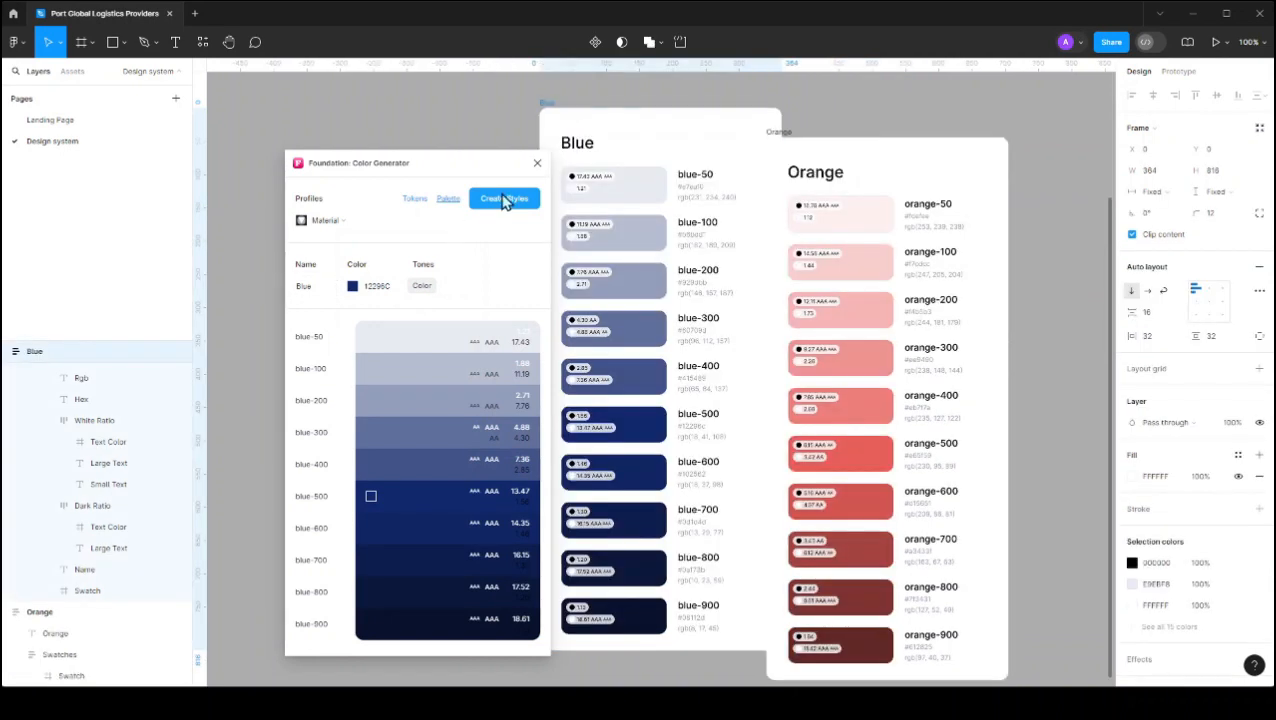
click(505, 200)
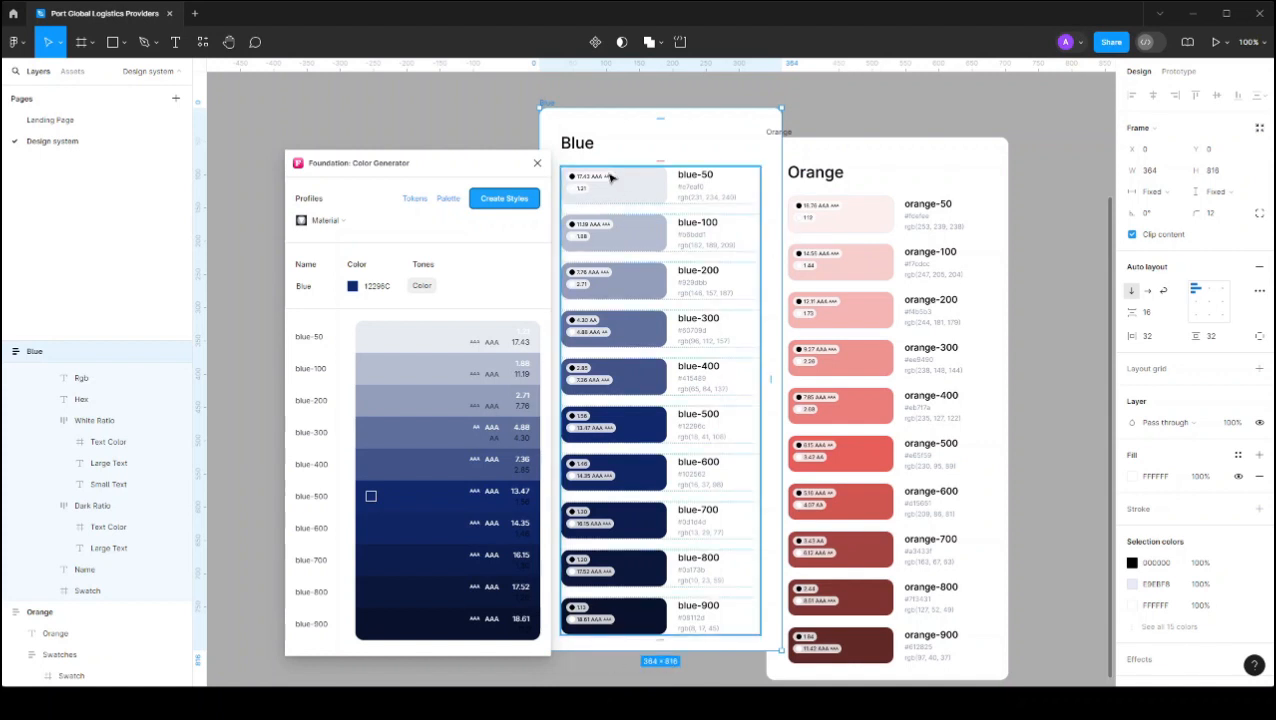
Step: Place the Blue palette to the right of the Orange one with their tops aligned, and shift both palettes further right
scroll(775, 484, down, 5)
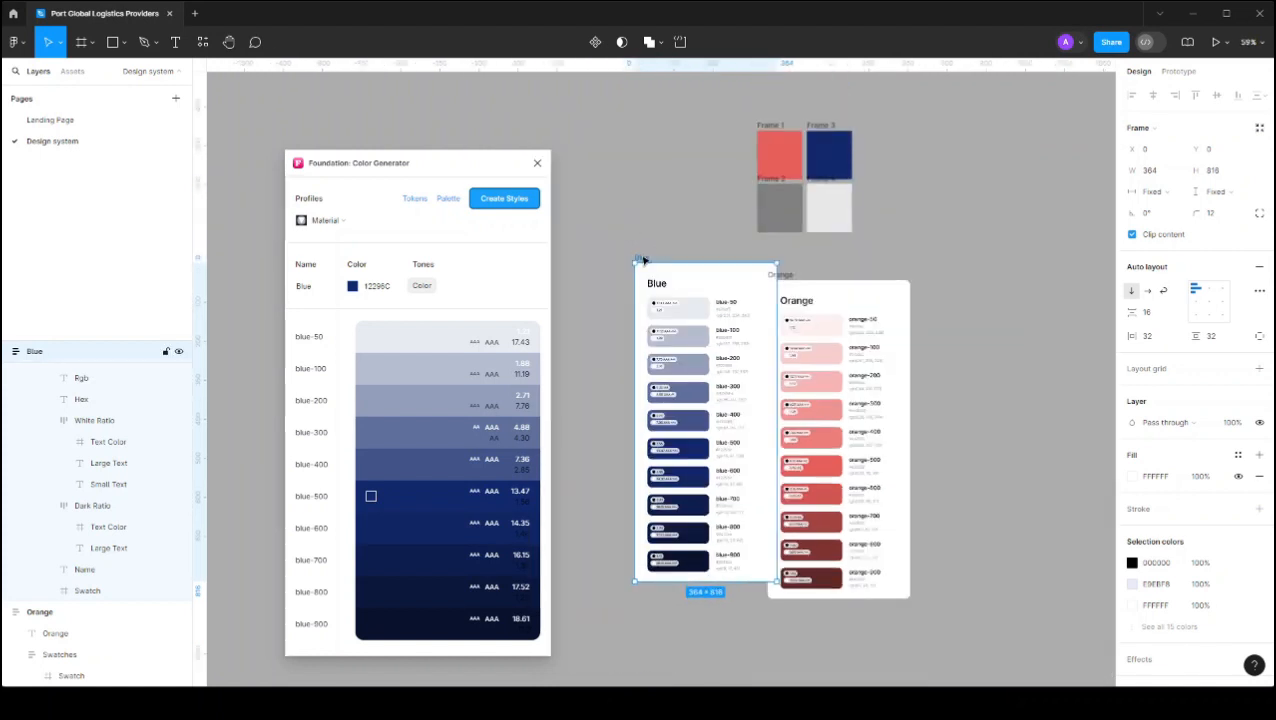
drag(940, 297, 983, 302)
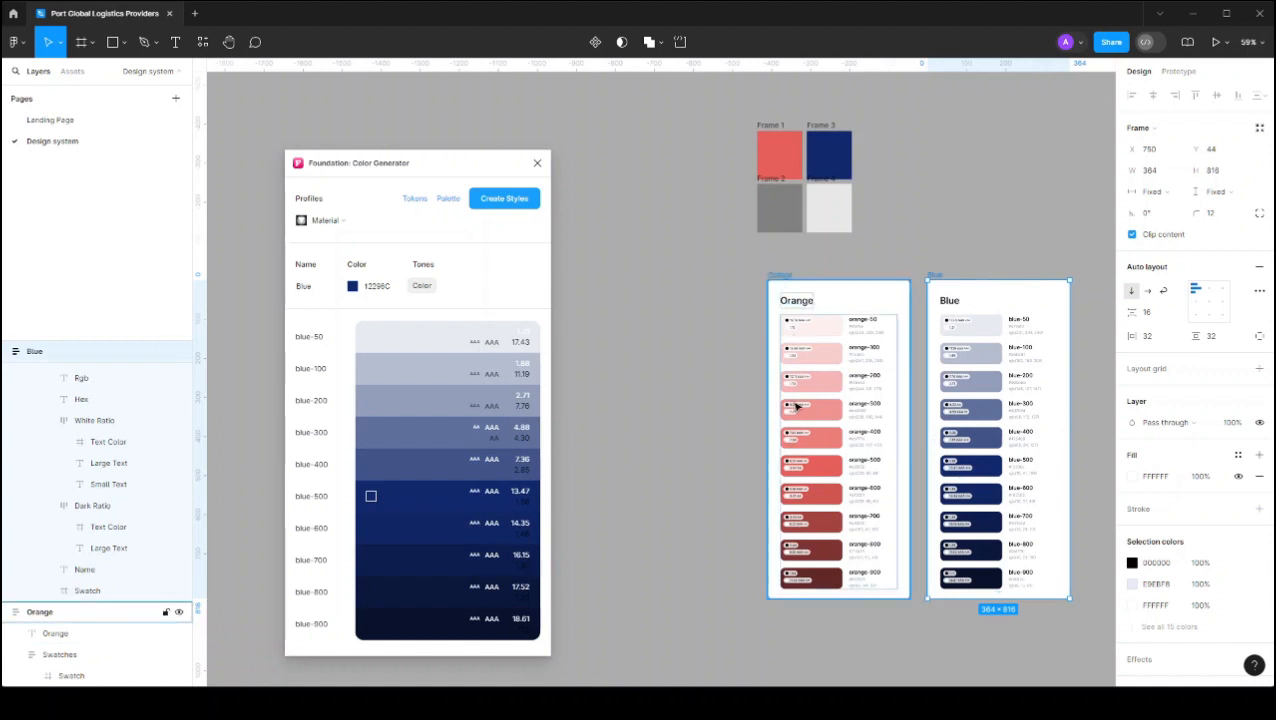
shift+click(914, 408)
drag(1011, 406, 1075, 406)
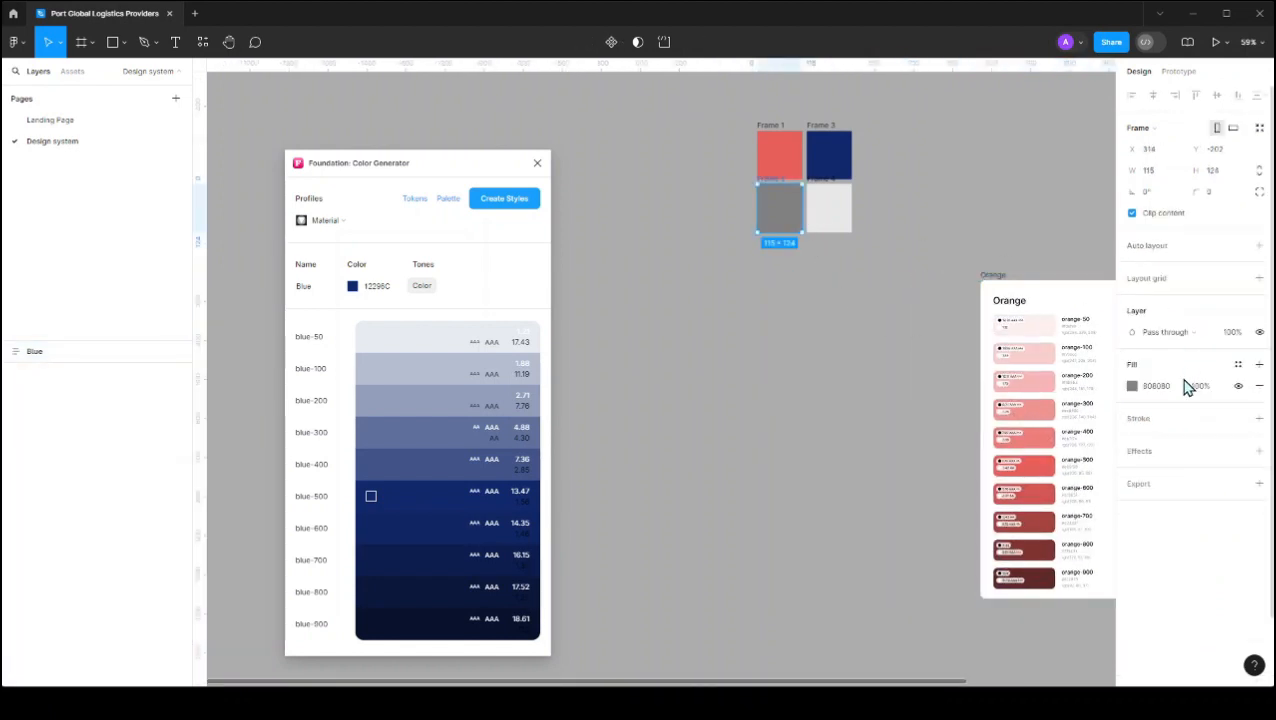
Step: Check the text fill of the Shipping Details heading on the Landing Page, closing the colour generator
click(1176, 392)
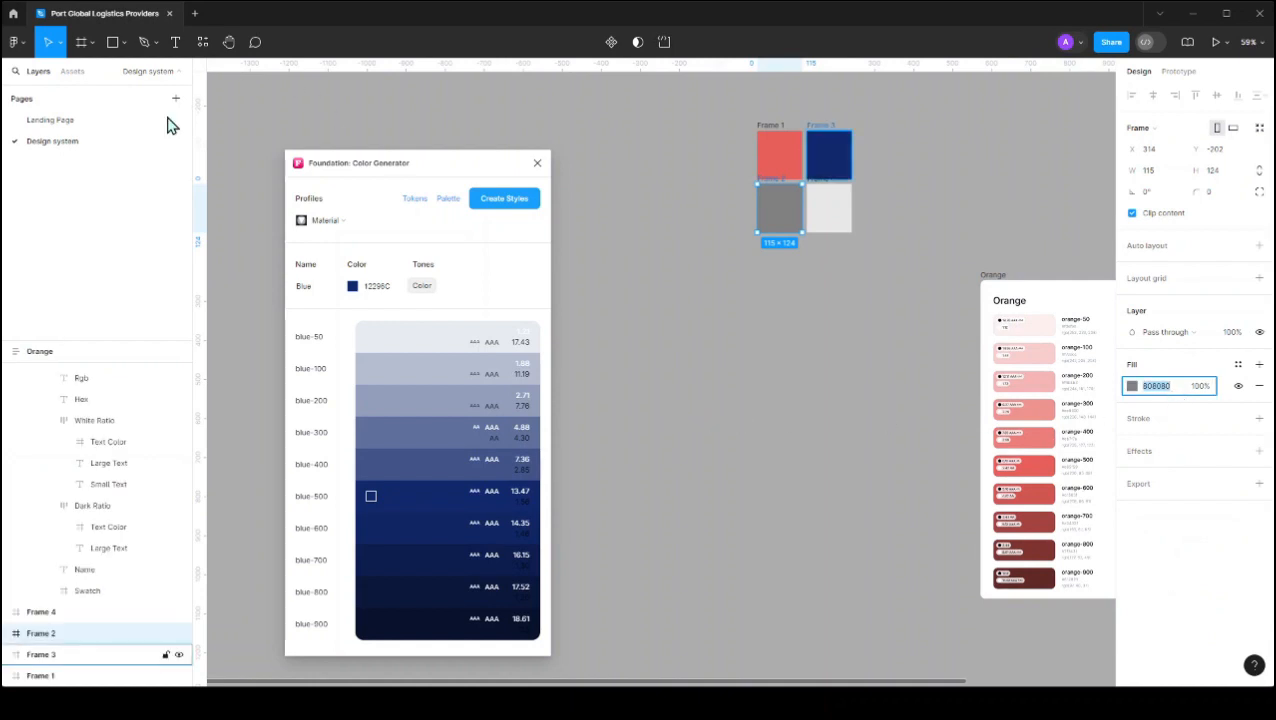
click(89, 120)
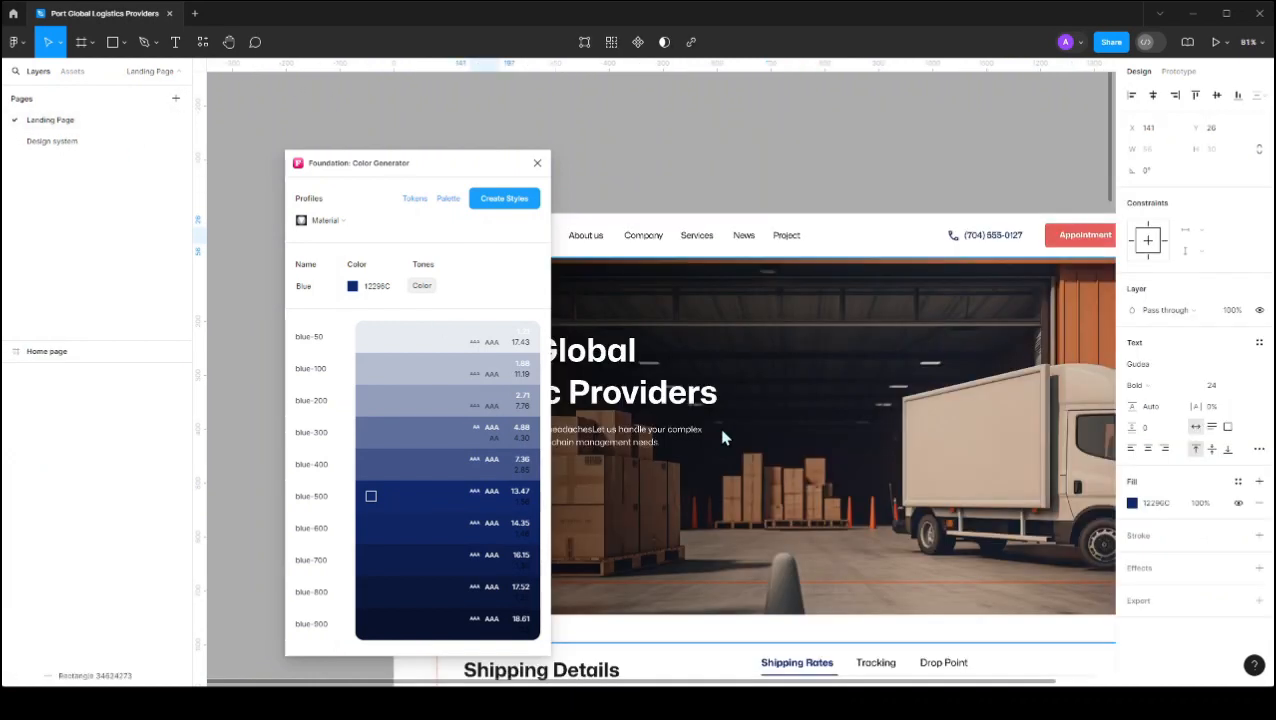
scroll(755, 441, down, 3)
drag(418, 162, 250, 166)
scroll(678, 323, down, 3)
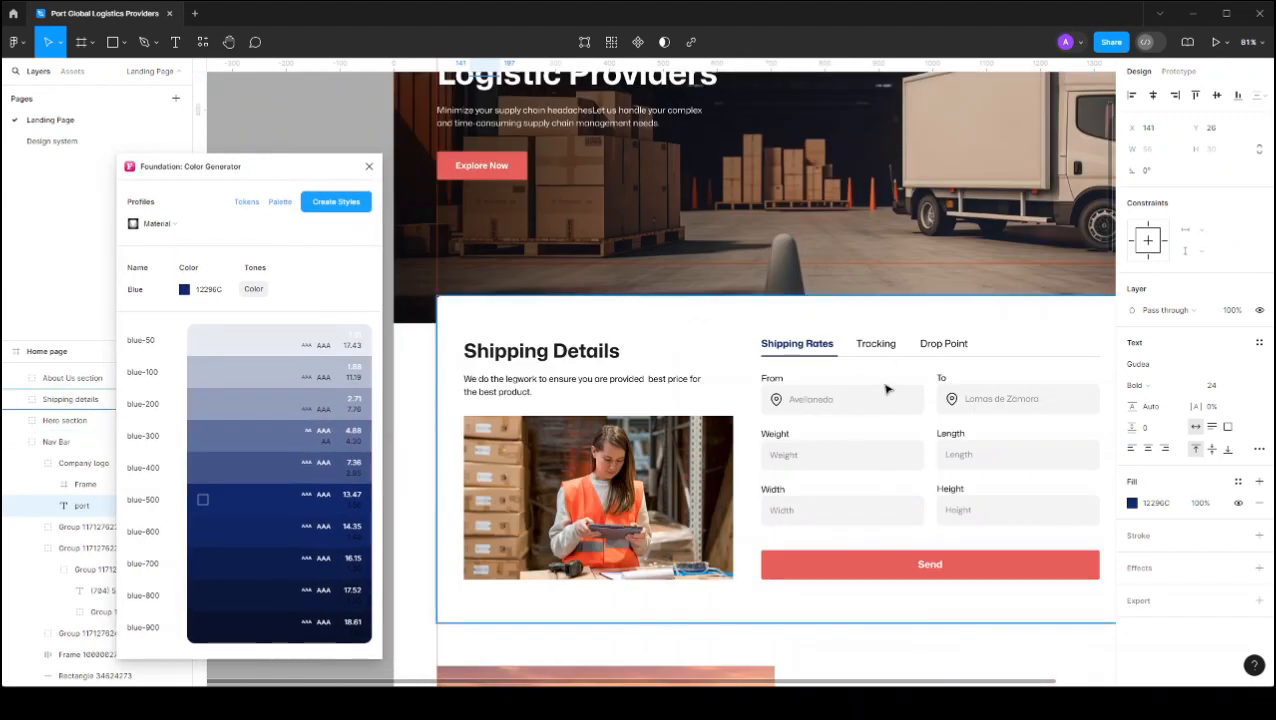
scroll(563, 383, right, 3)
scroll(563, 383, left, 2)
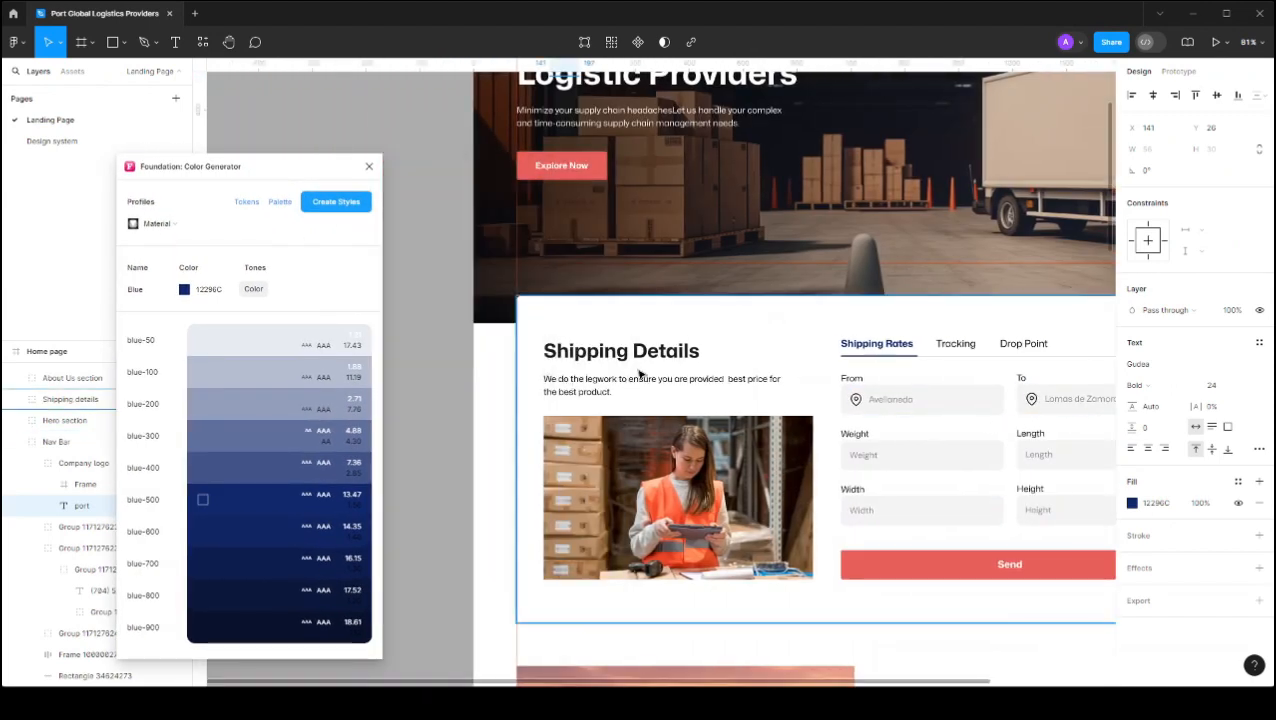
scroll(700, 370, up, 5)
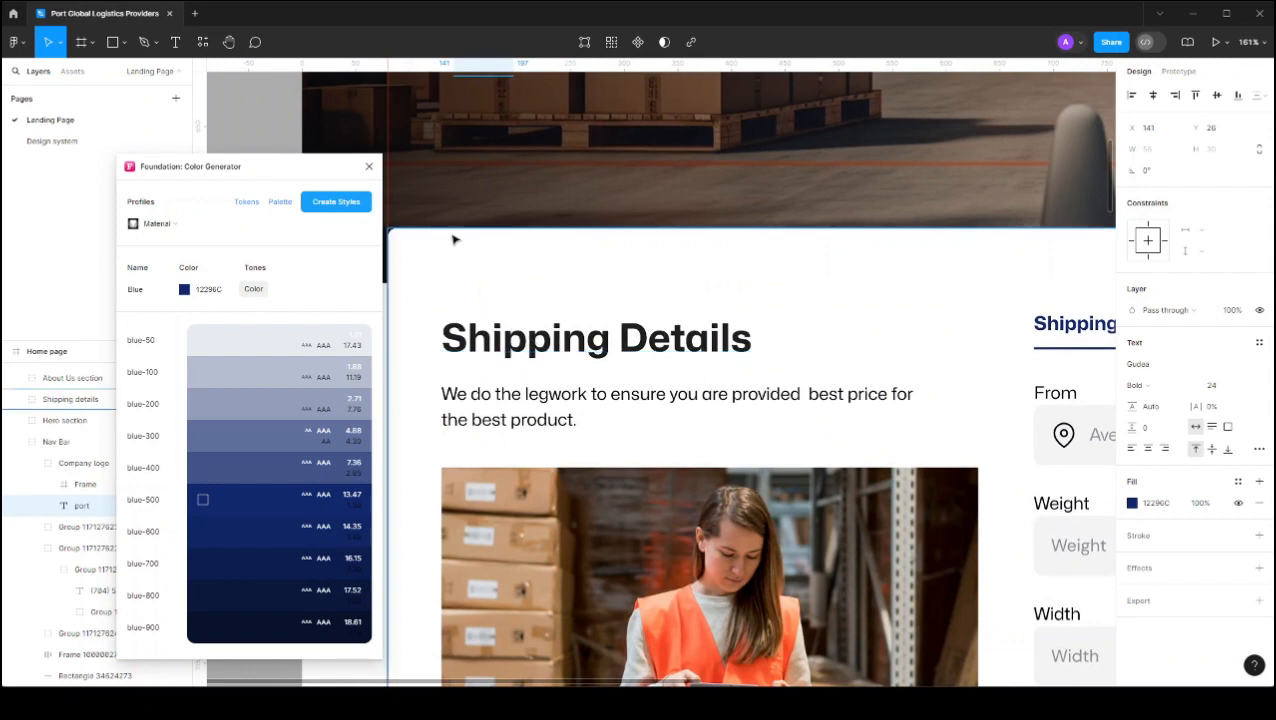
click(369, 168)
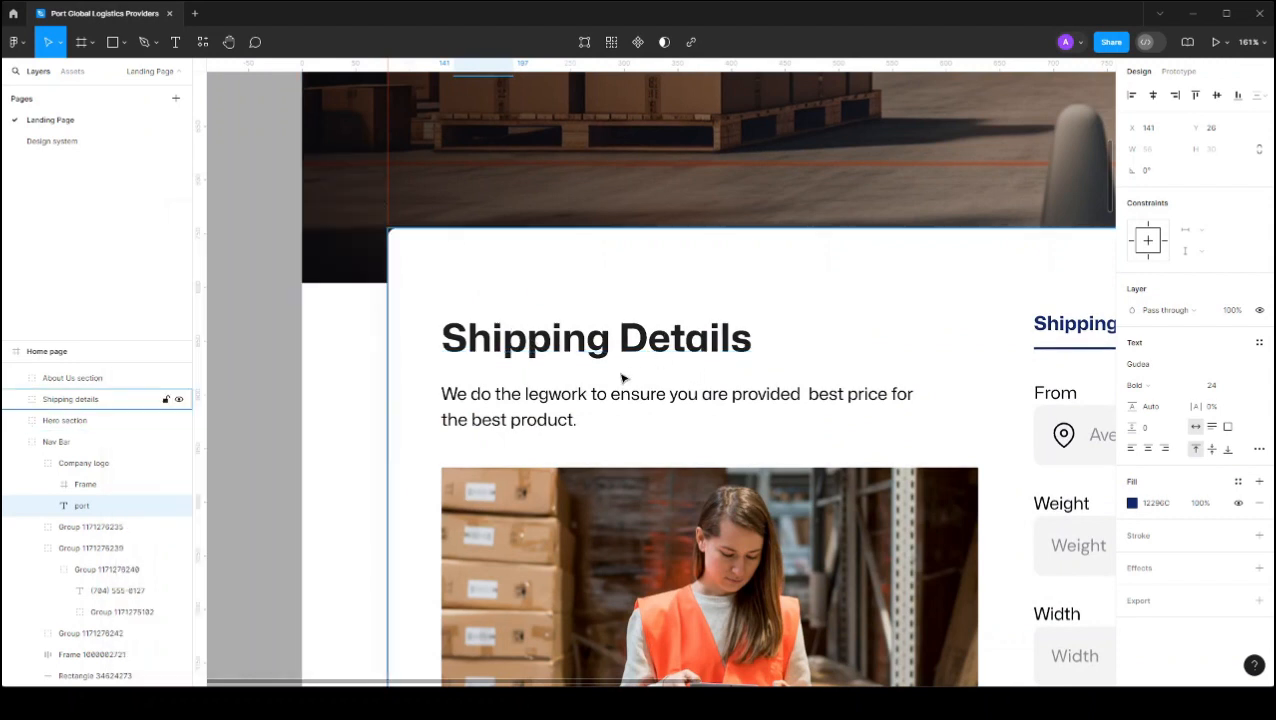
click(670, 348)
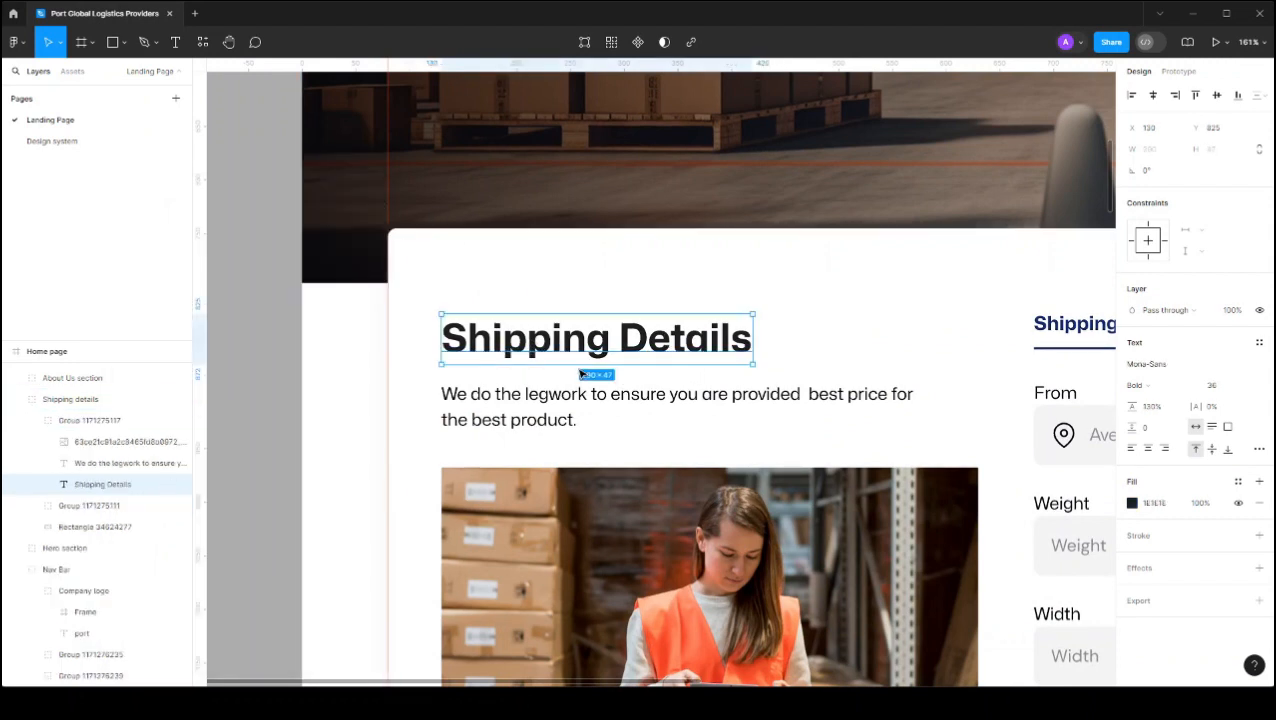
Step: Examine the colours of the From input field and its placeholder, and review the remaining landing page sections
scroll(580, 373, down, 3)
scroll(615, 382, right, 5)
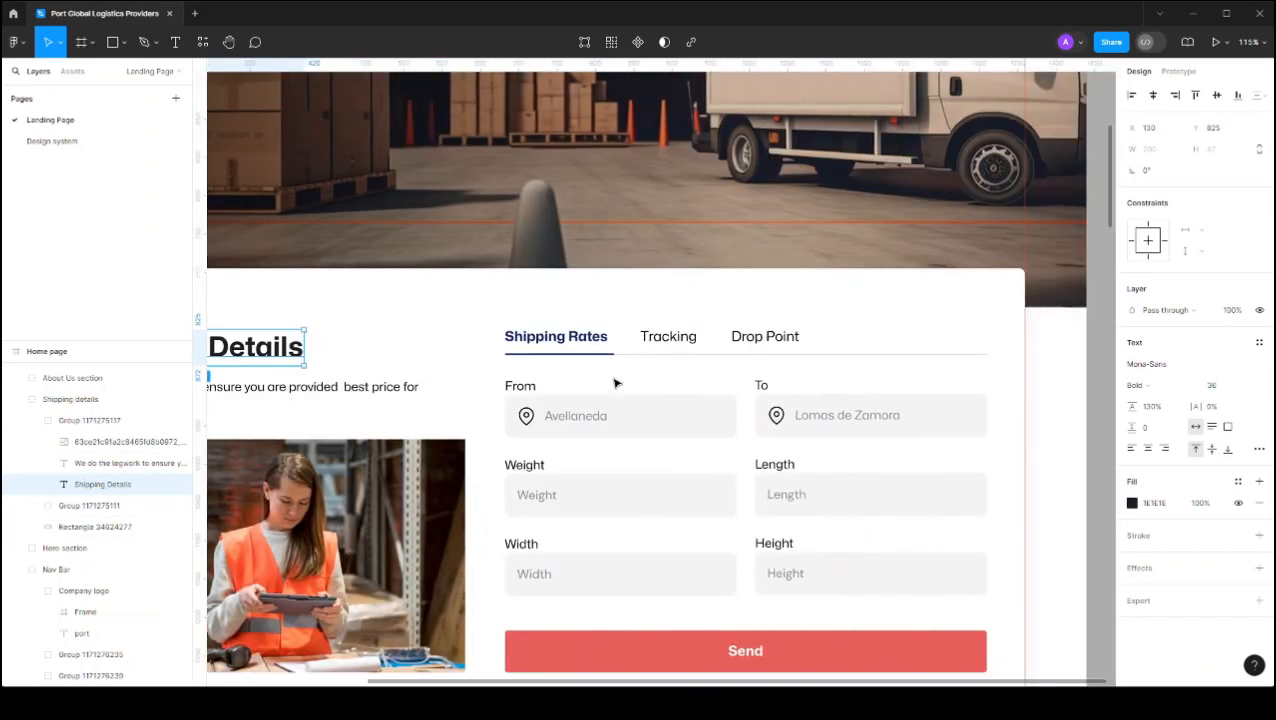
scroll(640, 420, up, 5)
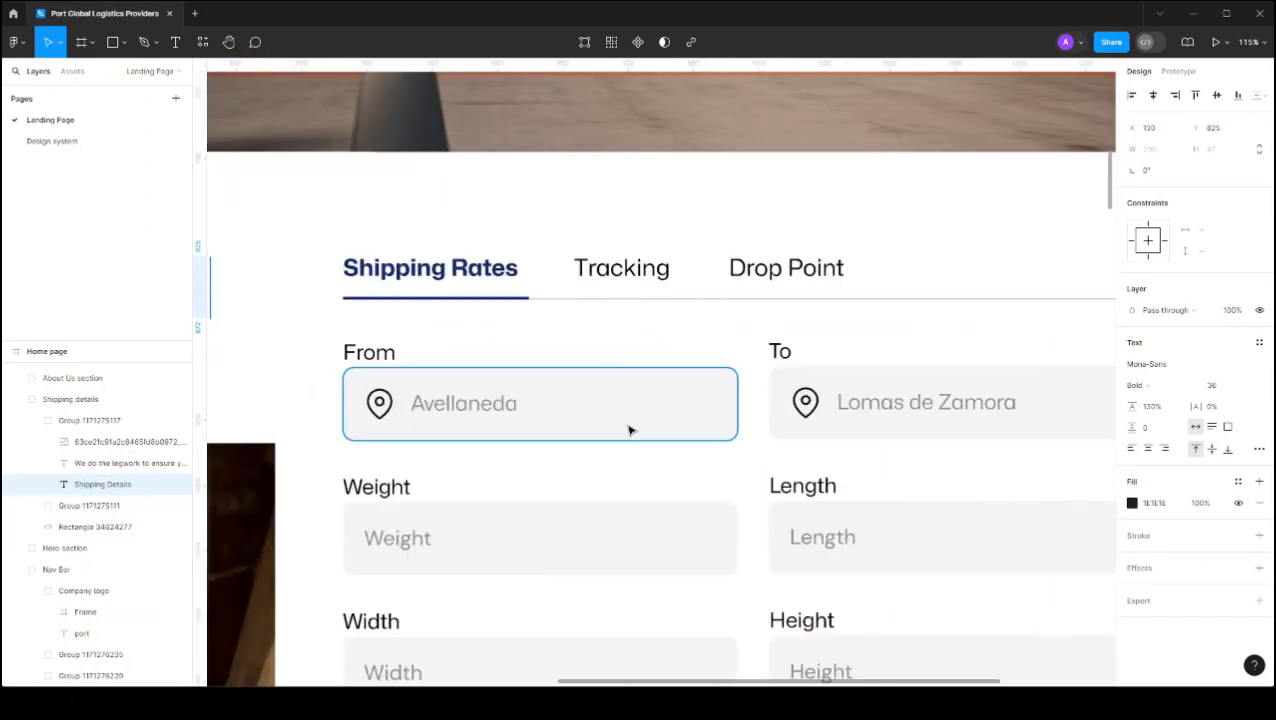
ctrl+click(550, 407)
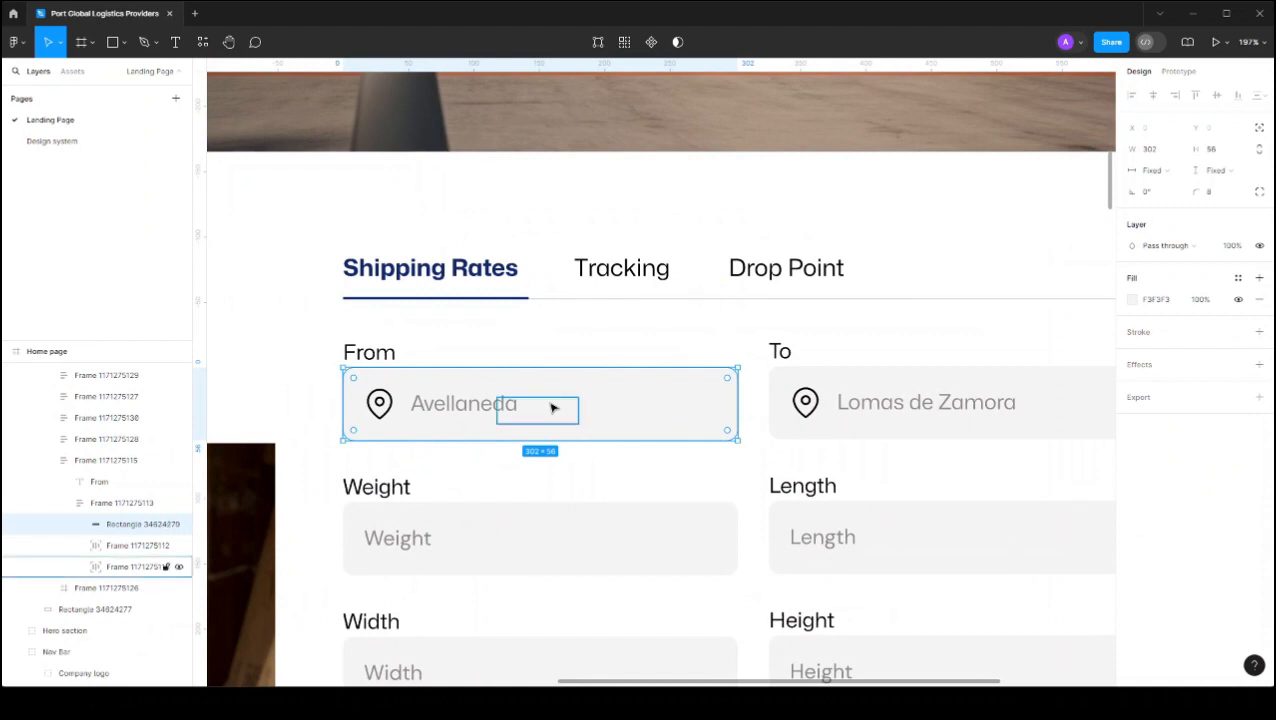
click(445, 403)
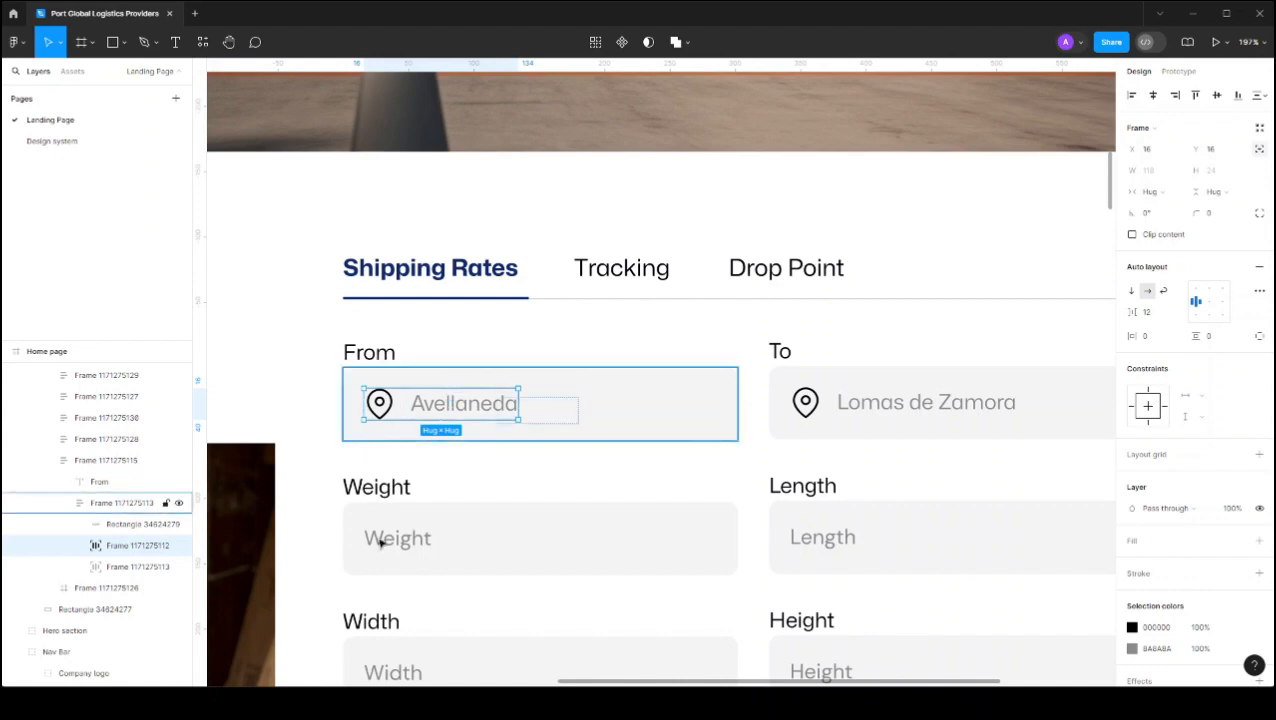
scroll(805, 557, down, 5)
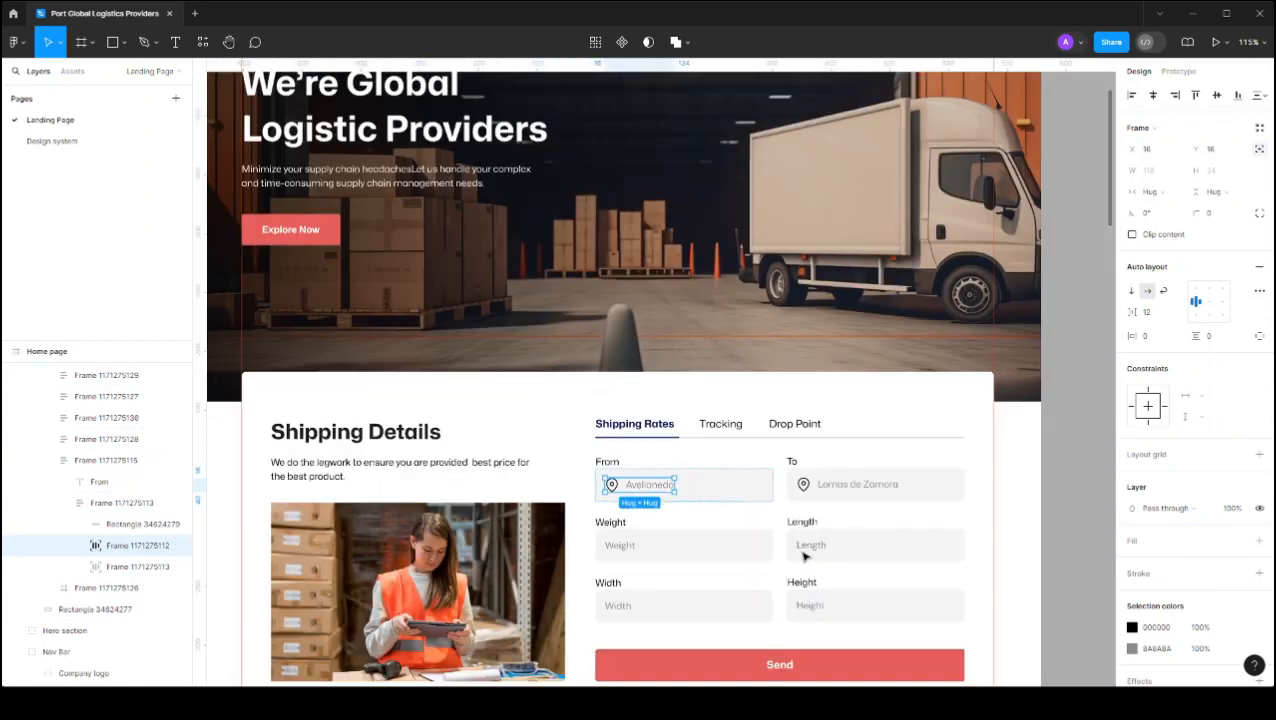
scroll(805, 557, down, 8)
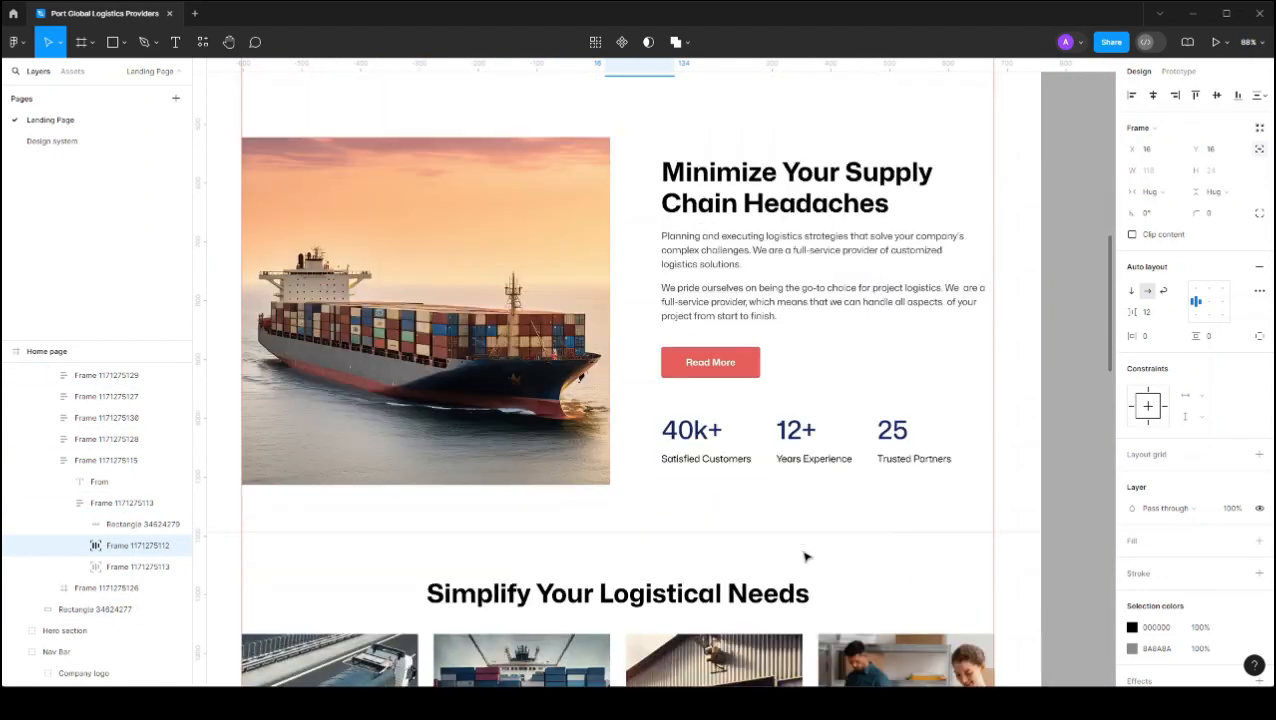
scroll(805, 557, down, 8)
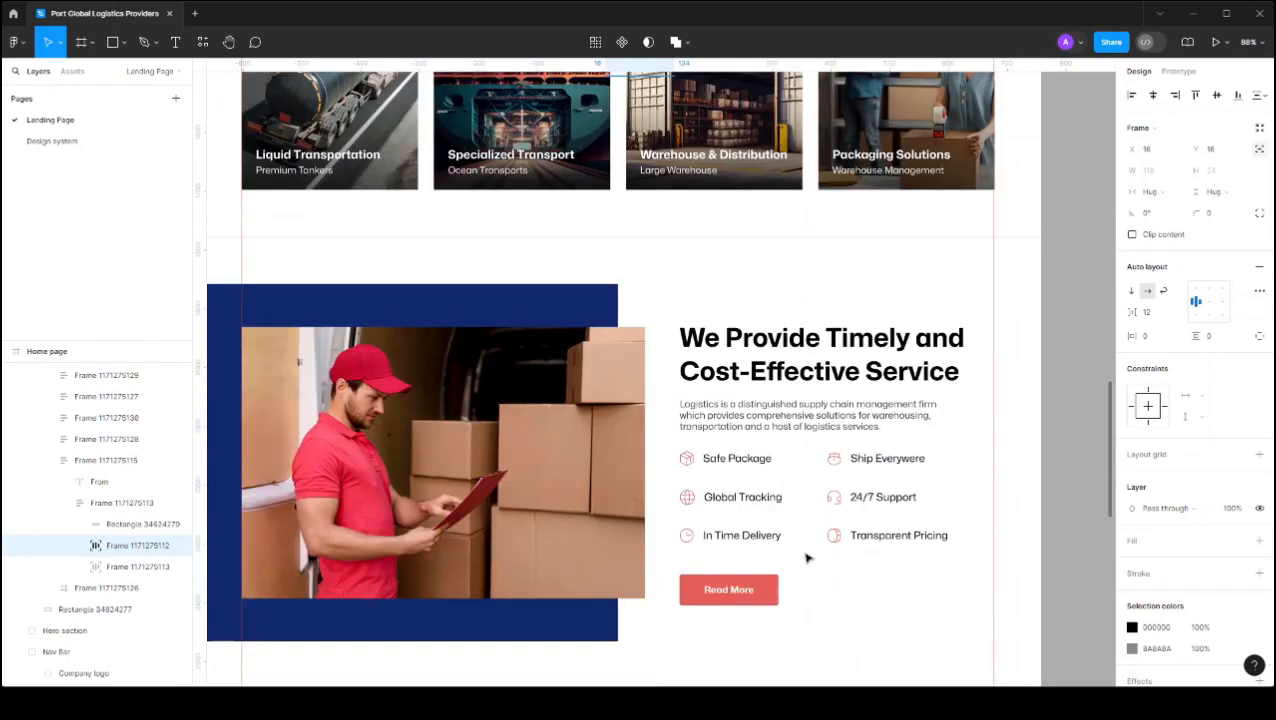
scroll(808, 557, down, 10)
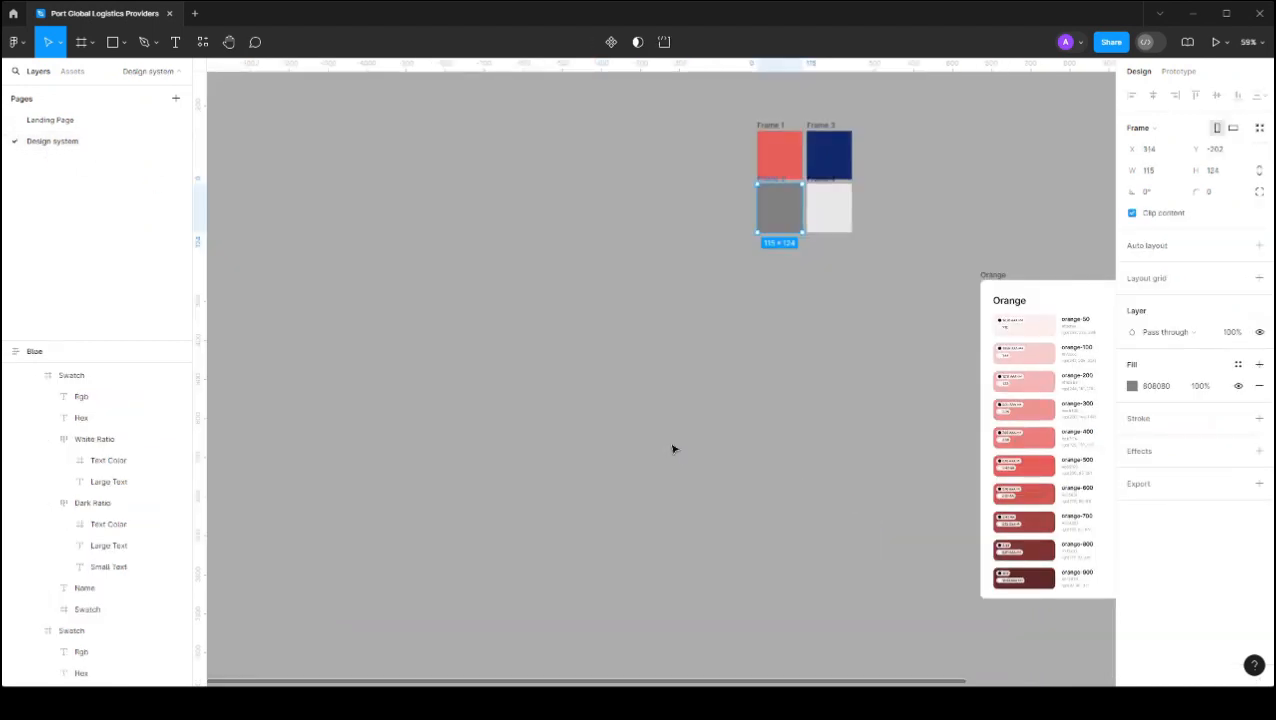
Step: Reopen Foundation: Color Generator on the Design system page with the Material profile
key(ctrl+slash)
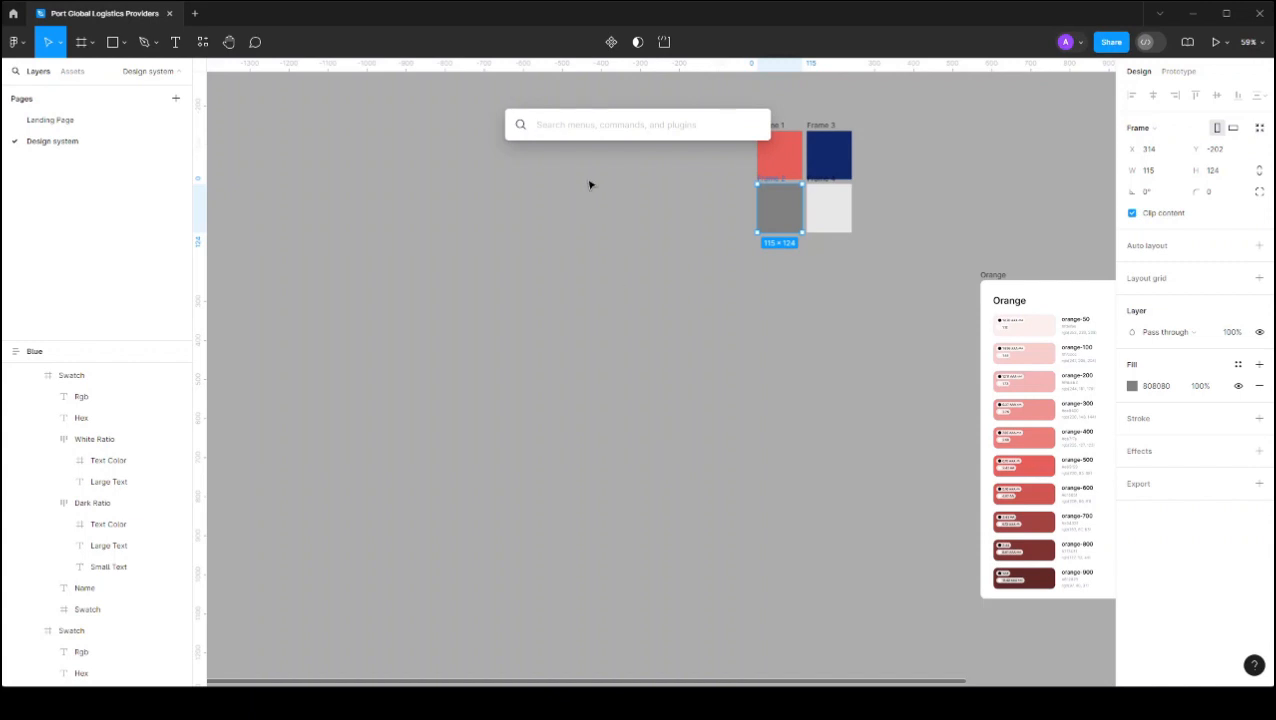
text(foun)
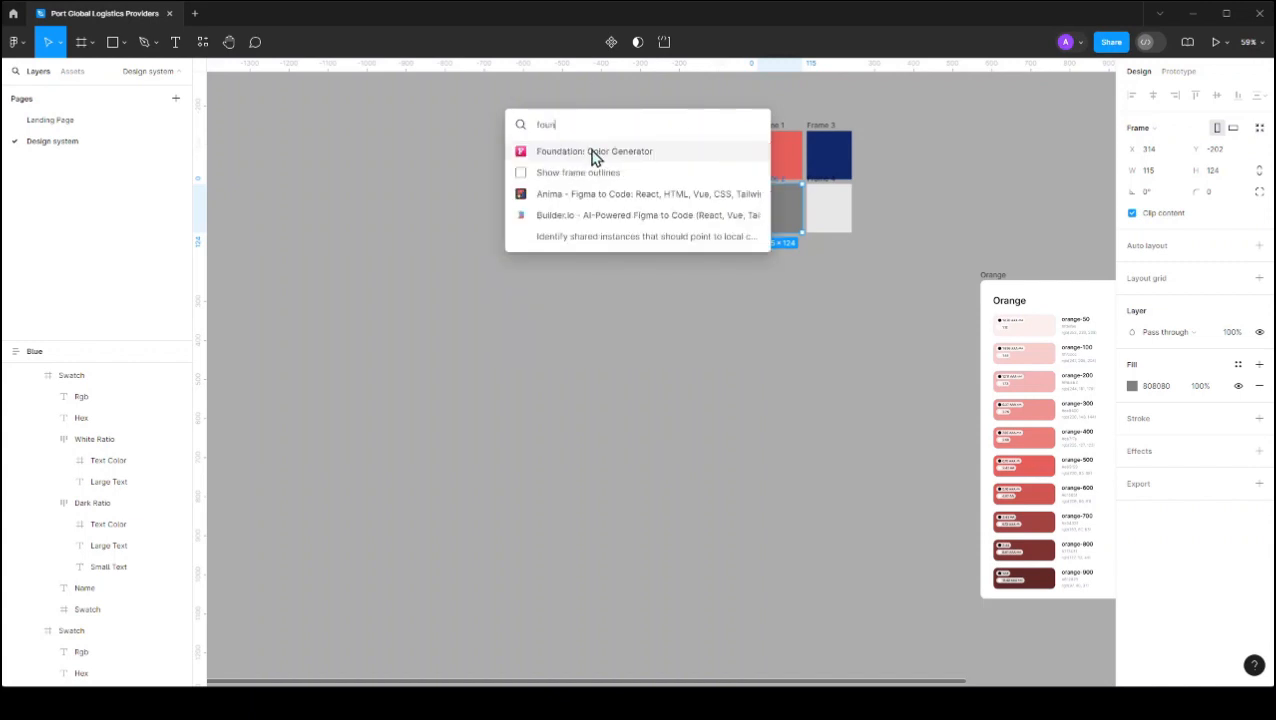
click(593, 155)
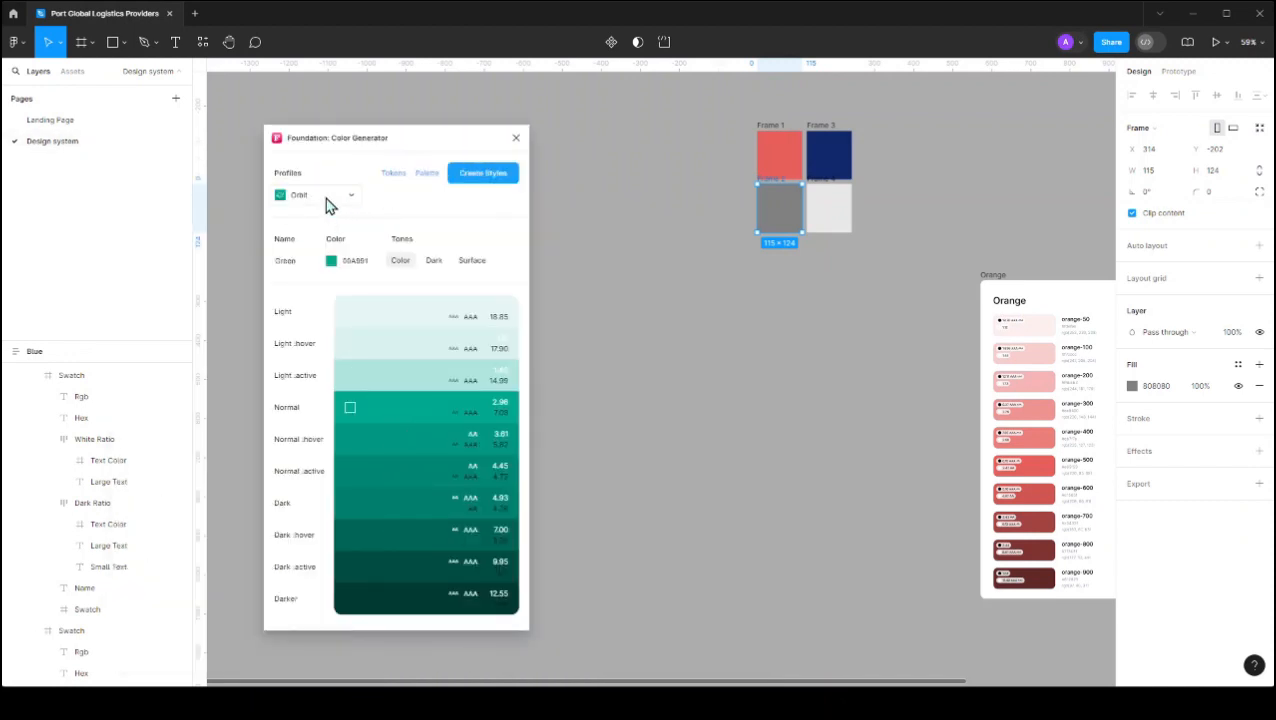
click(318, 196)
click(337, 247)
Step: Copy the grey swatch's fill code 808080 and apply it as the generator's base colour
click(359, 263)
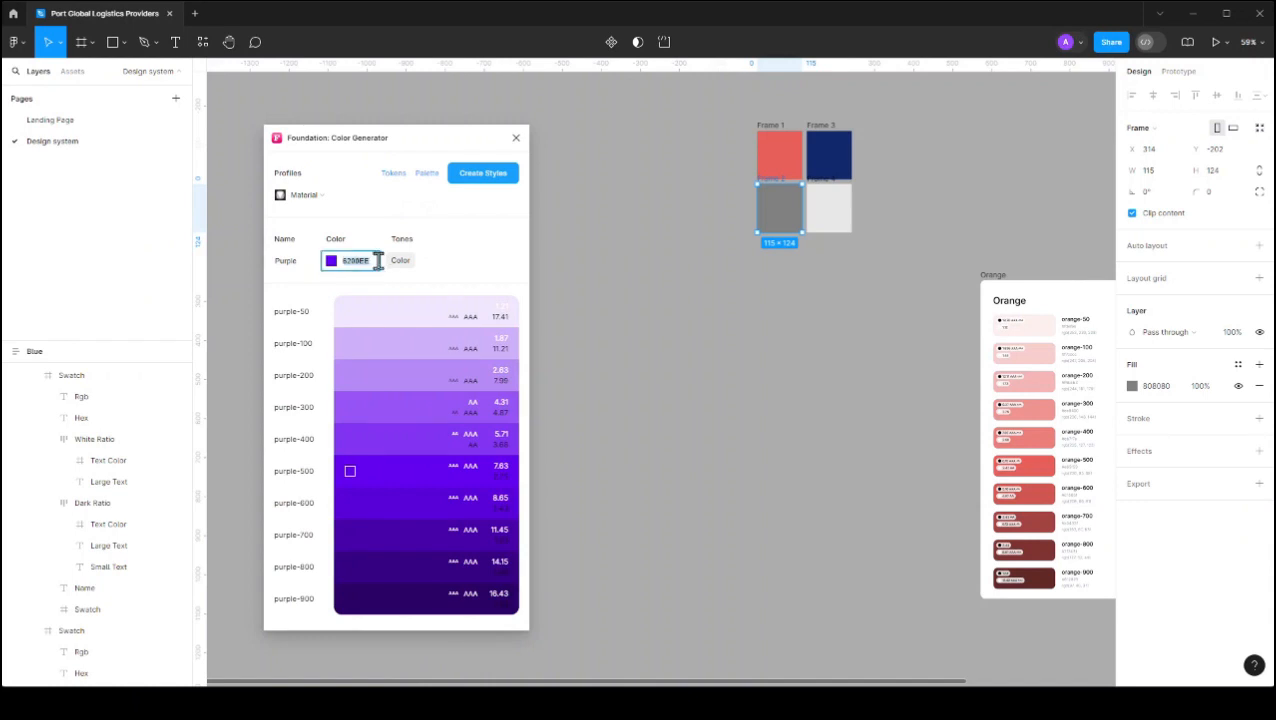
click(1162, 388)
key(ctrl+c)
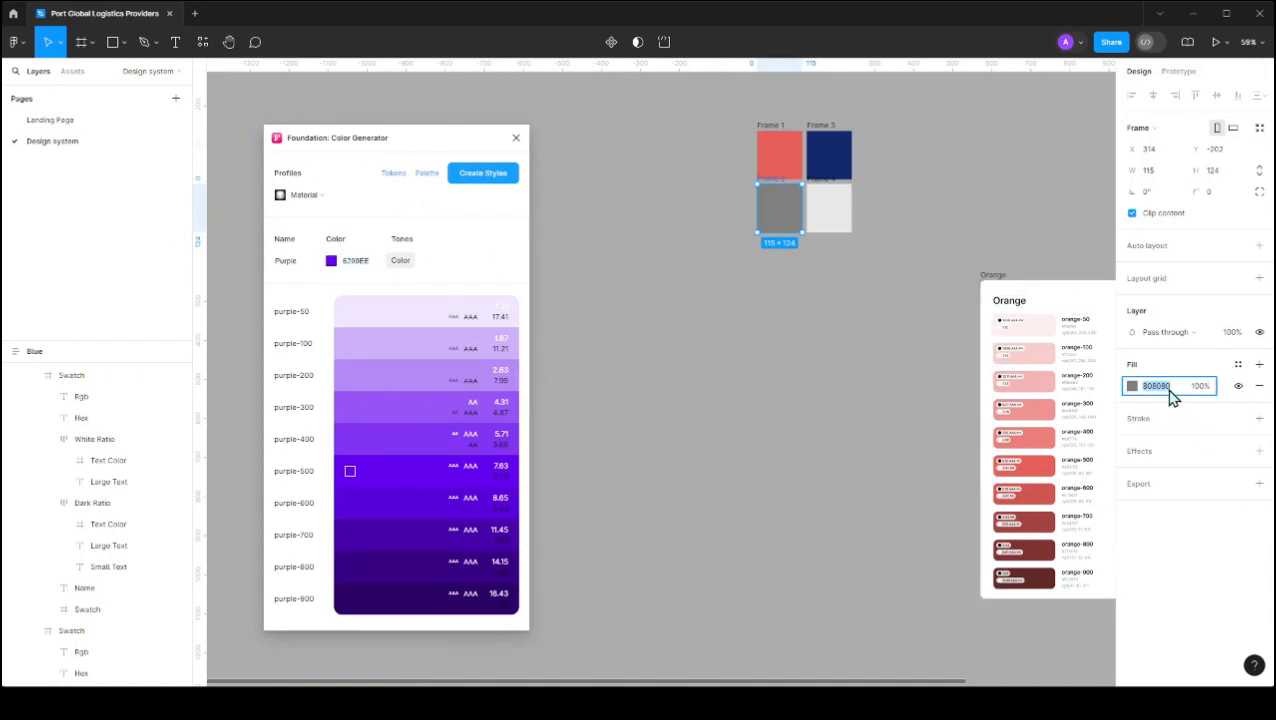
click(363, 264)
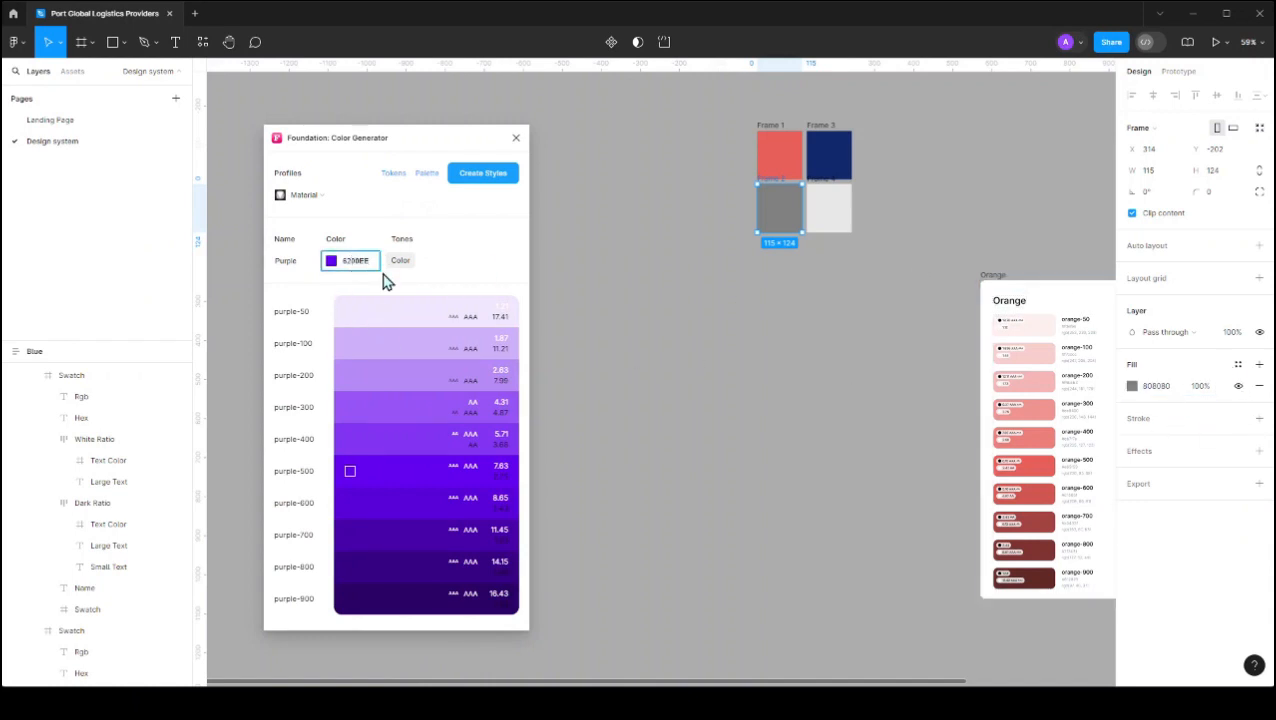
key(ctrl+v)
click(401, 265)
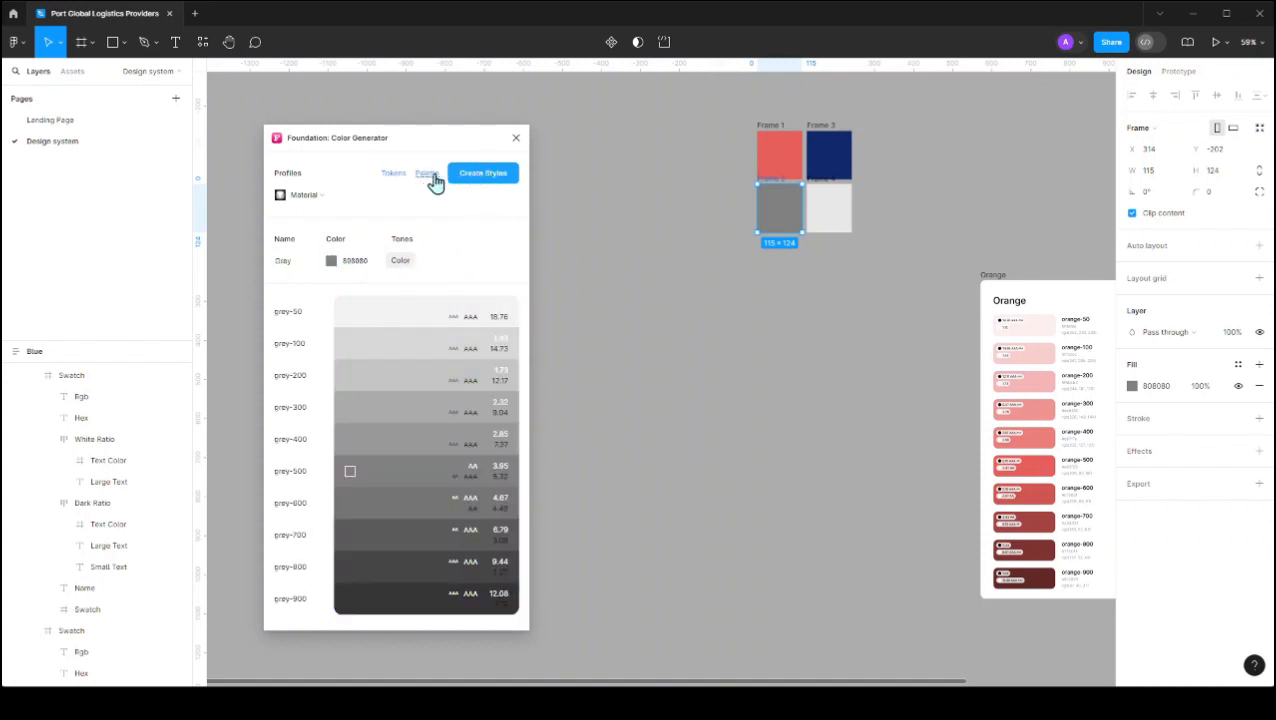
Step: Generate the Grey palette with colour styles for its tones, and inspect the Blue and Grey groups under Foundation
click(488, 176)
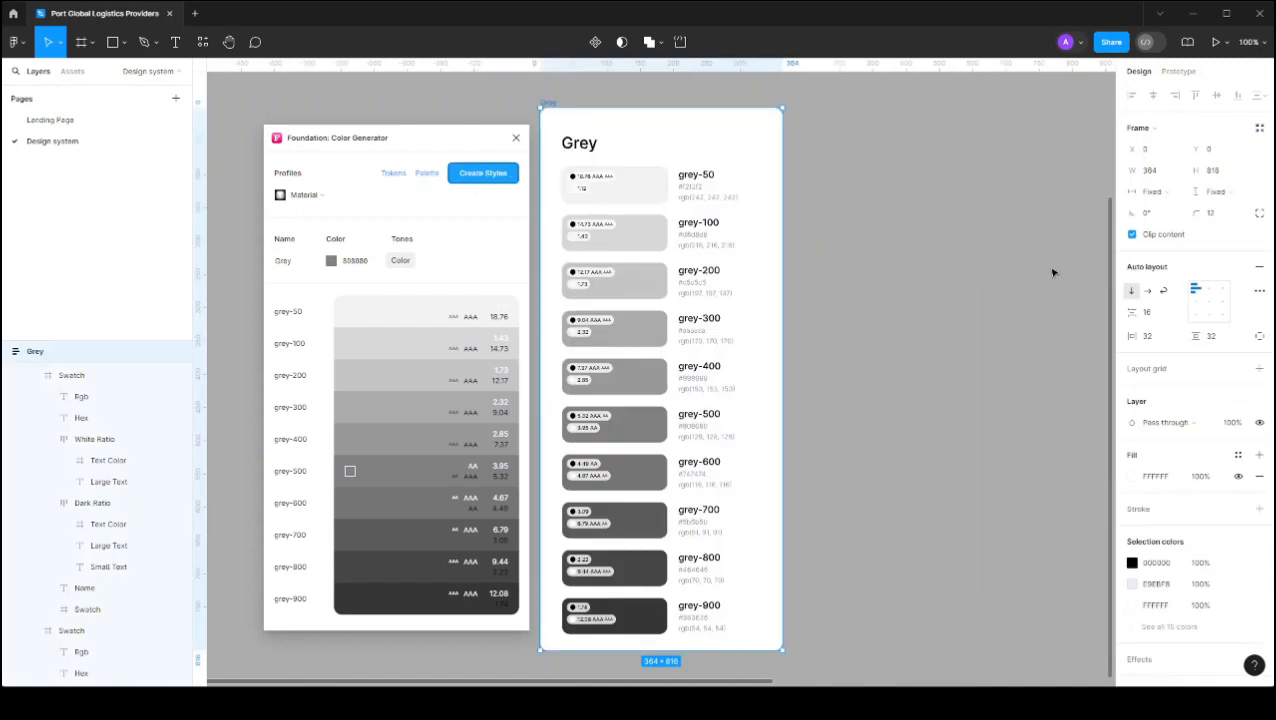
key(Escape)
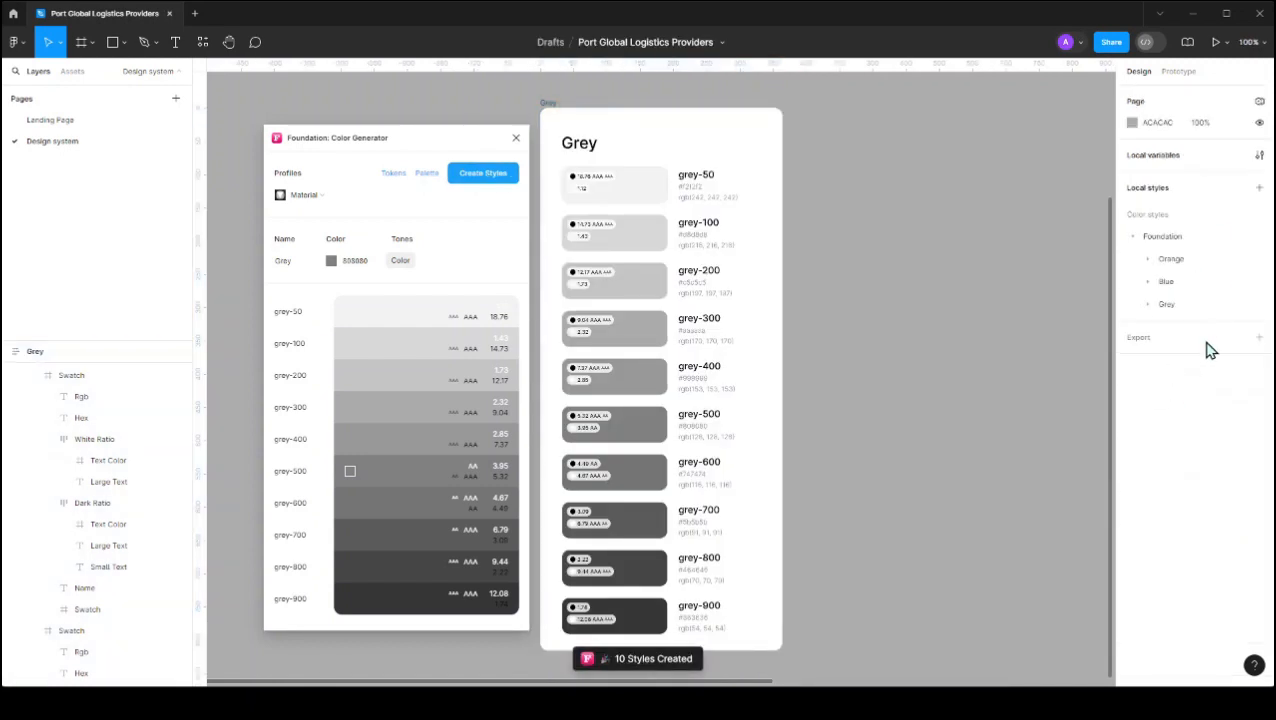
click(1148, 282)
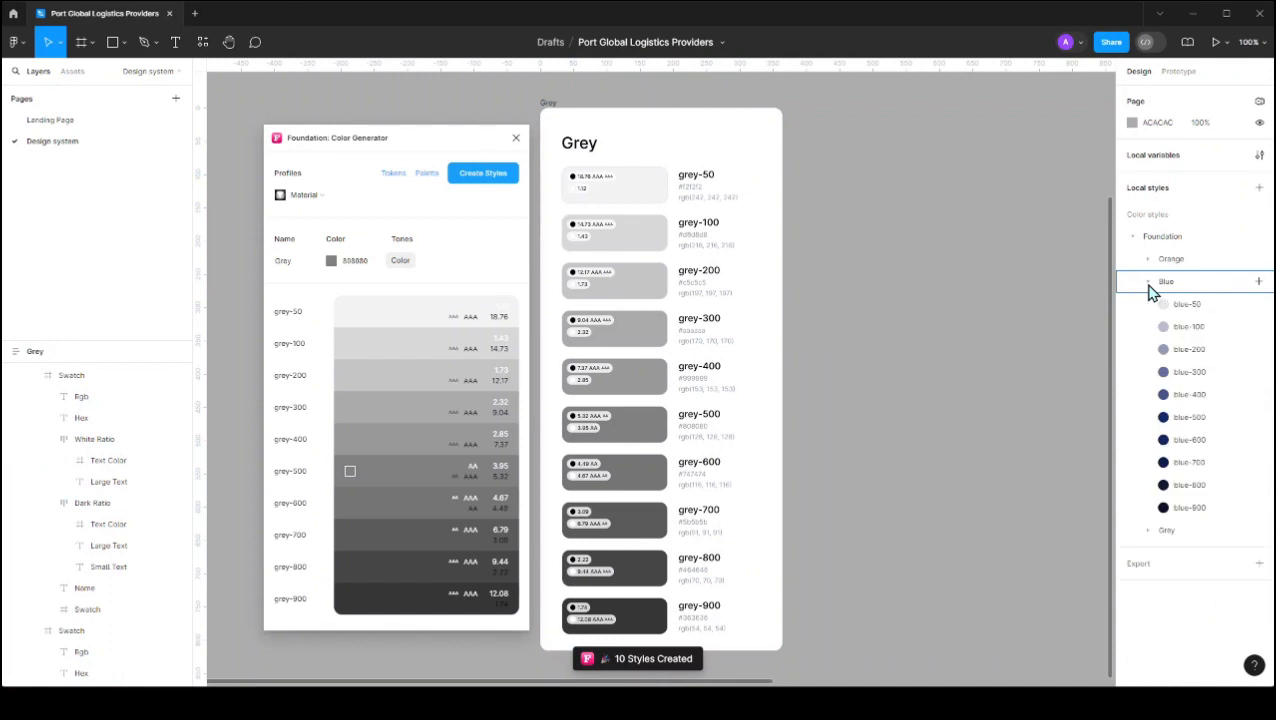
click(1148, 284)
click(1150, 306)
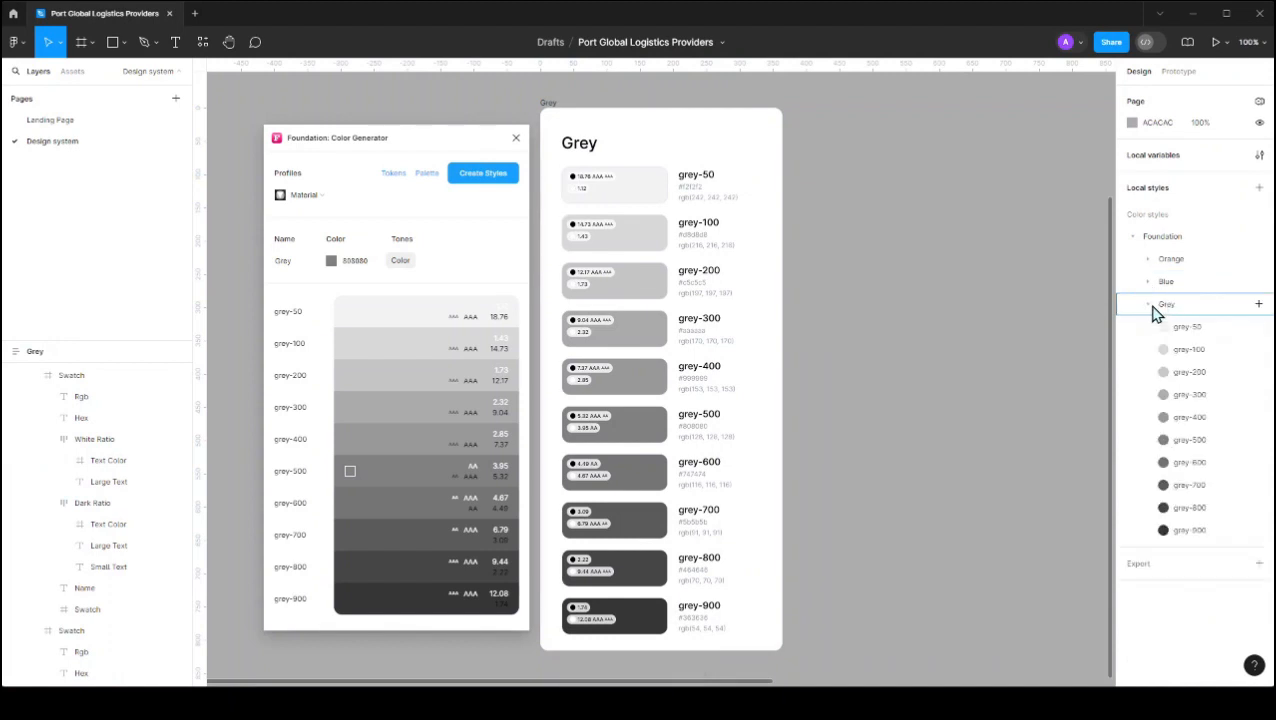
click(1150, 306)
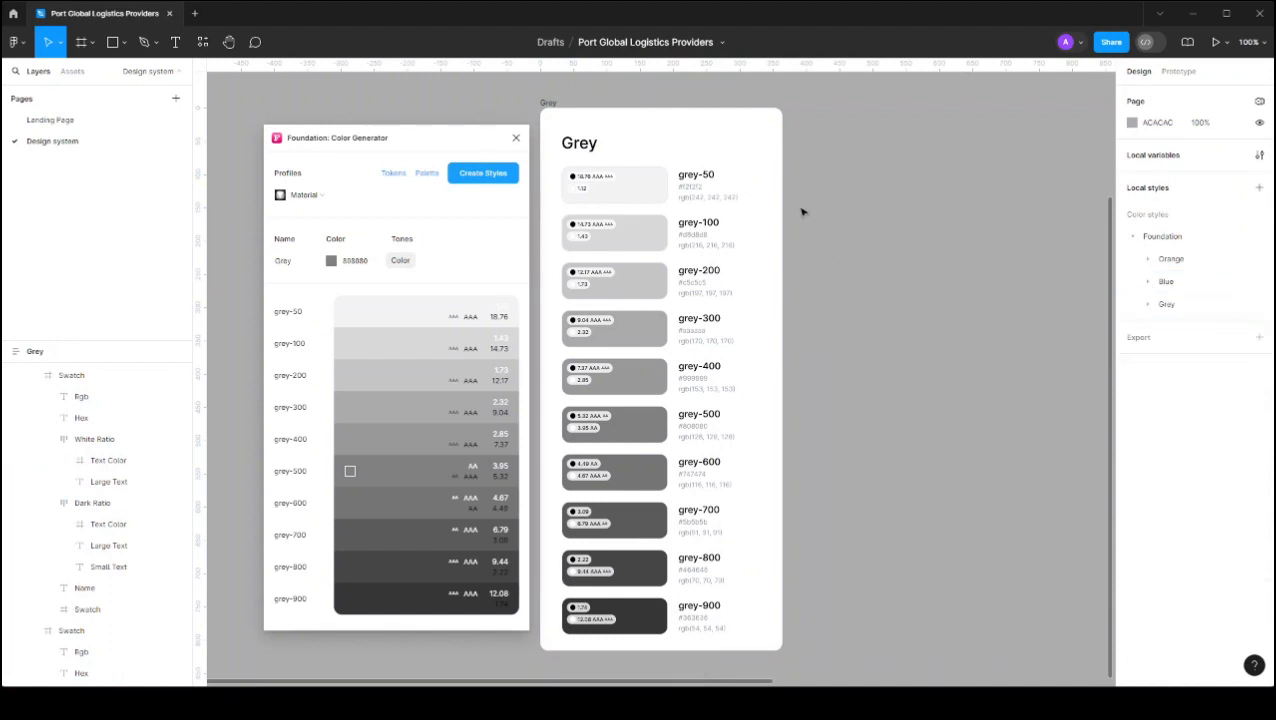
Step: Place the Grey palette to the right of the Blue one, at X 1704 and Y 44
scroll(883, 256, down, 3)
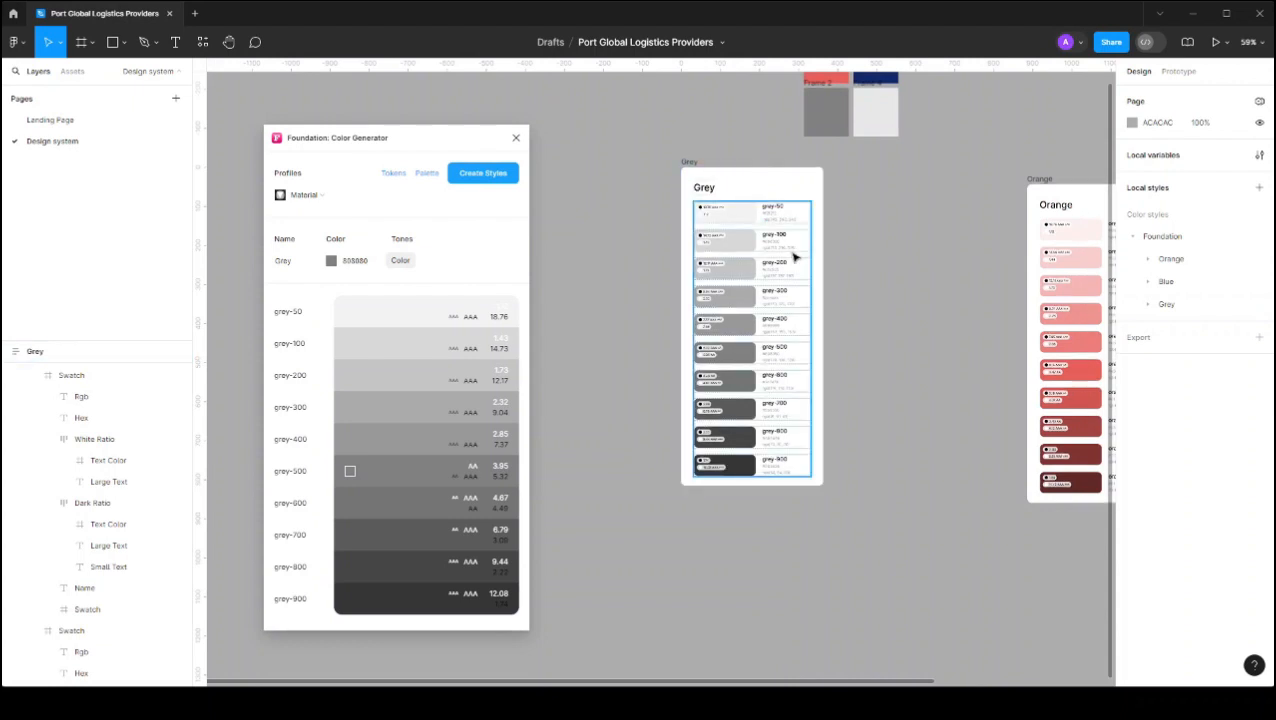
scroll(770, 260, up, 2)
click(690, 245)
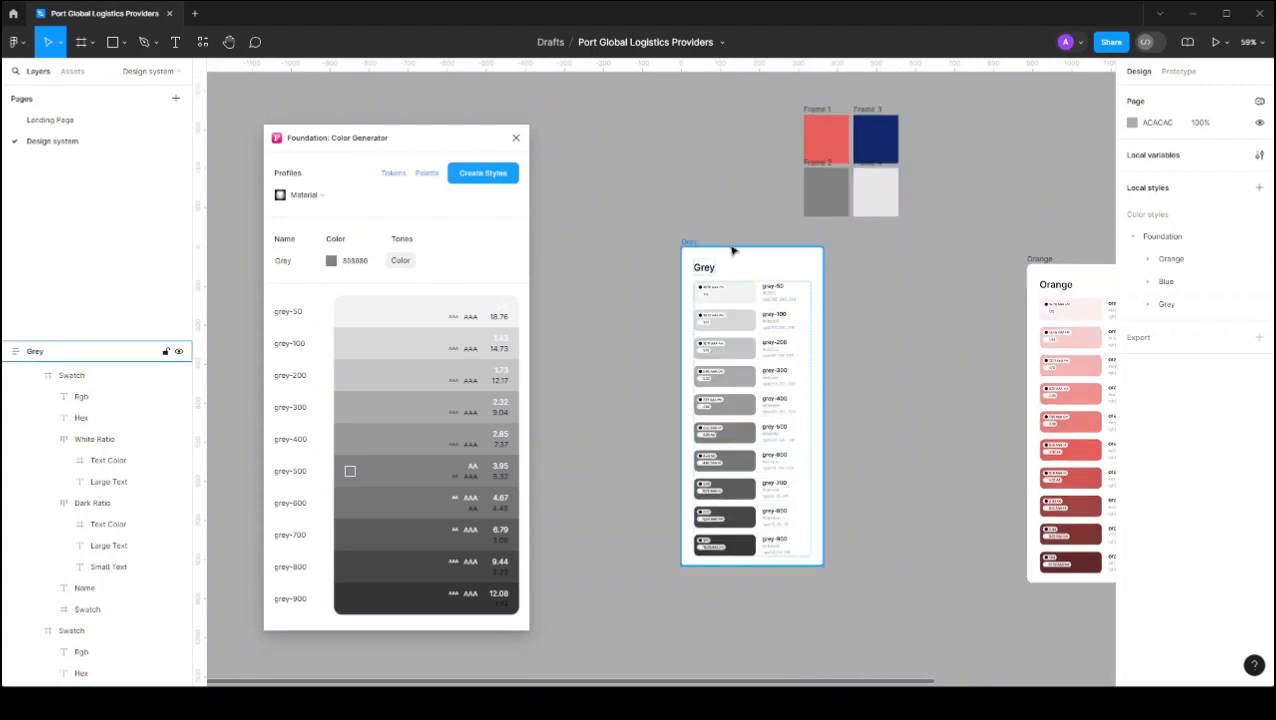
drag(870, 270, 1017, 265)
Step: Copy the light grey swatch's fill code E8E8E8 and apply it as the generator's base colour
scroll(945, 233, left, 5)
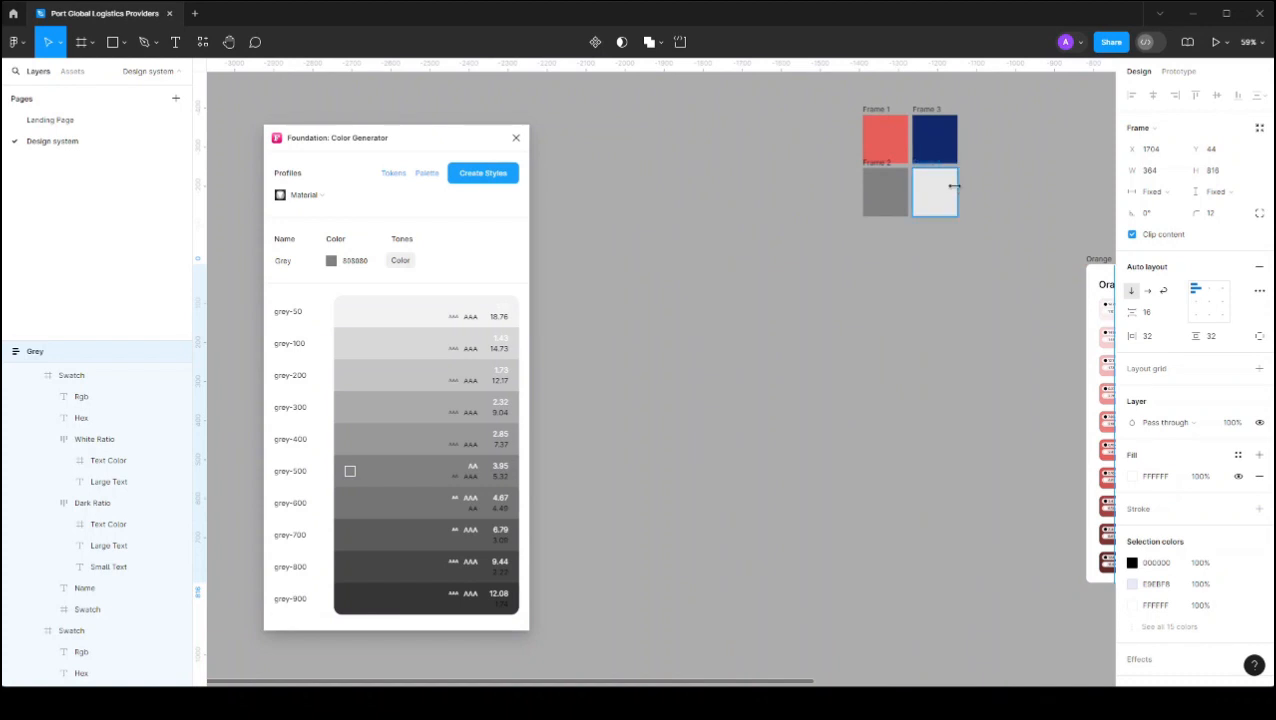
click(1160, 388)
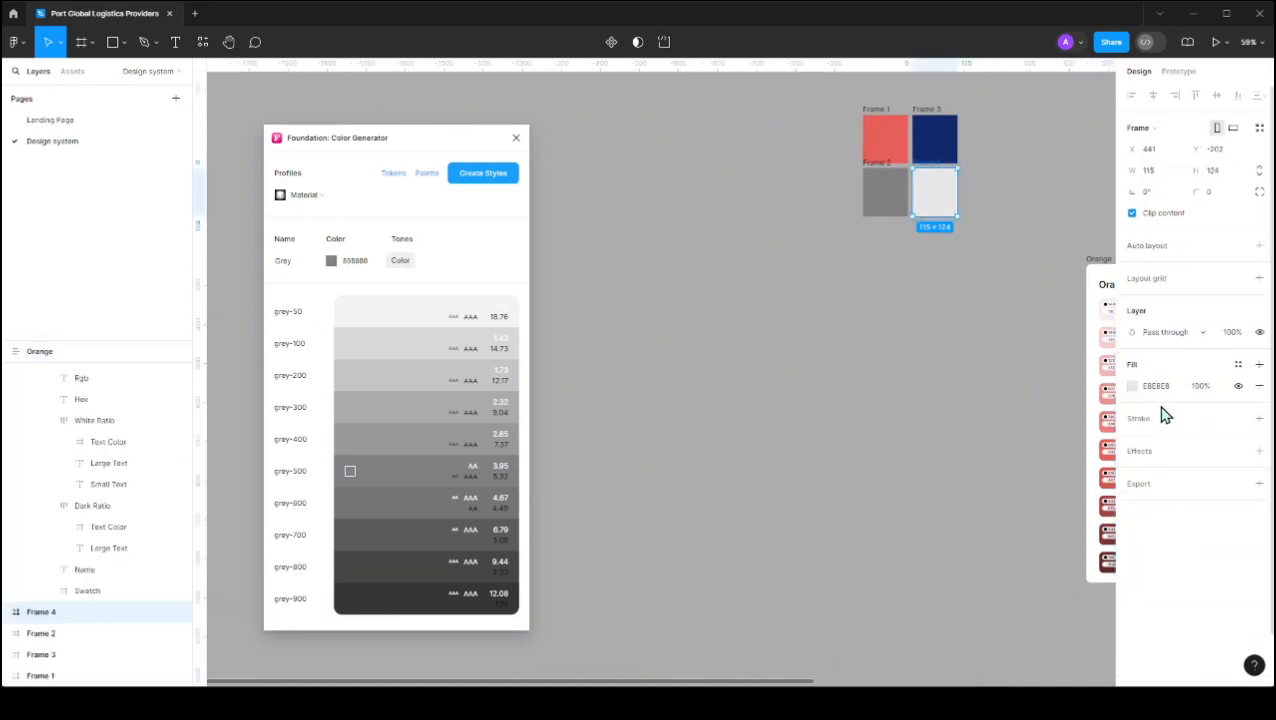
click(365, 260)
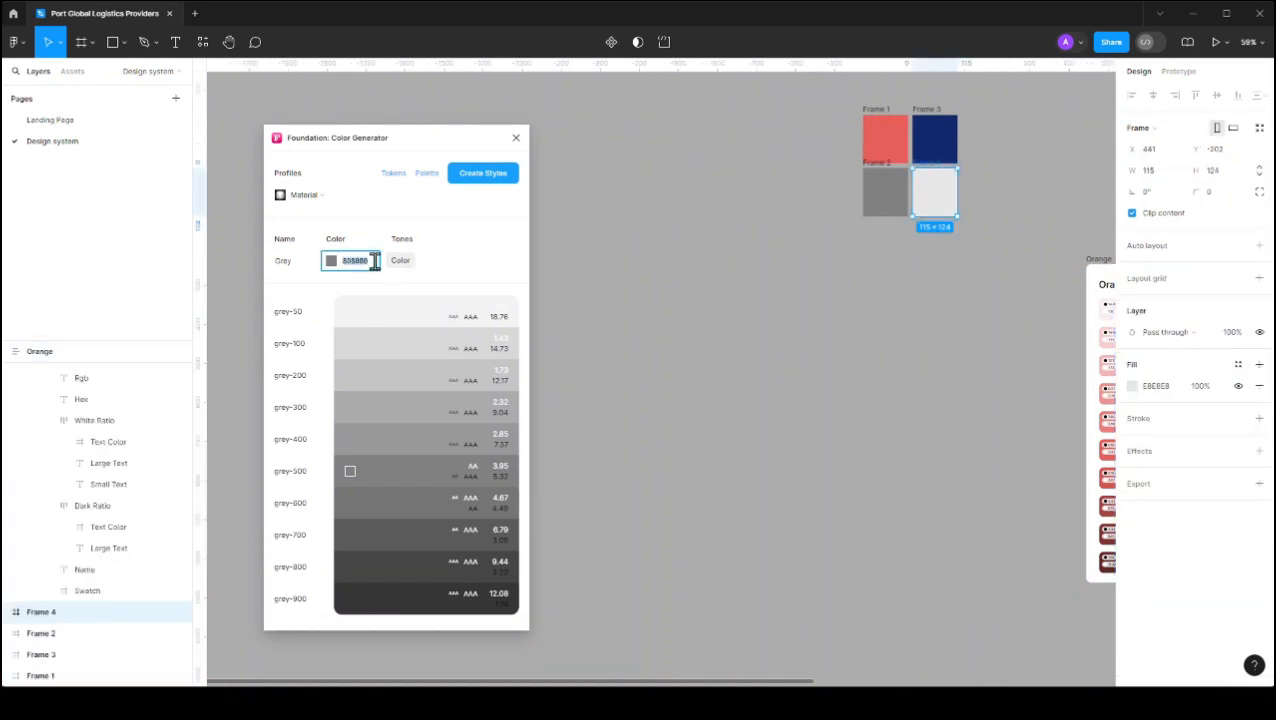
text(EBEBEB)
key(Return)
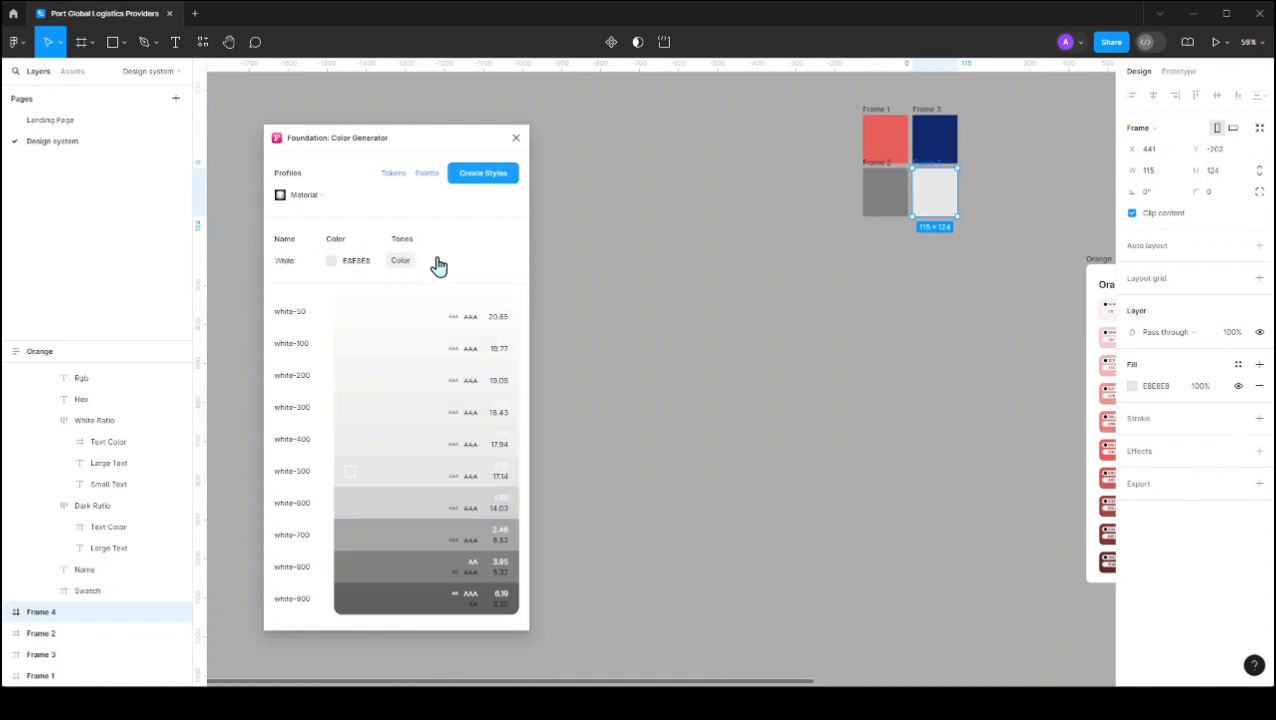
Step: Generate the White palette on the canvas and create colour styles from its tones
click(494, 190)
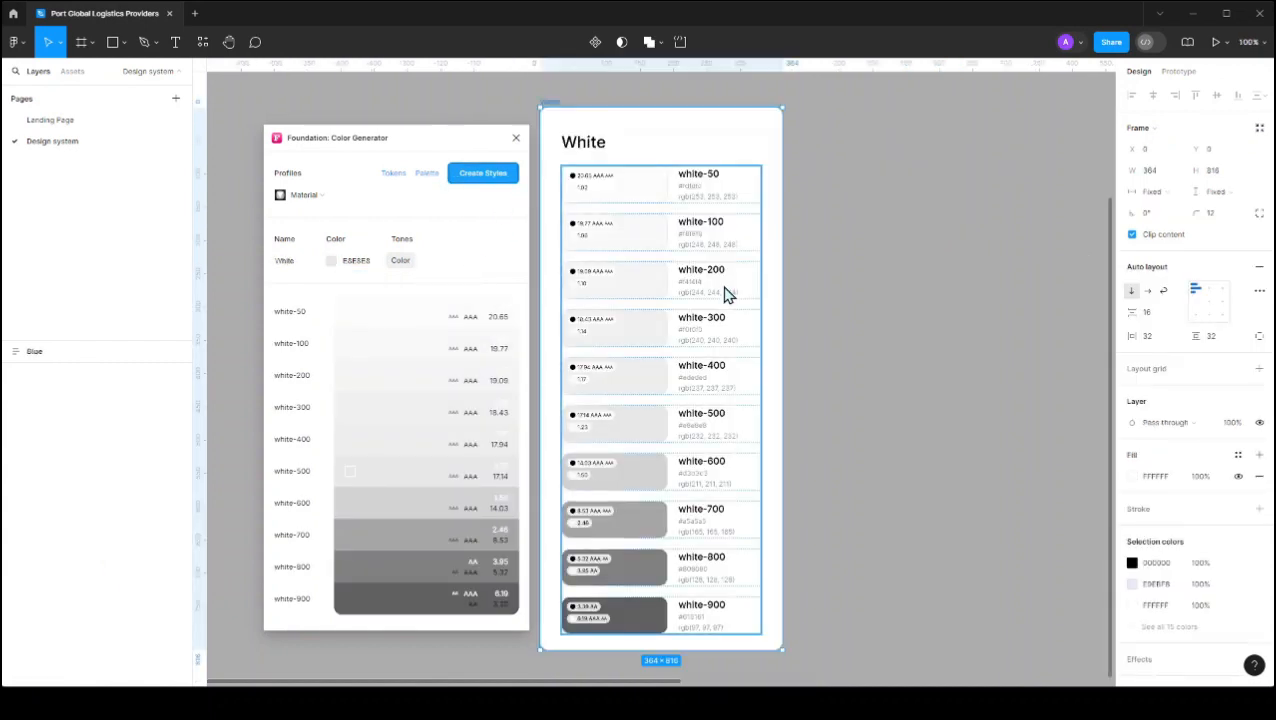
scroll(727, 290, down, 5)
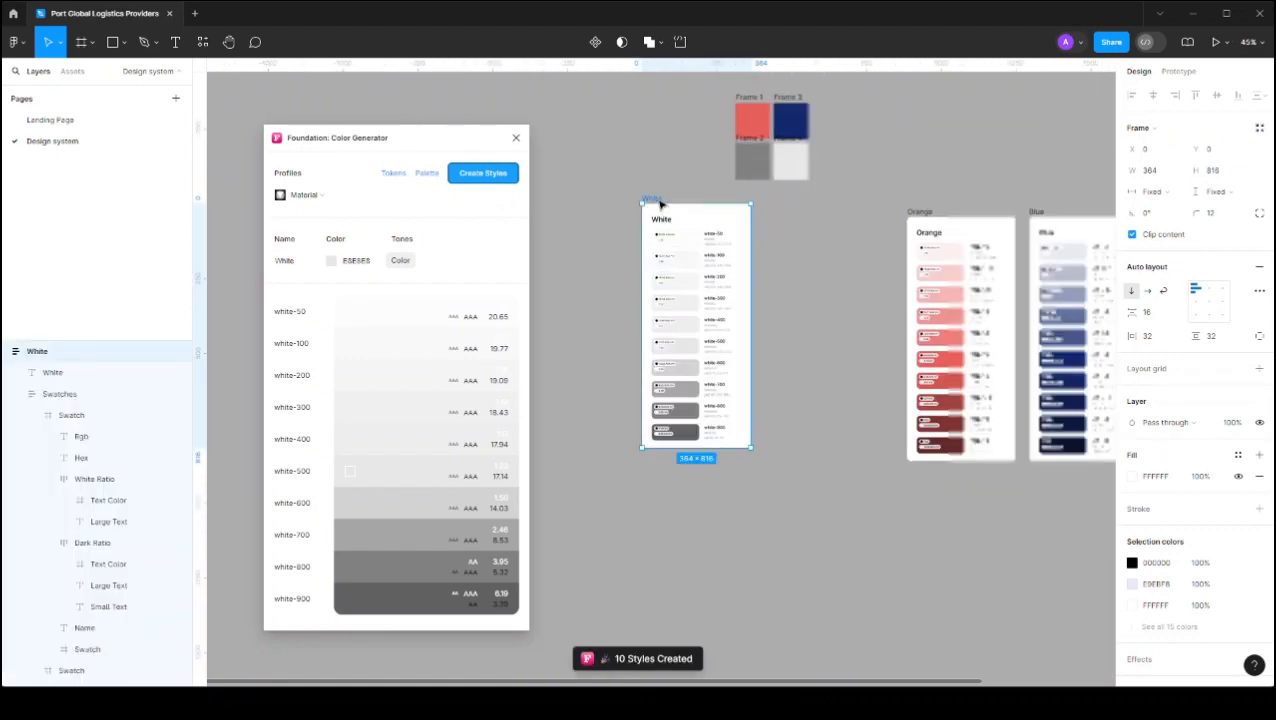
Step: Place the White palette to the right of the Grey one, at X 2113 and Y 44, and close the color generator
scroll(700, 343, down, 3)
drag(700, 343, 1075, 350)
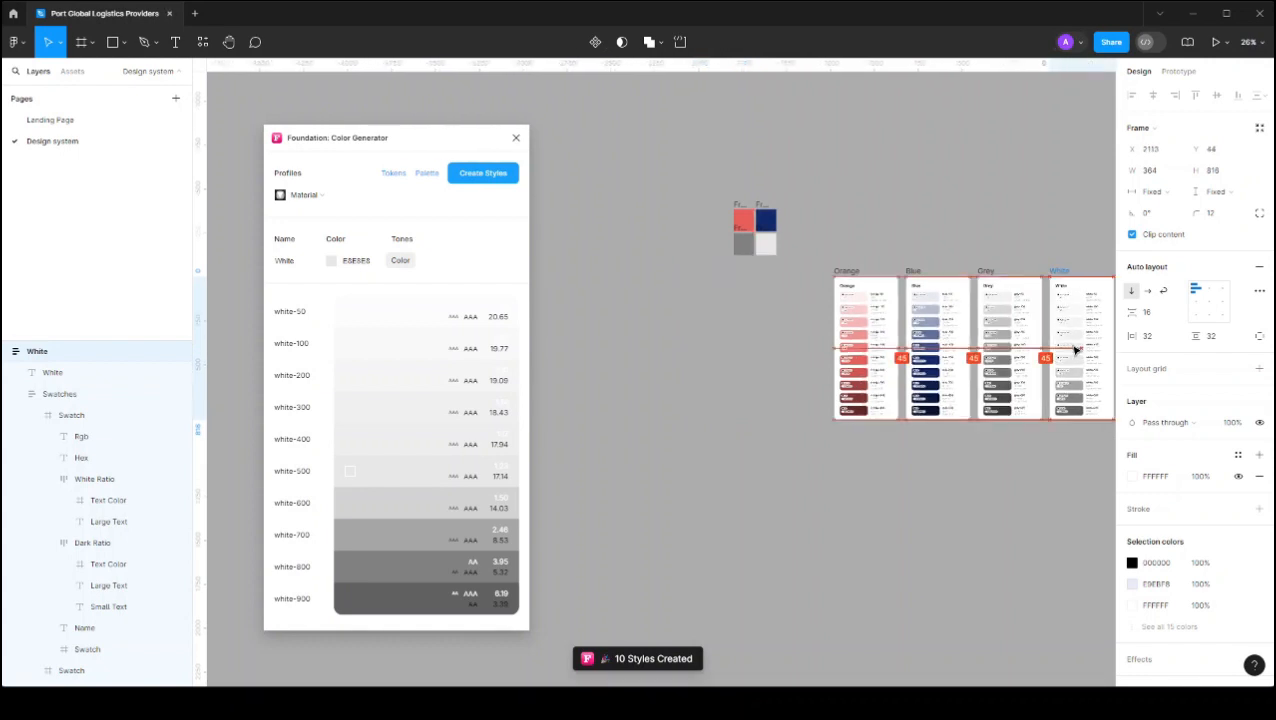
drag(1006, 372, 1000, 375)
scroll(997, 377, right, 3)
scroll(965, 378, up, 2)
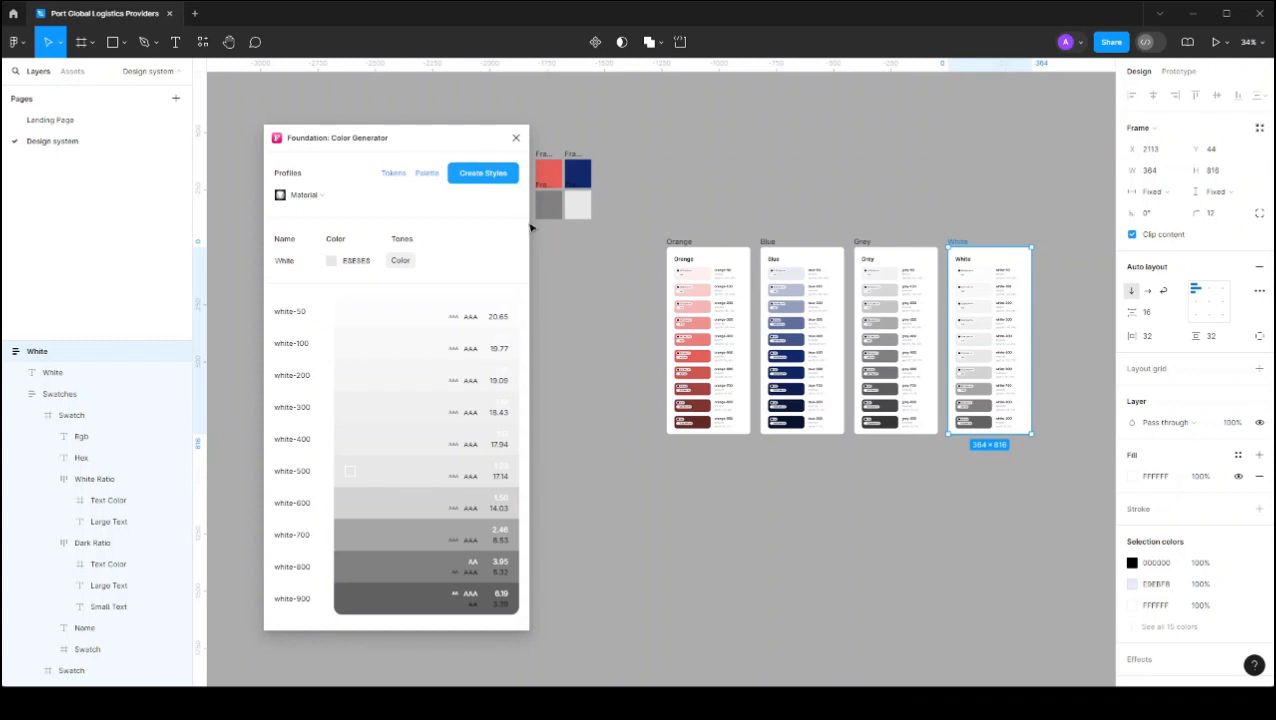
click(517, 140)
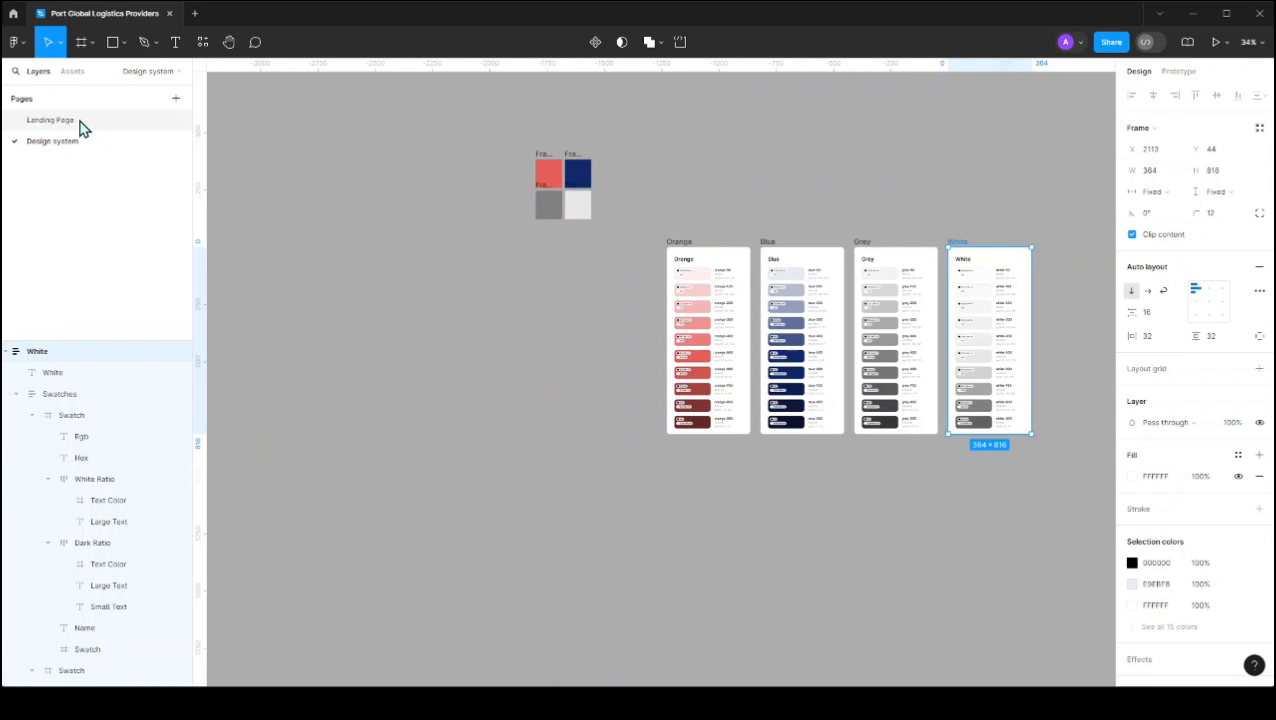
Step: On the Landing Page, select the CTA section's Get Started button and open the available colour styles for its fill
click(82, 128)
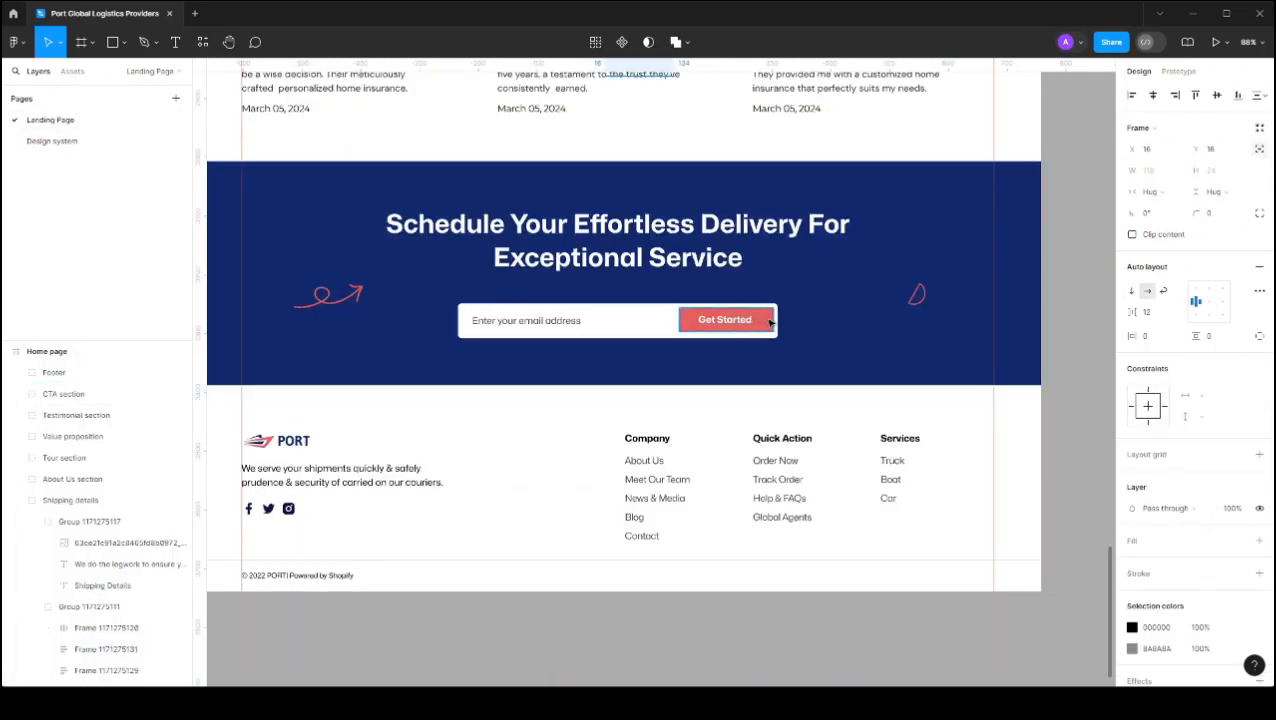
click(770, 321)
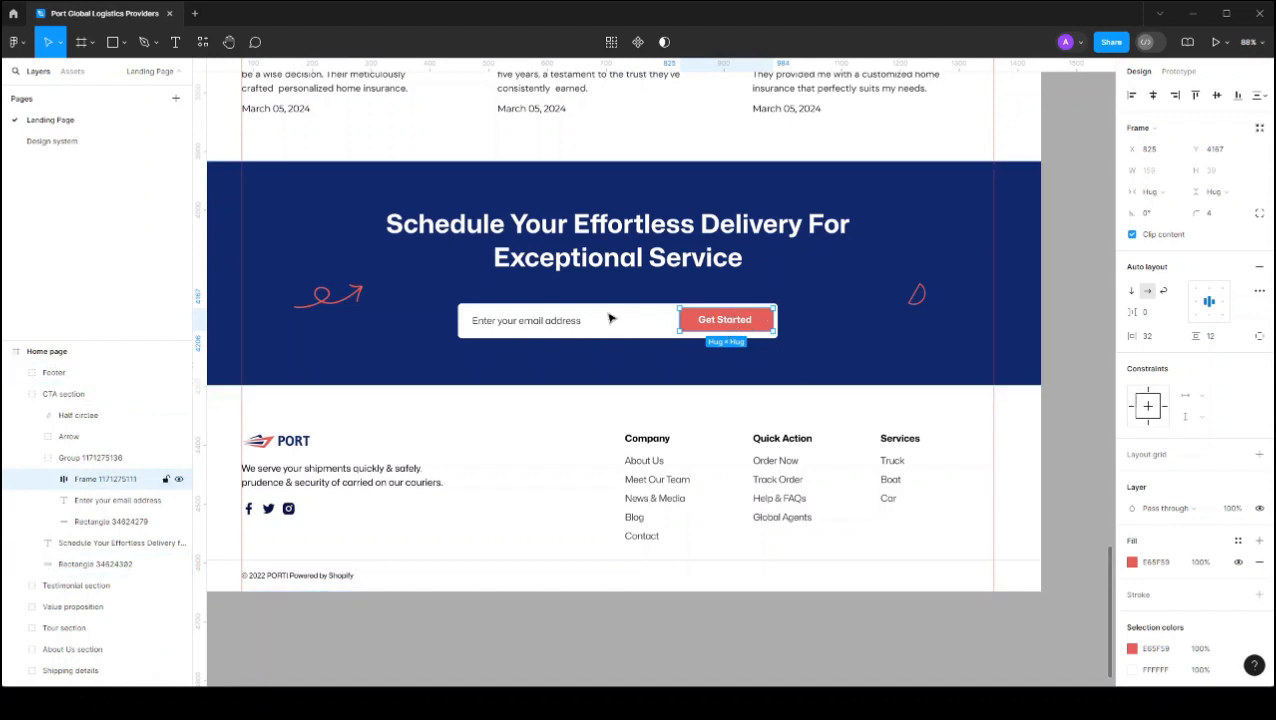
click(1238, 540)
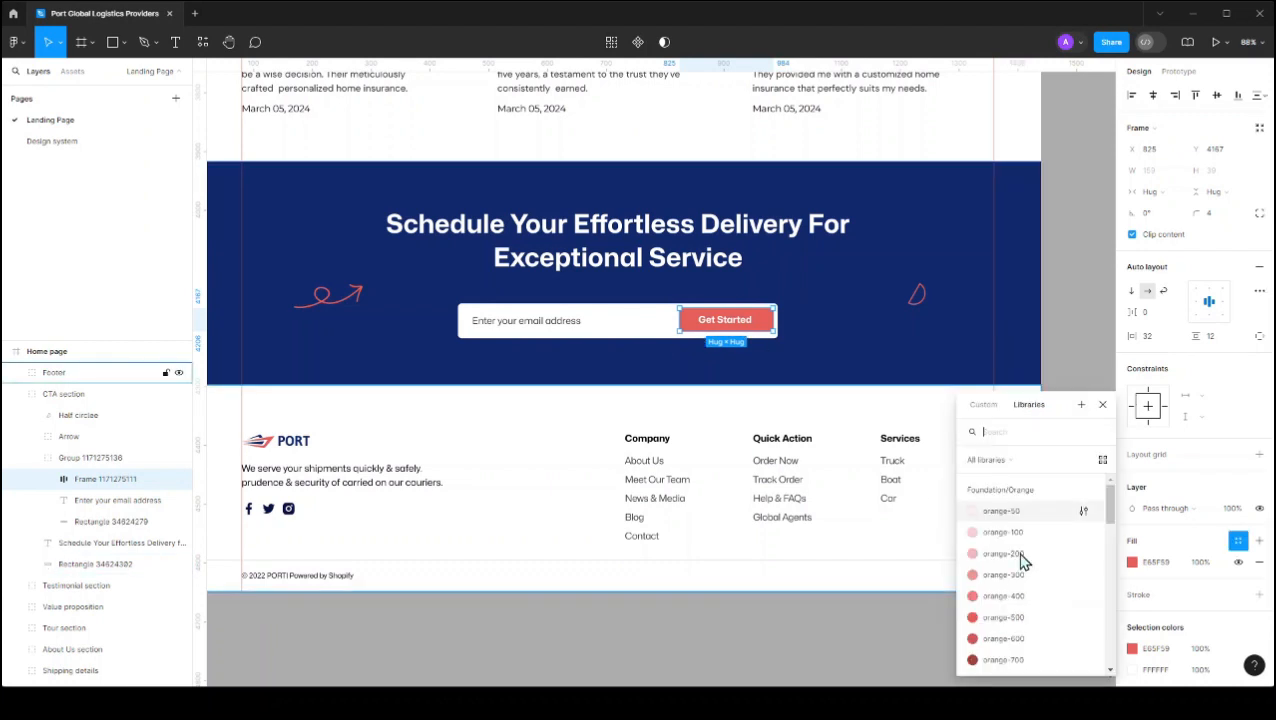
scroll(1265, 390, down, 1)
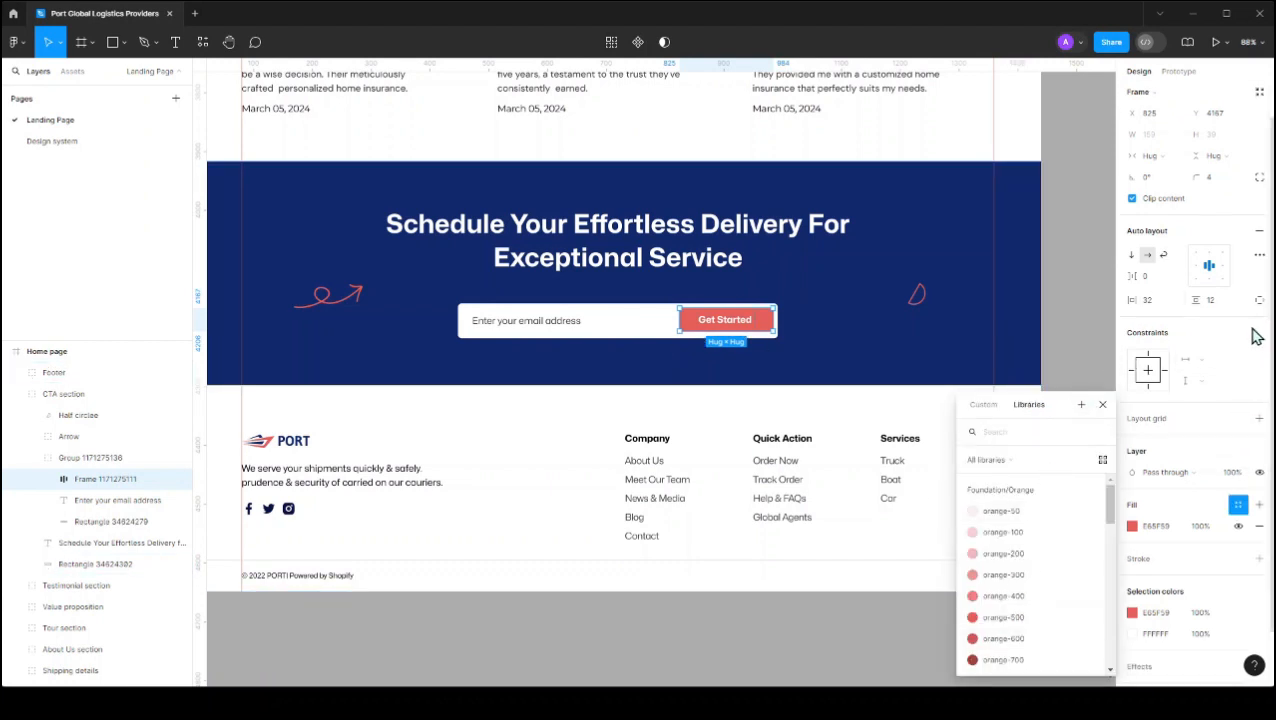
click(1238, 504)
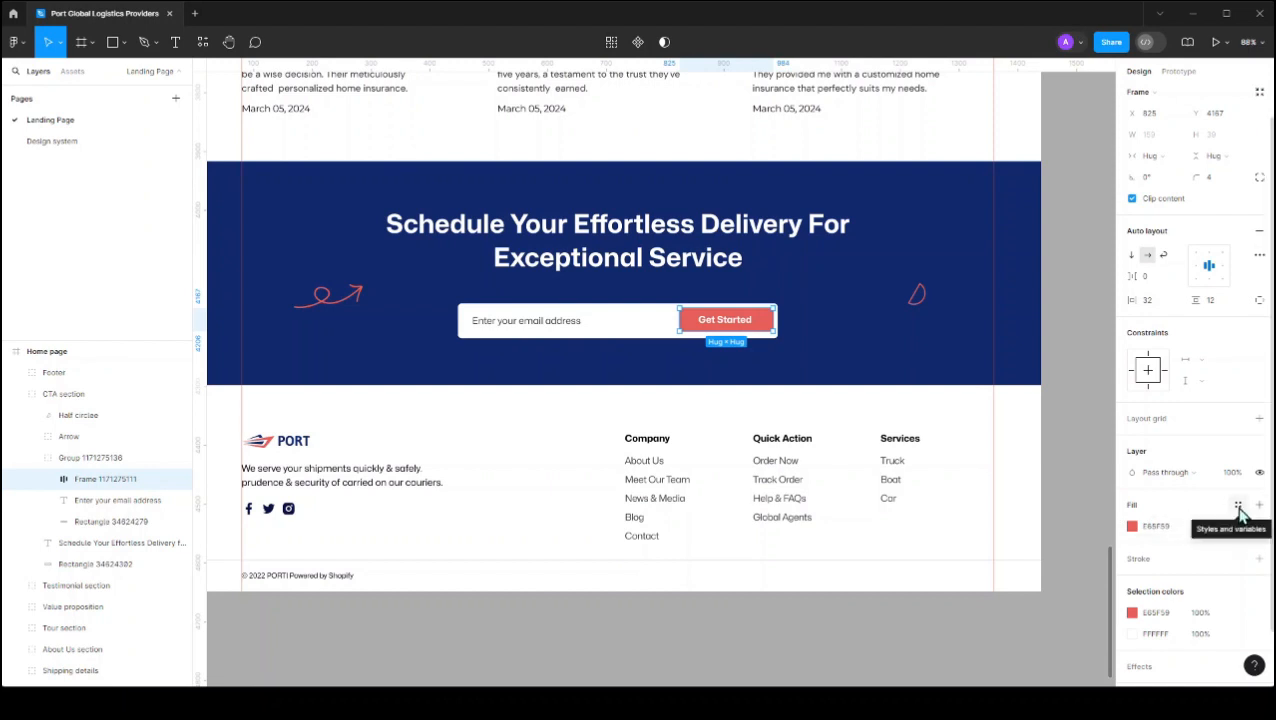
click(1238, 506)
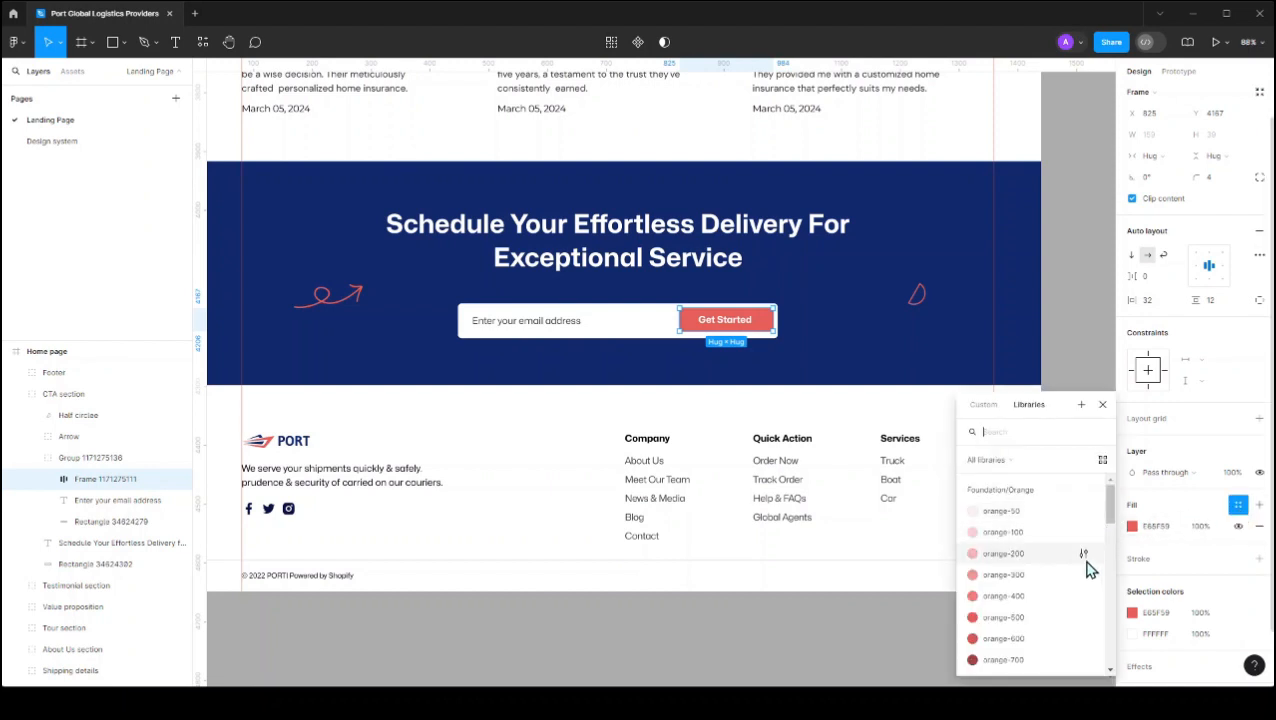
Step: Try the blue-400, blue-500, orange-300 and orange-600 styles on the Get Started button's fill
scroll(1072, 570, down, 10)
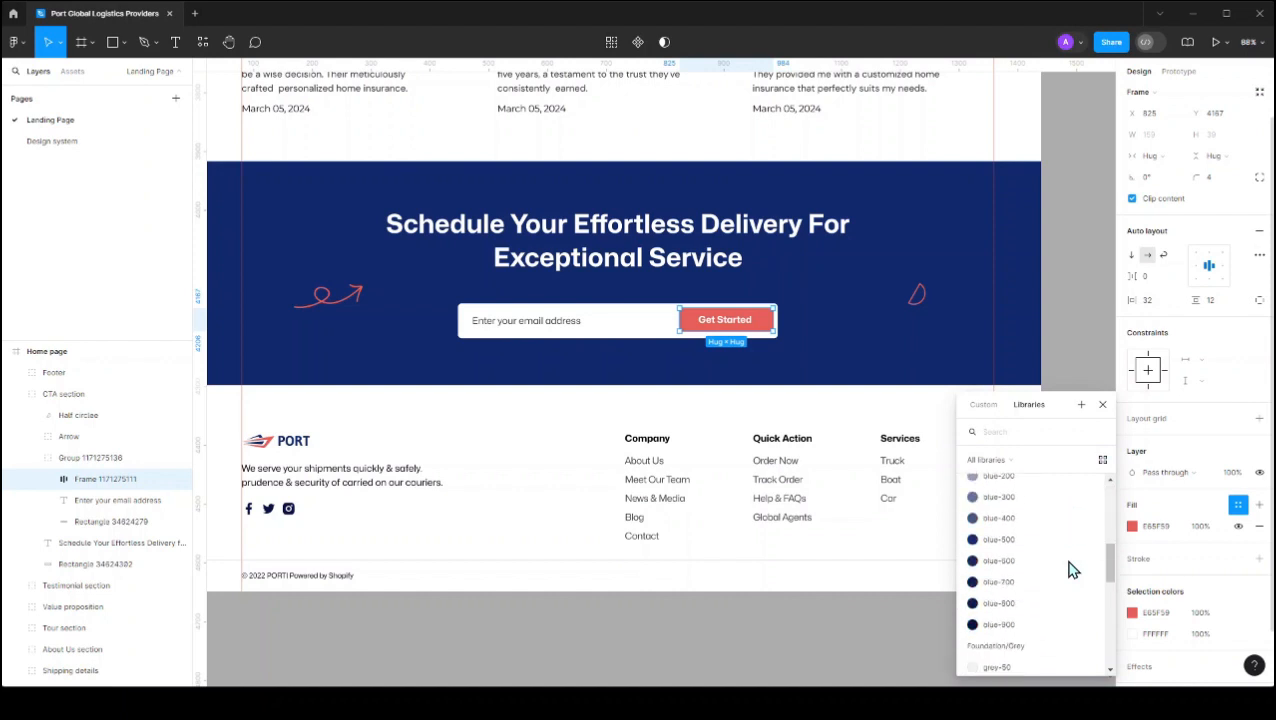
click(1018, 505)
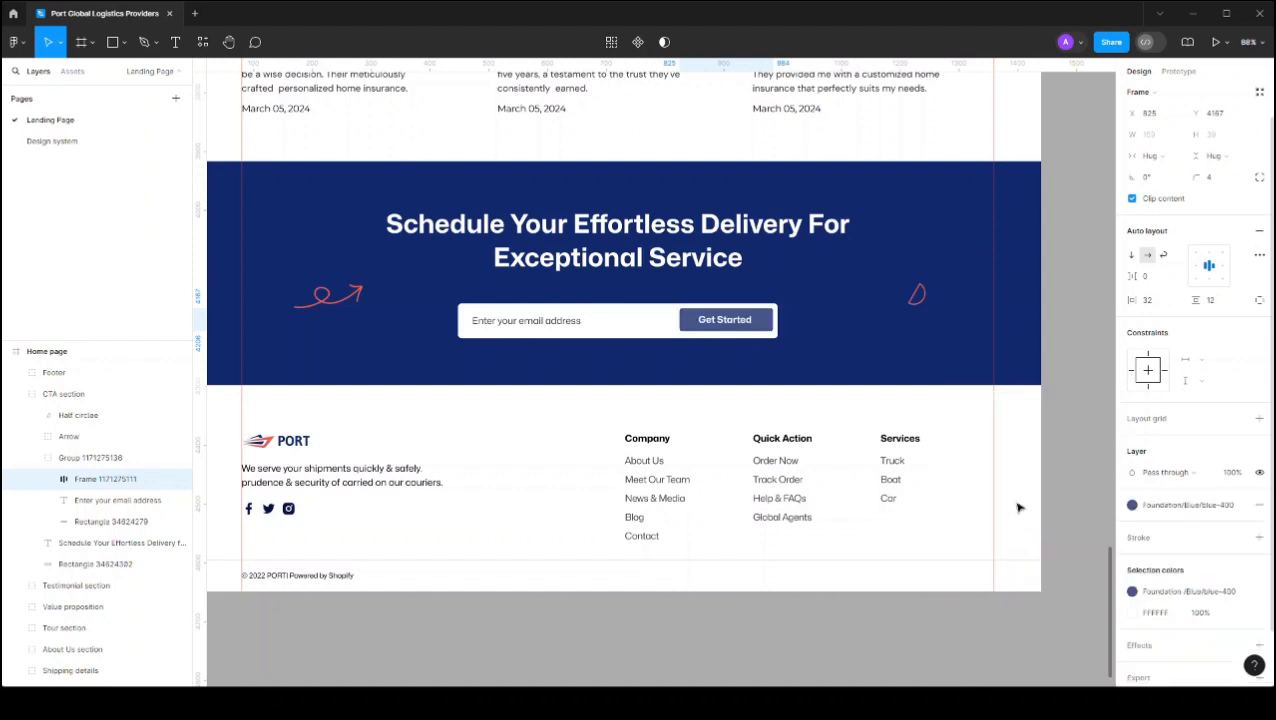
click(1180, 505)
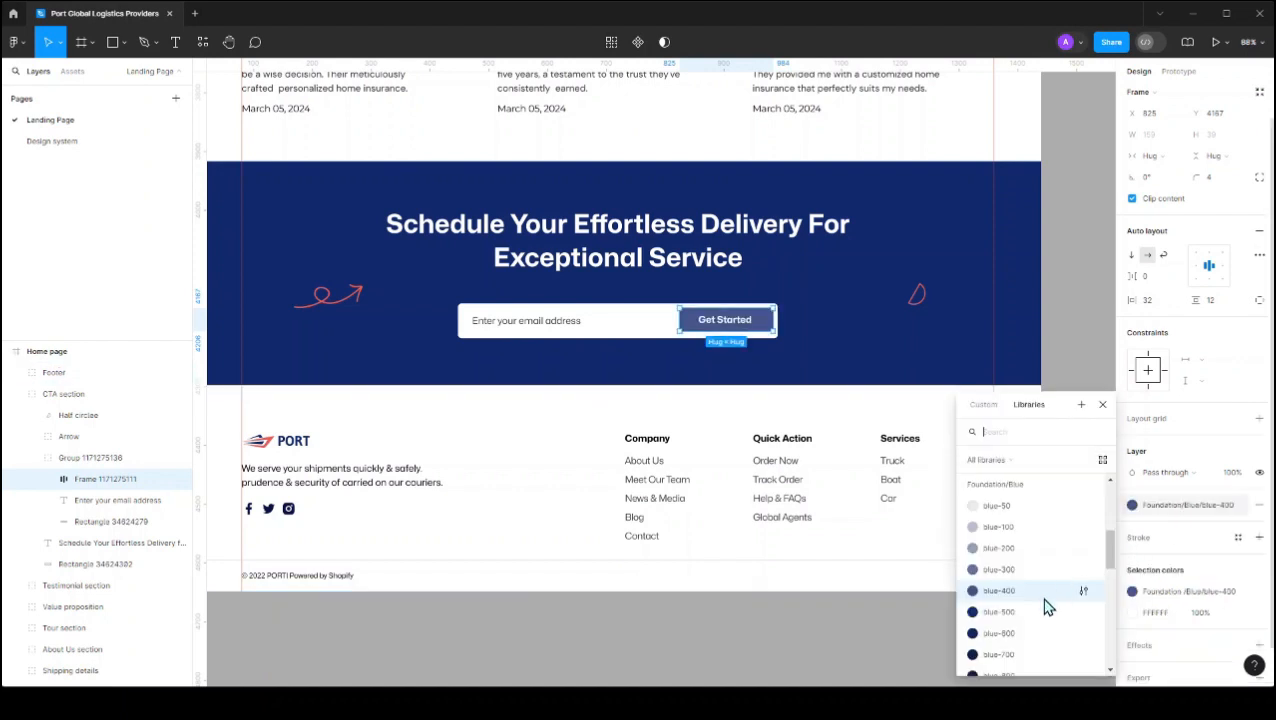
click(1028, 615)
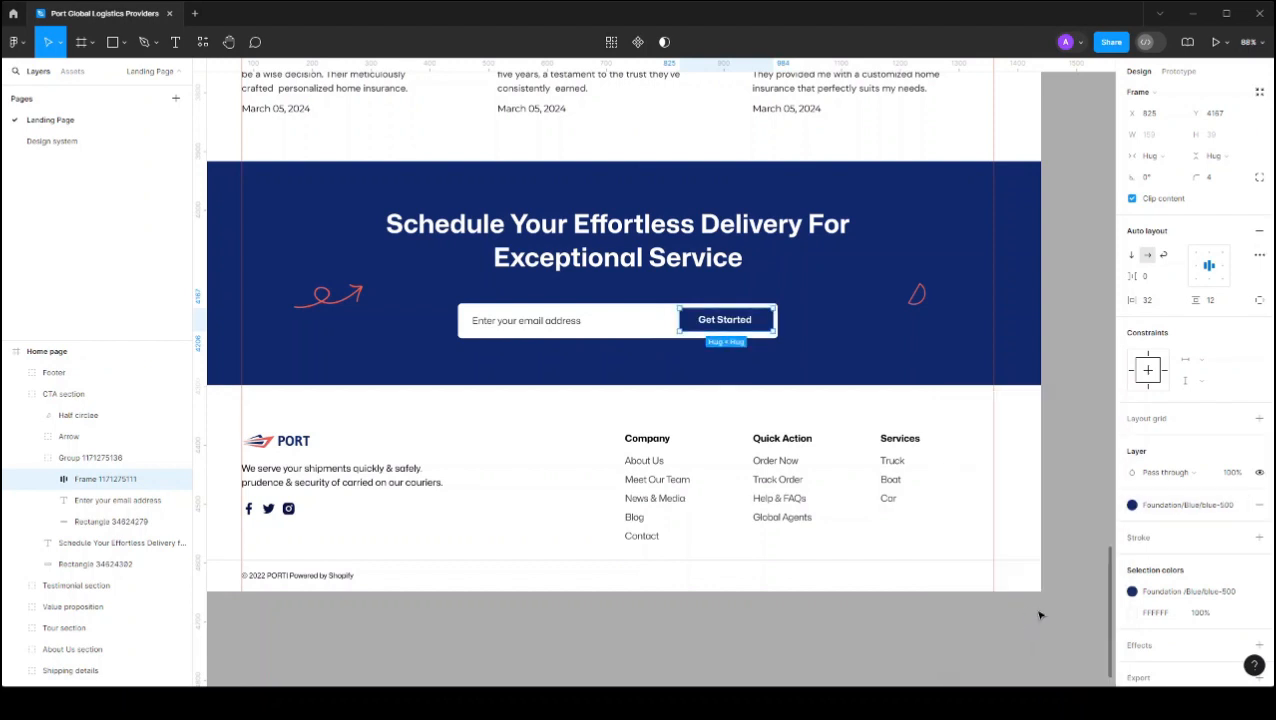
click(1186, 506)
scroll(1070, 598, down, 5)
click(1022, 532)
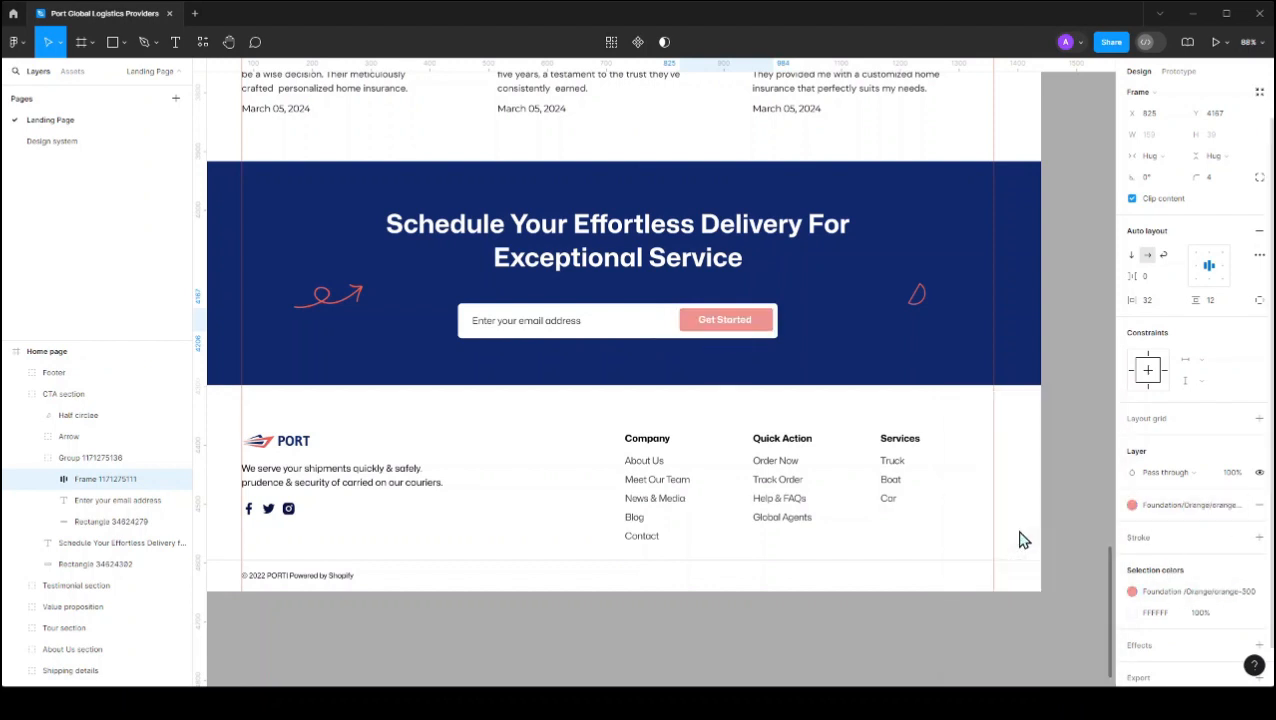
click(1165, 505)
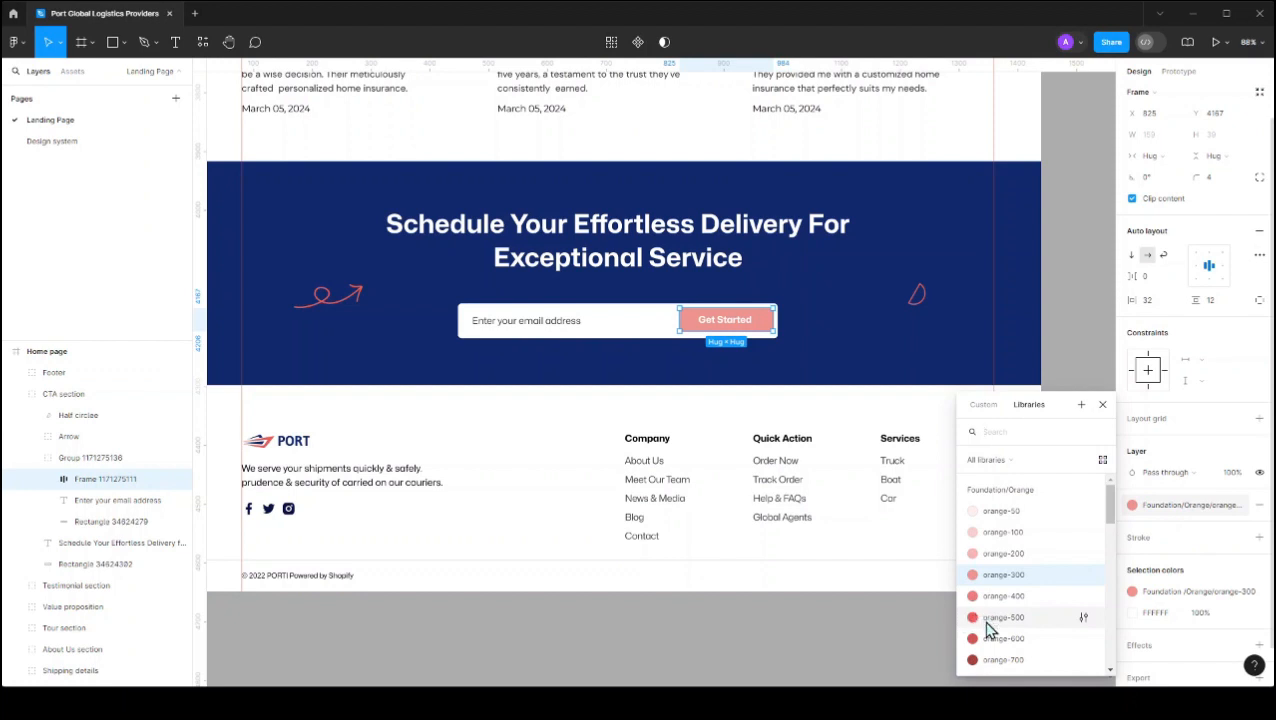
click(990, 638)
Step: Apply the Foundation/Orange orange-500 style to the Get Started button's fill and deselect the button
click(1168, 508)
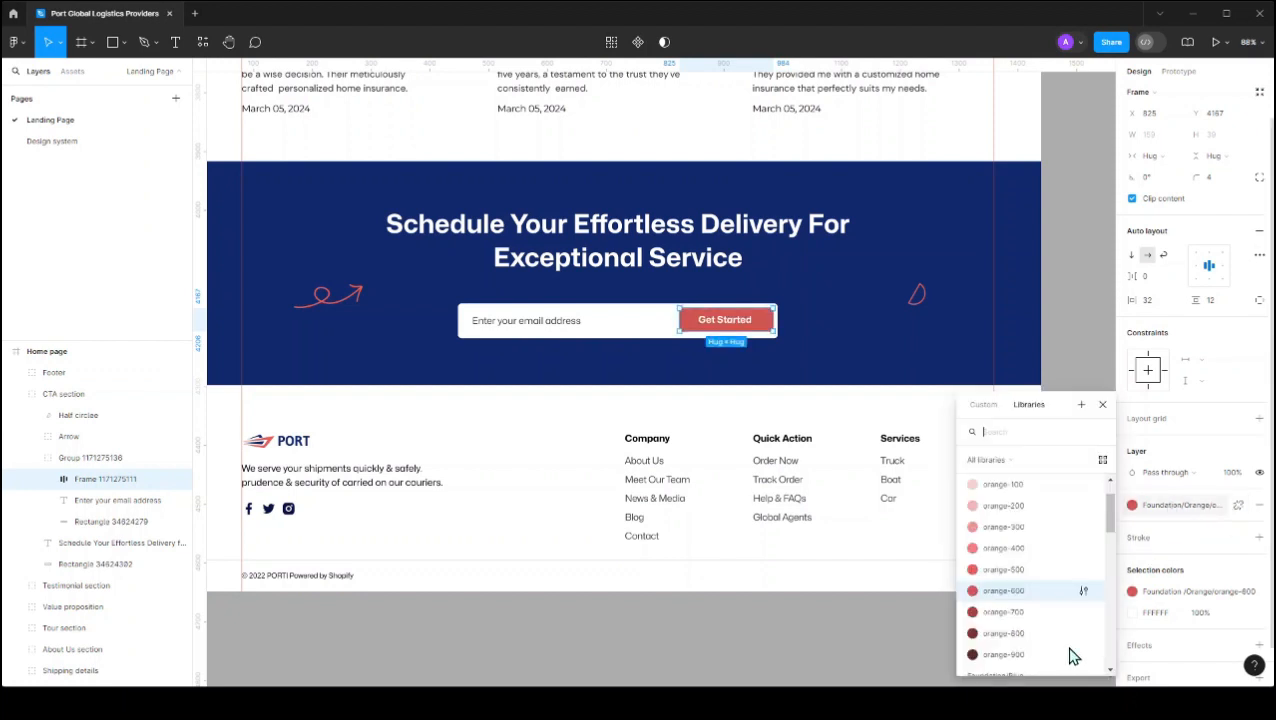
click(1010, 569)
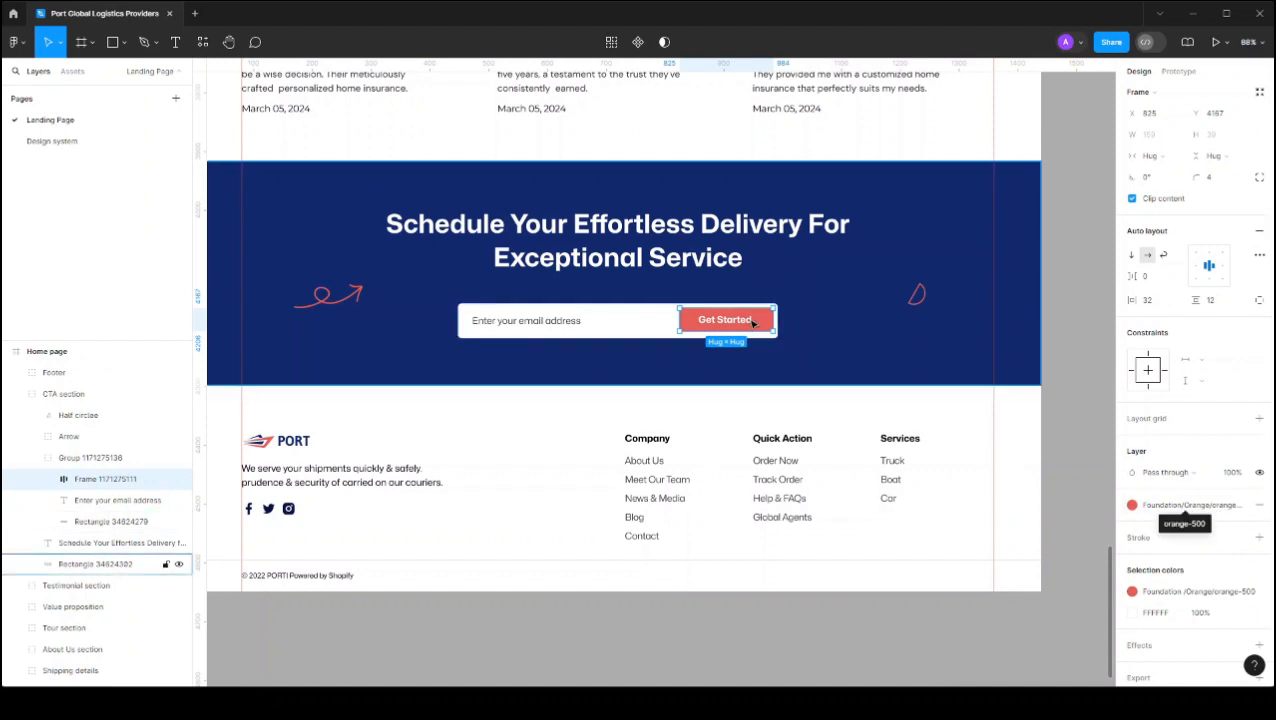
key(Escape)
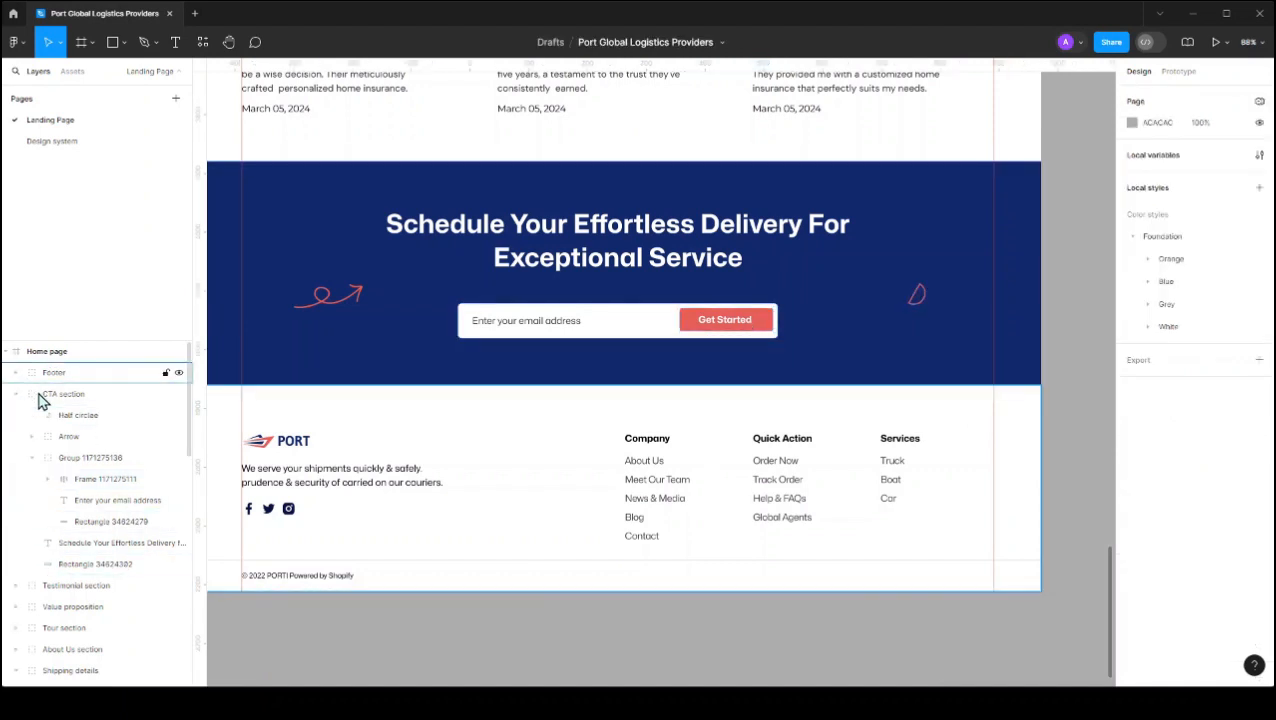
Step: Collapse all layers, then expand the CTA section and select the Get Started button's frame inside its email field group
key(alt+l)
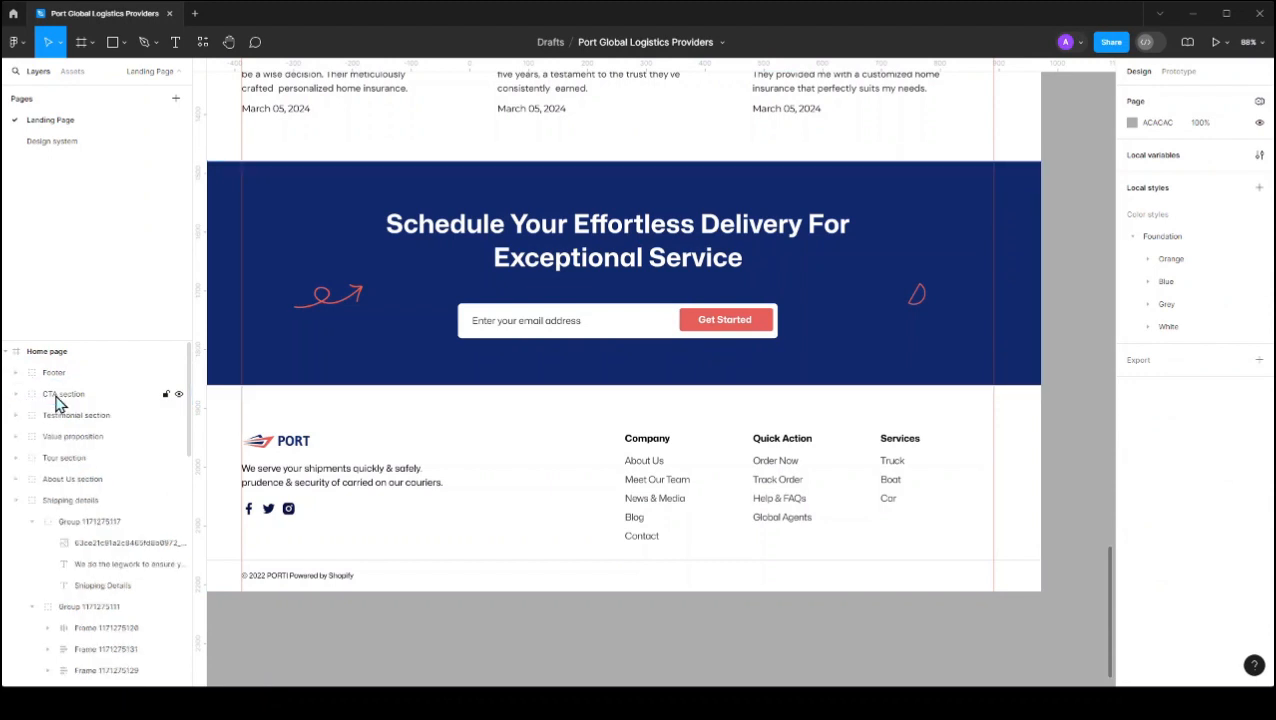
click(62, 398)
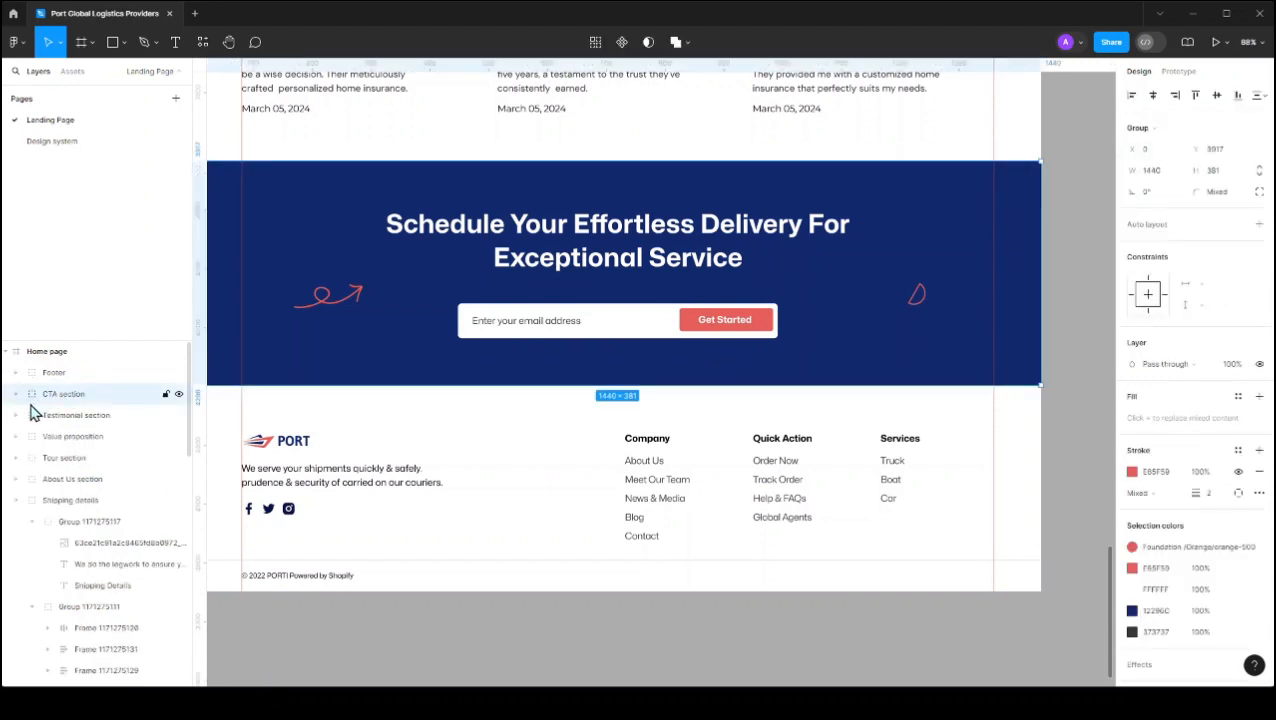
click(25, 398)
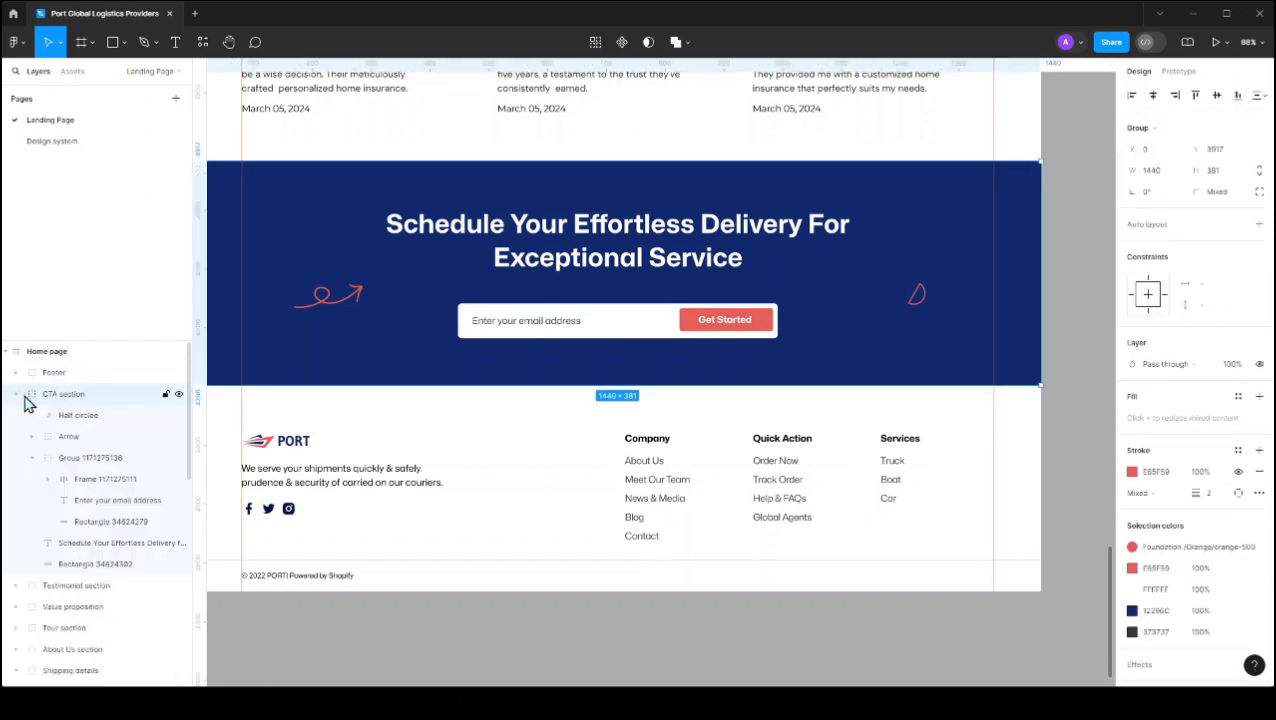
click(72, 460)
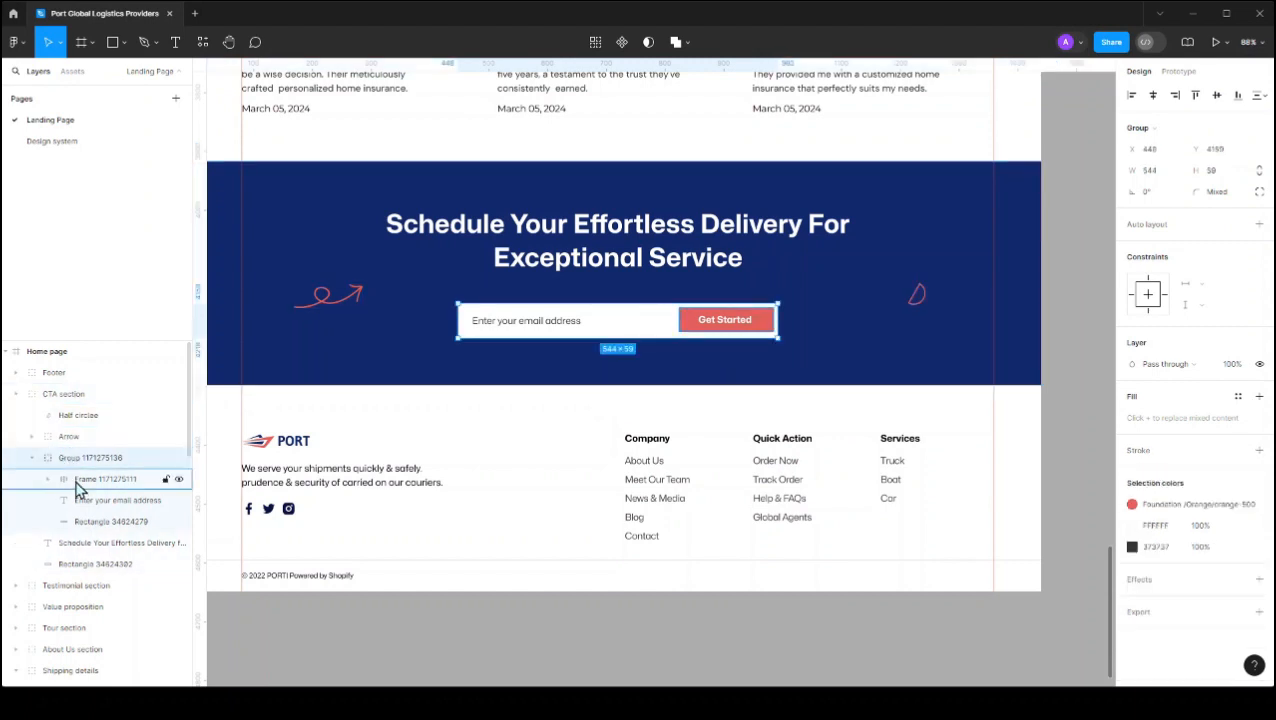
click(76, 484)
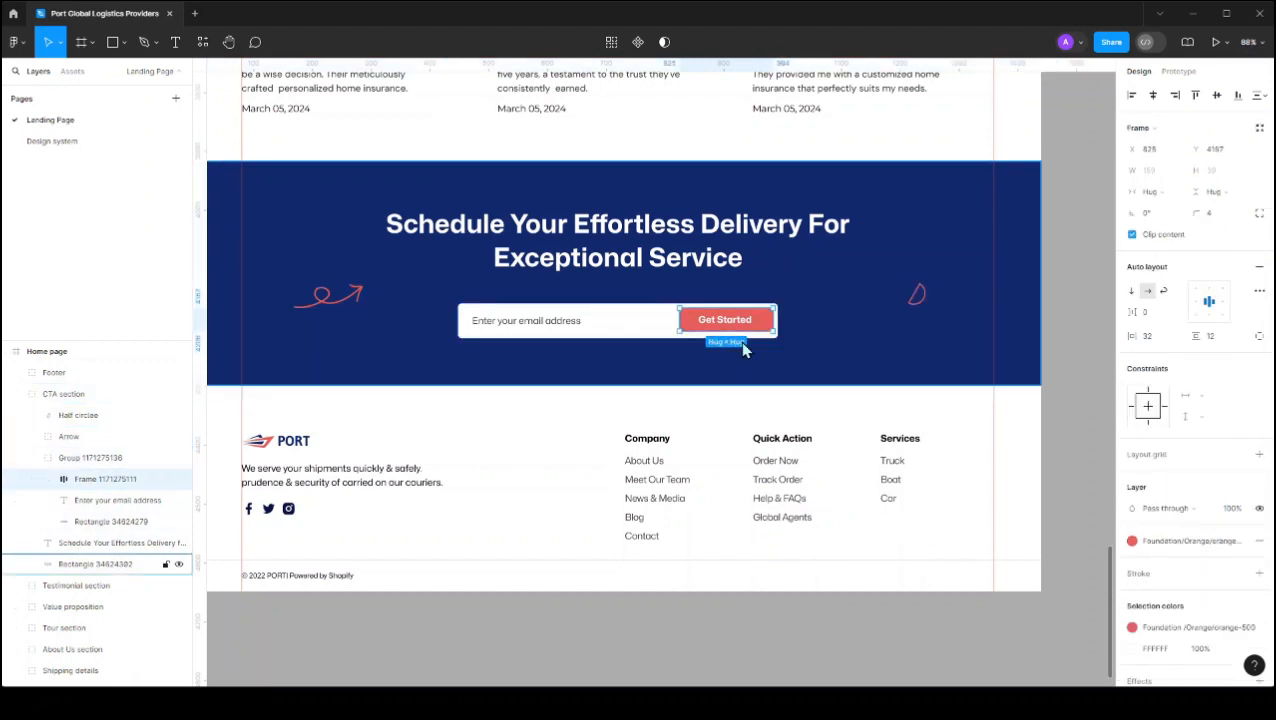
Step: Copy the Get Started button onto the empty canvas beside the Home page frame, at X 1052 and Y 1730
scroll(680, 336, right, 1)
drag(642, 322, 1049, 371)
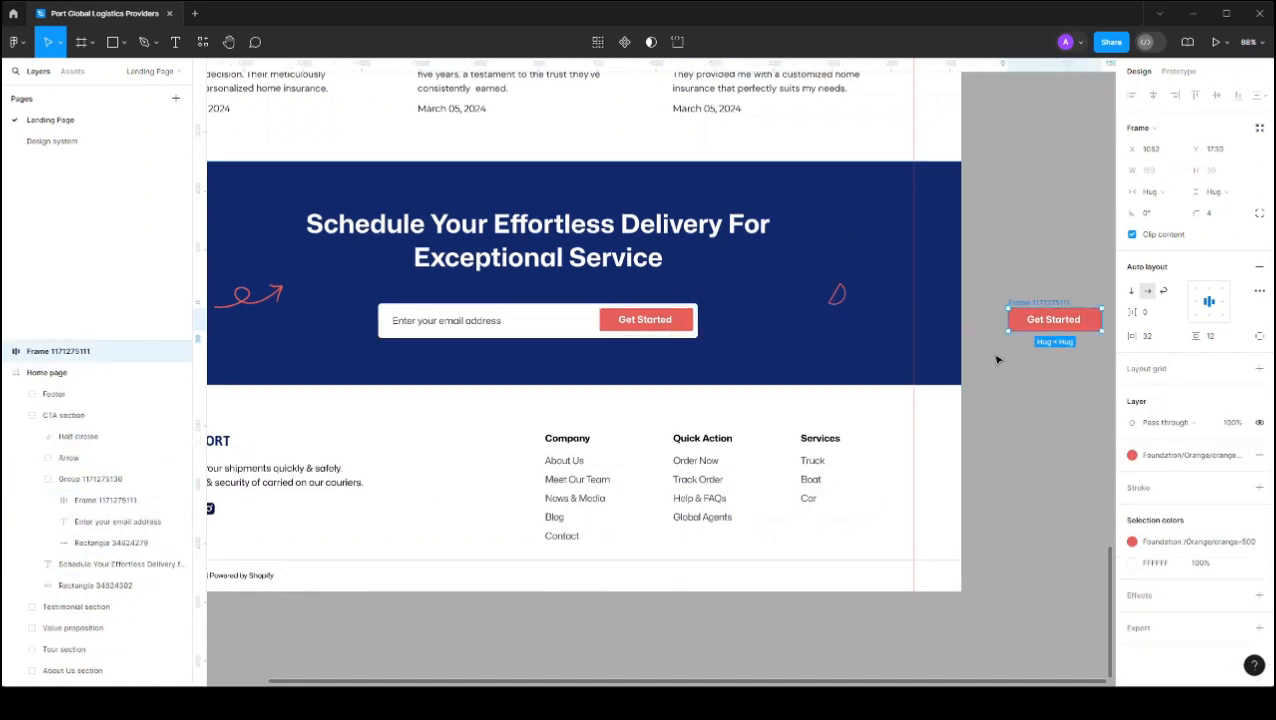
scroll(889, 353, up, 5)
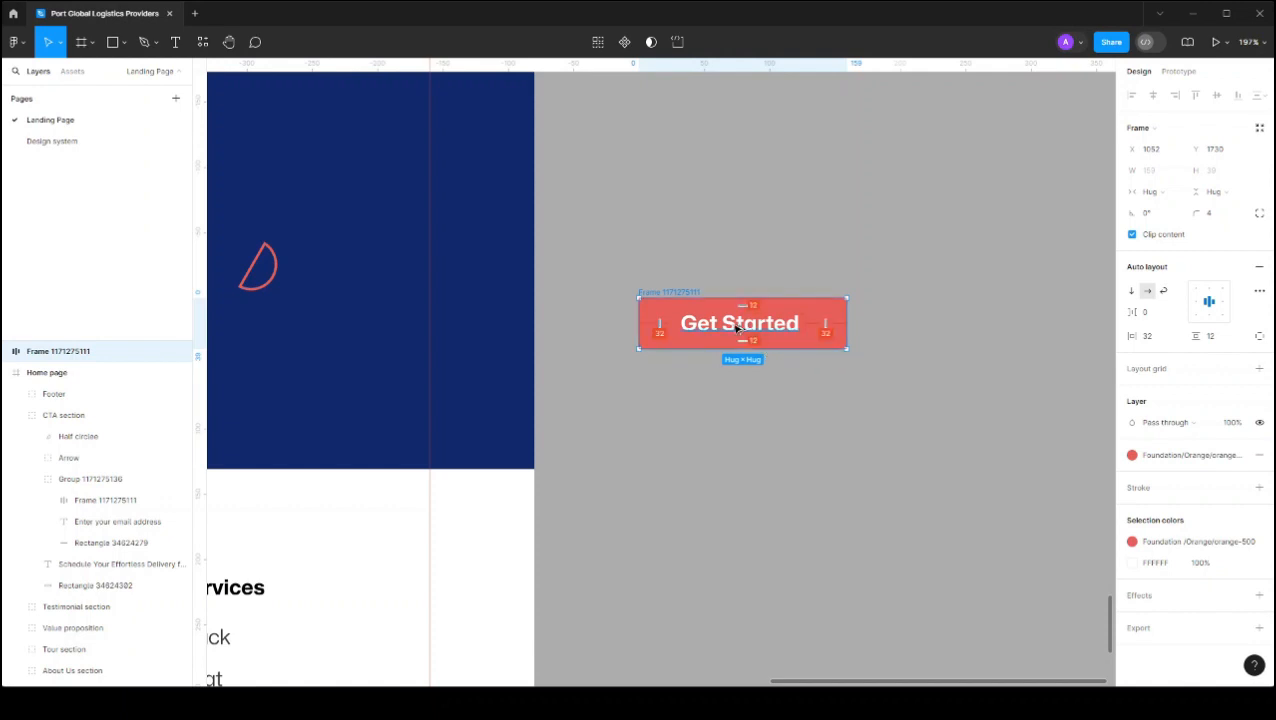
Step: Duplicate the copied button to its right at X 1223, apply the orange-600 style to the duplicate, and compare the two buttons
drag(738, 328, 951, 342)
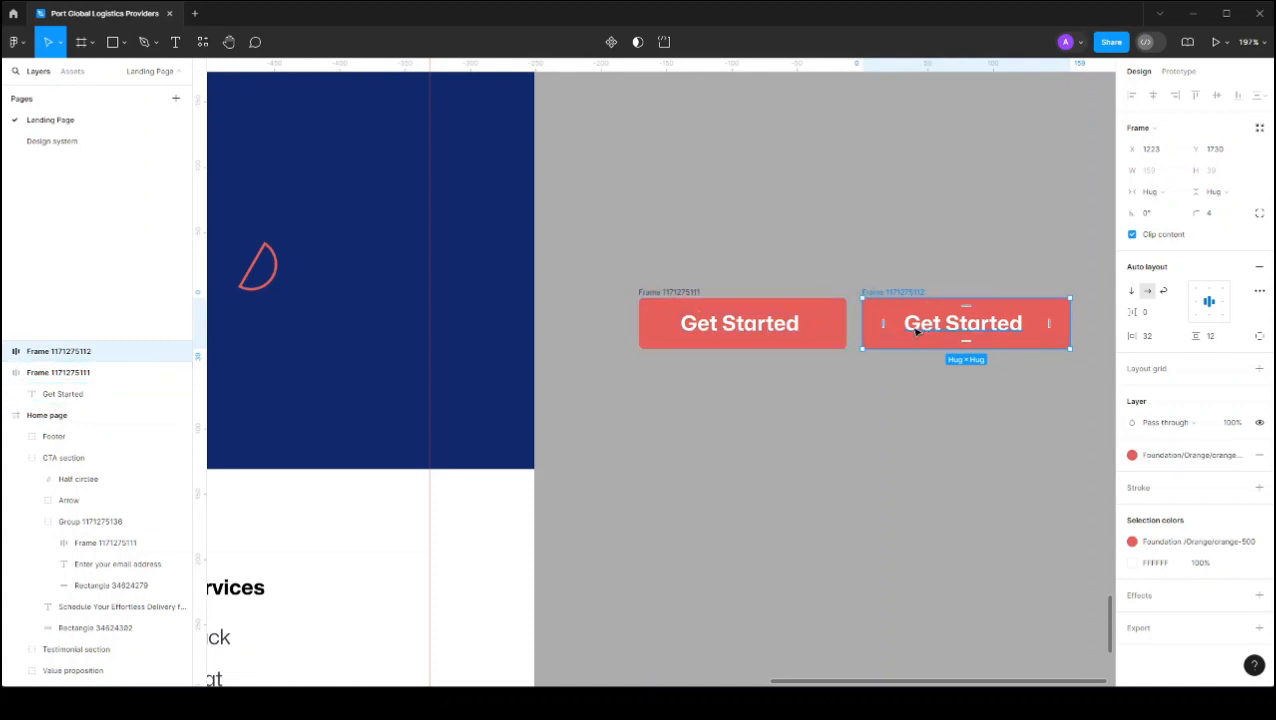
click(1180, 457)
click(1035, 612)
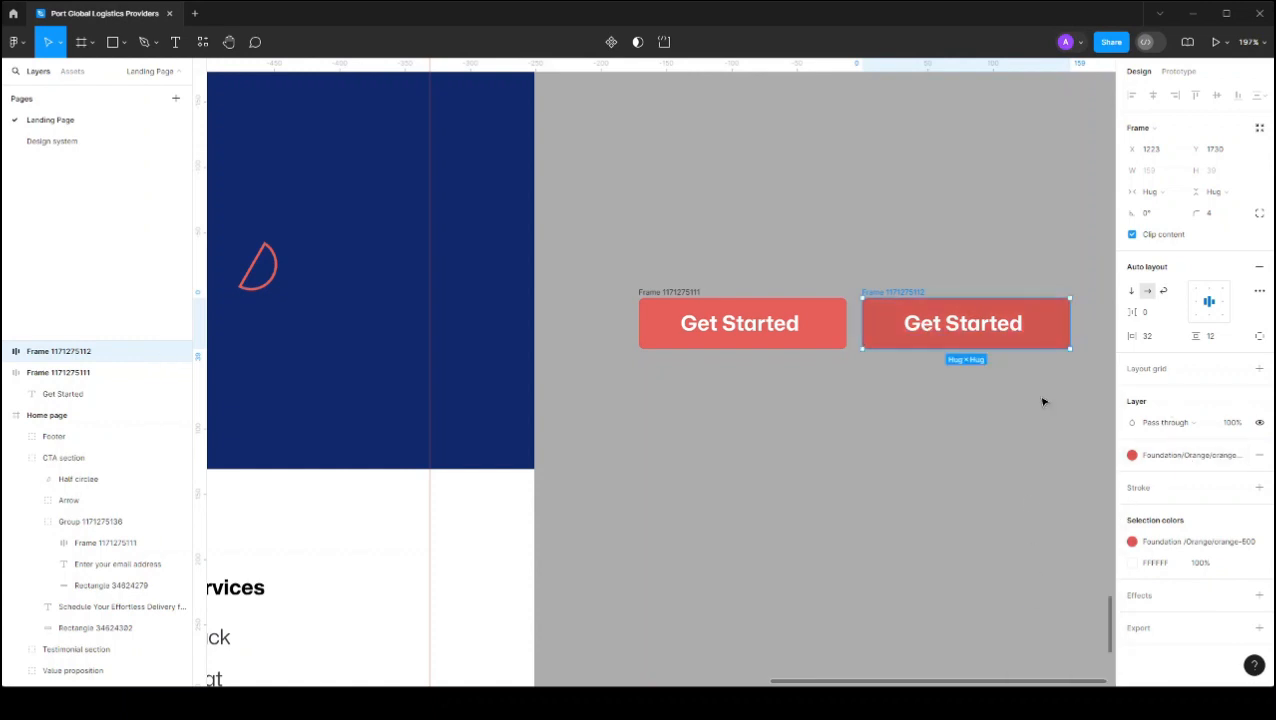
click(1008, 259)
scroll(900, 265, right, 3)
scroll(826, 261, up, 4)
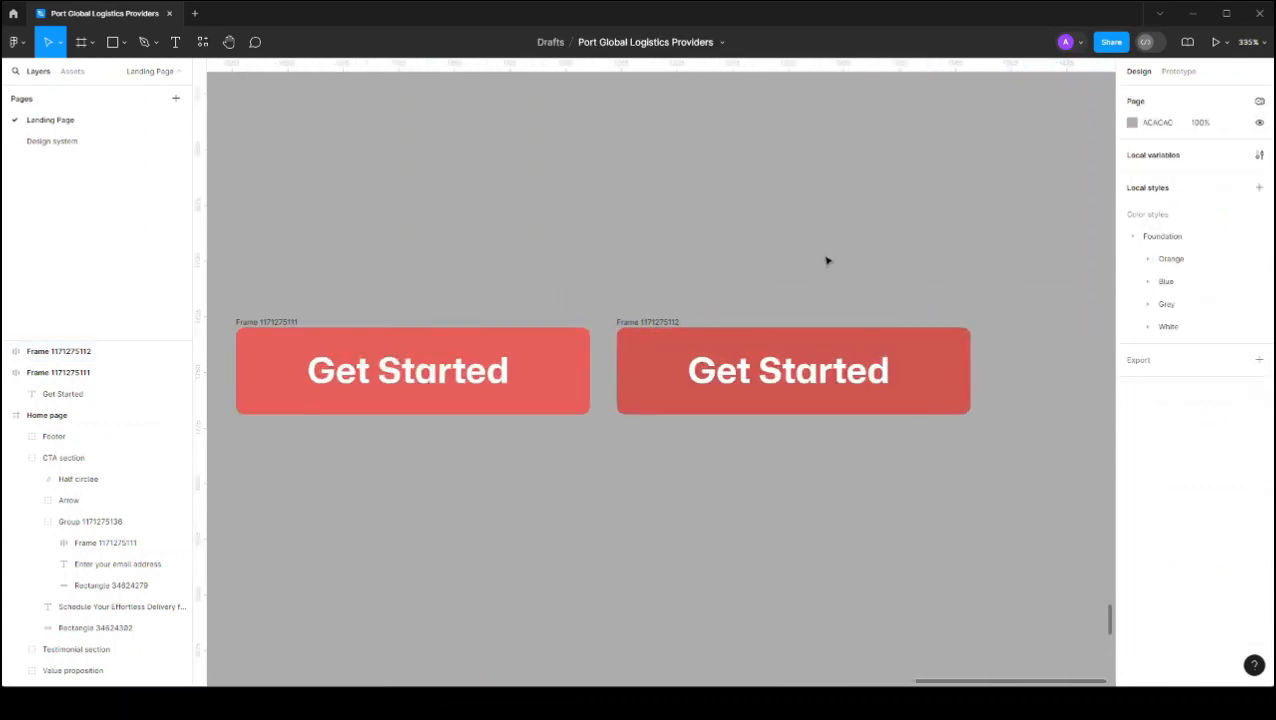
scroll(826, 261, left, 2)
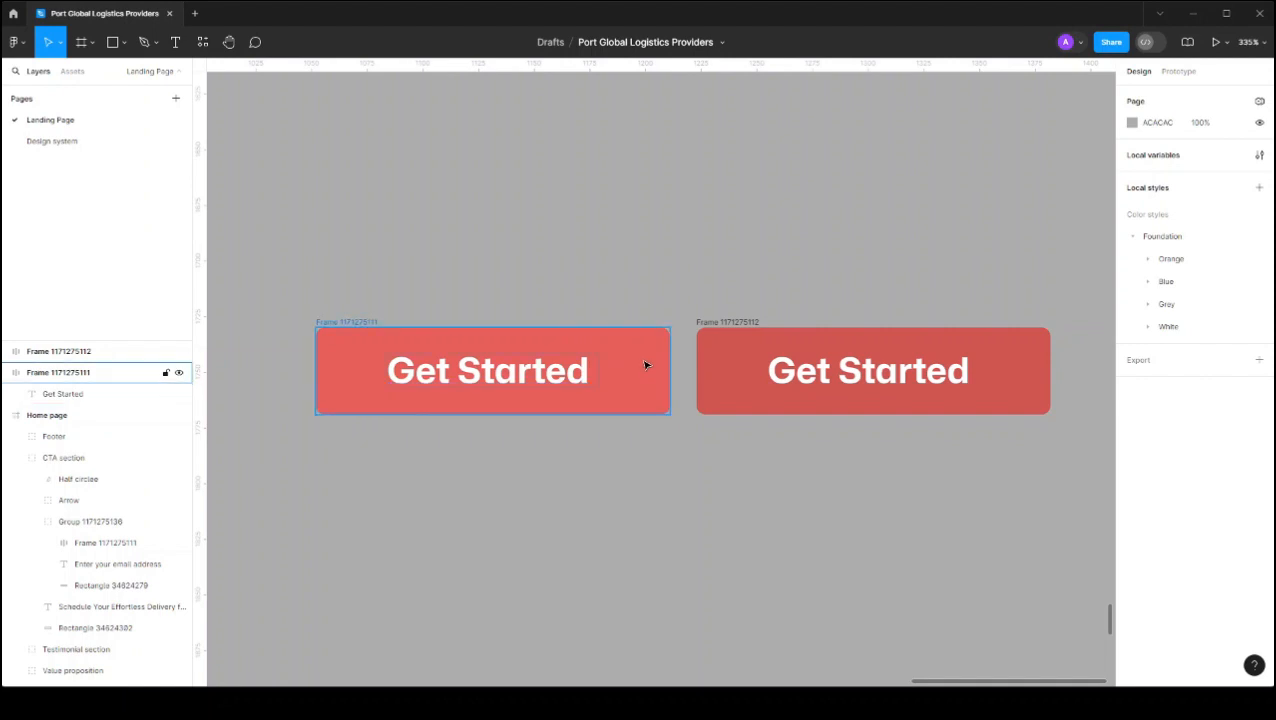
Step: Select both Get Started copies on the canvas beside the page and delete them
click(1040, 390)
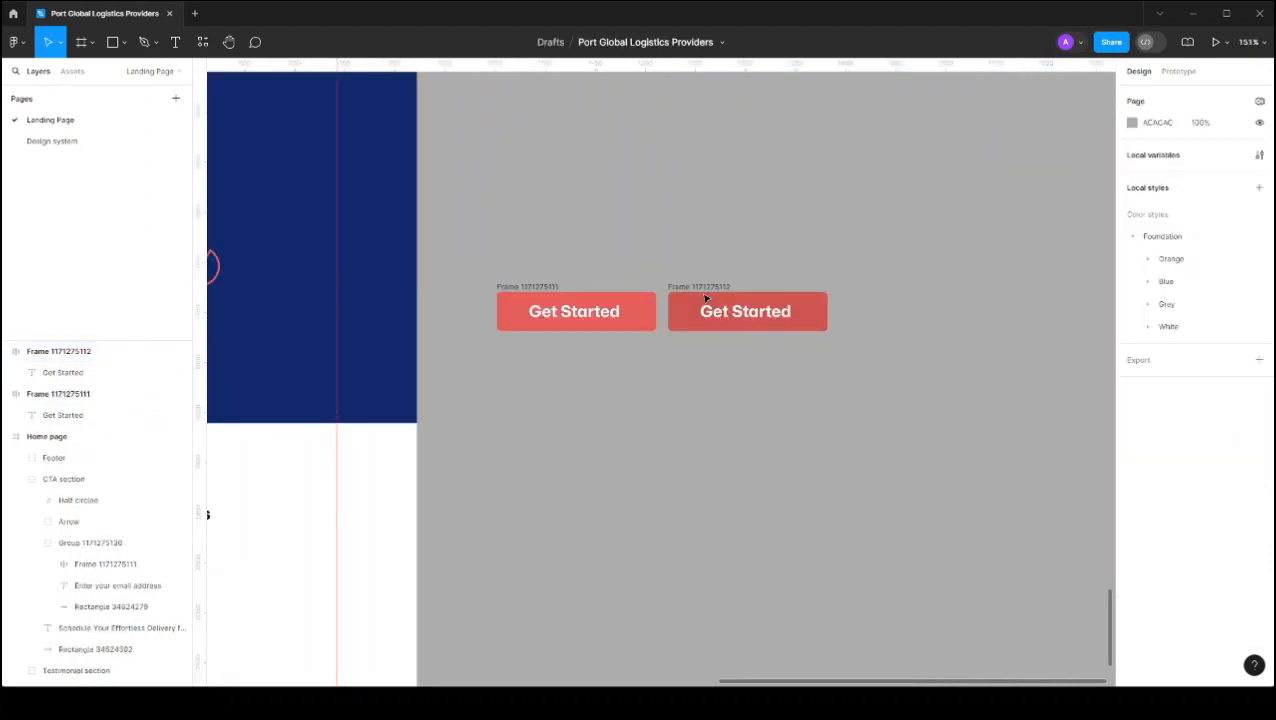
key(ctrl+z)
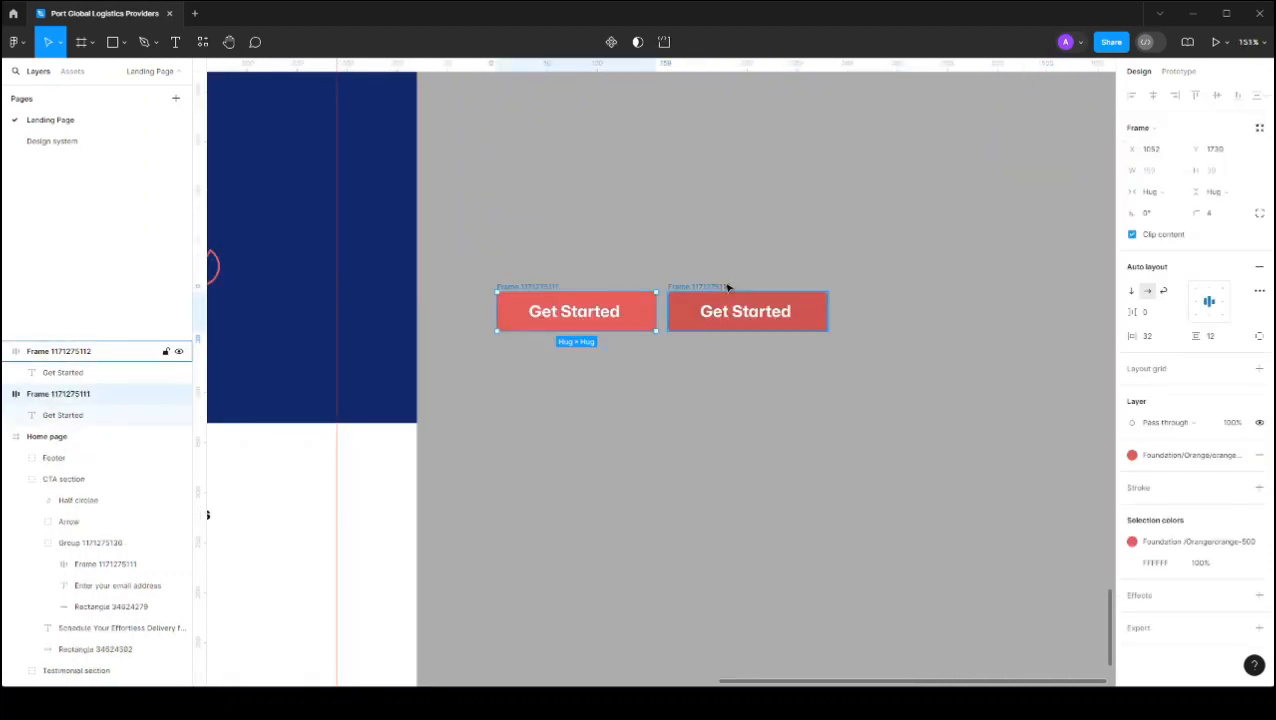
shift+click(728, 287)
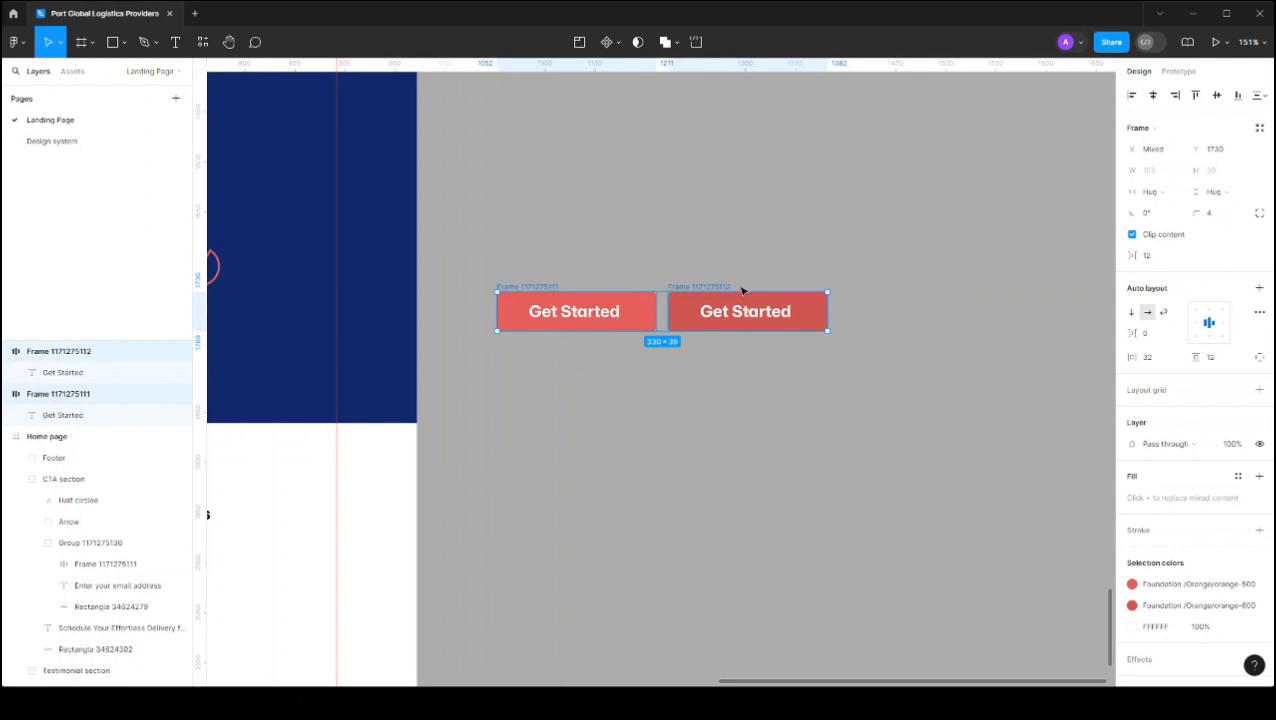
key(Delete)
Step: Select the background rectangle of the CTA section on the landing page
scroll(740, 288, down, 2)
scroll(722, 288, down, 3)
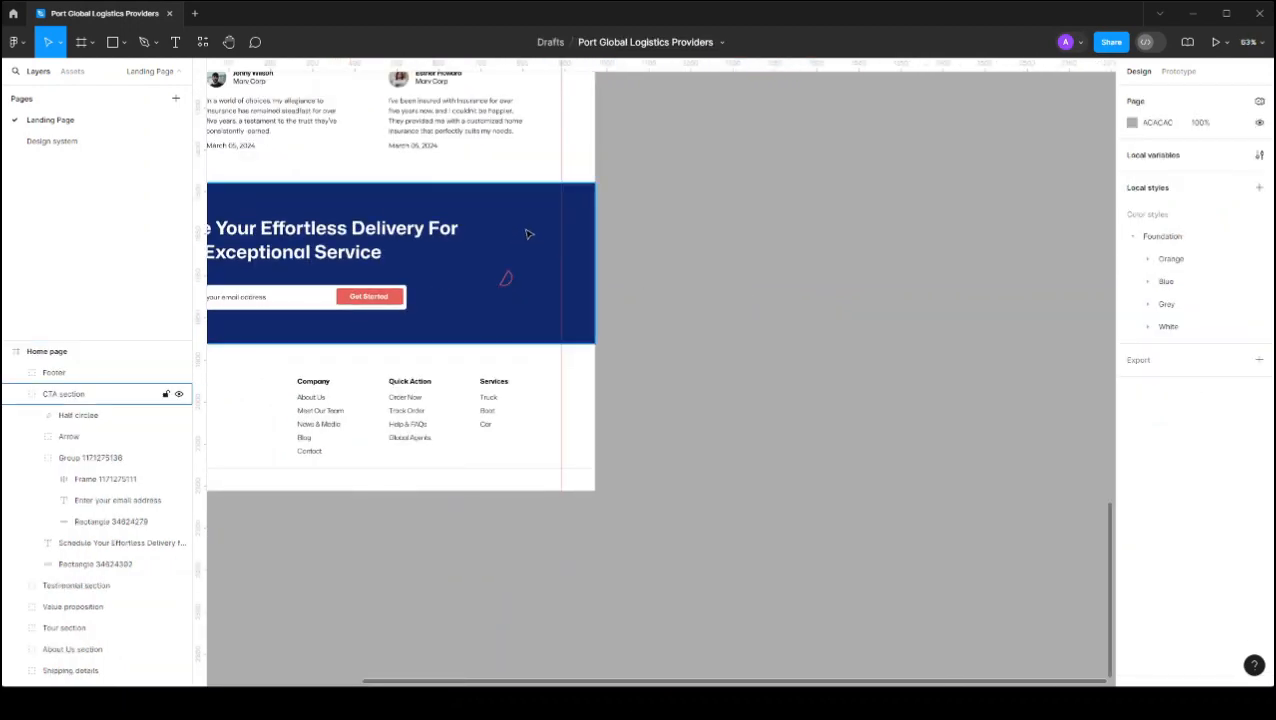
scroll(529, 234, left, 5)
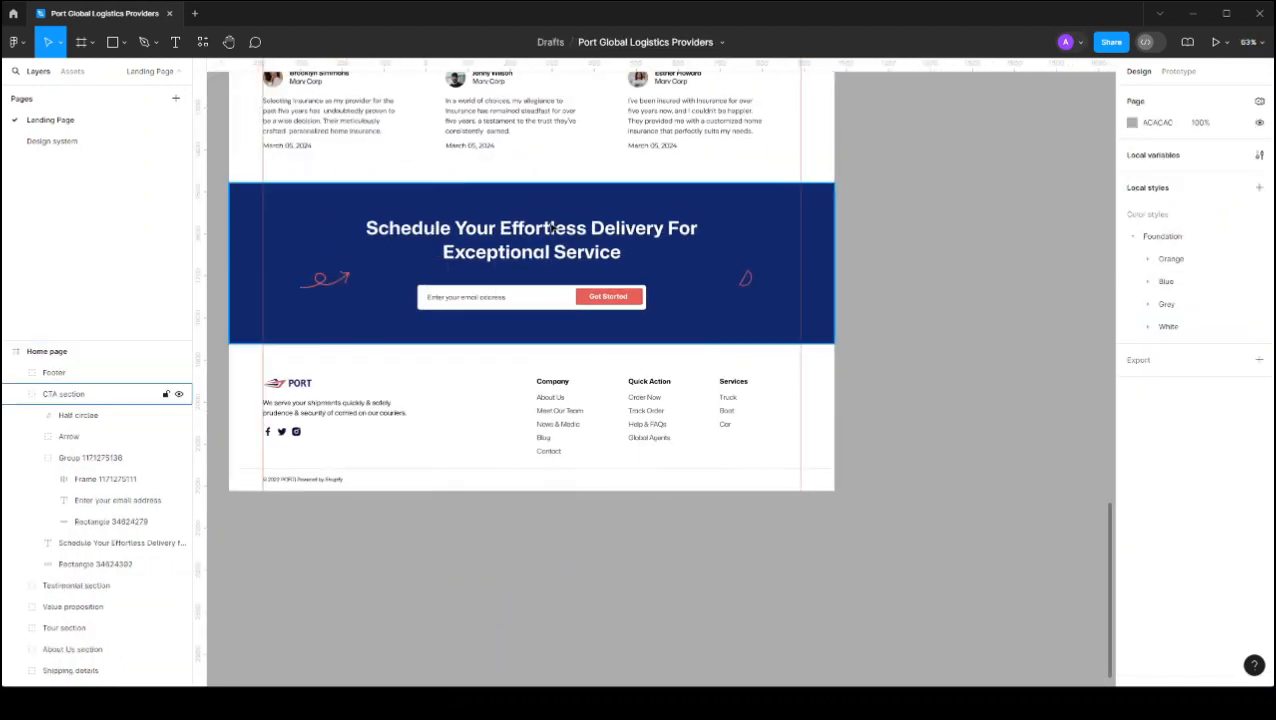
click(617, 212)
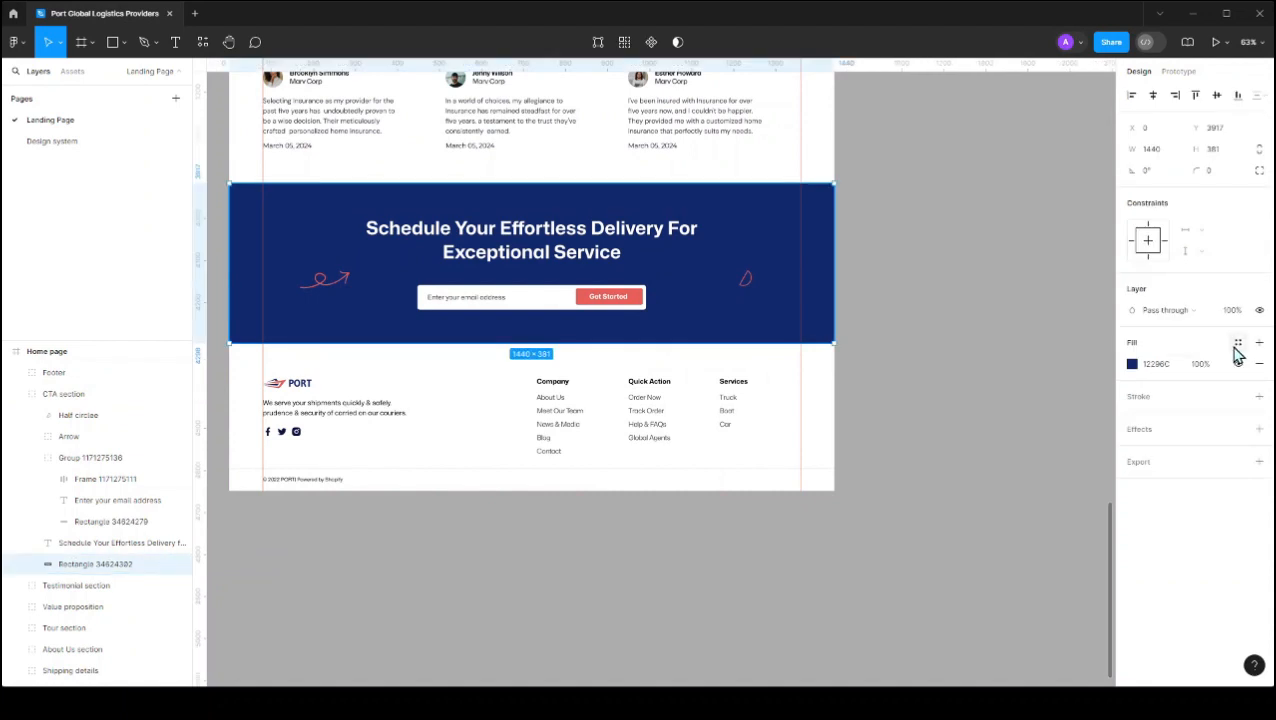
Step: Try an orange style, a dark blue style and the grey-500 style on the CTA background's fill
click(1237, 344)
click(1032, 537)
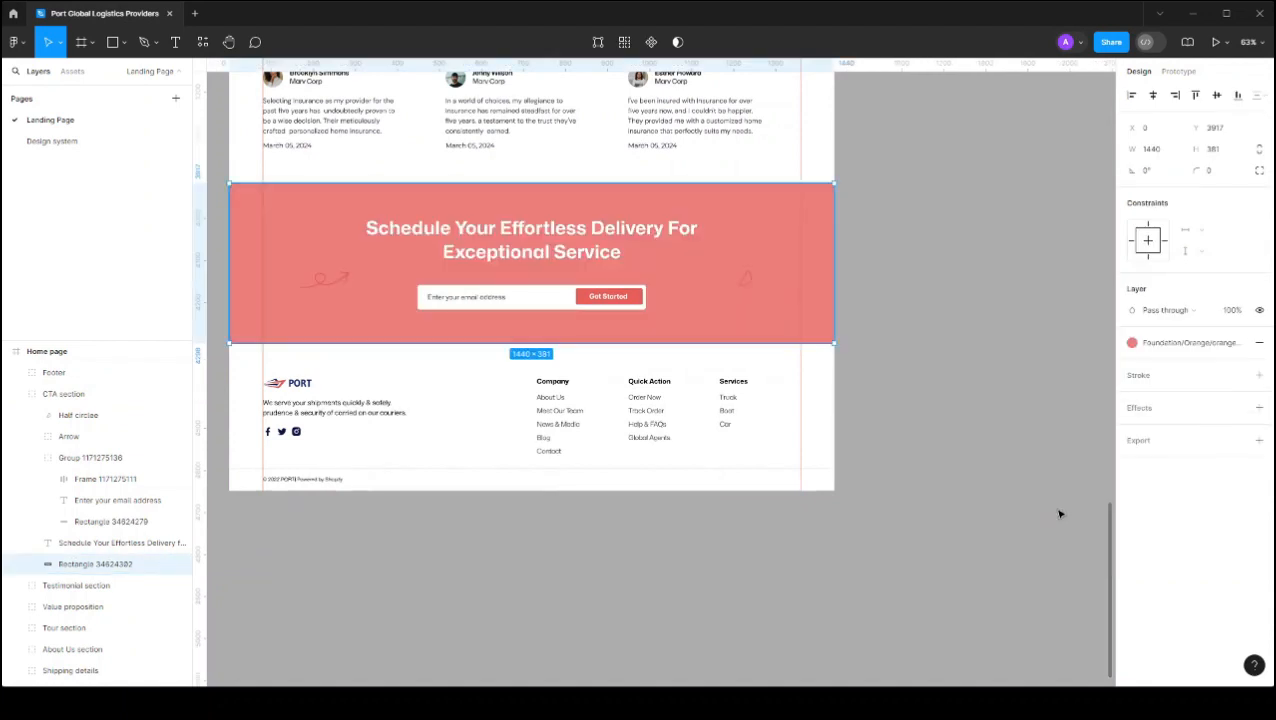
click(1188, 344)
scroll(1050, 510, down, 3)
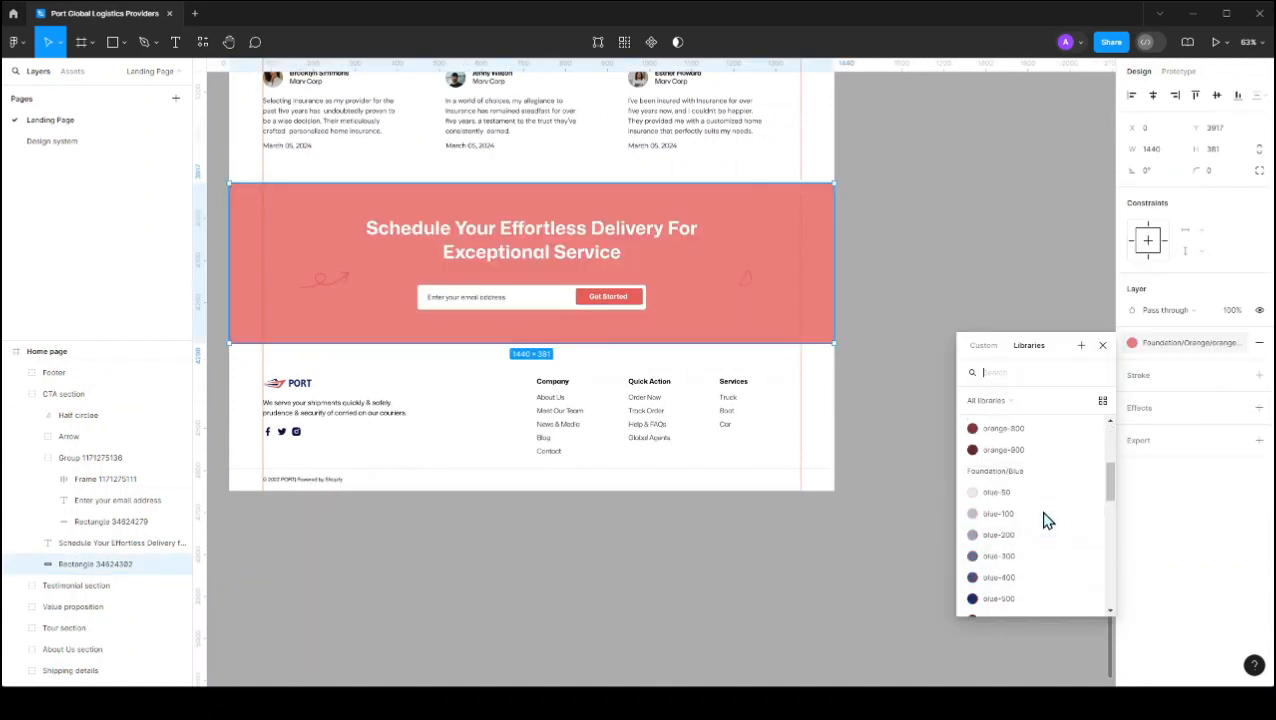
scroll(1045, 520, down, 3)
click(1025, 535)
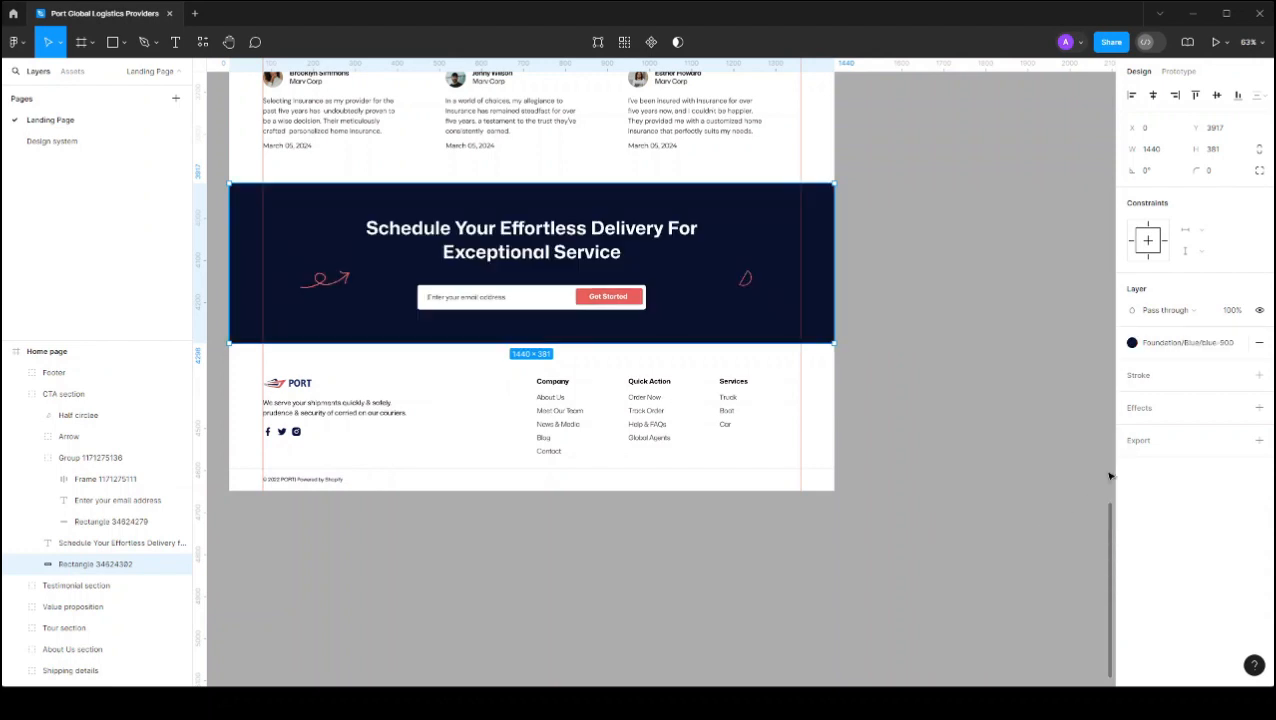
click(1190, 344)
scroll(1030, 525, down, 3)
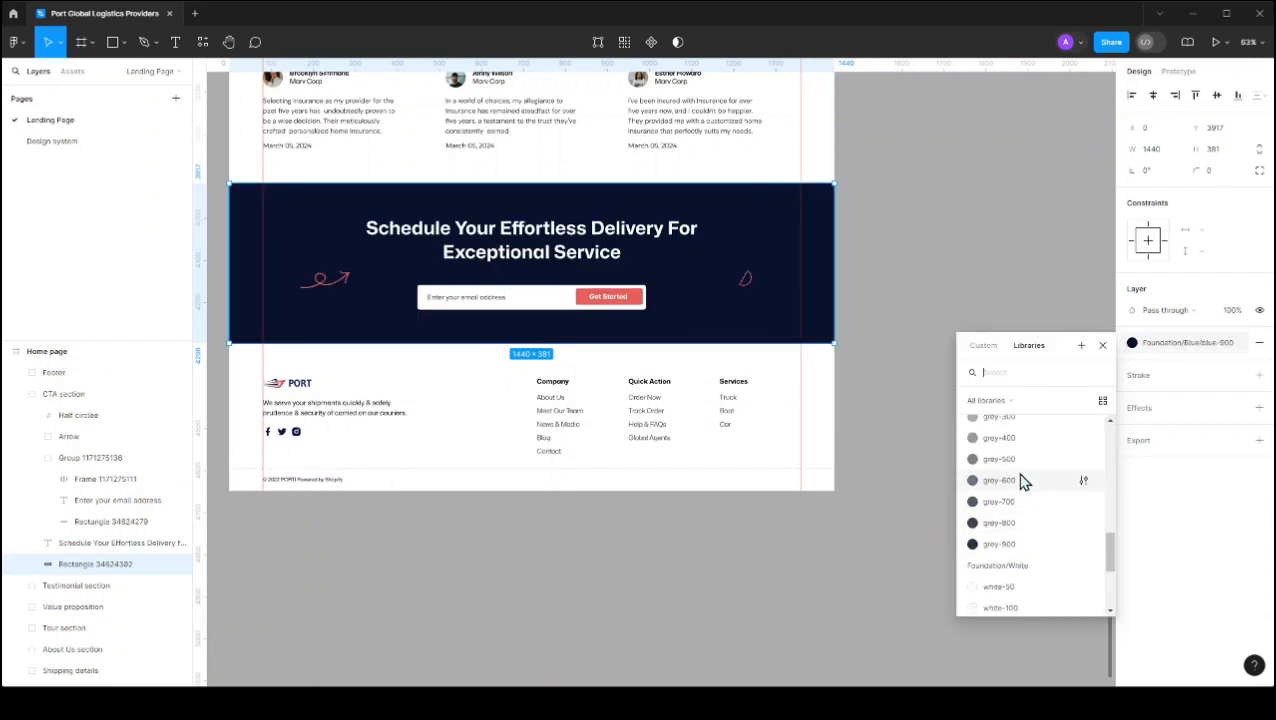
click(1020, 459)
Step: Apply the blue-500 colour style to the CTA section's background rectangle
click(1168, 344)
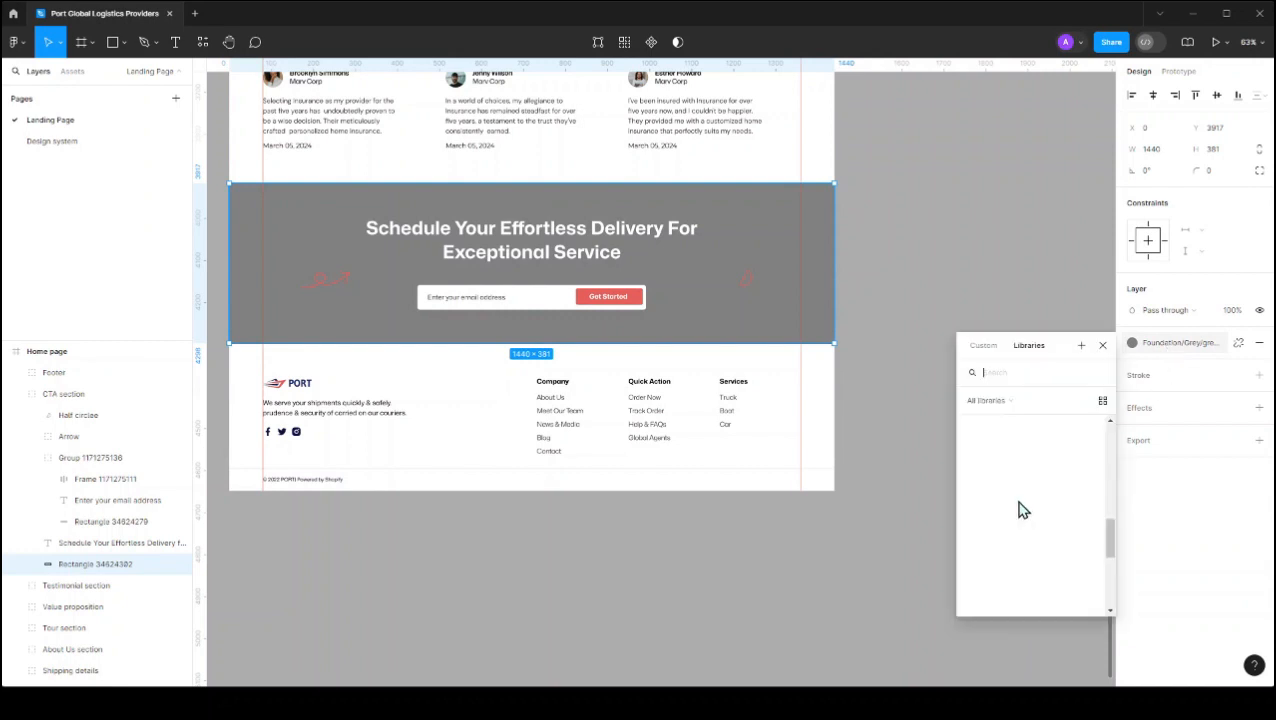
scroll(1020, 515, up, 3)
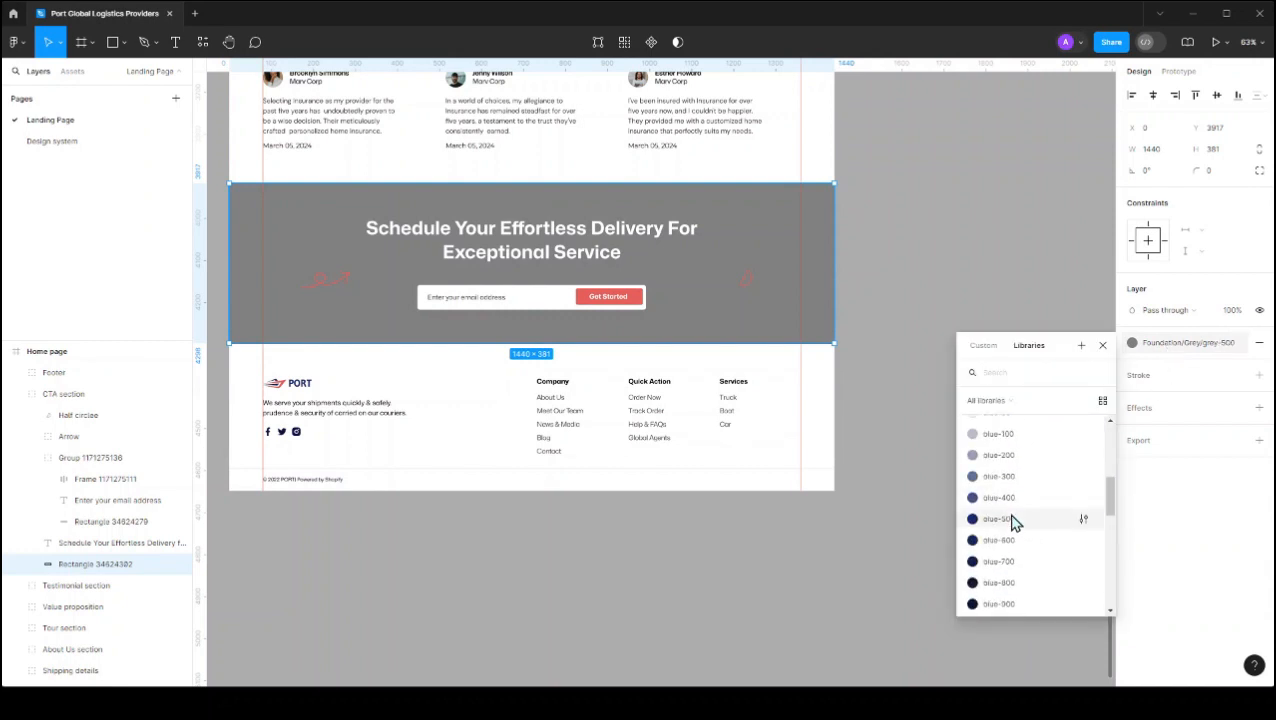
click(1012, 521)
Step: Review the landing page from the CTA section up to the hero and inspect the "We're Global Logistic Providers" heading's text settings
scroll(1005, 495, down, 3)
scroll(1000, 480, up, 3)
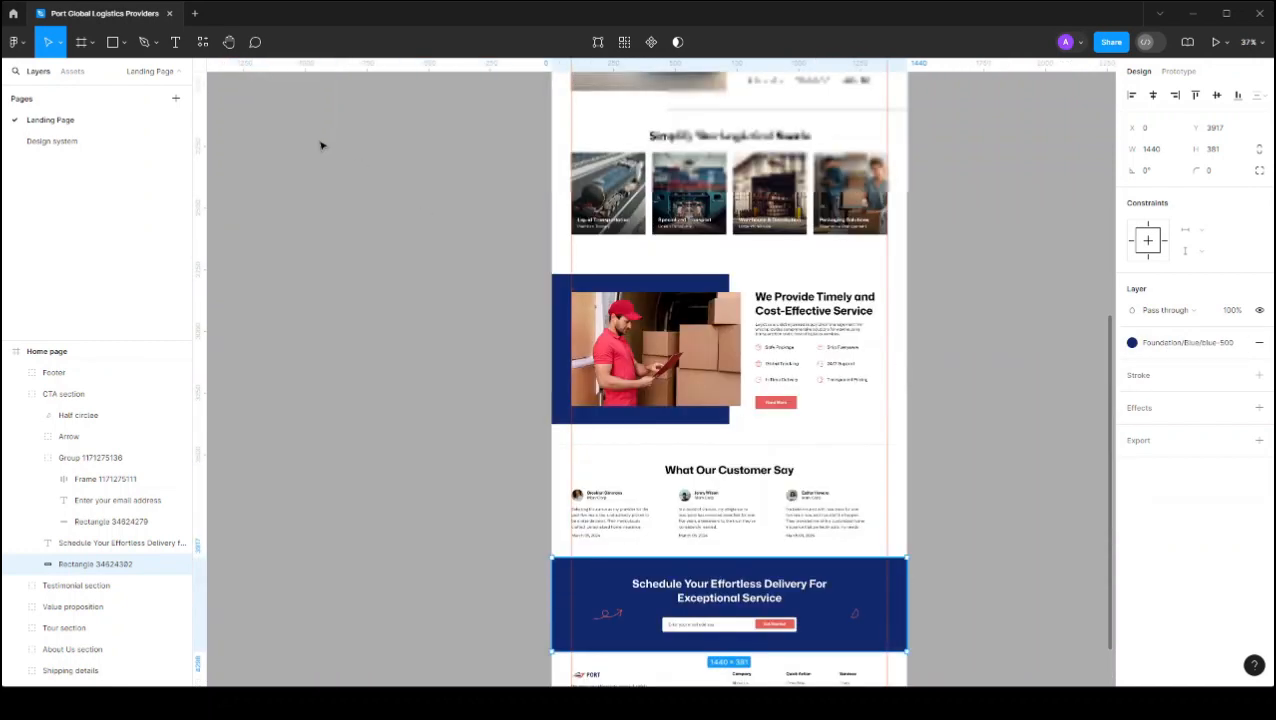
scroll(321, 146, up, 1)
scroll(947, 294, up, 2)
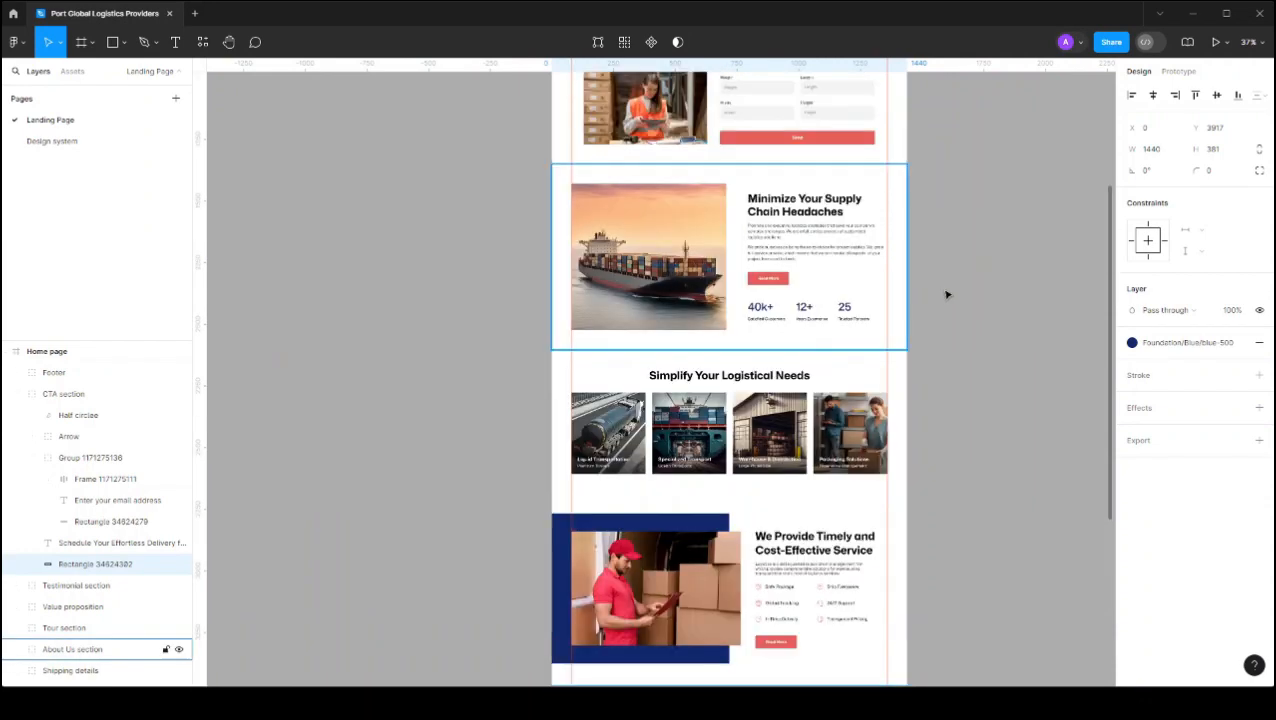
scroll(947, 294, up, 3)
scroll(947, 294, up, 1)
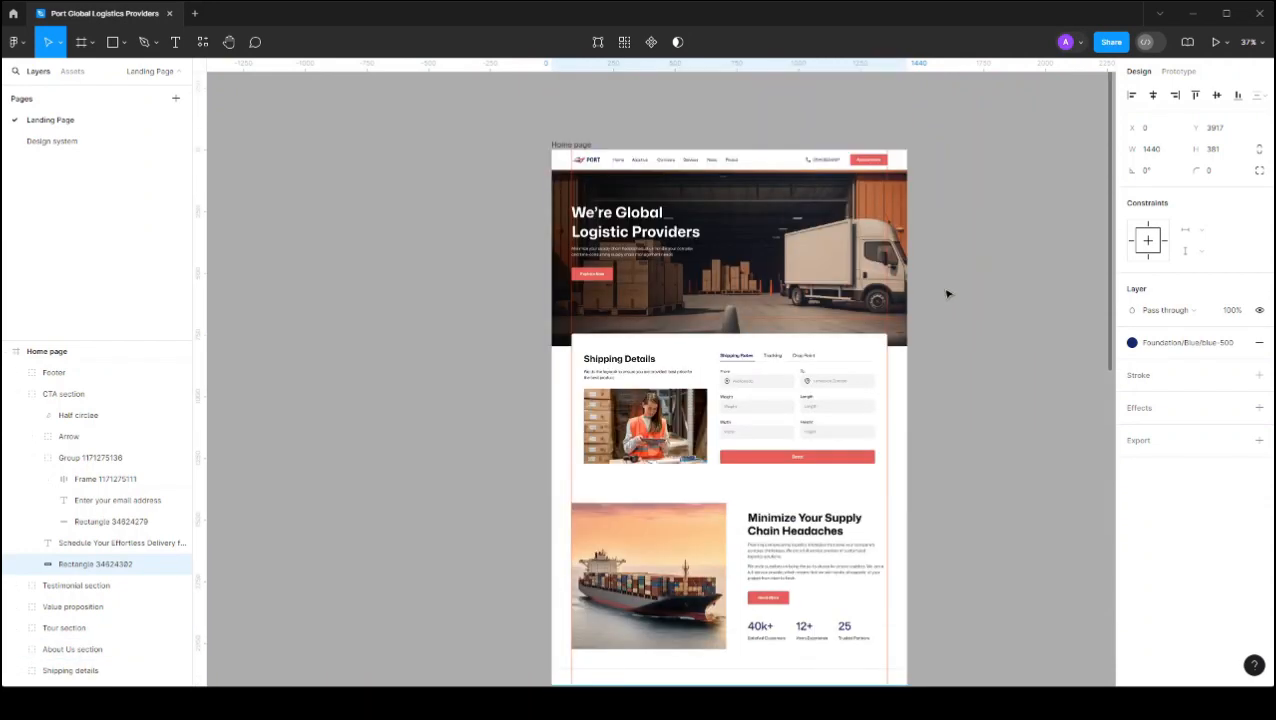
scroll(948, 289, right, 1)
scroll(840, 212, up, 3)
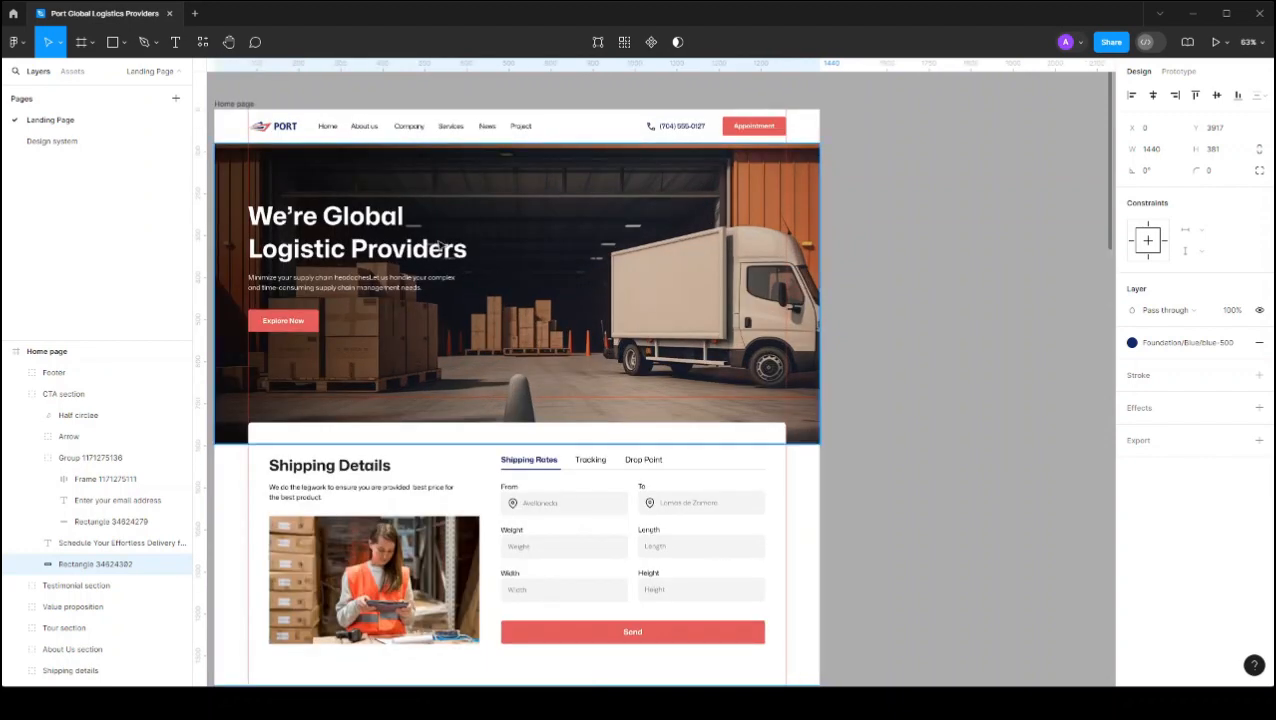
scroll(440, 242, up, 4)
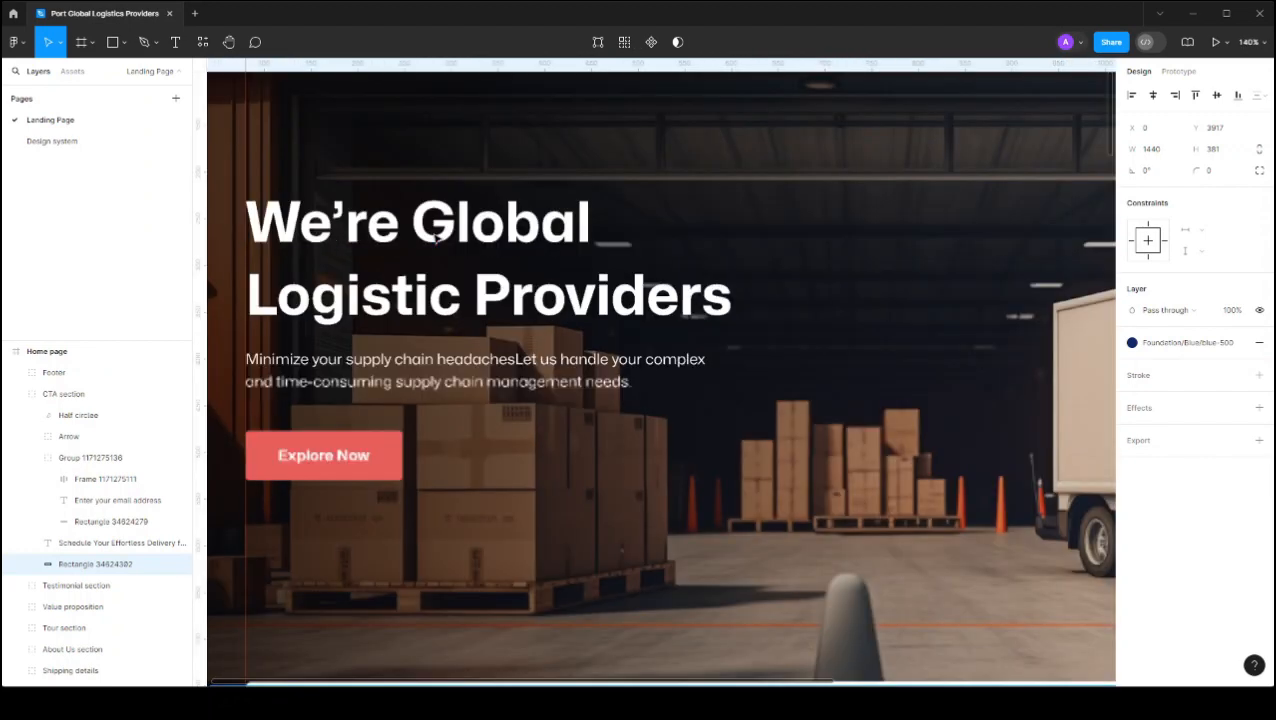
click(437, 238)
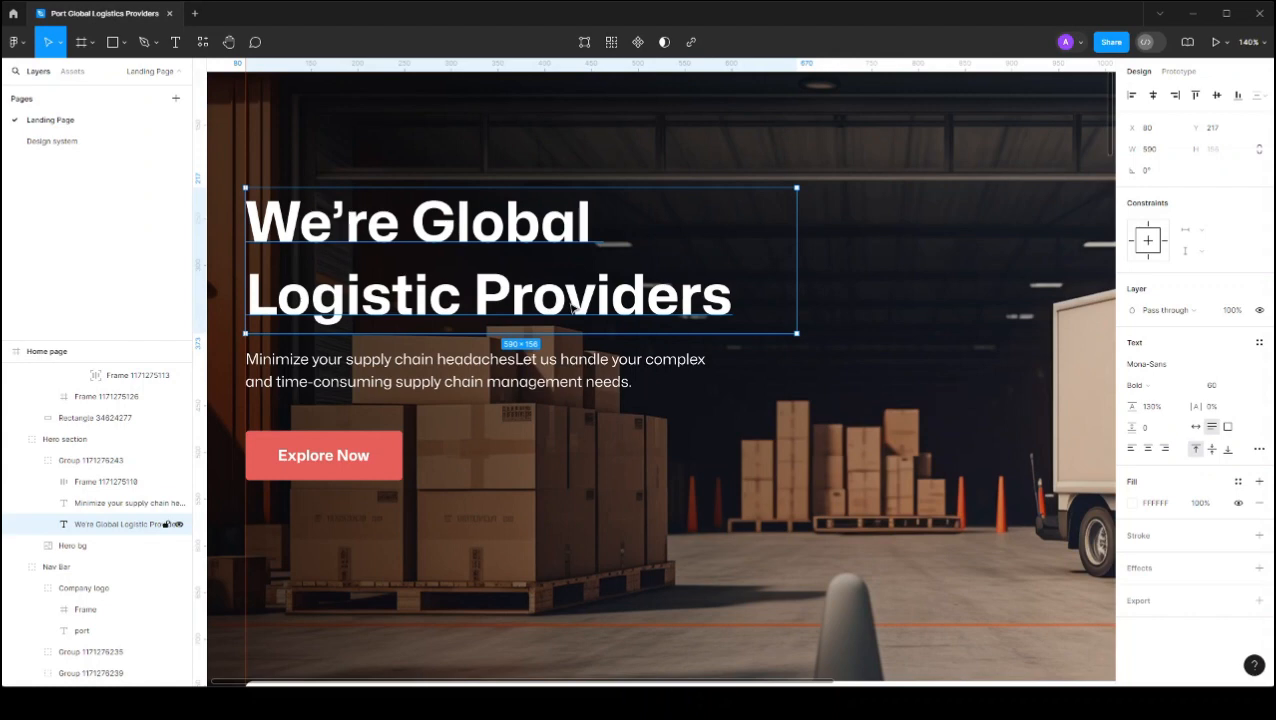
scroll(569, 307, down, 5)
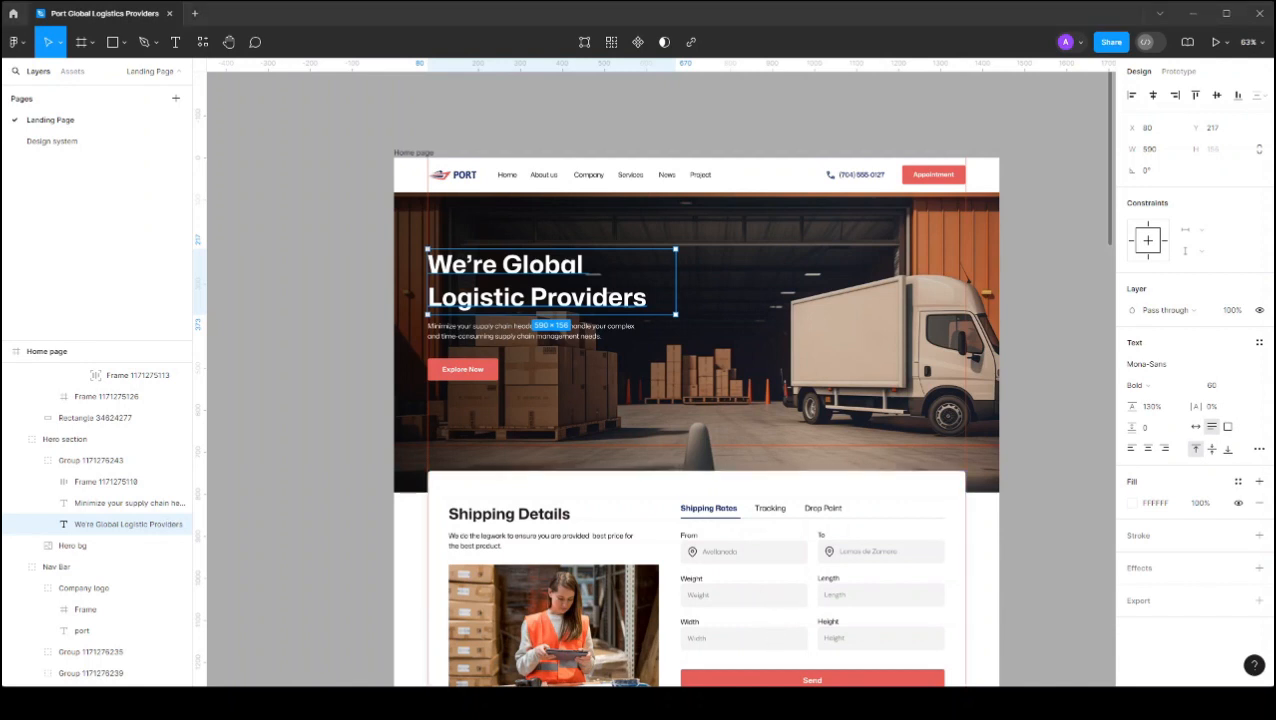
Step: On the Design system page, move the four base colour squares directly beside the Orange palette, at X 599 and Y 44
click(443, 146)
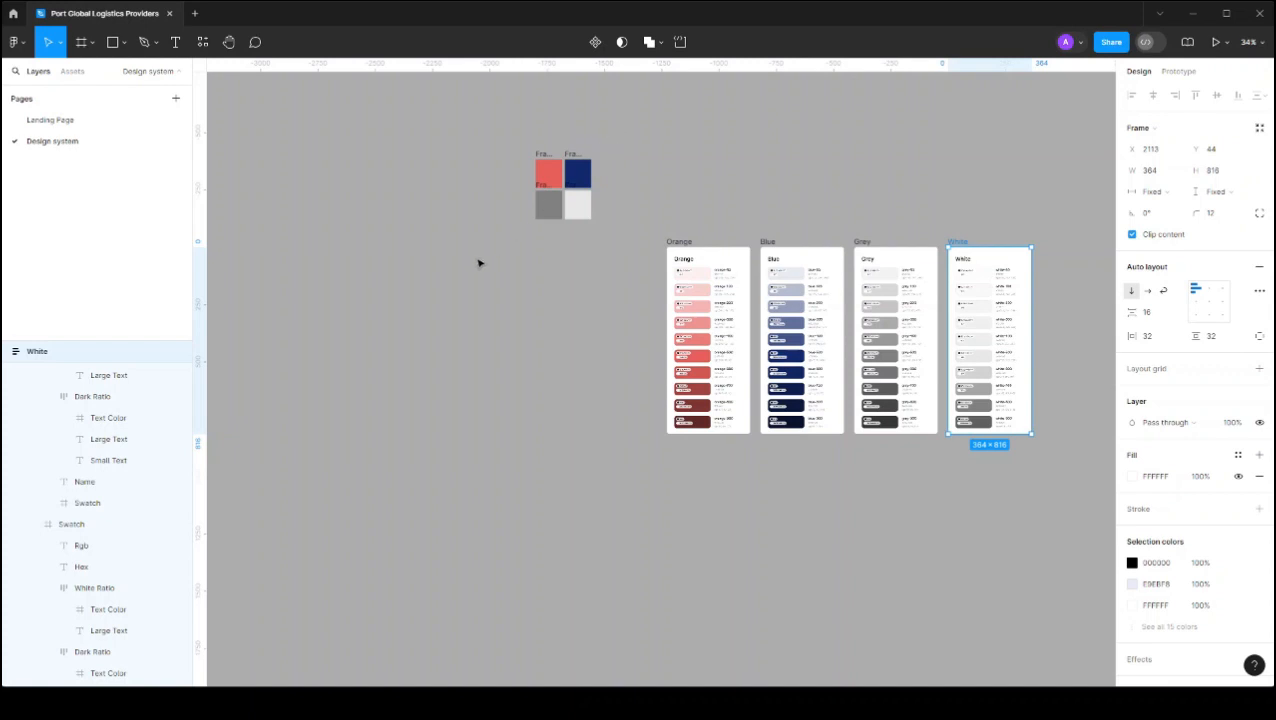
drag(478, 263, 614, 122)
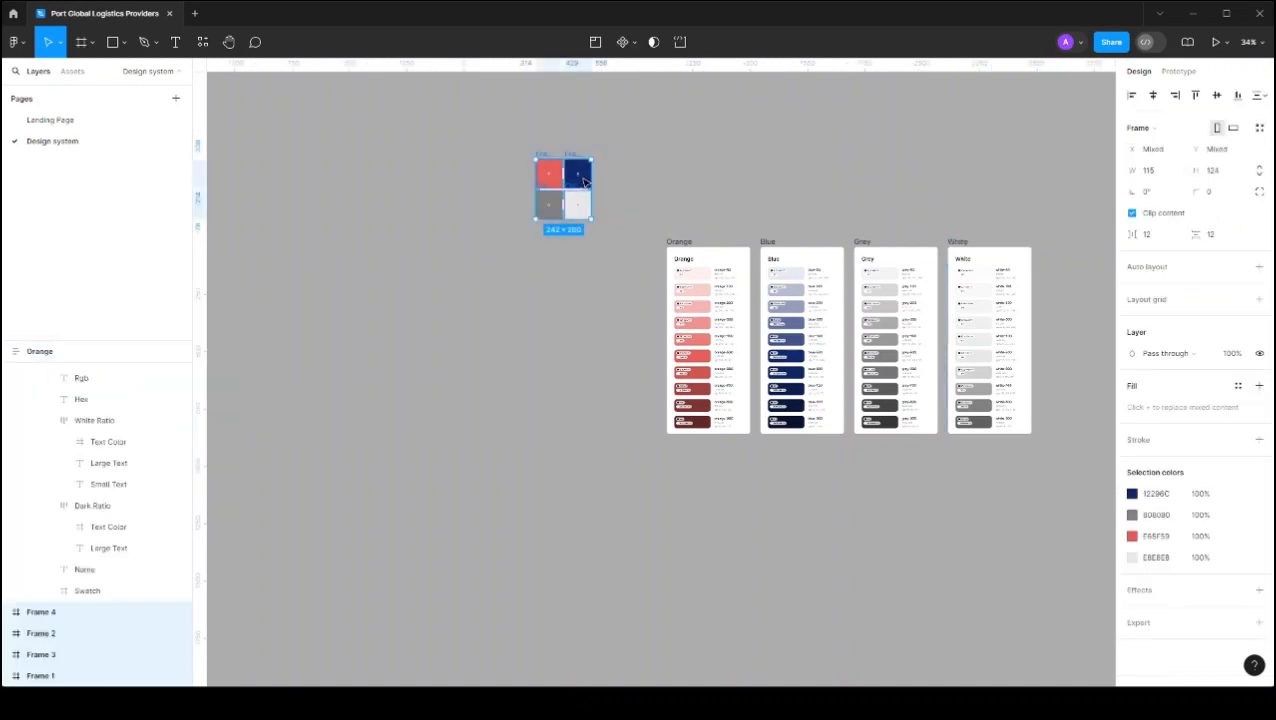
drag(585, 183, 648, 270)
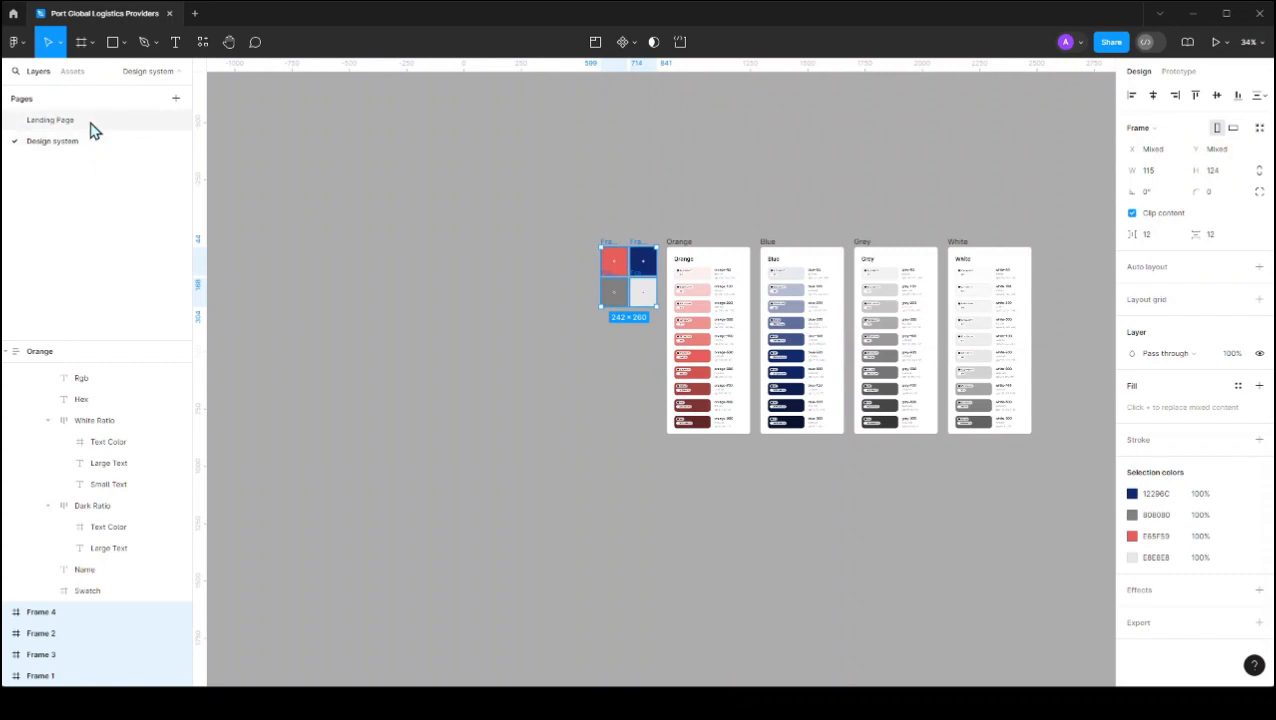
Step: Copy the landing page's "Shipping Details" heading onto the Design system page below the palettes, at X 1035 and Y 915
click(127, 120)
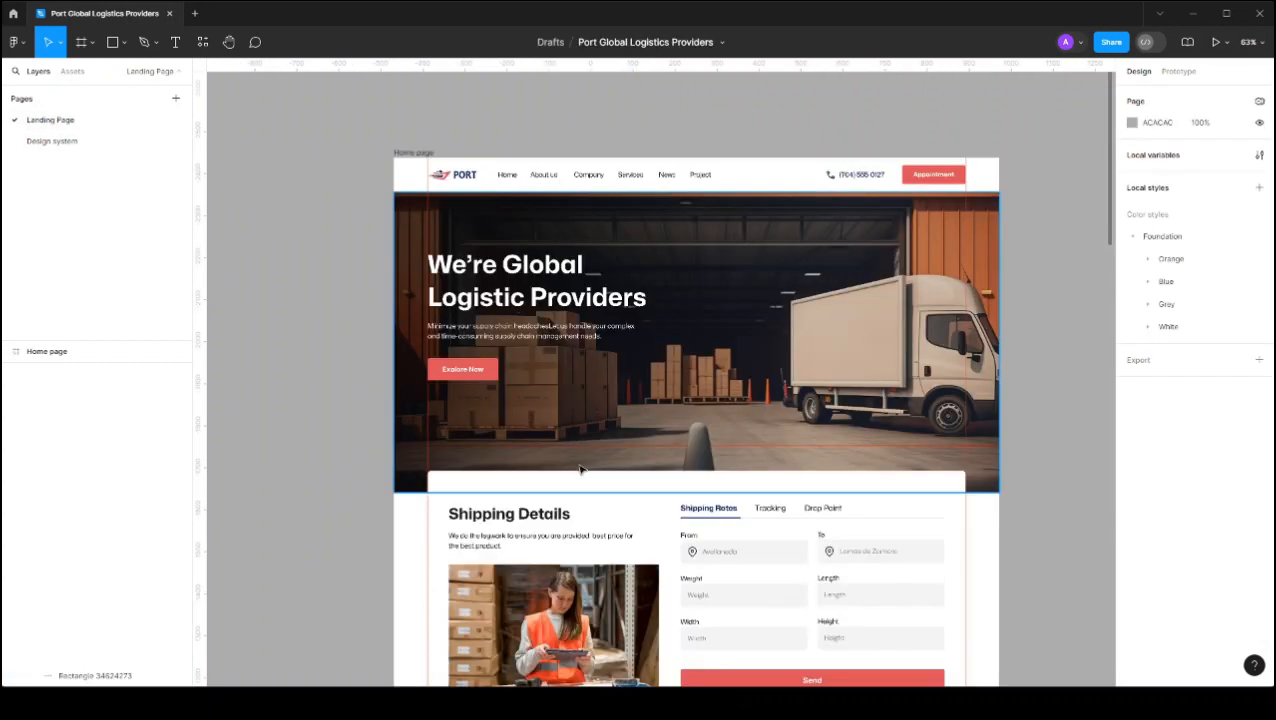
click(558, 518)
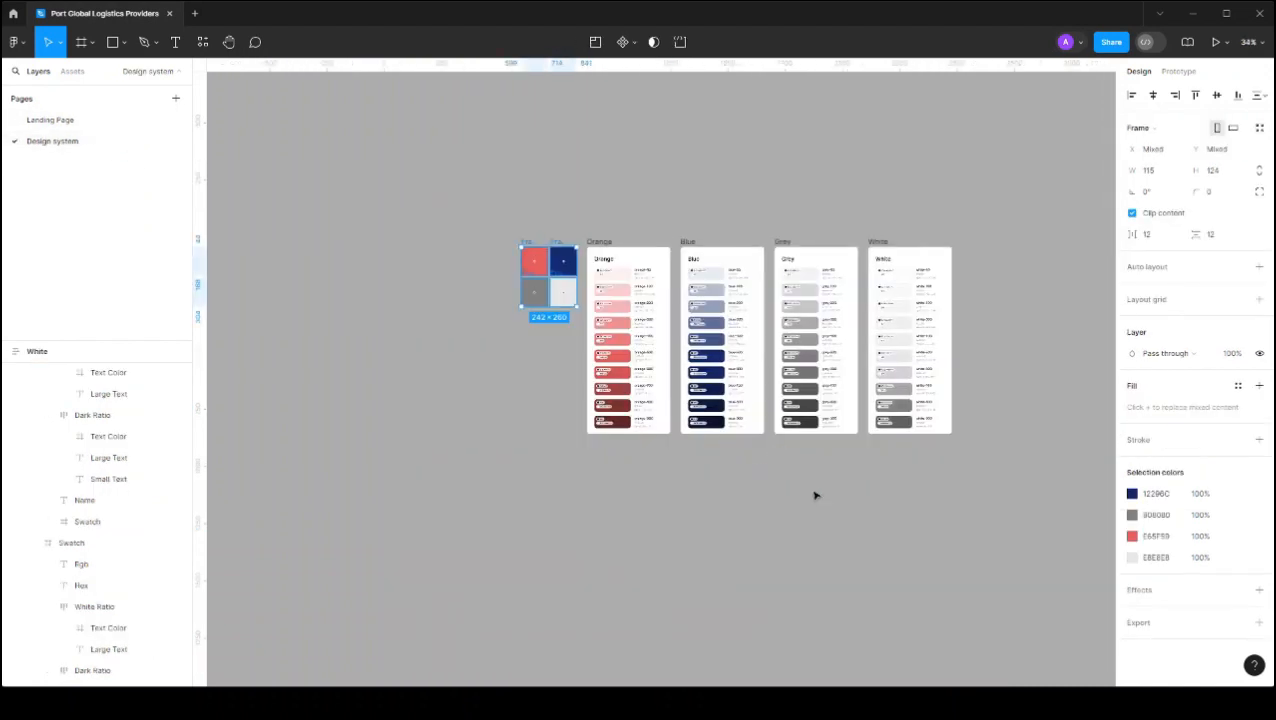
click(811, 494)
scroll(811, 494, down, 2)
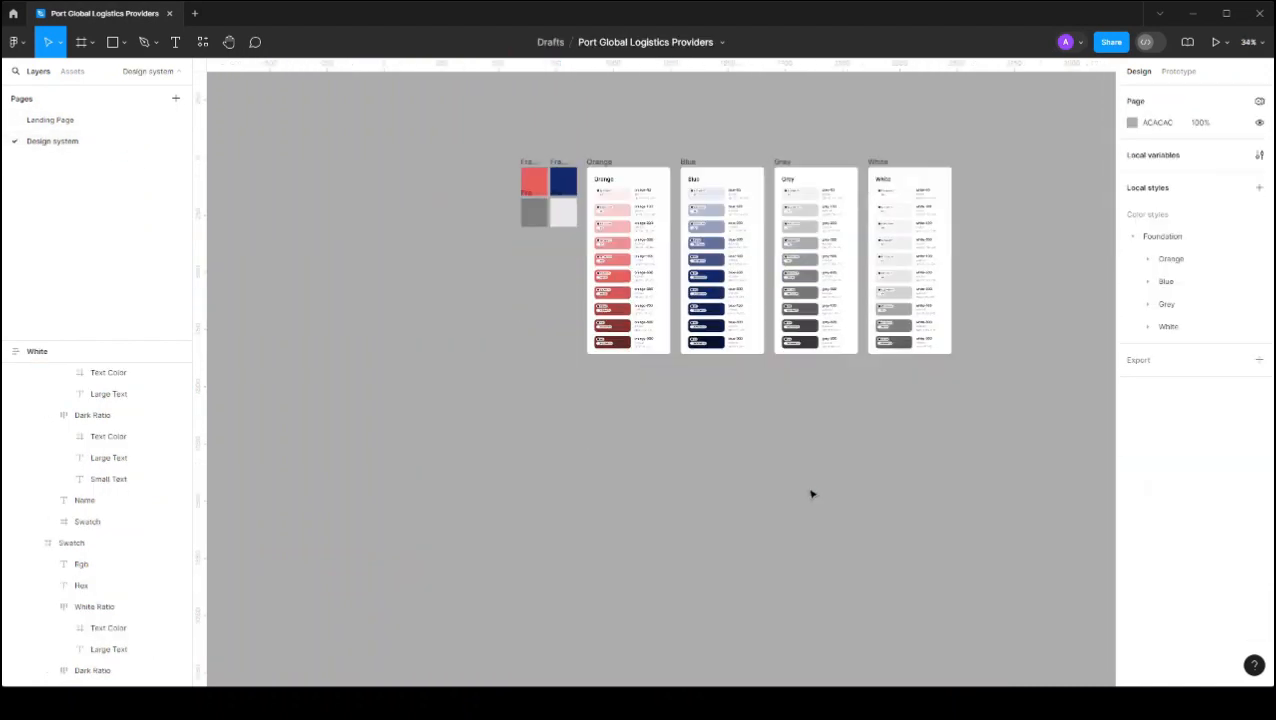
text(Shipping Details)
scroll(664, 376, up, 5)
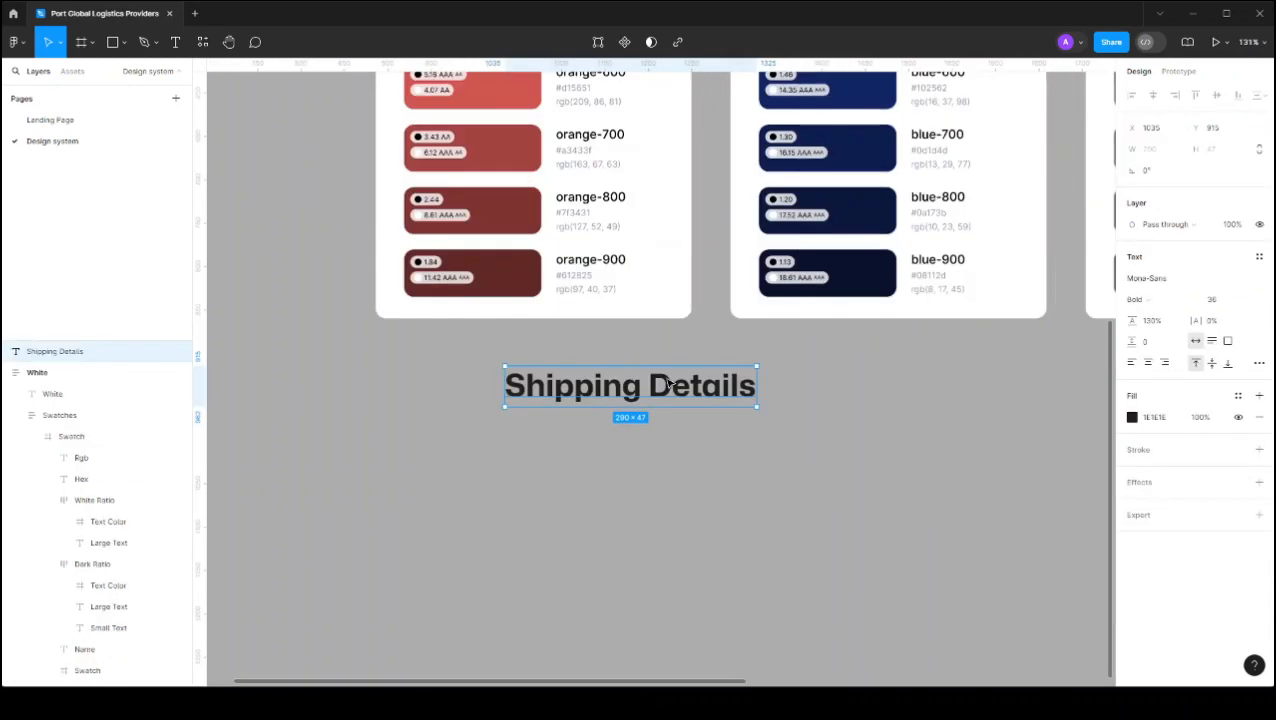
scroll(670, 383, down, 2)
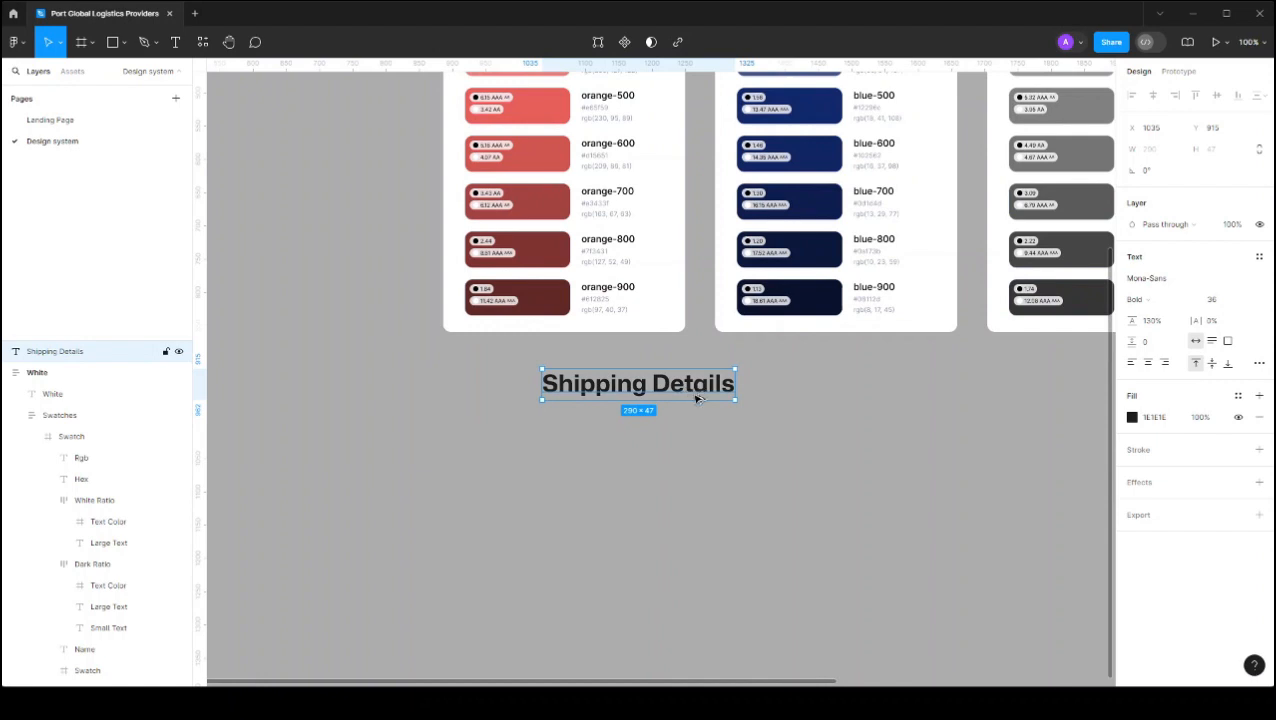
Step: Duplicate the Shipping Details heading 39 px below itself and move both copies to the empty area further down, at X 1123
drag(698, 398, 696, 446)
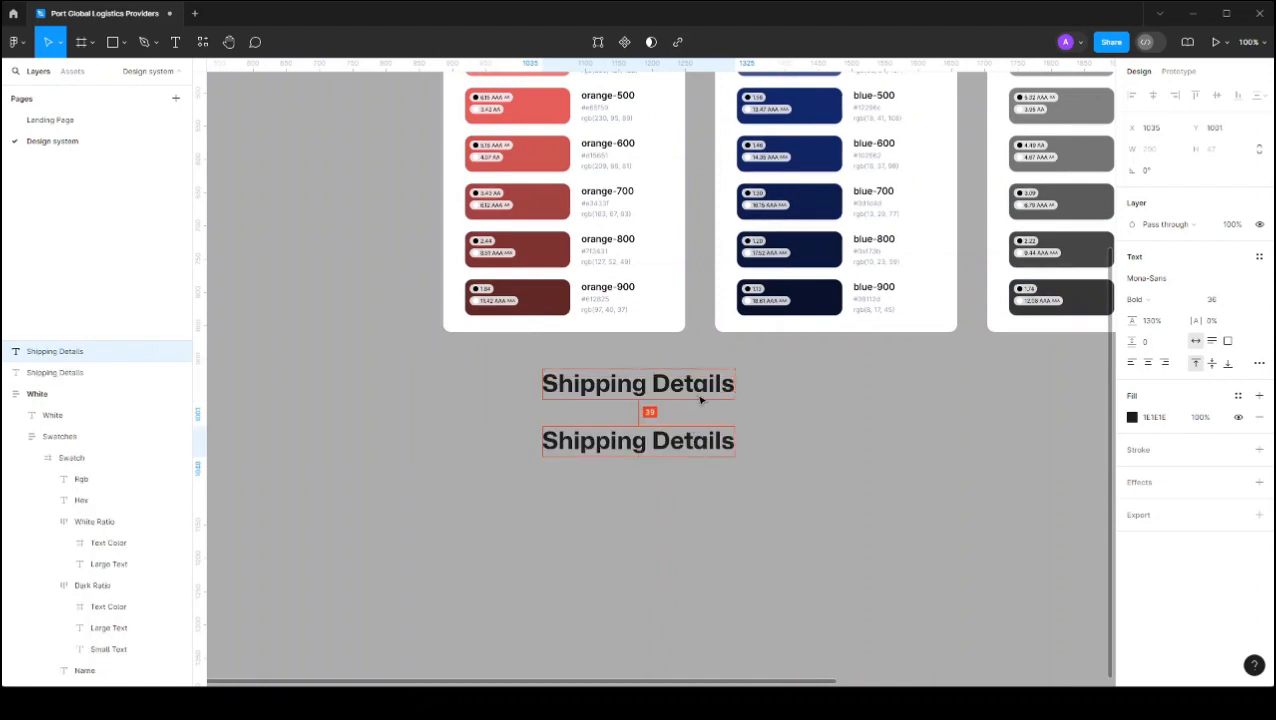
shift+click(702, 396)
scroll(704, 398, down, 6)
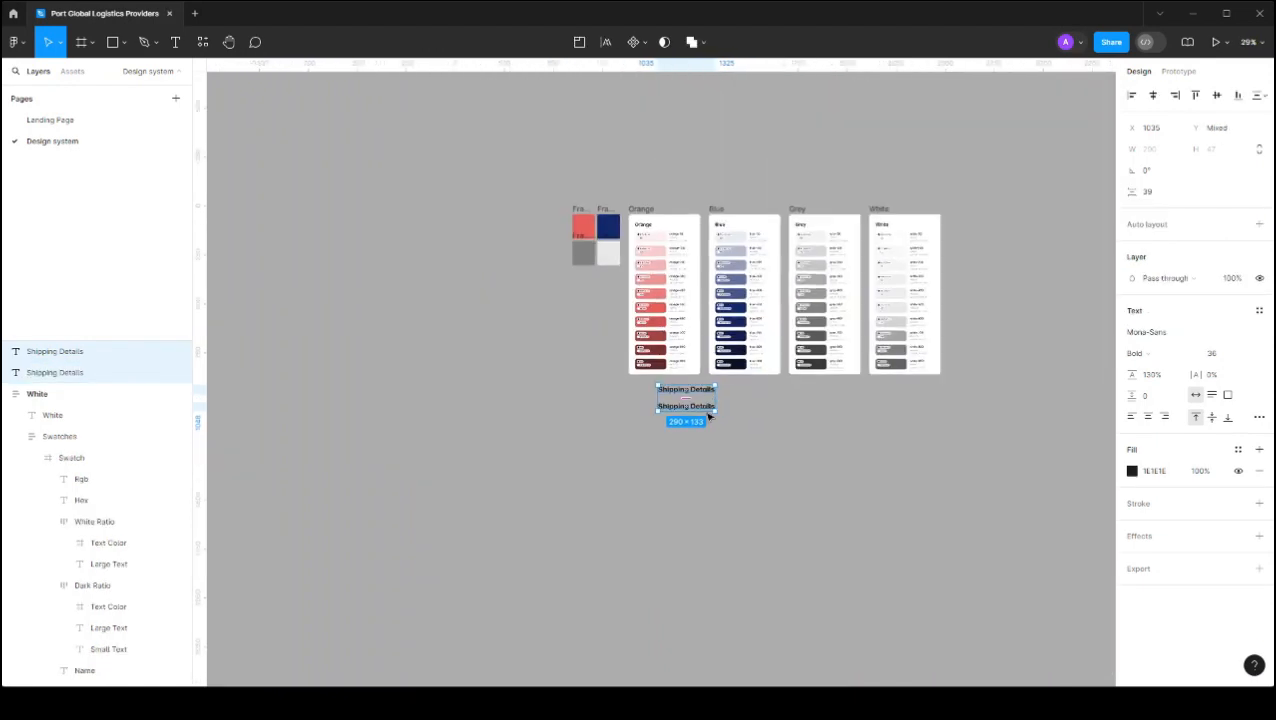
drag(709, 415, 726, 598)
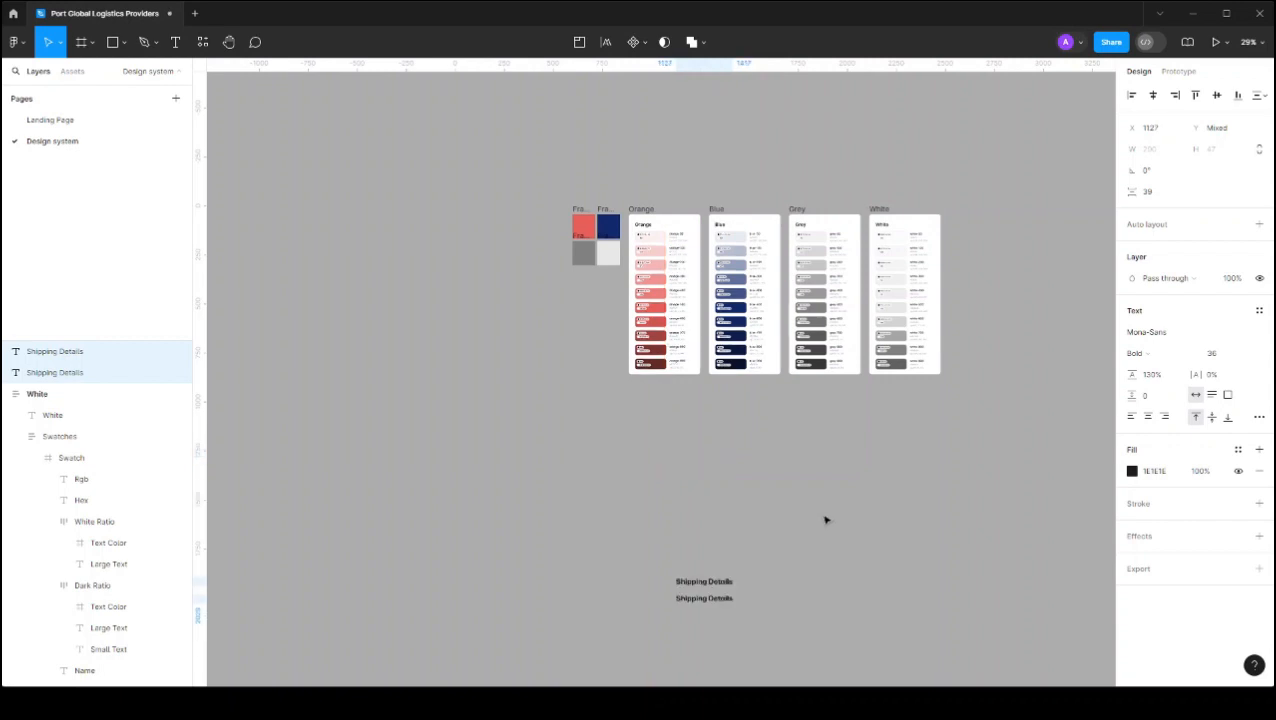
scroll(825, 519, down, 3)
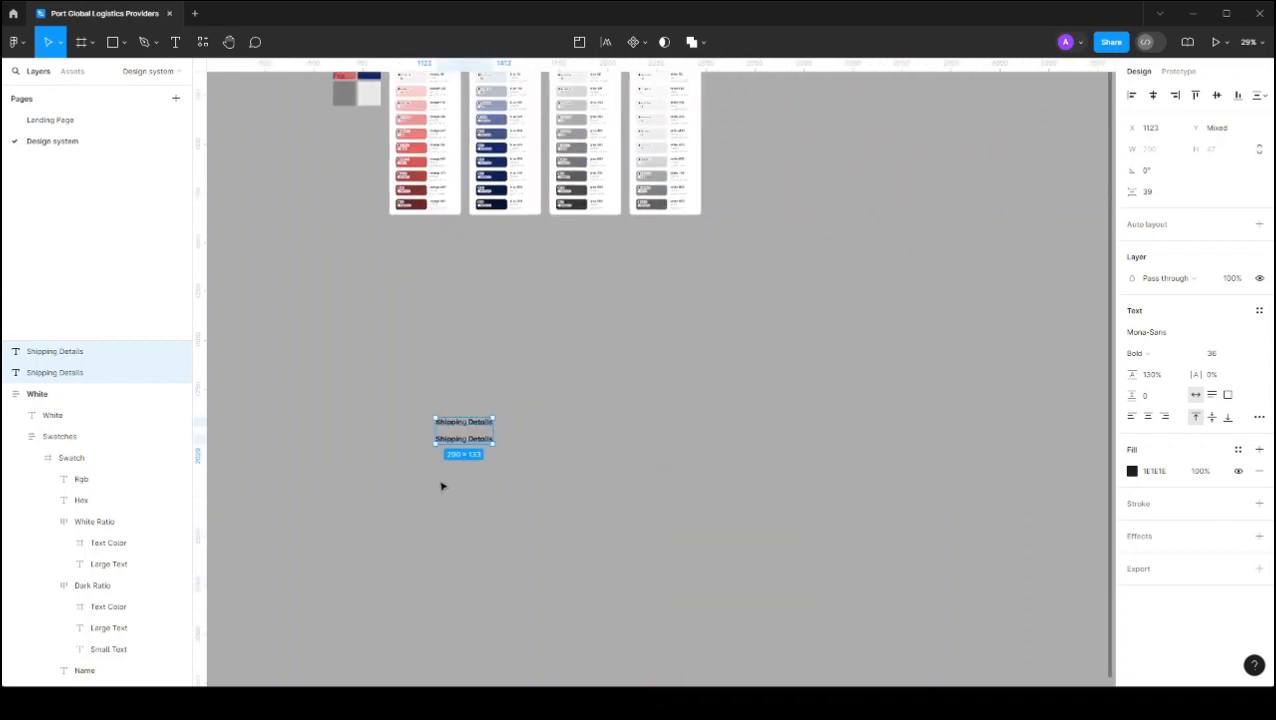
Step: Set the lower Shipping Details copy to Medium weight and font size 16
scroll(442, 484, up, 10)
click(607, 421)
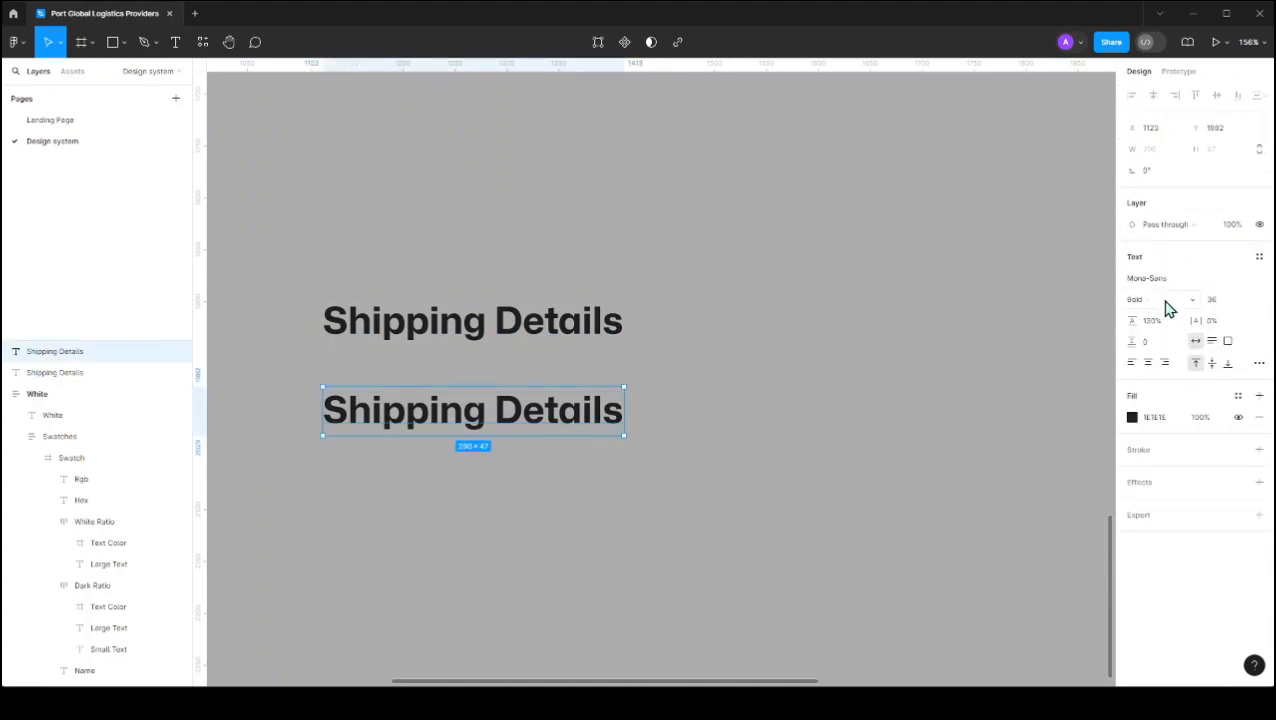
click(1170, 303)
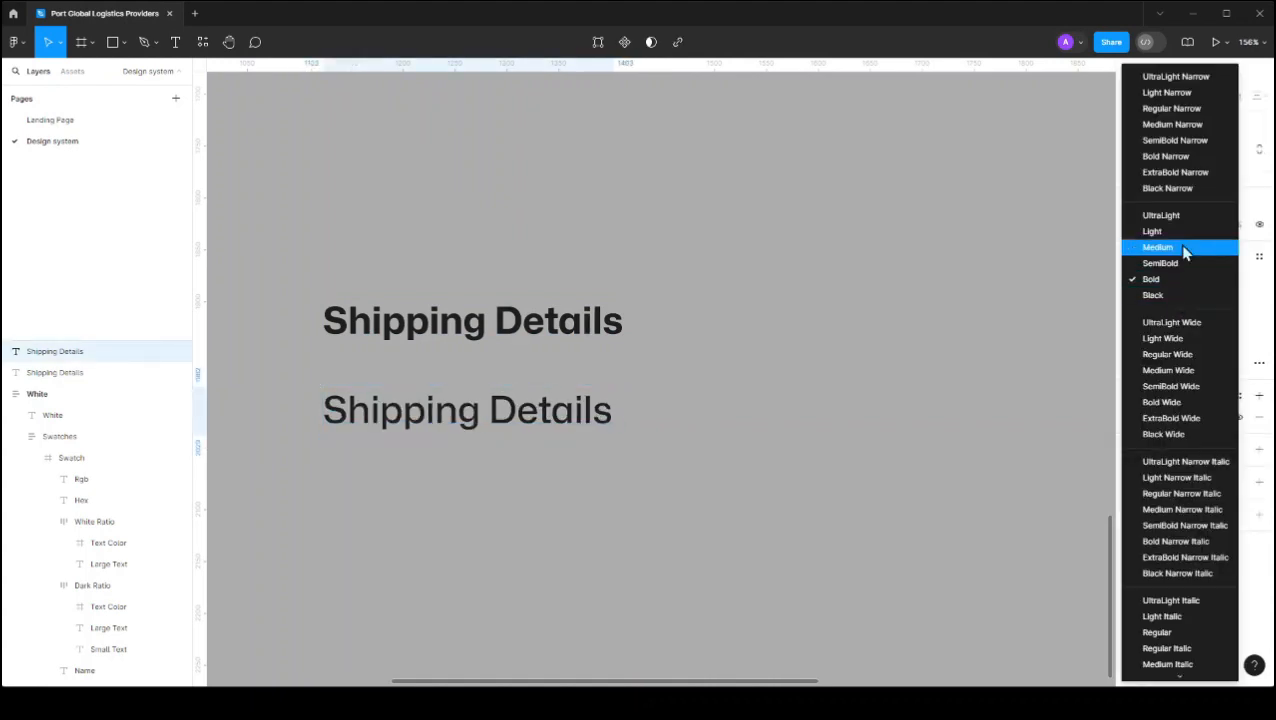
click(1183, 250)
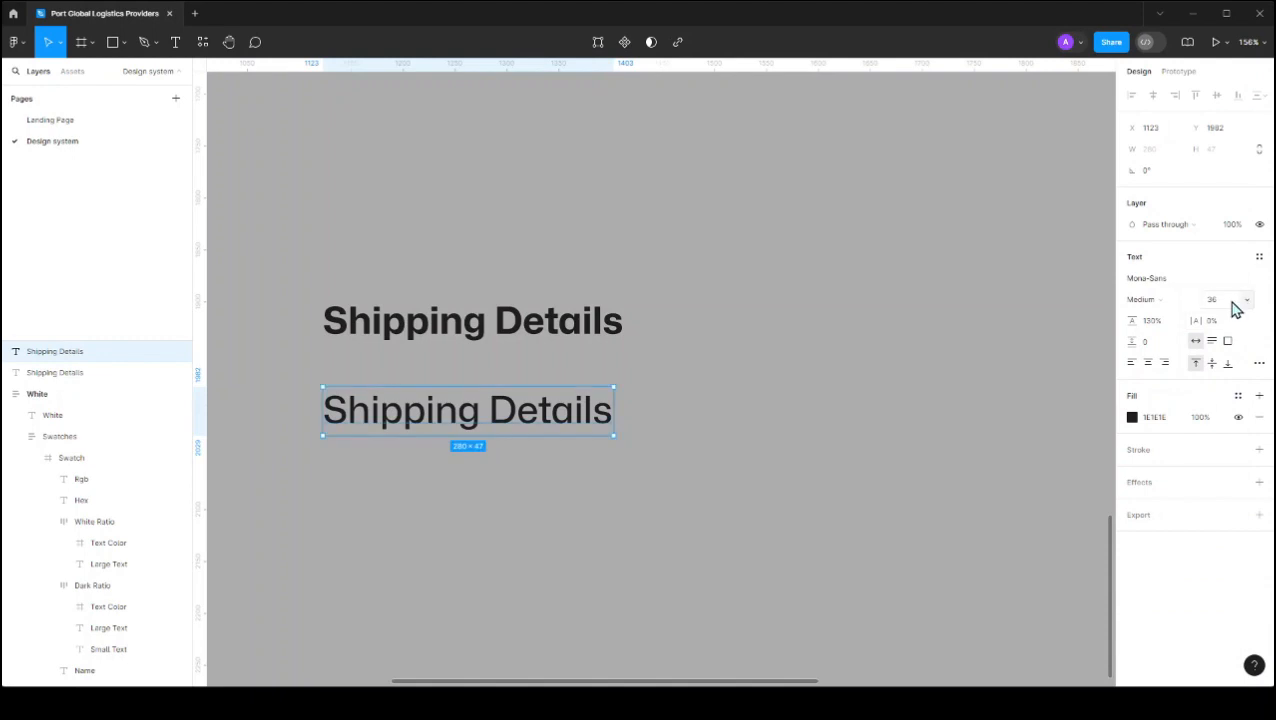
click(1226, 306)
text(16)
key(Return)
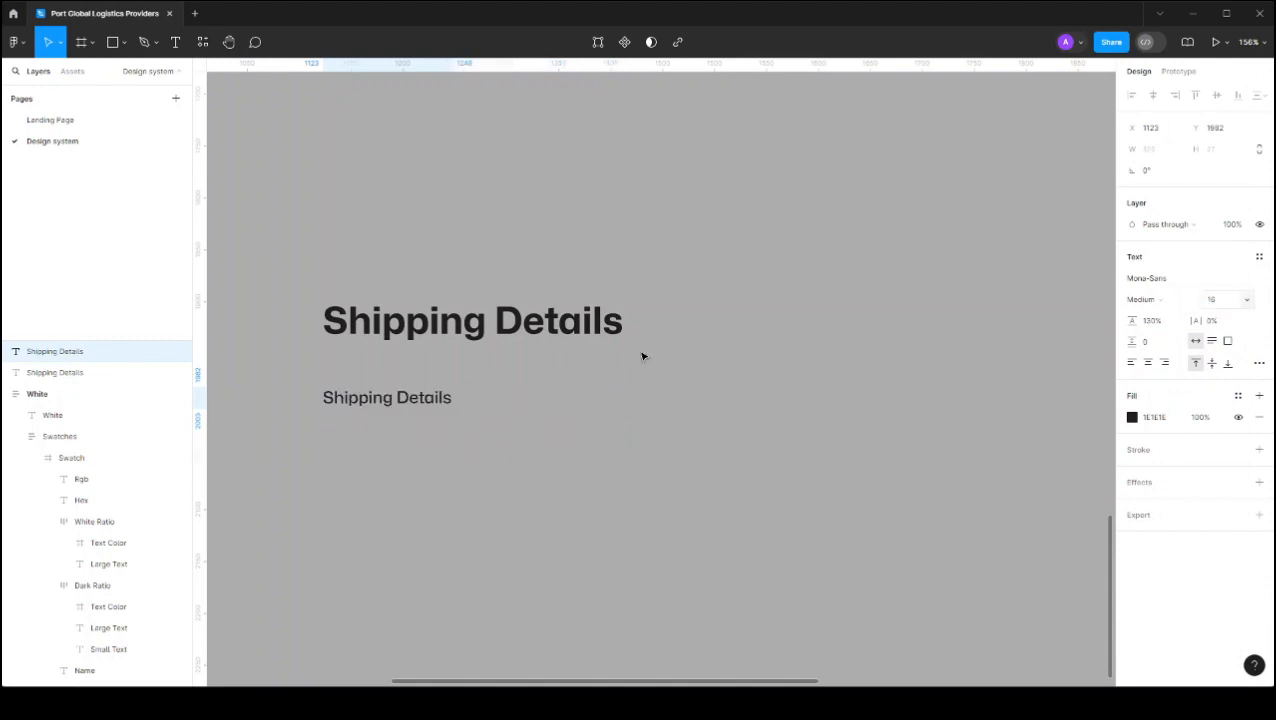
Step: Return to the Landing Page and inspect the text settings of the hero paragraph under the main heading
click(54, 125)
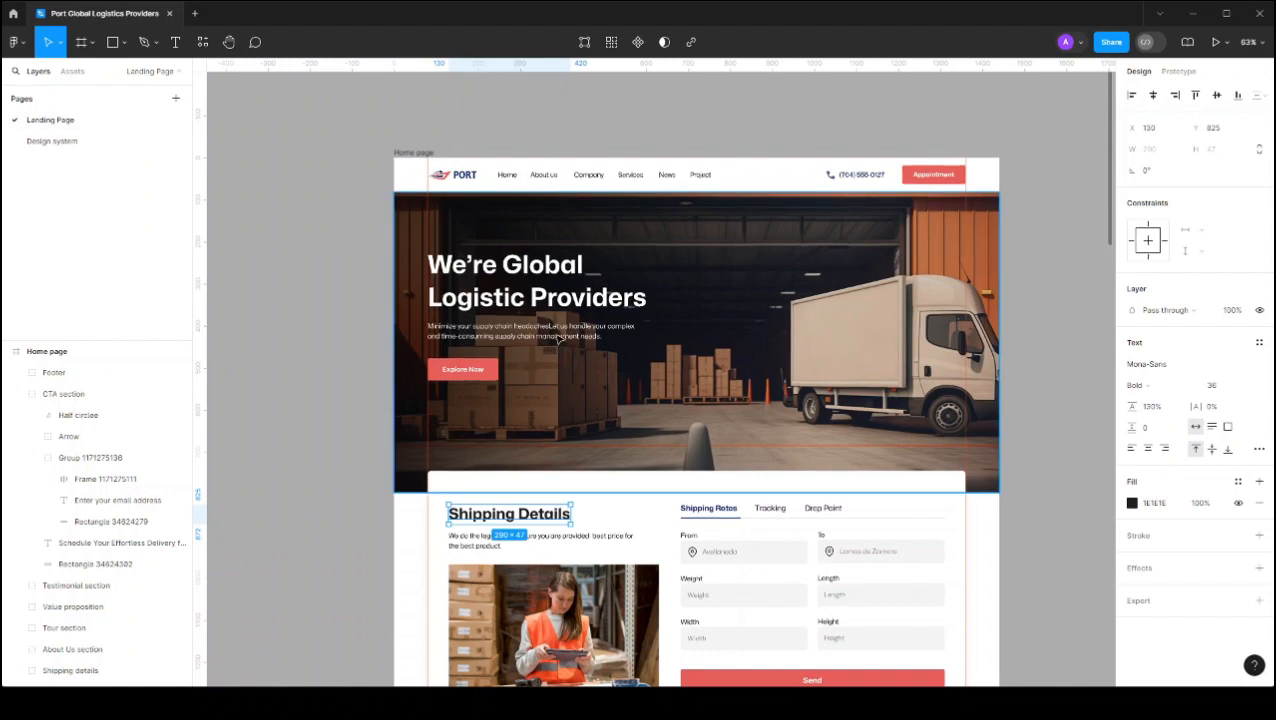
click(558, 338)
scroll(560, 338, up, 5)
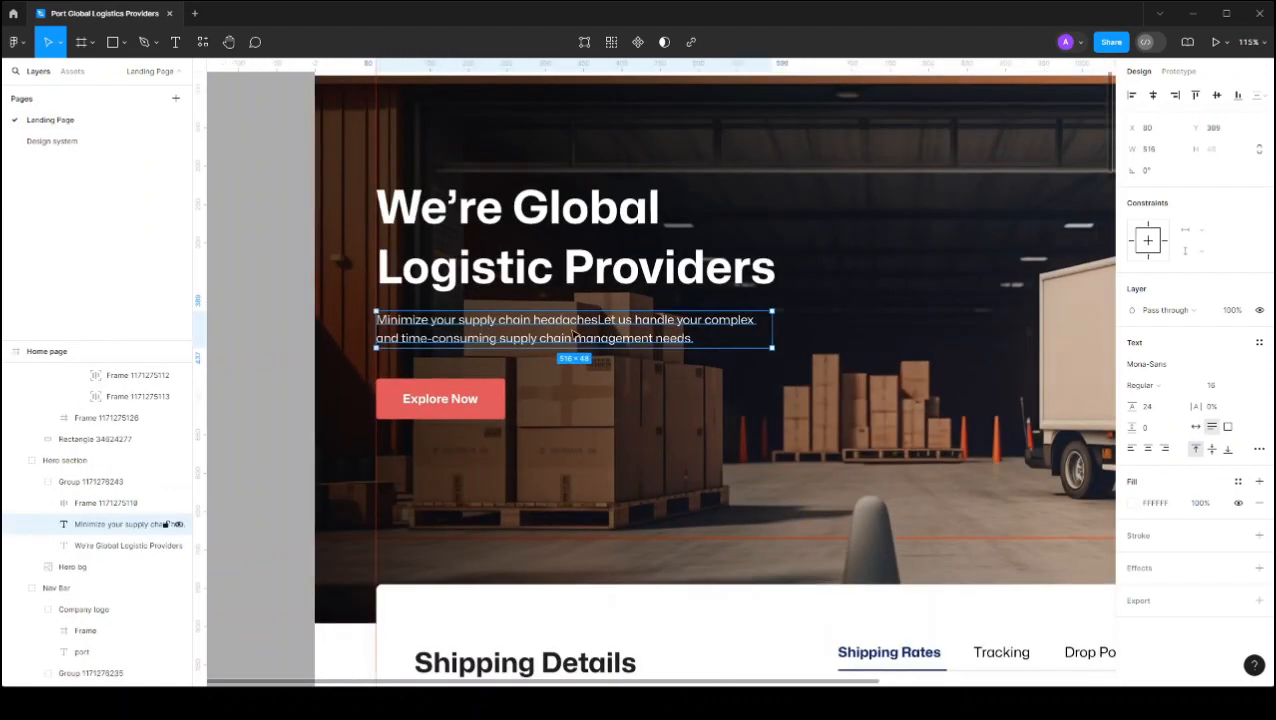
scroll(572, 334, up, 3)
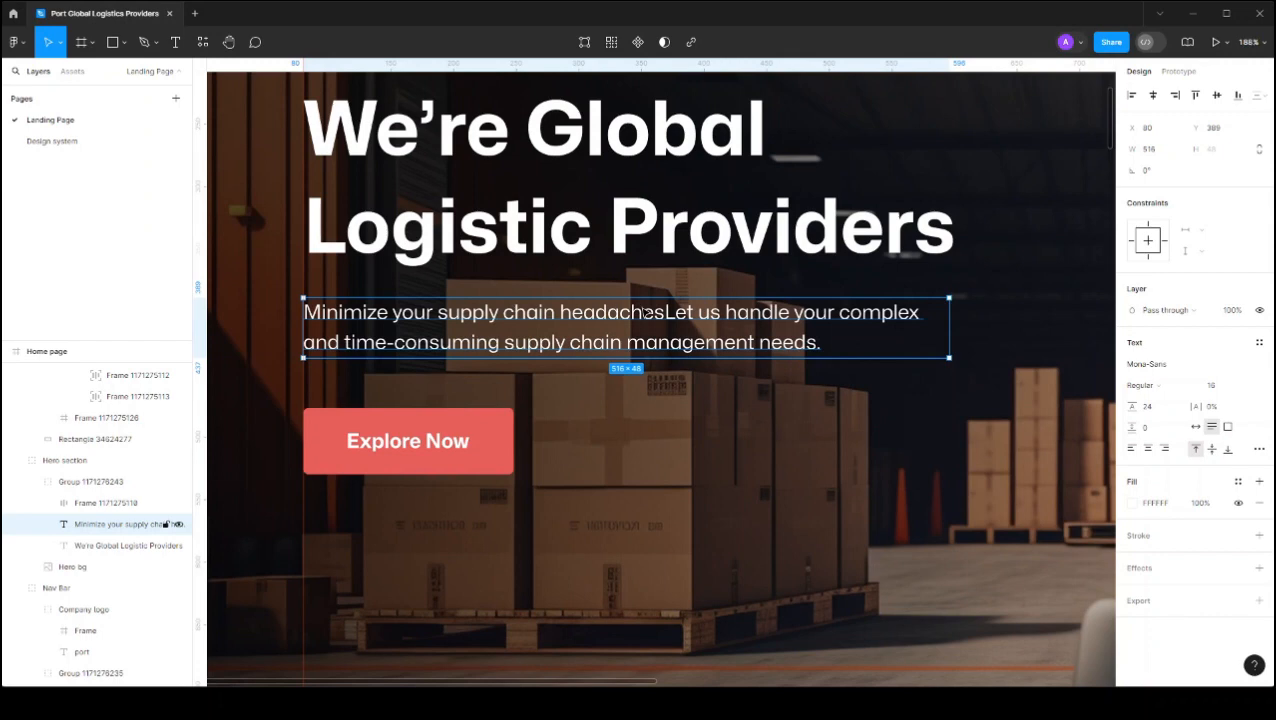
Step: Start a prototype preview of the Home page frame and open it in a separate tab
scroll(645, 313, down, 5)
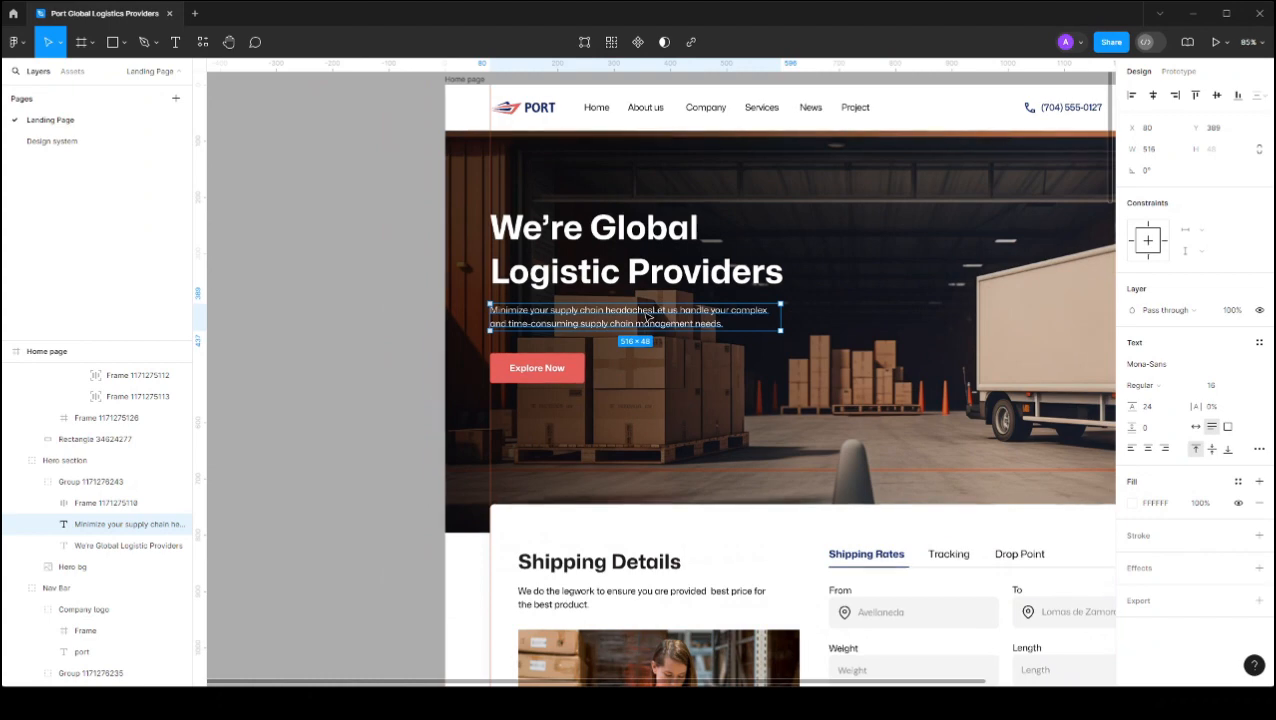
scroll(646, 316, right, 2)
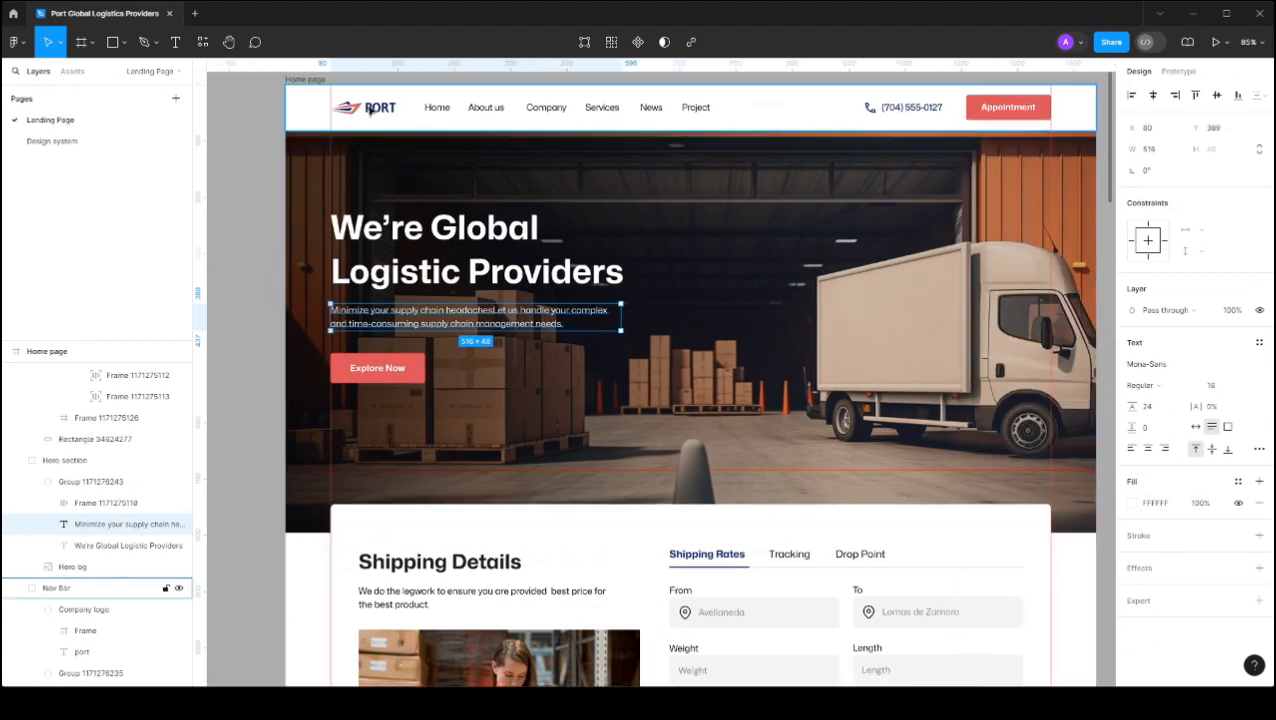
scroll(300, 160, up, 2)
click(307, 156)
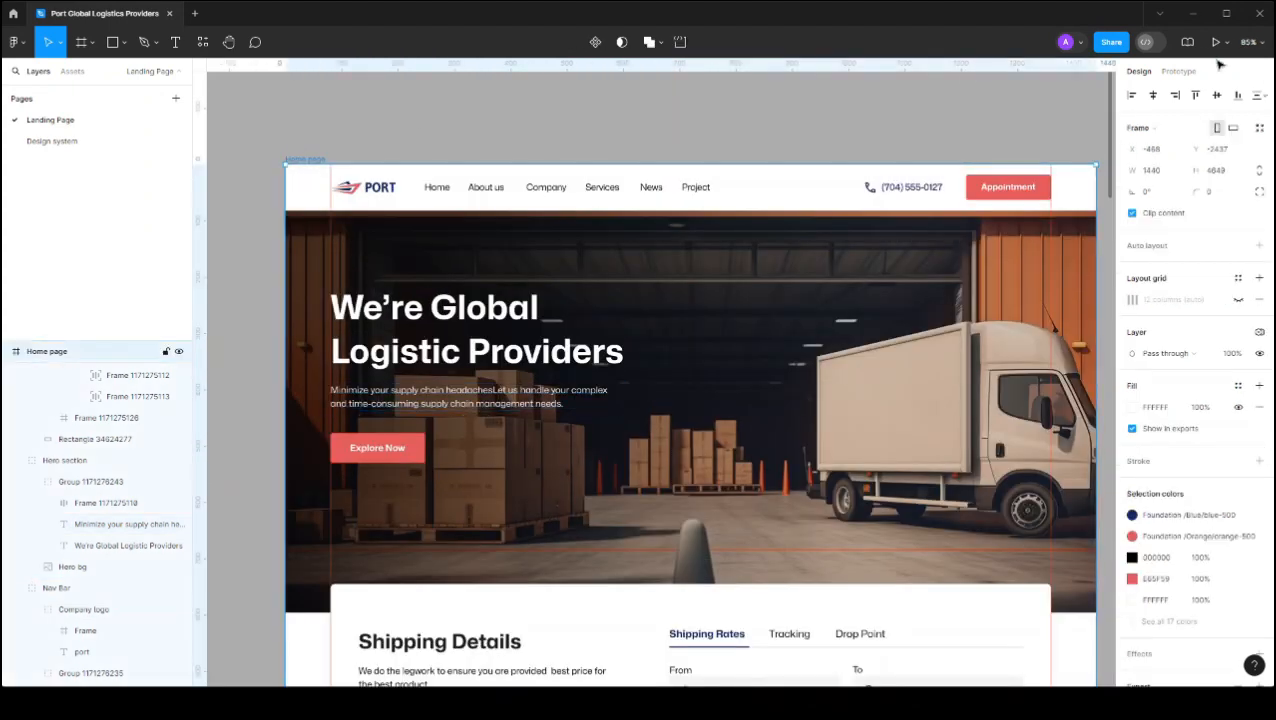
click(1228, 45)
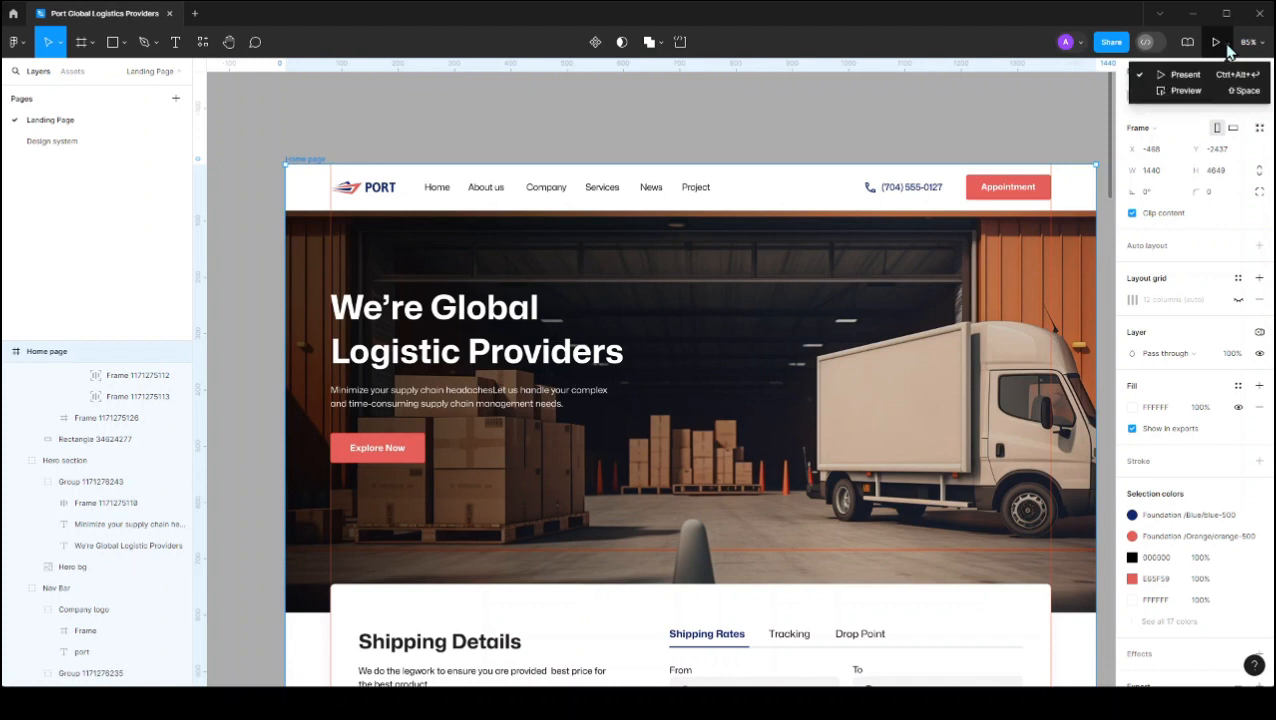
click(1185, 91)
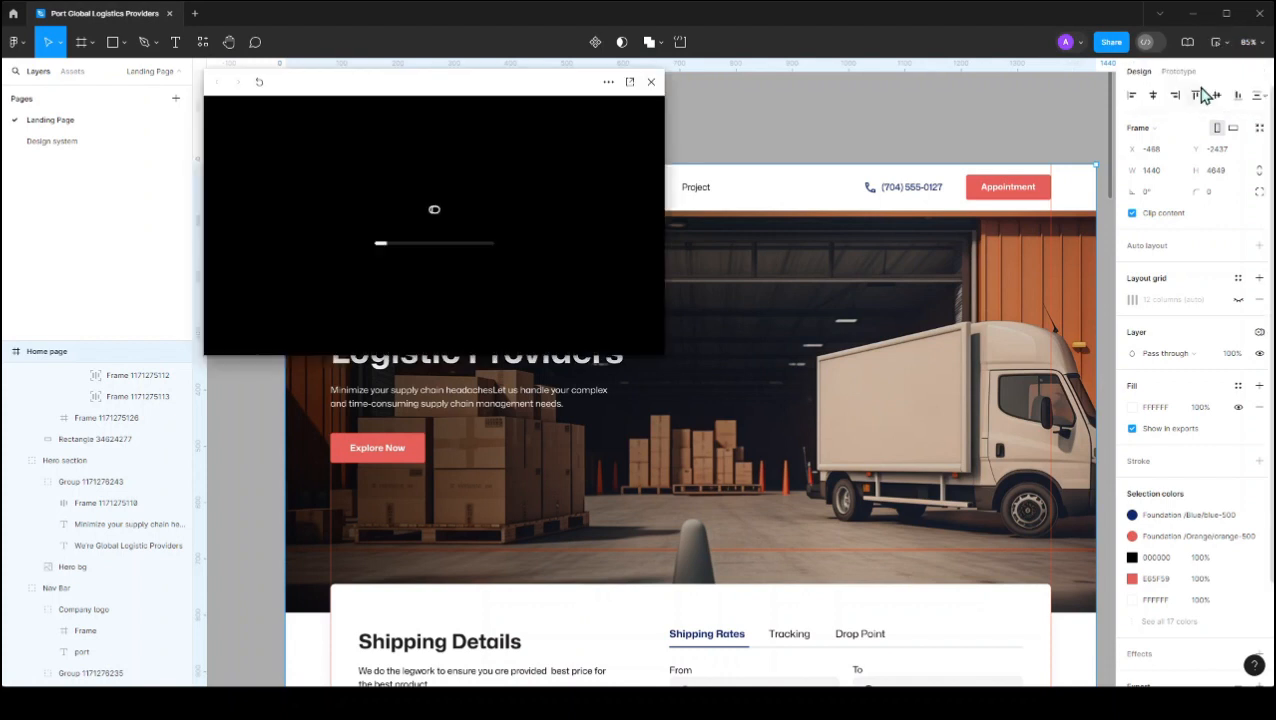
click(628, 88)
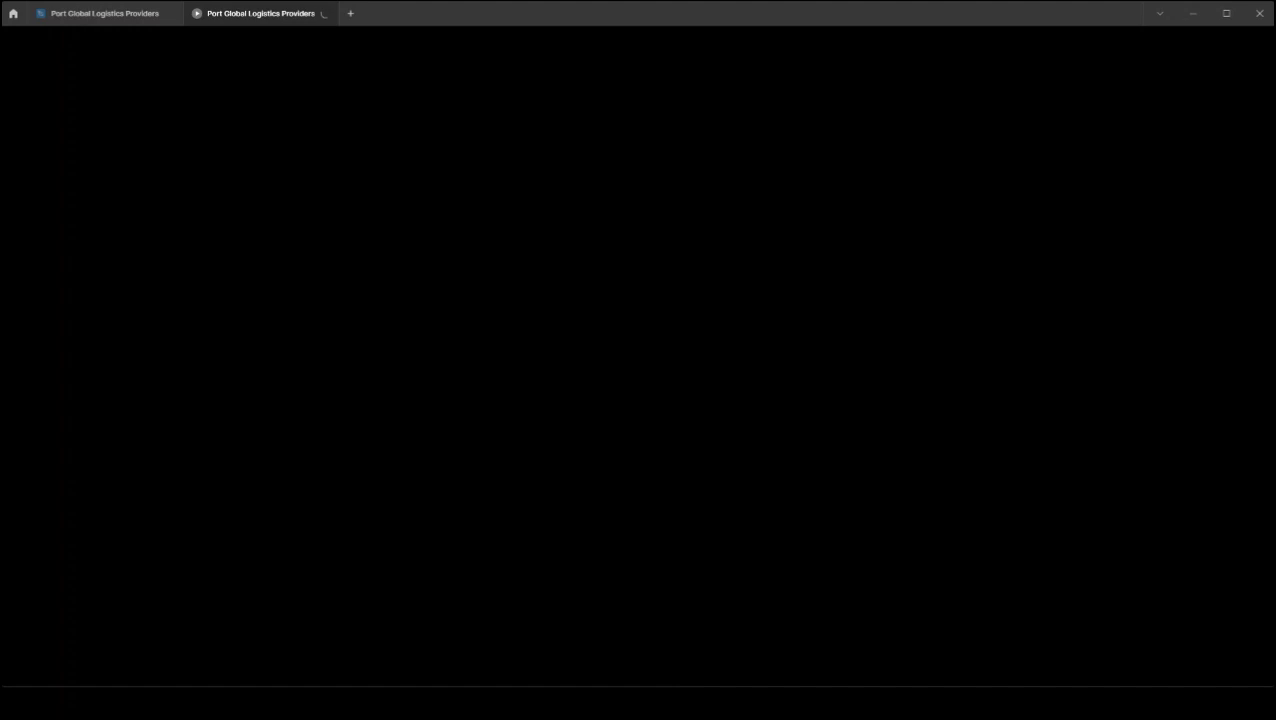
Step: Return to the design file while the prototype loads and look over the landing page's hero and Shipping Details sections
click(93, 15)
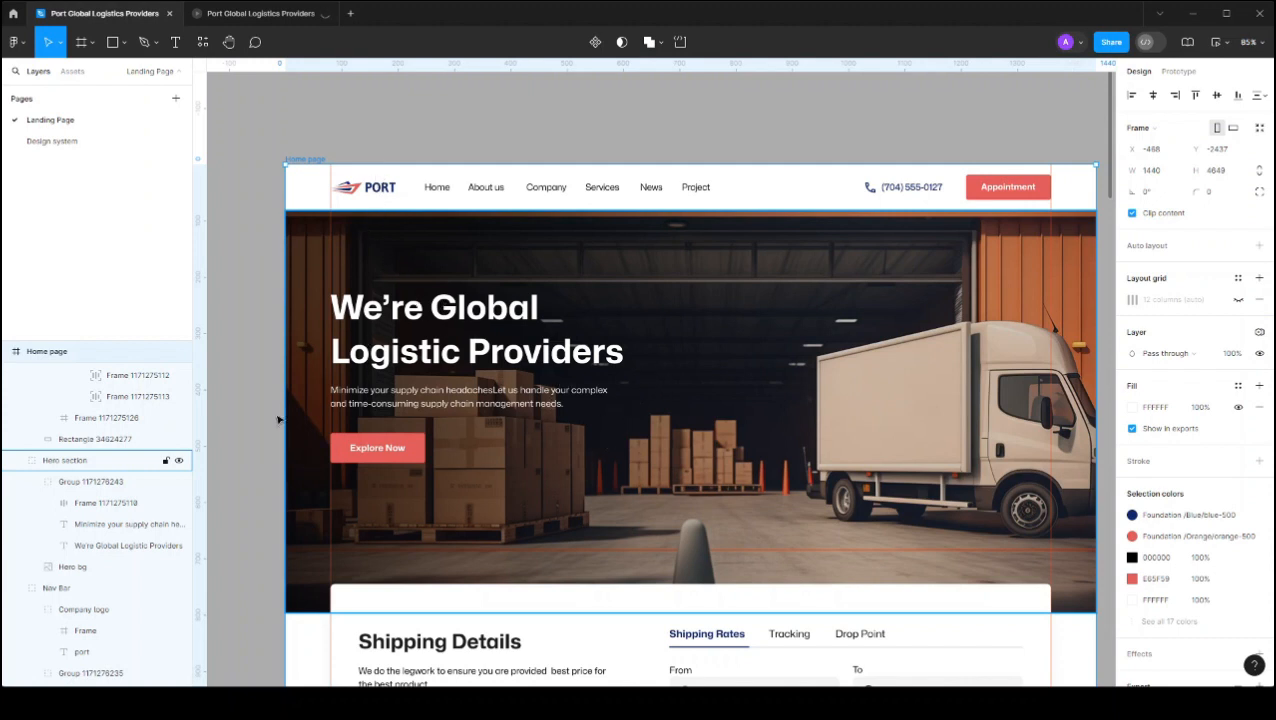
scroll(263, 401, up, 1)
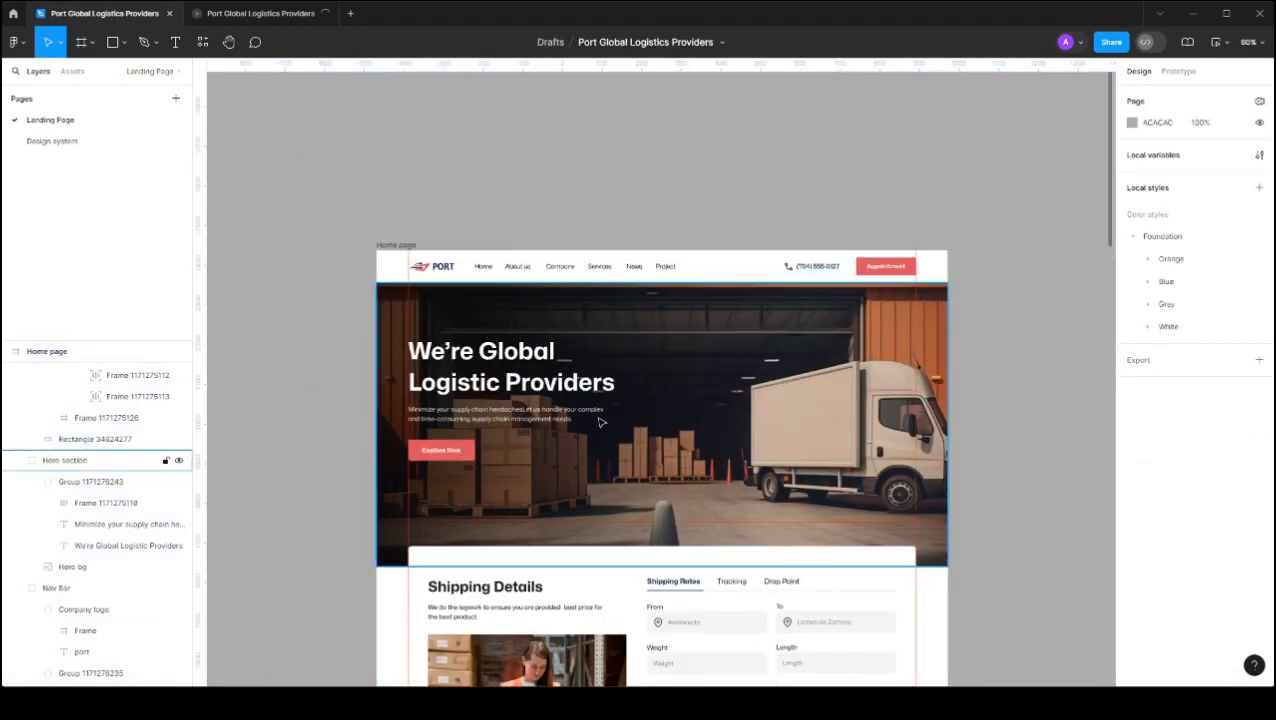
scroll(610, 428, down, 1)
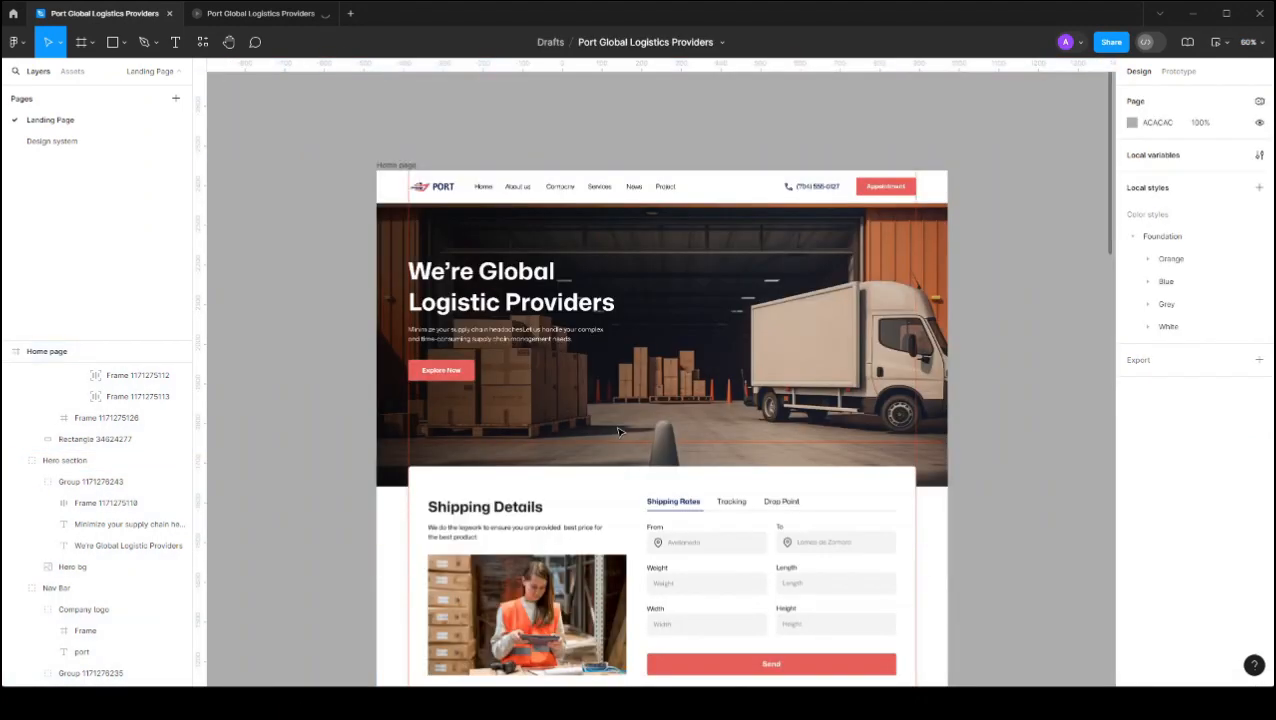
scroll(628, 440, down, 3)
scroll(504, 272, up, 2)
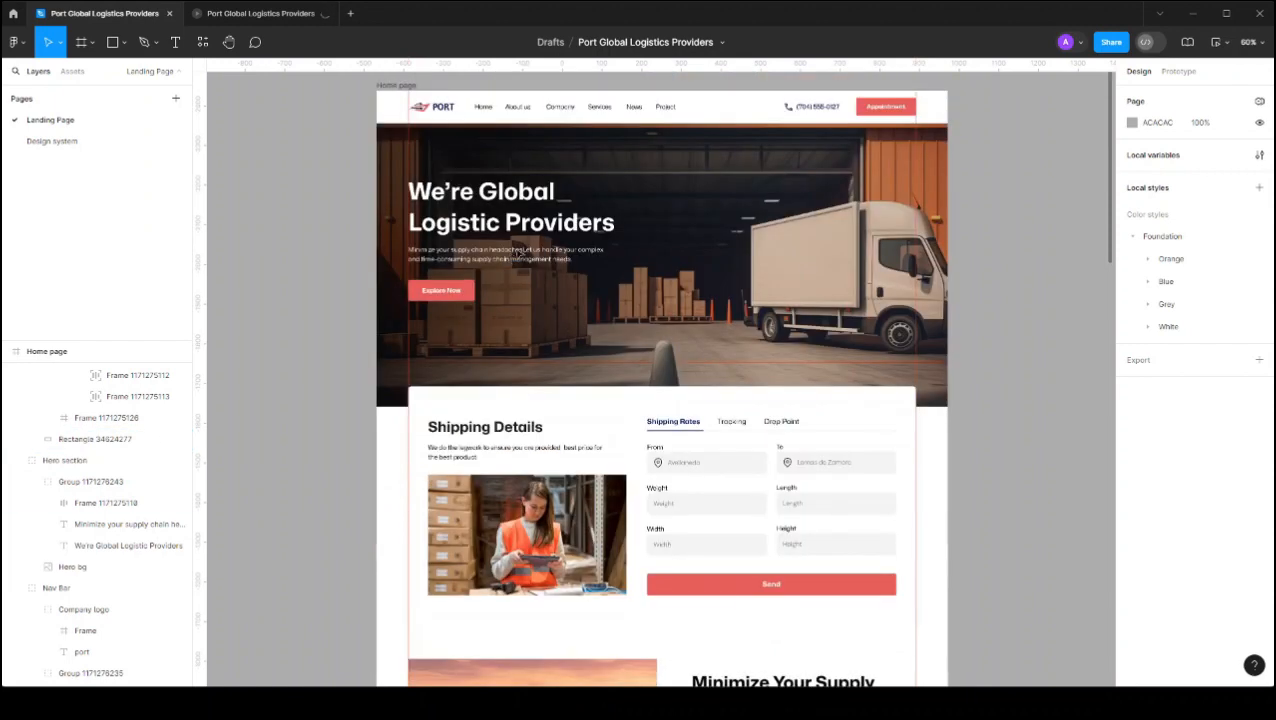
Step: Inspect the text settings of the Shipping Details description and the From field's placeholder on the landing page
scroll(502, 452, up, 3)
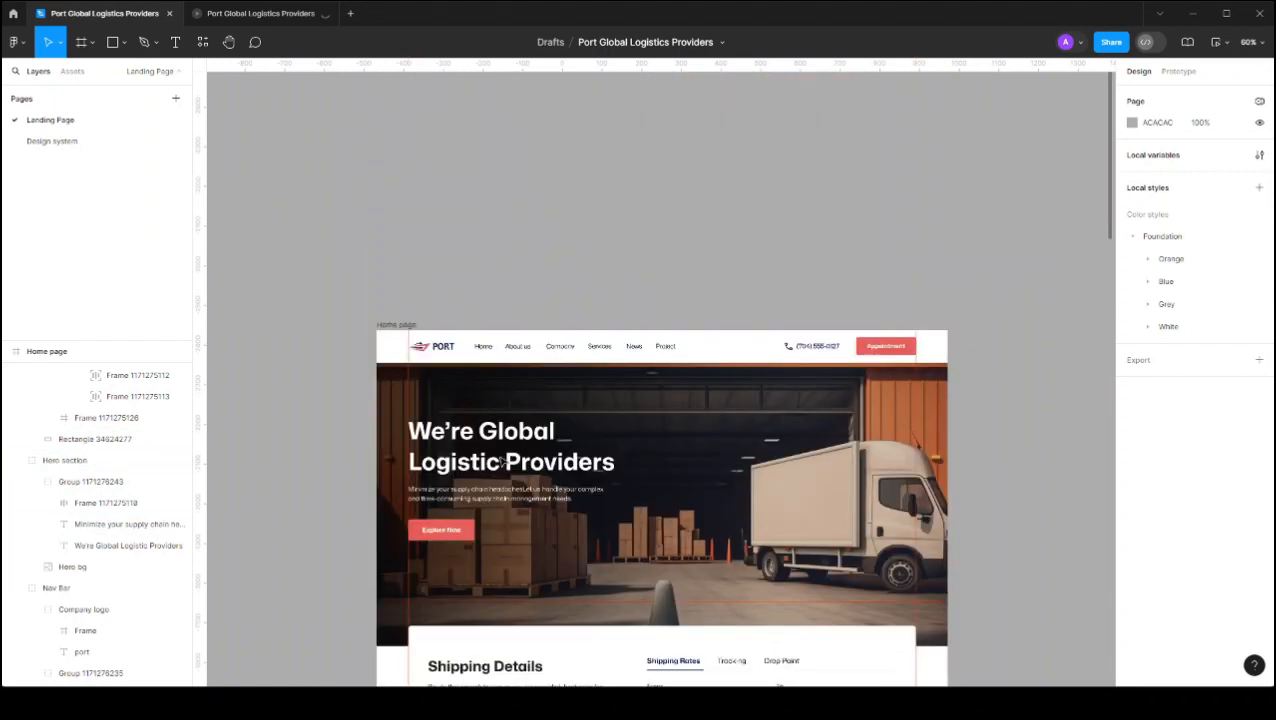
scroll(507, 505, down, 1)
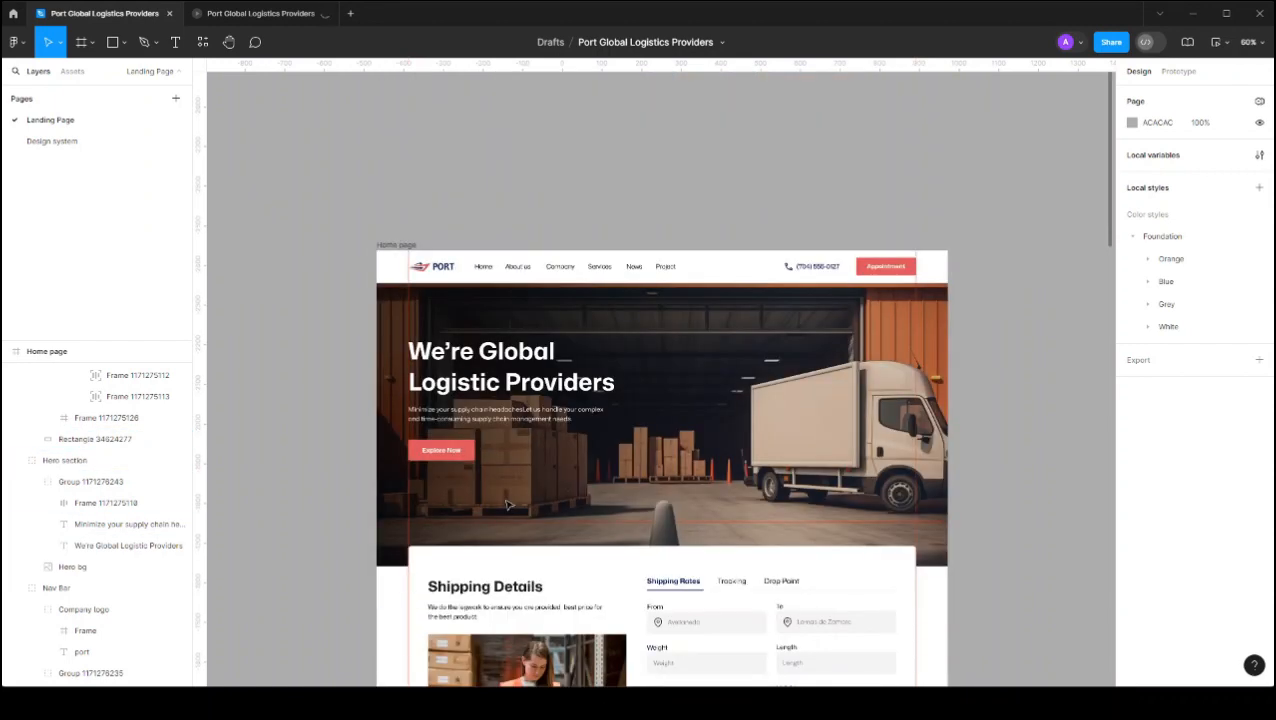
scroll(507, 505, down, 1)
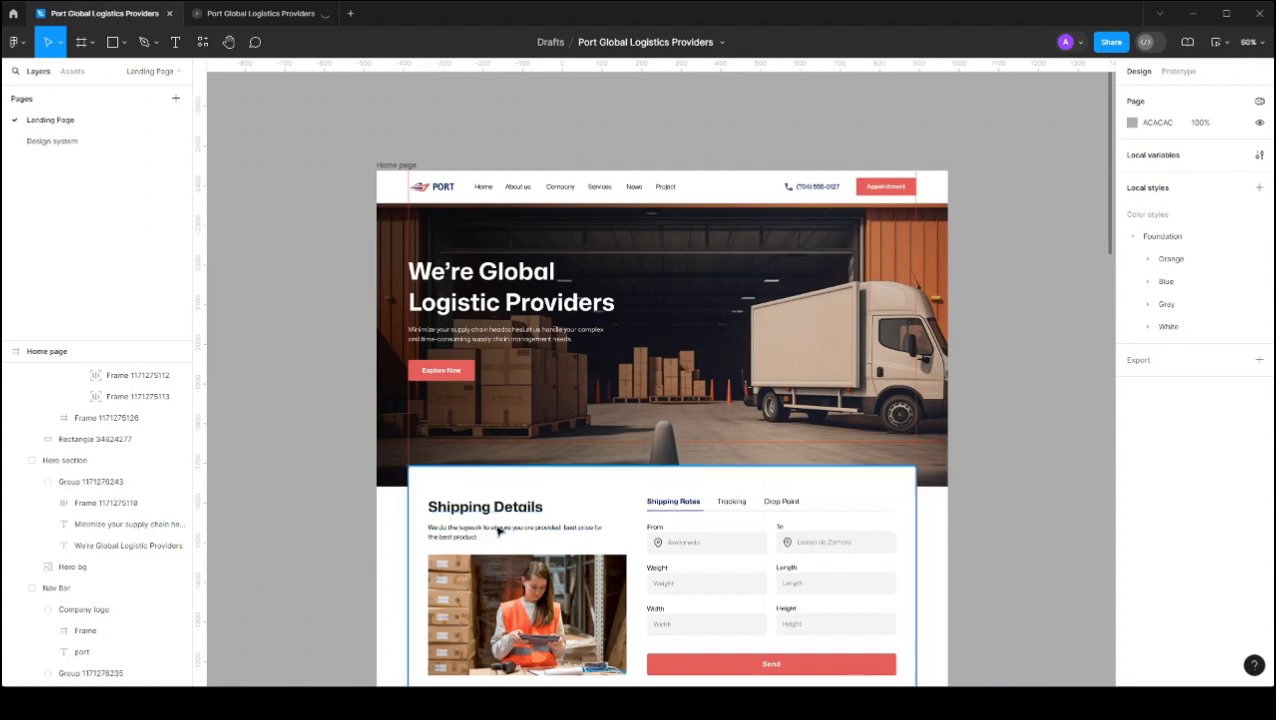
click(497, 528)
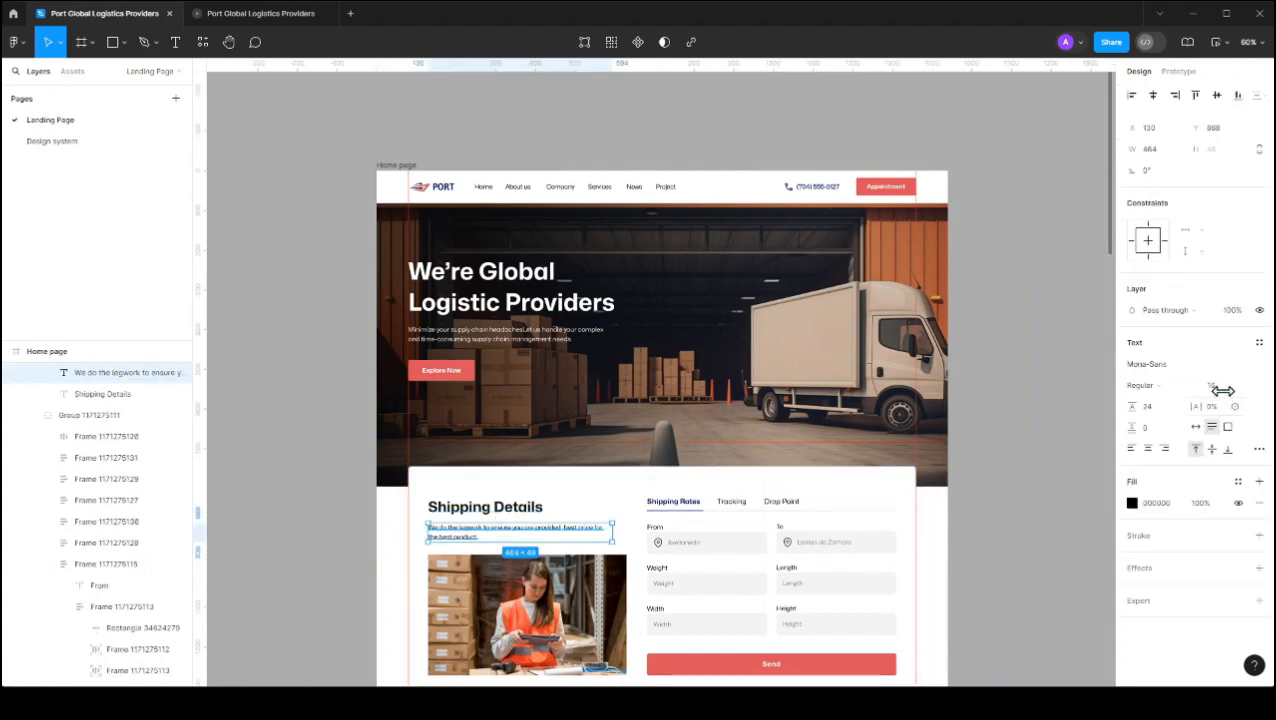
ctrl+click(692, 548)
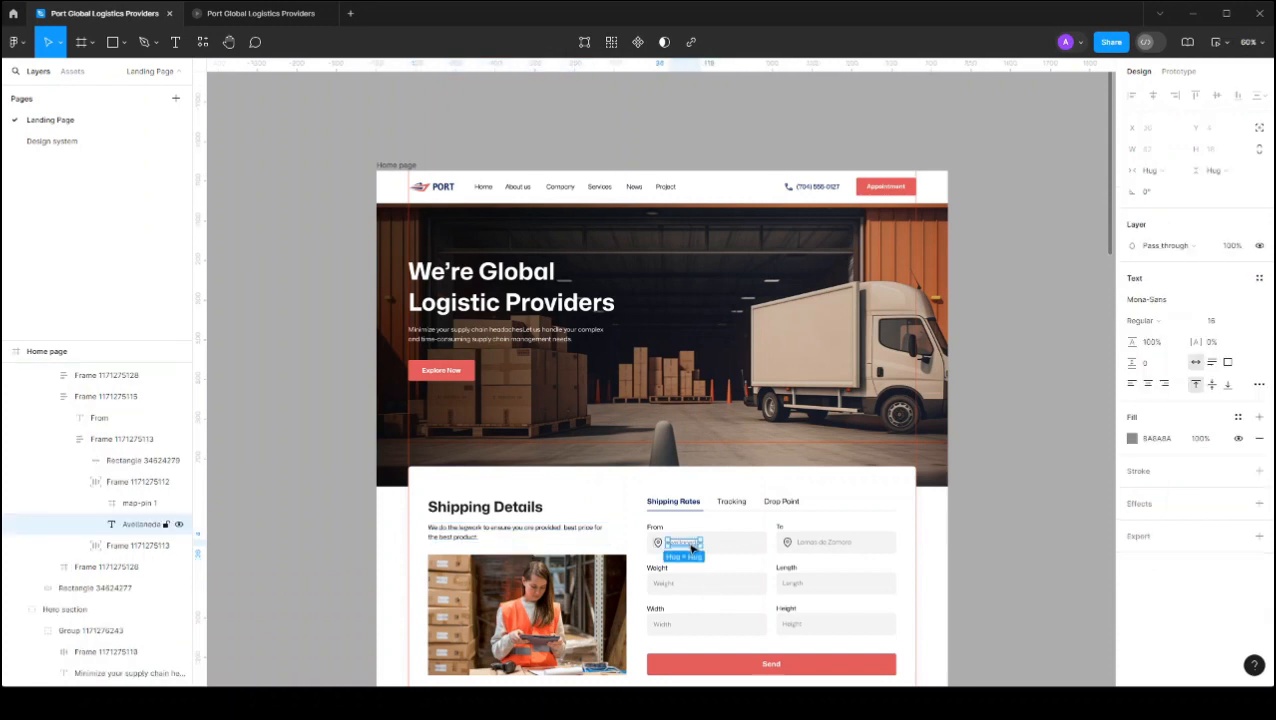
scroll(741, 454, down, 3)
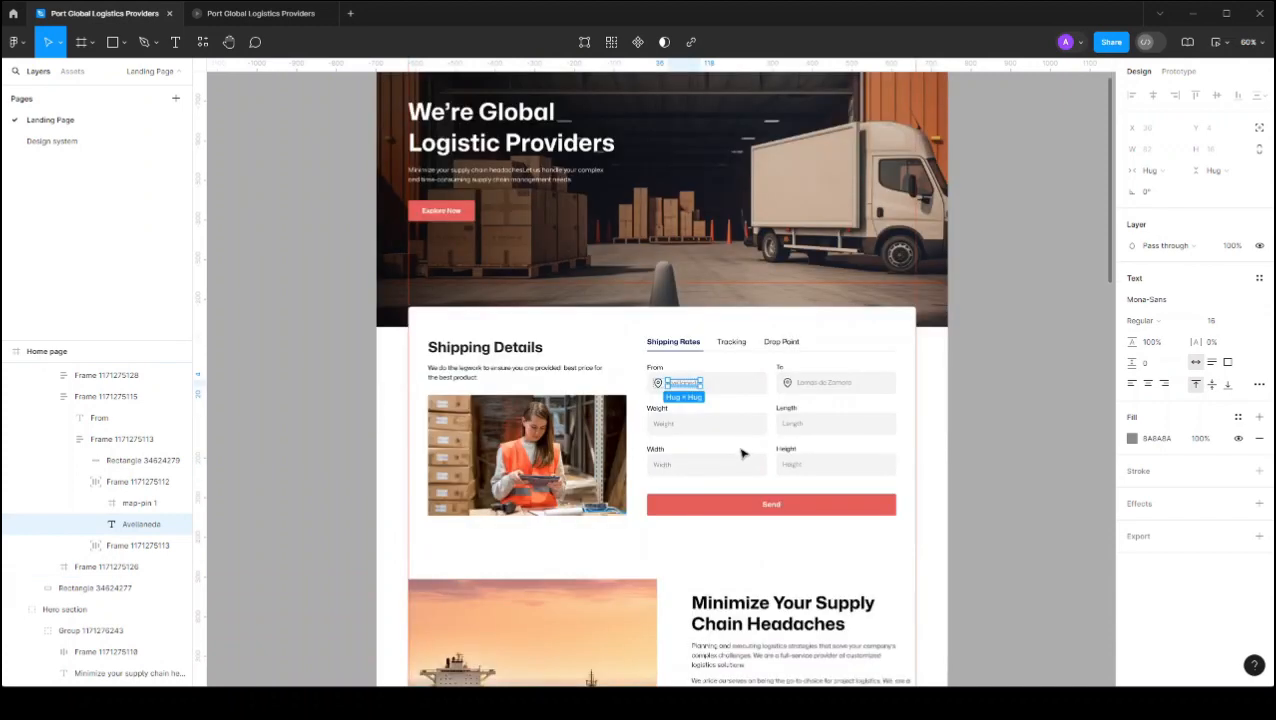
scroll(741, 454, down, 2)
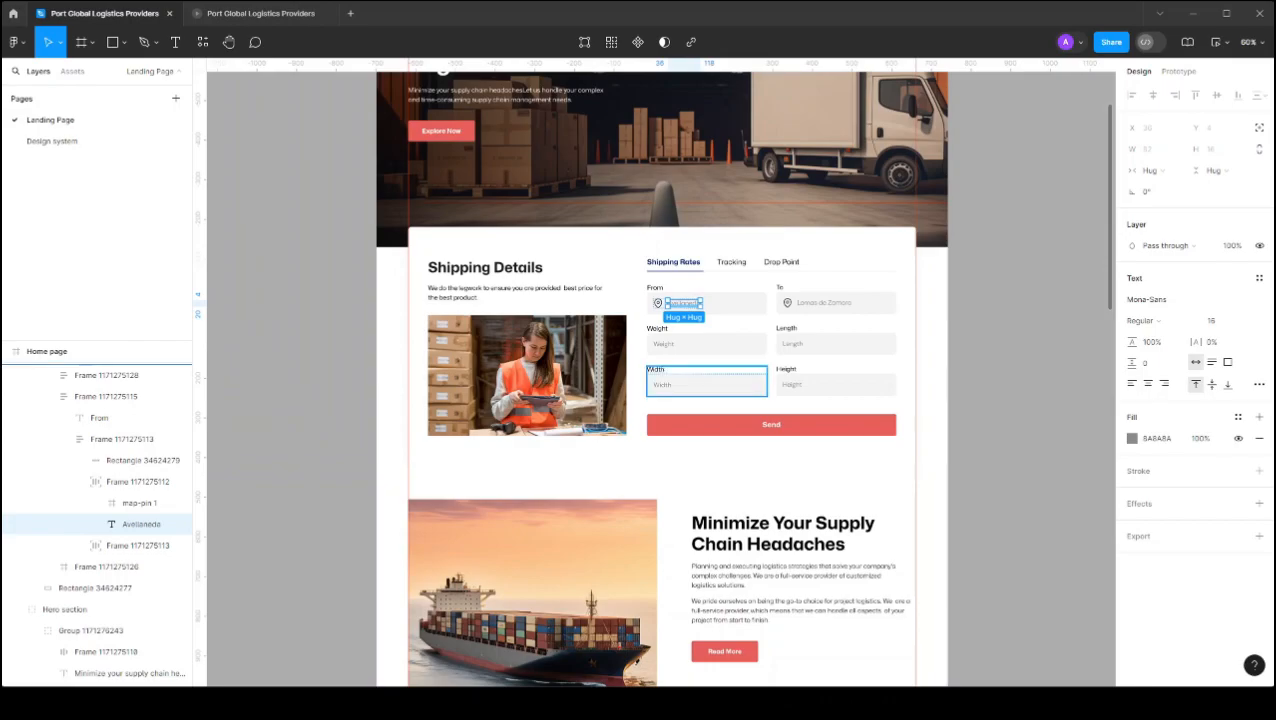
Step: Review the landing page's prototype preview from the hero section to the footer and close the preview
click(260, 13)
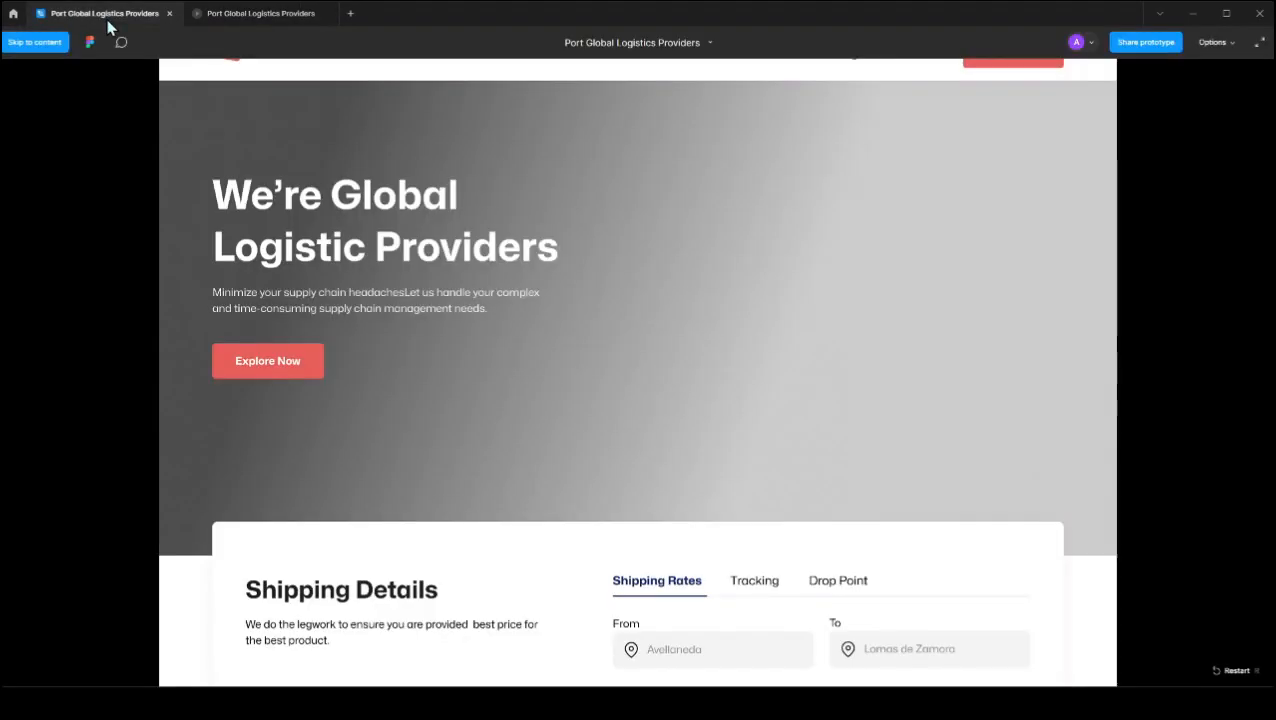
click(111, 24)
click(280, 15)
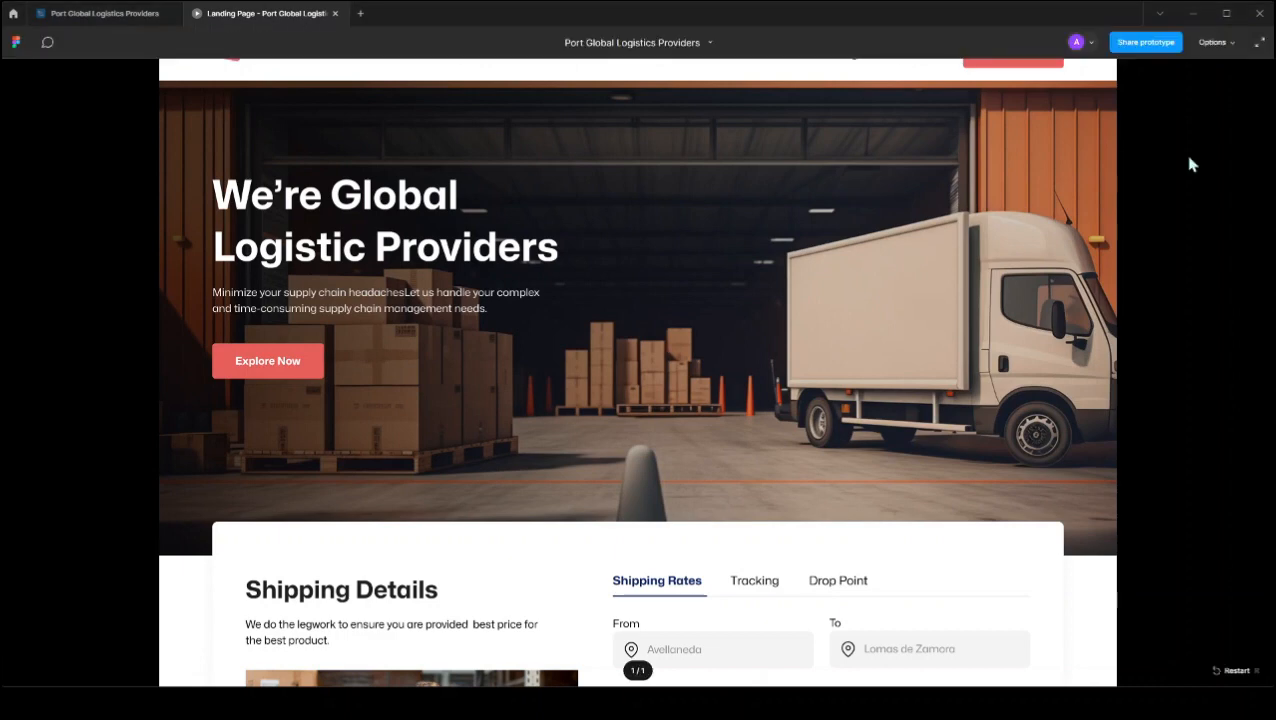
scroll(1216, 255, down, 1)
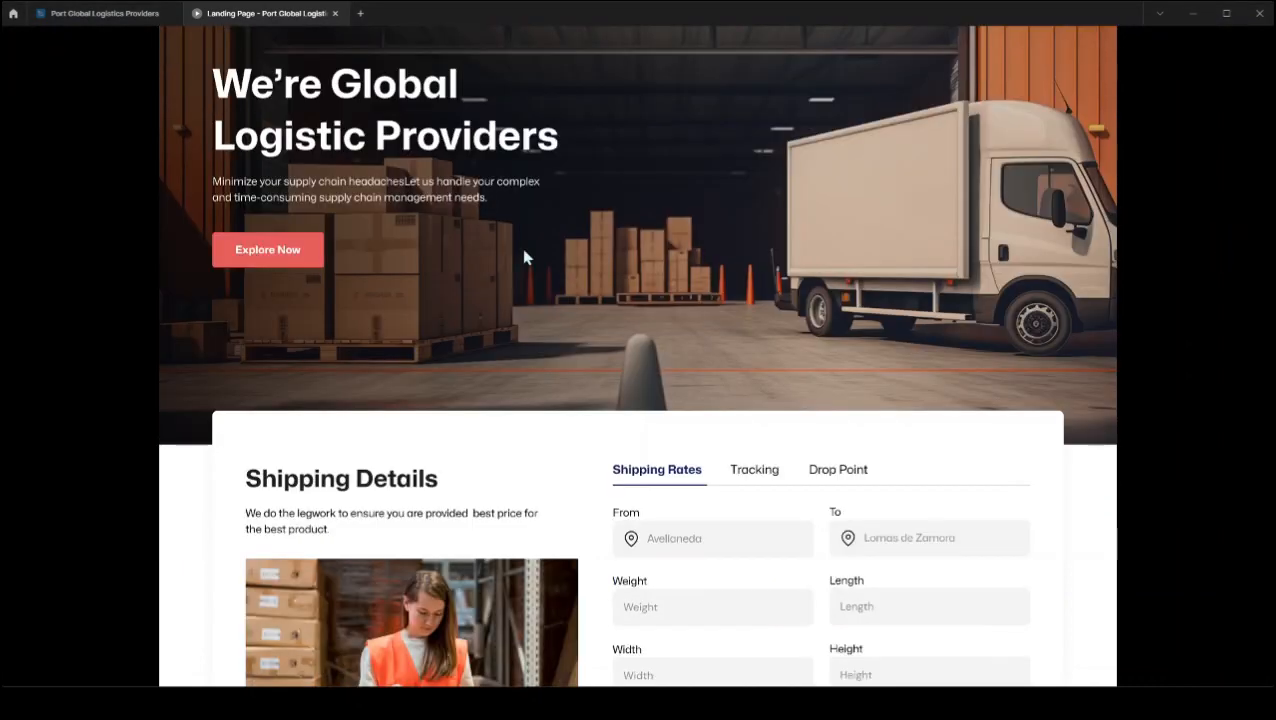
scroll(297, 190, down, 1)
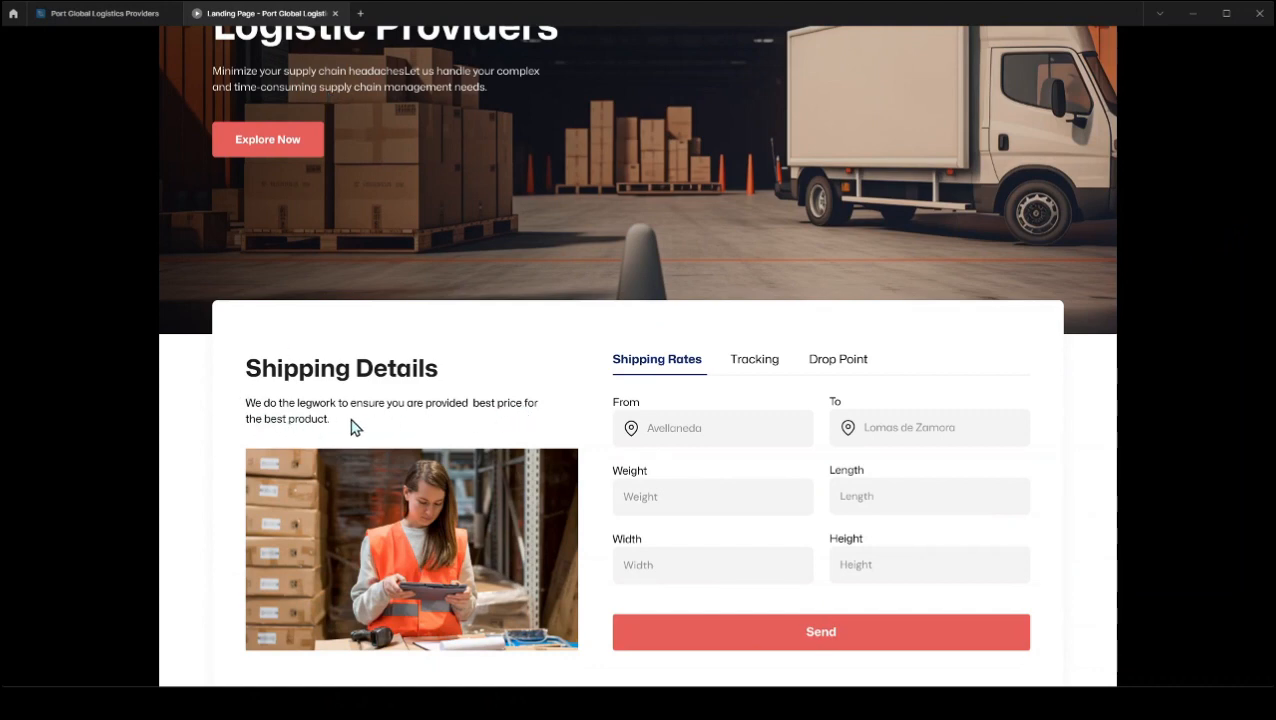
scroll(350, 428, down, 2)
scroll(960, 436, down, 2)
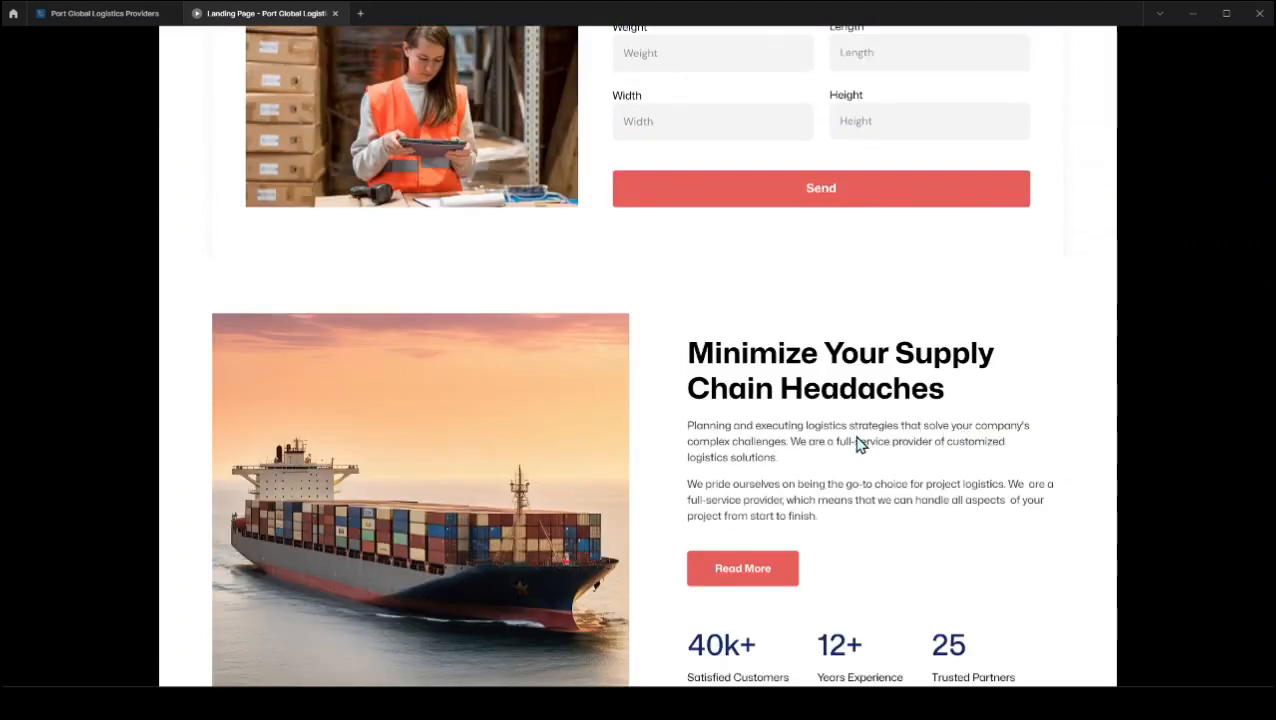
scroll(900, 430, down, 2)
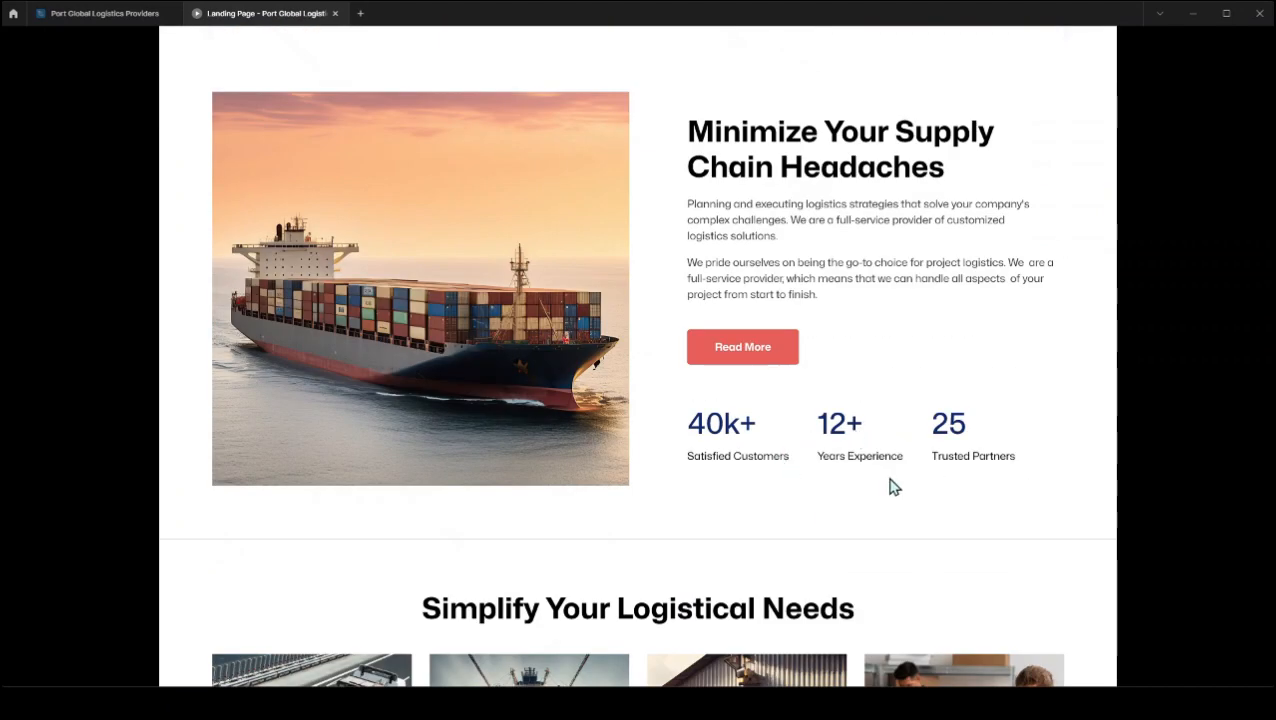
scroll(985, 460, down, 6)
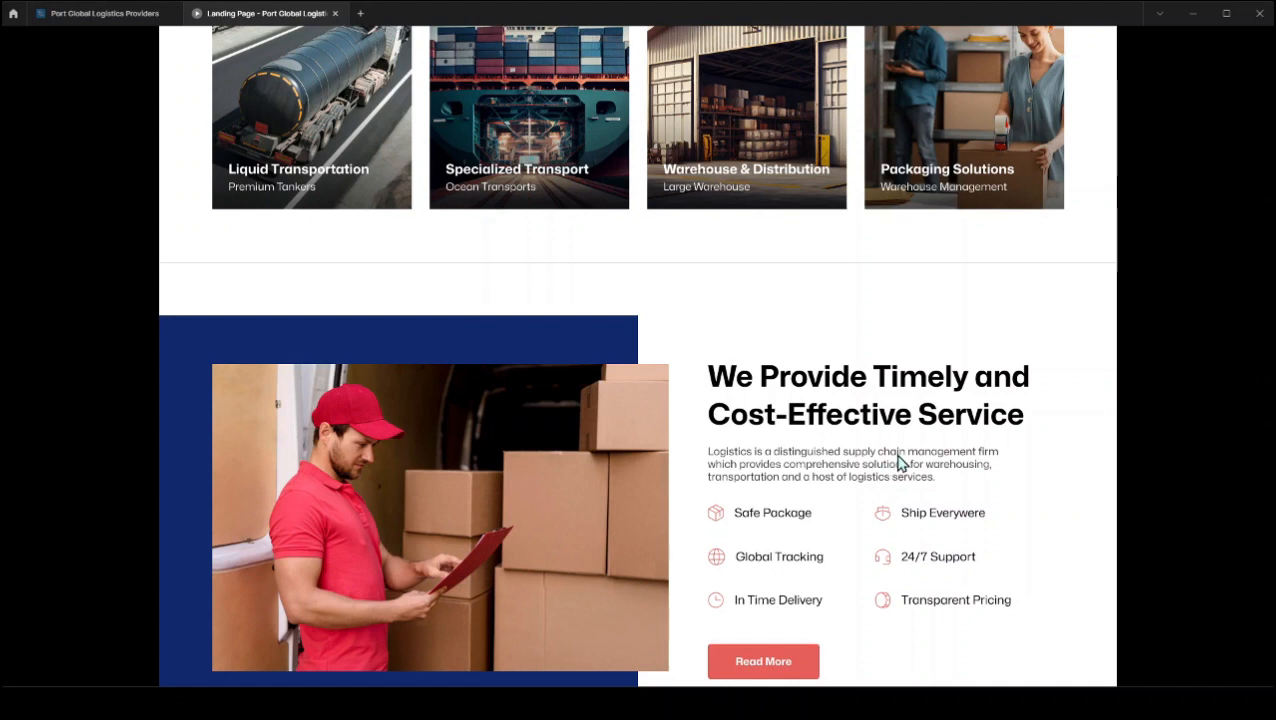
scroll(897, 466, down, 5)
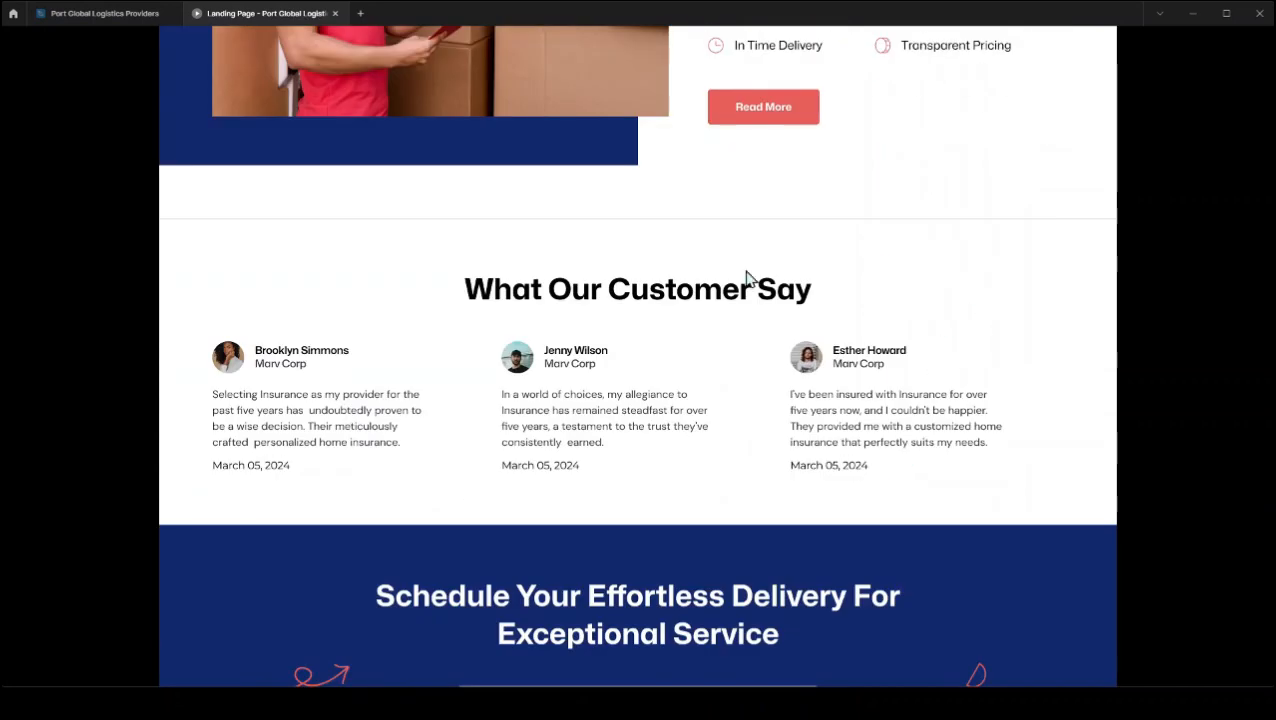
scroll(533, 288, down, 3)
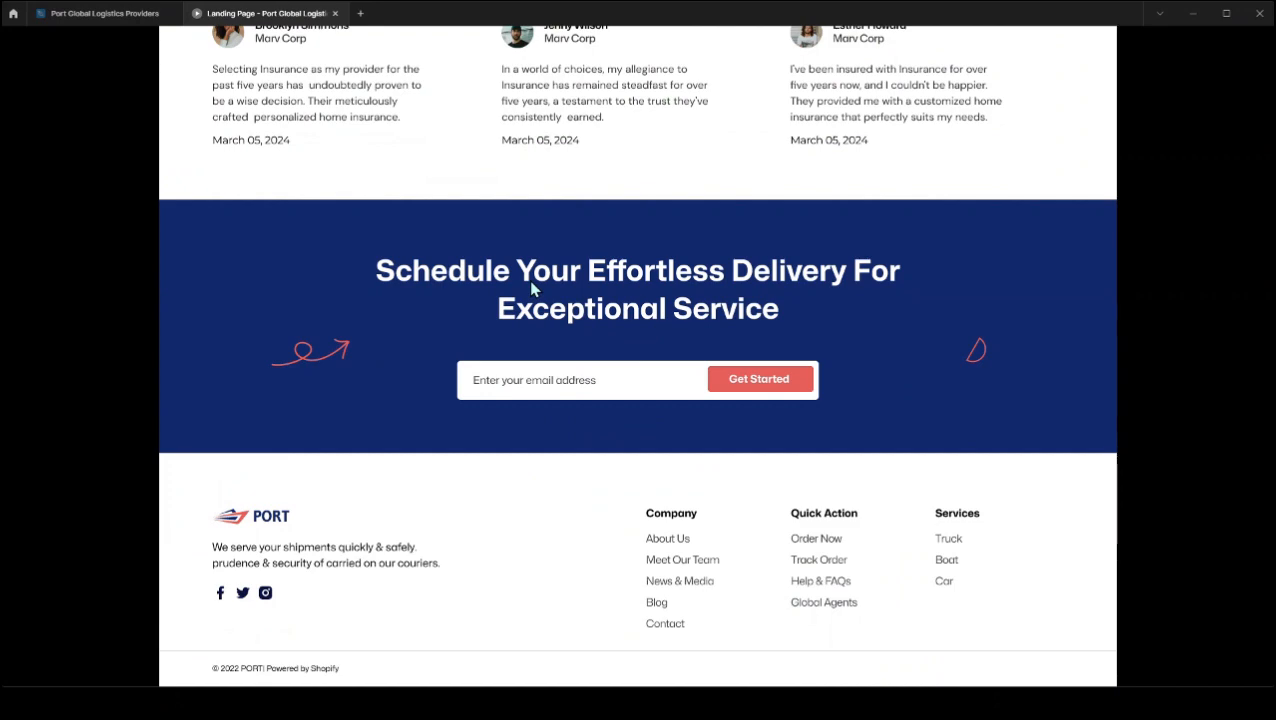
scroll(533, 288, up, 1)
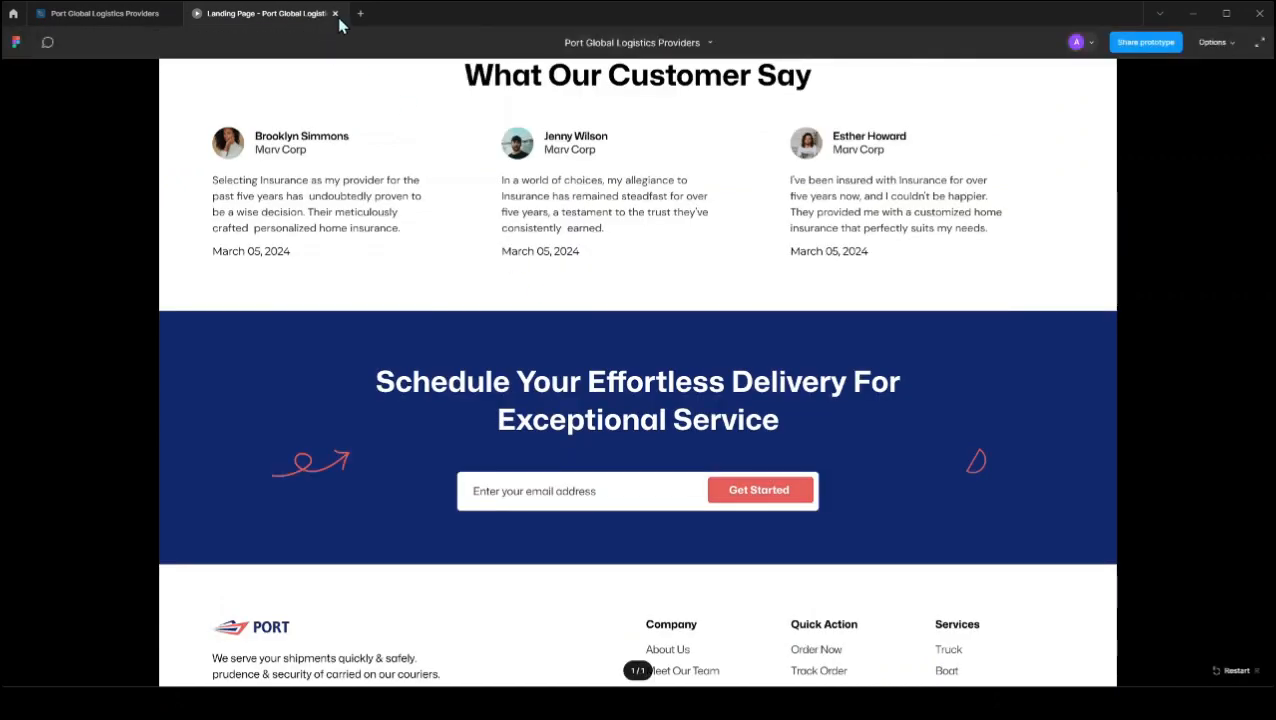
scroll(607, 418, up, 15)
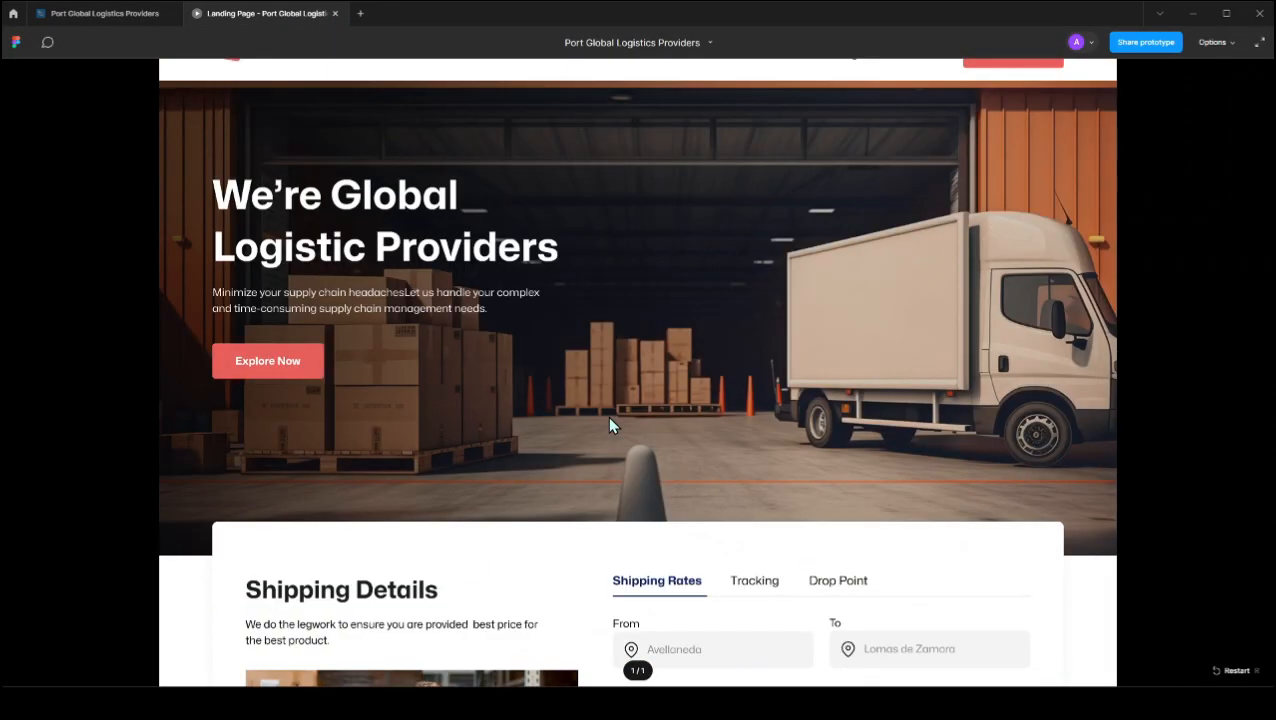
click(335, 13)
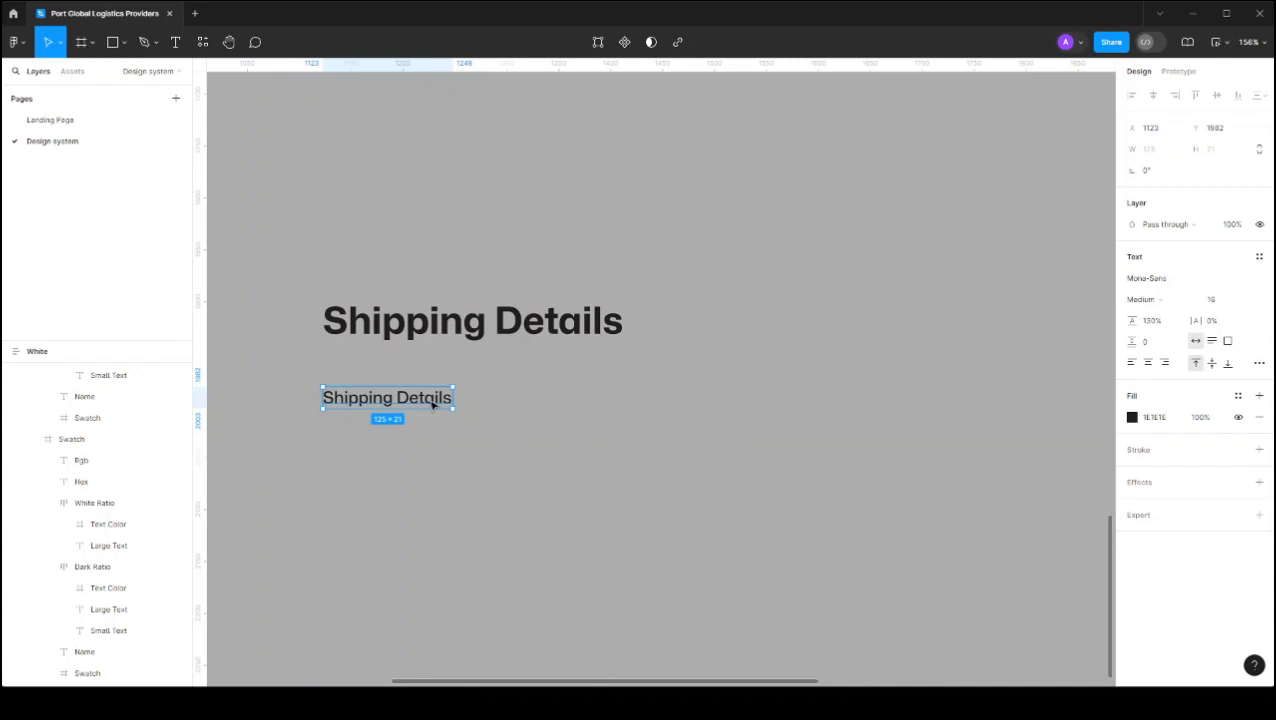
Step: Search the plugins for "typesca", run Typescales for the smaller Shipping Details text, and move its window clear of that text
click(207, 46)
click(201, 46)
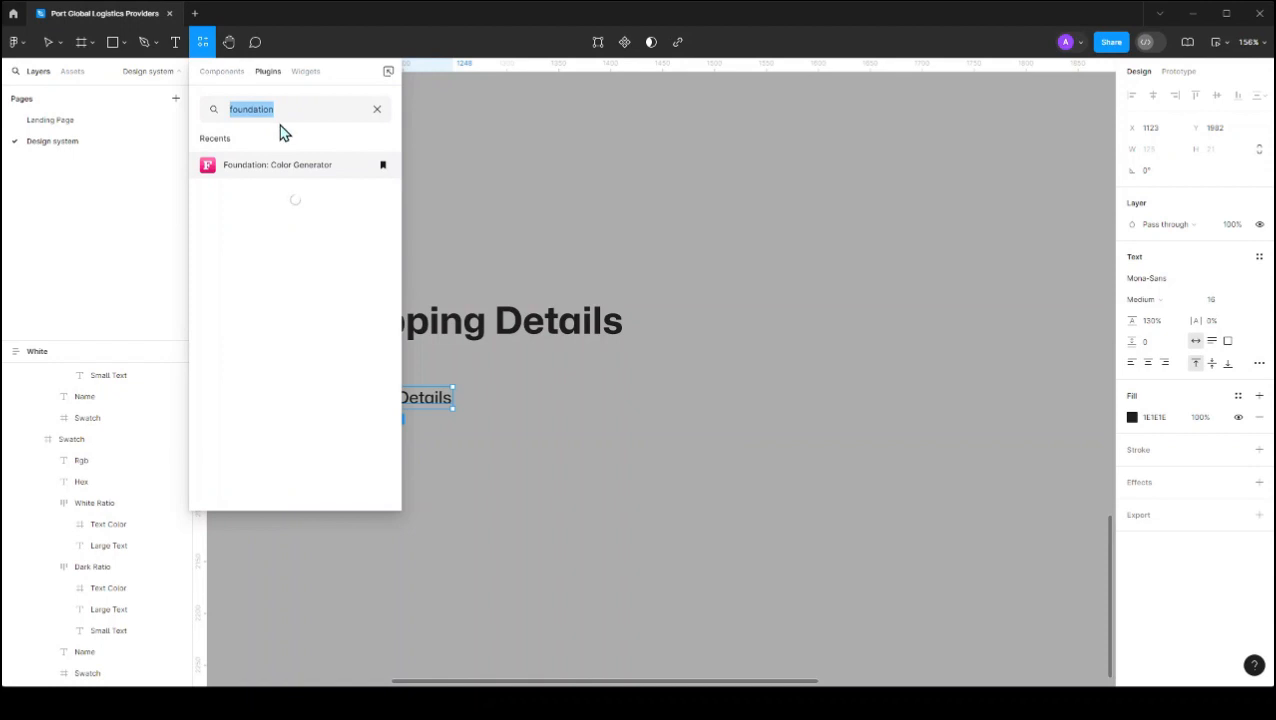
text(types)
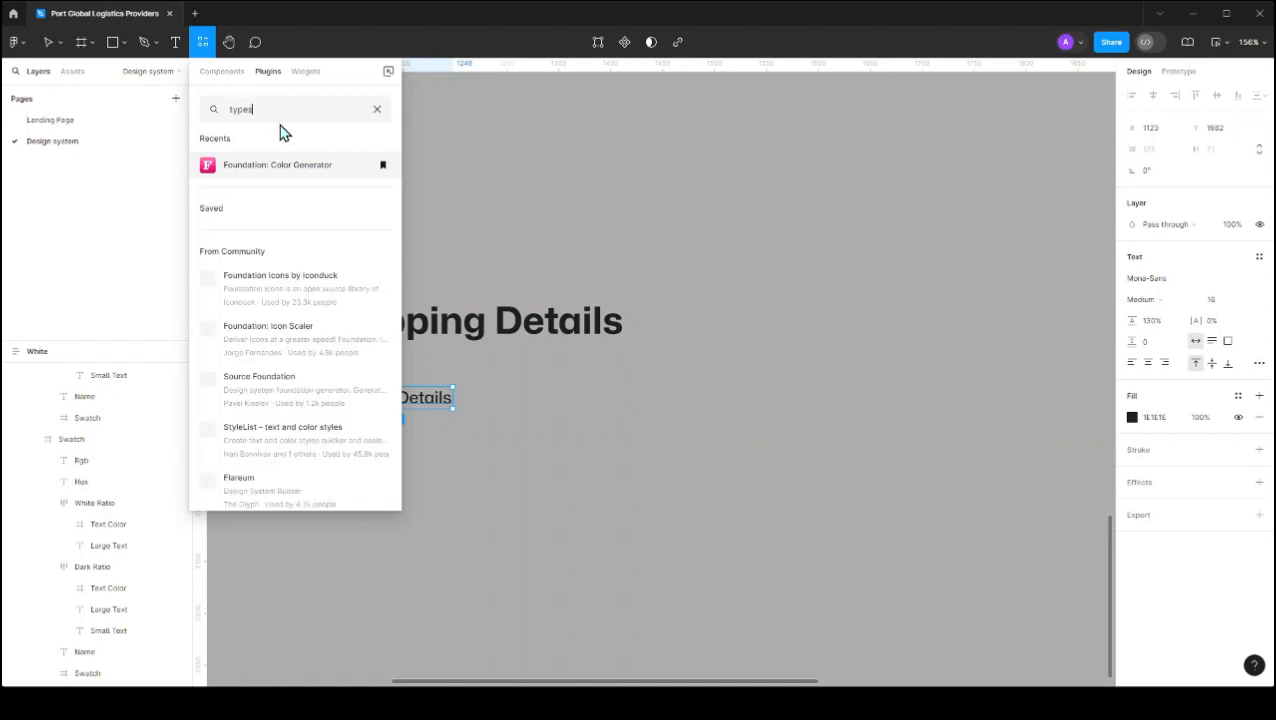
text(ca)
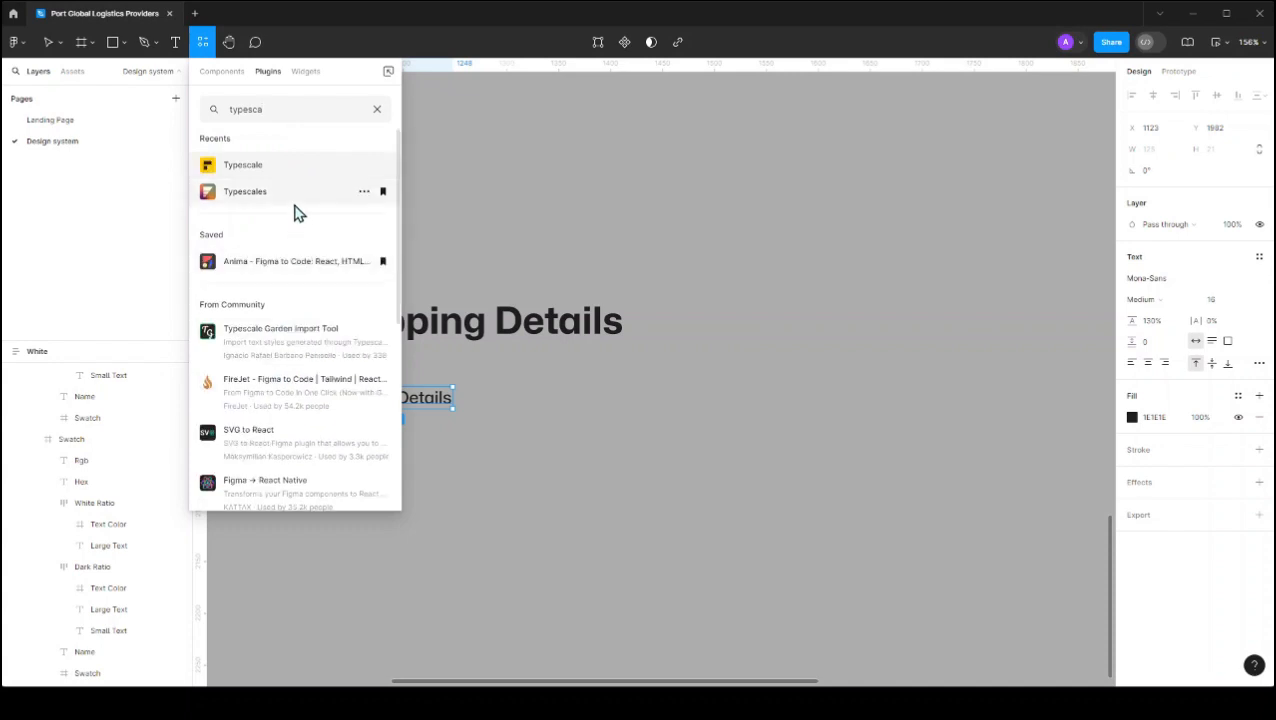
click(228, 206)
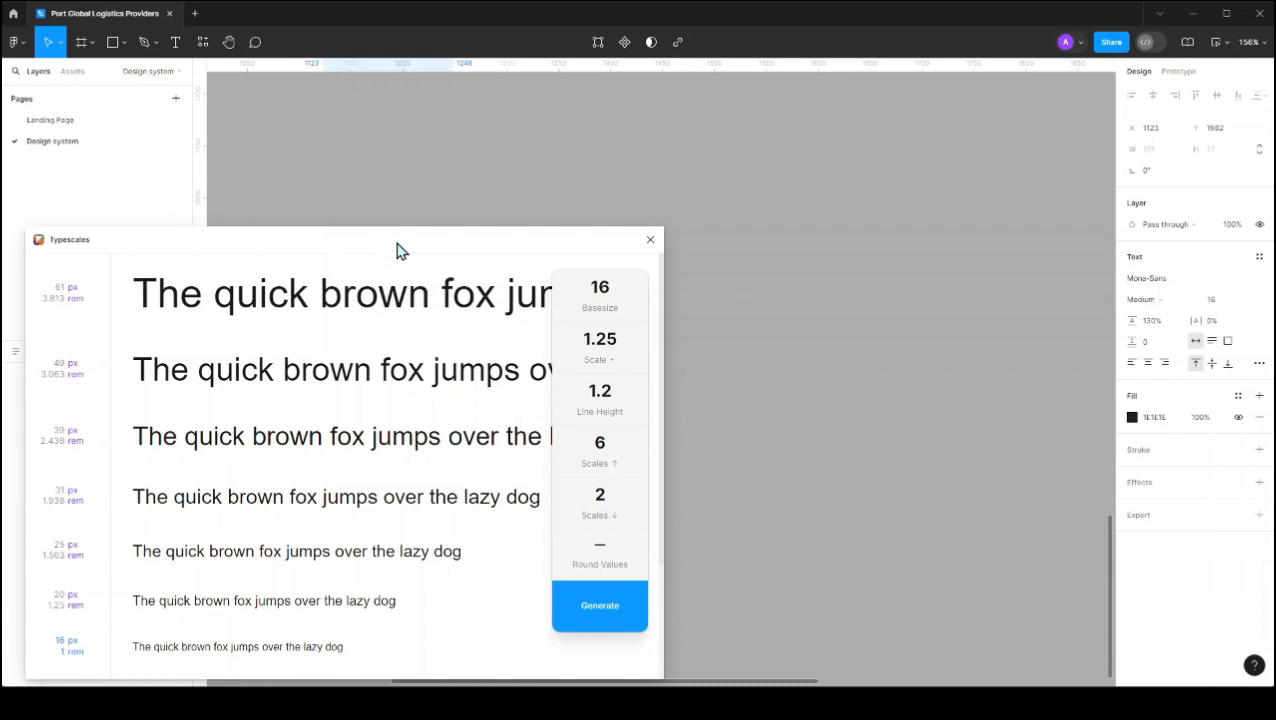
drag(399, 251, 900, 248)
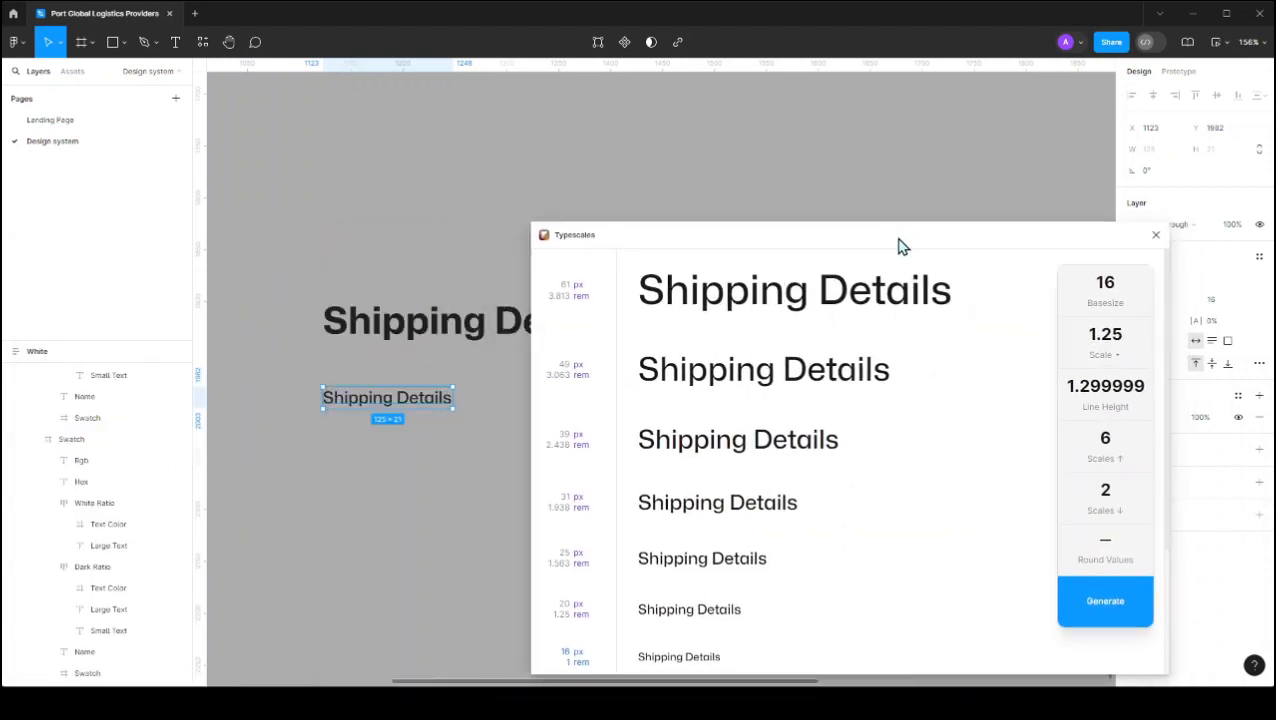
Step: Replace the smaller "Shipping Details" text on the canvas with "H1"
double_click(424, 399)
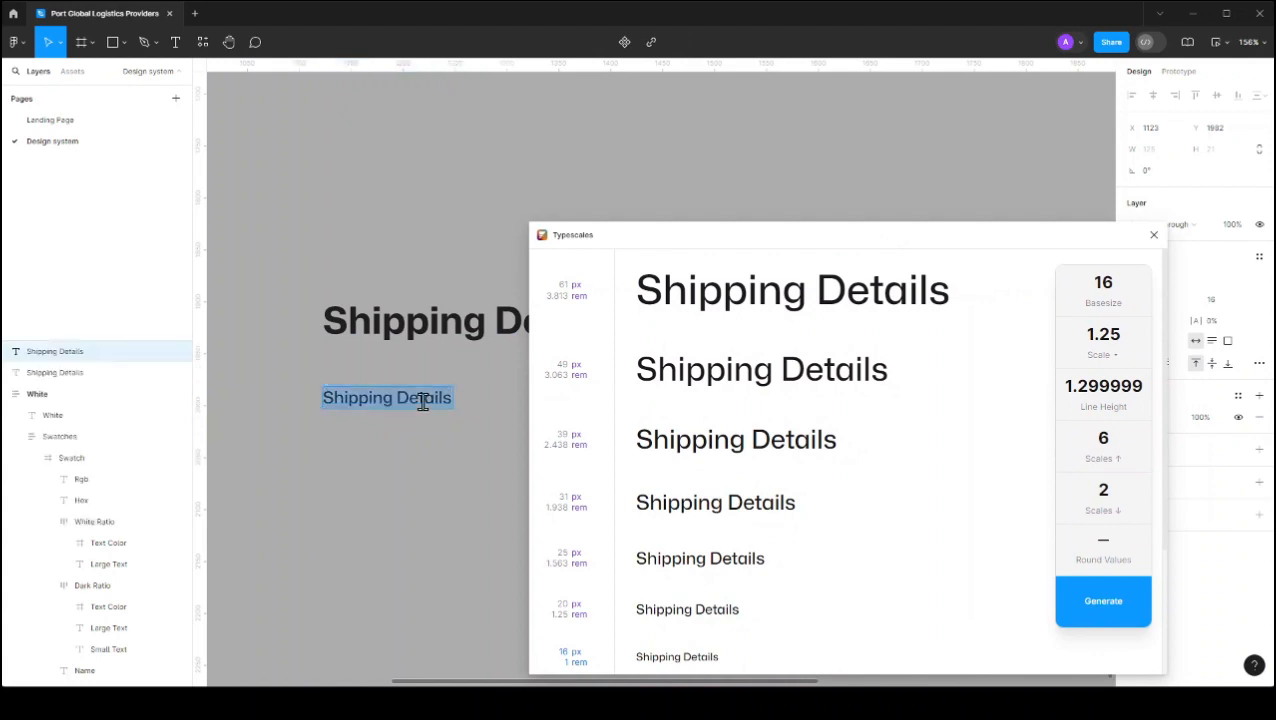
text(H)
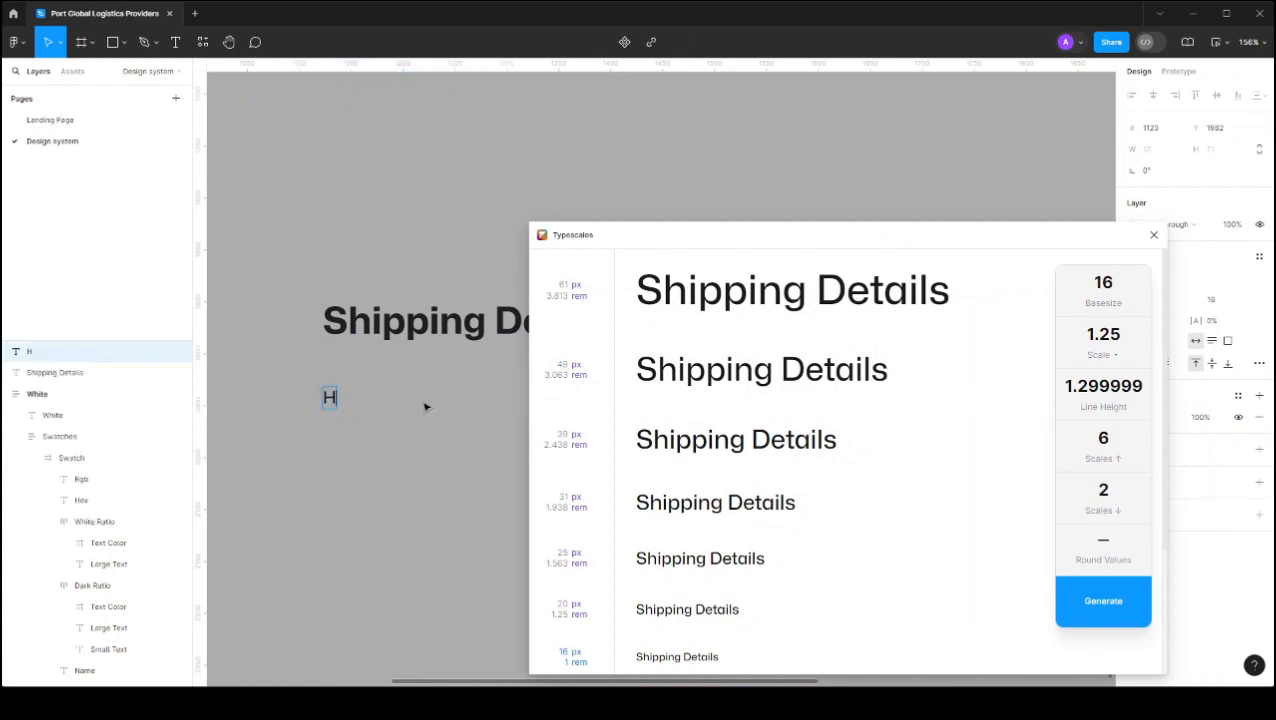
text(ea)
key(BackSpace)
key(BackSpace)
key(Escape)
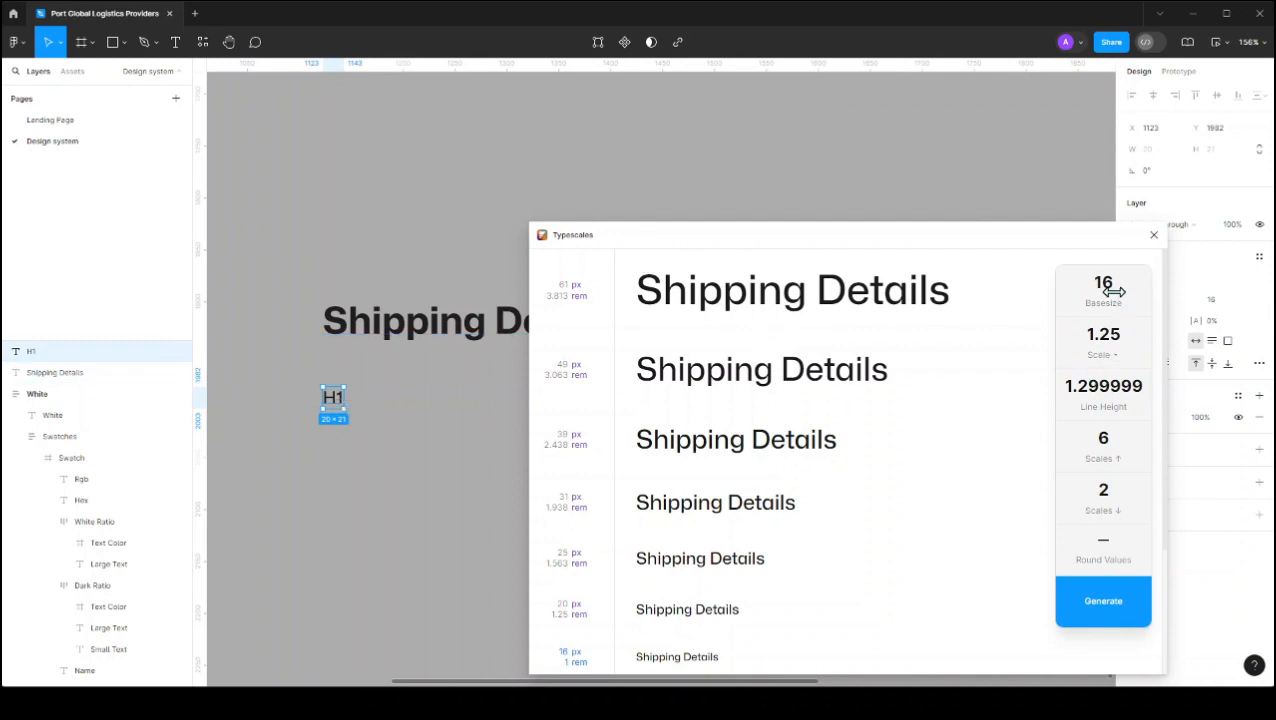
Step: Set the line height in Typescales to 1.2
click(1124, 395)
key(BackSpace)
key(BackSpace)
key(BackSpace)
key(BackSpace)
key(BackSpace)
key(BackSpace)
key(Delete)
key(Delete)
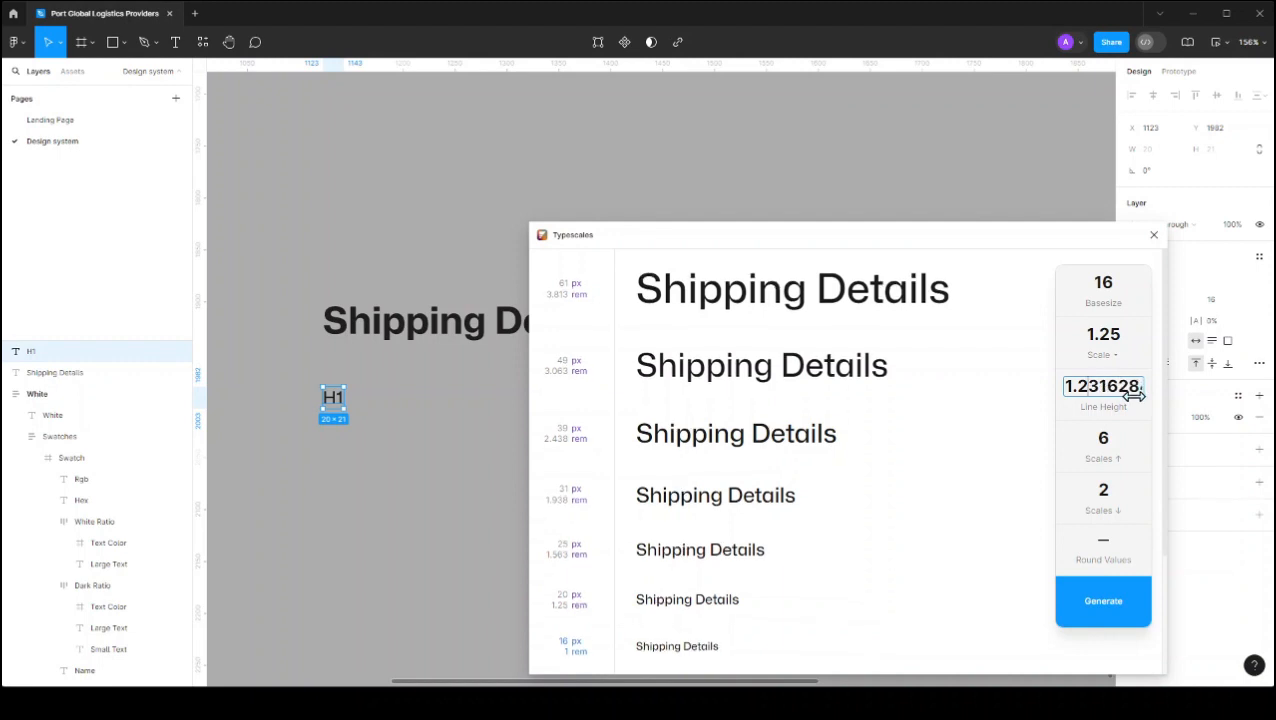
key(Delete)
key(Delete)
key(Delete)
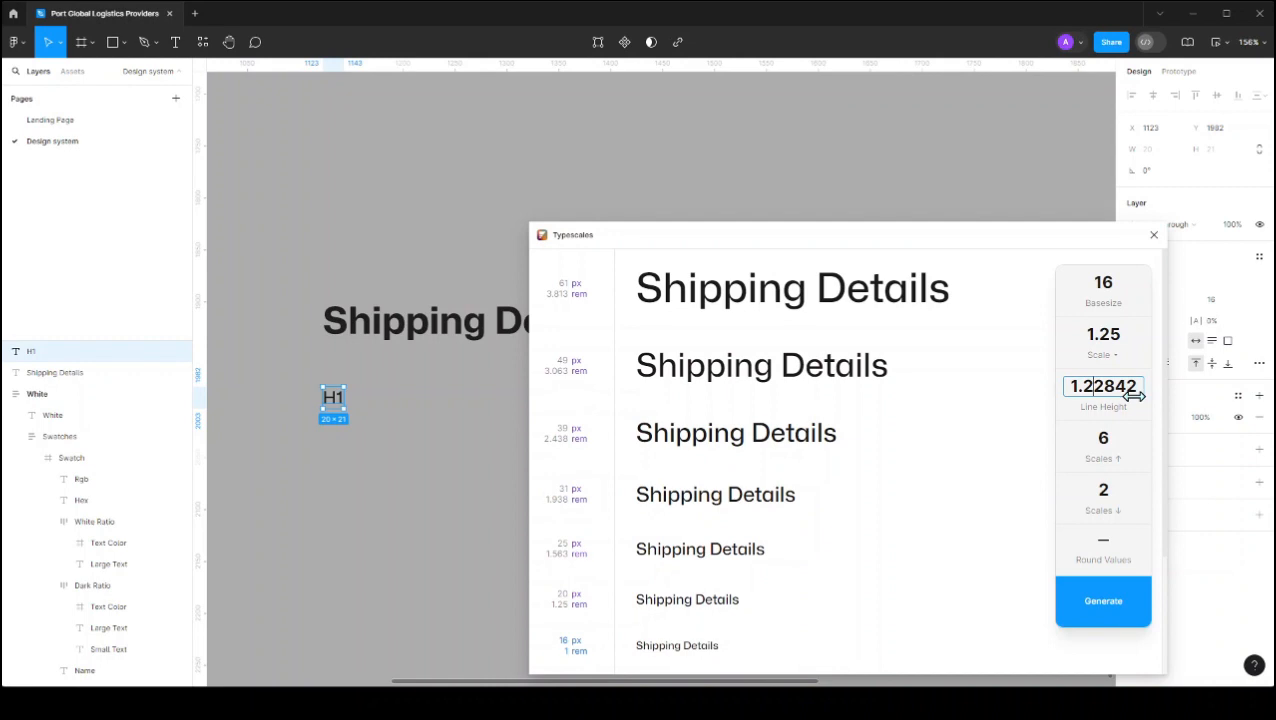
key(Delete)
key(Delete)
key(Delete)
key(Delete)
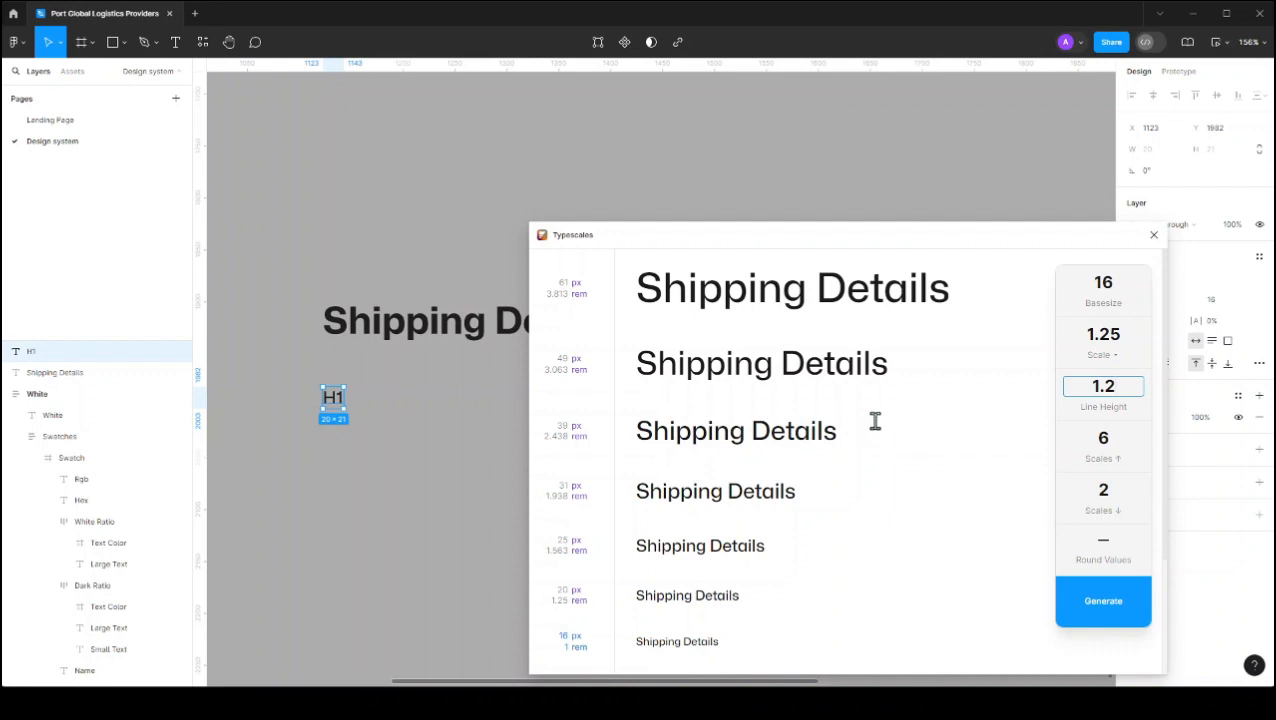
Step: Replace the "Shipping Details" sample text in the Typescales preview with "H1"
scroll(827, 415, down, 3)
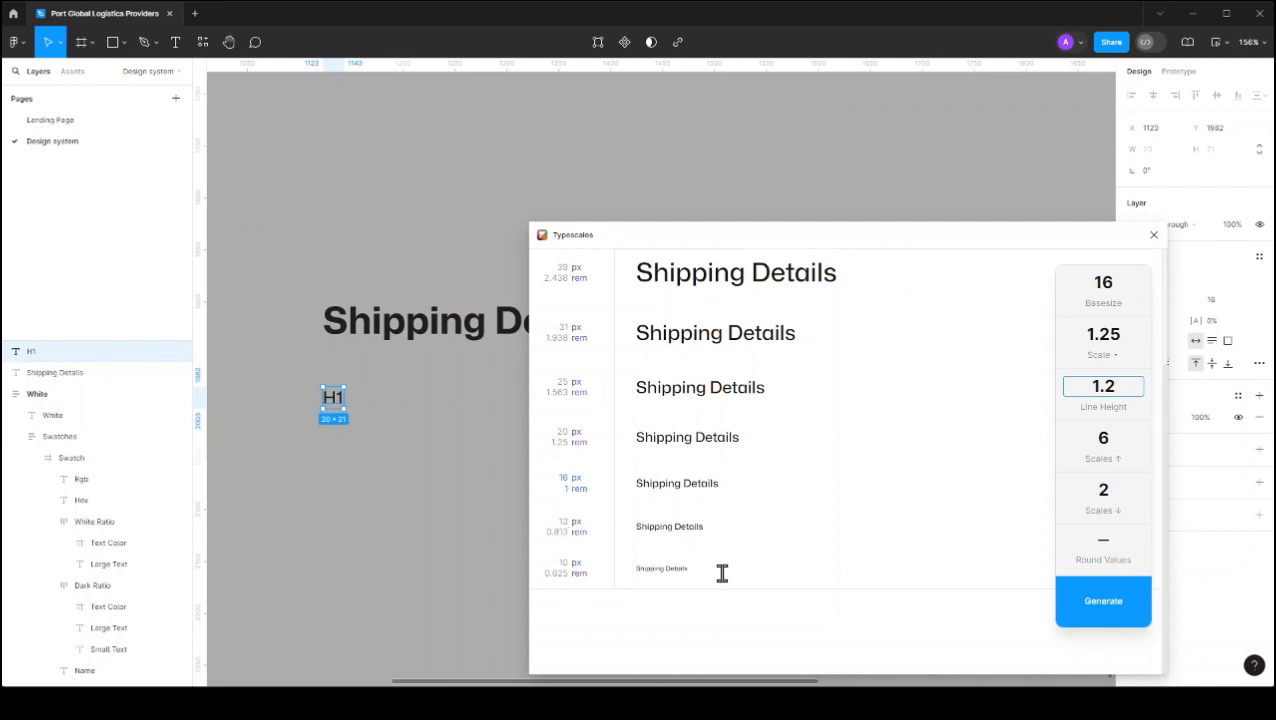
scroll(583, 484, up, 2)
scroll(588, 484, up, 1)
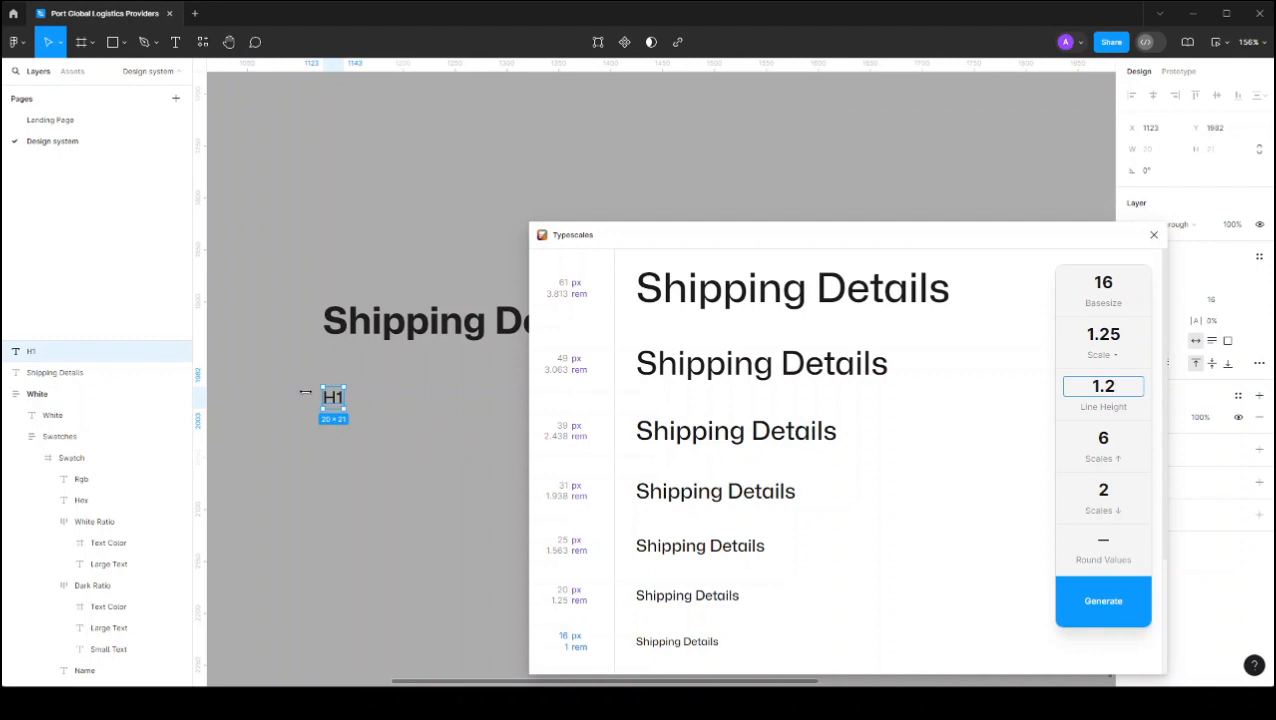
click(748, 284)
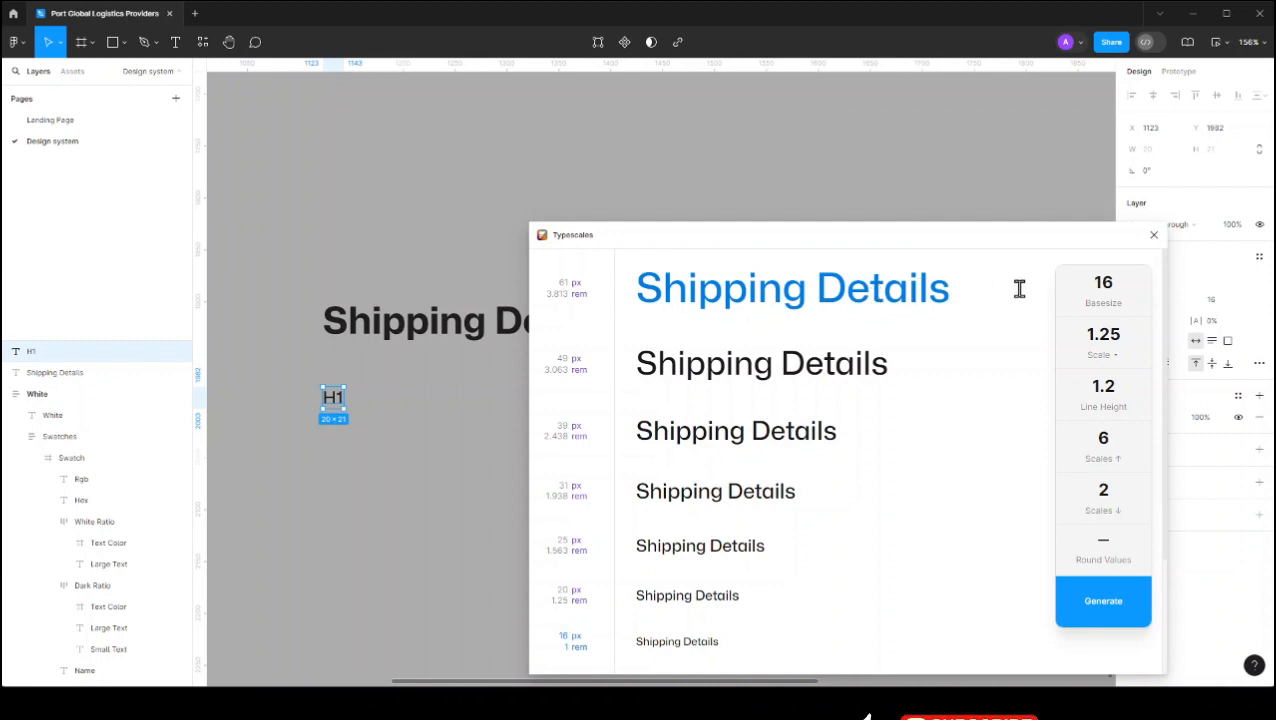
click(975, 299)
key(BackSpace)
key(BackSpace)
key(BackSpace)
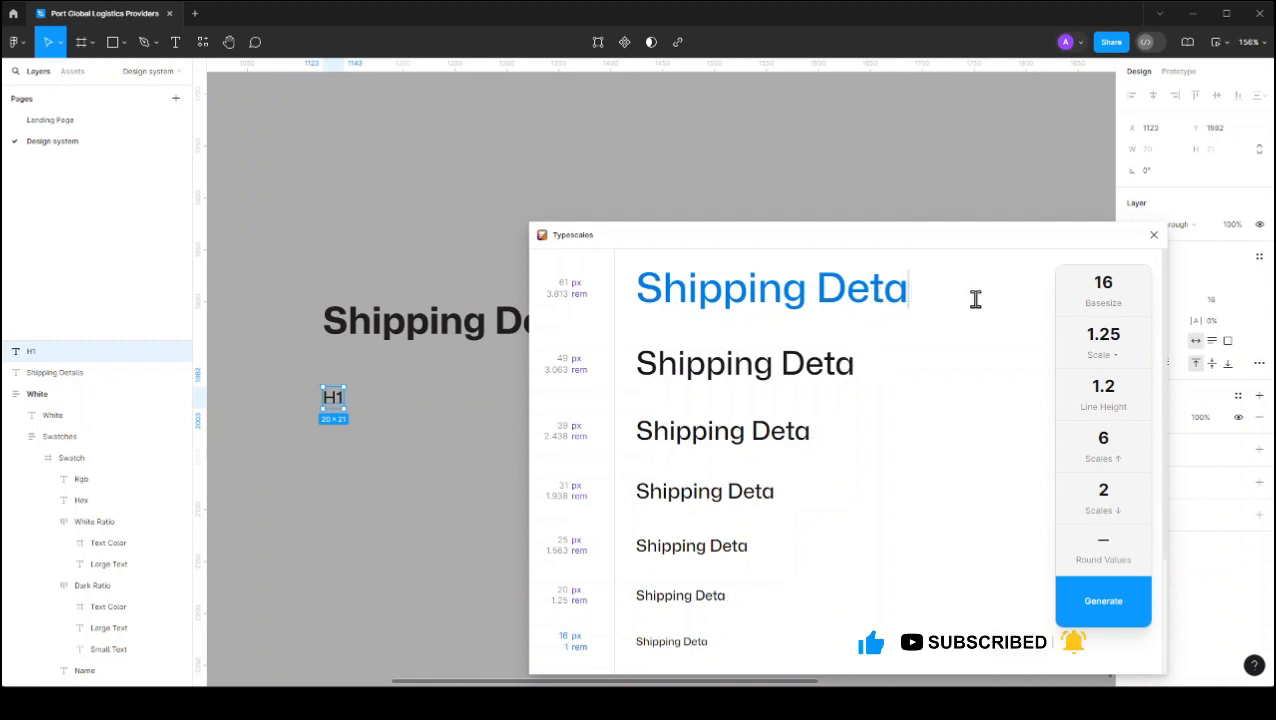
key(BackSpace)
key(BackSpace)
key(BackSpace)
key(BackSpace)
key(BackSpace)
key(BackSpace)
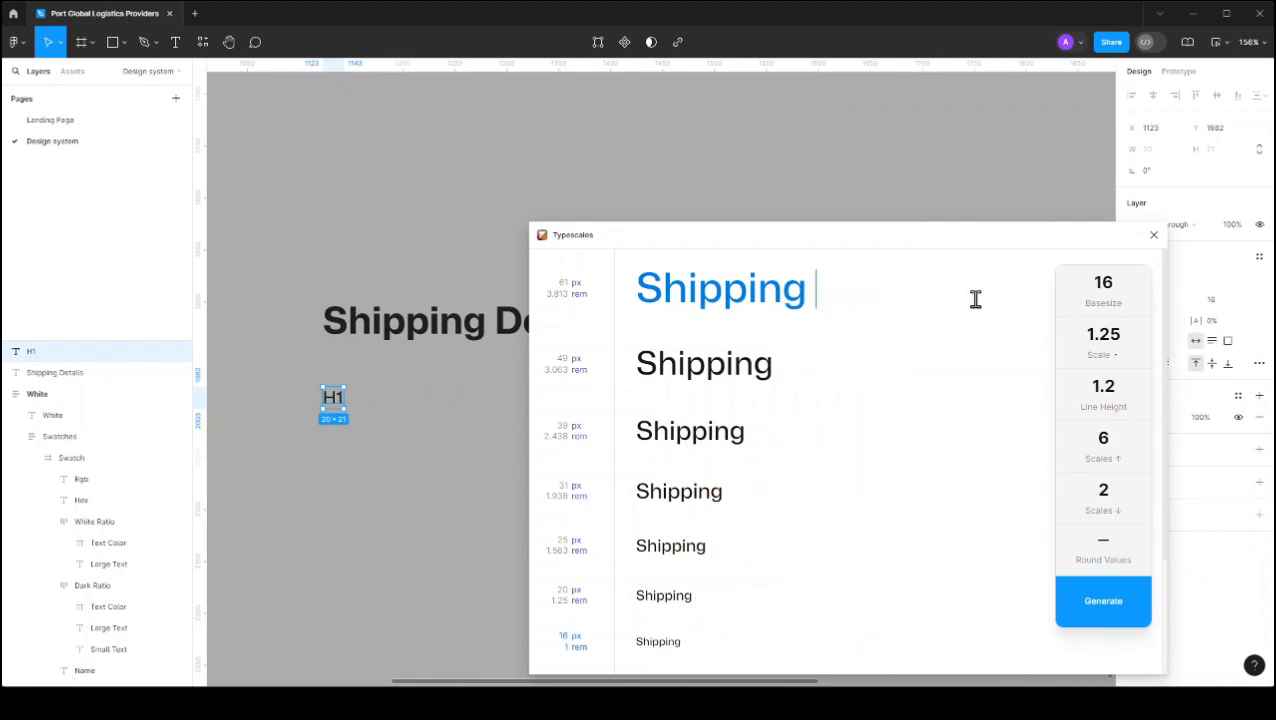
key(BackSpace)
key(BackSpace)
key(BackSpace)
key(BackSpace)
key(BackSpace)
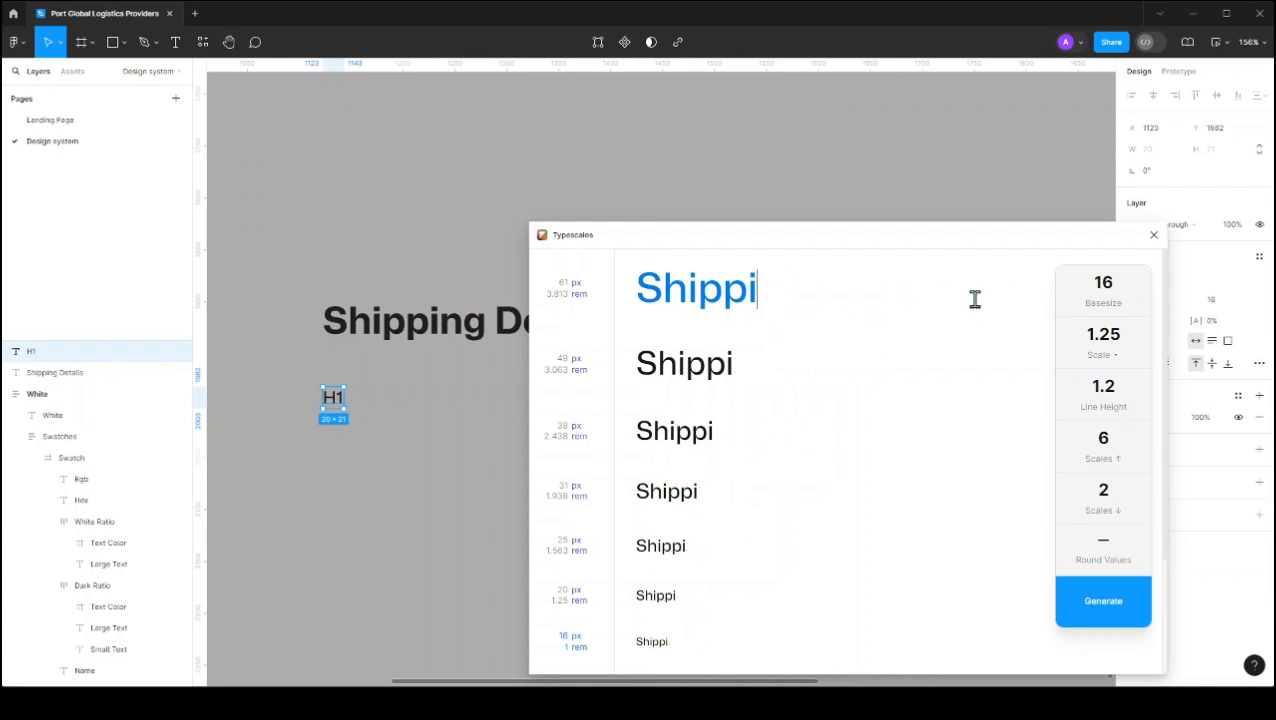
key(BackSpace)
key(BackSpace)
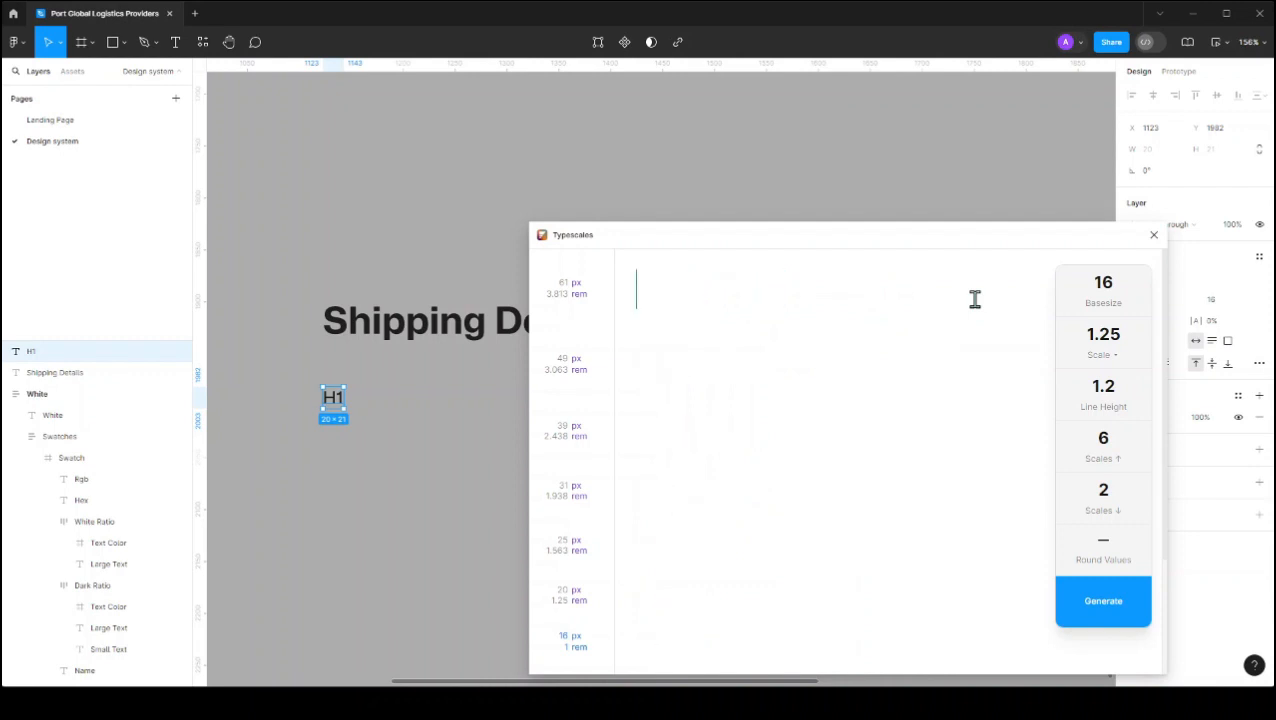
text(H1)
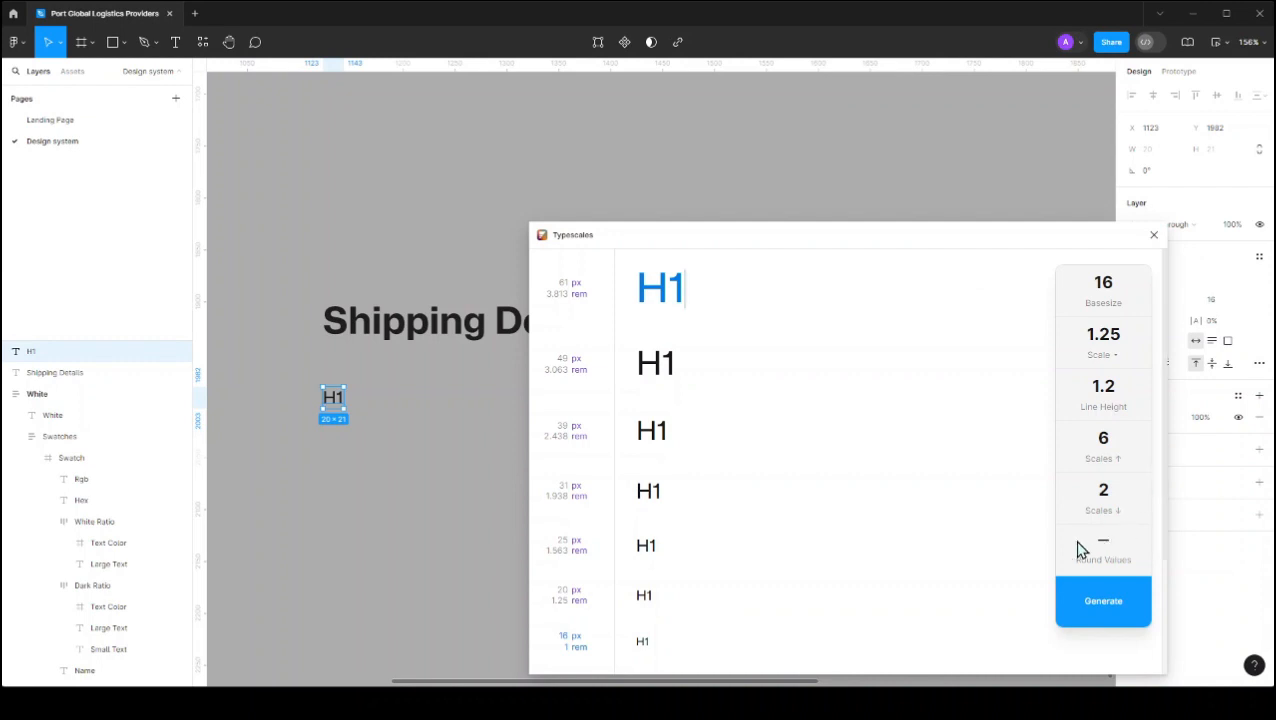
Step: Generate the "H1" type scale as a frame on the Design system canvas
click(1088, 599)
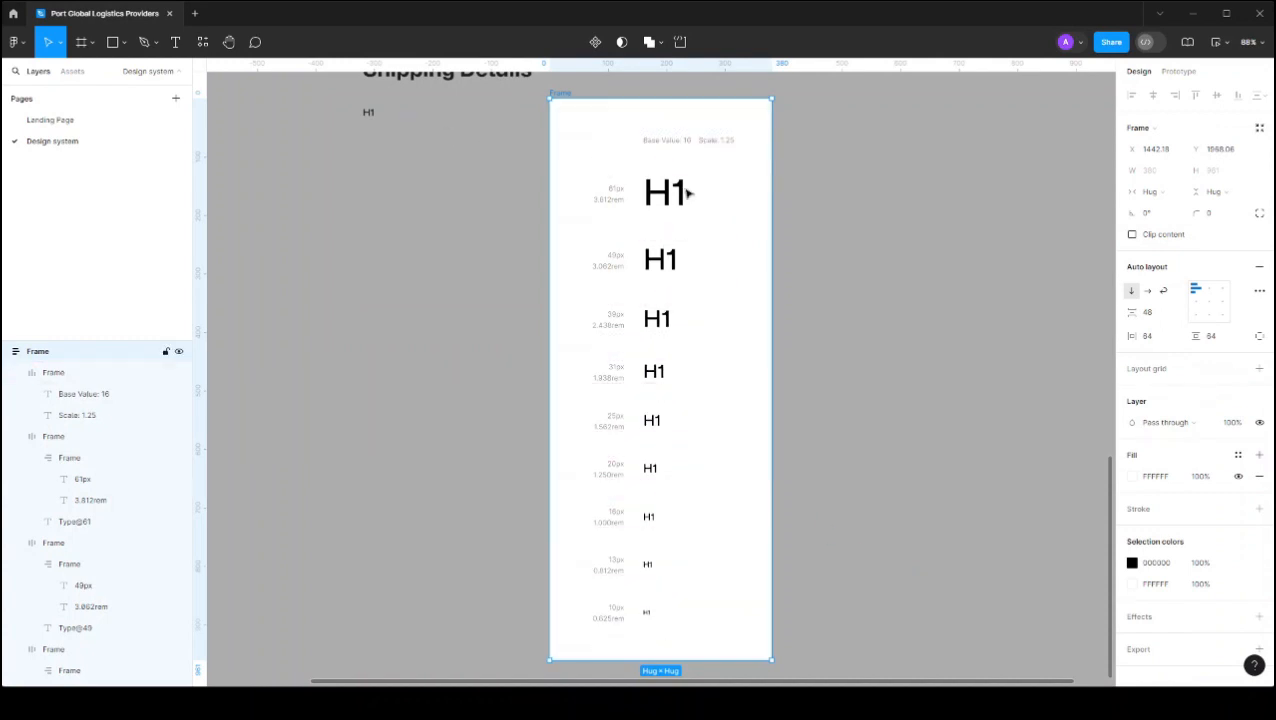
scroll(686, 194, up, 2)
scroll(714, 241, up, 3)
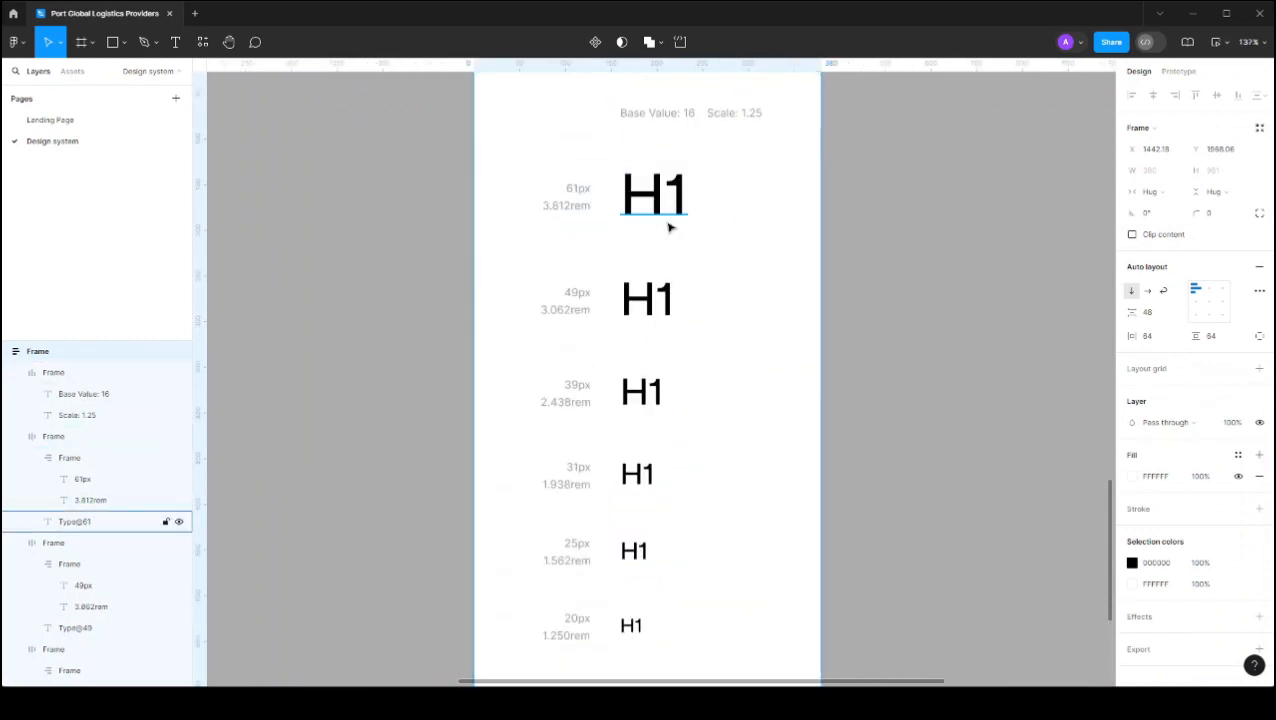
Step: Go to the Landing Page and check the font size of the hero heading "We're Global Logistic Providers"
click(669, 228)
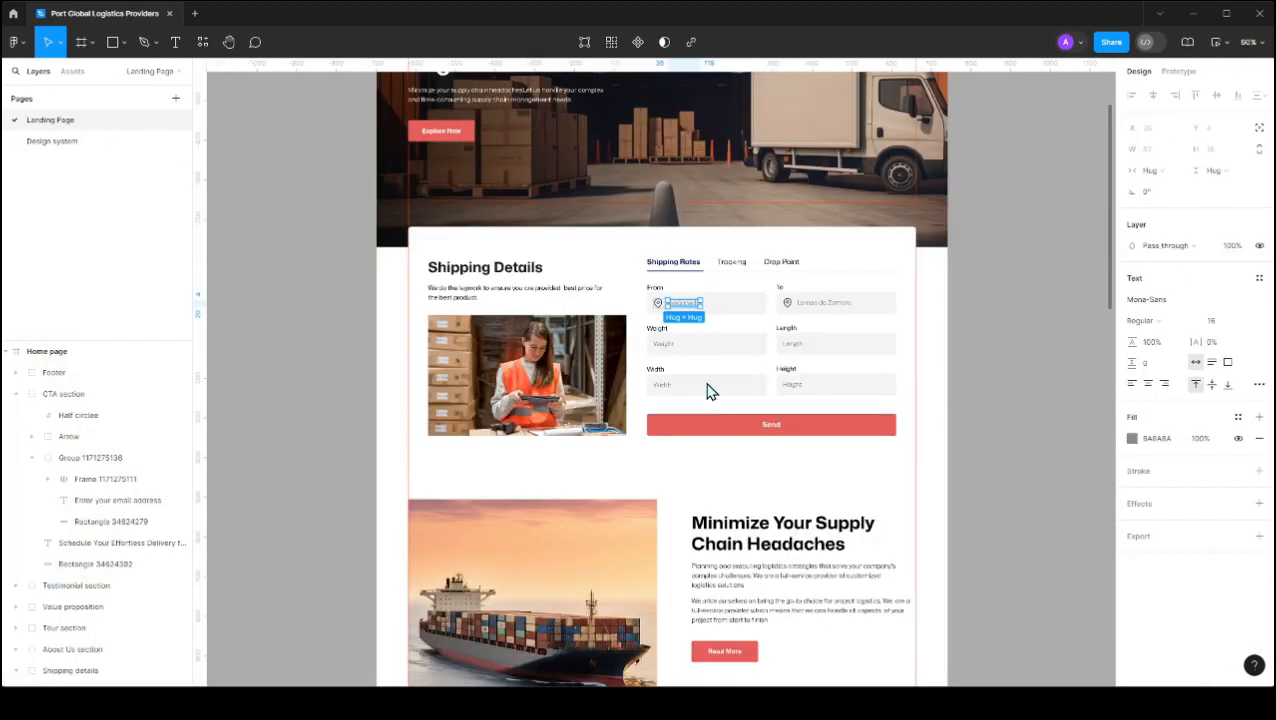
scroll(546, 290, up, 1)
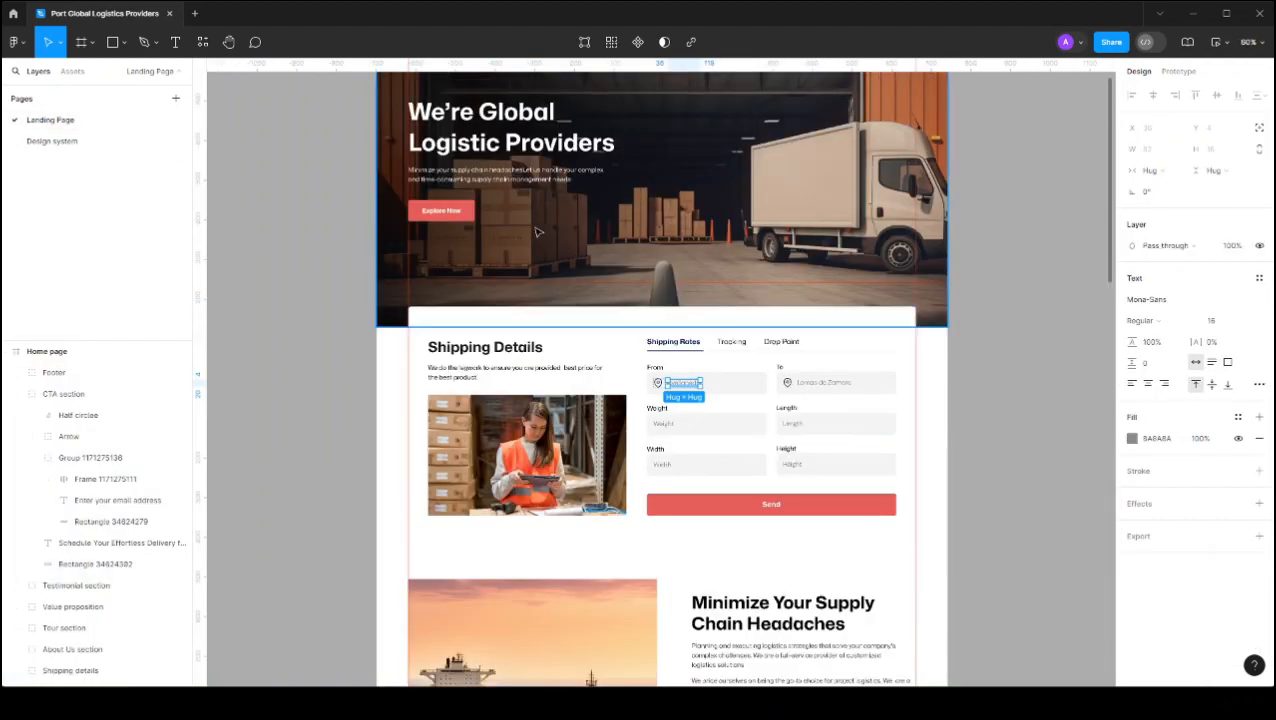
scroll(545, 238, up, 2)
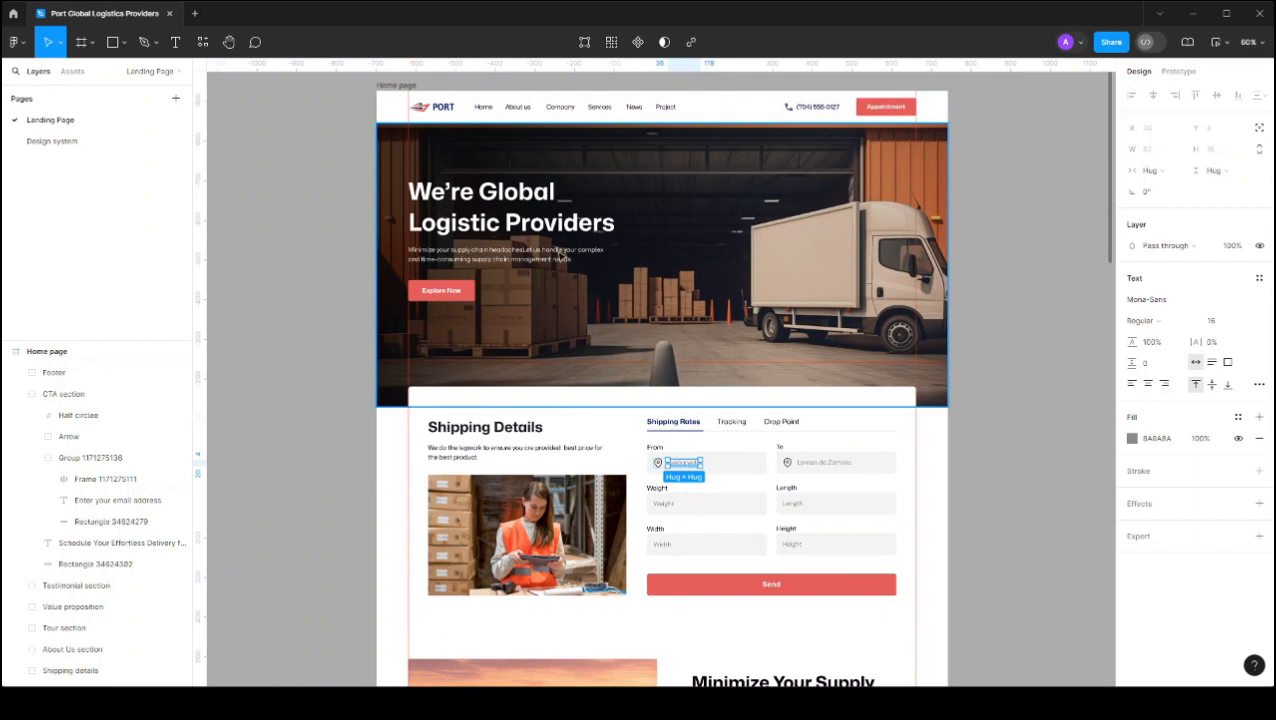
click(549, 232)
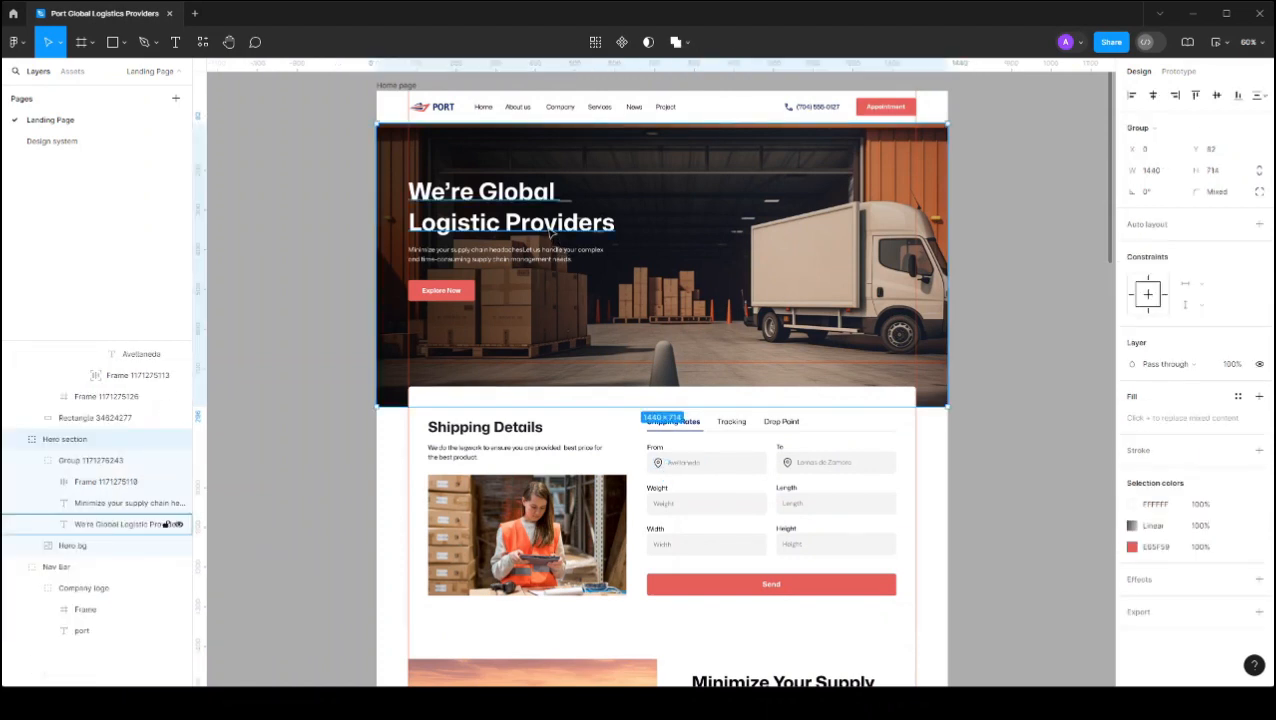
double_click(549, 232)
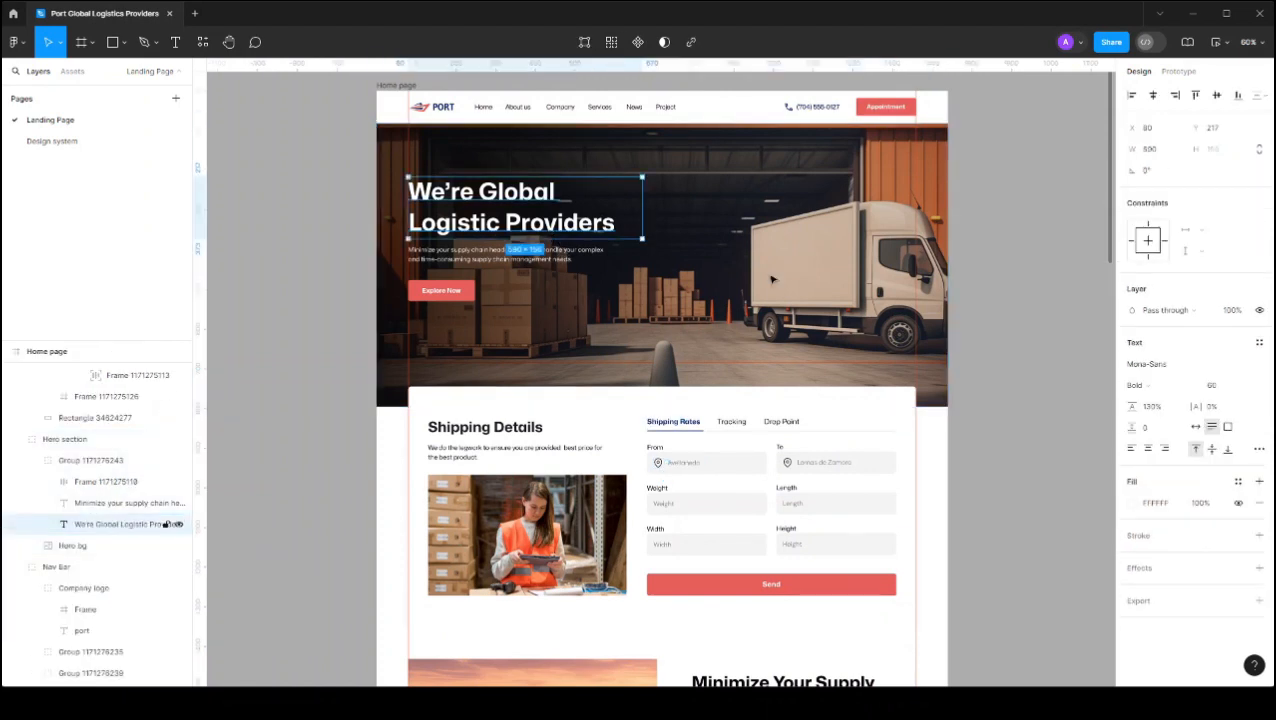
click(1215, 387)
Step: Compare the font sizes of the "Minimize Your Supply Chain Headaches" and "Shipping Details" headings with the generated type scale
scroll(652, 425, down, 3)
scroll(654, 424, down, 2)
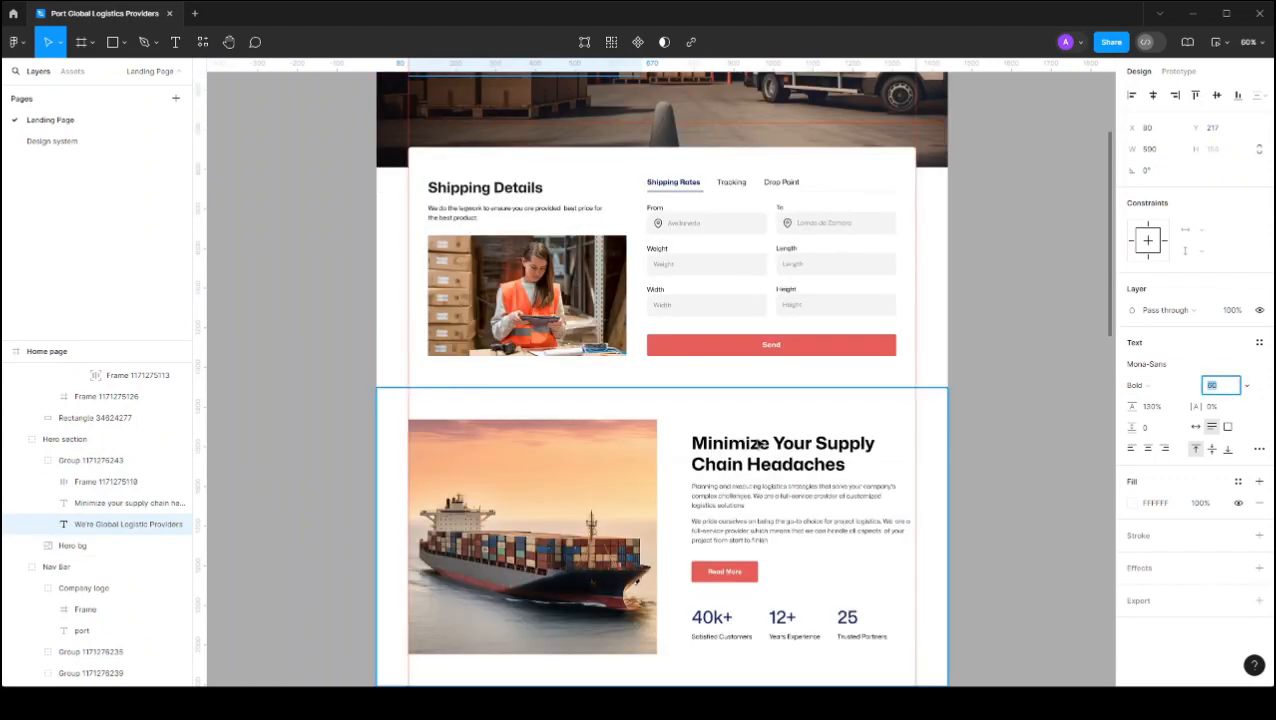
click(758, 443)
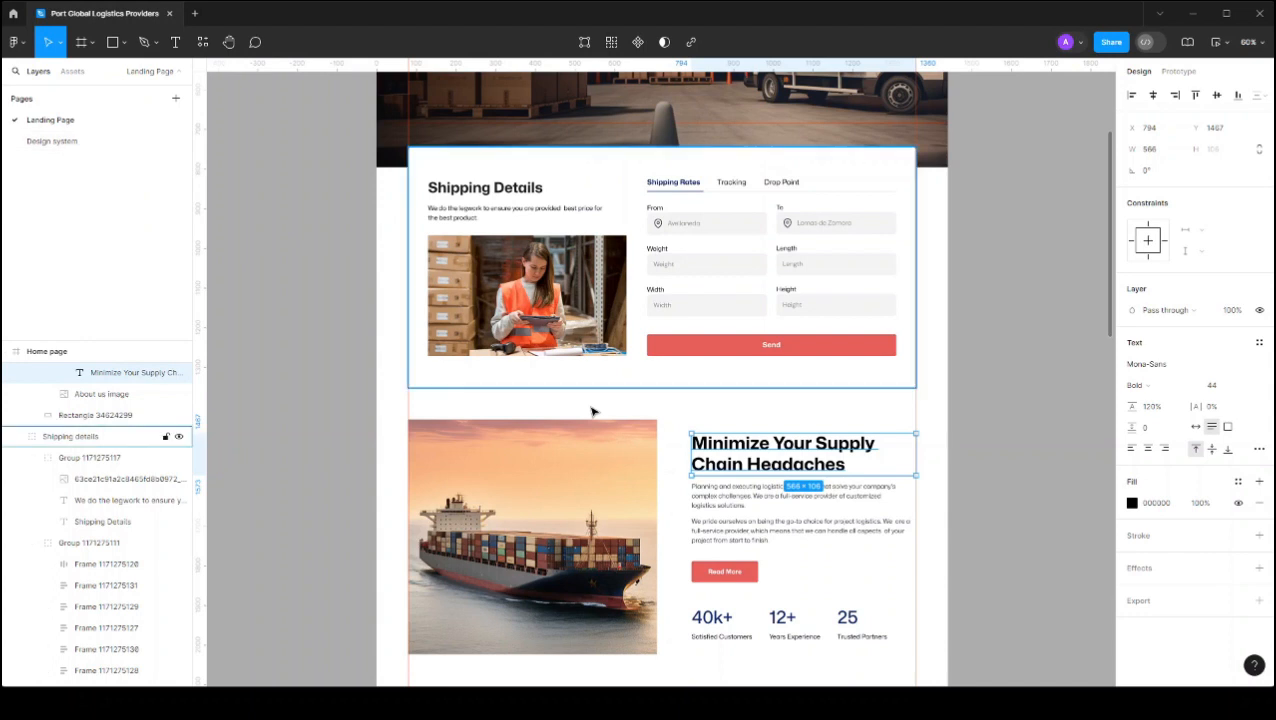
key(Page_Down)
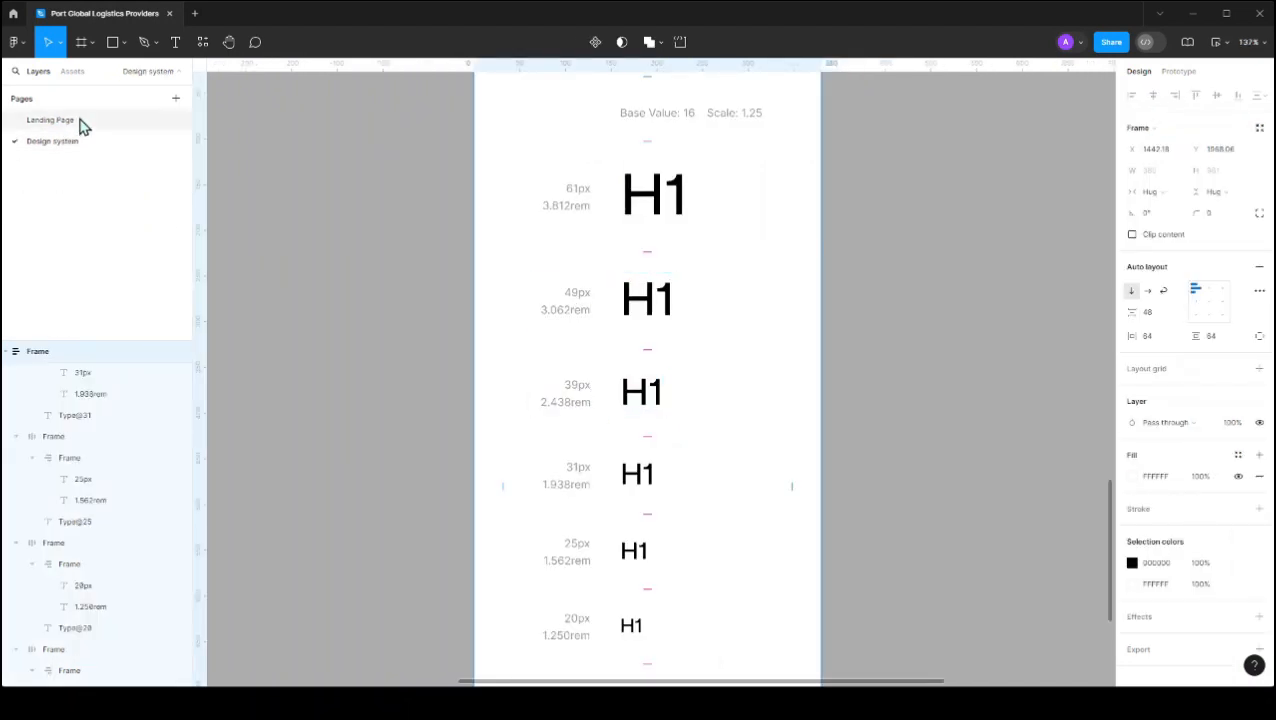
key(Page_Up)
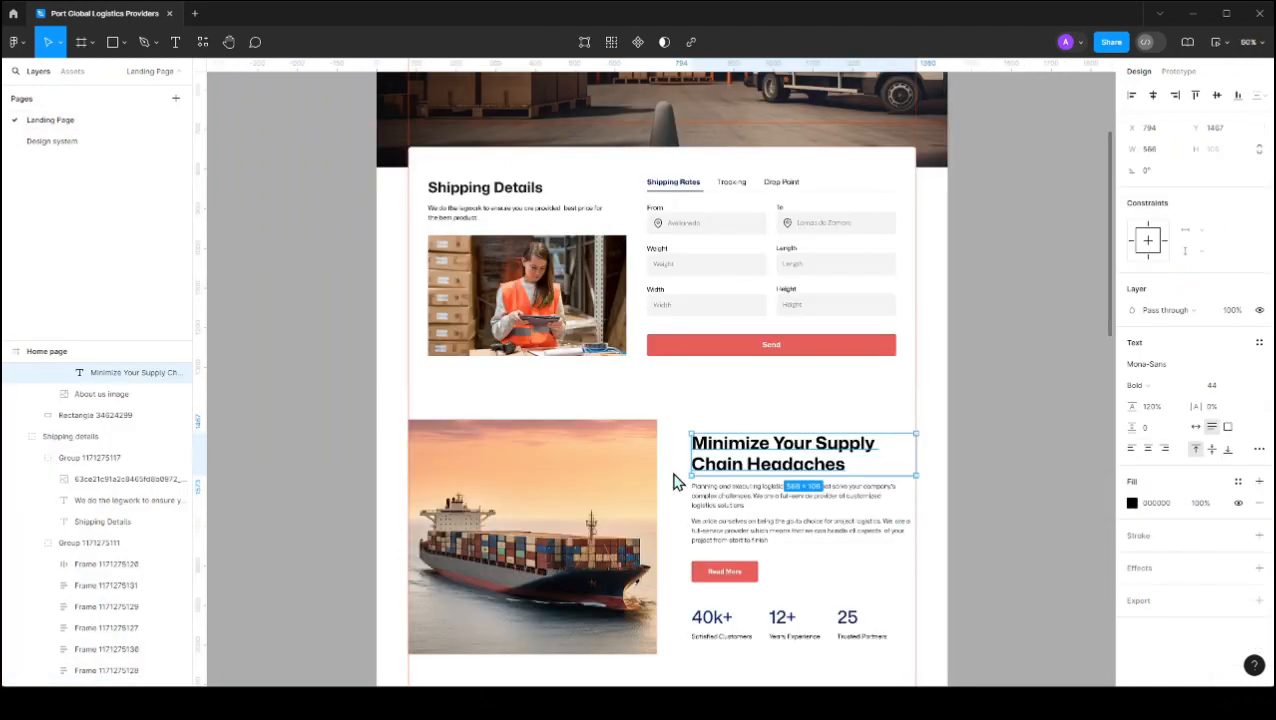
click(531, 190)
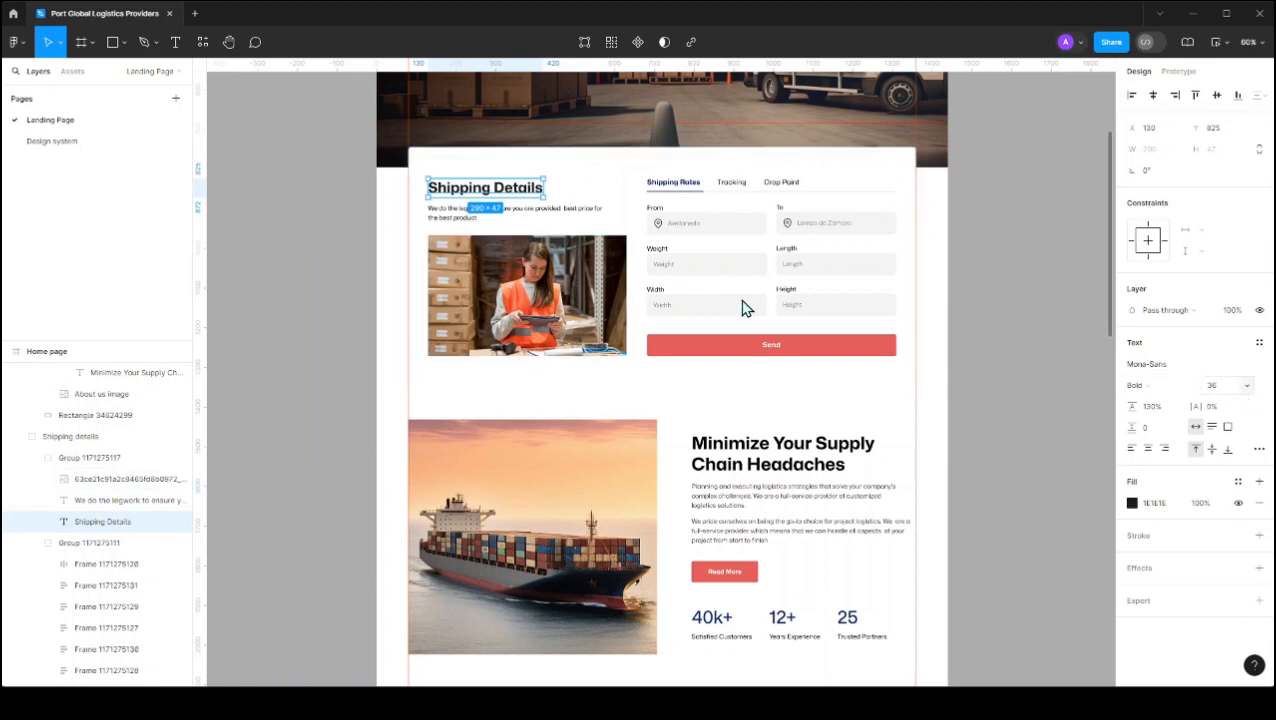
Step: Check the font size of the "We Provide Timely and Cost-Effective Service" heading and return to the Design system page
scroll(765, 375, down, 2)
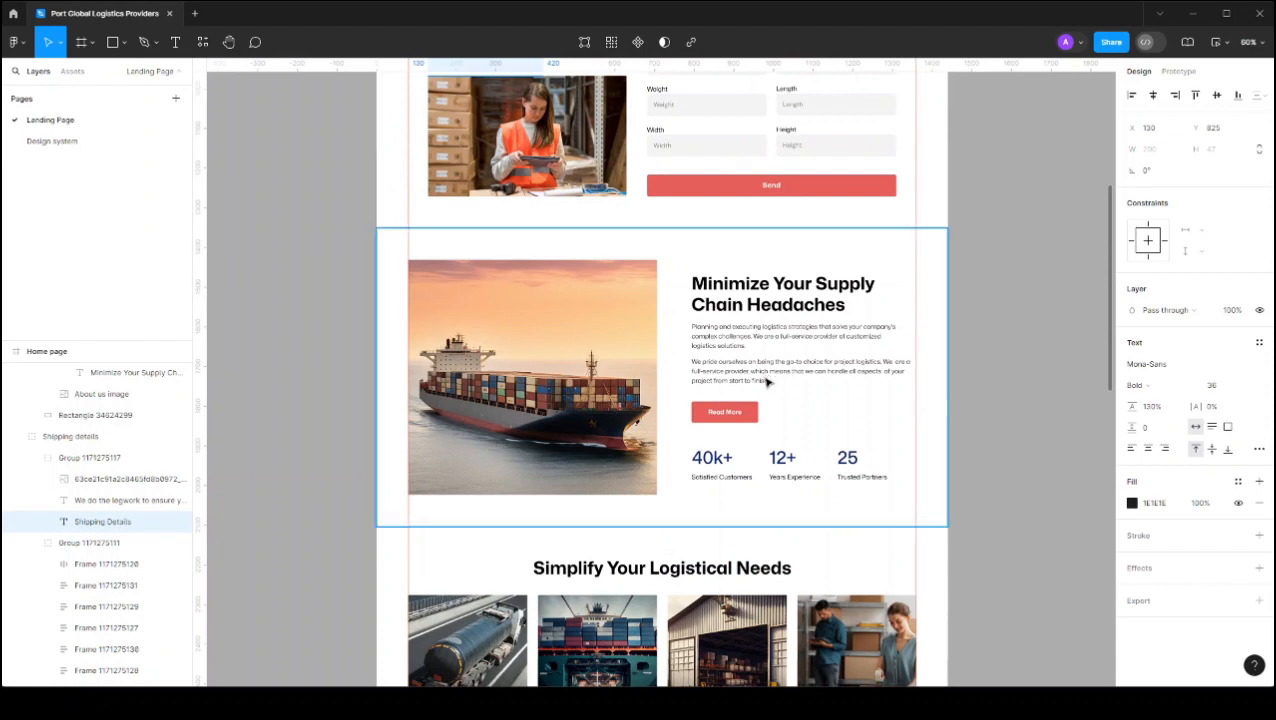
scroll(767, 382, down, 3)
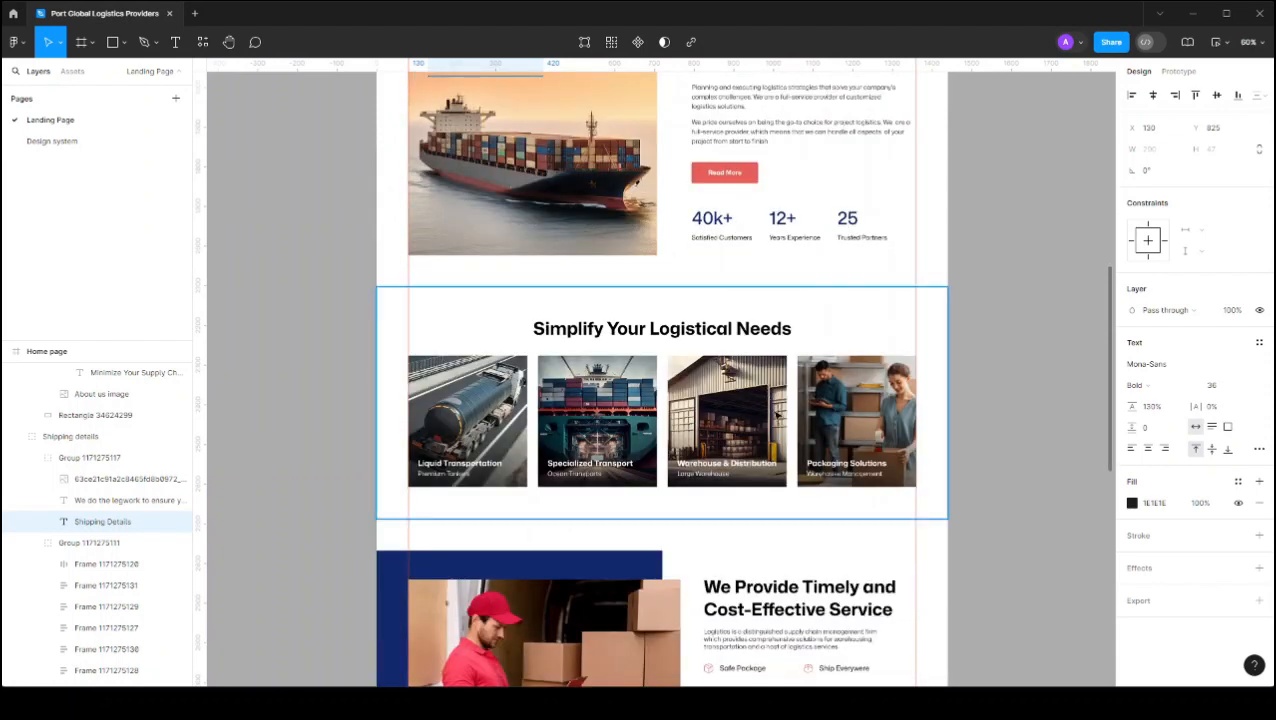
scroll(777, 415, down, 2)
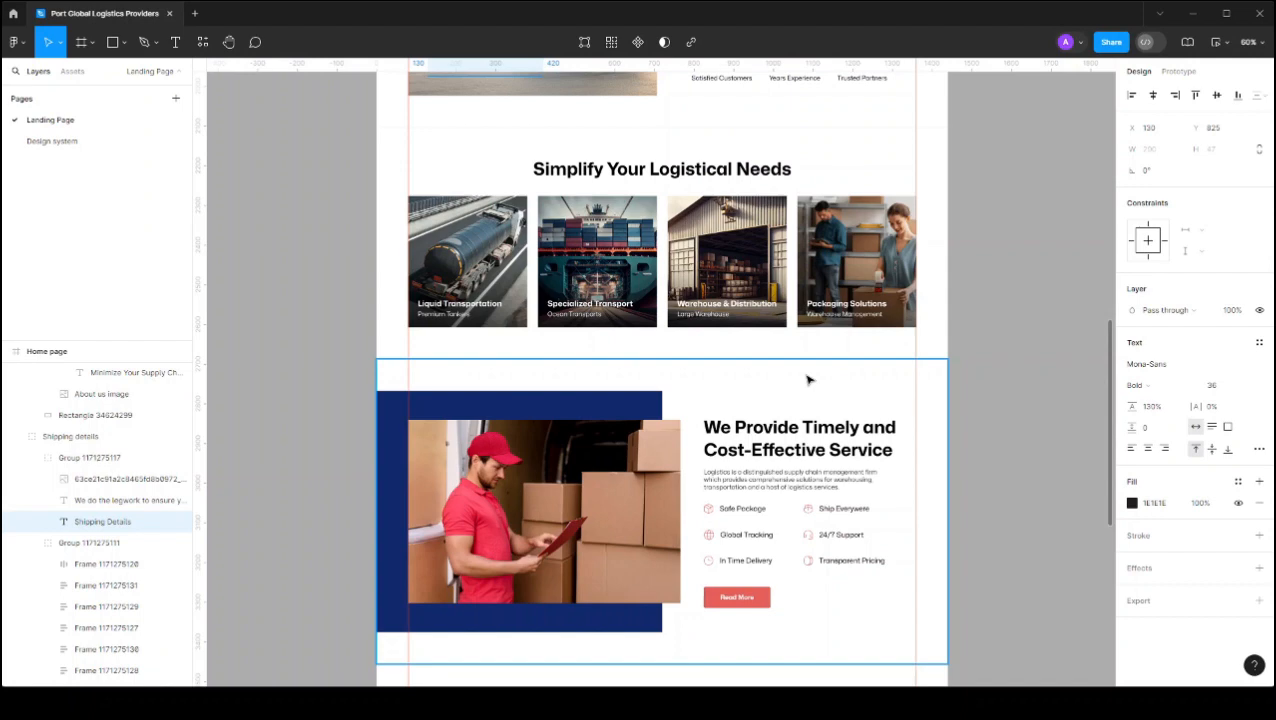
scroll(760, 390, down, 5)
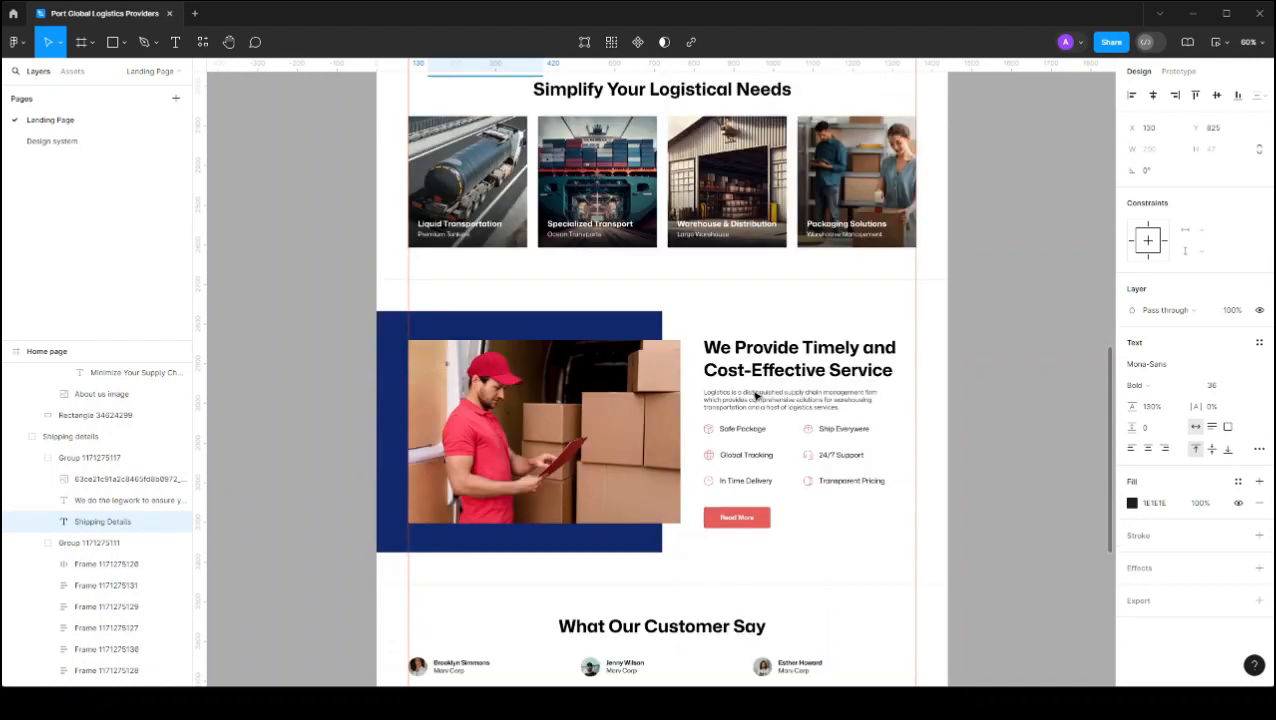
scroll(757, 397, up, 4)
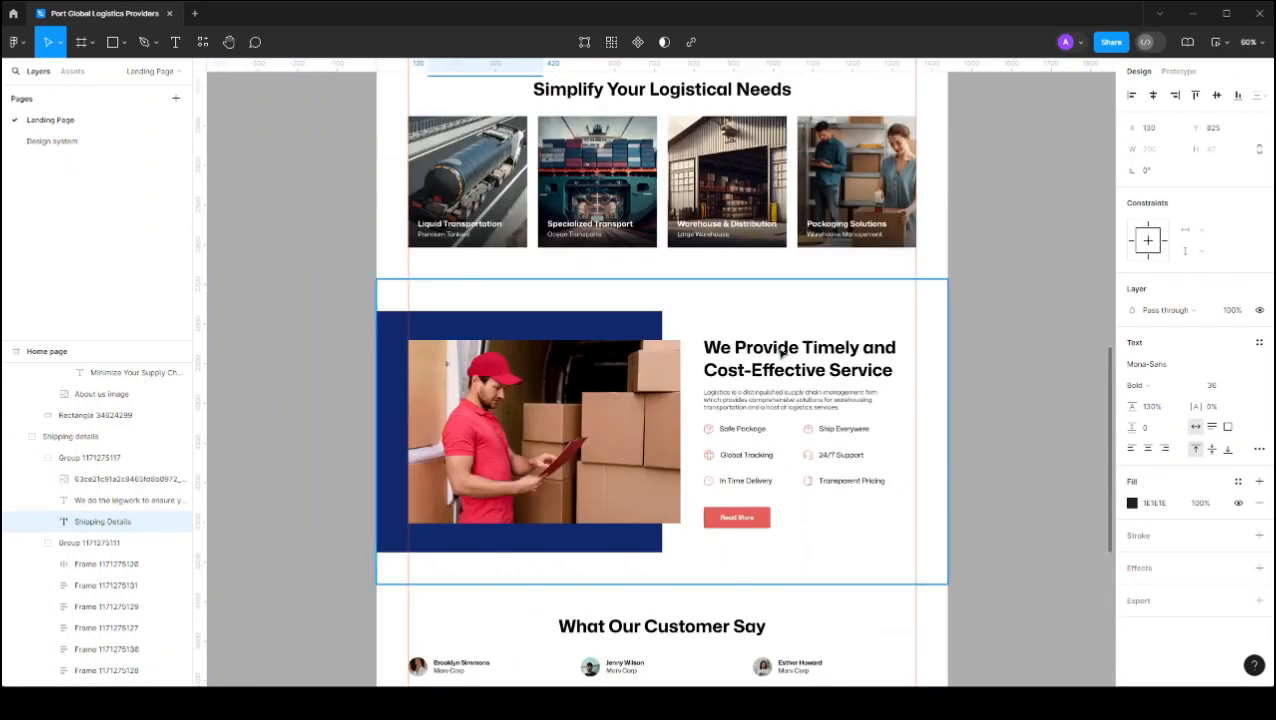
click(783, 350)
scroll(633, 287, up, 3)
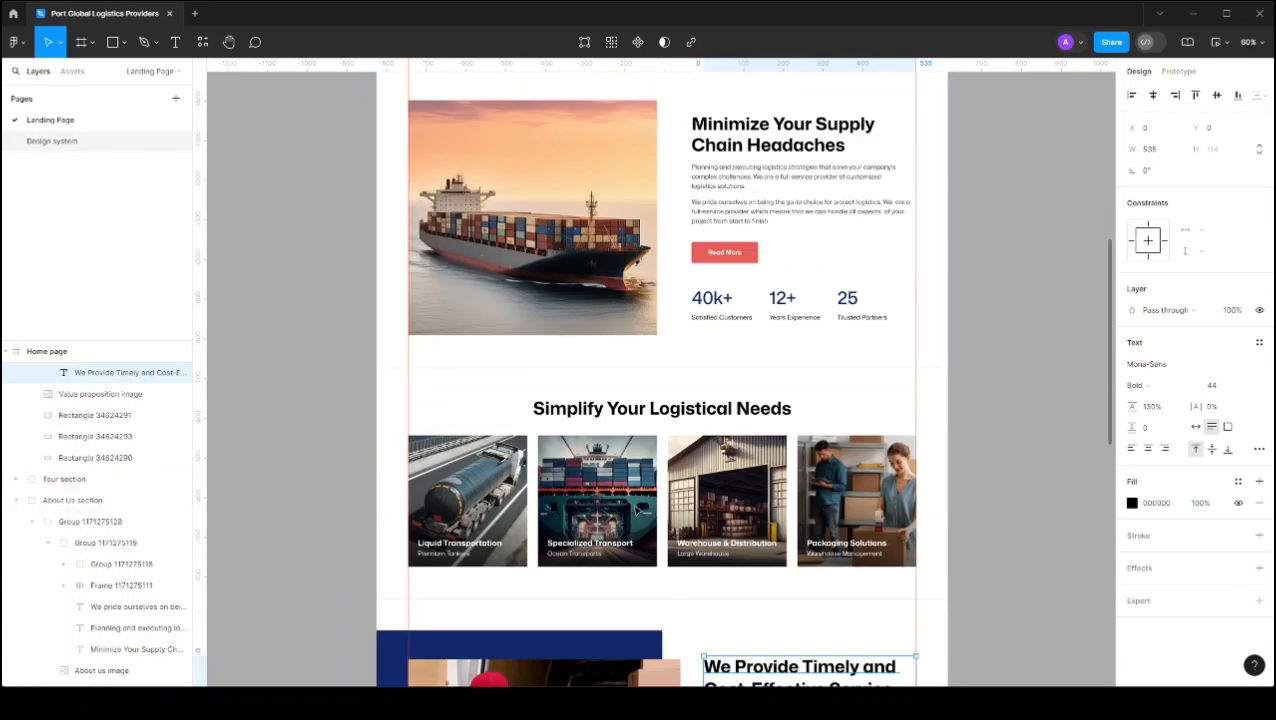
scroll(637, 451, up, 1)
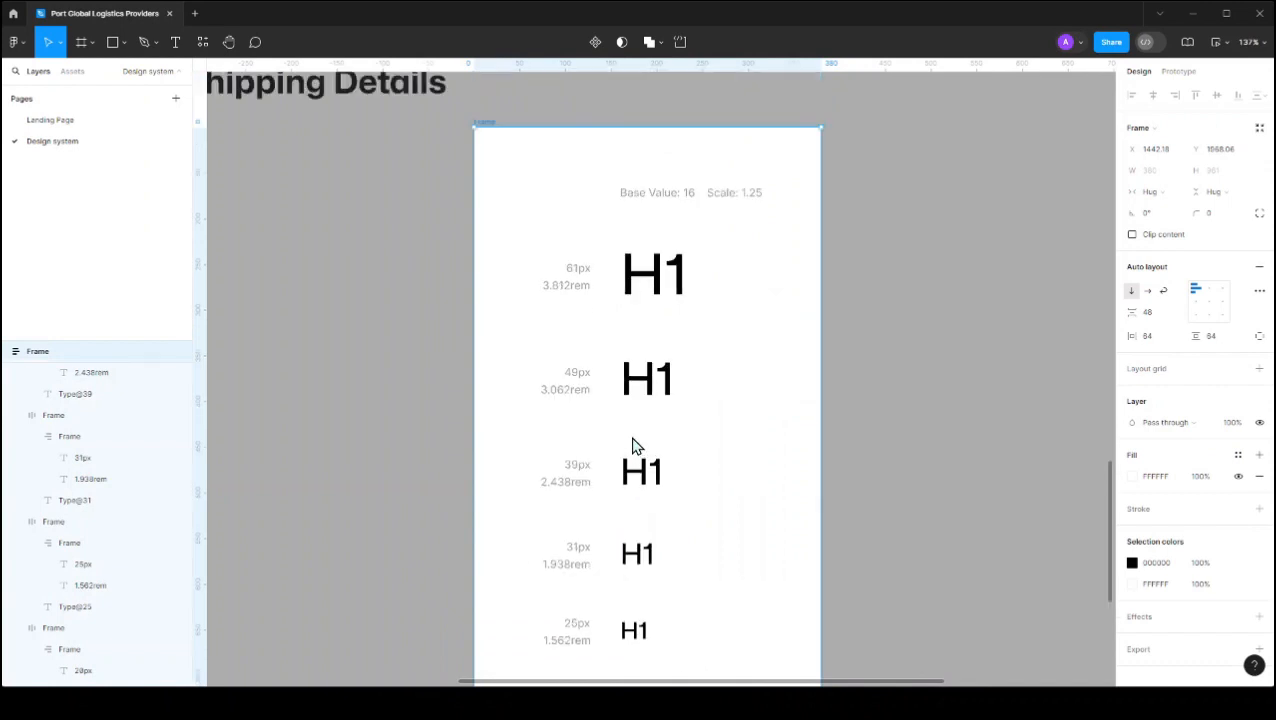
Step: Select all the size rows in the type scale frame, excluding the base value header, and set their auto layout direction to vertical
double_click(655, 266)
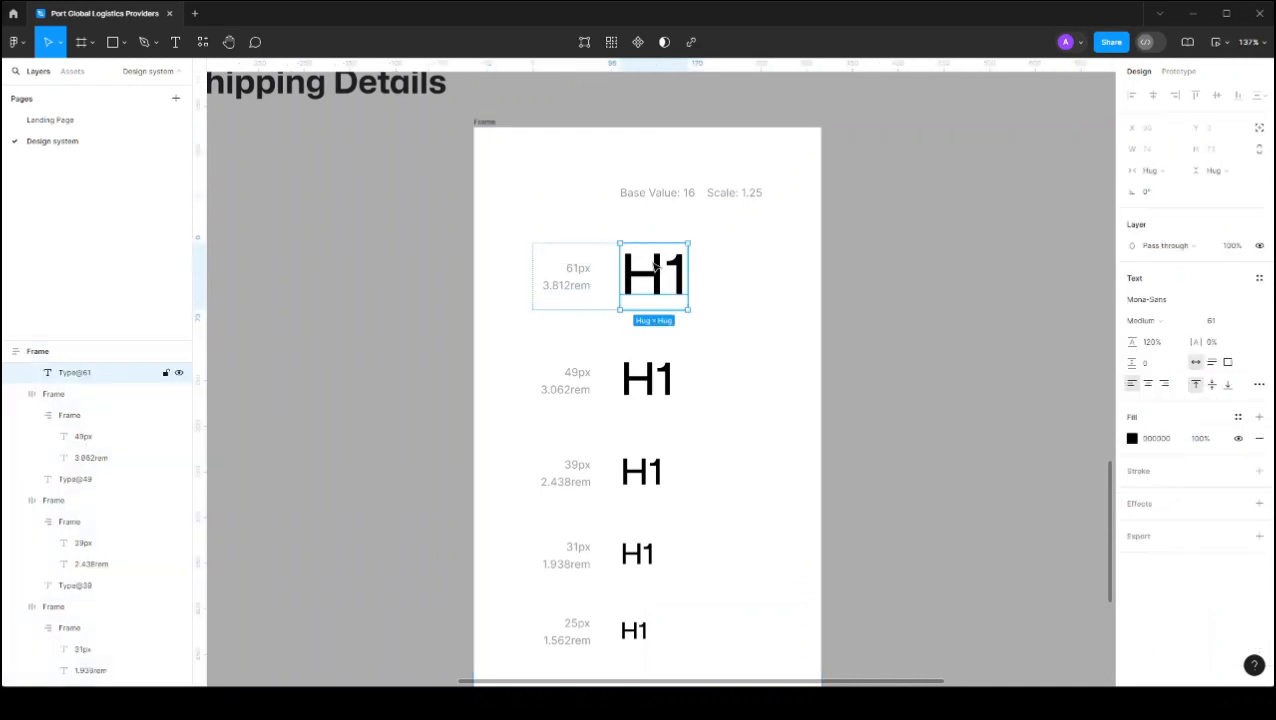
click(613, 273)
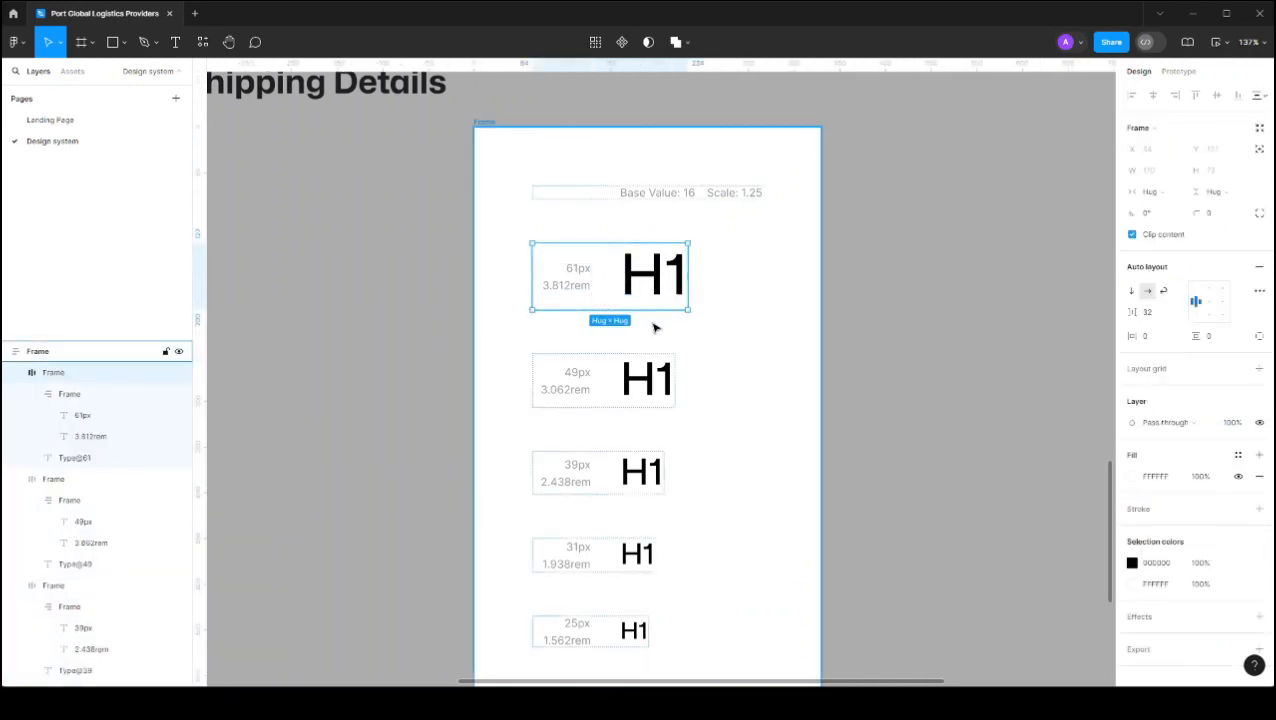
click(745, 379)
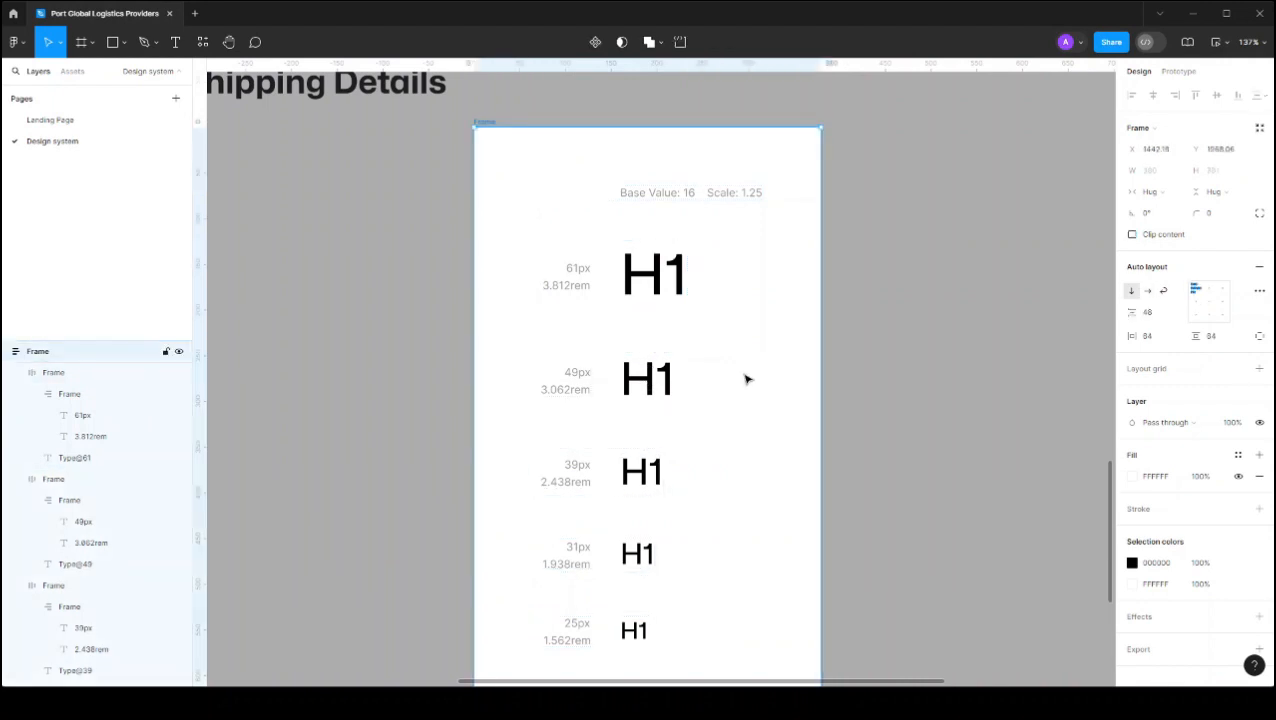
key(Return)
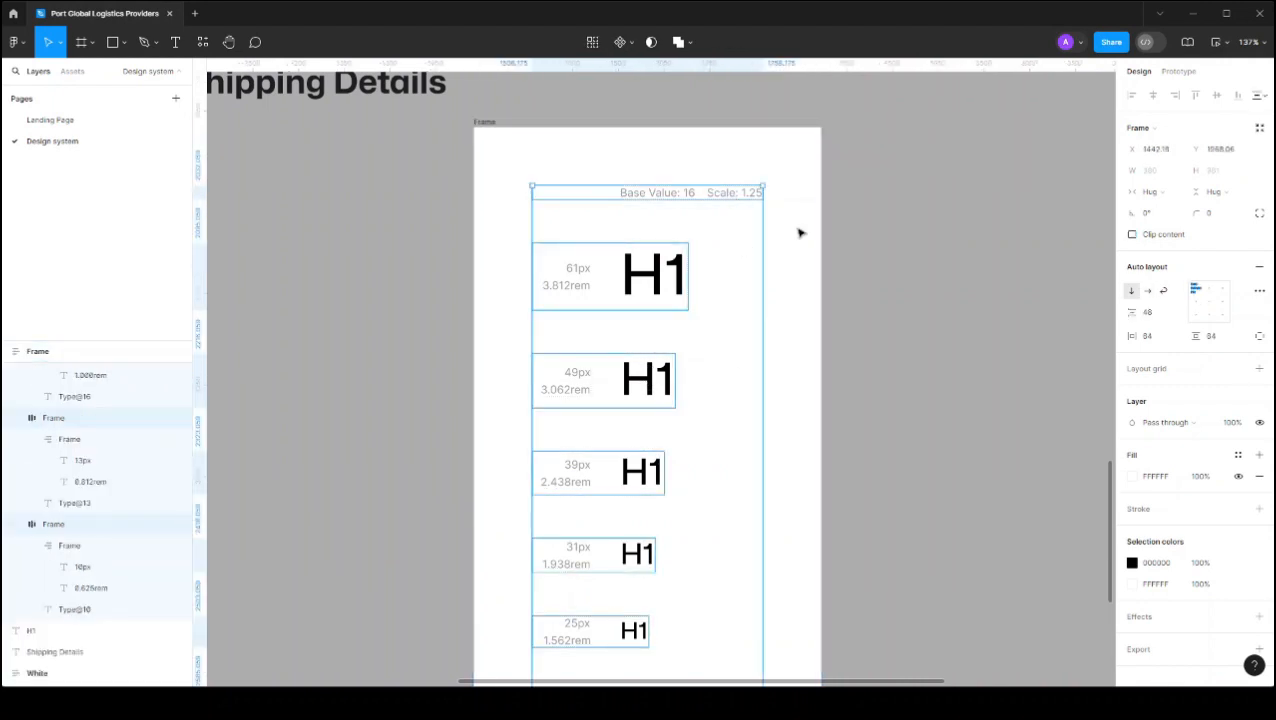
key(Return)
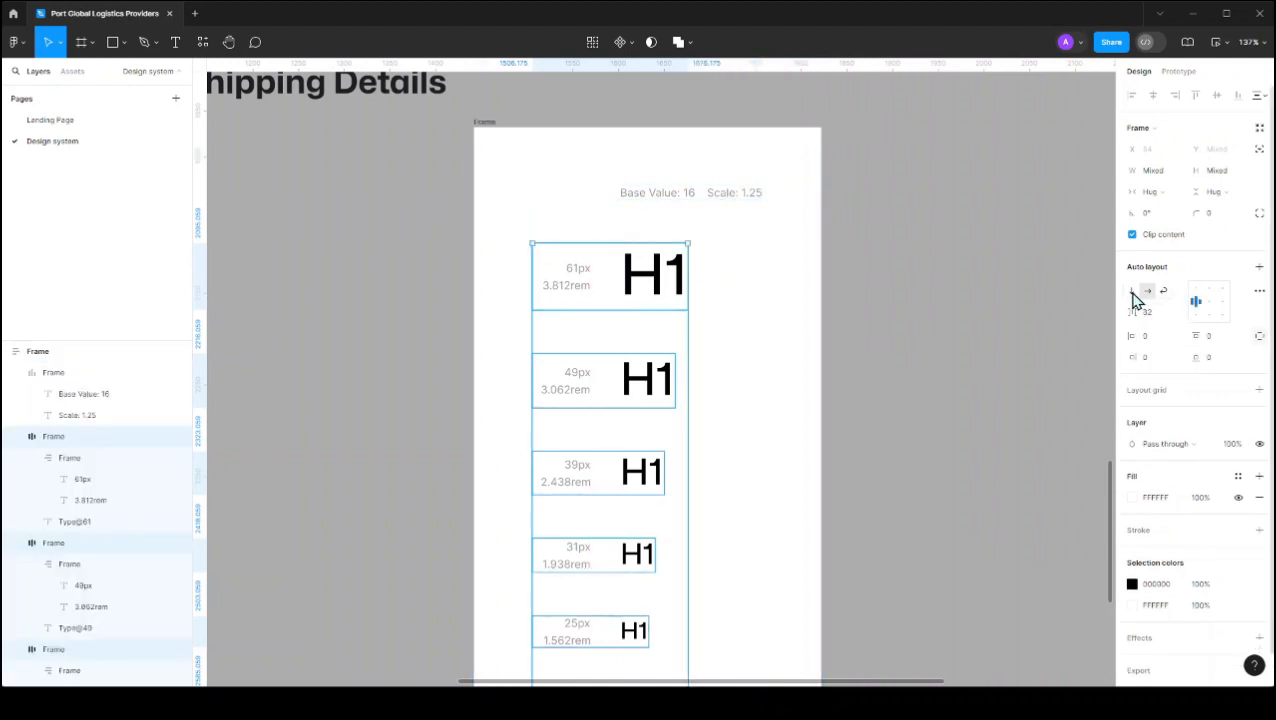
key(ctrl+z)
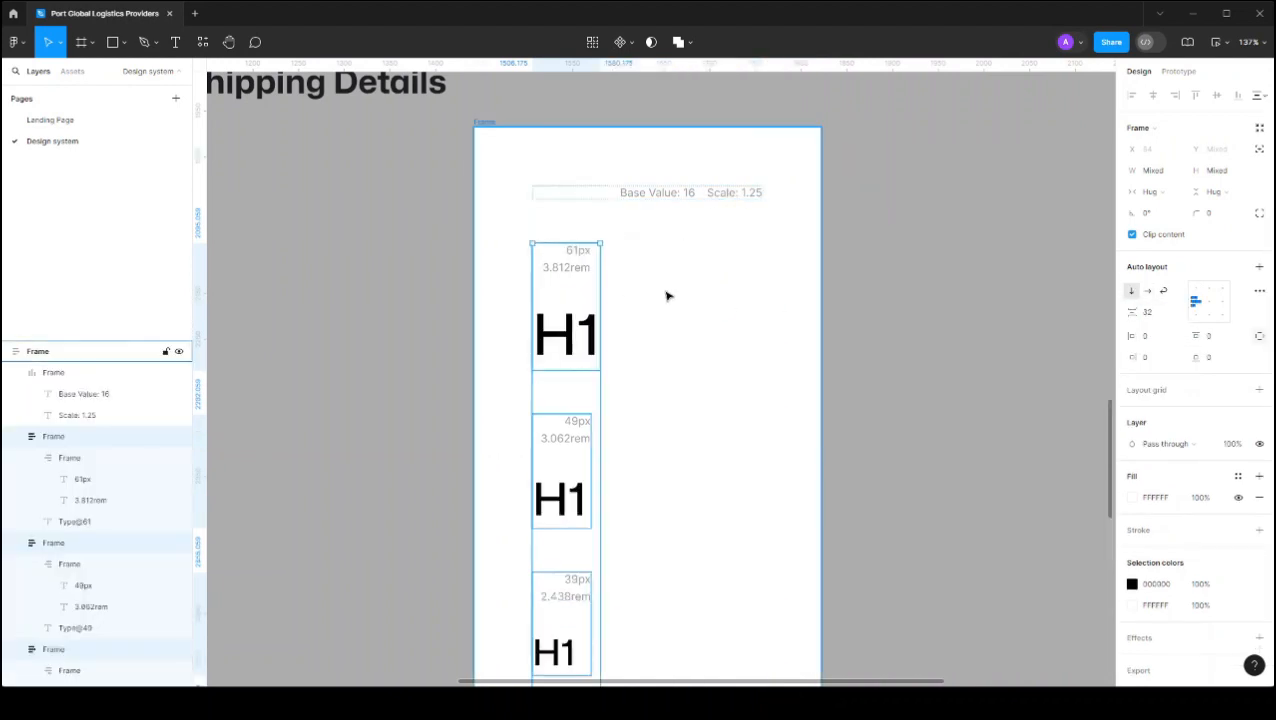
scroll(696, 302, down, 3)
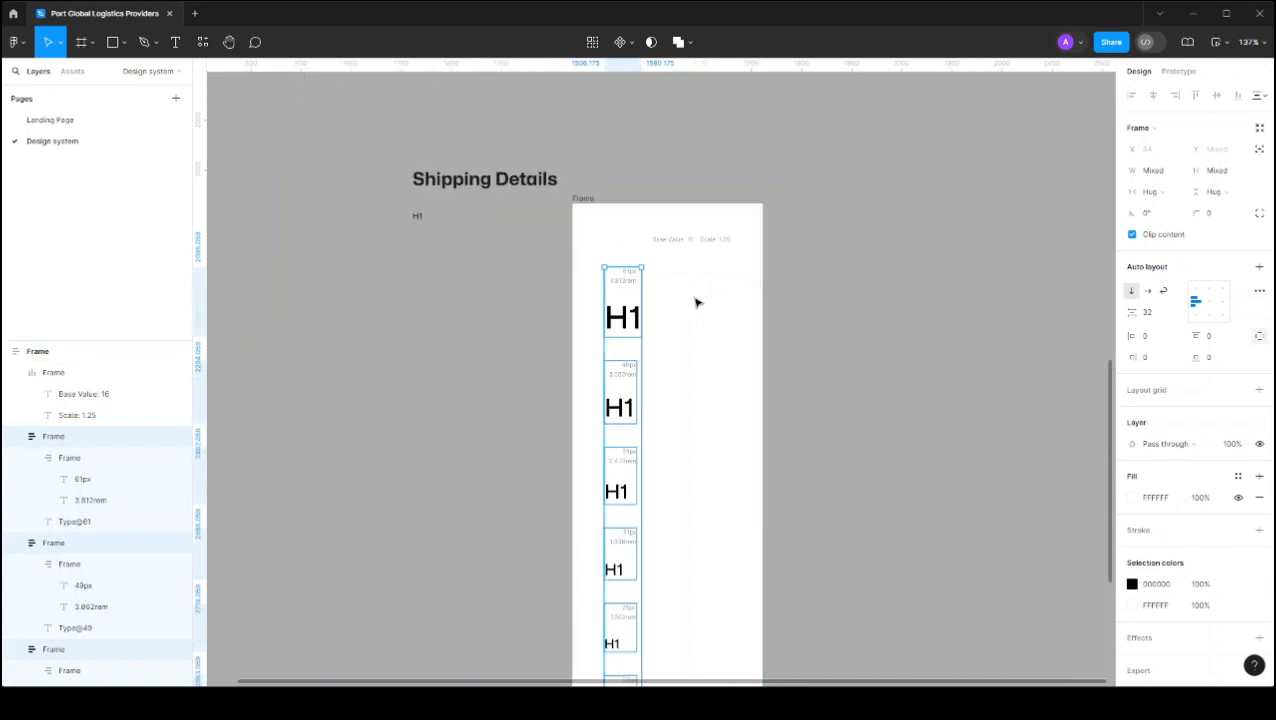
scroll(696, 302, down, 10)
scroll(696, 302, up, 5)
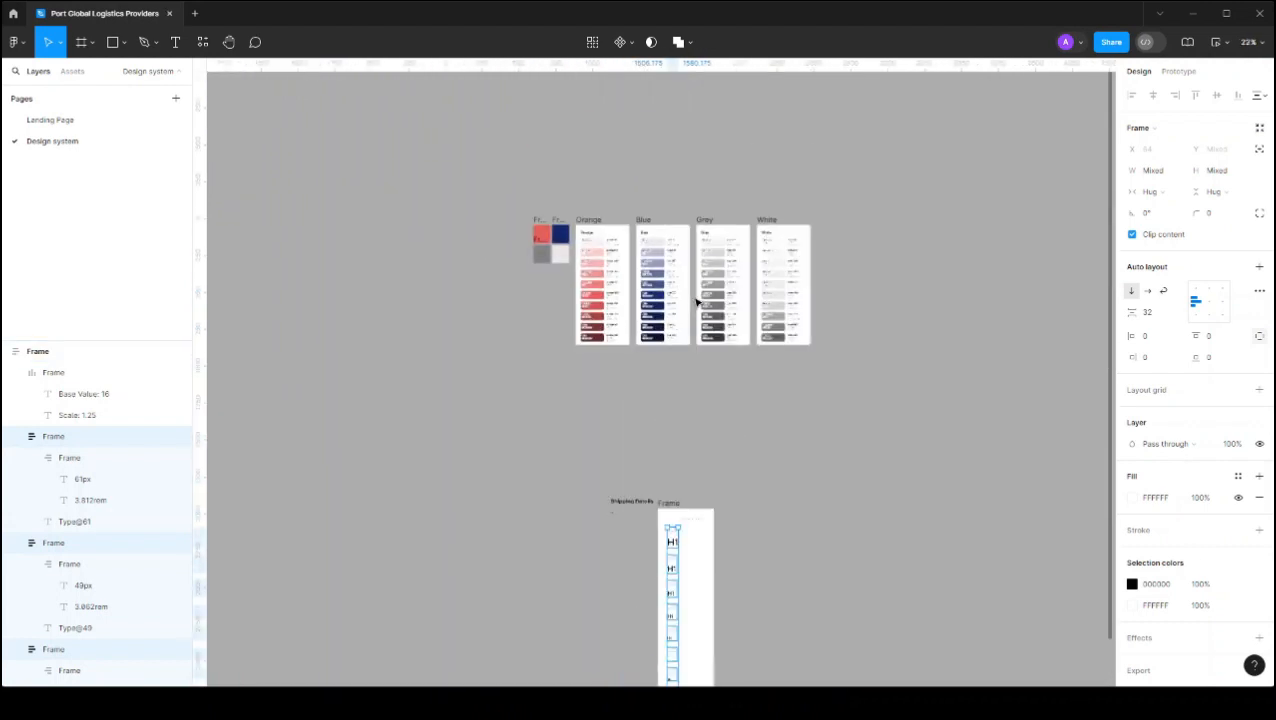
scroll(703, 370, down, 3)
scroll(699, 362, up, 4)
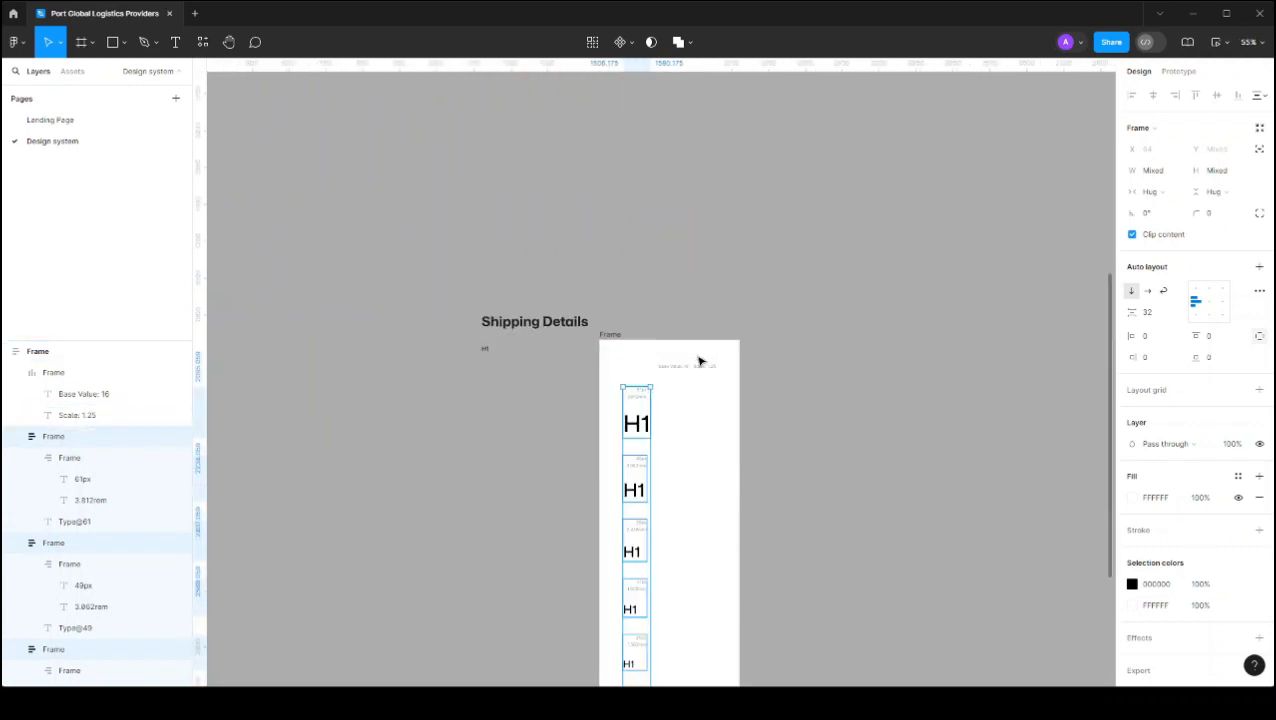
scroll(699, 362, up, 2)
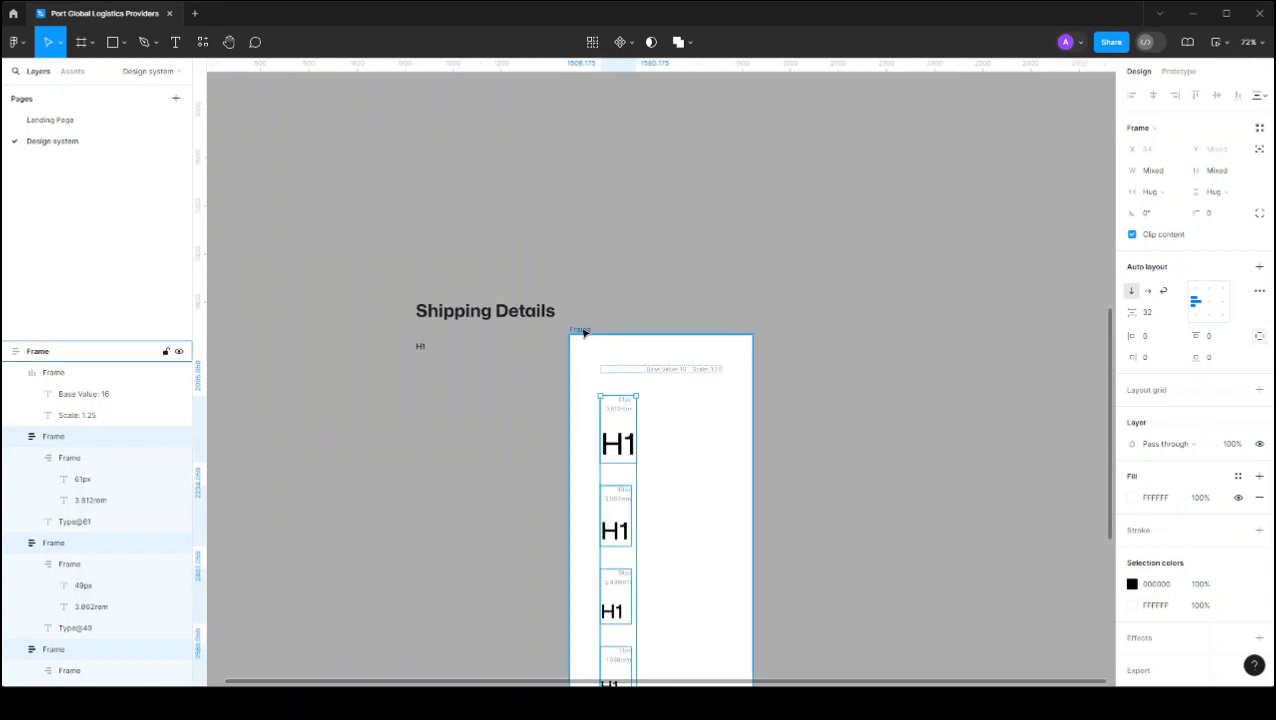
click(650, 333)
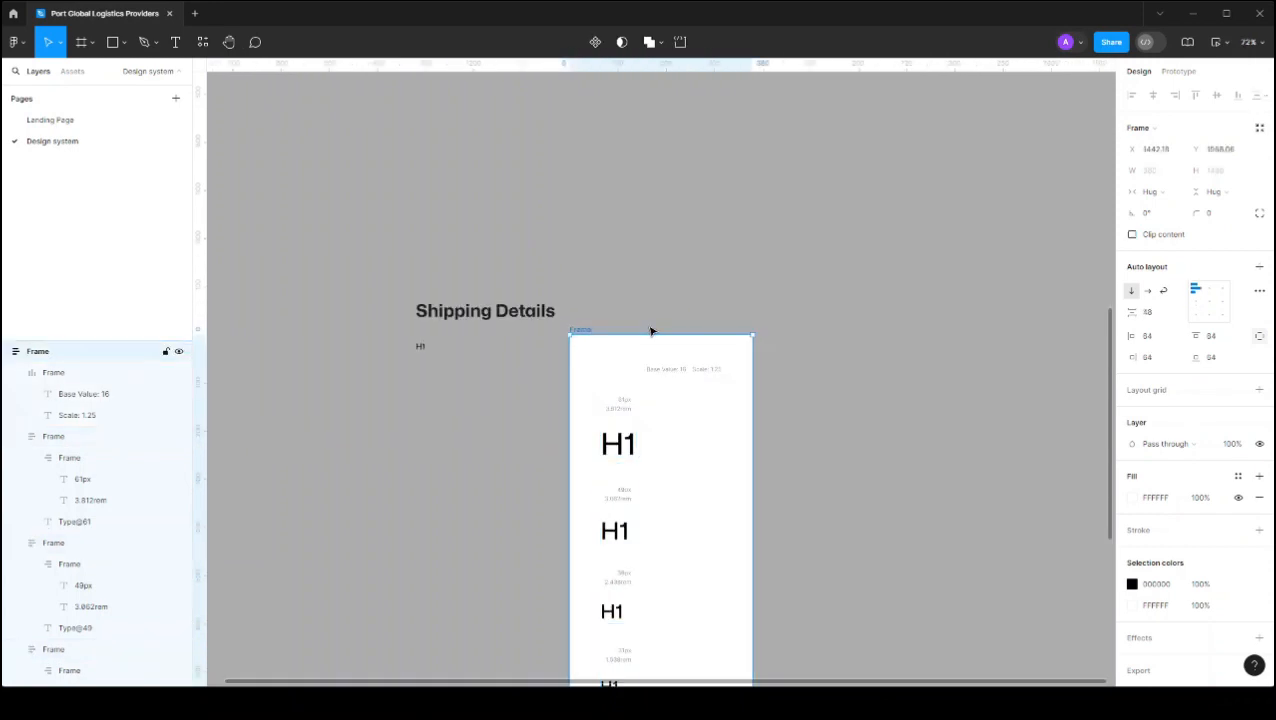
click(1228, 194)
click(1230, 192)
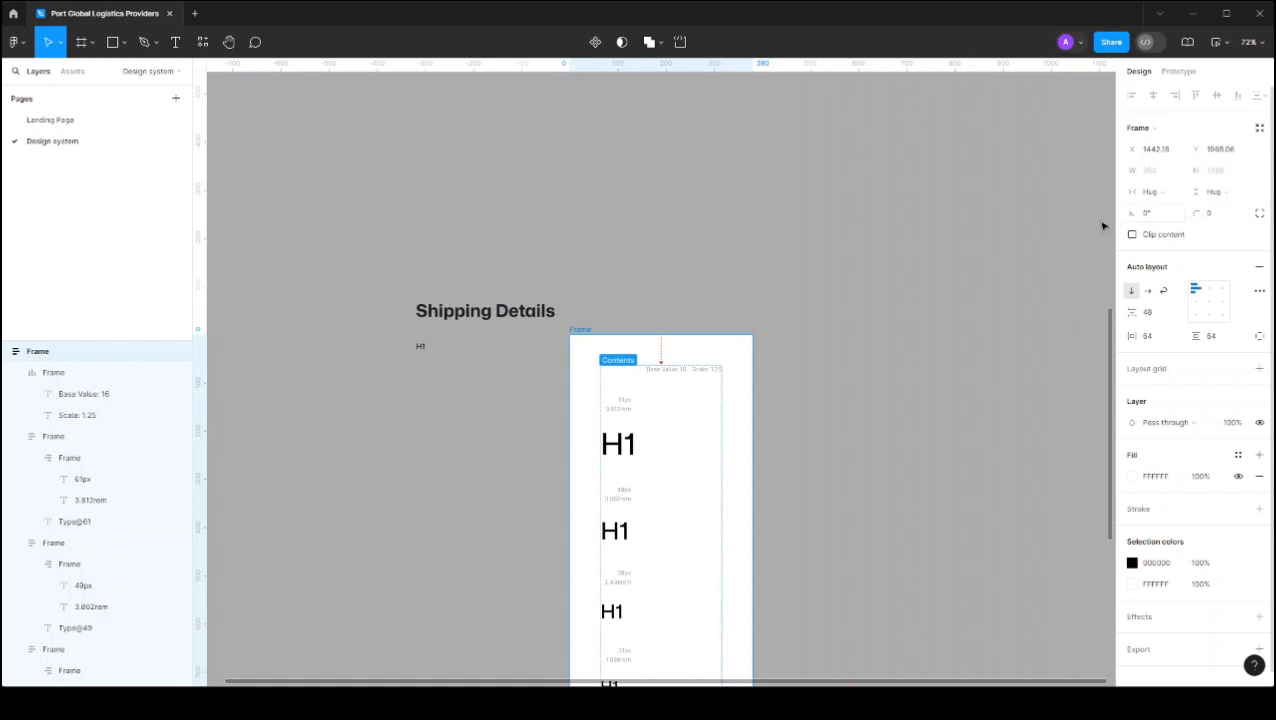
key(shift+a)
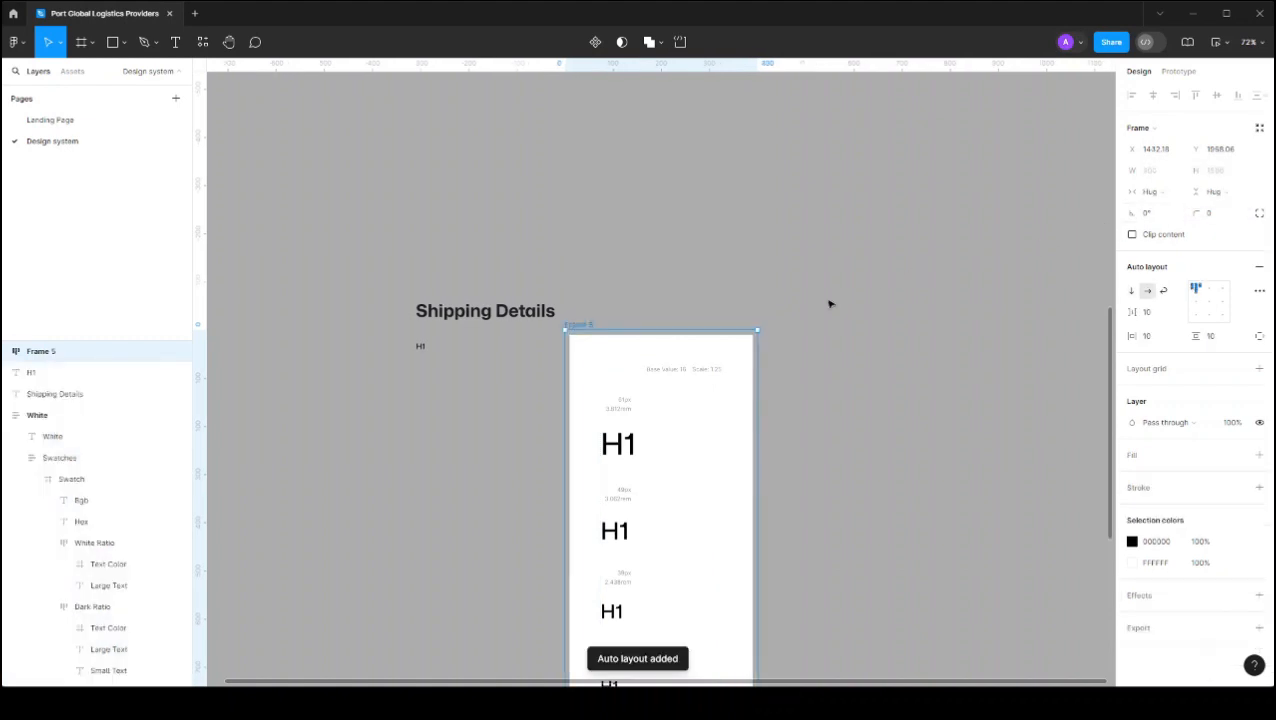
key(ctrl+z)
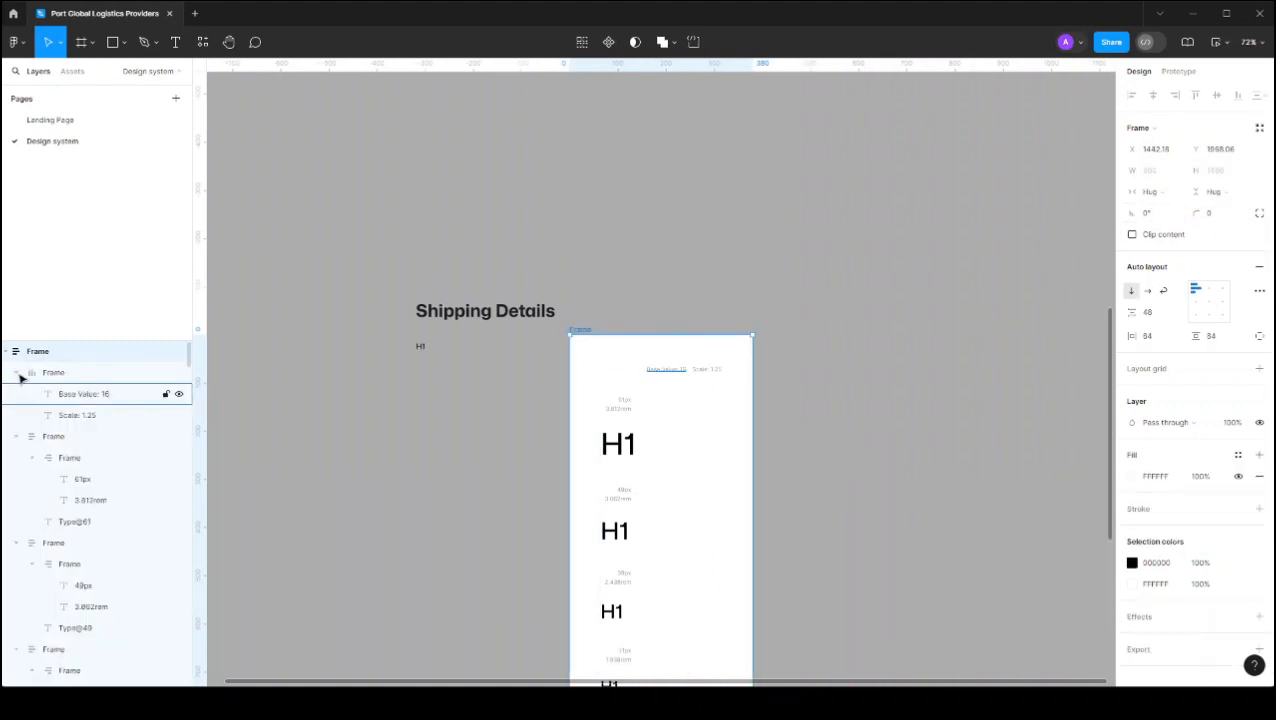
Step: Rename the outer type scale frame to "Typography"
click(53, 373)
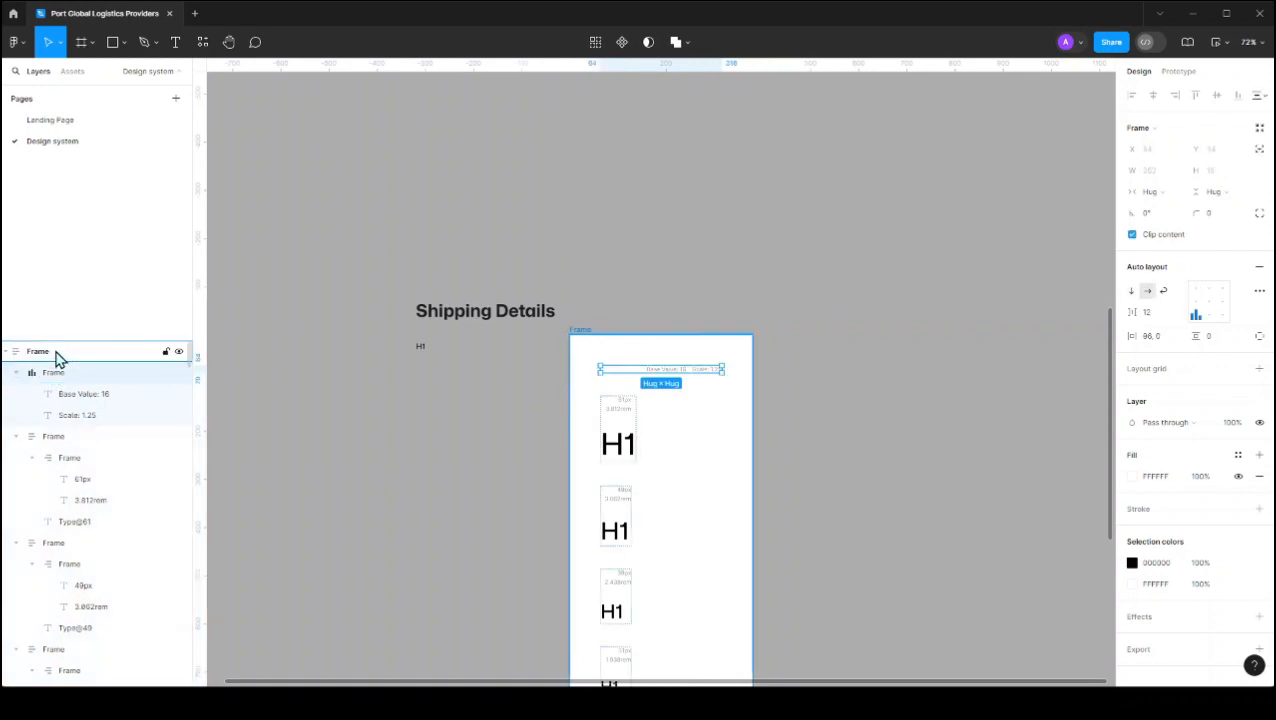
scroll(1014, 353, down, 8)
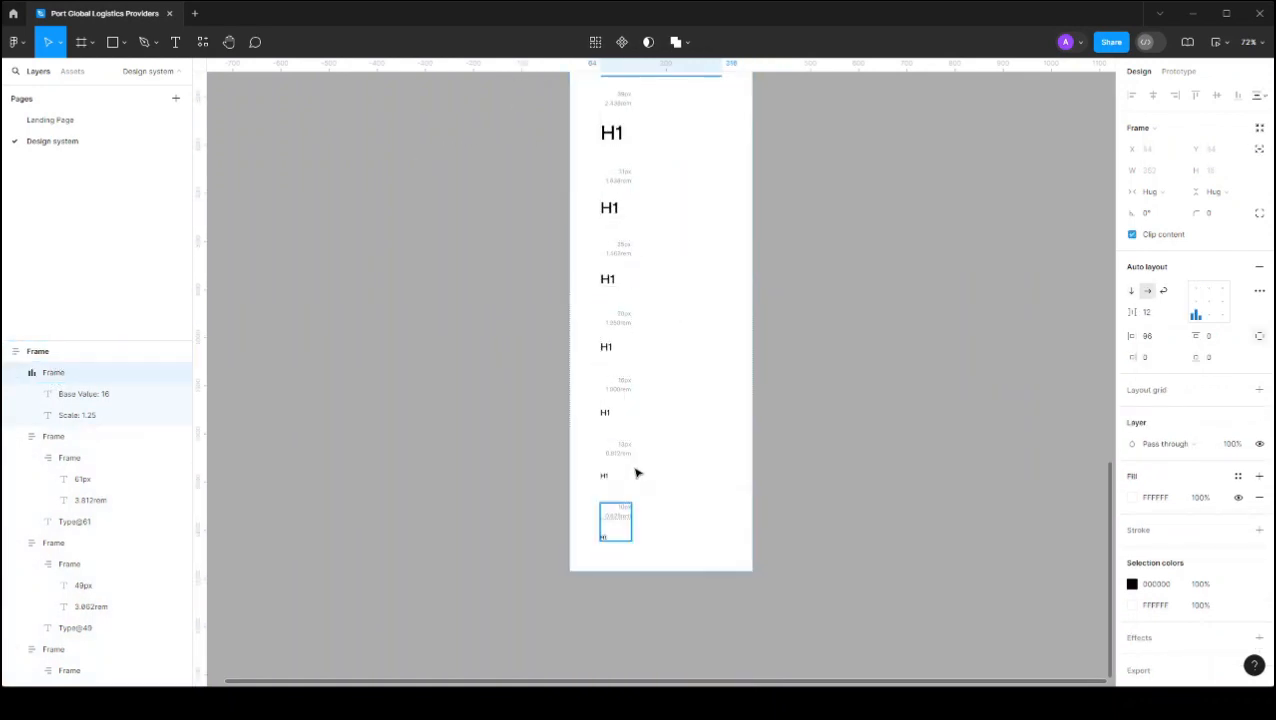
scroll(639, 468, up, 3)
scroll(639, 470, up, 6)
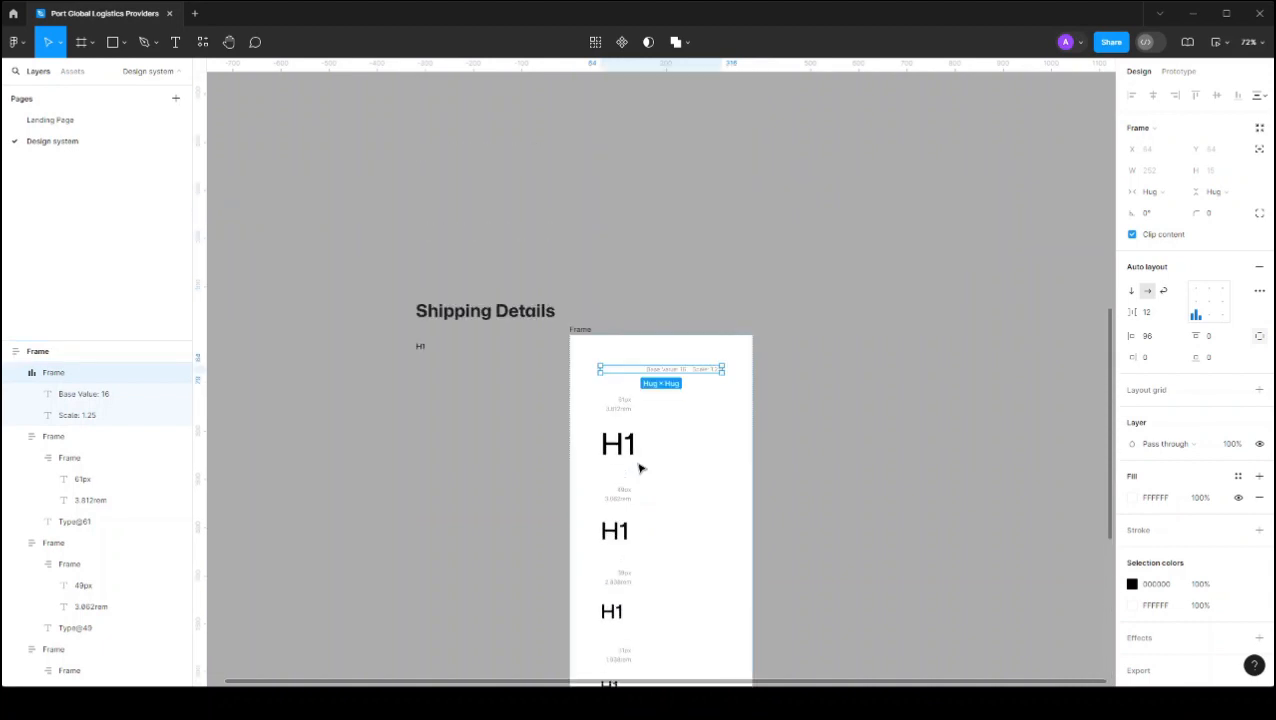
click(587, 333)
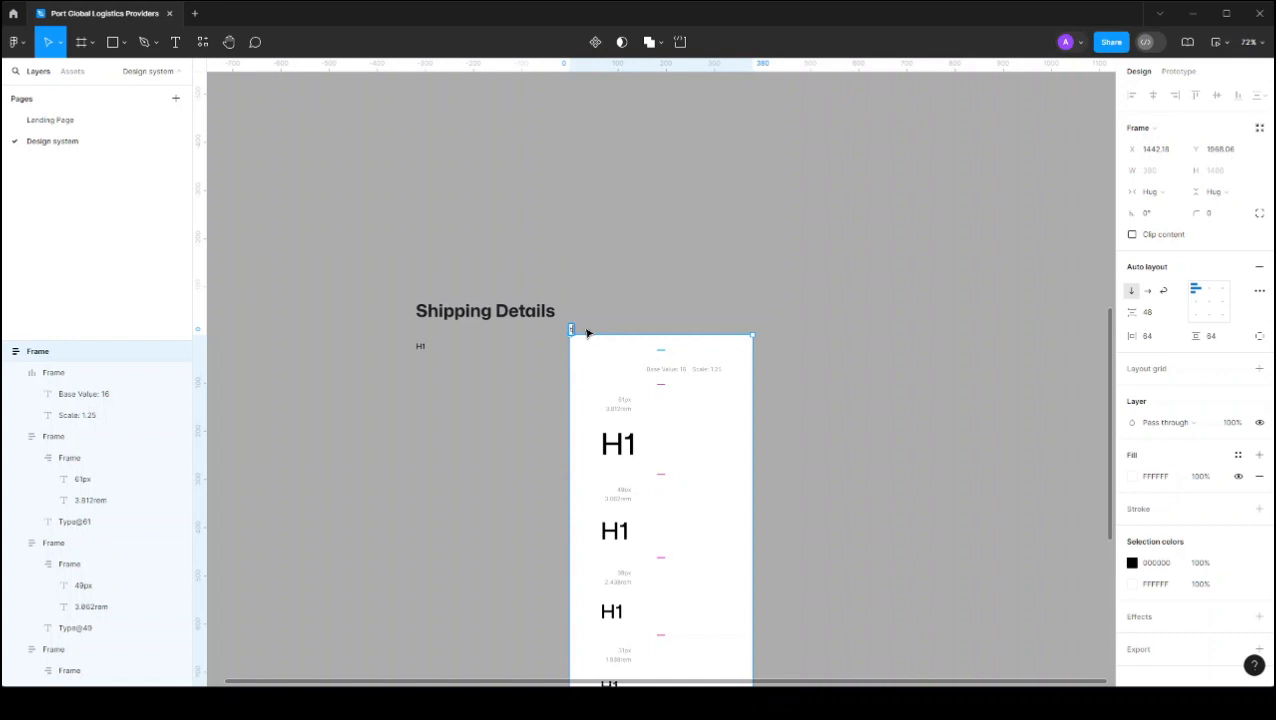
text(ypography)
key(Return)
Step: Duplicate the H1 sample text three times within the 61px row of the Typography frame
scroll(700, 450, down, 3)
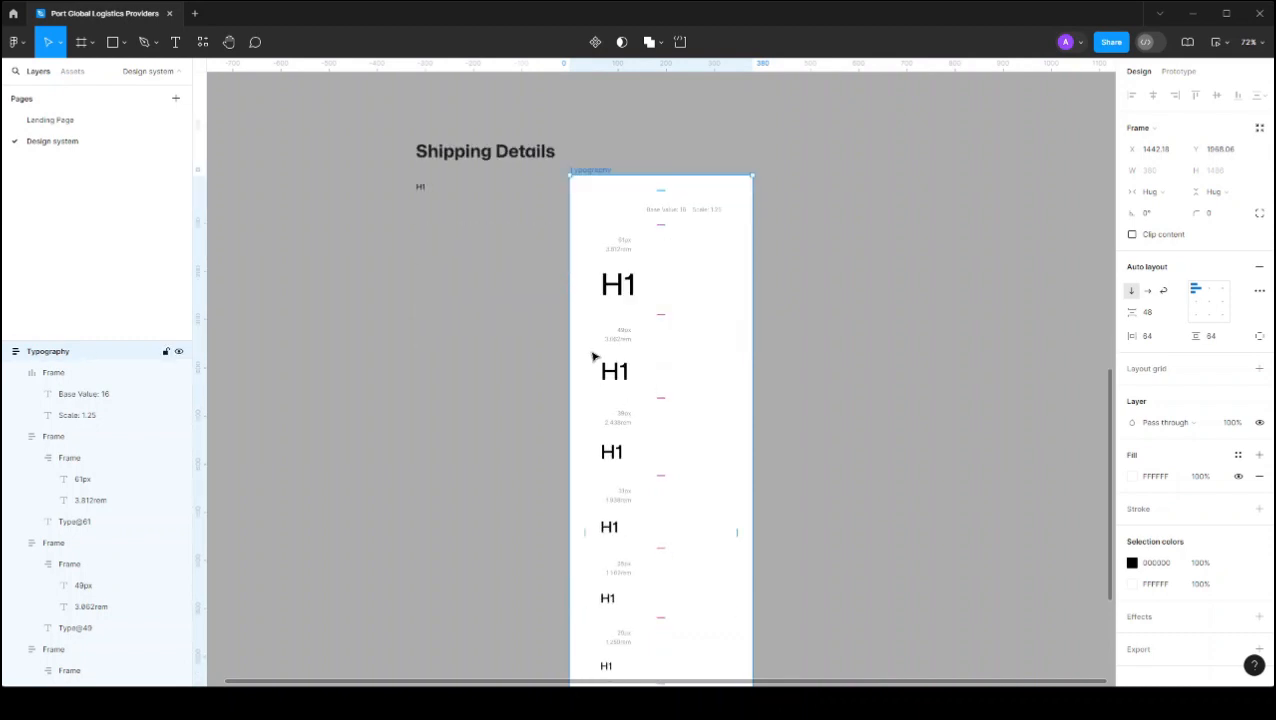
double_click(620, 288)
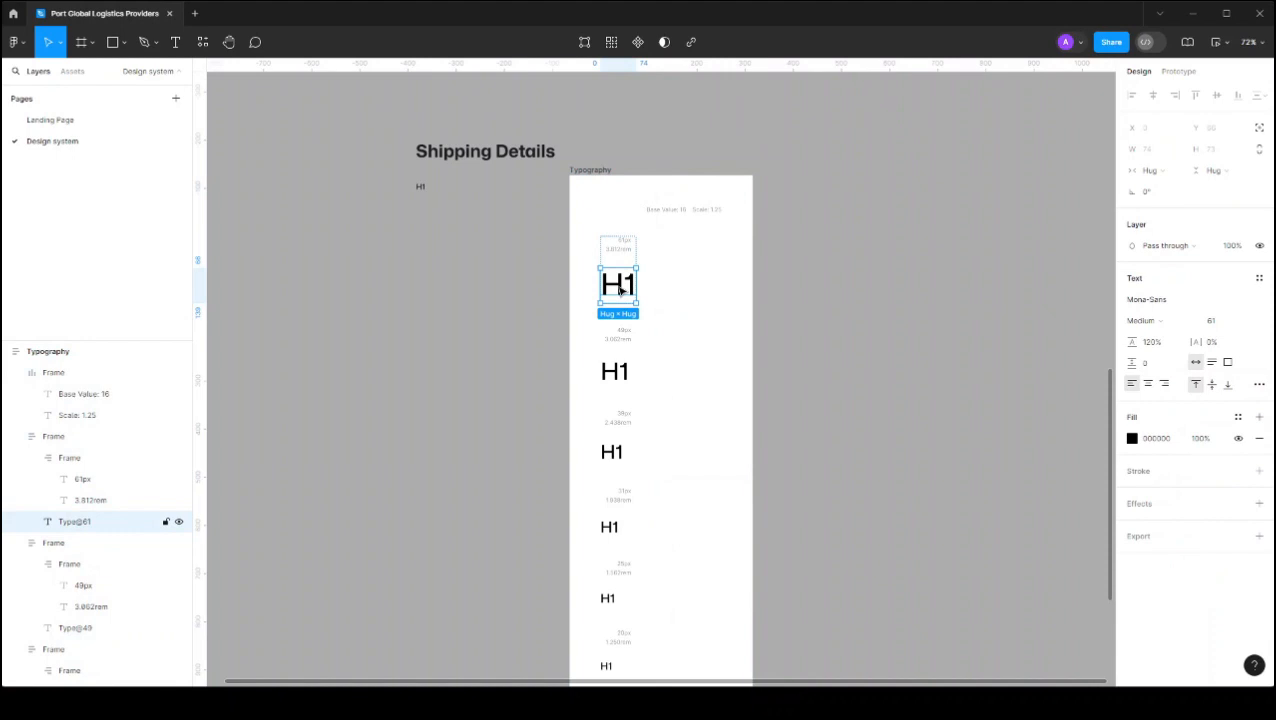
key(ctrl+d)
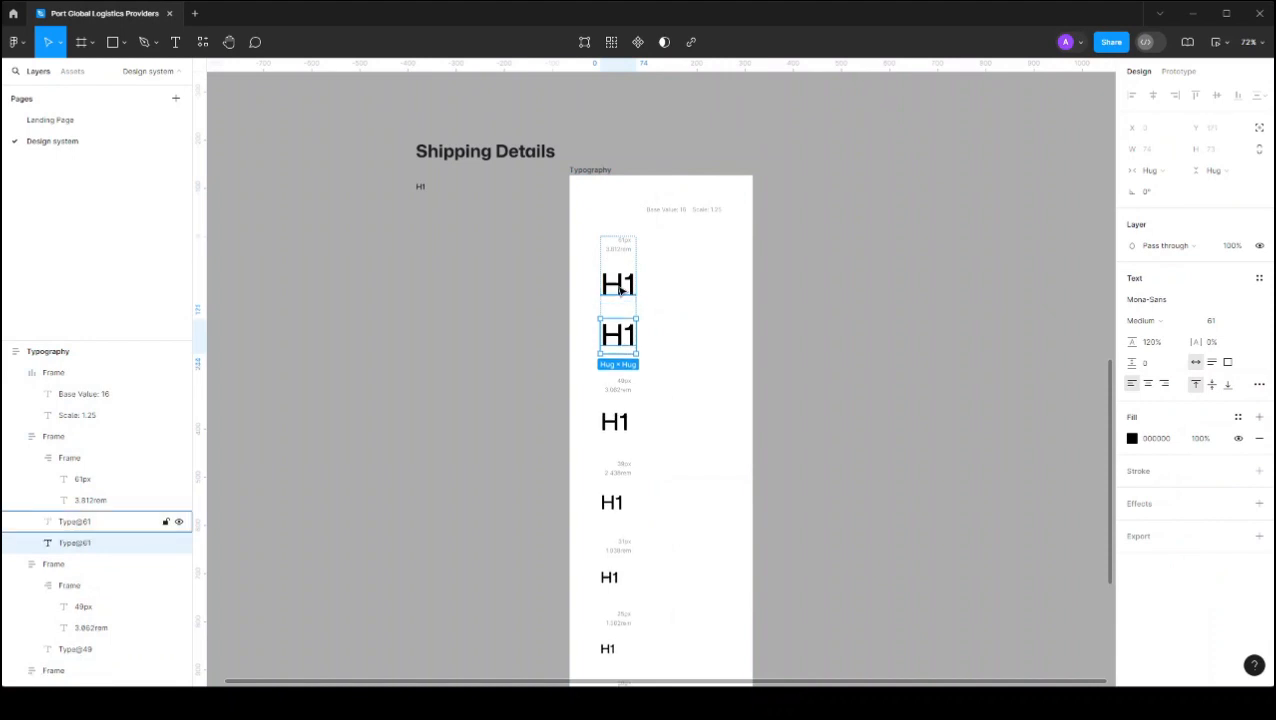
key(ctrl+d)
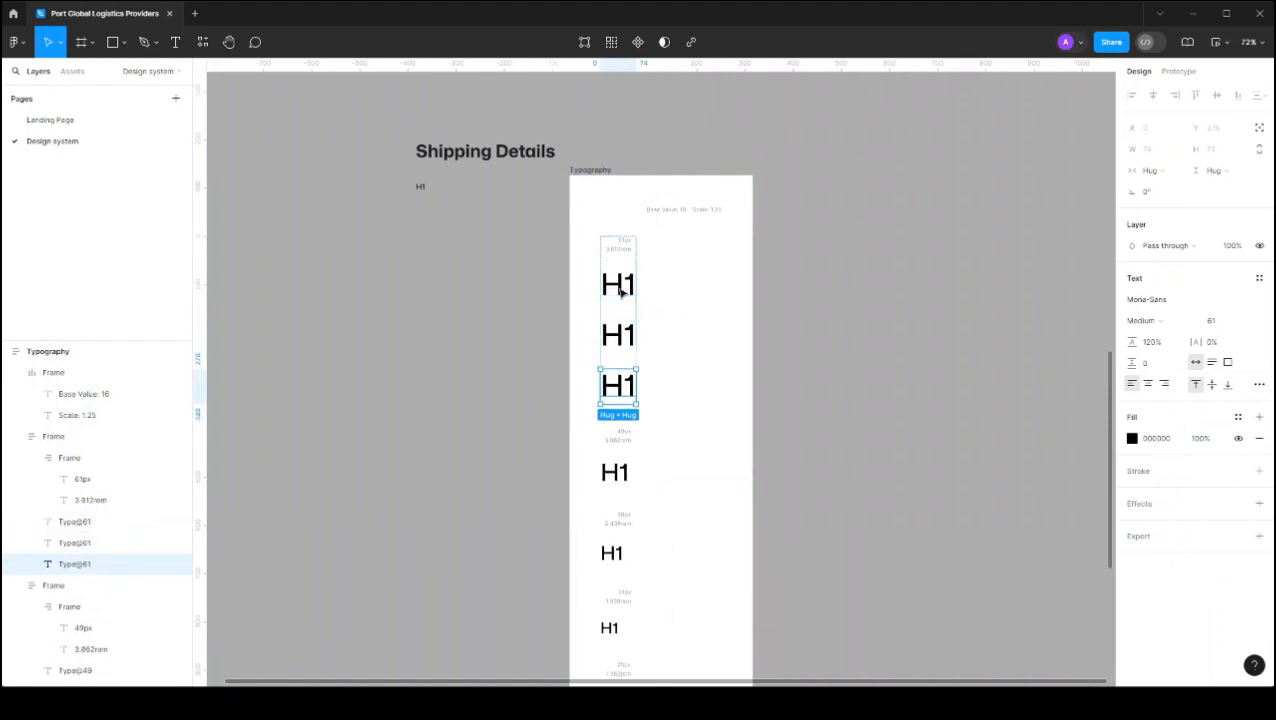
key(ctrl+d)
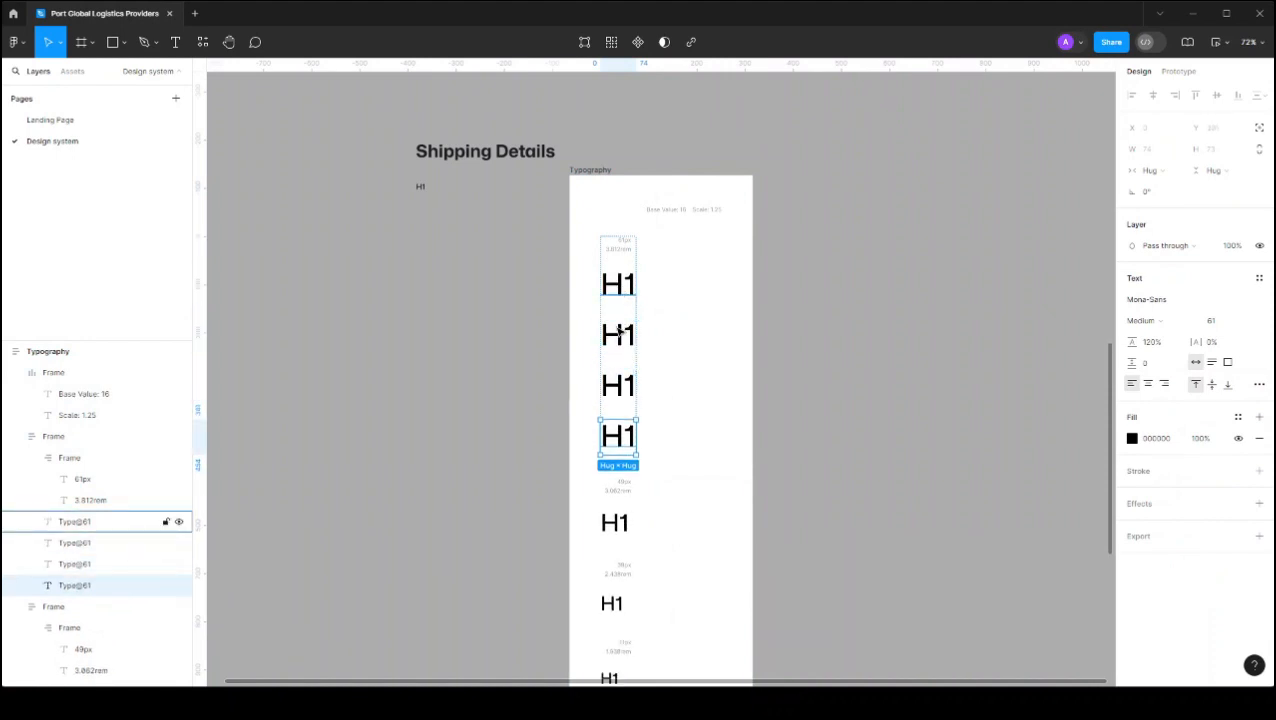
Step: Select all the size rows in the Typography frame, excluding the base value header, and set their auto layout direction to horizontal
click(698, 264)
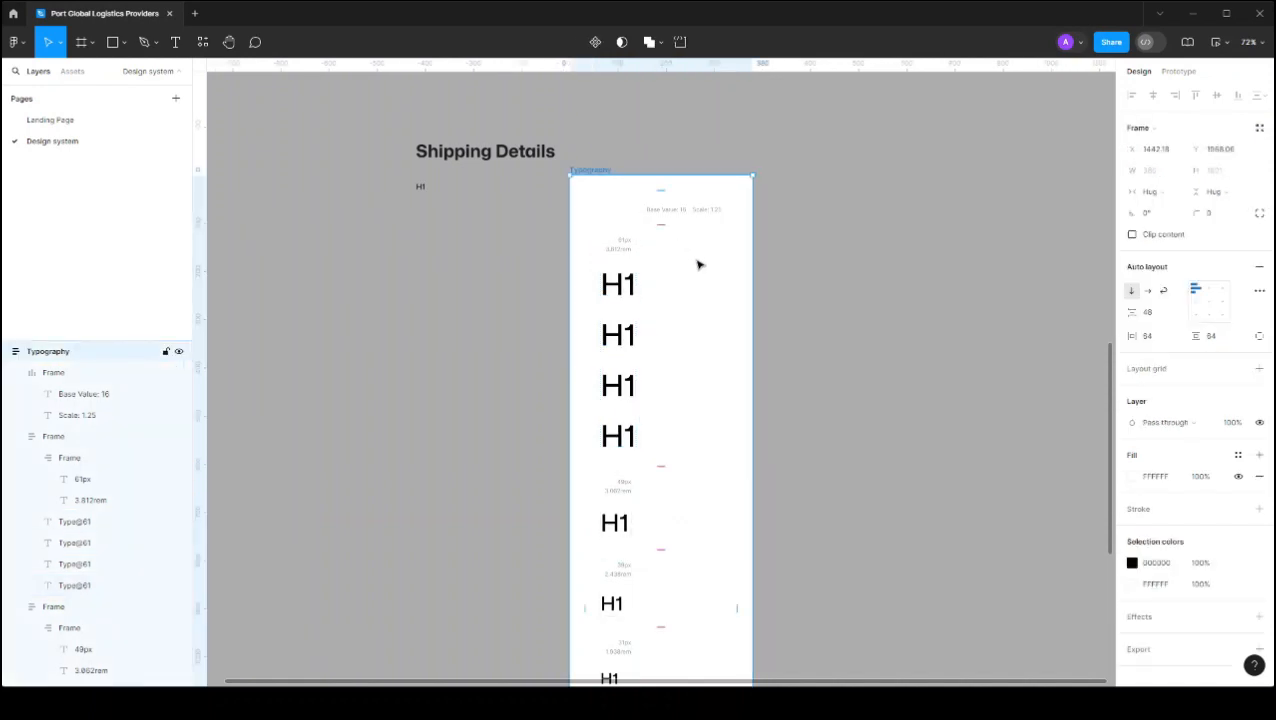
key(Return)
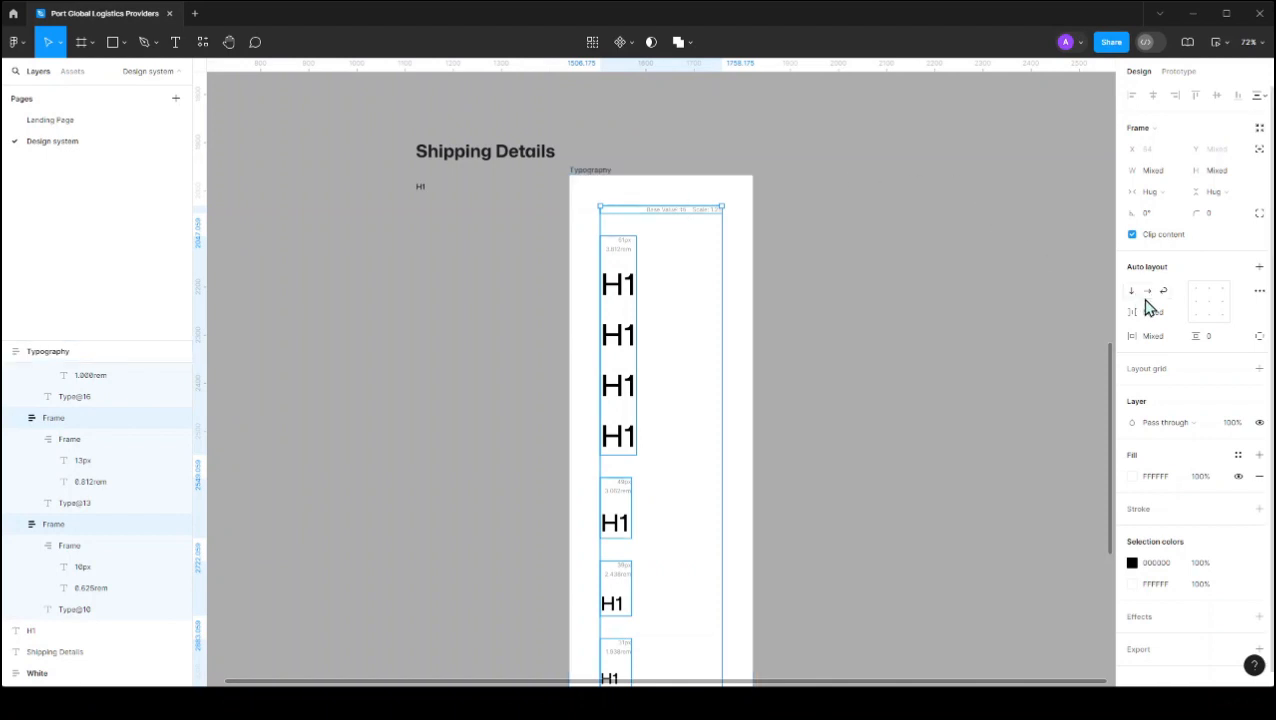
shift+click(686, 212)
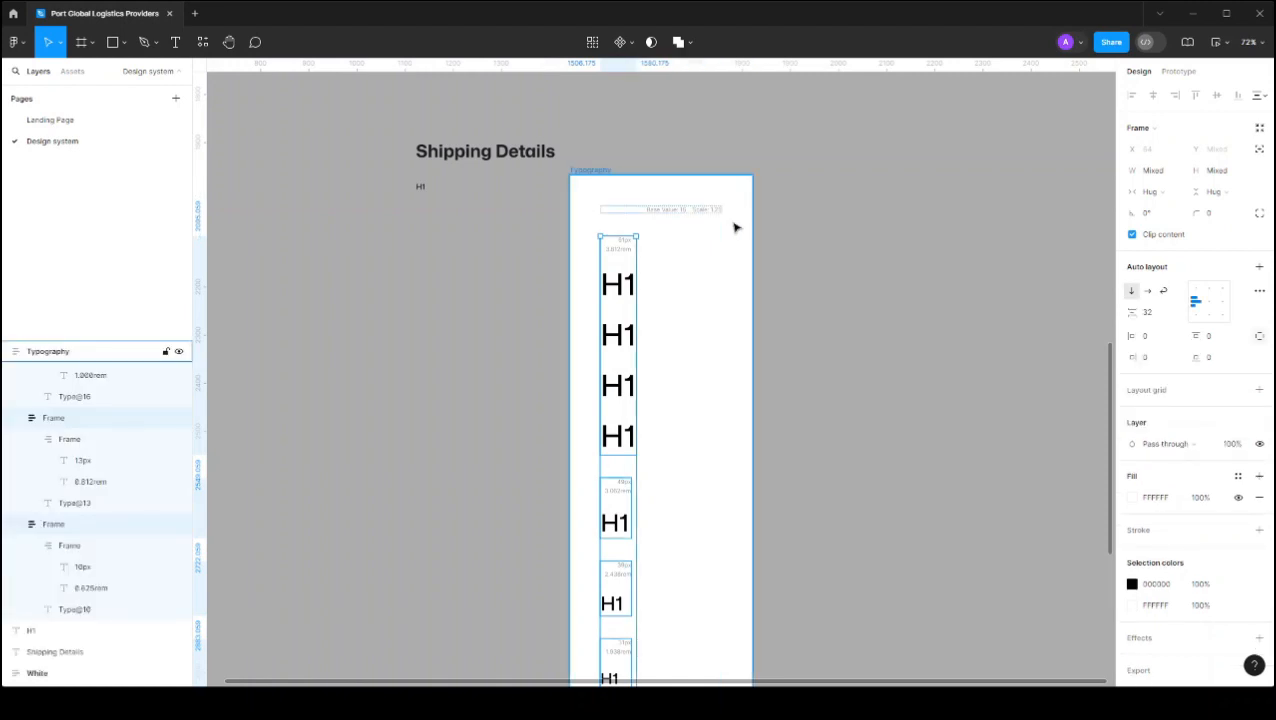
click(1149, 293)
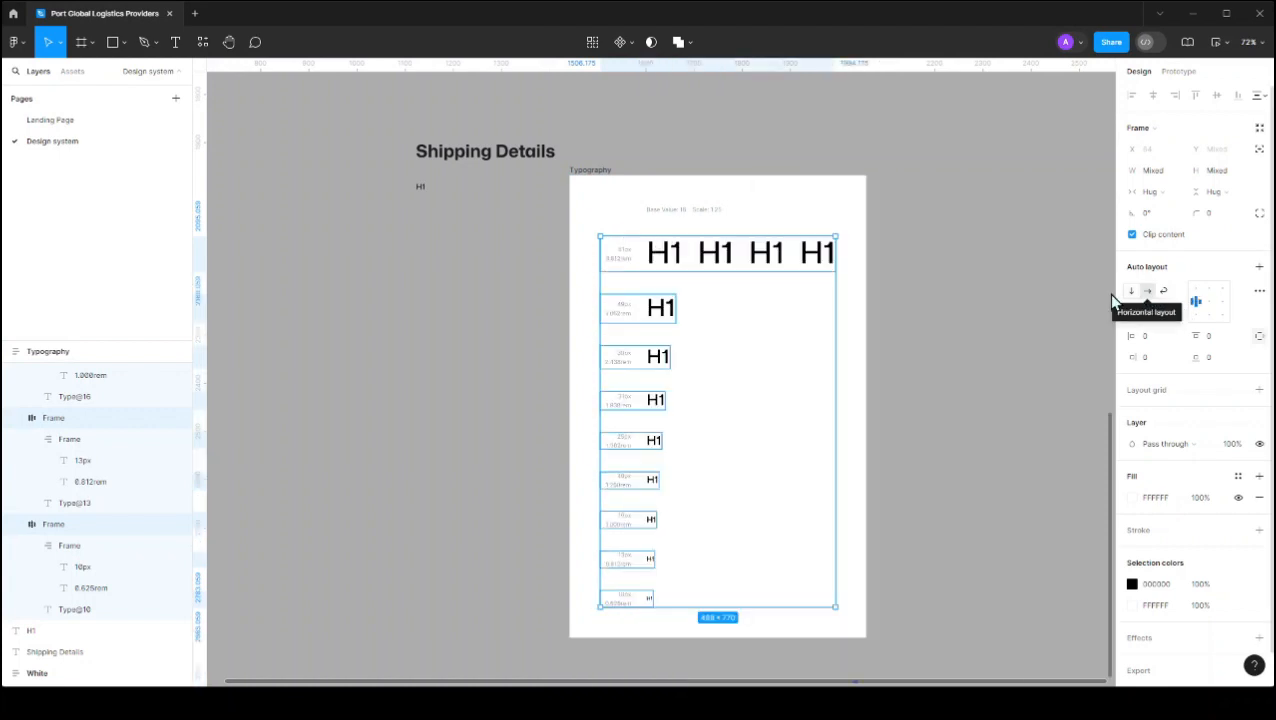
Step: Select the H1 samples in the rows from 49px down to 10px and duplicate them three times within their rows
double_click(661, 308)
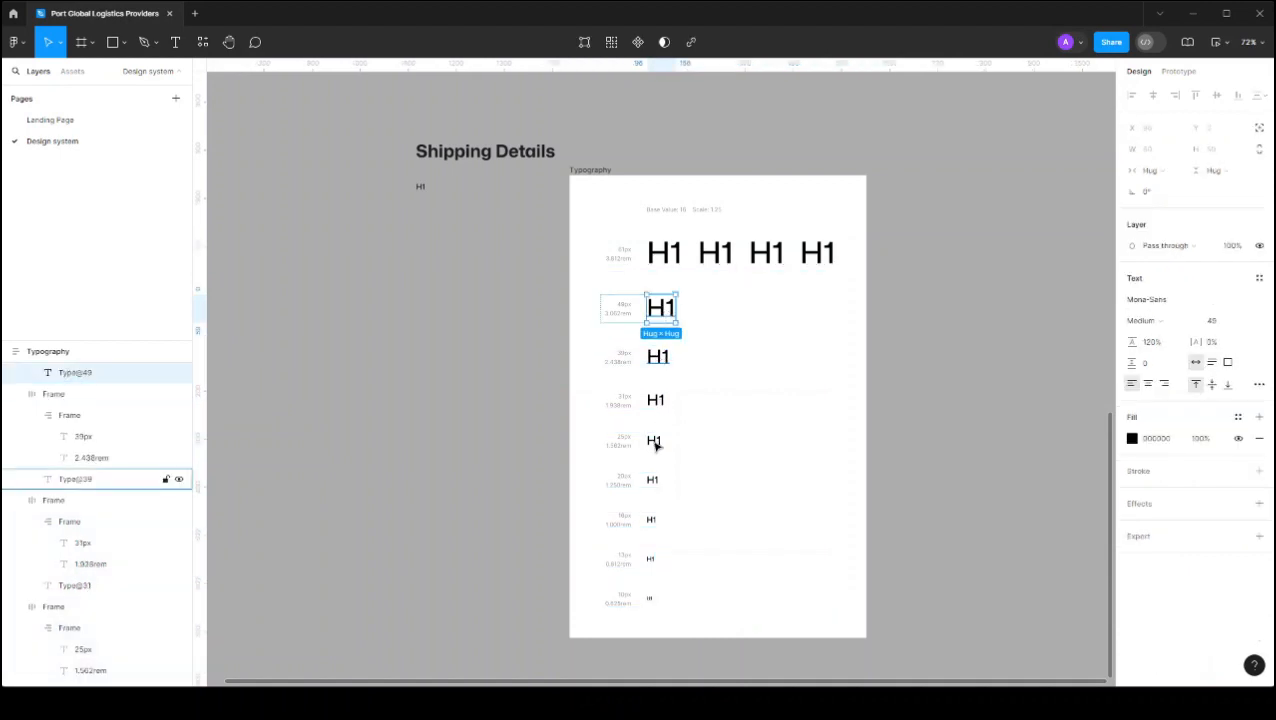
shift+click(650, 487)
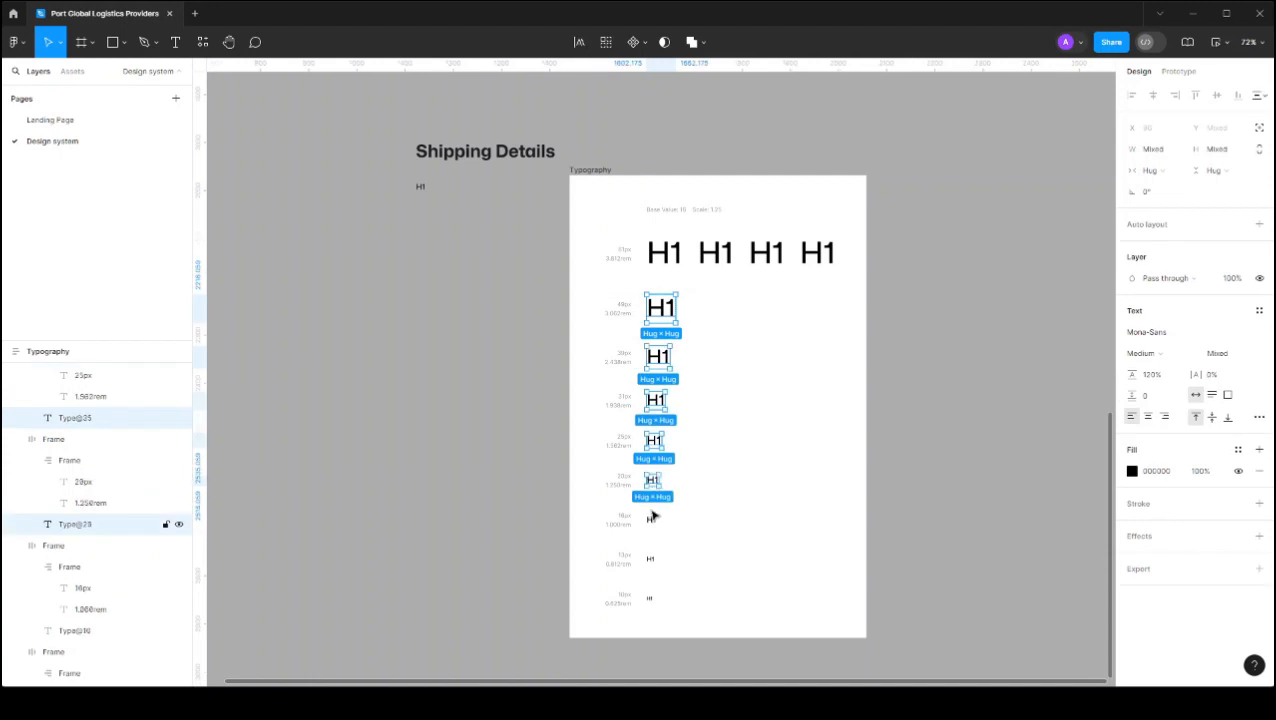
shift+click(651, 521)
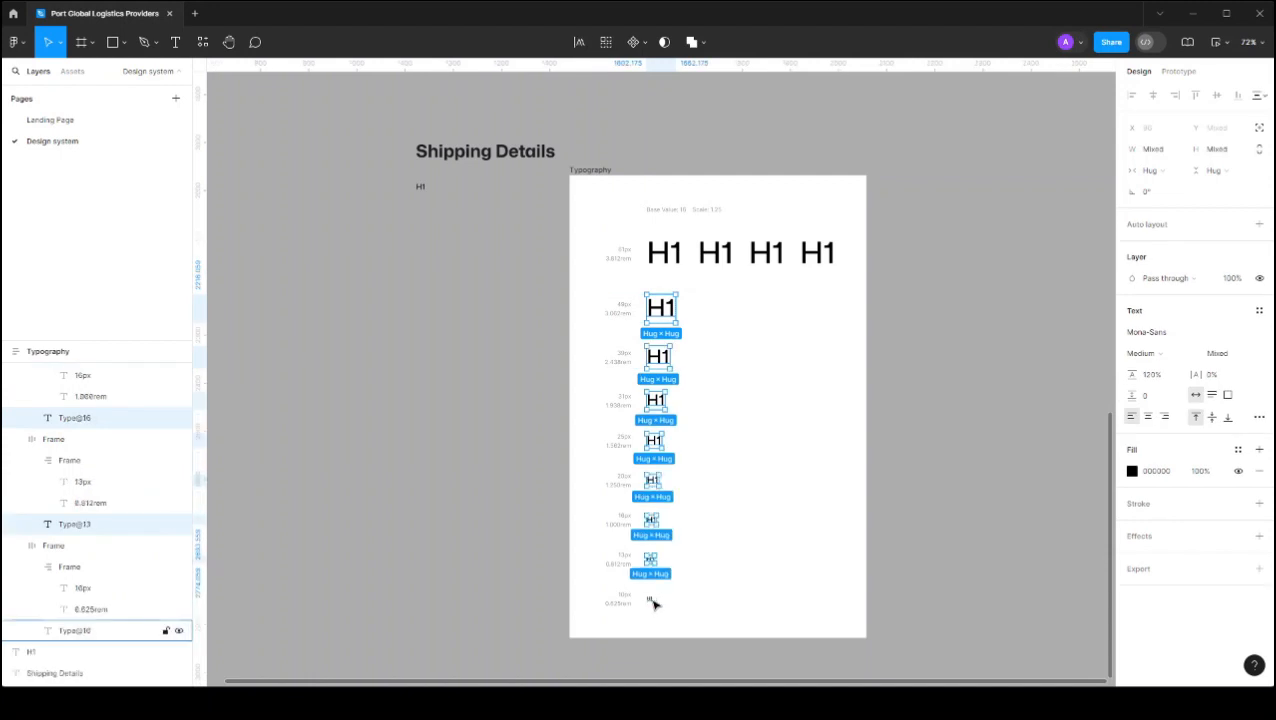
shift+click(652, 600)
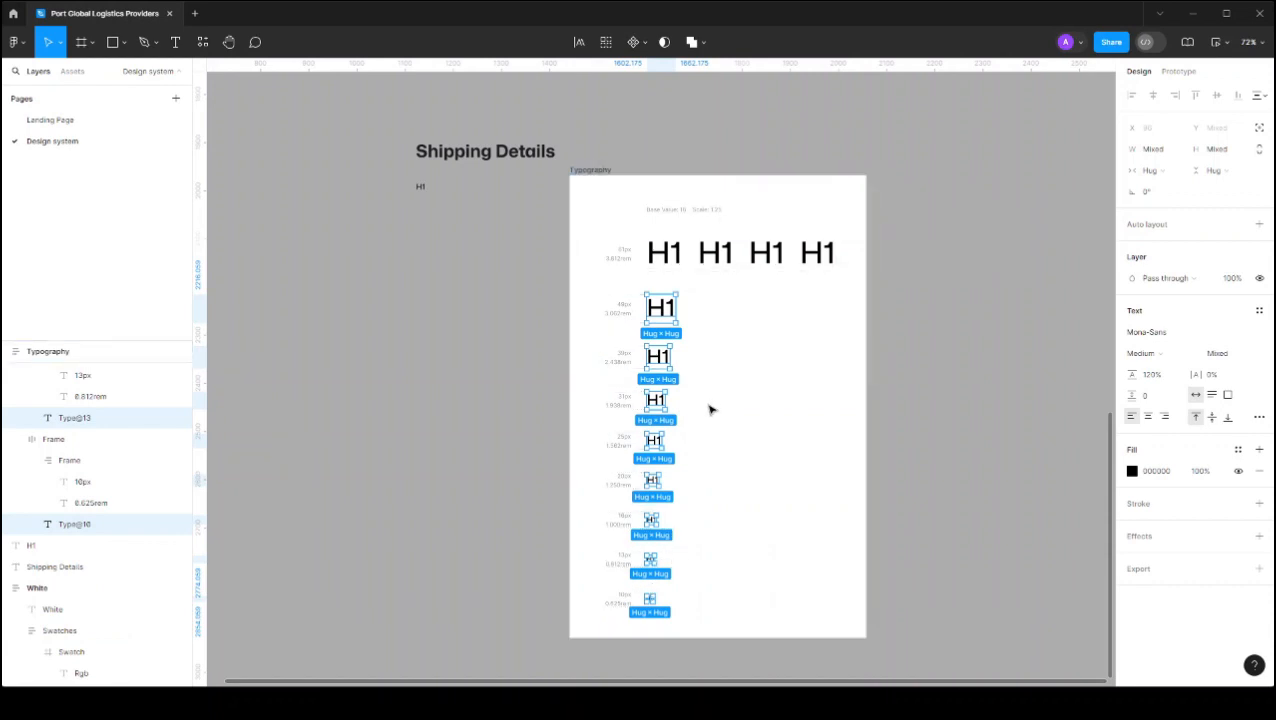
scroll(684, 637, up, 3)
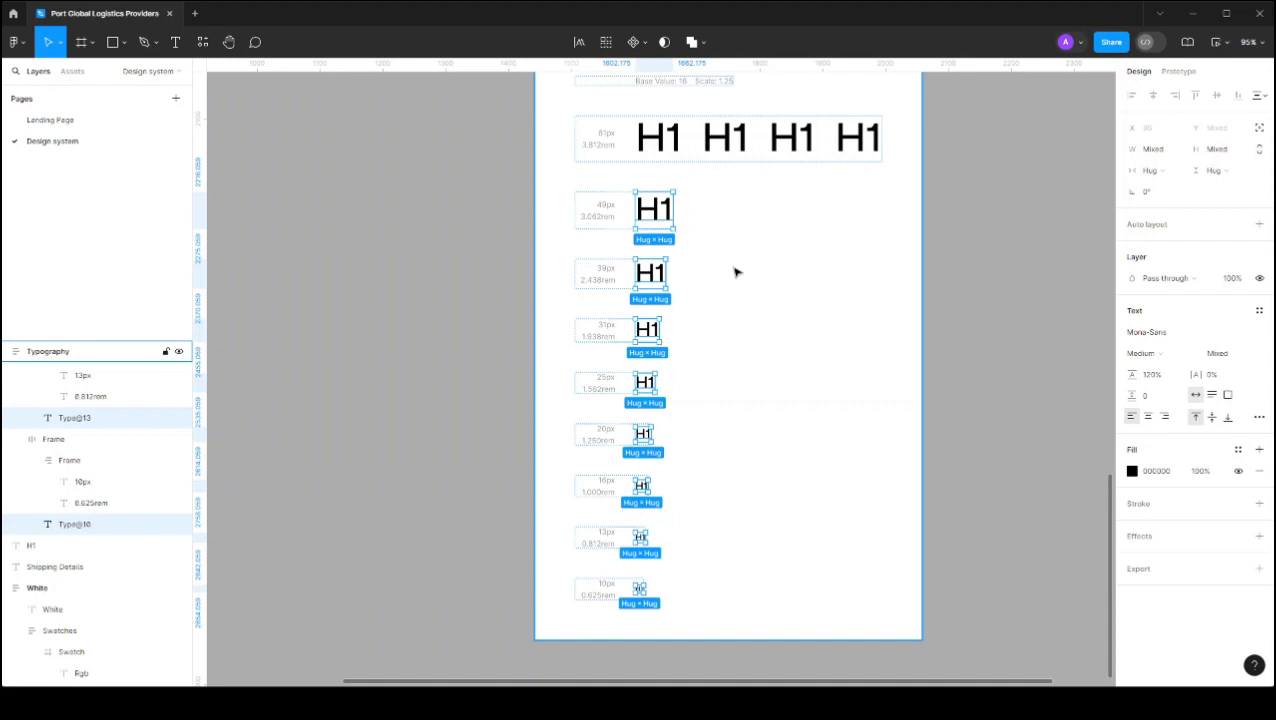
key(ctrl+d)
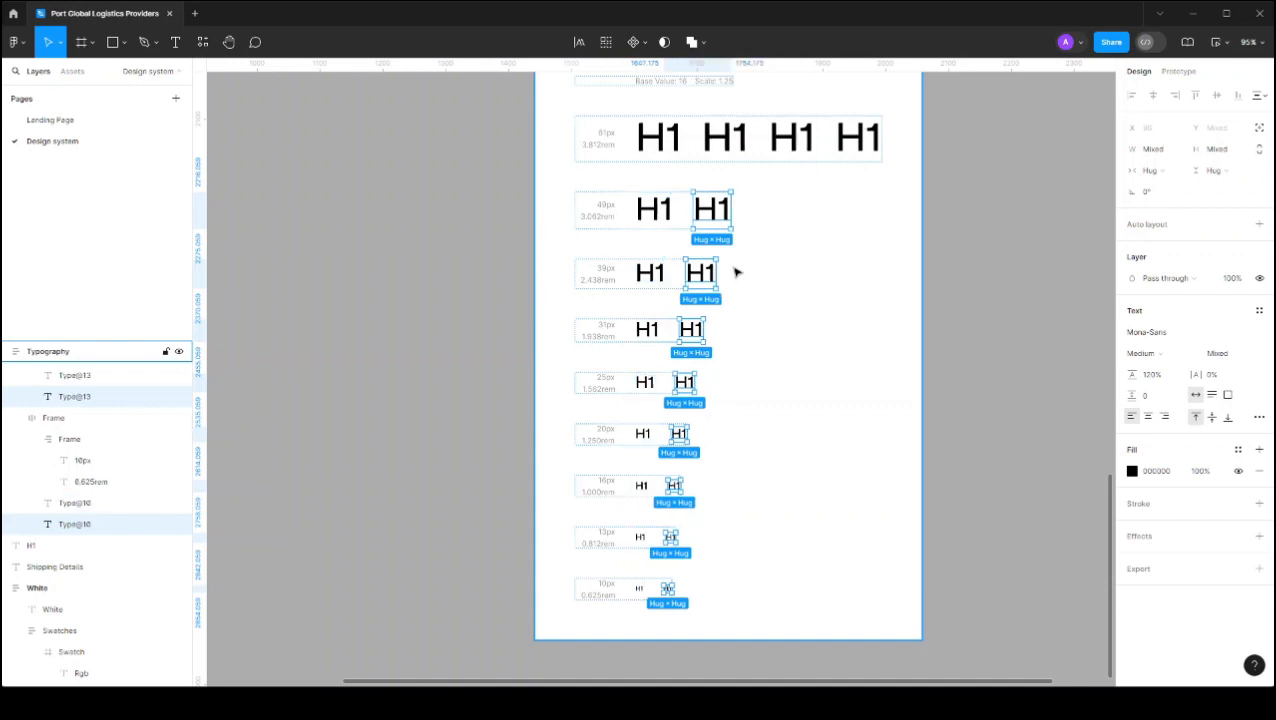
key(ctrl+d)
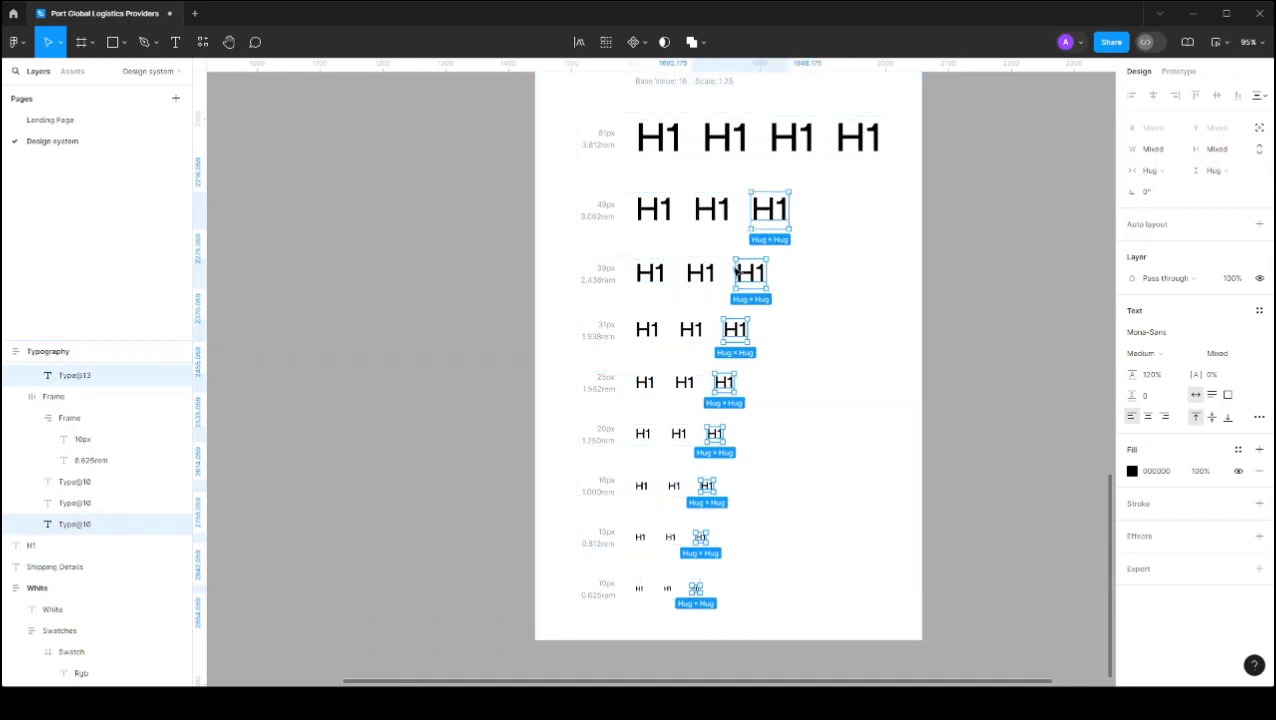
key(ctrl+d)
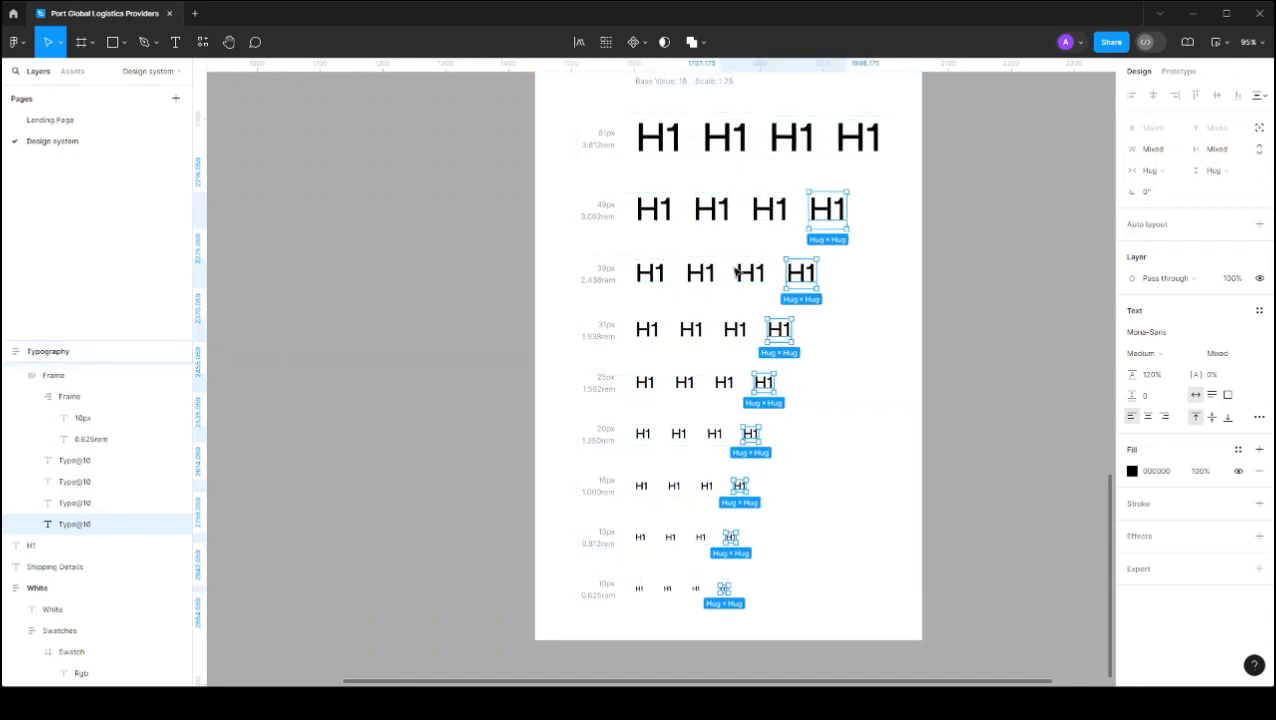
Step: Delete the fourth H1 sample from every size row, including the 61px row
key(Delete)
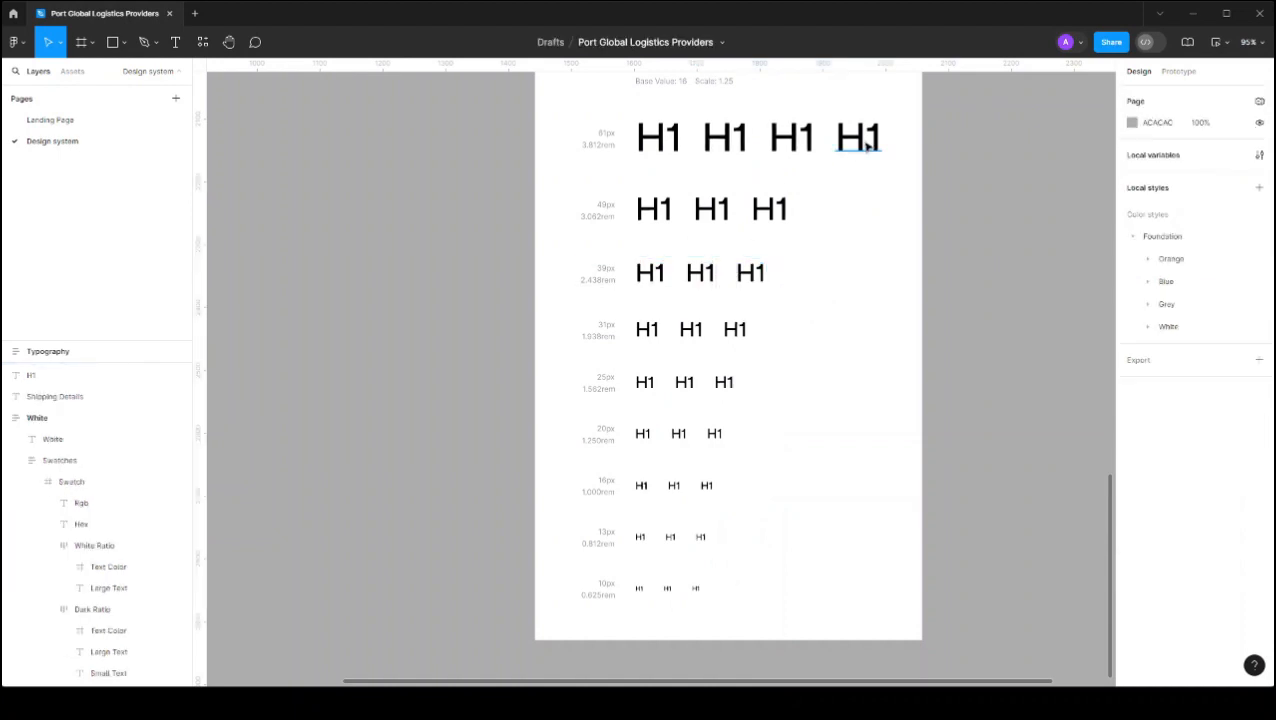
click(868, 146)
key(Delete)
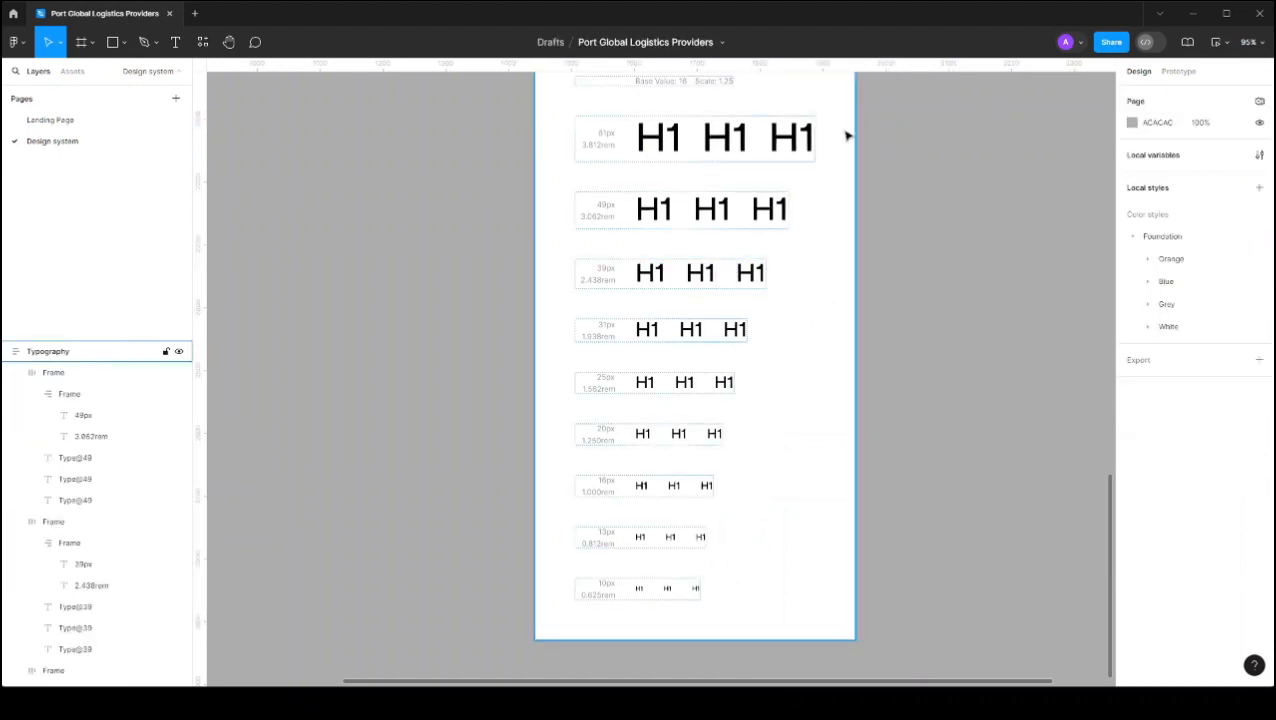
Step: Select the first H1 sample in every size row from 61px to 10px and set their font weight to Medium
click(678, 143)
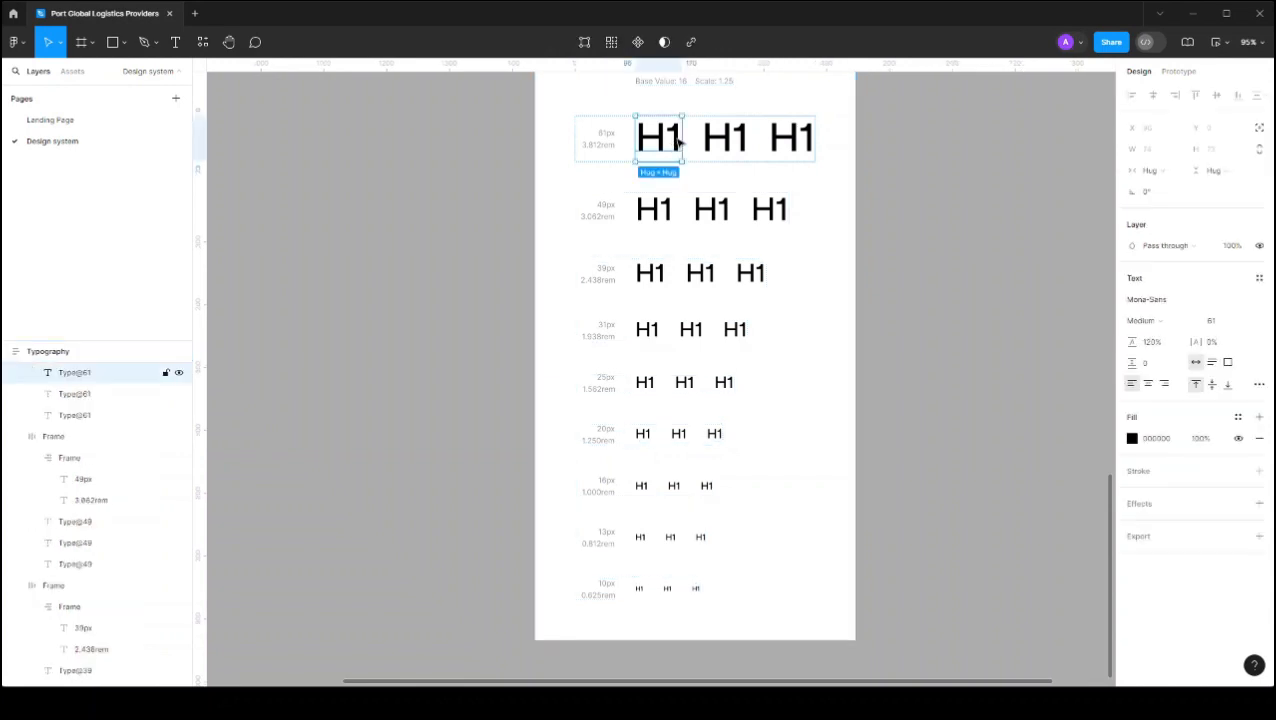
shift+click(654, 210)
shift+click(650, 275)
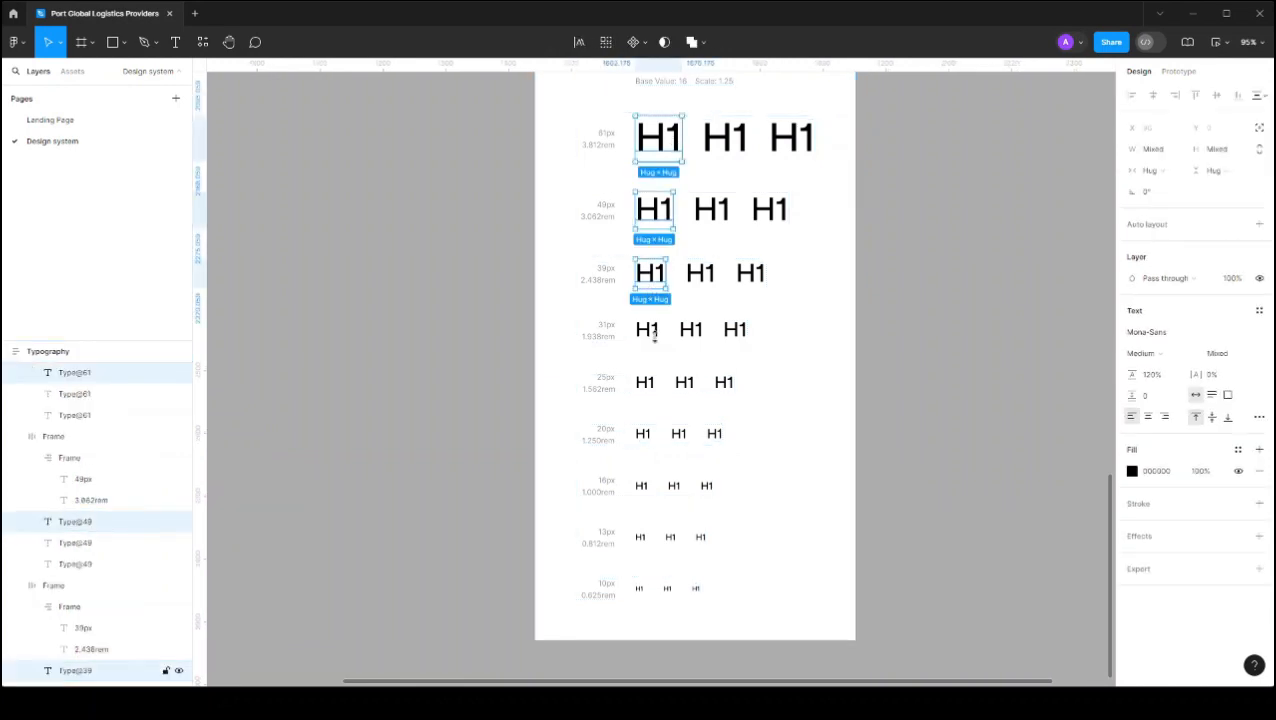
shift+click(650, 334)
shift+click(646, 383)
shift+click(643, 435)
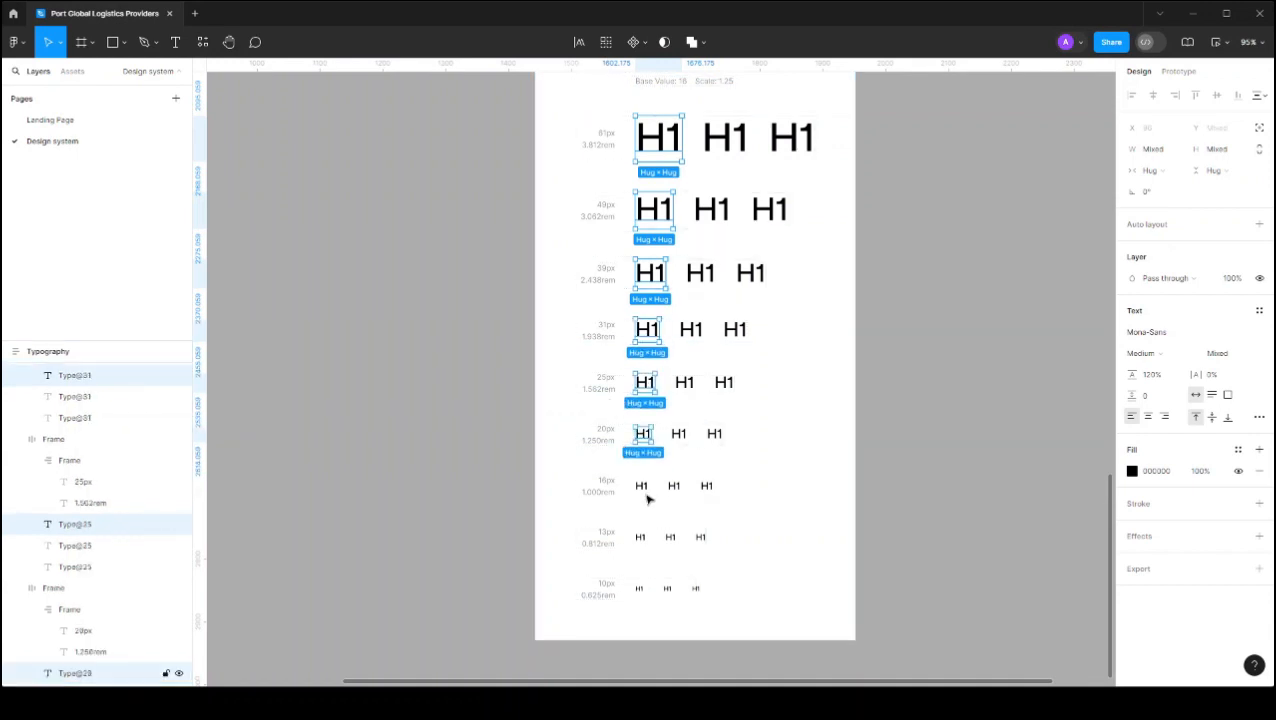
shift+click(643, 487)
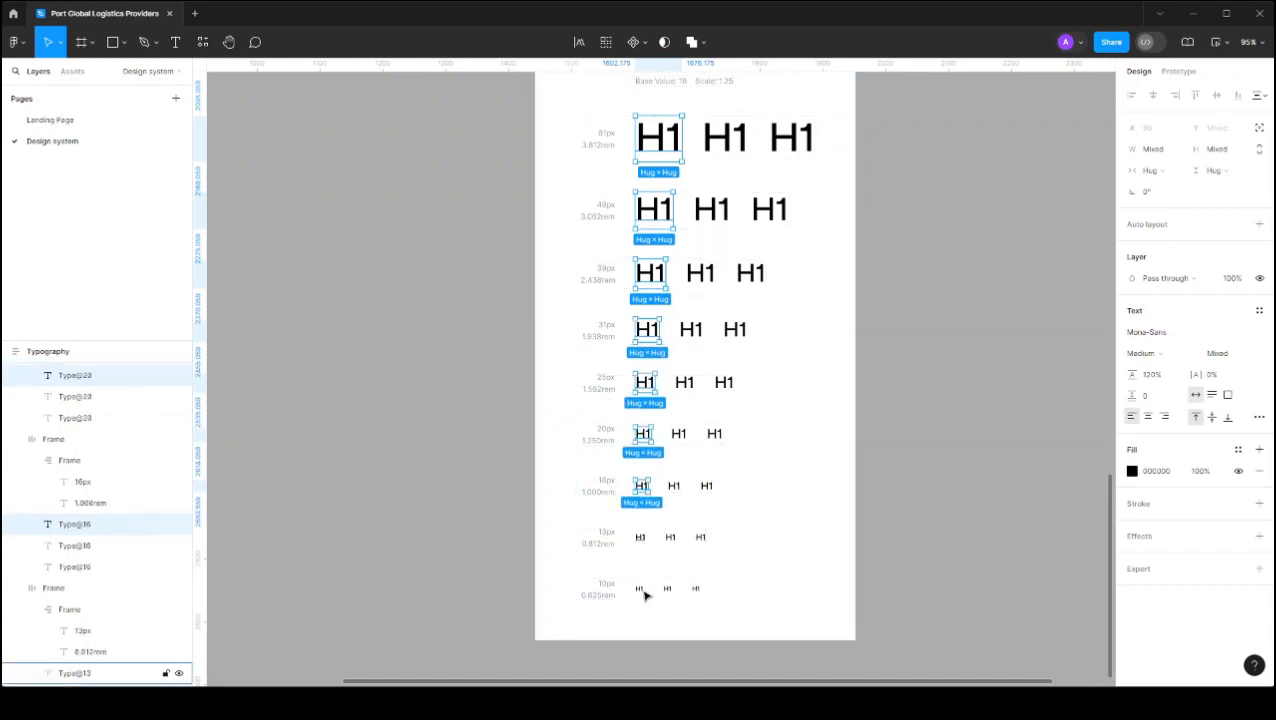
shift+click(641, 538)
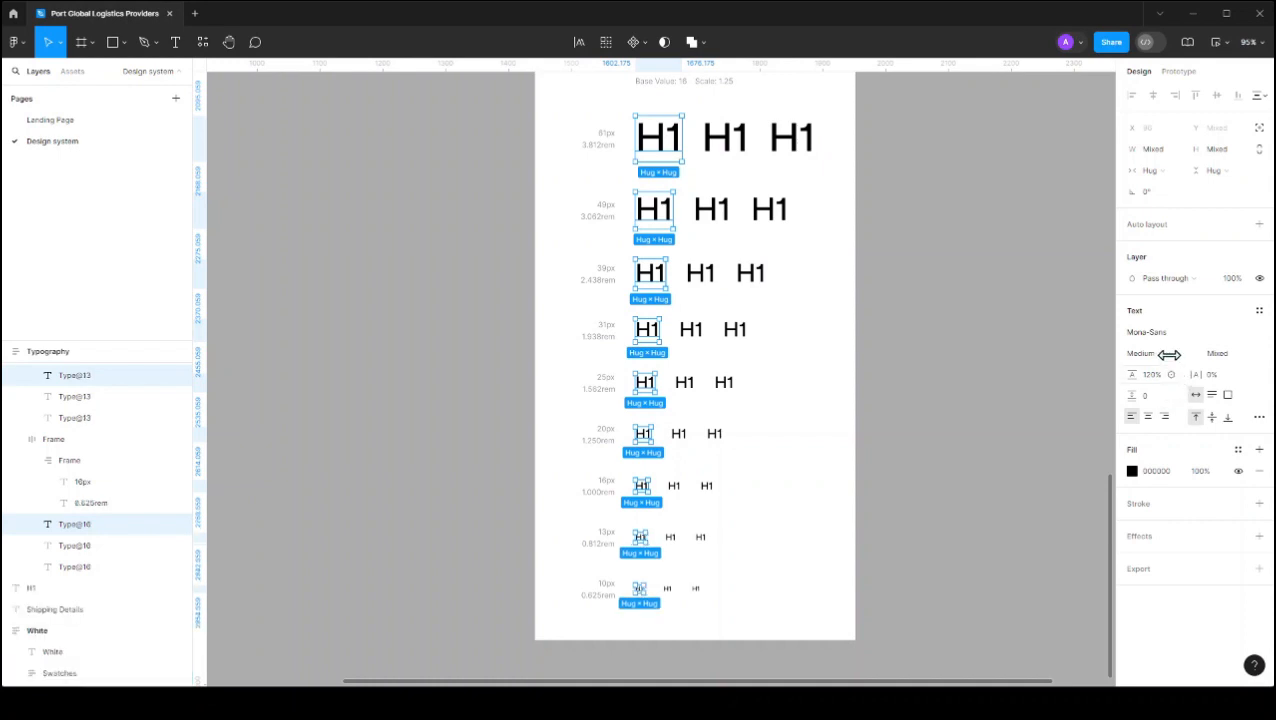
click(1172, 362)
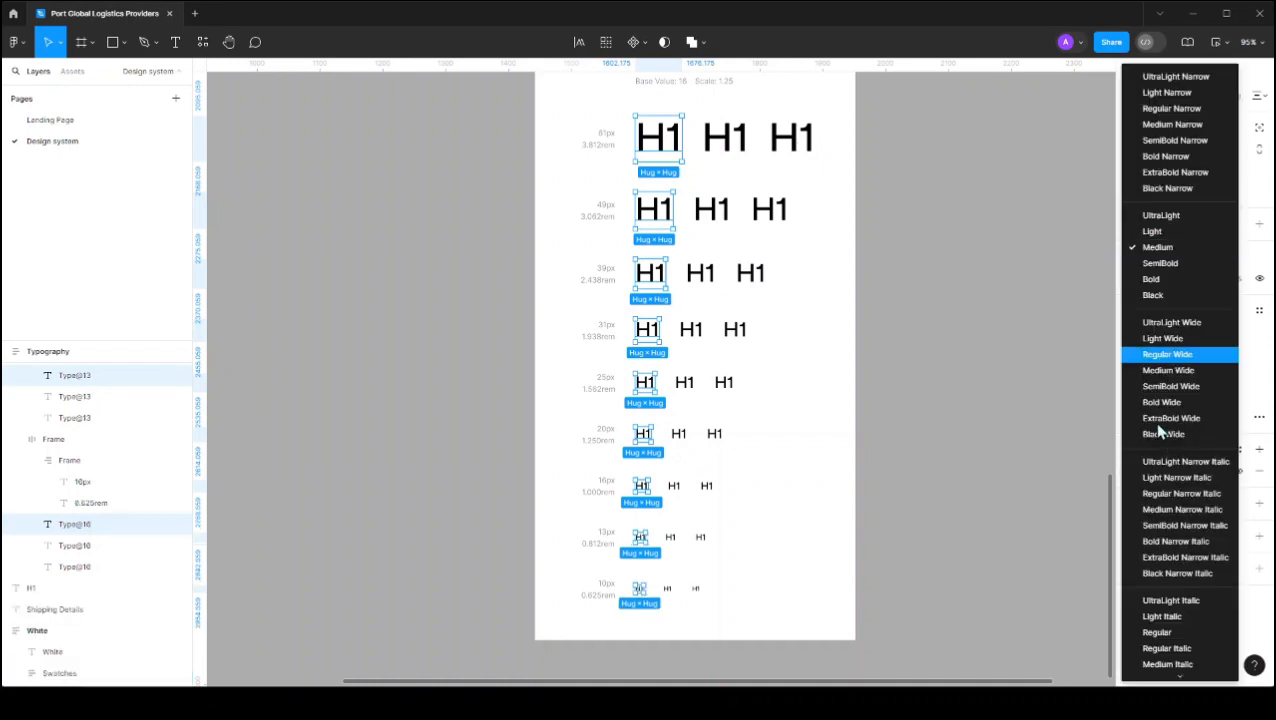
click(1178, 249)
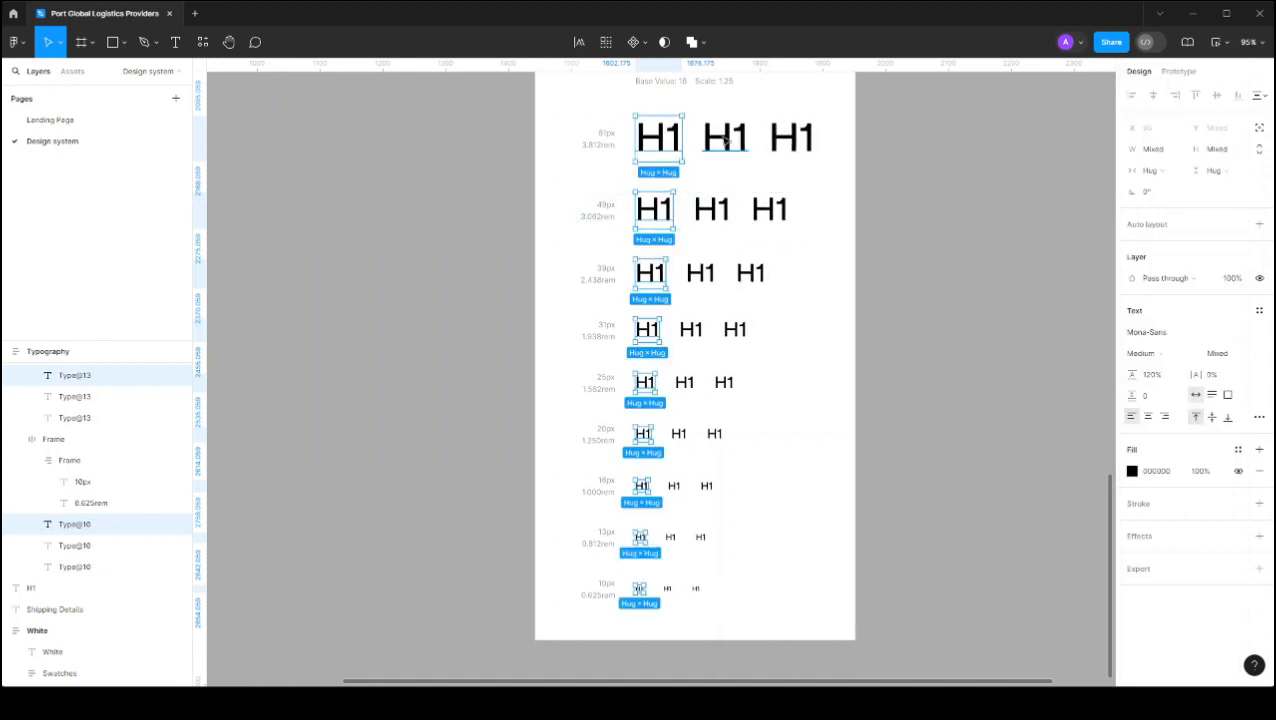
Step: Select the second H1 sample in every size row and set their font weight to SemiBold
key(Tab)
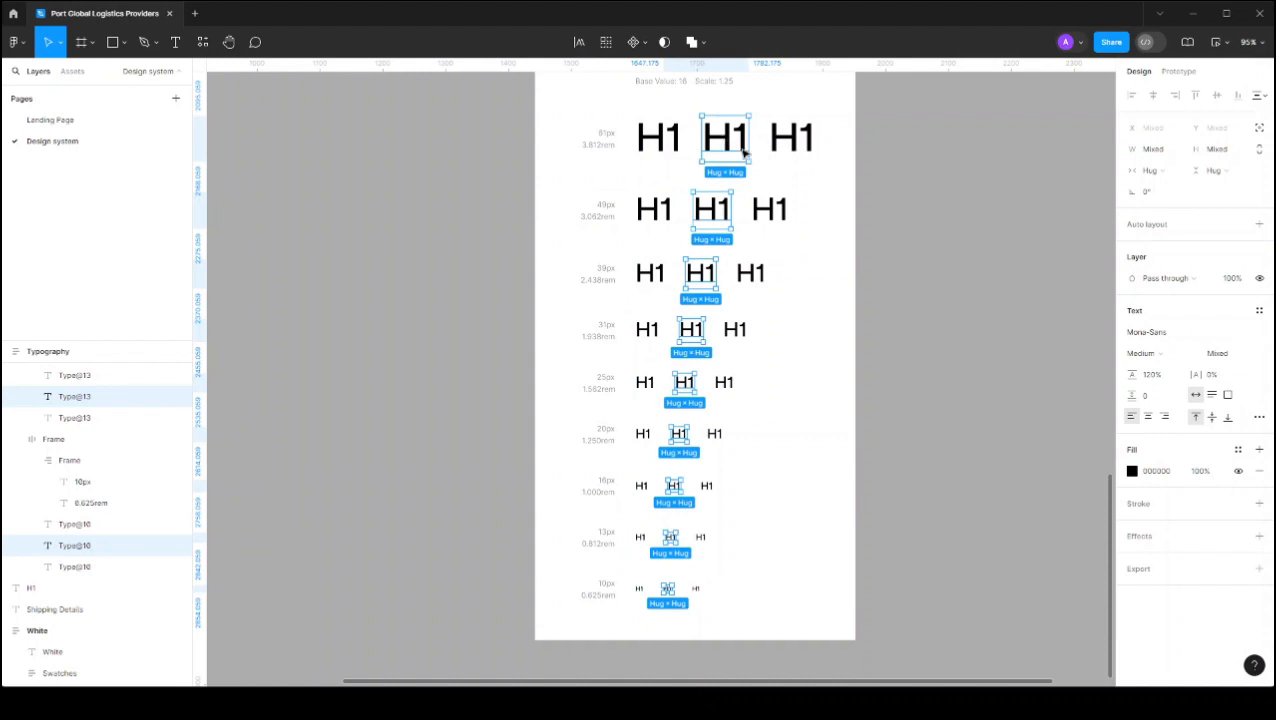
click(1170, 362)
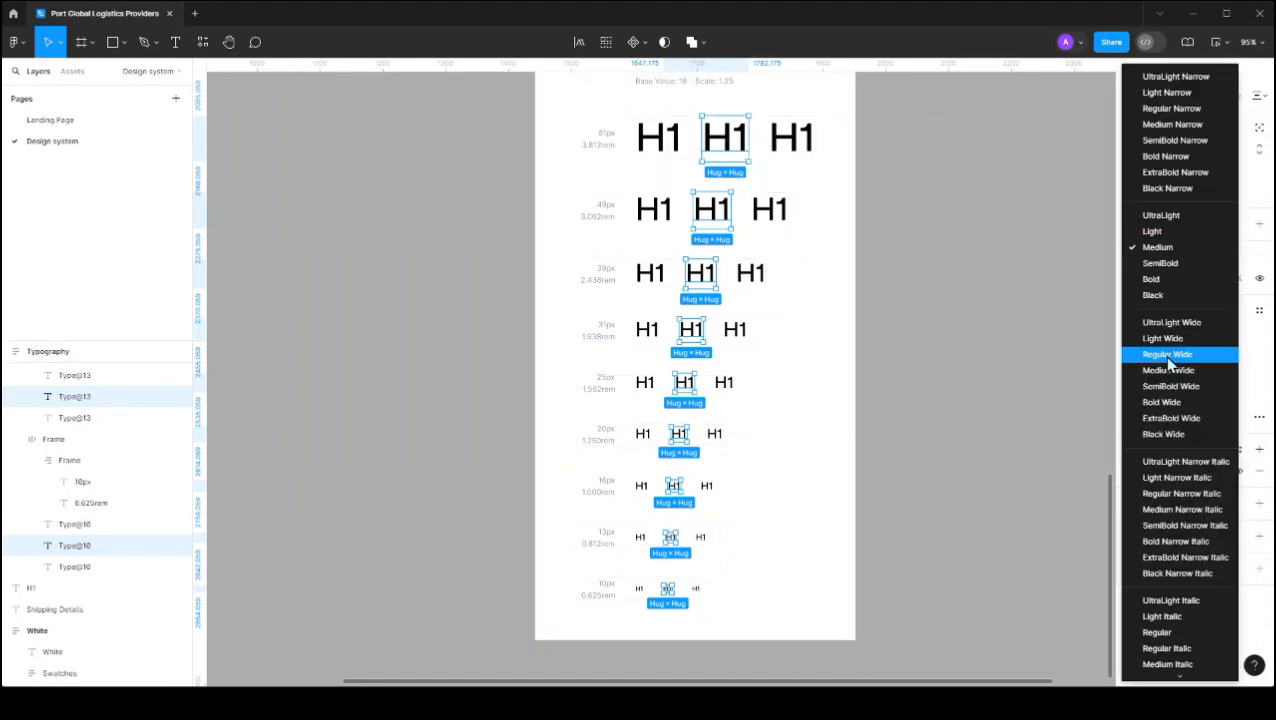
click(1179, 266)
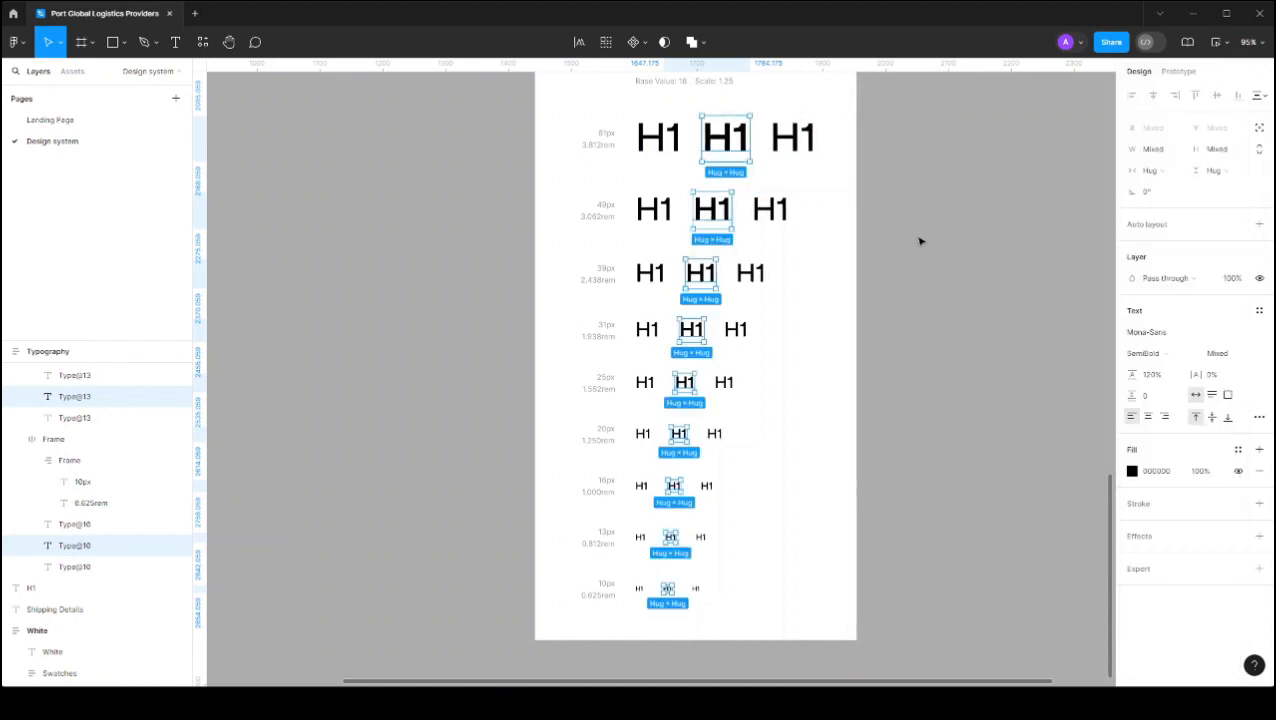
Step: Select the third H1 sample in every size row and set their font weight to Bold
key(Tab)
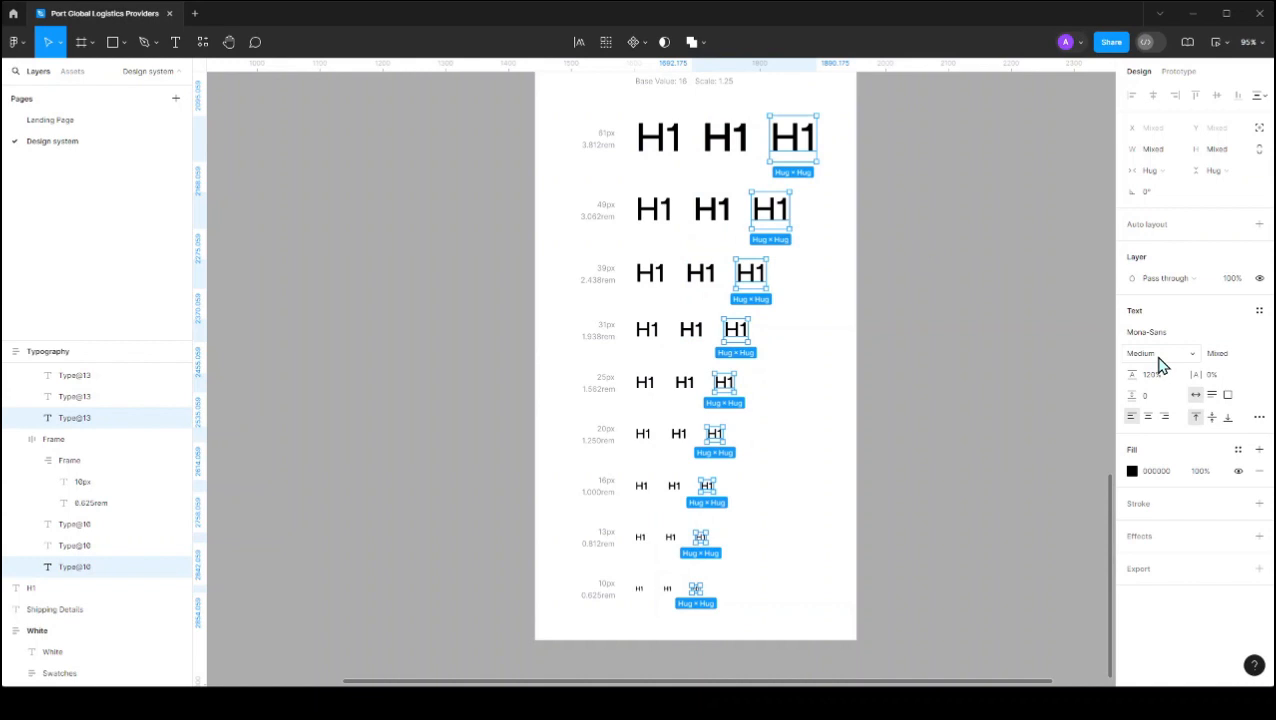
click(1159, 360)
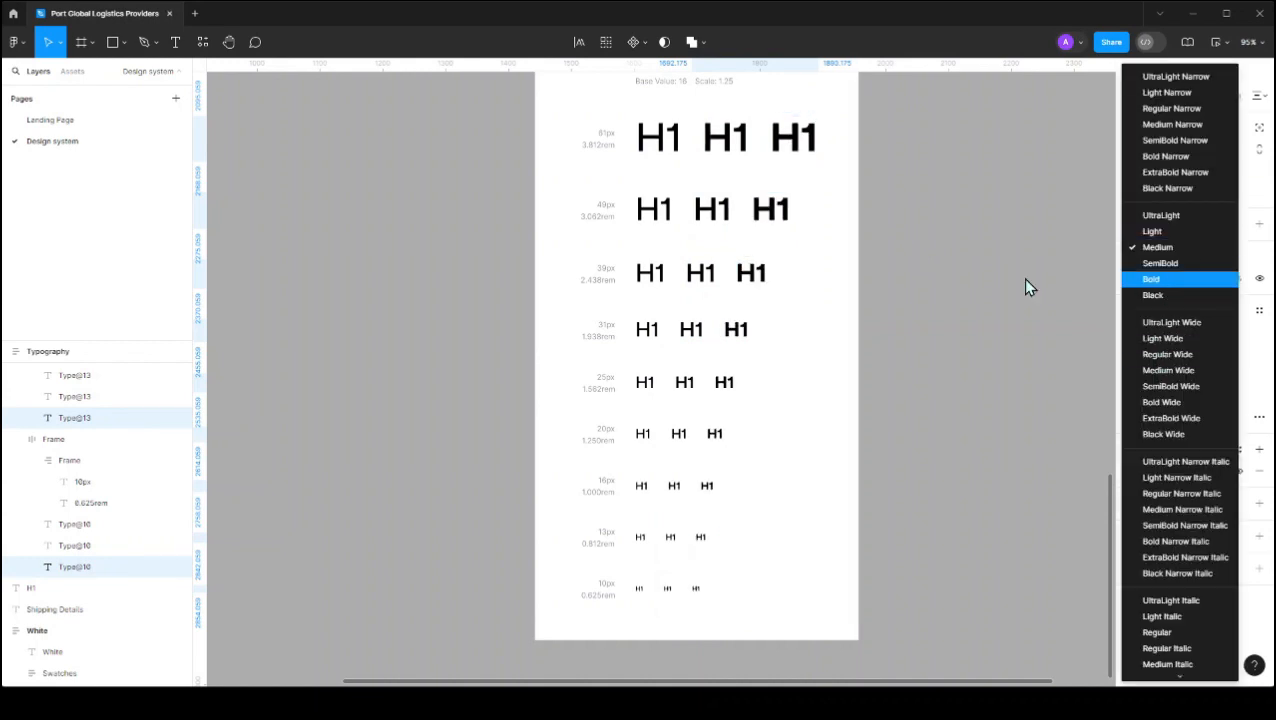
key(Return)
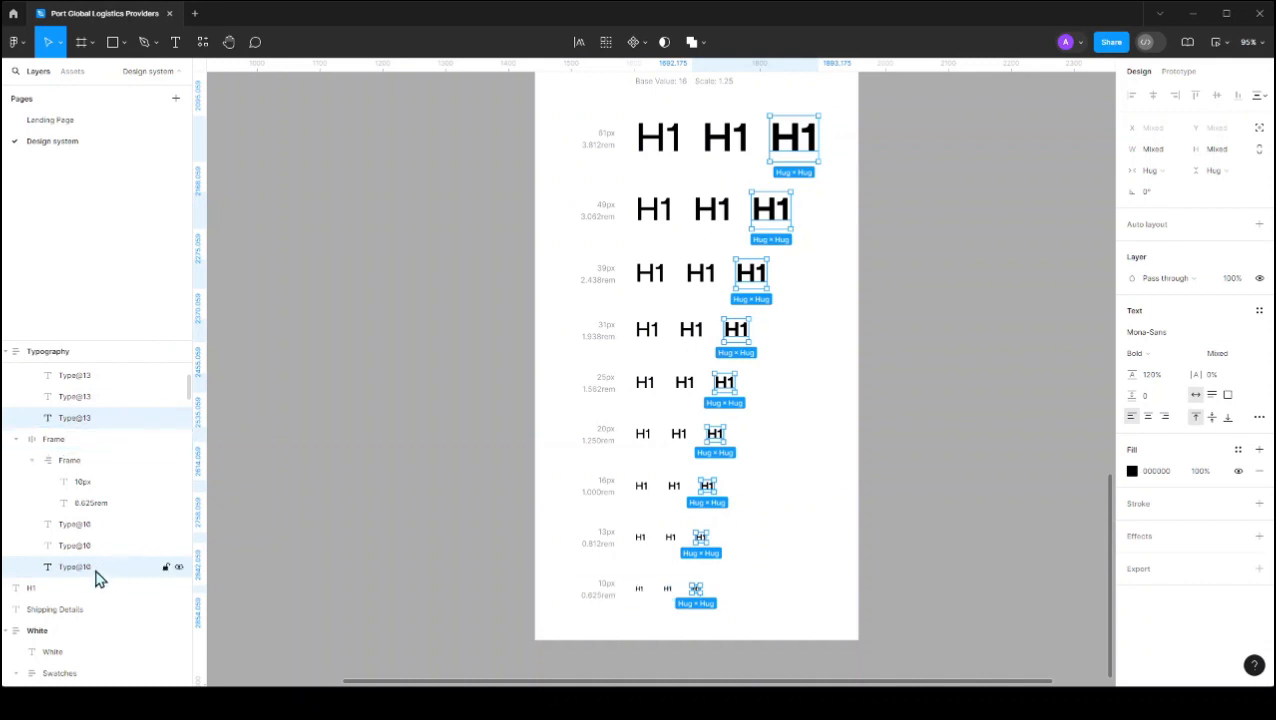
click(717, 150)
shift+click(790, 143)
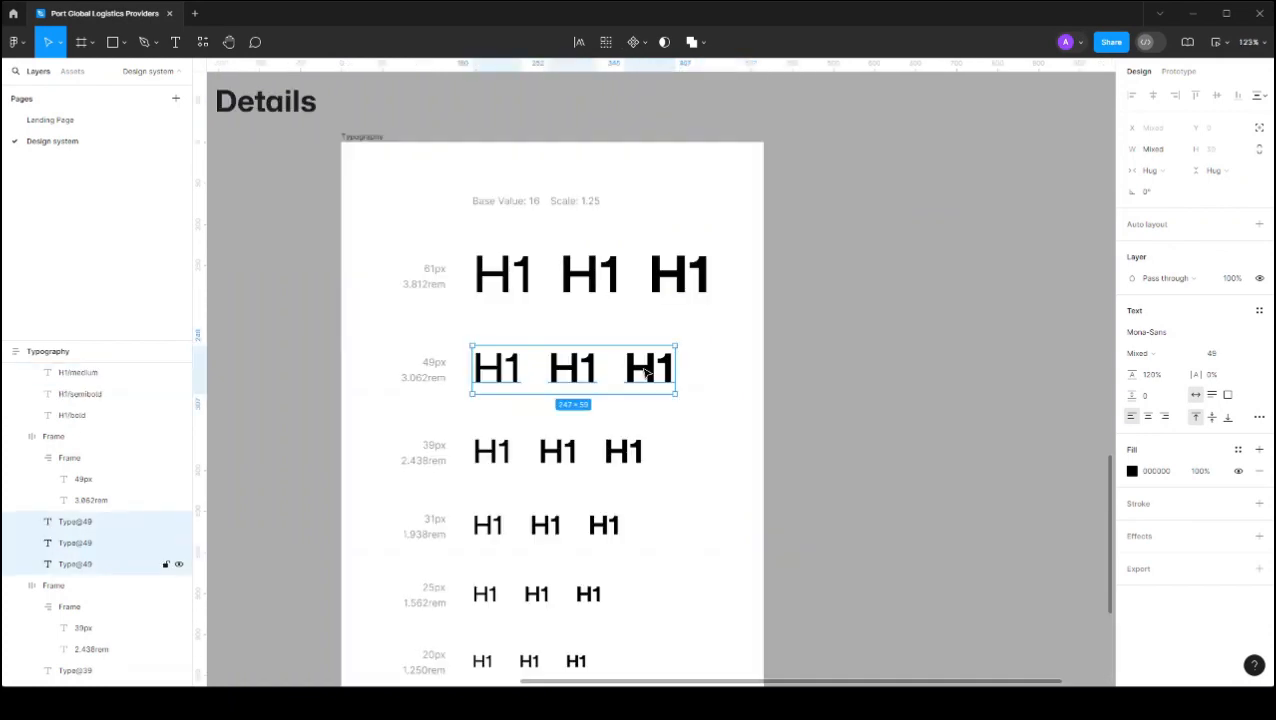
key(ctrl+r)
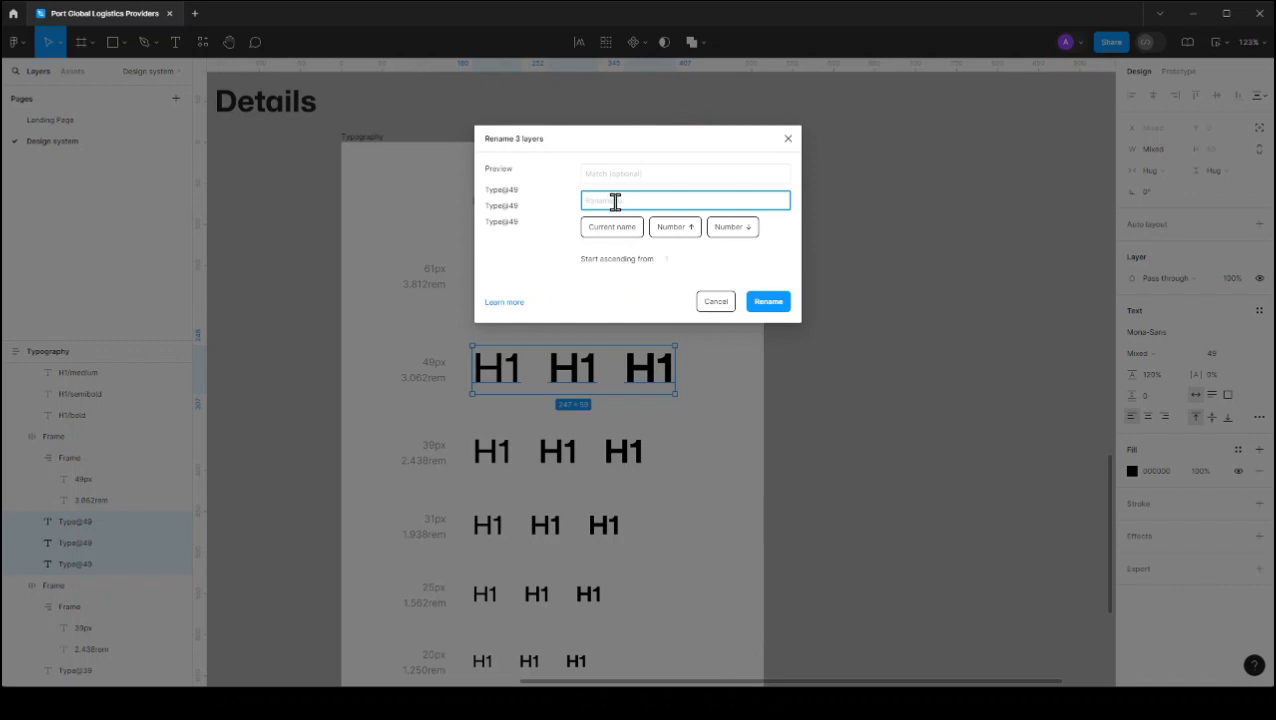
text(H2)
Step: Change the text of the three samples in the 49px row to H2 and those in the 39px row to H3
drag(505, 366, 524, 365)
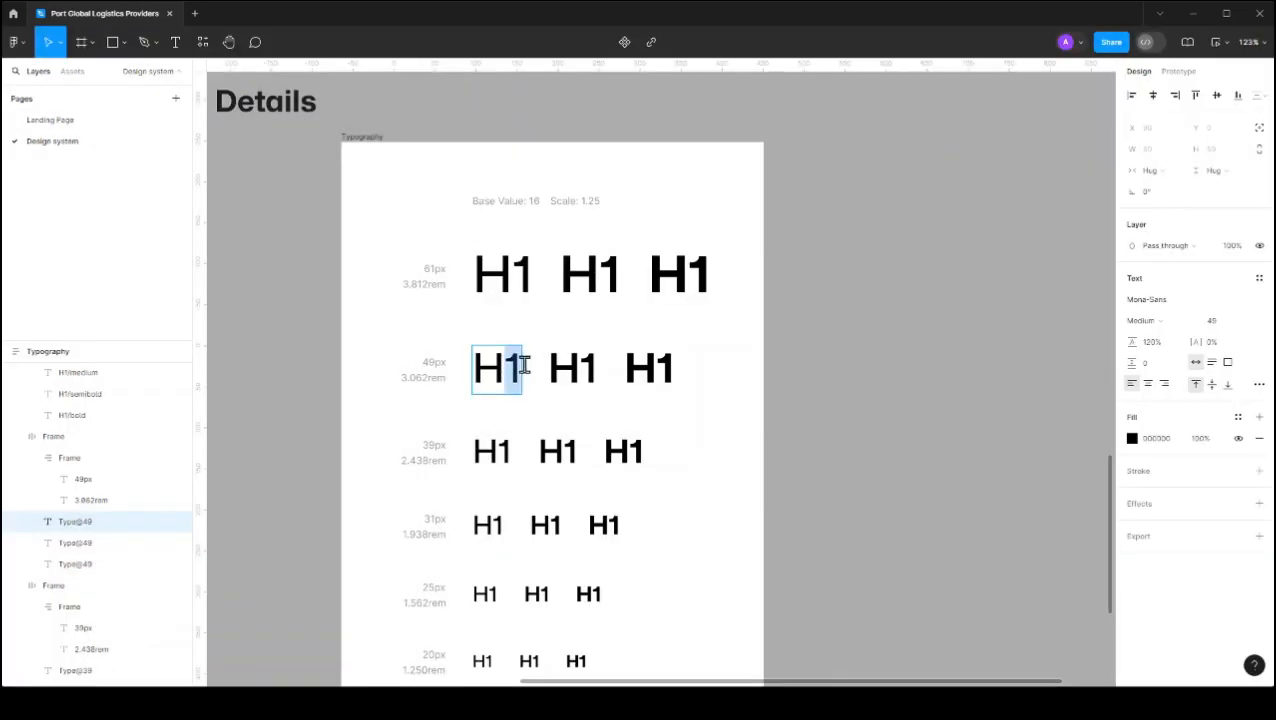
text(2)
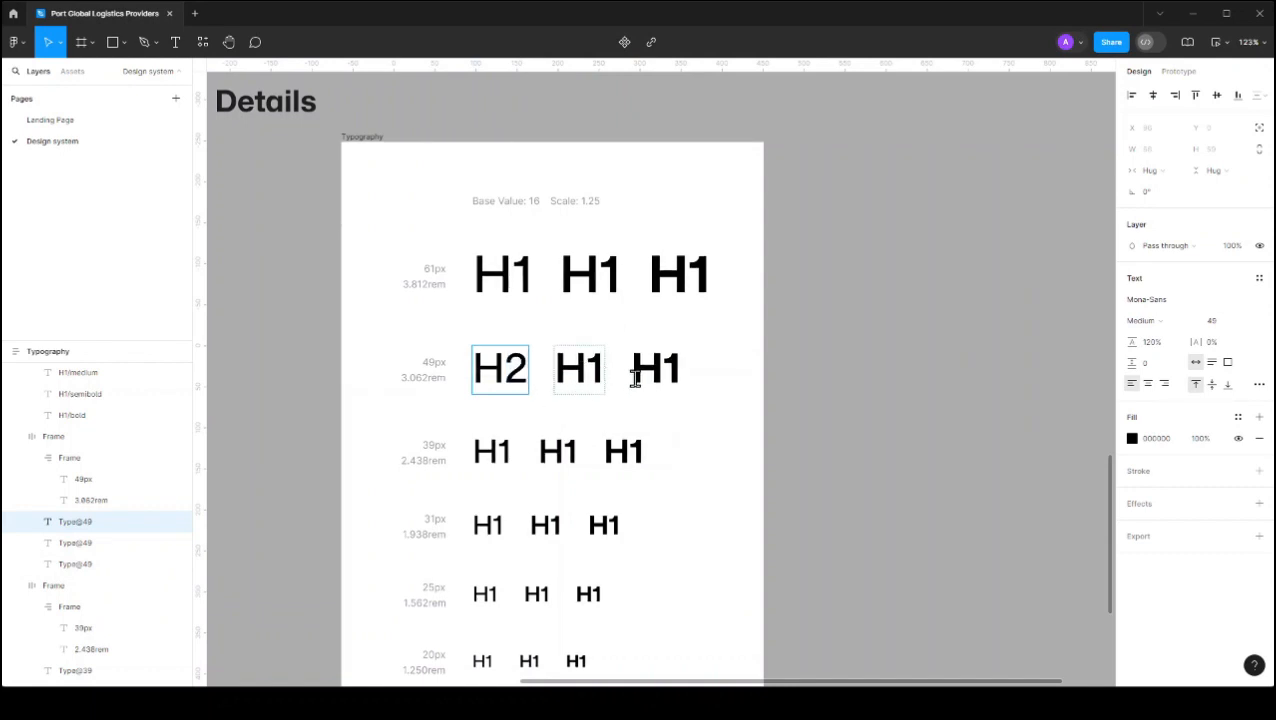
click(587, 369)
key(Delete)
text(2)
drag(686, 364, 663, 366)
text(2)
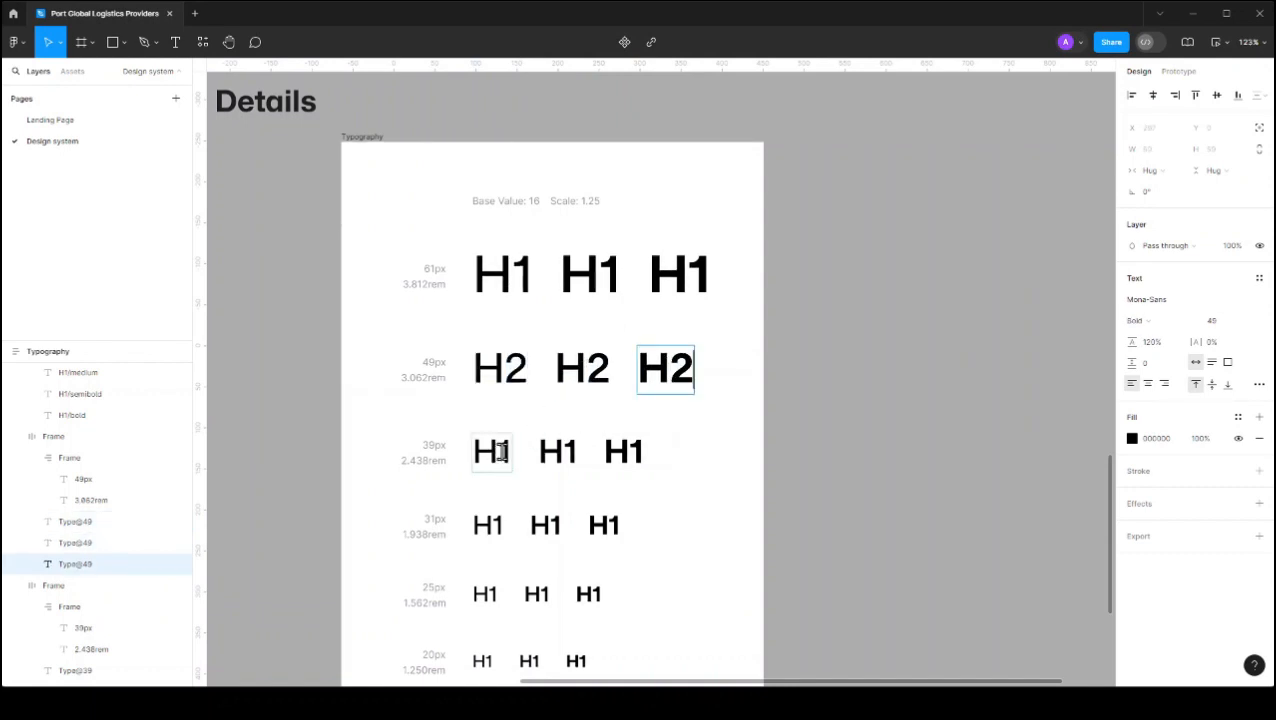
drag(501, 450, 656, 454)
text(333)
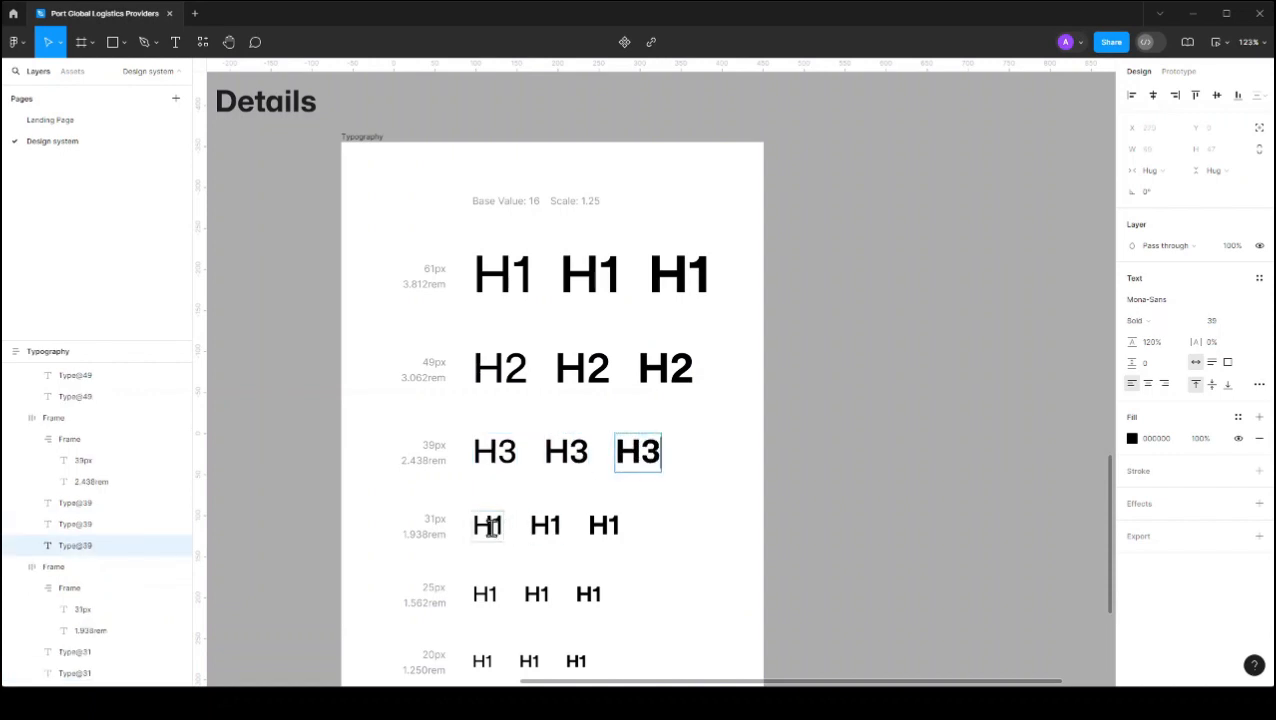
Step: Change the text of the three samples in the 31px row to H4
click(508, 522)
drag(508, 522, 610, 530)
text(4)
click(555, 521)
text(4)
click(632, 524)
text(4)
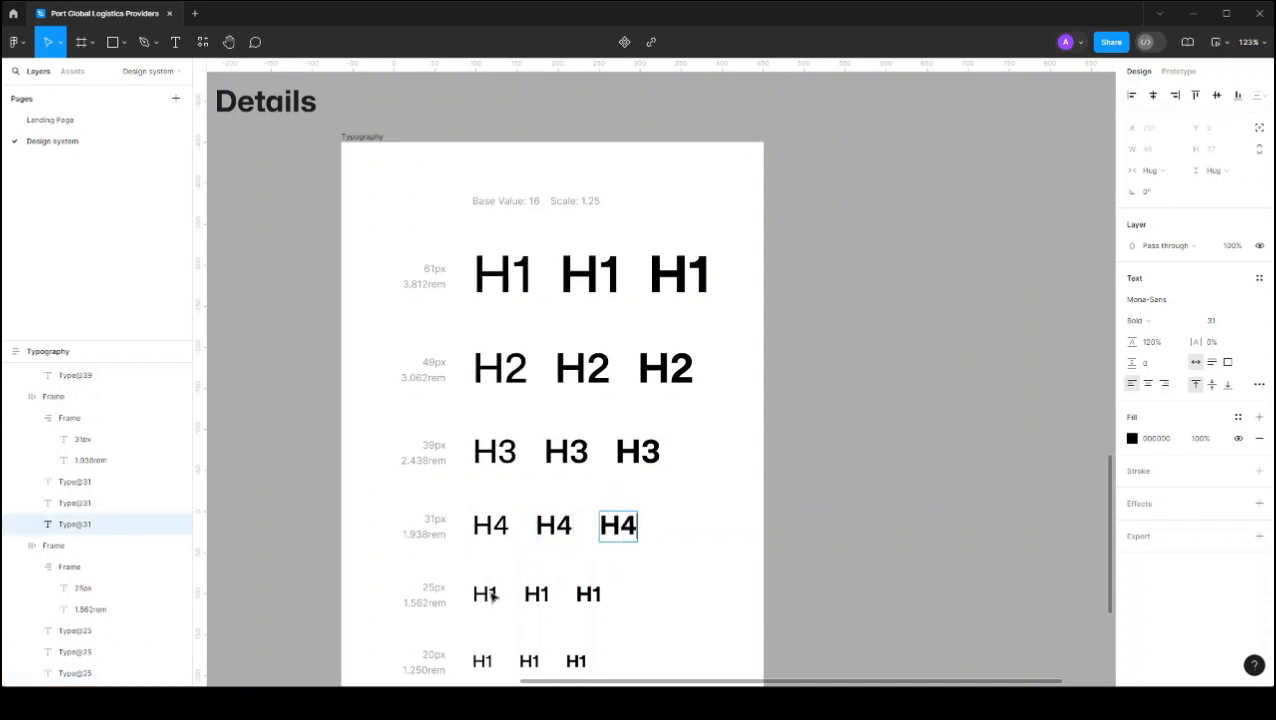
Step: Change the text of the three samples in the 25px row to H5
click(501, 592)
drag(489, 594, 553, 597)
text(5)
click(538, 595)
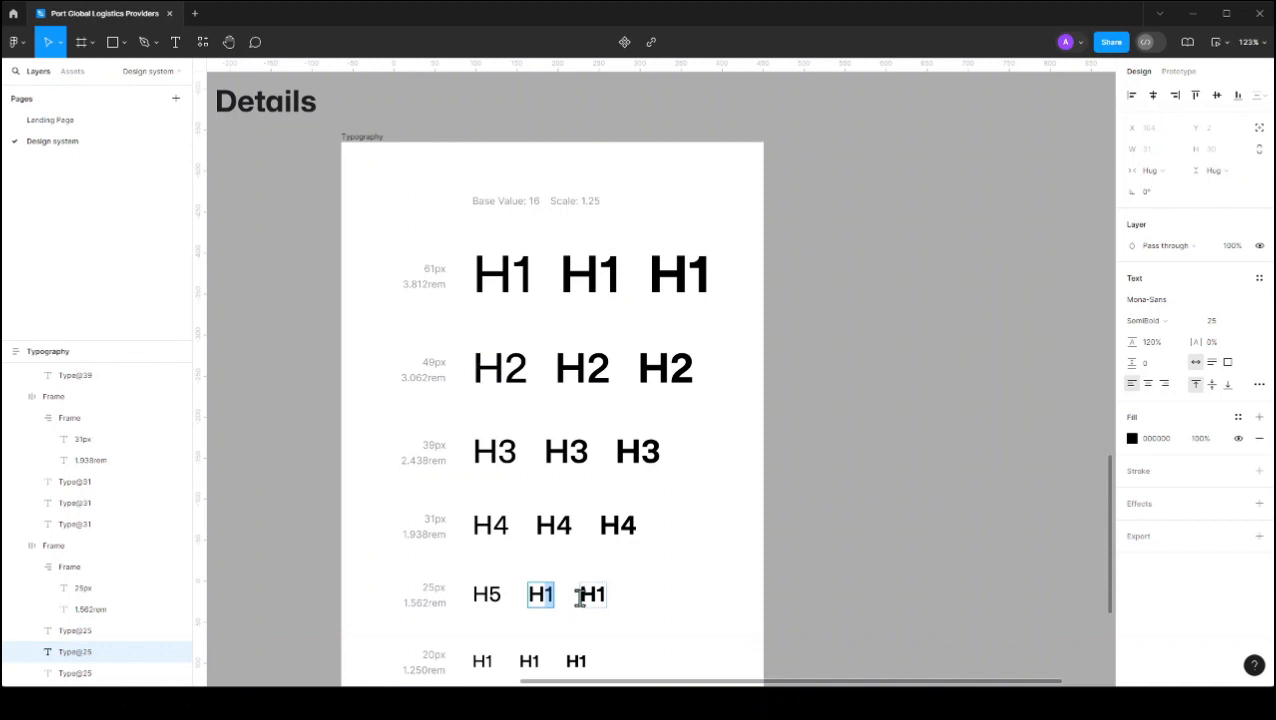
text(5)
drag(600, 595, 616, 600)
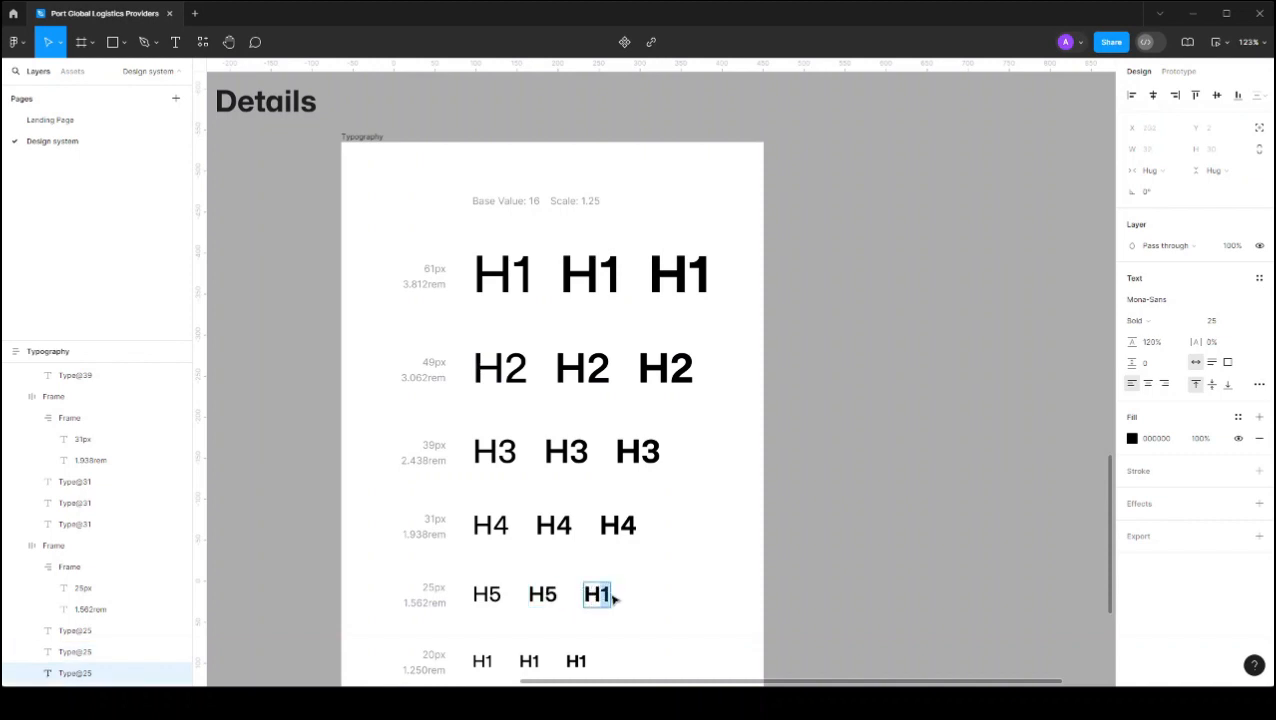
text(5)
Step: Change the text of the three samples in the 20px row to H6
scroll(695, 543, down, 3)
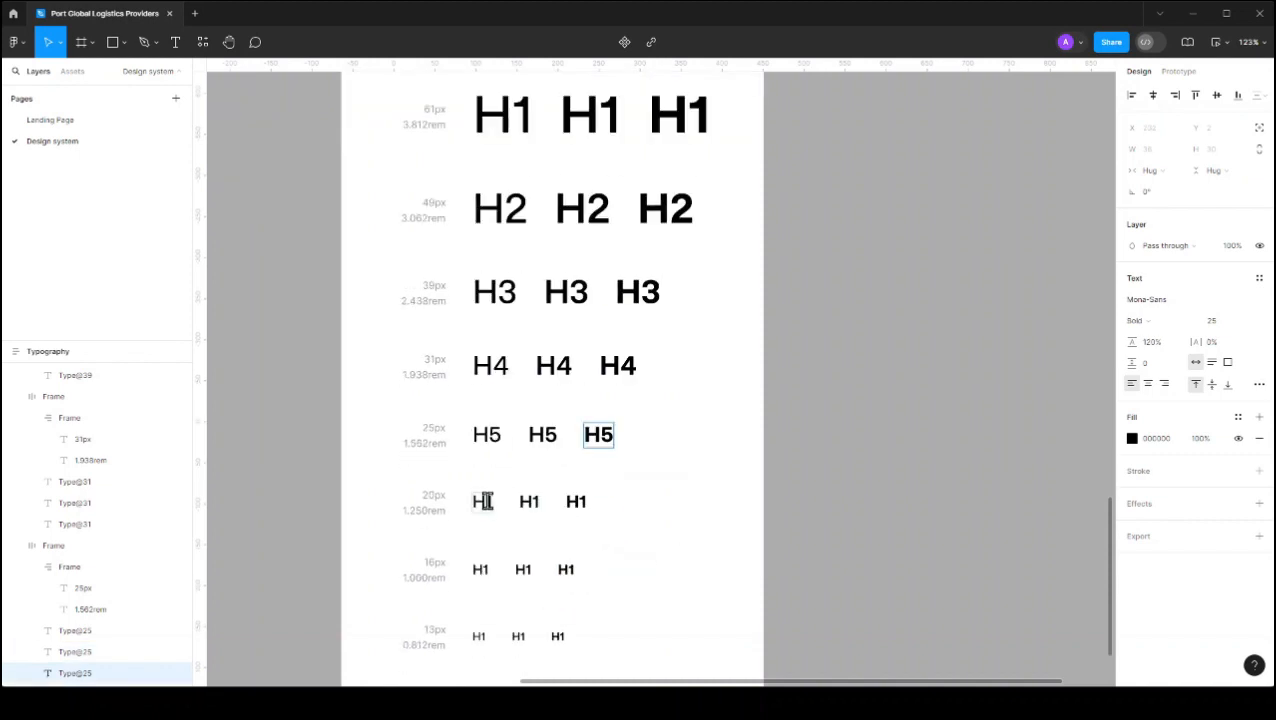
drag(483, 501, 604, 504)
text(66)
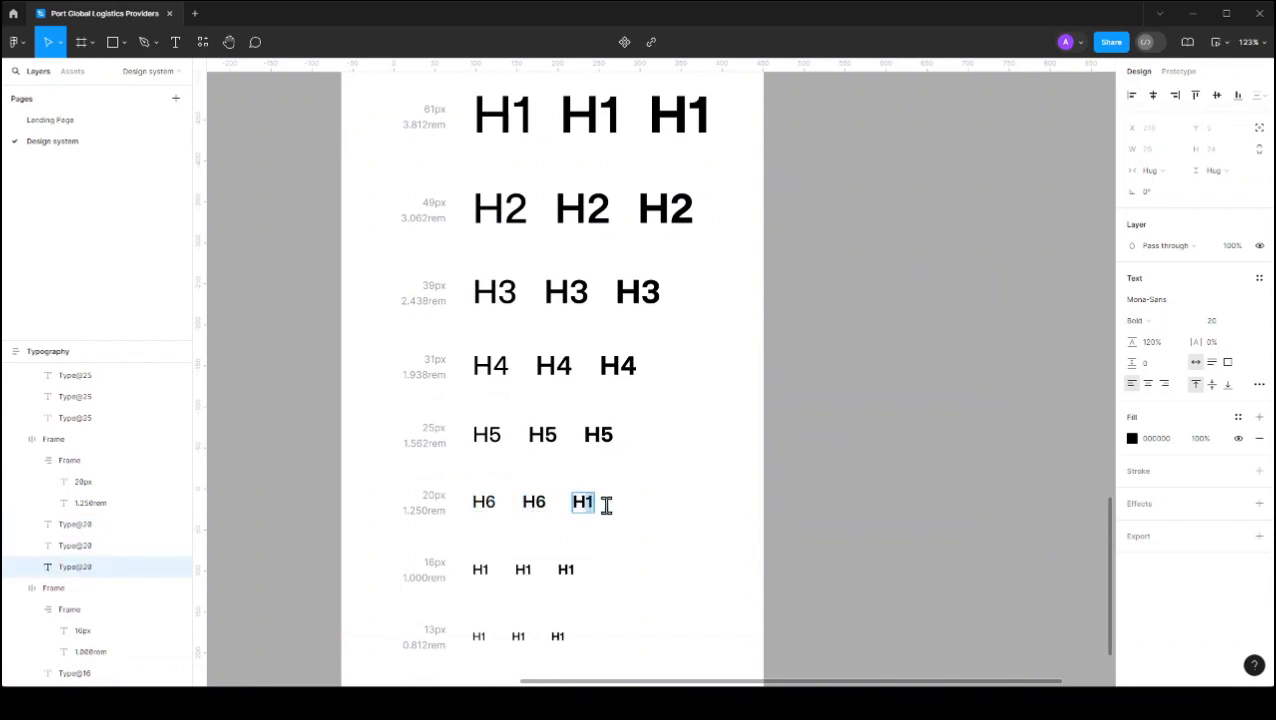
text(6)
key(Escape)
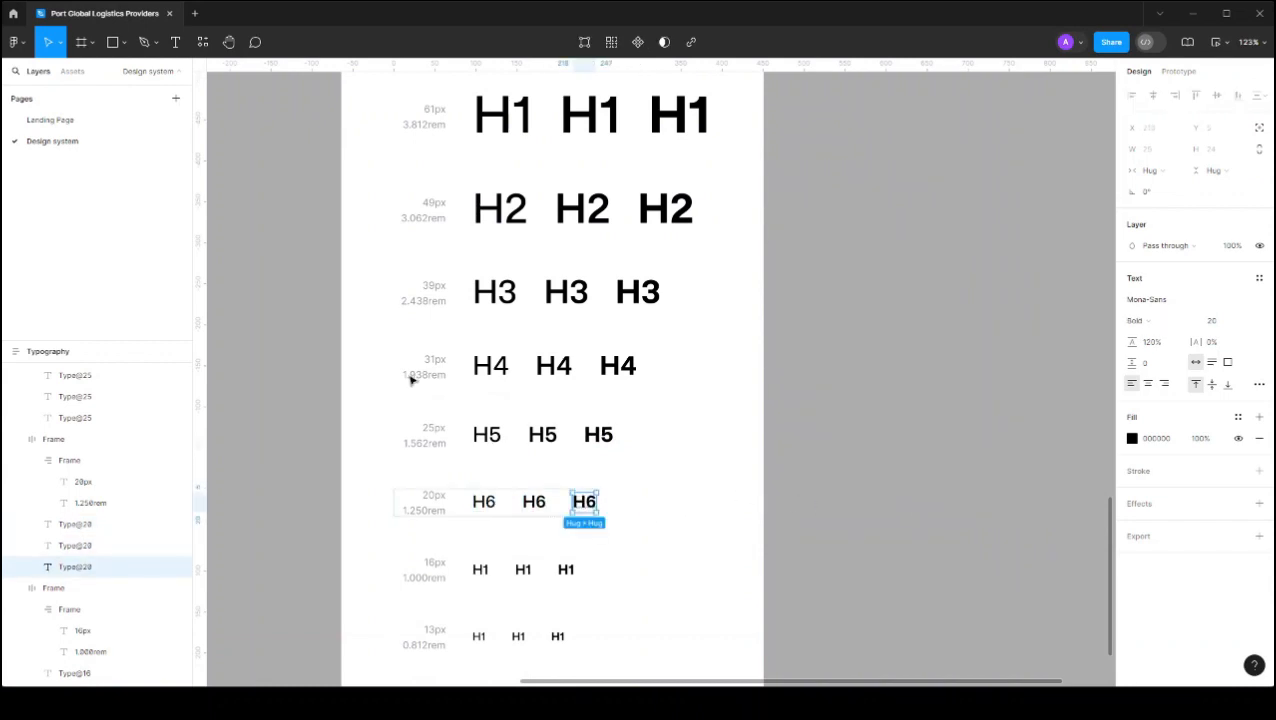
Step: Draw a horizontal line about 553 px long across the Typography frame between the 20px and 16px rows
click(128, 43)
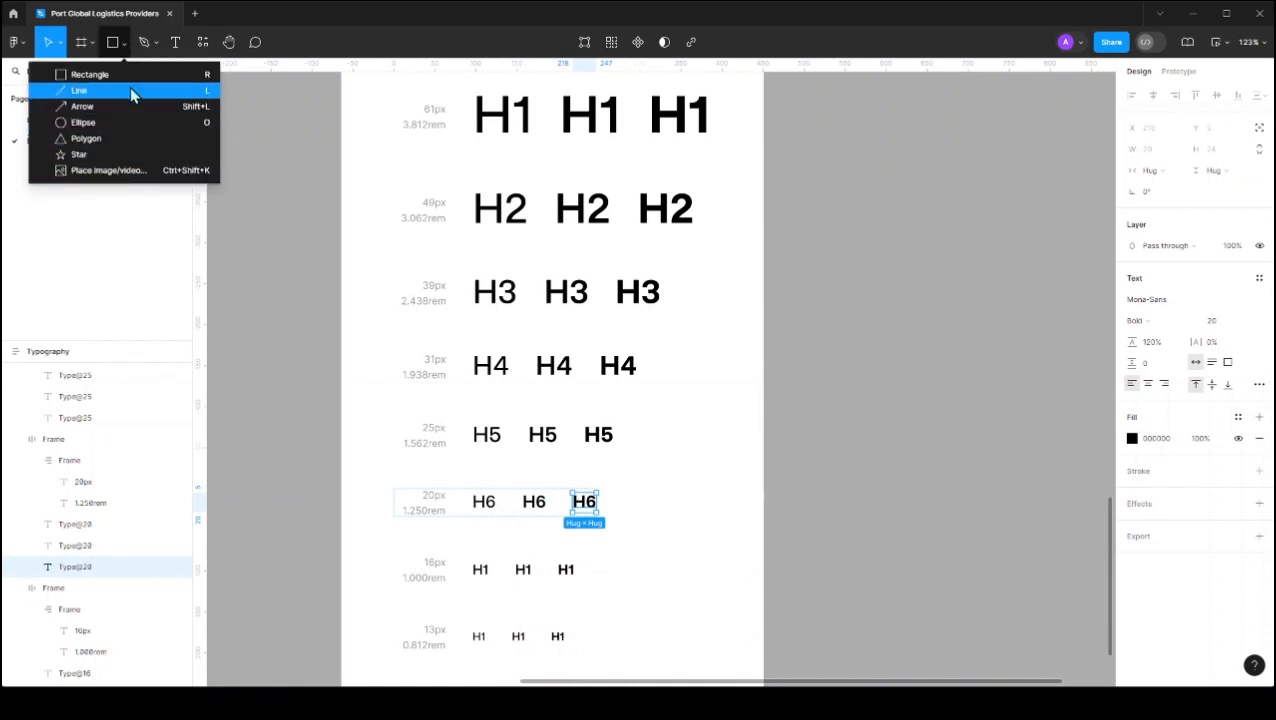
click(130, 87)
scroll(543, 300, up, 3)
scroll(541, 316, down, 5)
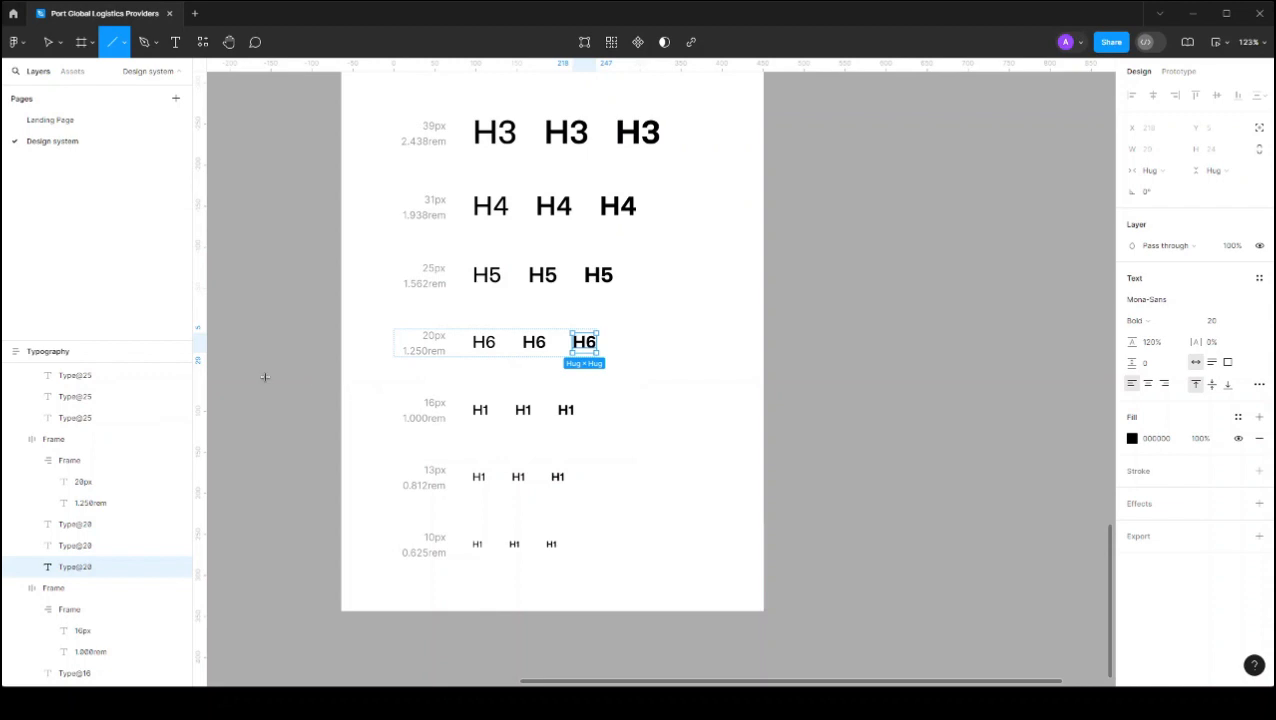
mouse_move(264, 376)
mouse_down()
mouse_move(695, 401)
mouse_move(719, 390)
mouse_up()
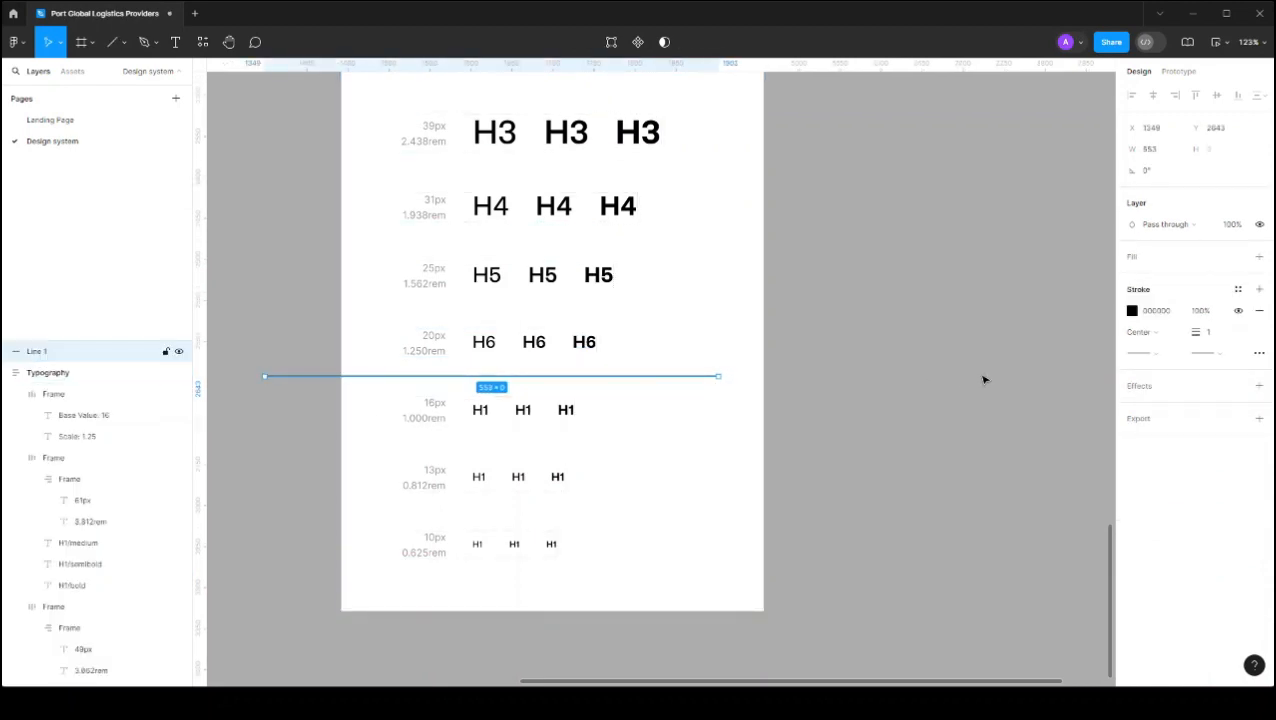
Step: Move the line into the Typography frame between the 20px and 16px rows and set its width to Fill container
drag(598, 379, 652, 380)
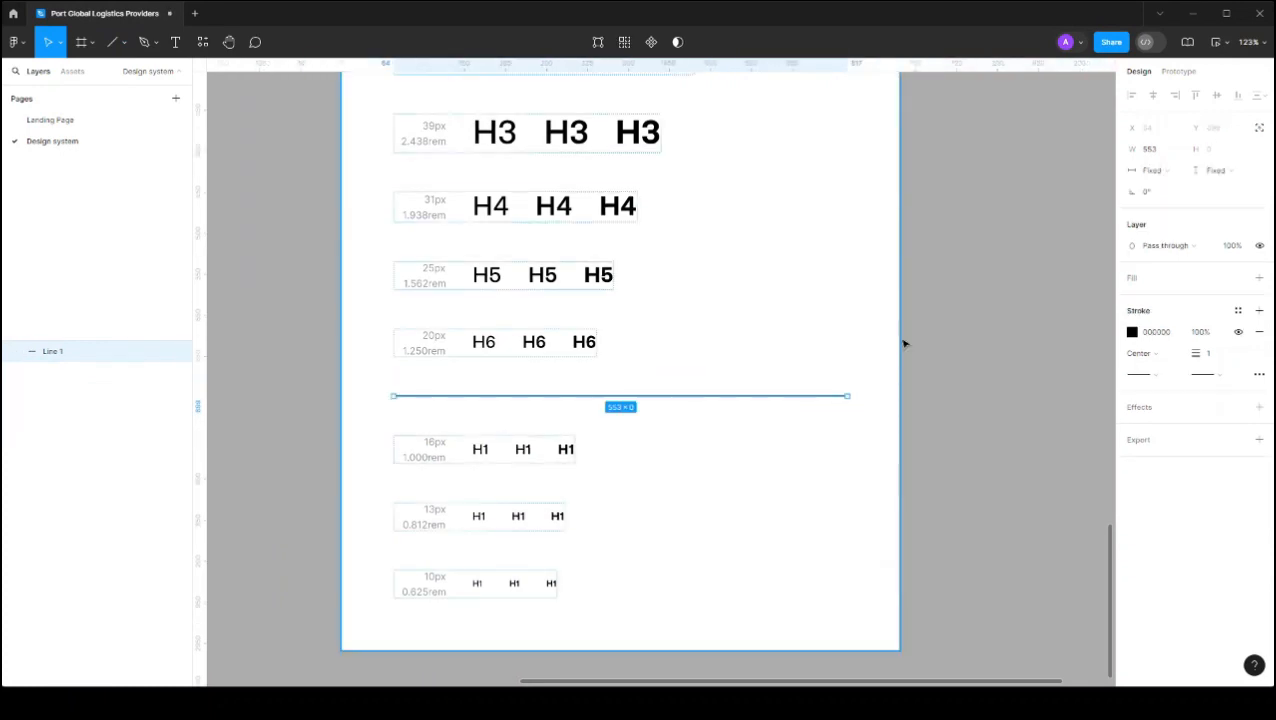
click(1166, 176)
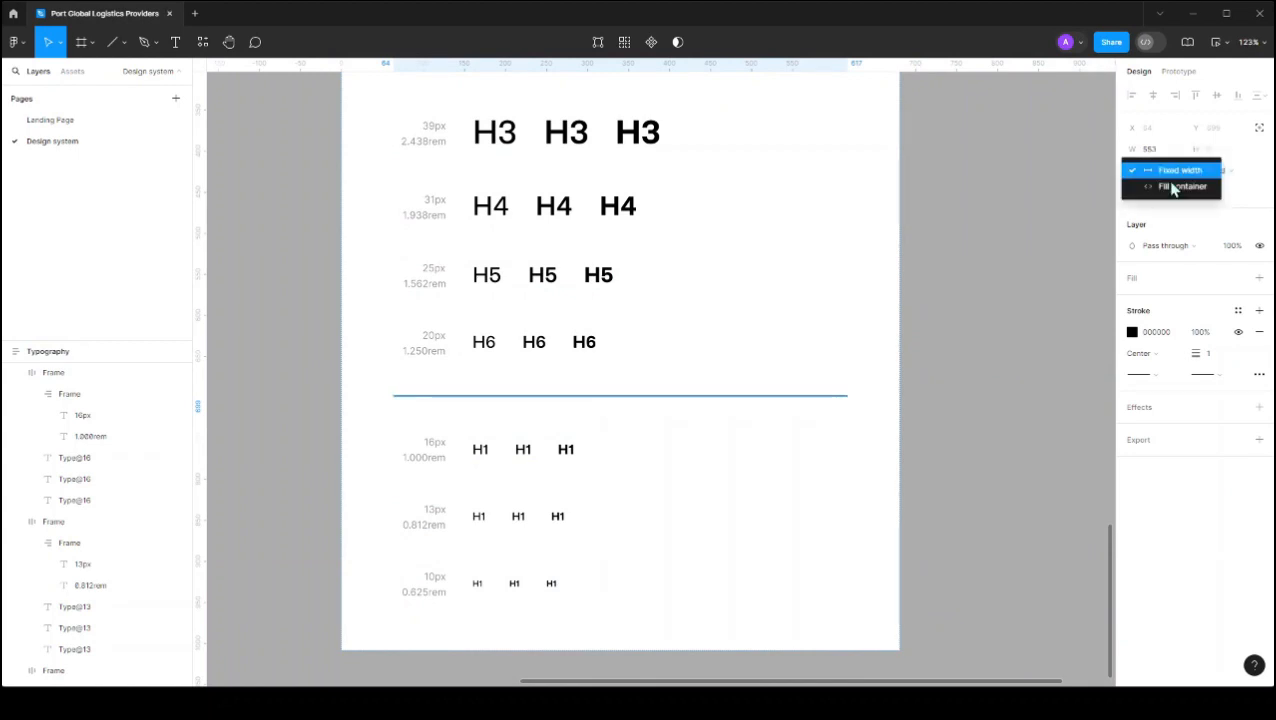
click(1176, 188)
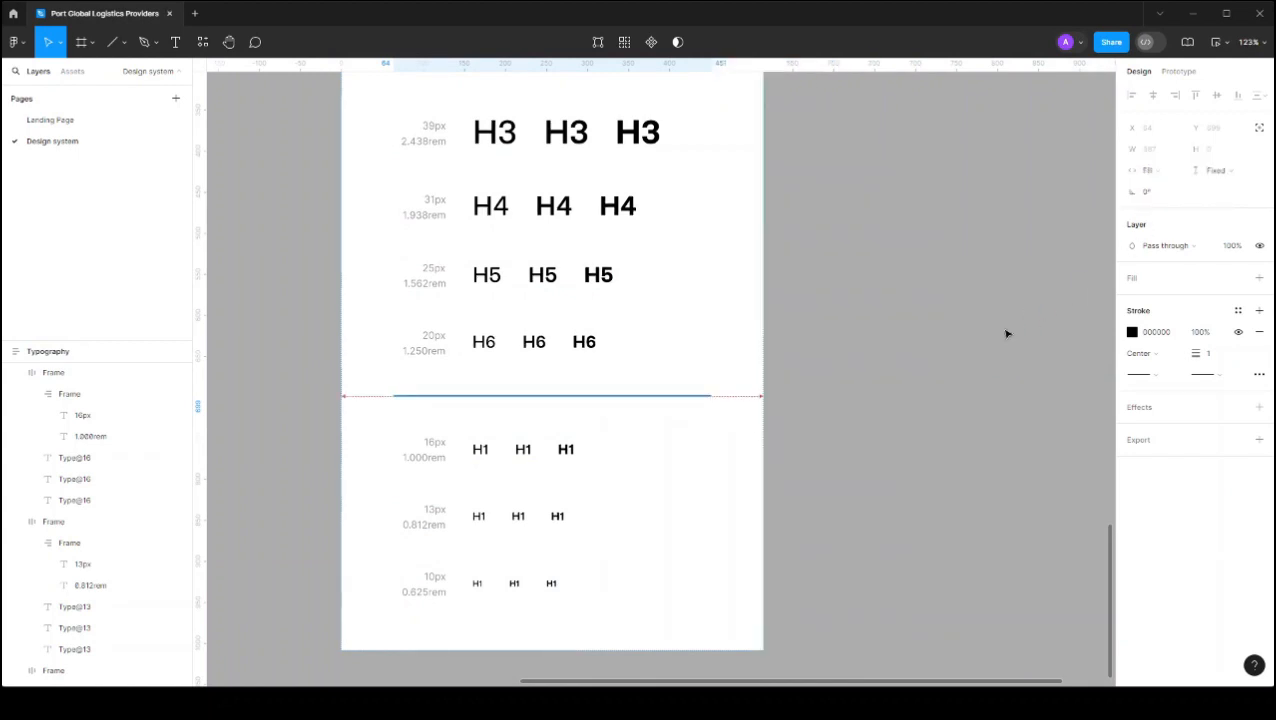
Step: Apply the grey-400 color style to the stroke of the divider line
click(1238, 314)
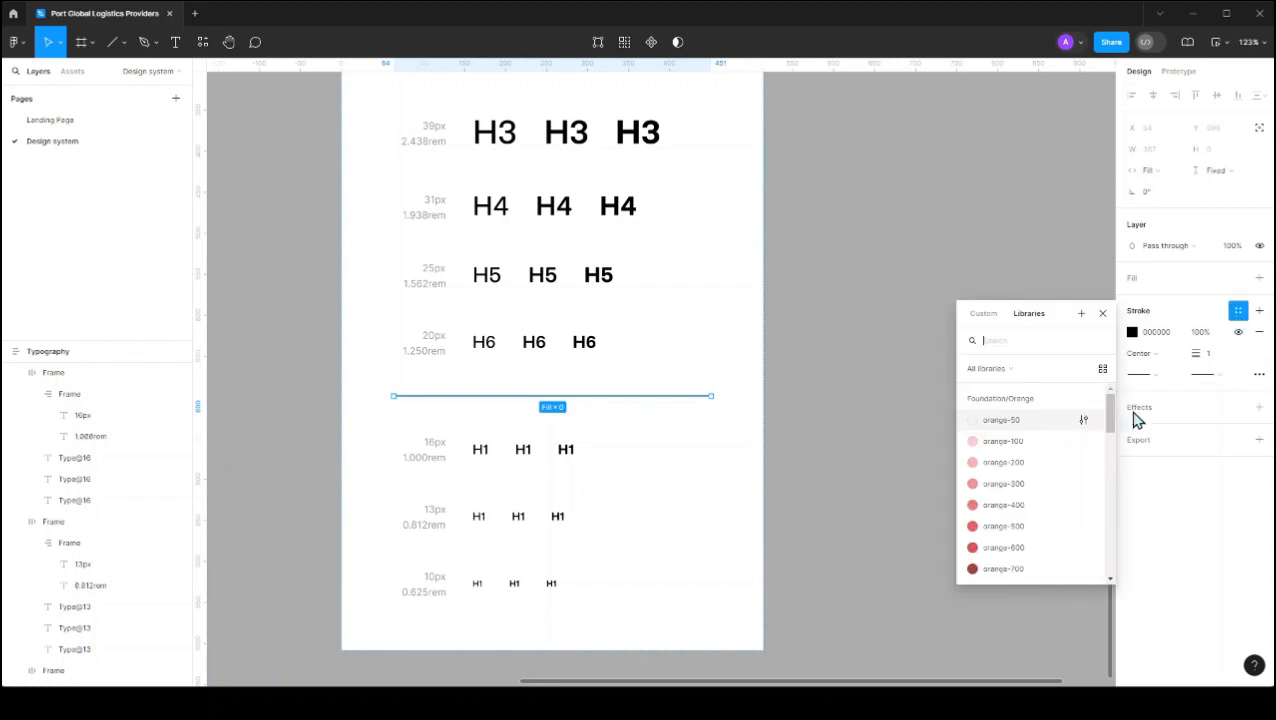
scroll(998, 478, down, 5)
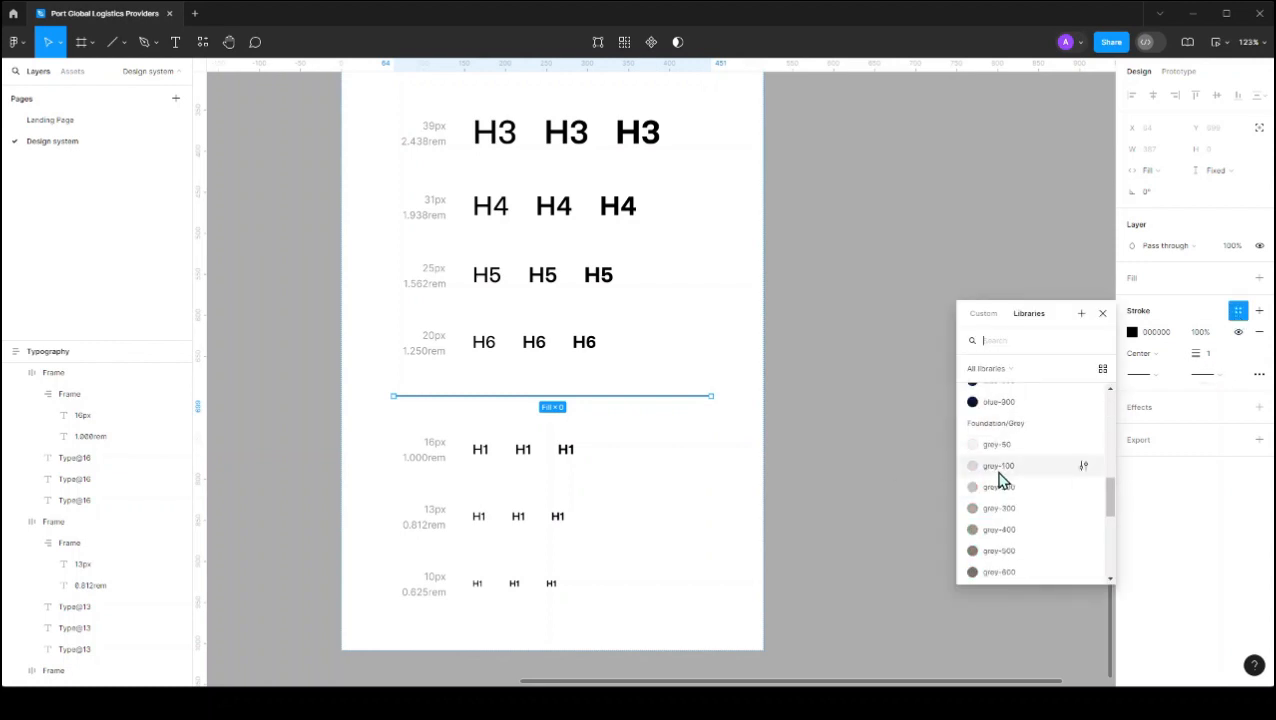
click(992, 527)
click(903, 467)
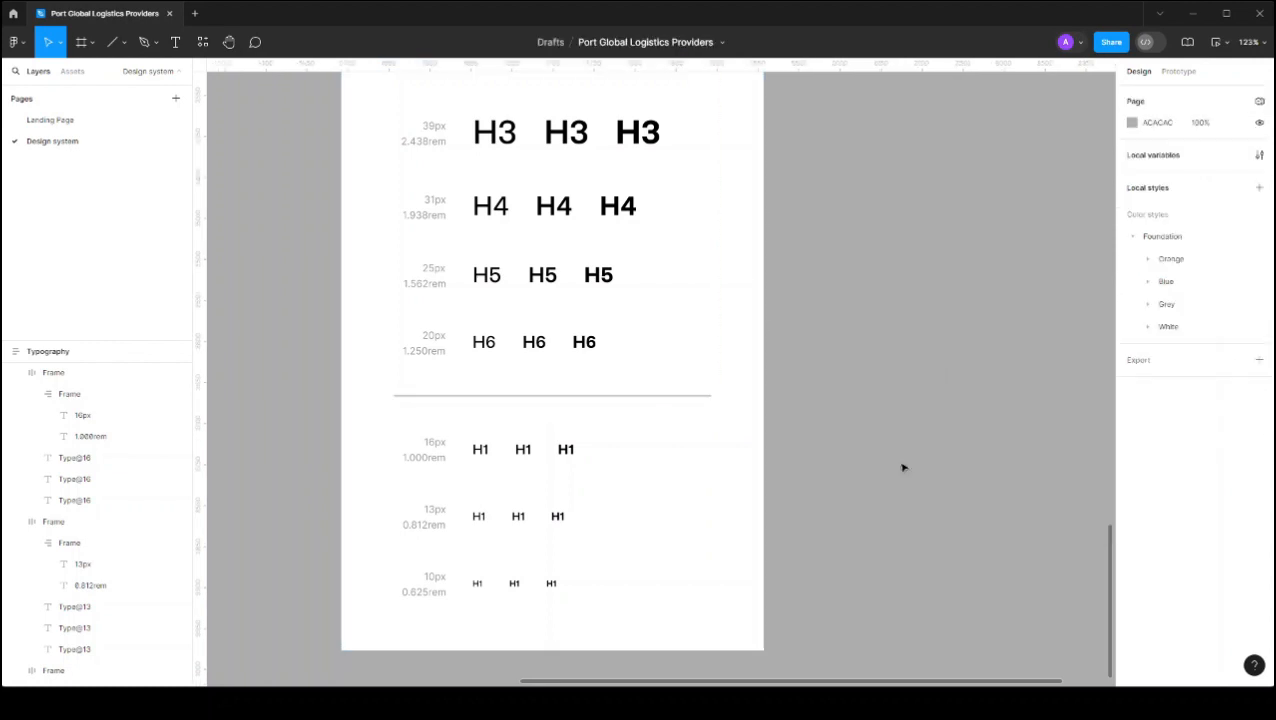
scroll(903, 467, up, 1)
scroll(863, 407, up, 4)
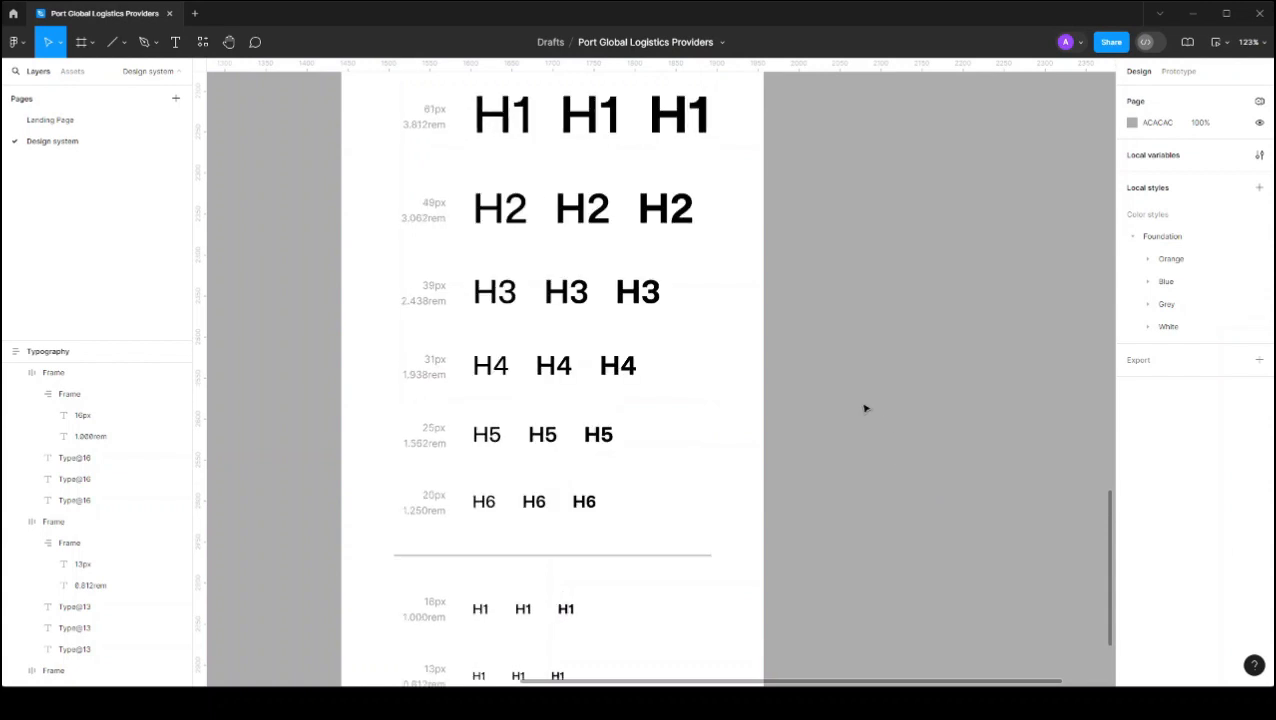
Step: Rename the layers of the three text samples in the 49px row to H2
click(512, 455)
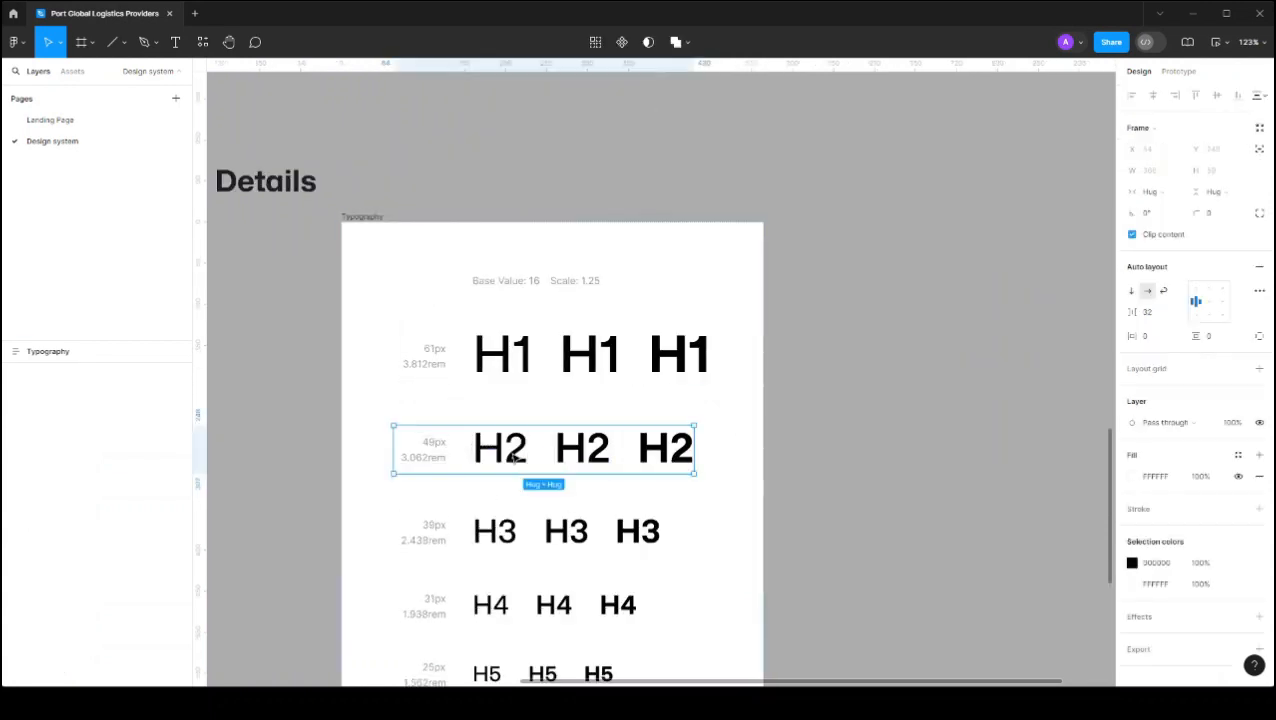
click(512, 455)
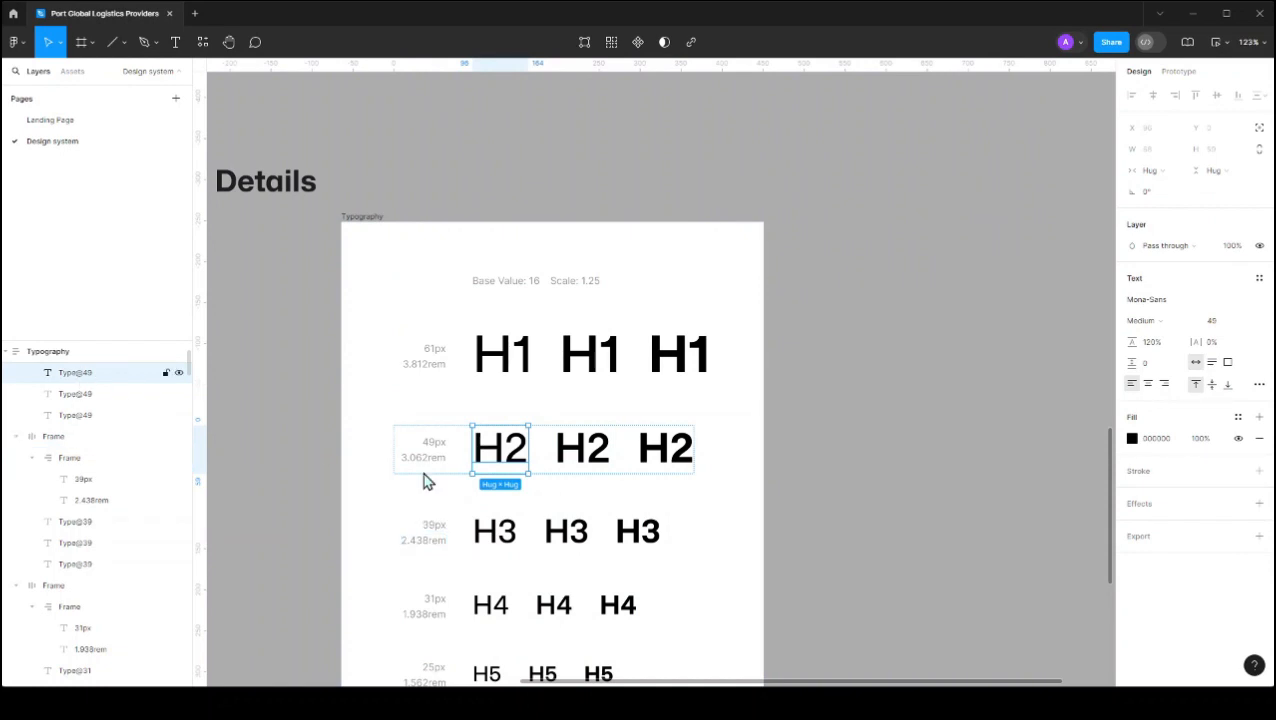
shift+click(605, 462)
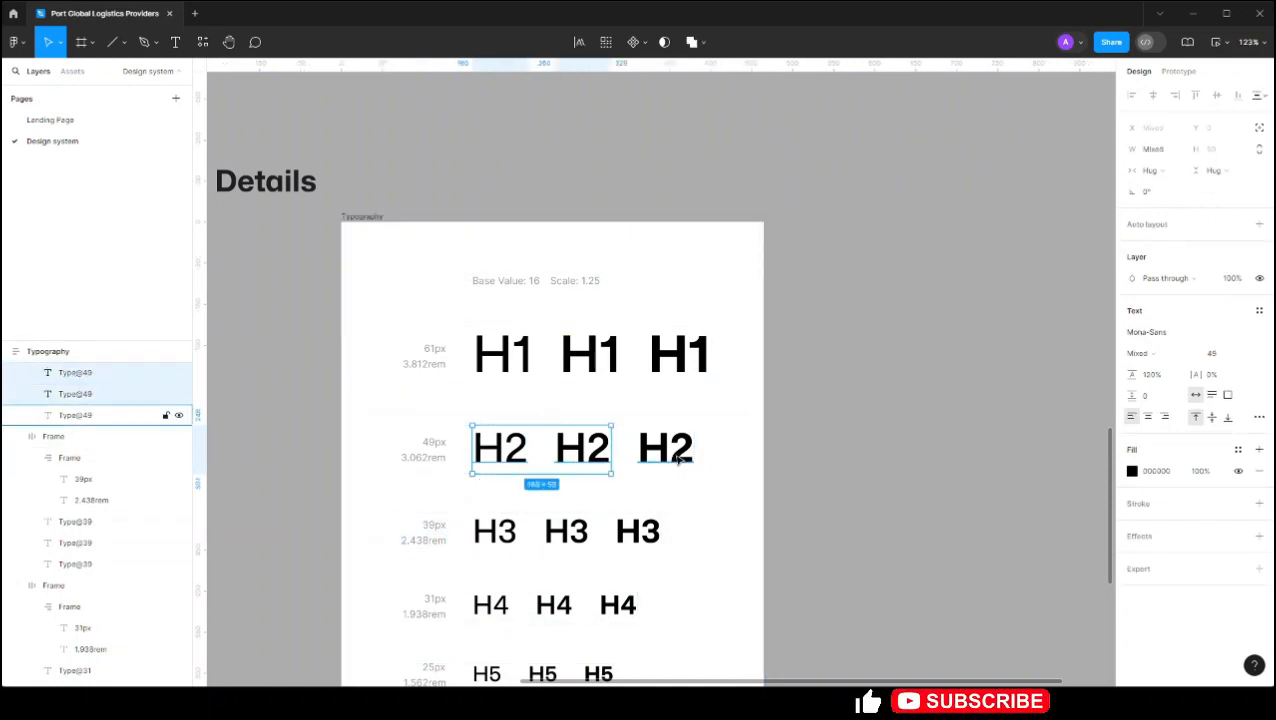
shift+click(678, 458)
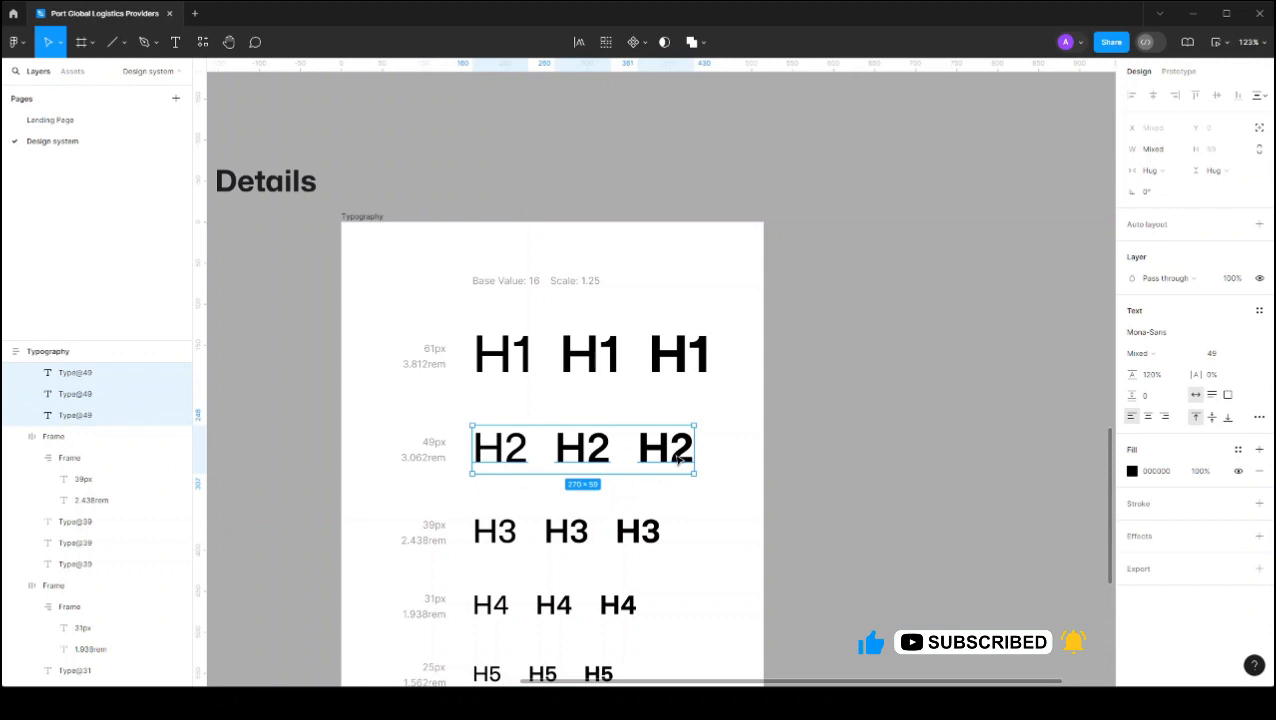
key(ctrl+r)
text(H2)
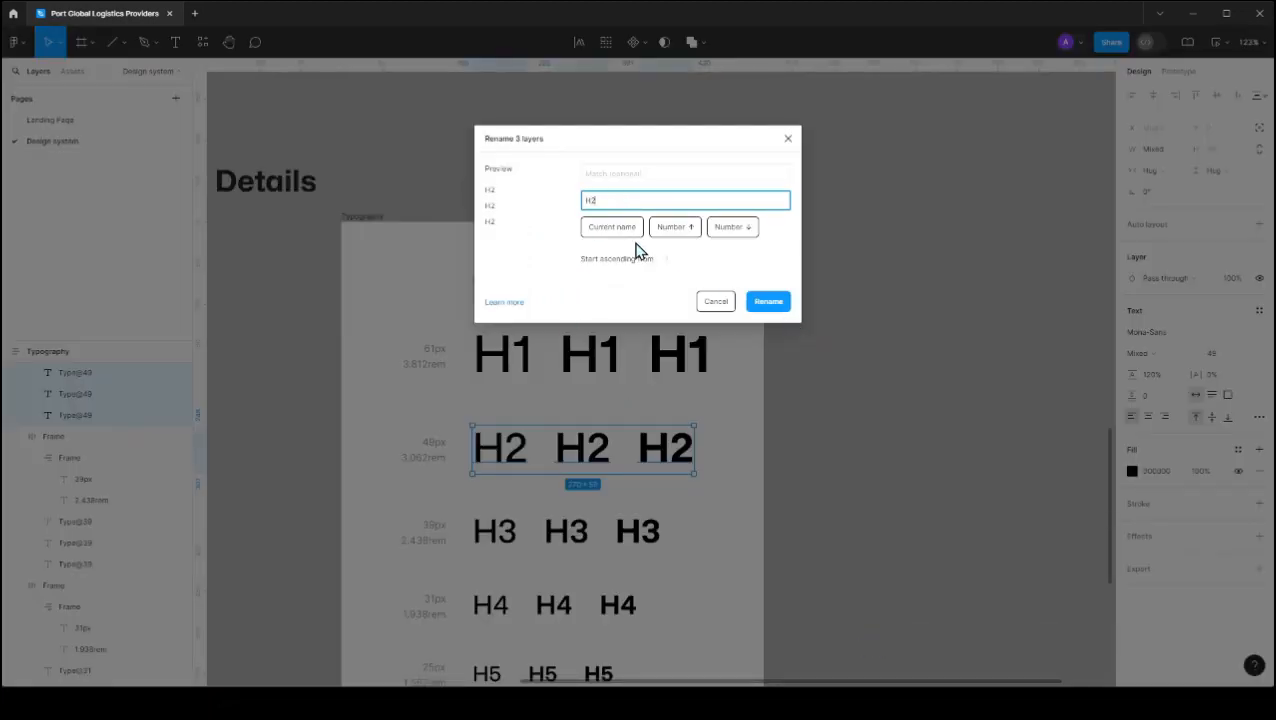
click(777, 304)
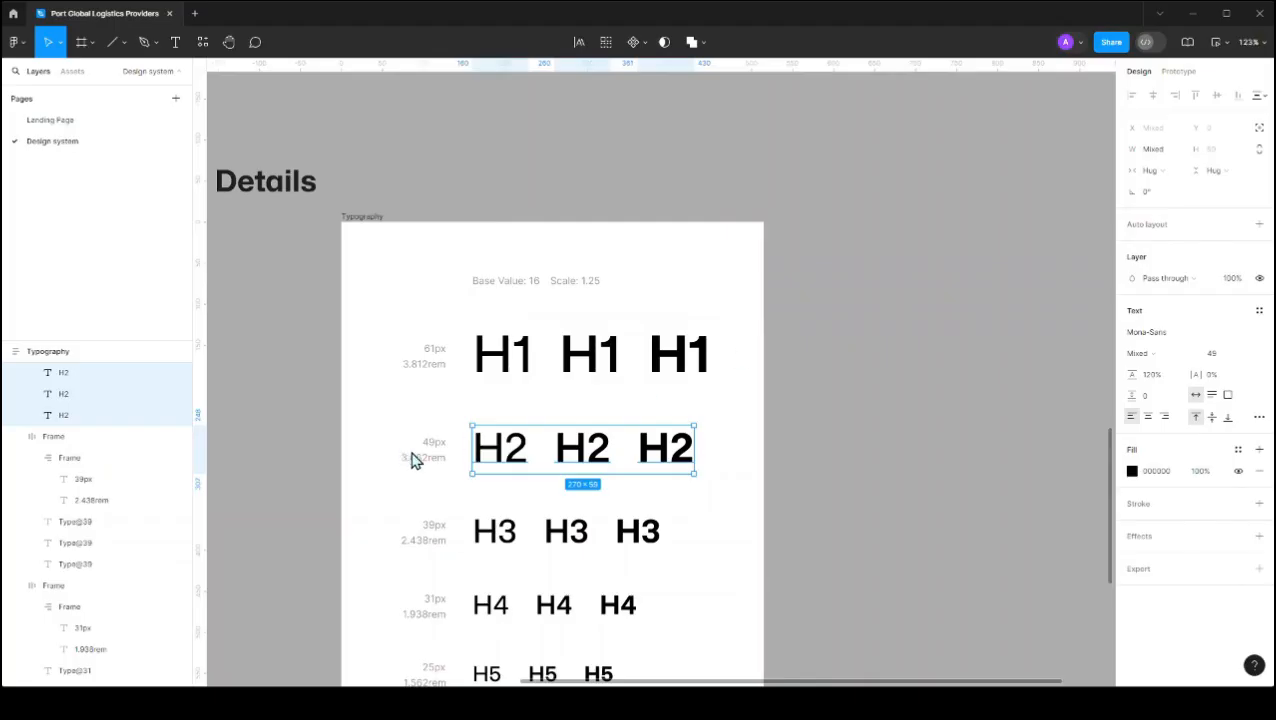
Step: Rename the layers of the three text samples in the 39px row to H3
scroll(550, 483, down, 2)
click(503, 456)
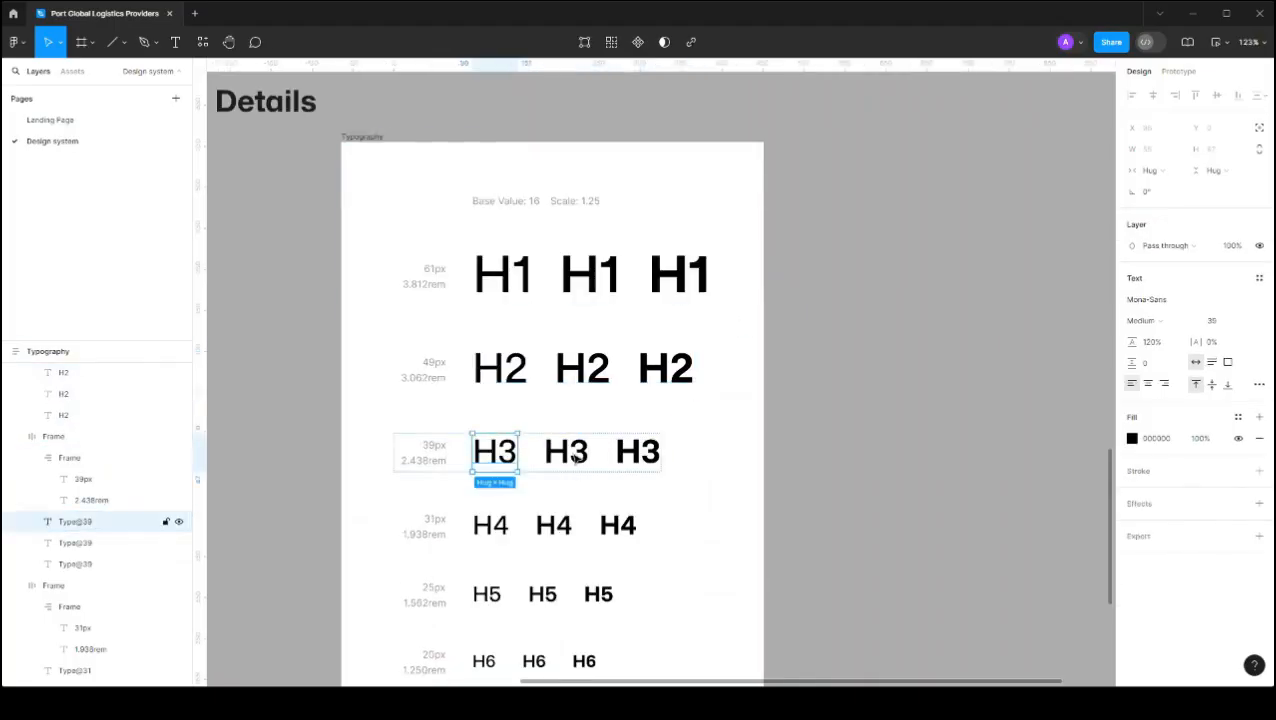
shift+click(566, 455)
shift+click(641, 459)
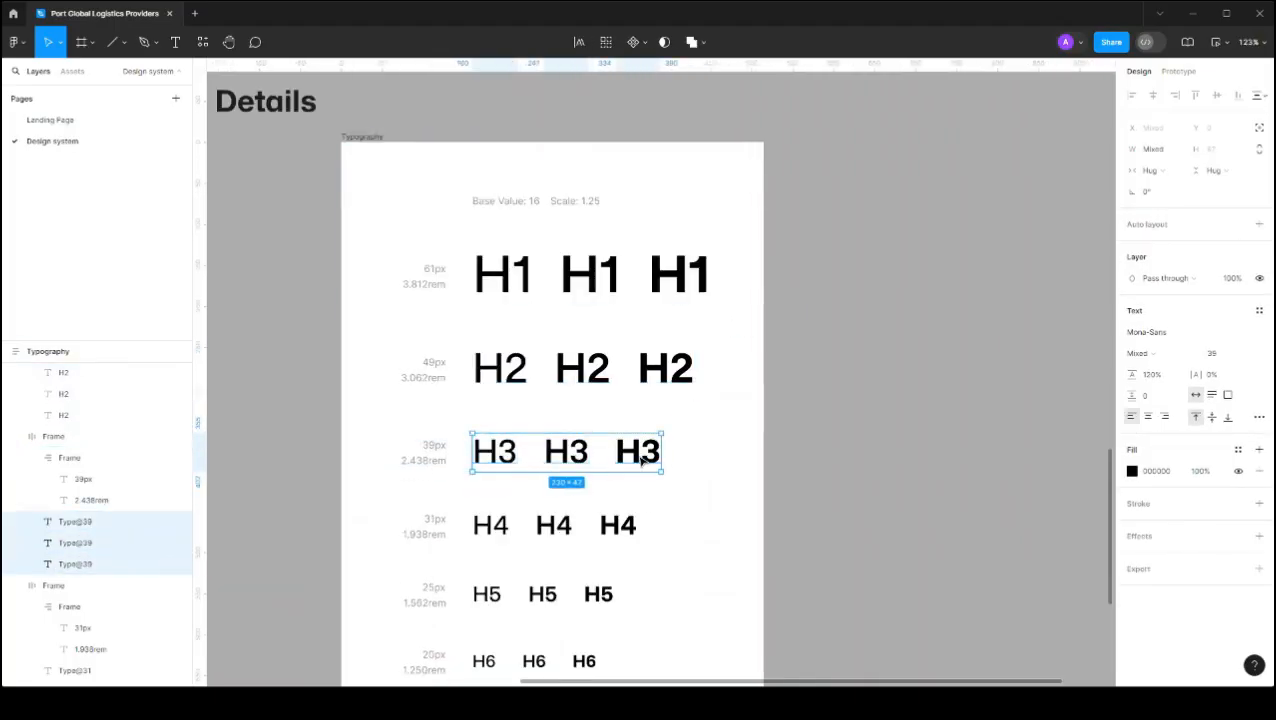
key(ctrl+r)
text(H3)
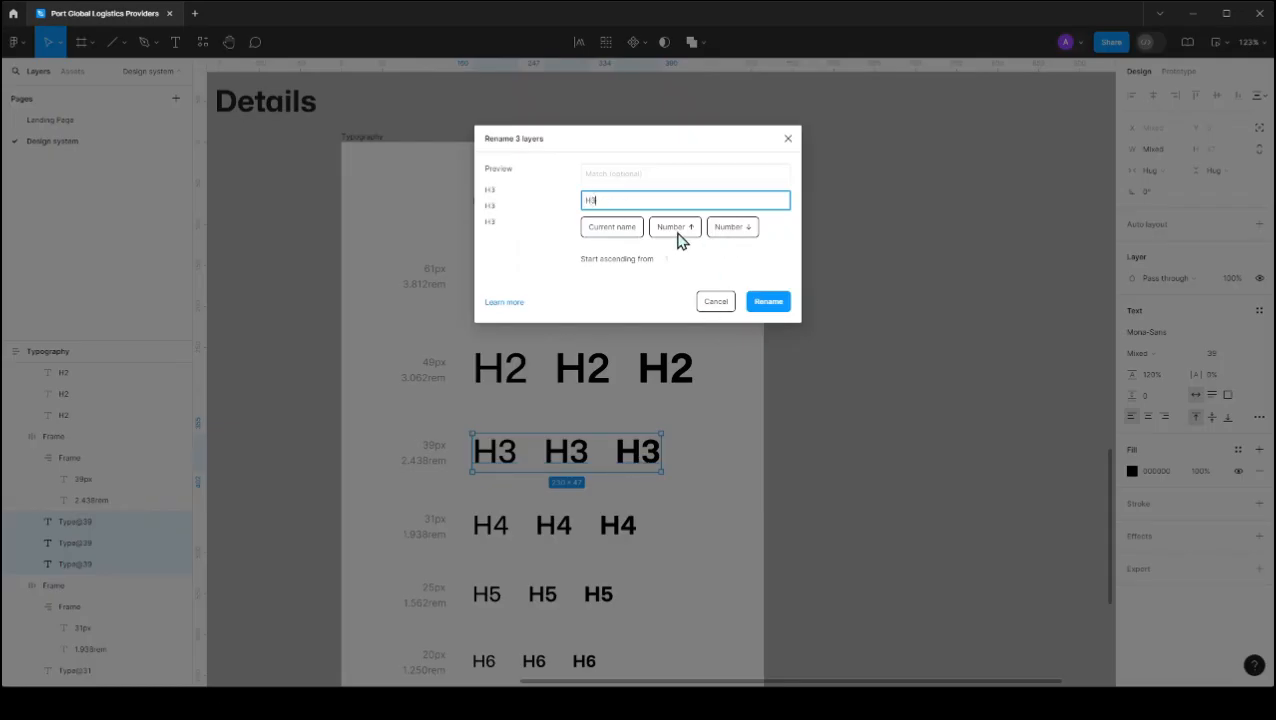
key(Return)
Step: Rename the layers of the three text samples in the 31px row to h4
scroll(677, 459, down, 3)
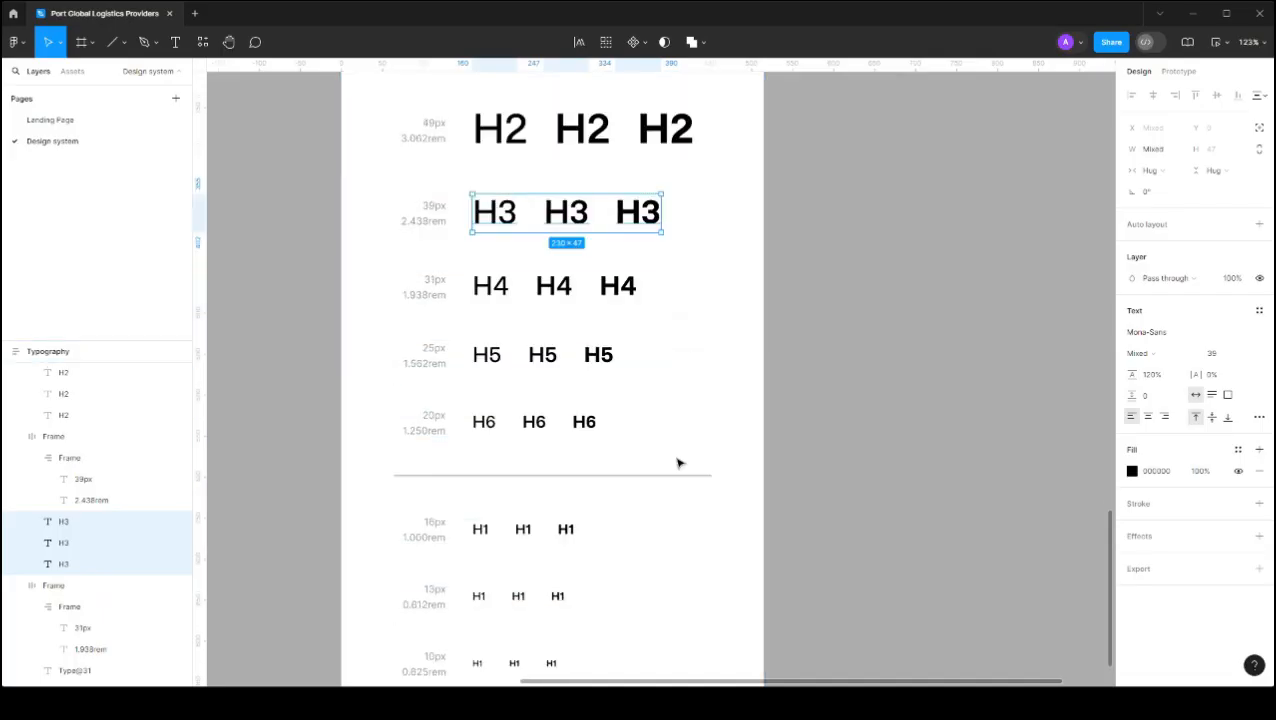
click(490, 286)
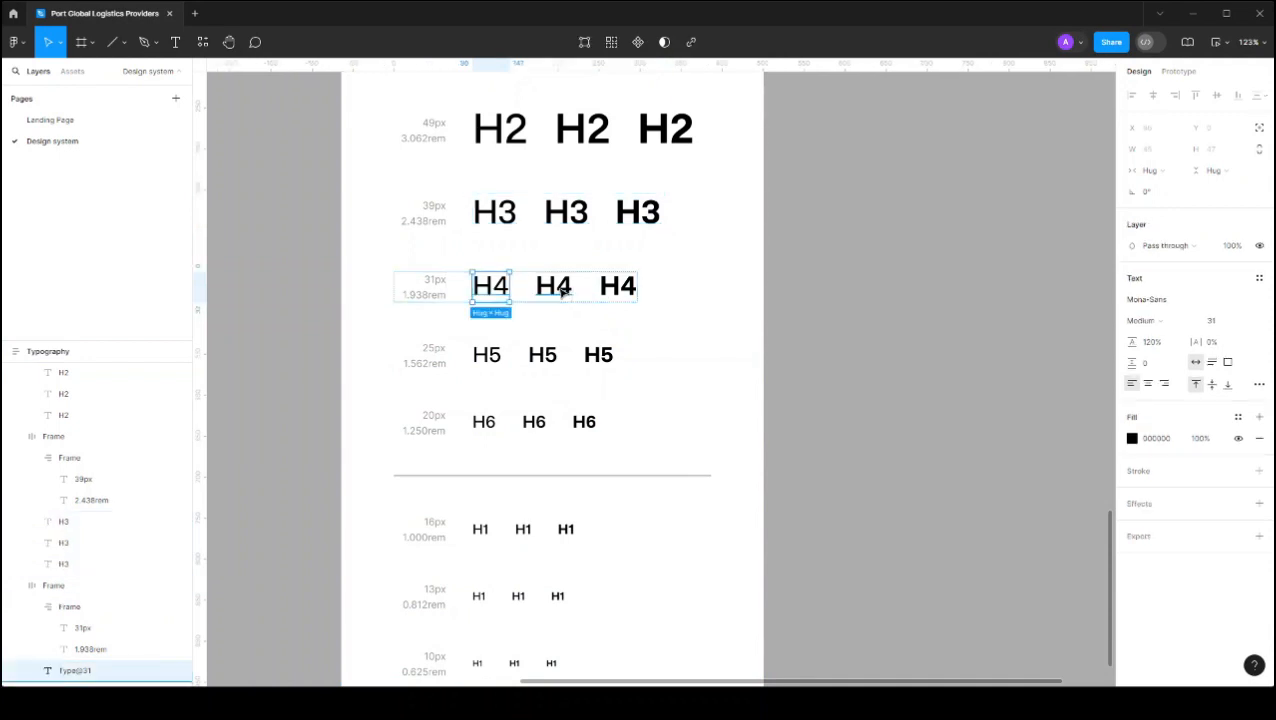
shift+click(558, 288)
shift+click(631, 294)
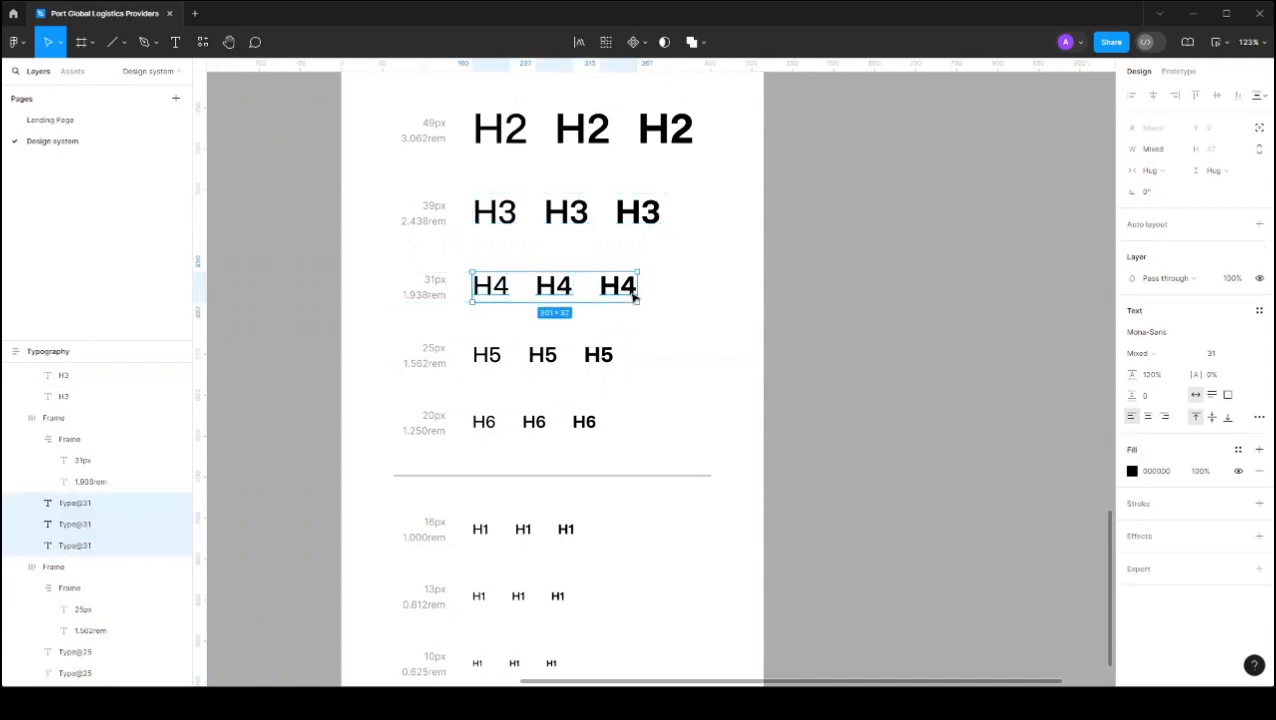
key(ctrl+r)
text(h4)
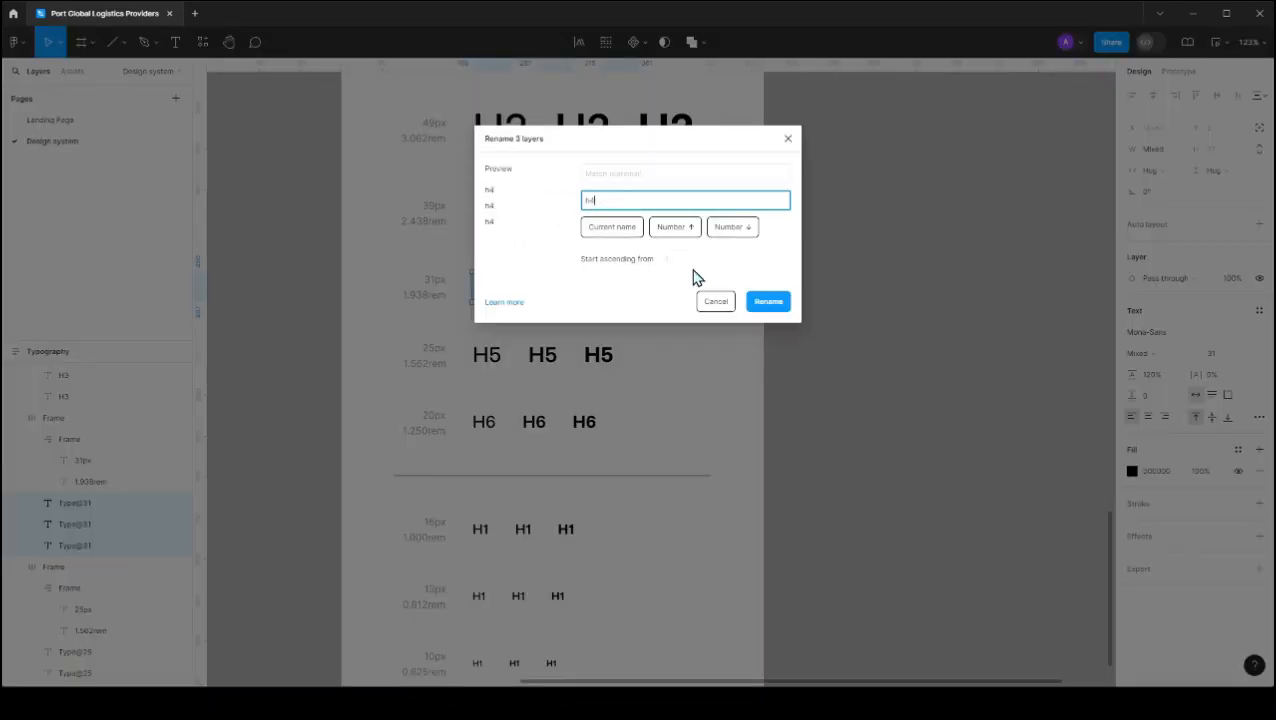
click(760, 303)
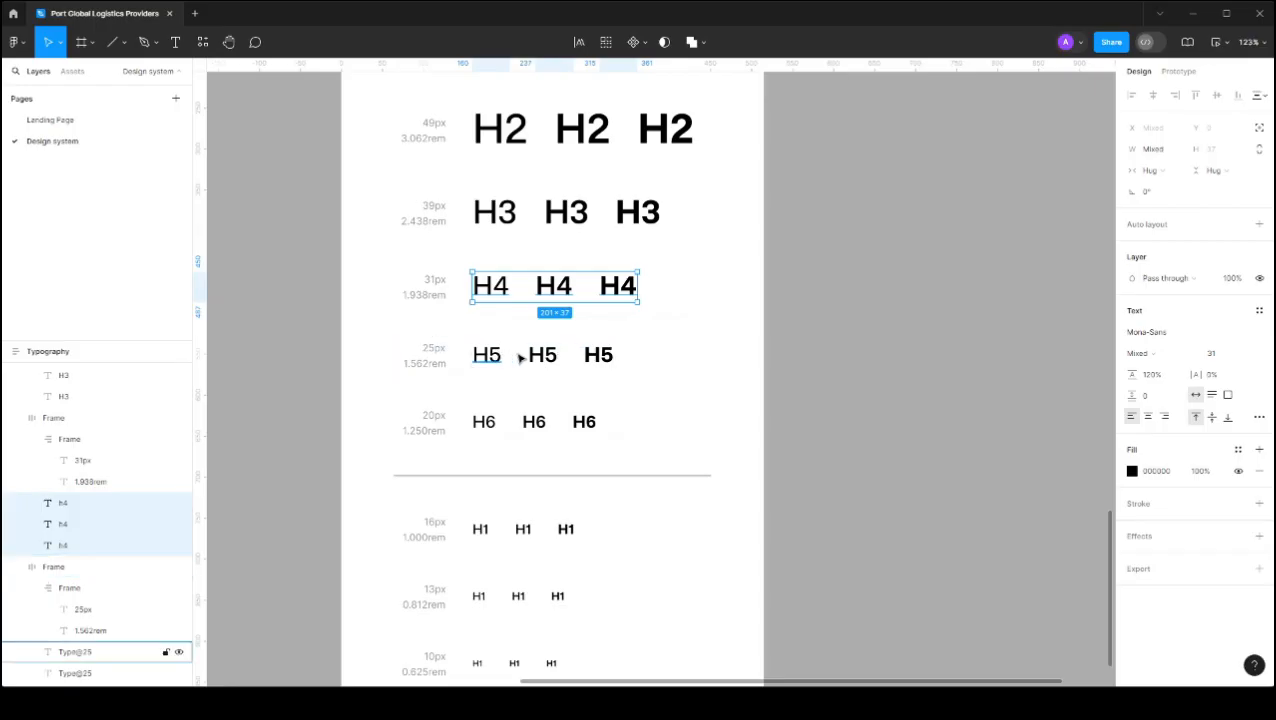
Step: Rename the layers of the three text samples in the 25px row to H5
click(497, 357)
click(543, 357)
shift+click(588, 357)
shift+click(483, 356)
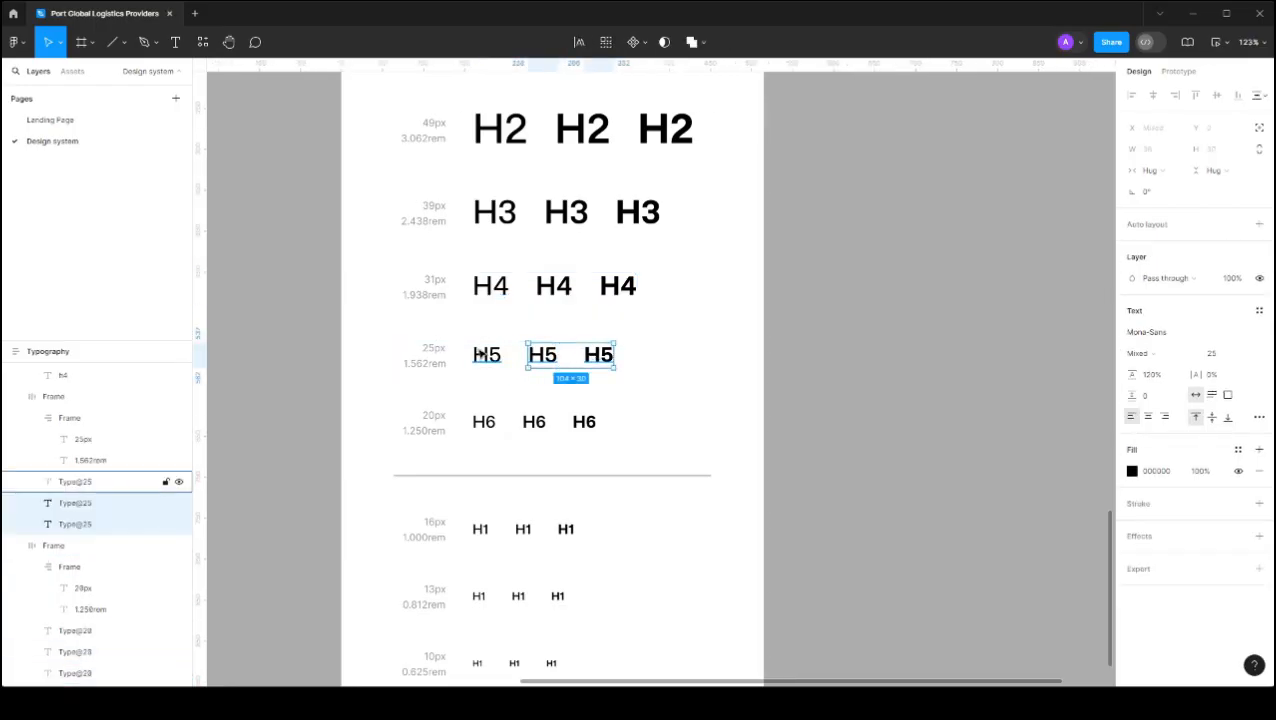
key(ctrl+r)
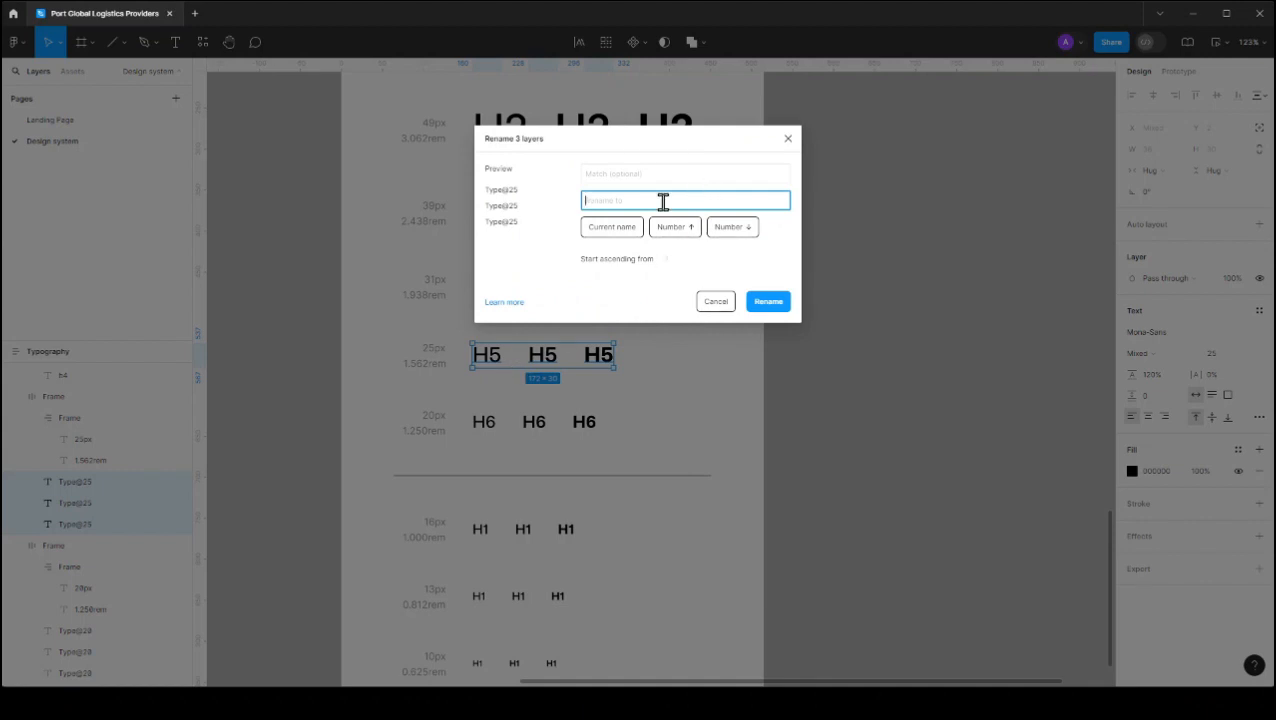
text(H5)
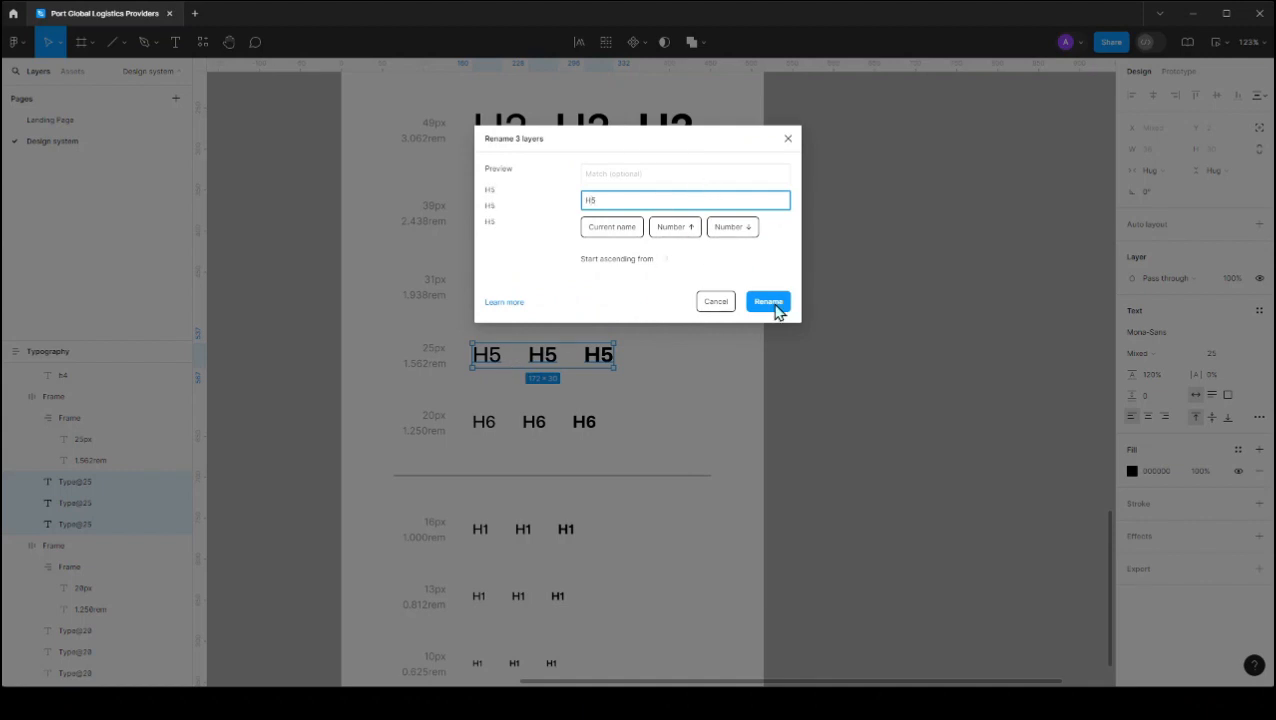
key(Return)
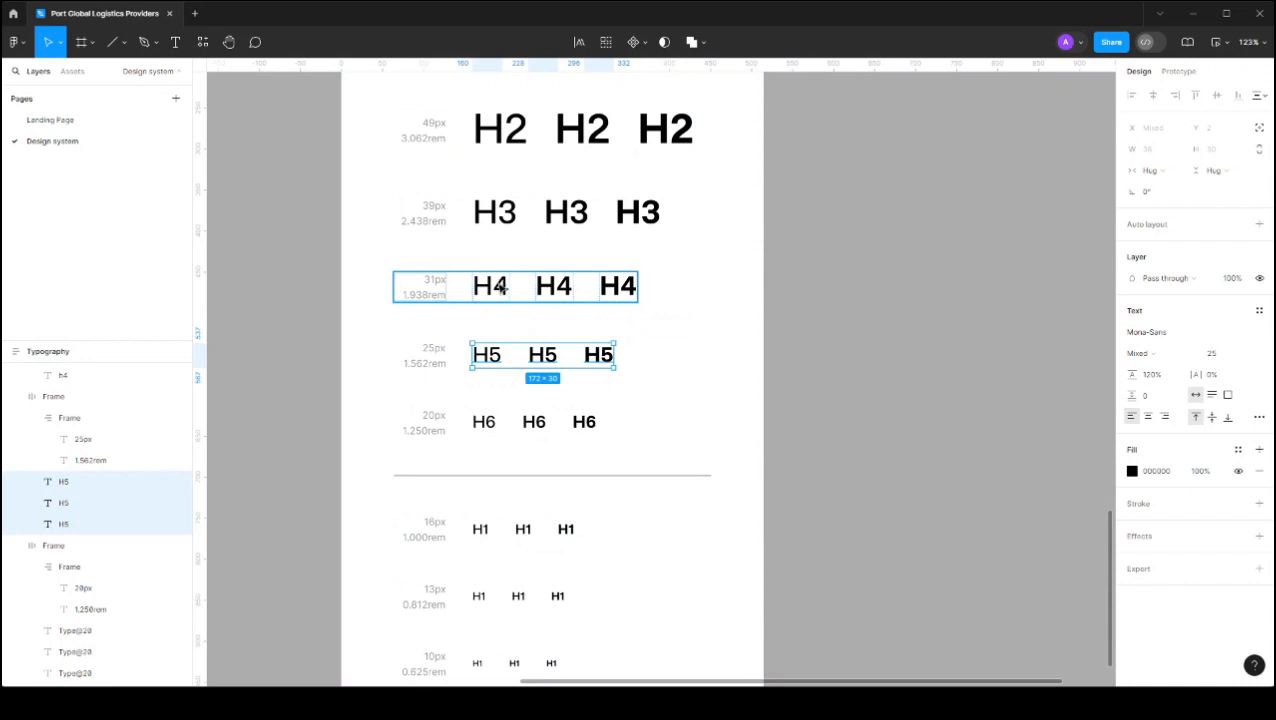
Step: Rename the layers of the three text samples in the 20px row to H6
click(490, 423)
shift+click(534, 422)
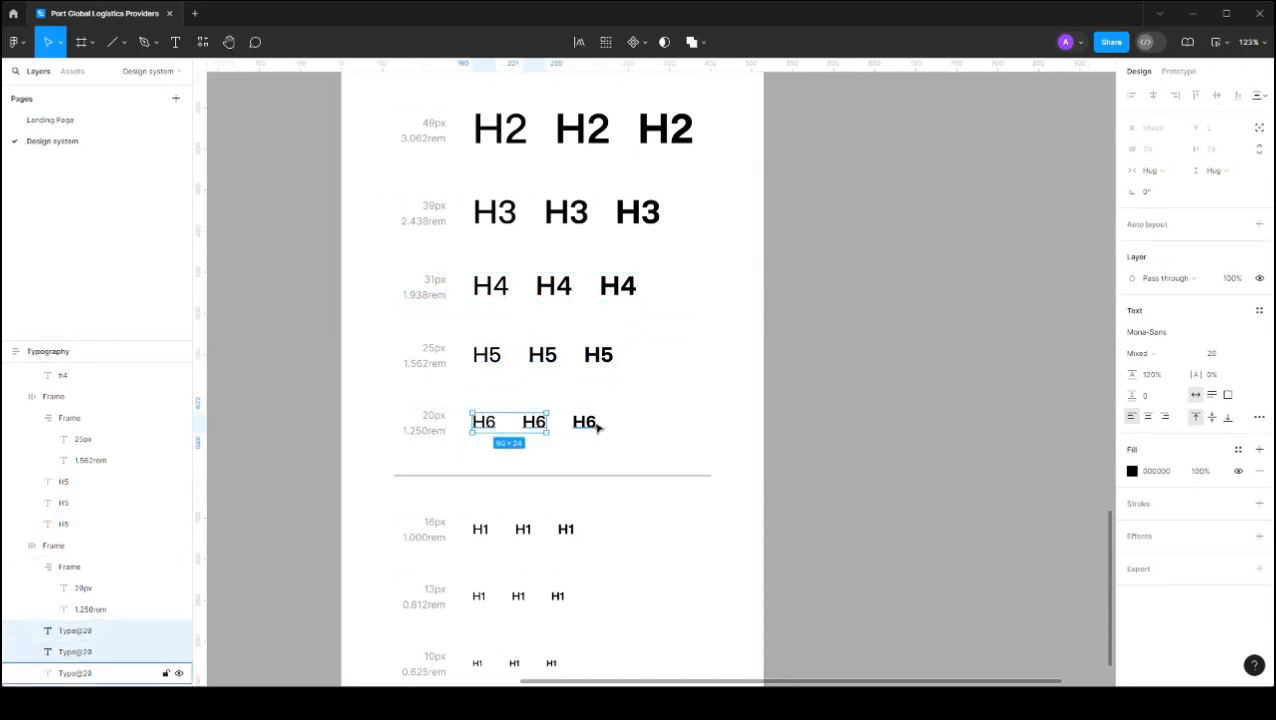
shift+click(585, 424)
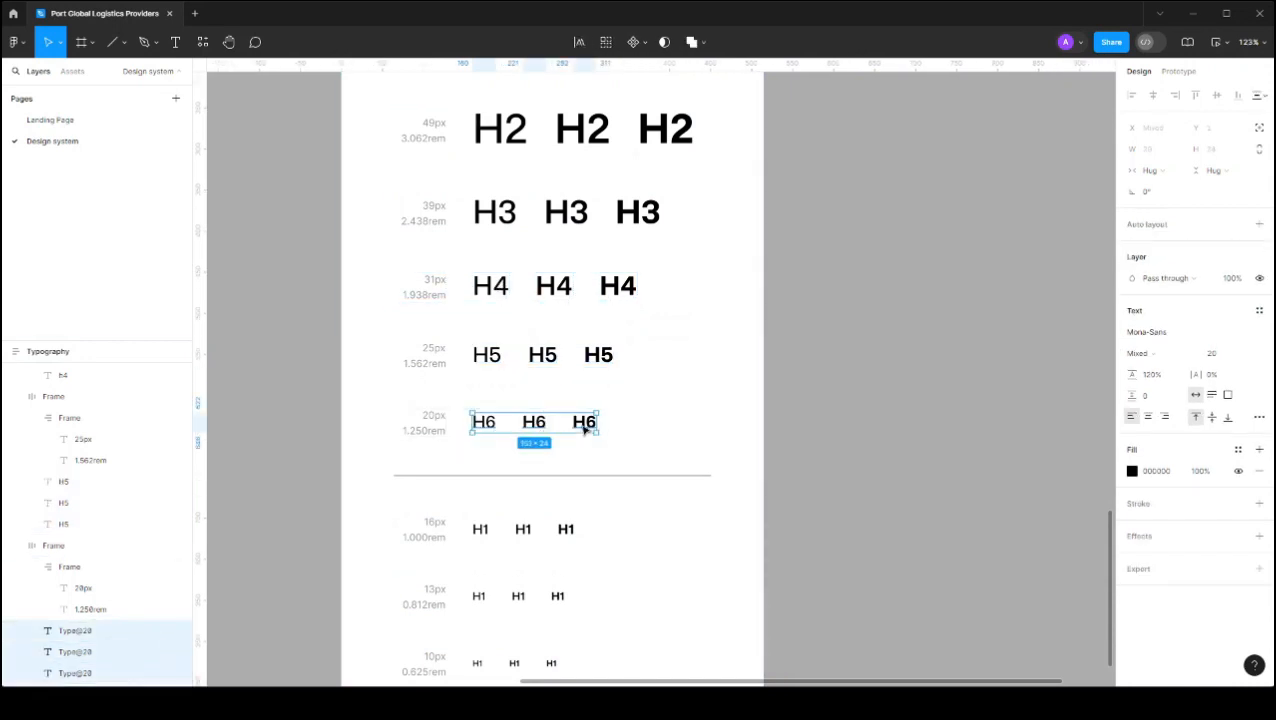
key(ctrl+r)
text(H6)
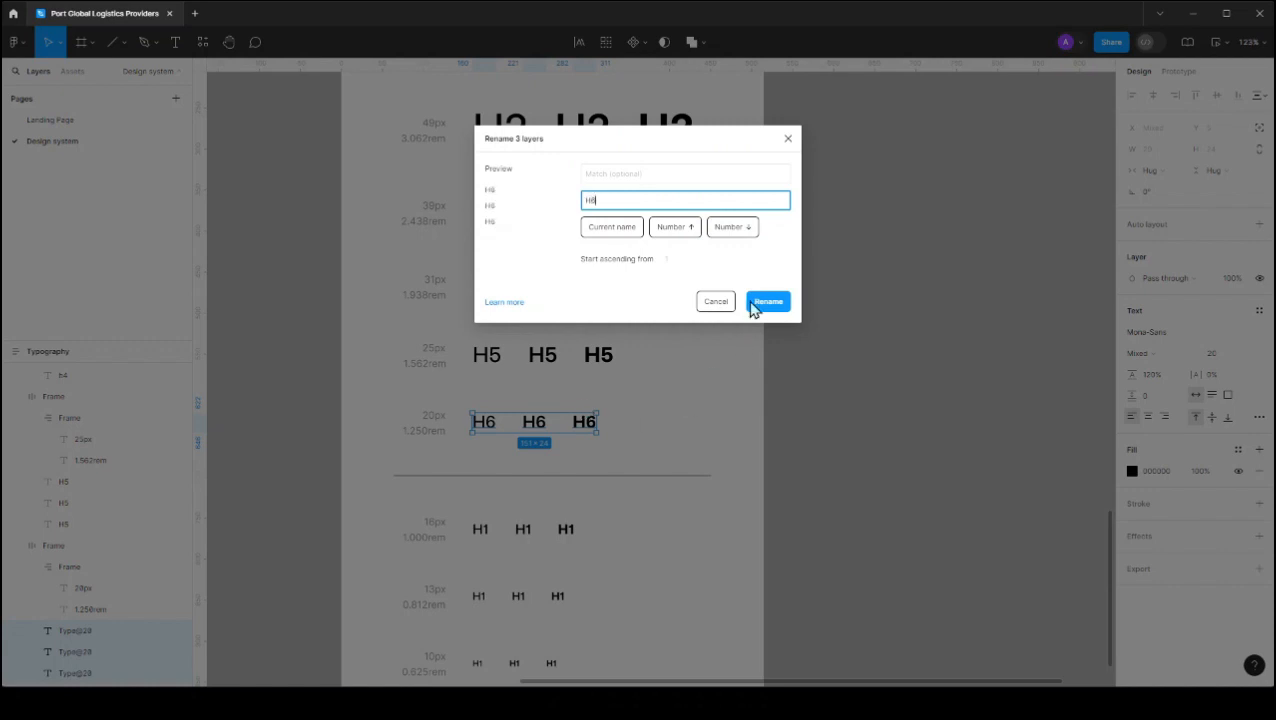
click(770, 312)
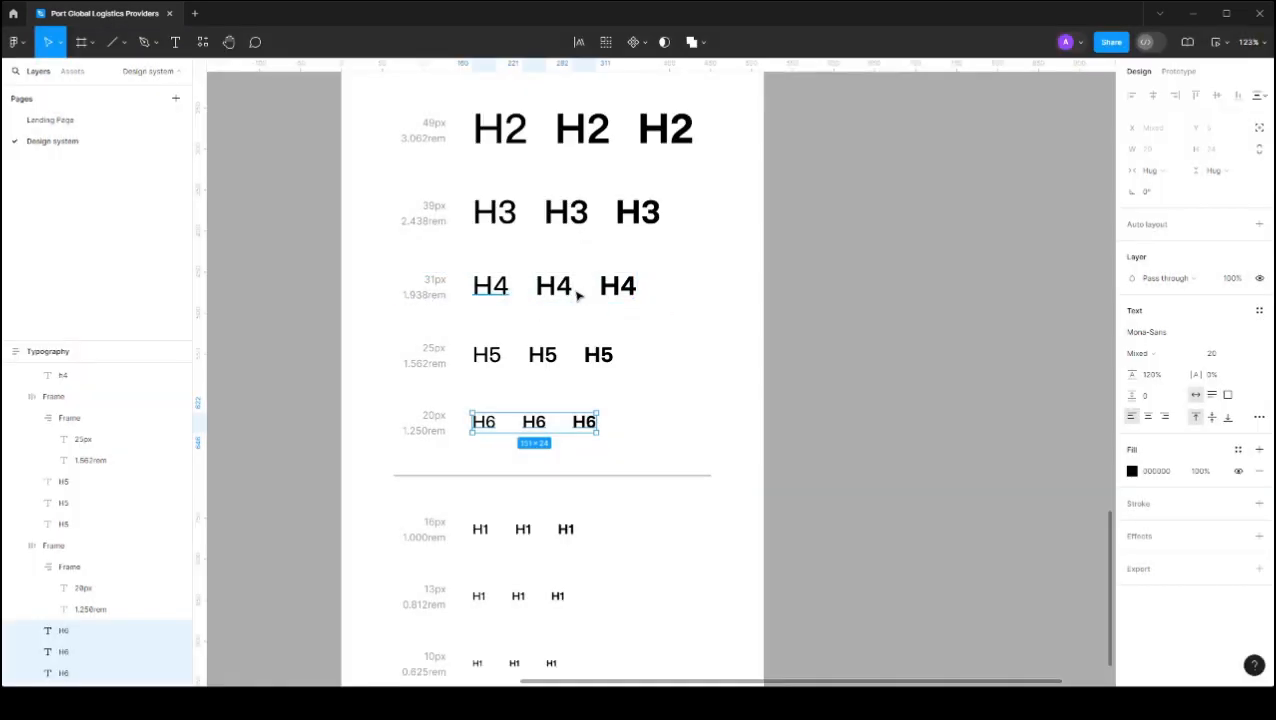
Step: Rename the three 31px sample layers to H4 with a capital letter
click(568, 293)
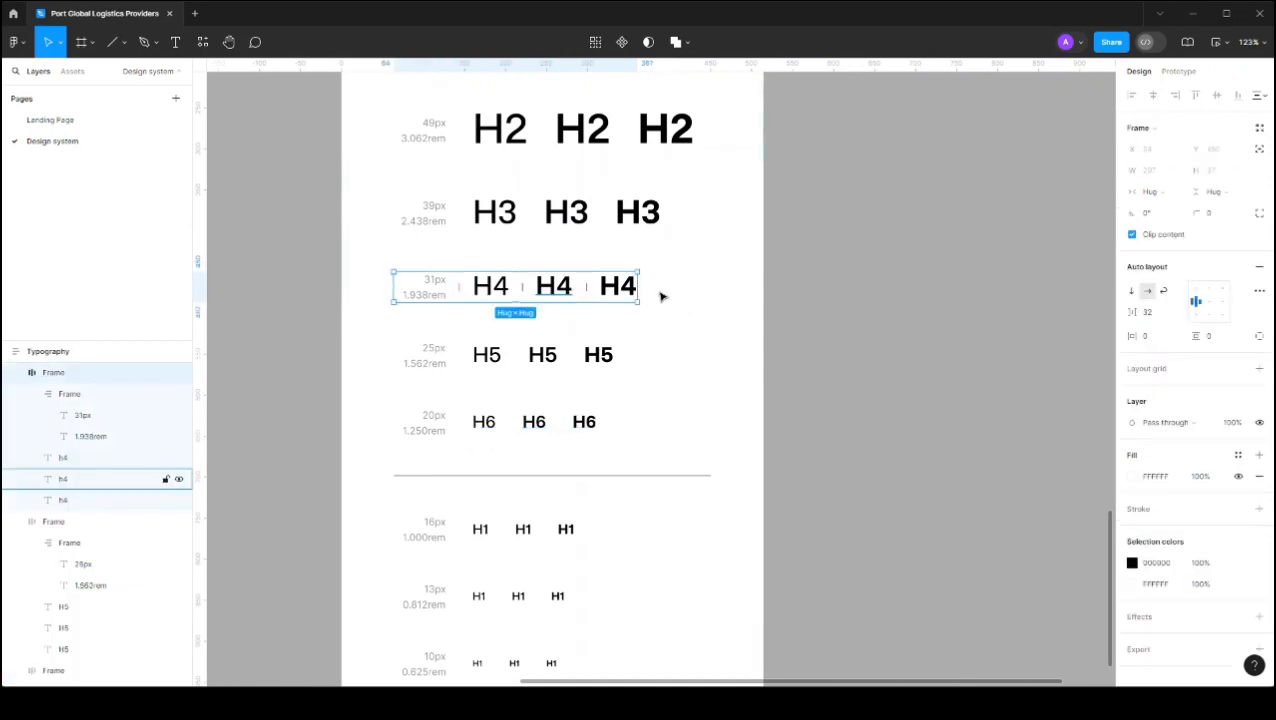
double_click(560, 291)
shift+click(617, 294)
shift+click(506, 289)
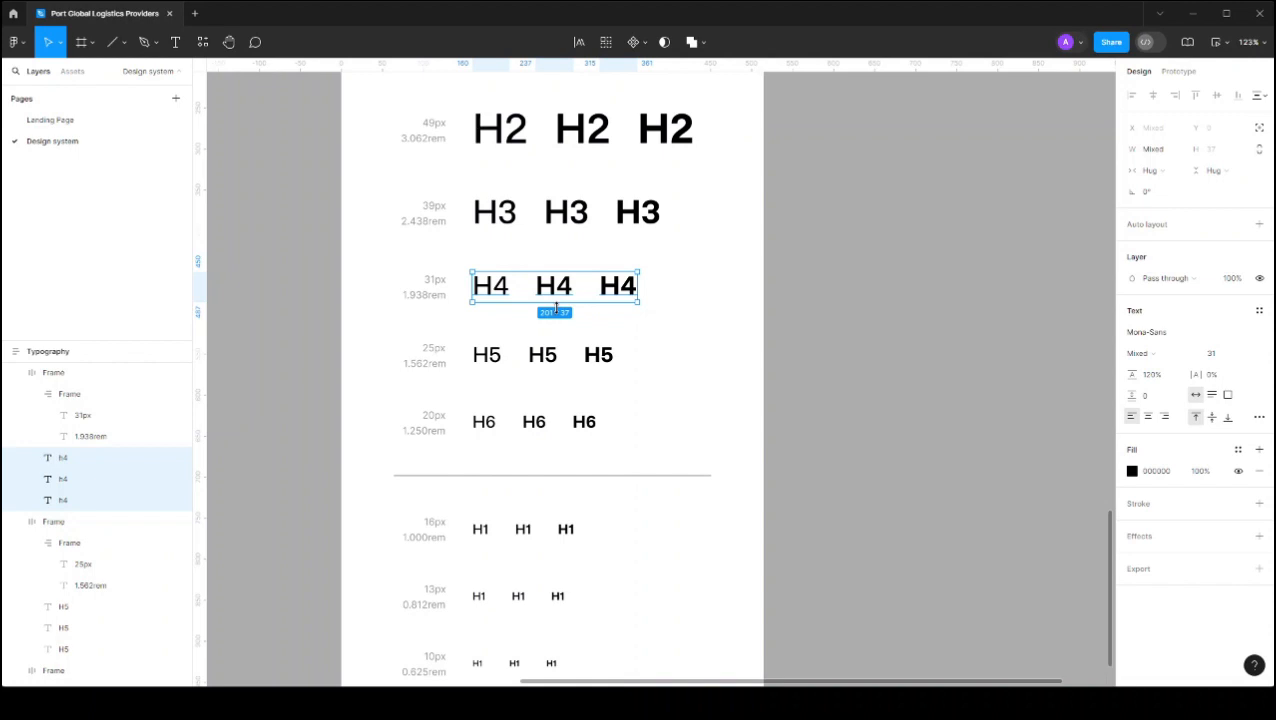
key(ctrl+r)
text(H)
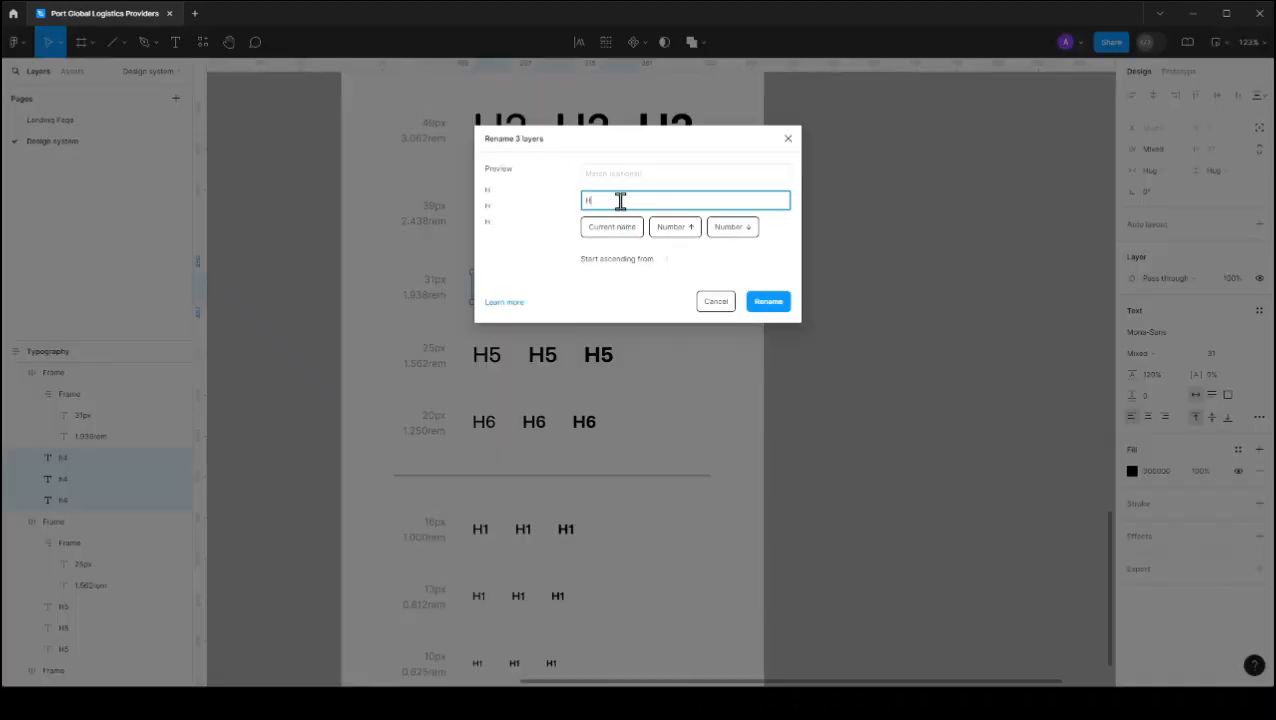
text(4)
click(766, 304)
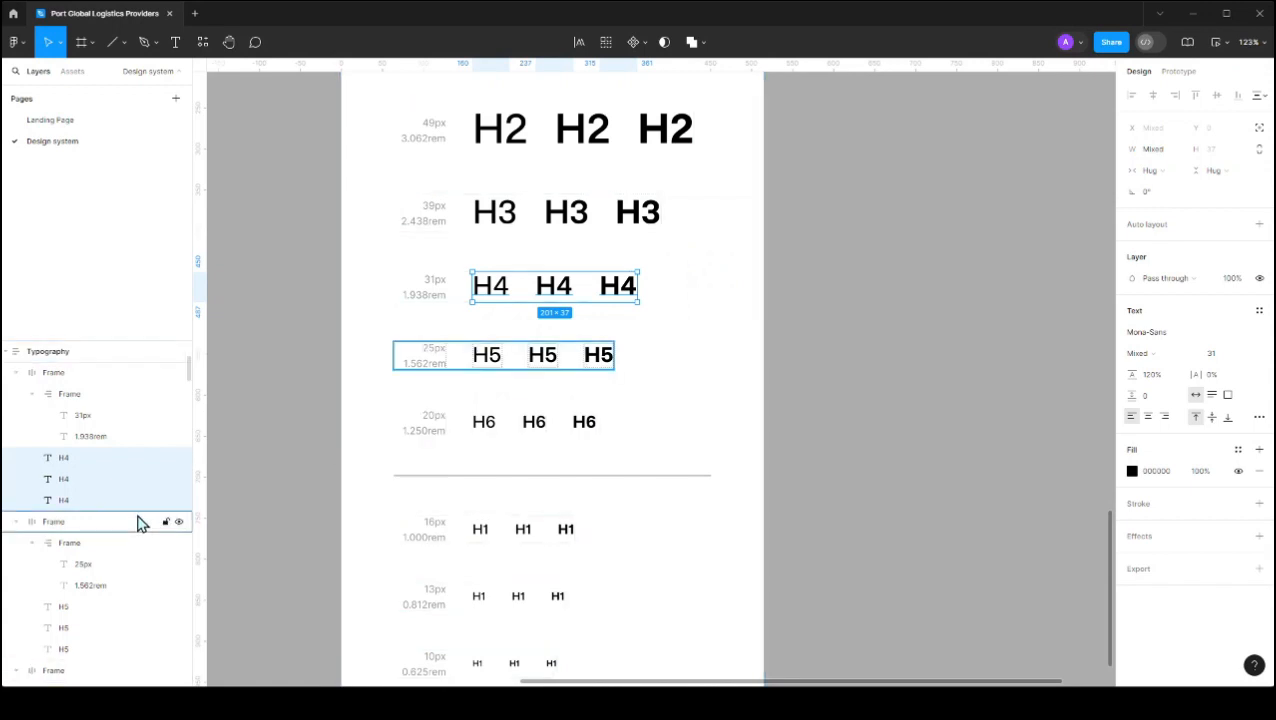
Step: Rename the layer of the Medium H2 sample in the 49px row to H2/MEDIUM
scroll(140, 521, down, 5)
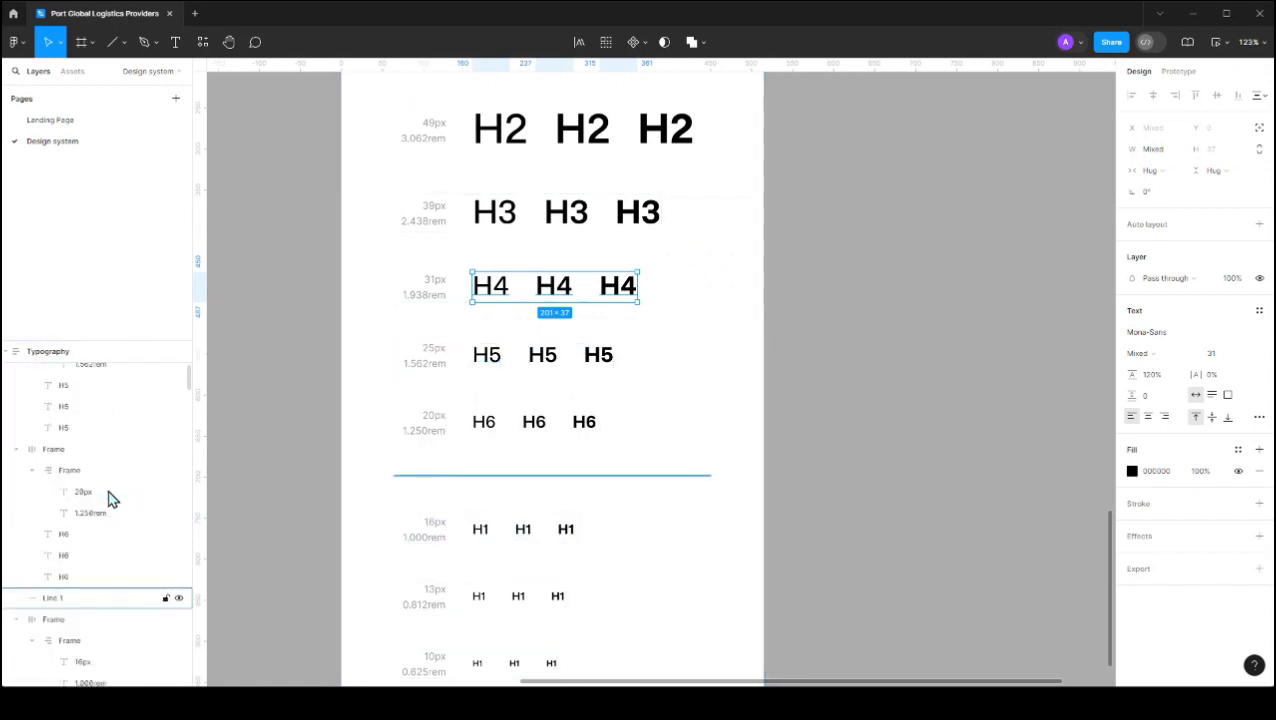
scroll(112, 500, up, 5)
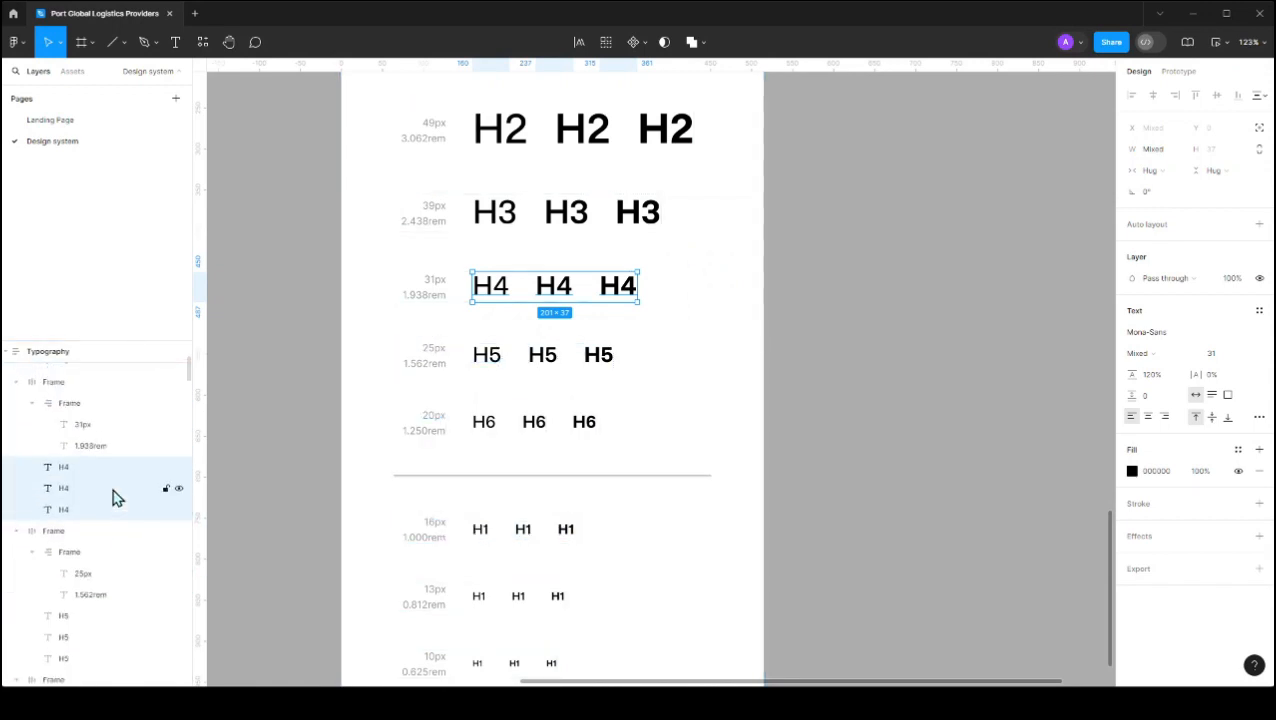
scroll(115, 497, up, 2)
scroll(112, 500, up, 3)
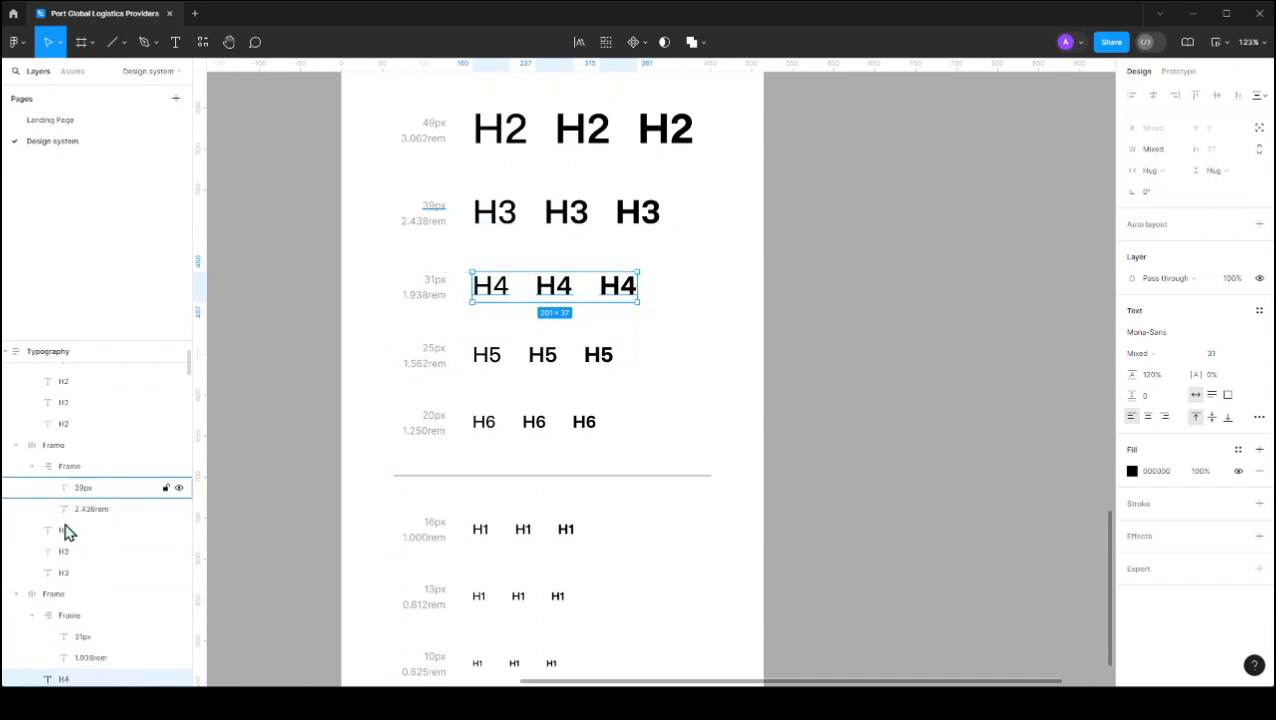
scroll(72, 540, up, 2)
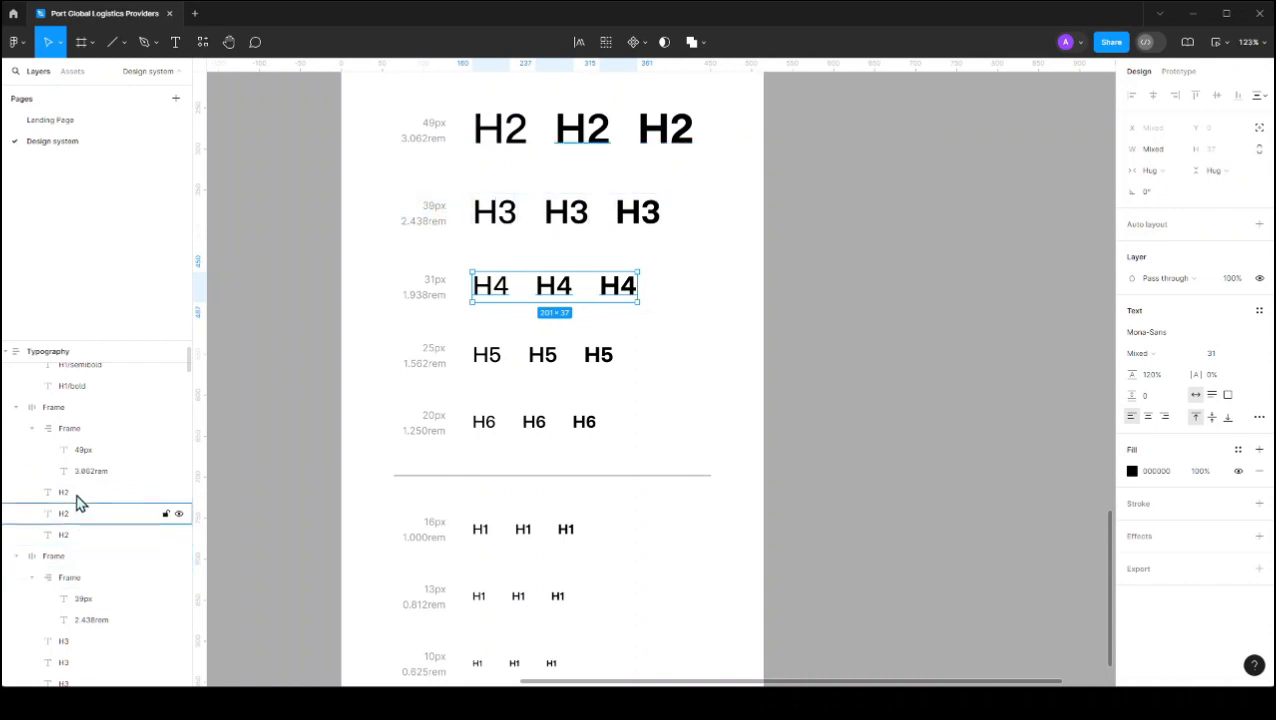
scroll(85, 500, up, 3)
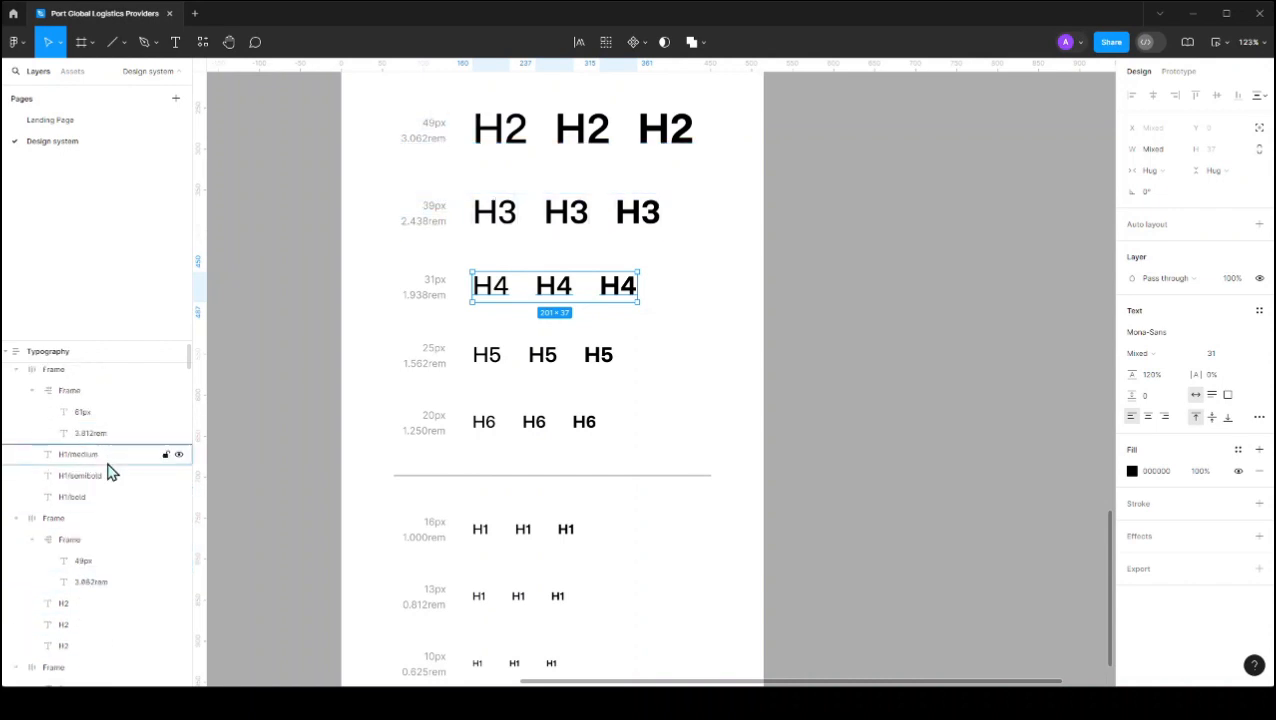
scroll(77, 565, down, 3)
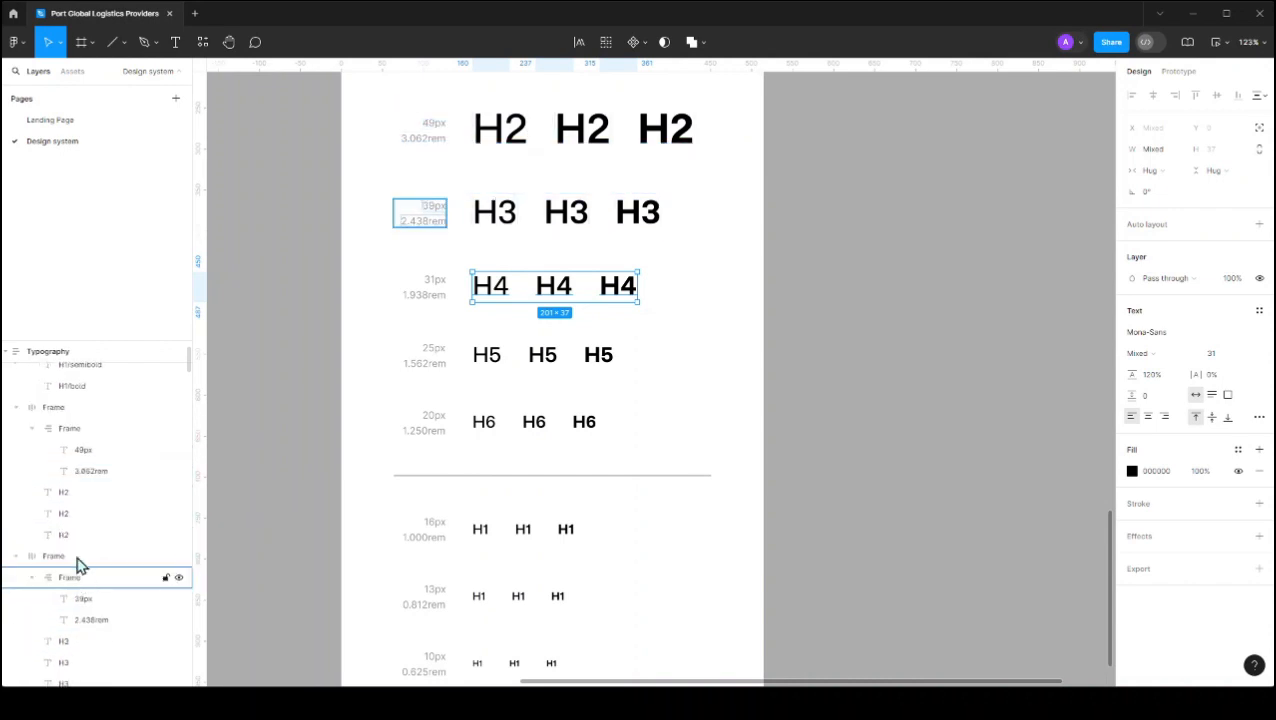
click(76, 496)
double_click(78, 500)
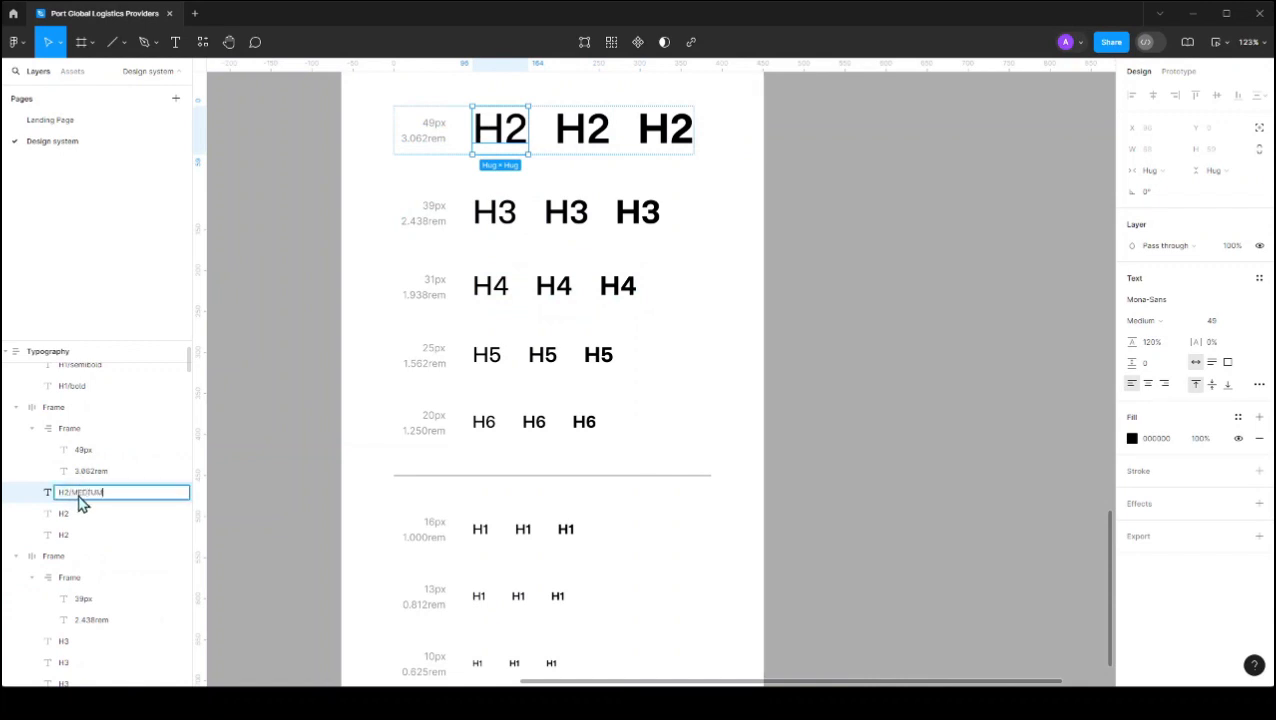
text(H2/MEDIUM)
key(Return)
Step: Rename the layer of the SemiBold H2 sample in the 49px row to H2/semibold
click(78, 514)
double_click(79, 516)
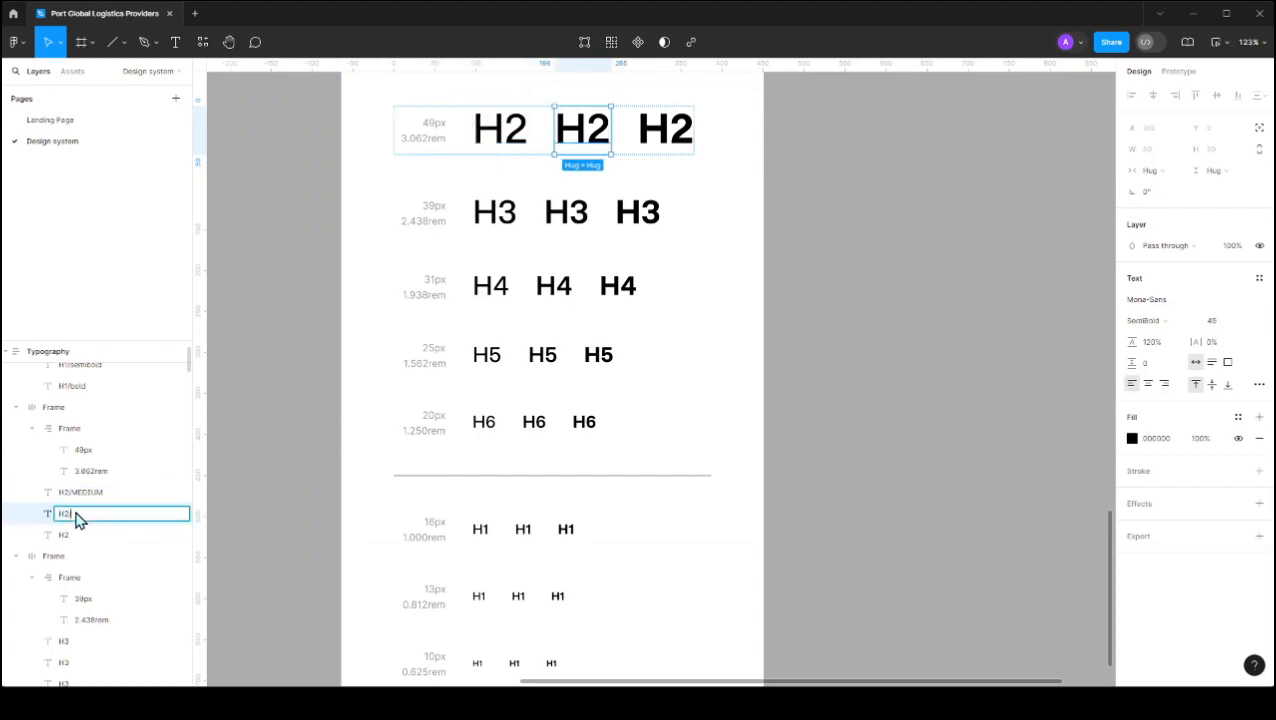
text(/semibold)
drag(108, 527, 72, 530)
key(Return)
Step: Rename the layer of the SemiBold H3 sample in the 39px row to H3/semibold
scroll(117, 498, down, 2)
click(100, 562)
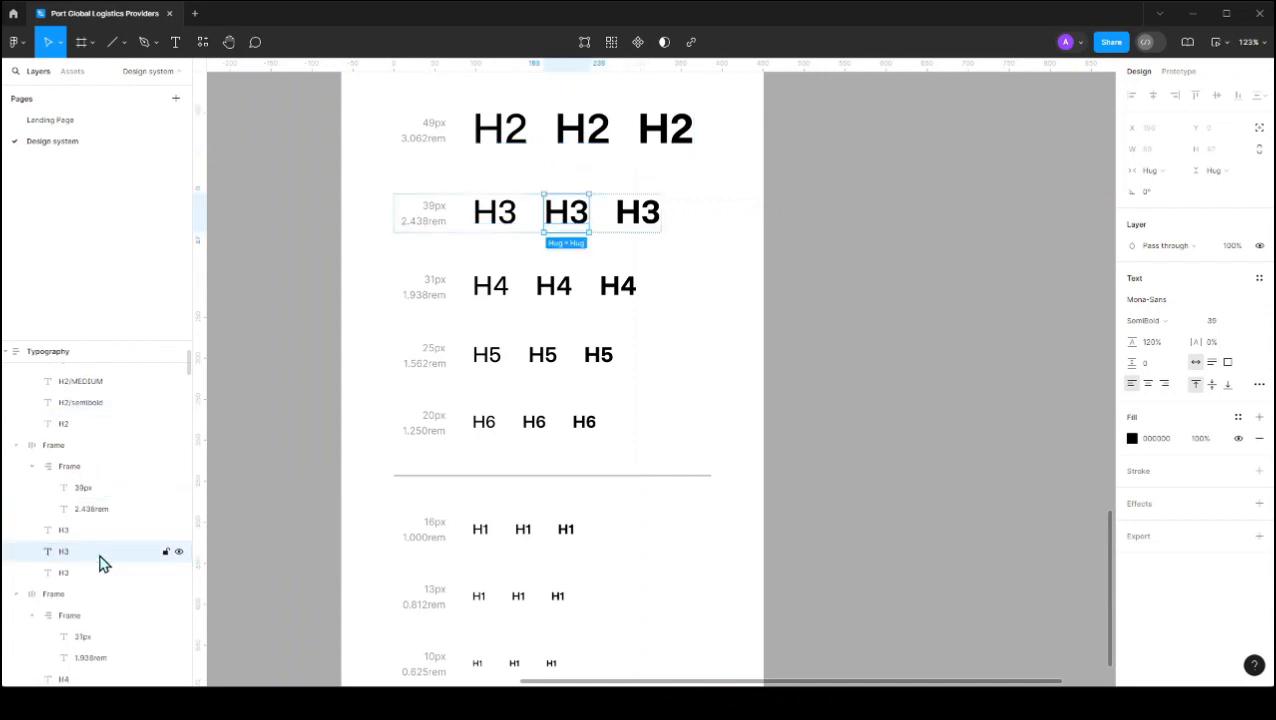
double_click(100, 562)
text(/)
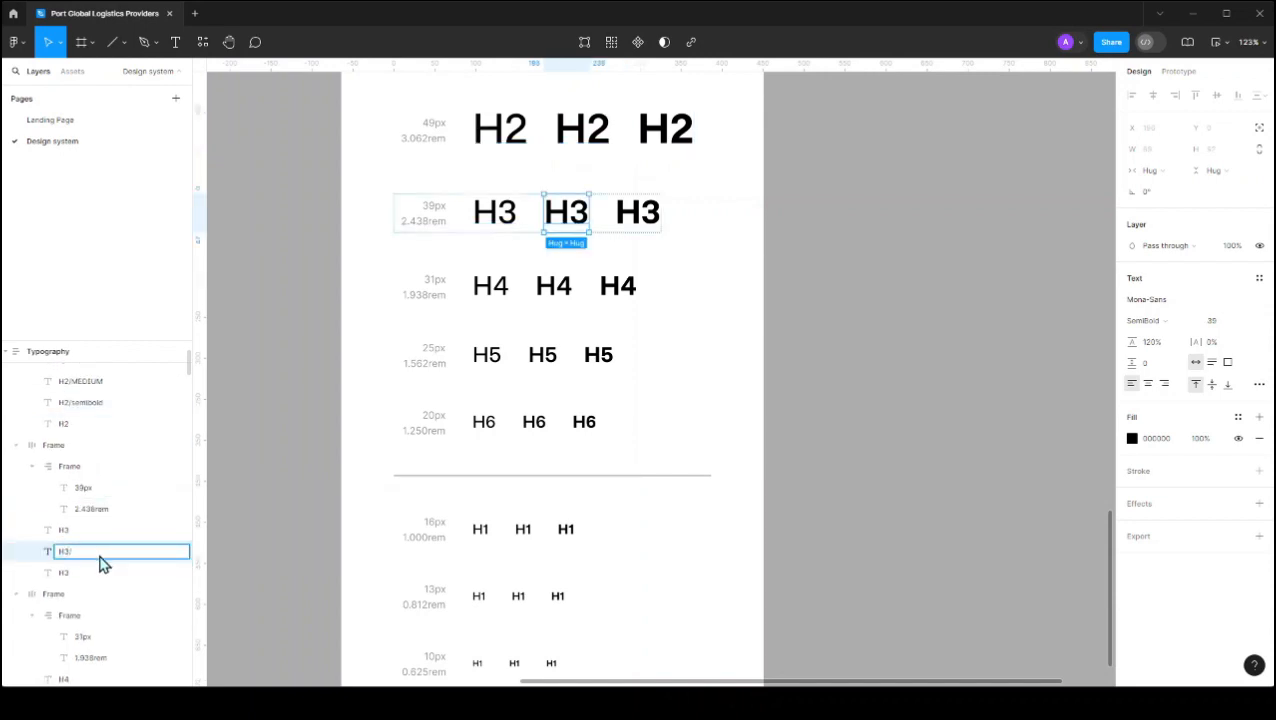
text(semibold)
key(Return)
Step: Rename the layer of the SemiBold H4 sample in the 31px row to H4/semibold
scroll(104, 580, down, 2)
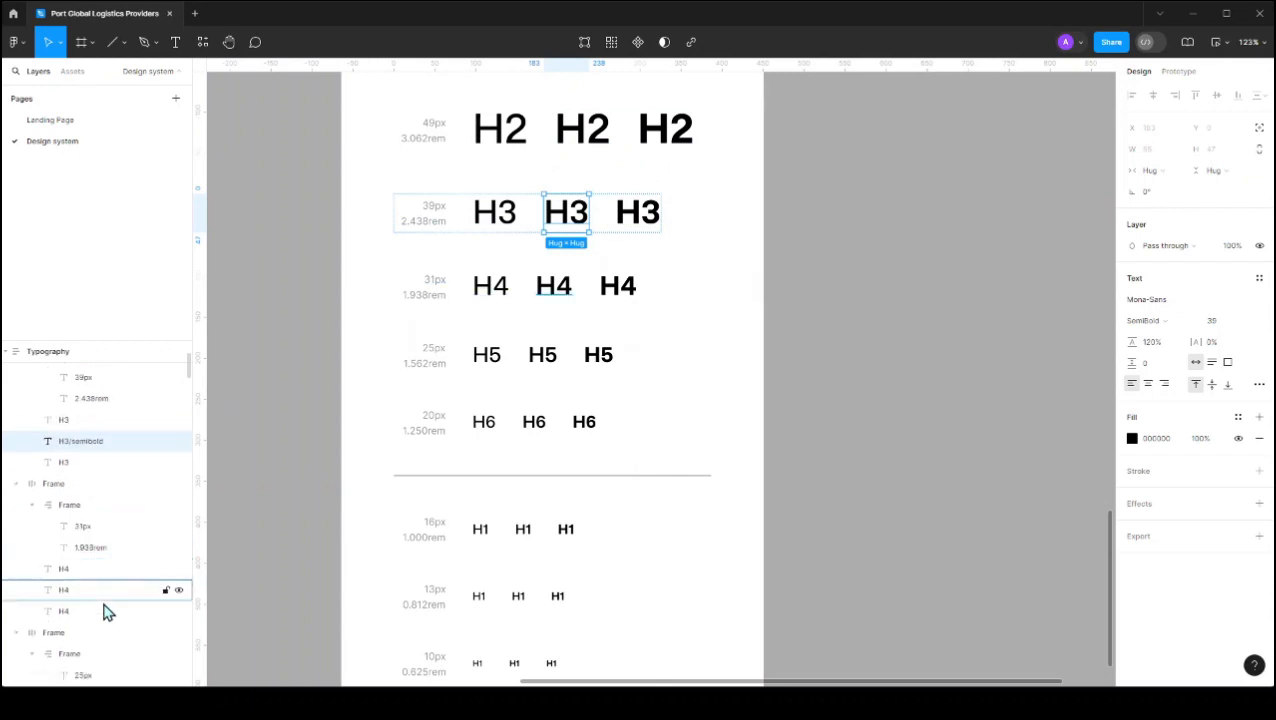
click(100, 592)
double_click(100, 592)
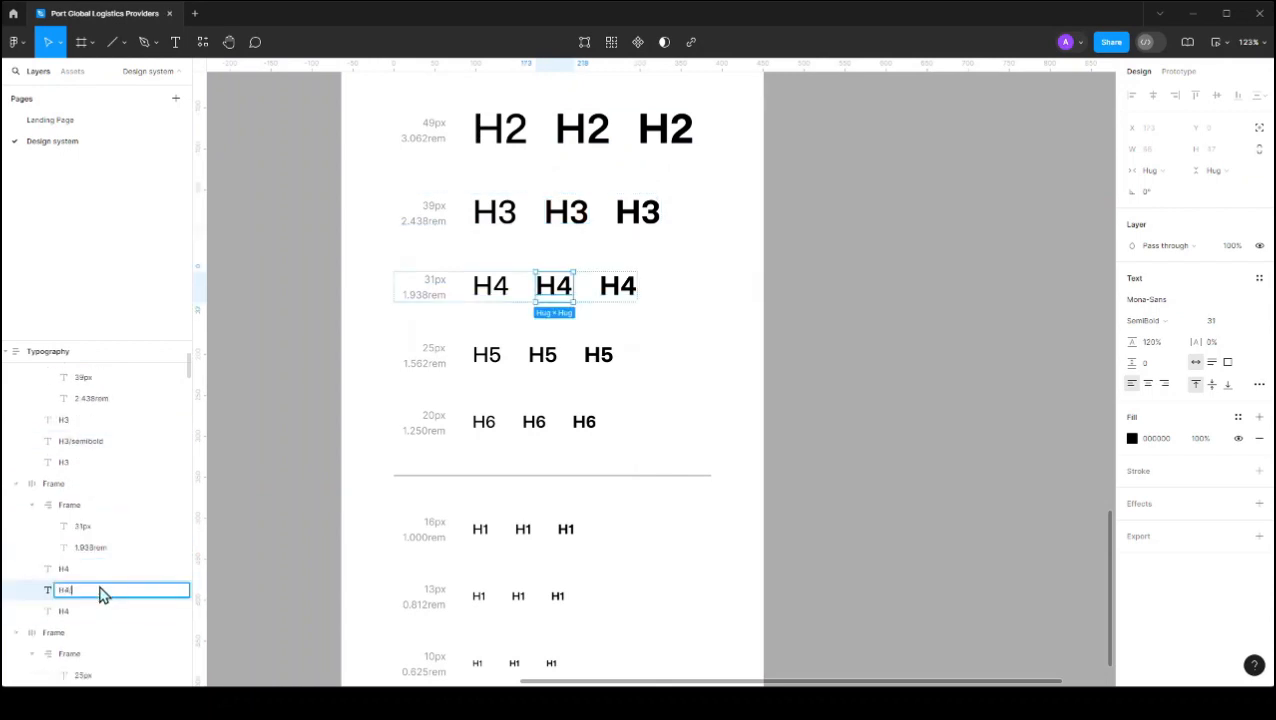
key(Return)
Step: Rename the layer of the SemiBold H5 sample in the 25px row to H5/semibold
scroll(100, 600, down, 2)
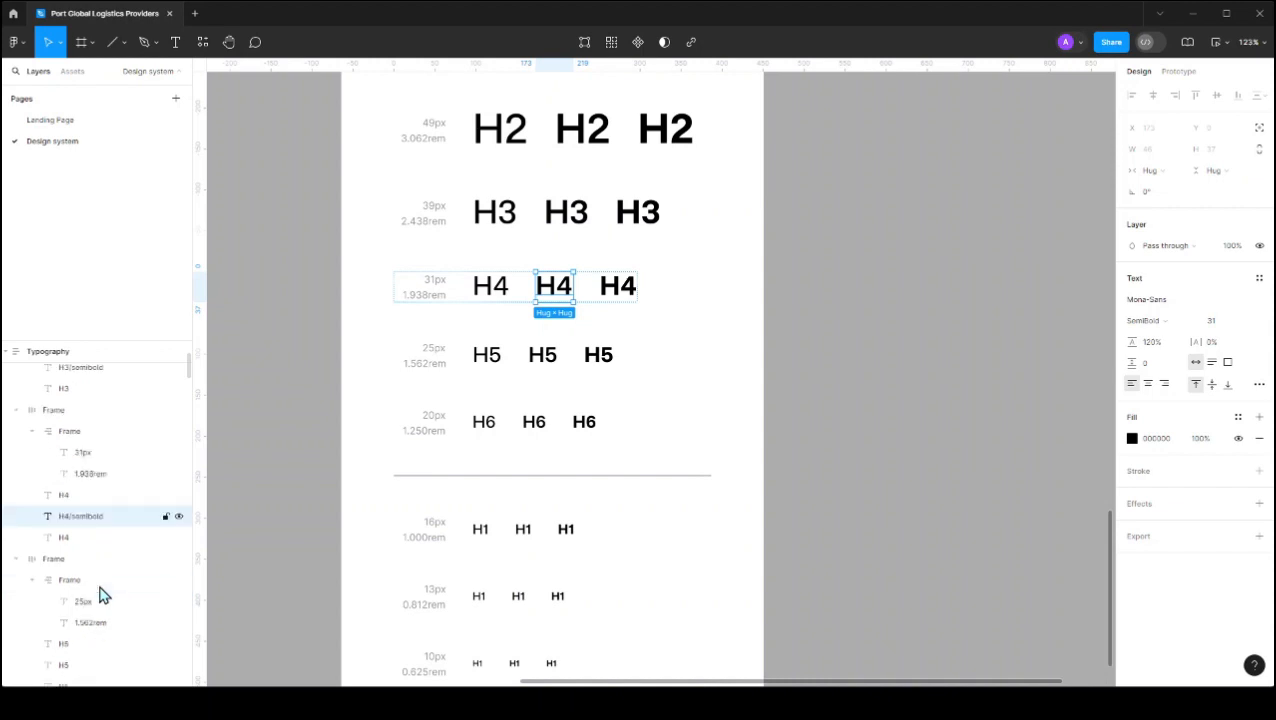
click(102, 615)
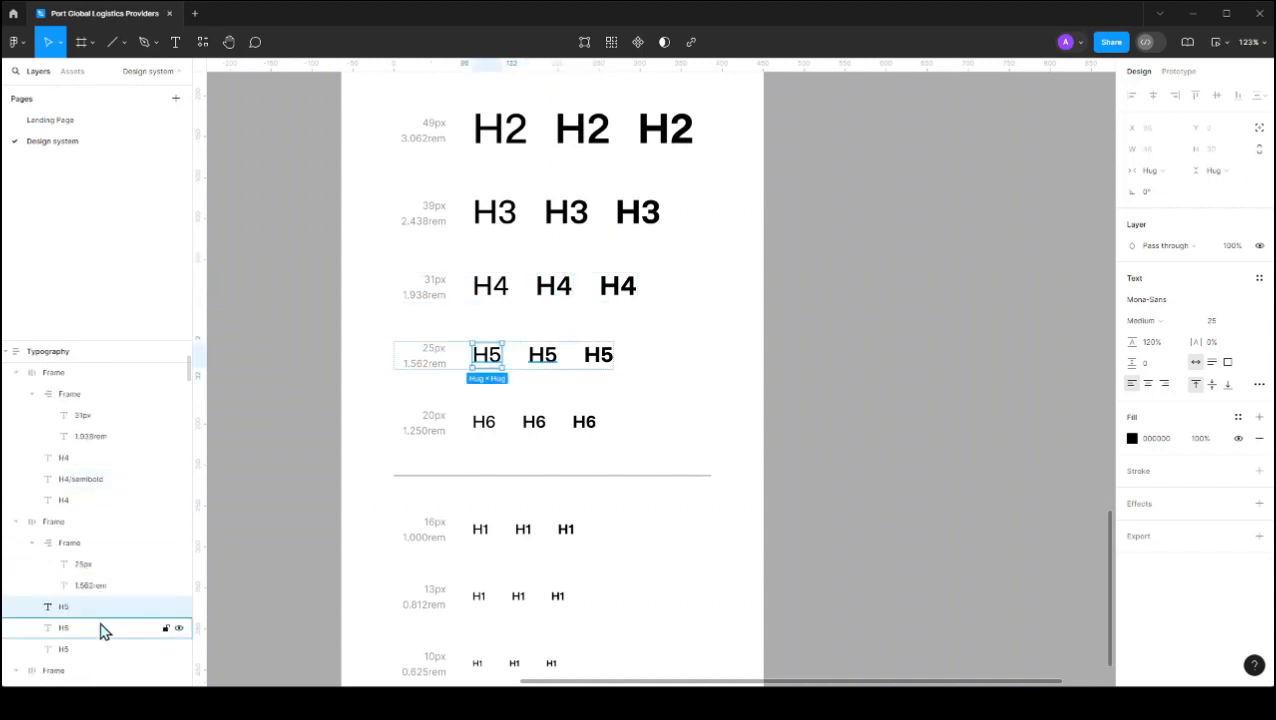
double_click(103, 627)
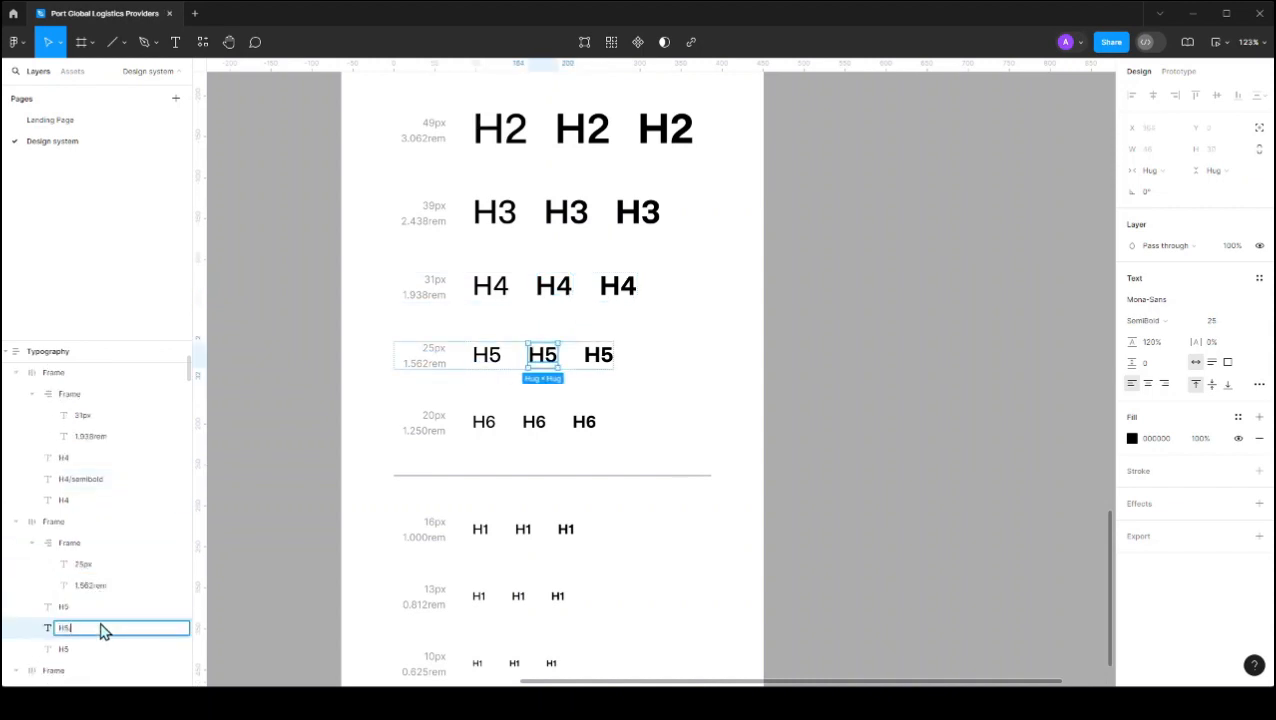
key(Return)
Step: Rename the layer of the SemiBold H6 sample in the 20px row to H6/semibold
scroll(100, 620, down, 4)
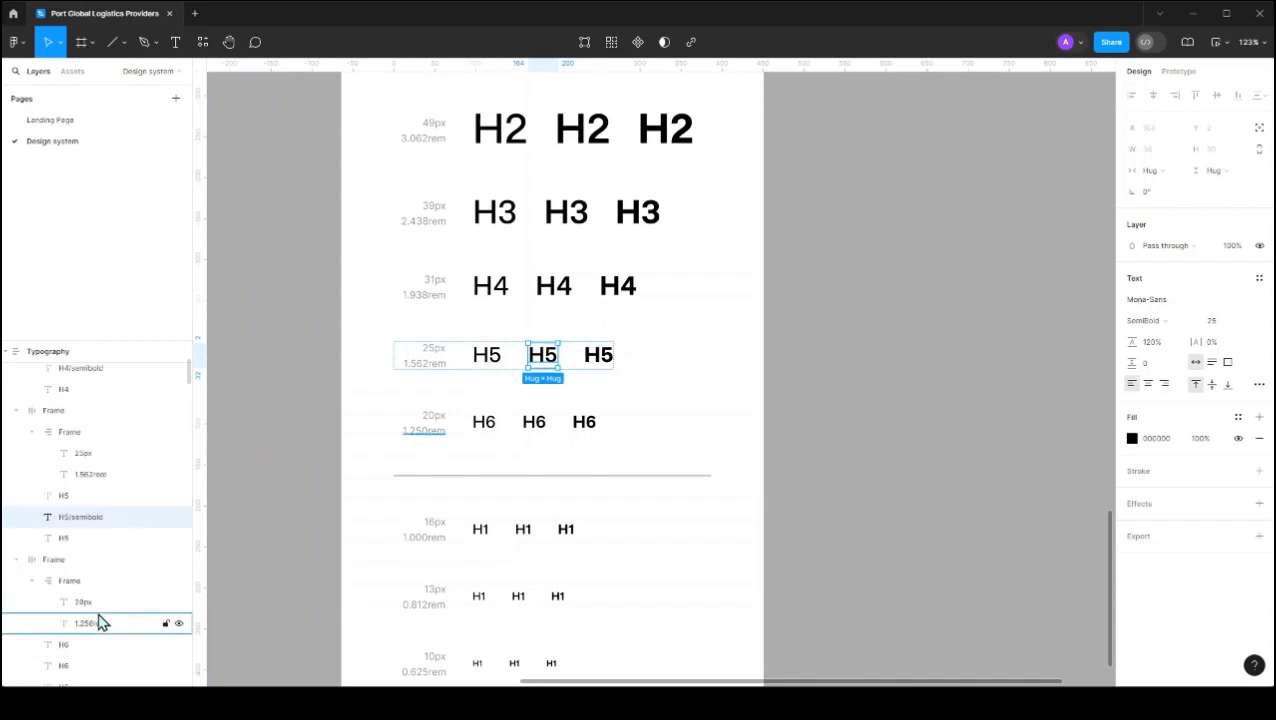
click(93, 556)
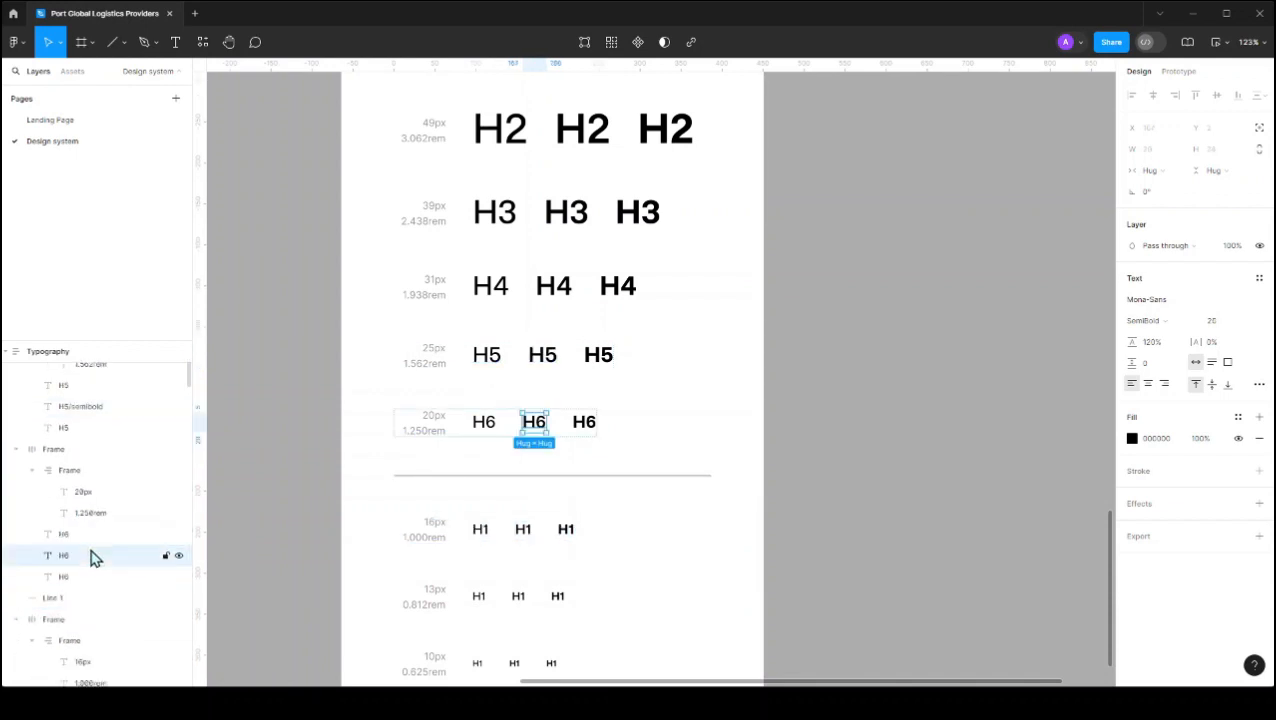
double_click(92, 557)
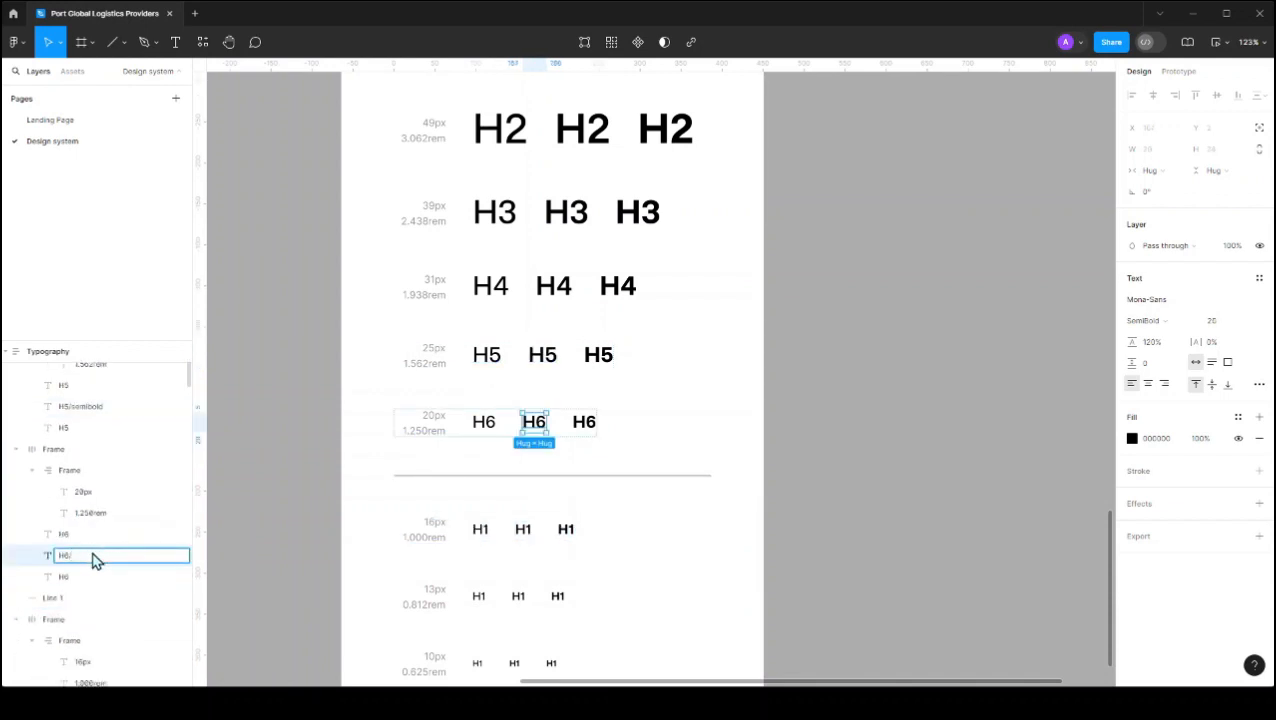
text(H6/semibold)
key(Return)
Step: Rename the layers of the Bold samples in the 20px and 25px rows to H6/bold and H5/bold
click(103, 579)
double_click(103, 579)
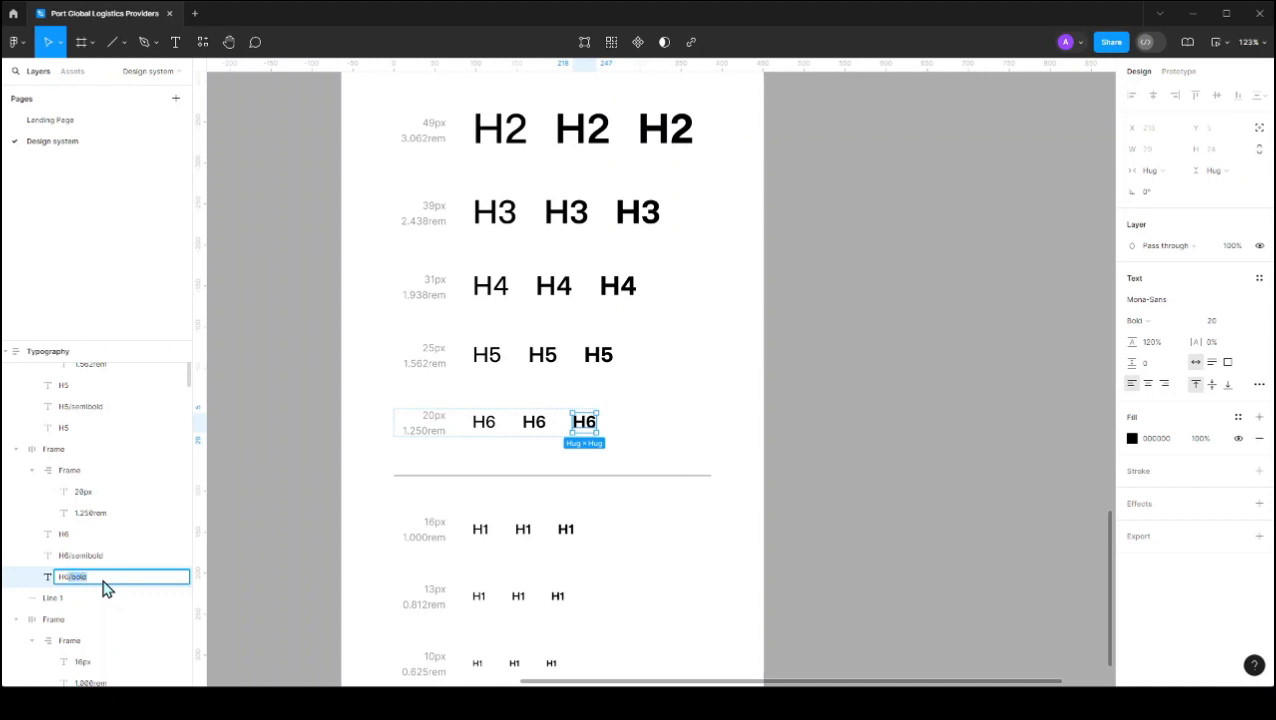
click(80, 429)
double_click(80, 429)
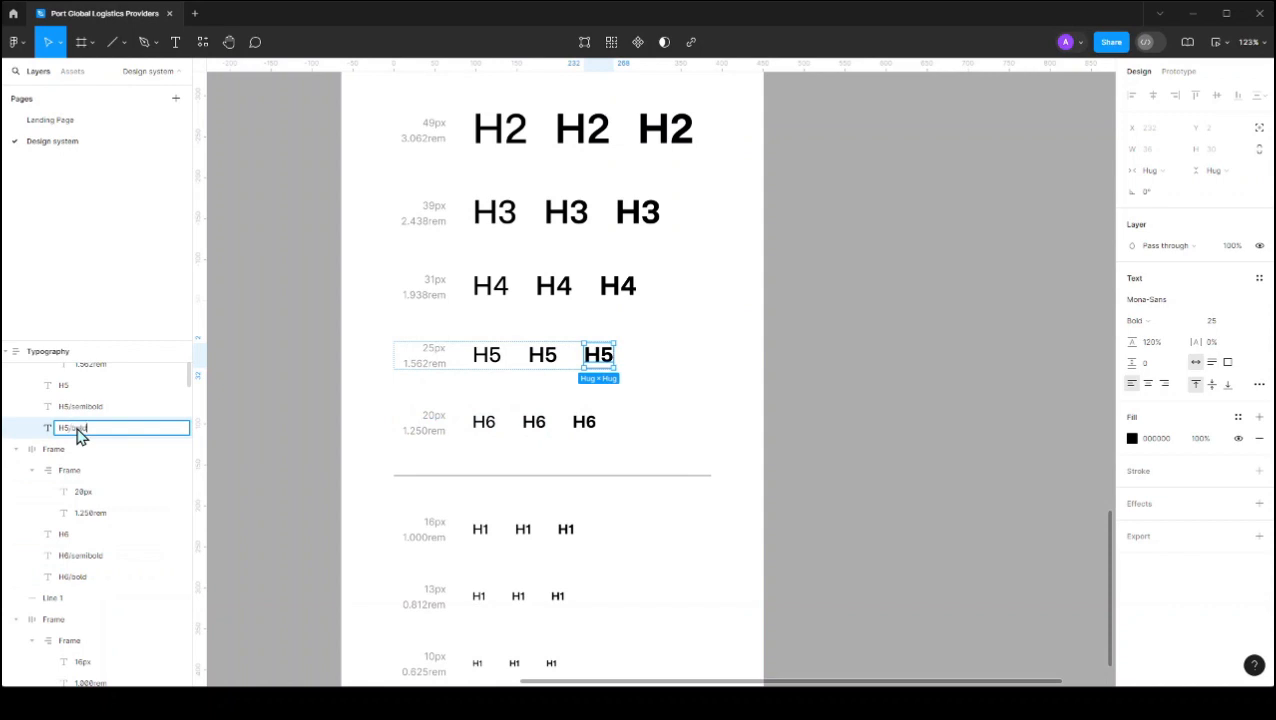
text(/bold)
key(Return)
Step: Rename the layer of the Bold H4 sample in the 31px row to H4/bold
scroll(85, 420, up, 3)
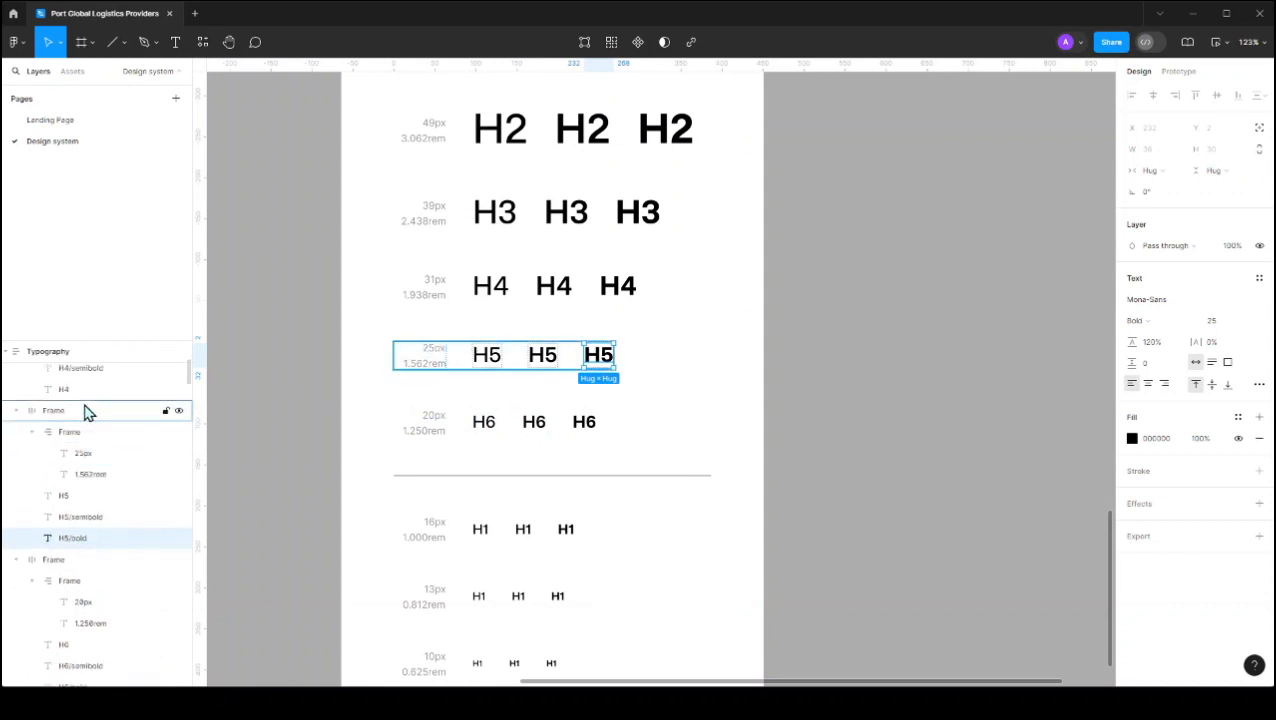
click(80, 391)
double_click(80, 393)
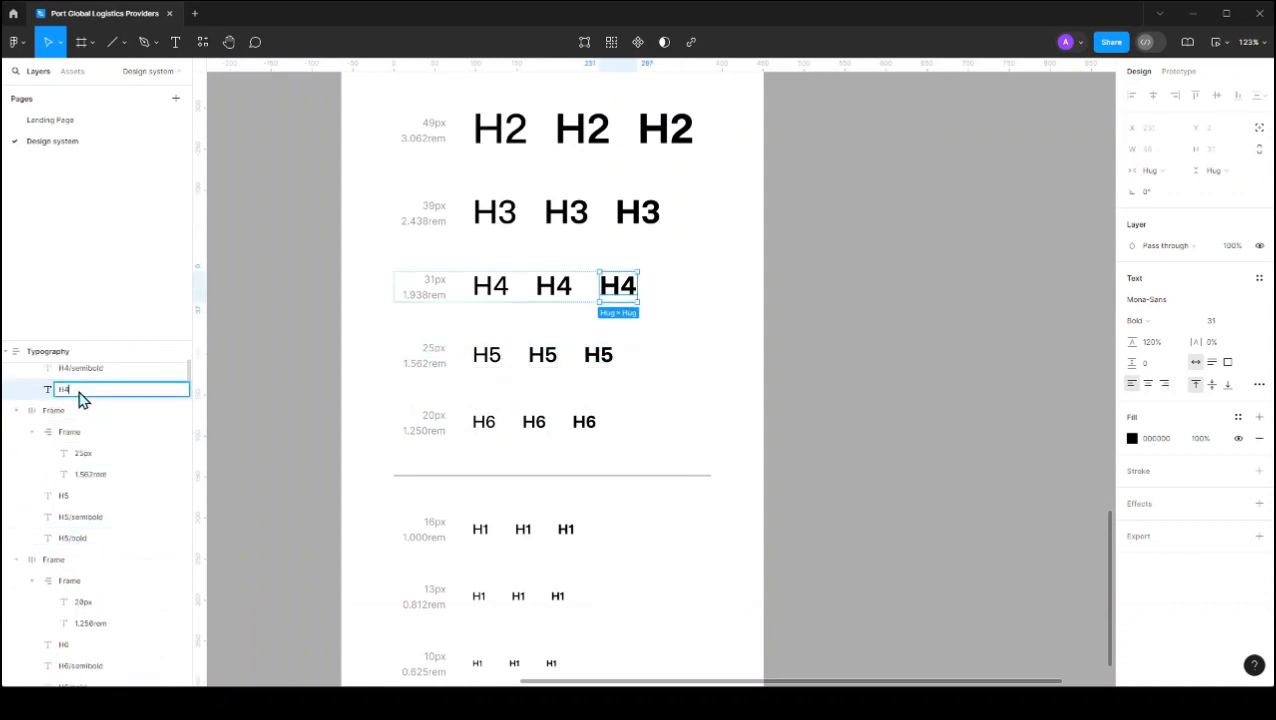
text(/bold)
key(Return)
Step: Rename the layer of the Bold H3 sample in the 39px row to H3/bold
scroll(112, 485, up, 3)
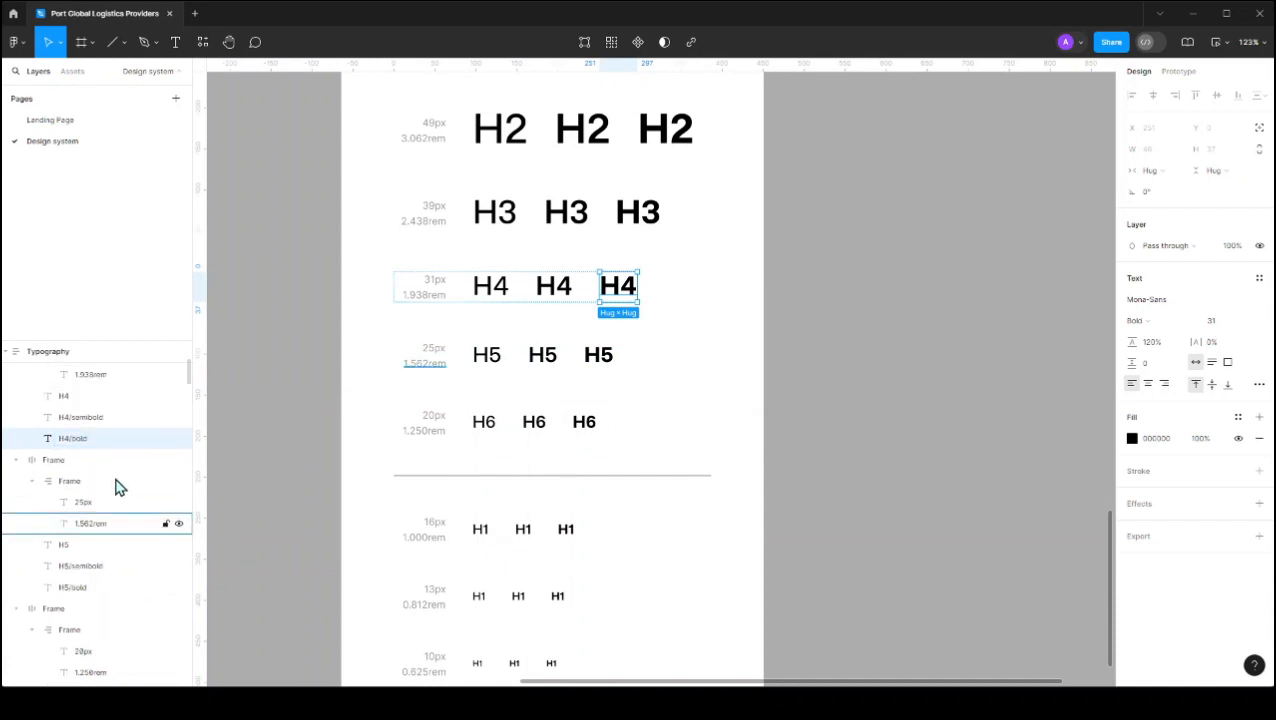
scroll(105, 447, up, 3)
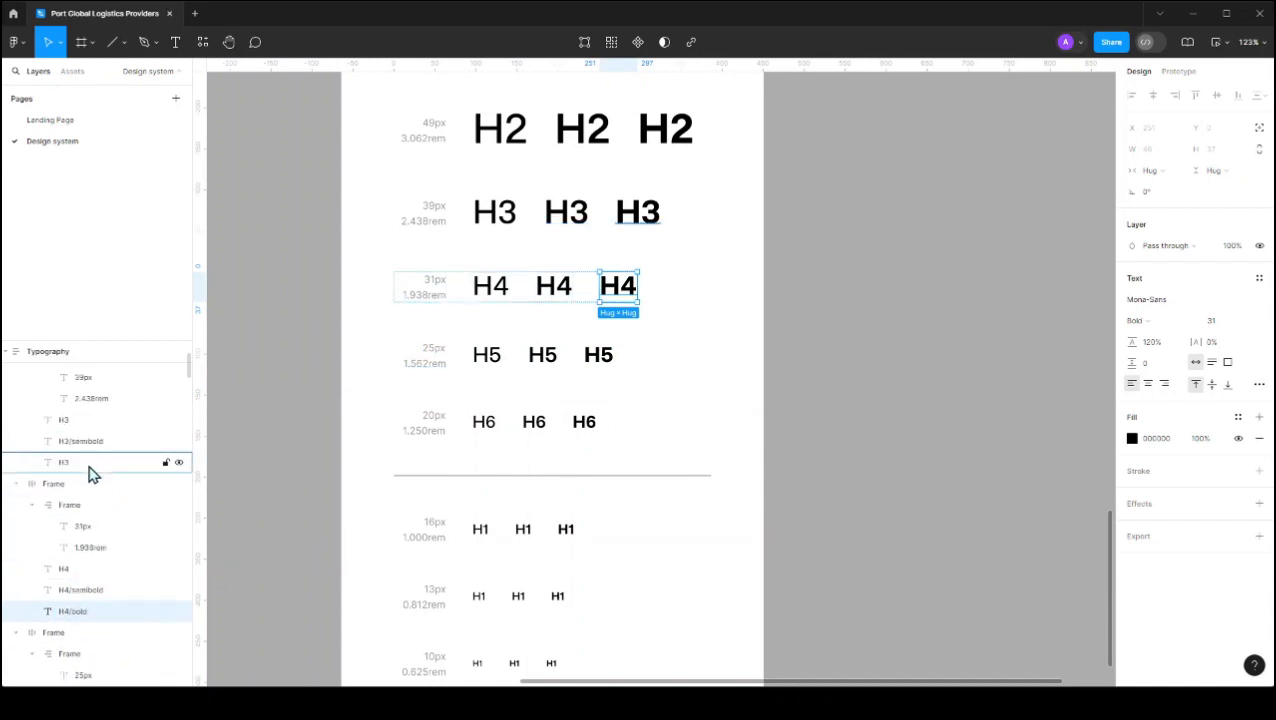
click(89, 466)
double_click(89, 466)
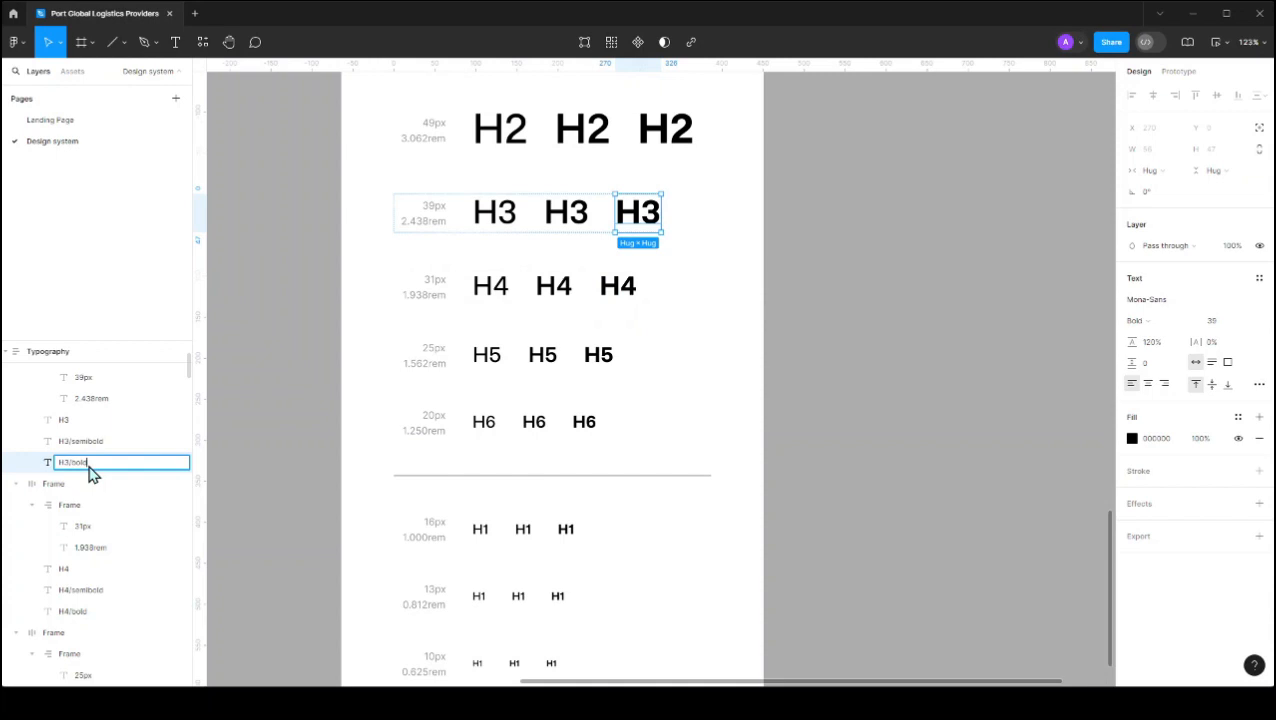
text(/bold)
key(Return)
Step: Rename the layer of the Bold H2 sample in the 49px row to H2/bold
scroll(100, 490, down, 1)
scroll(102, 440, up, 4)
click(110, 432)
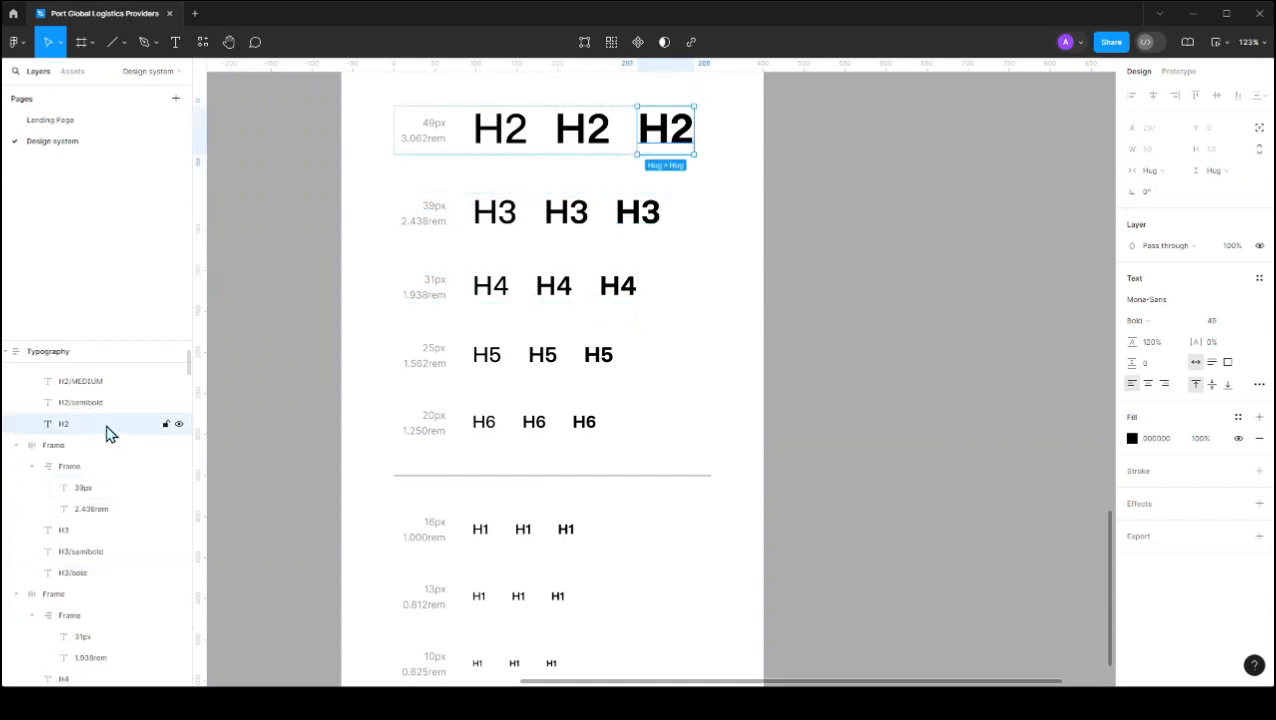
double_click(109, 433)
key(Return)
Step: Change the name of the Medium H2 sample's layer from capitals to H2/medium
scroll(108, 485, up, 4)
scroll(105, 476, down, 1)
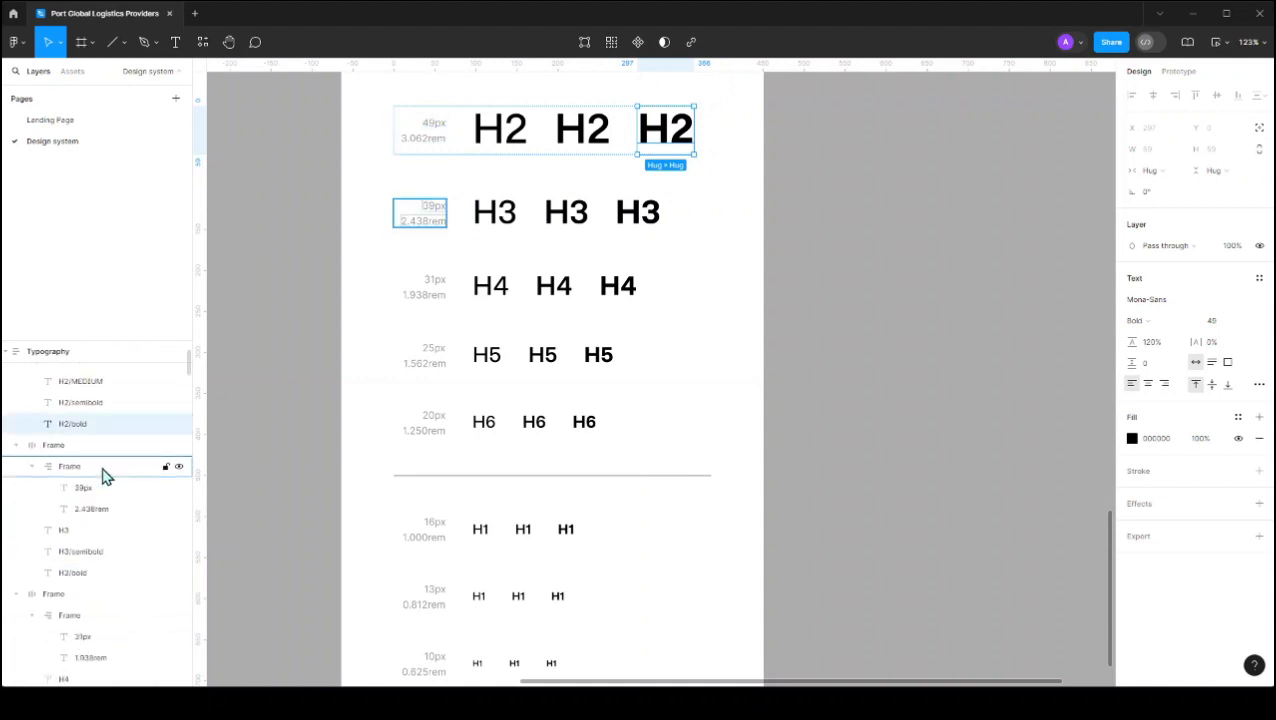
scroll(90, 392, down, 3)
click(94, 384)
double_click(98, 385)
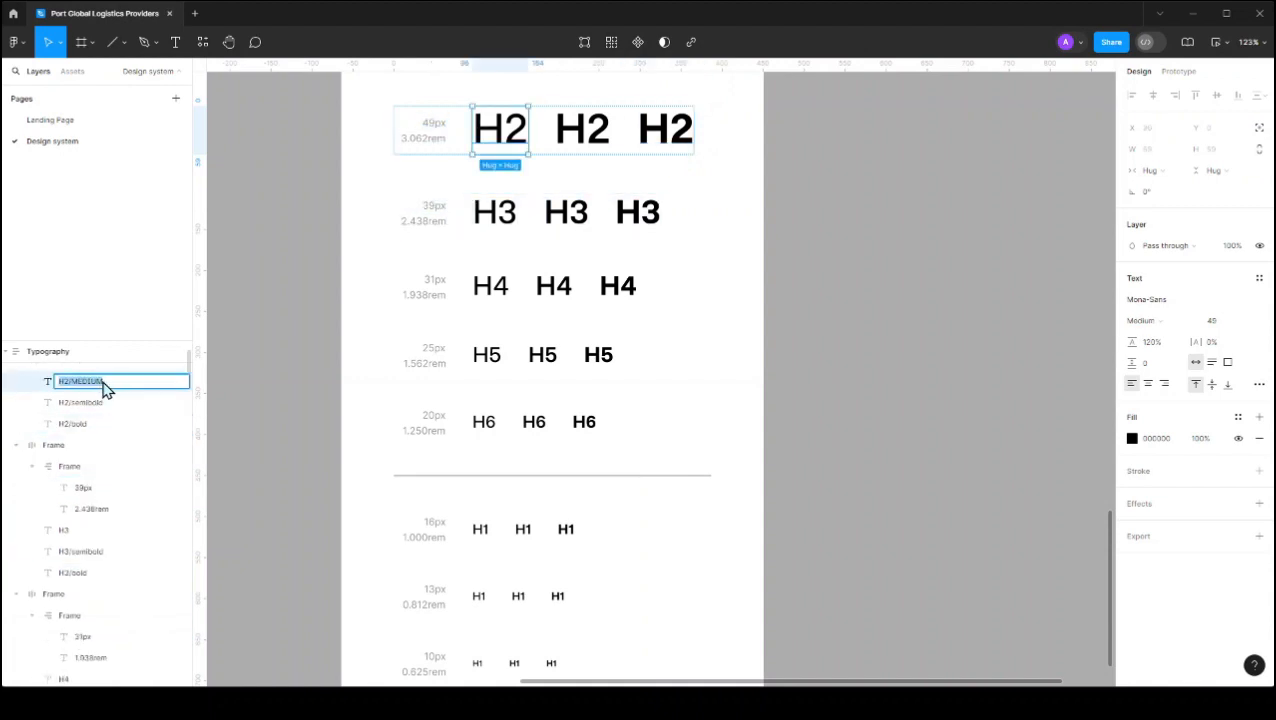
key(Right)
key(BackSpace)
drag(110, 392, 70, 391)
key(Return)
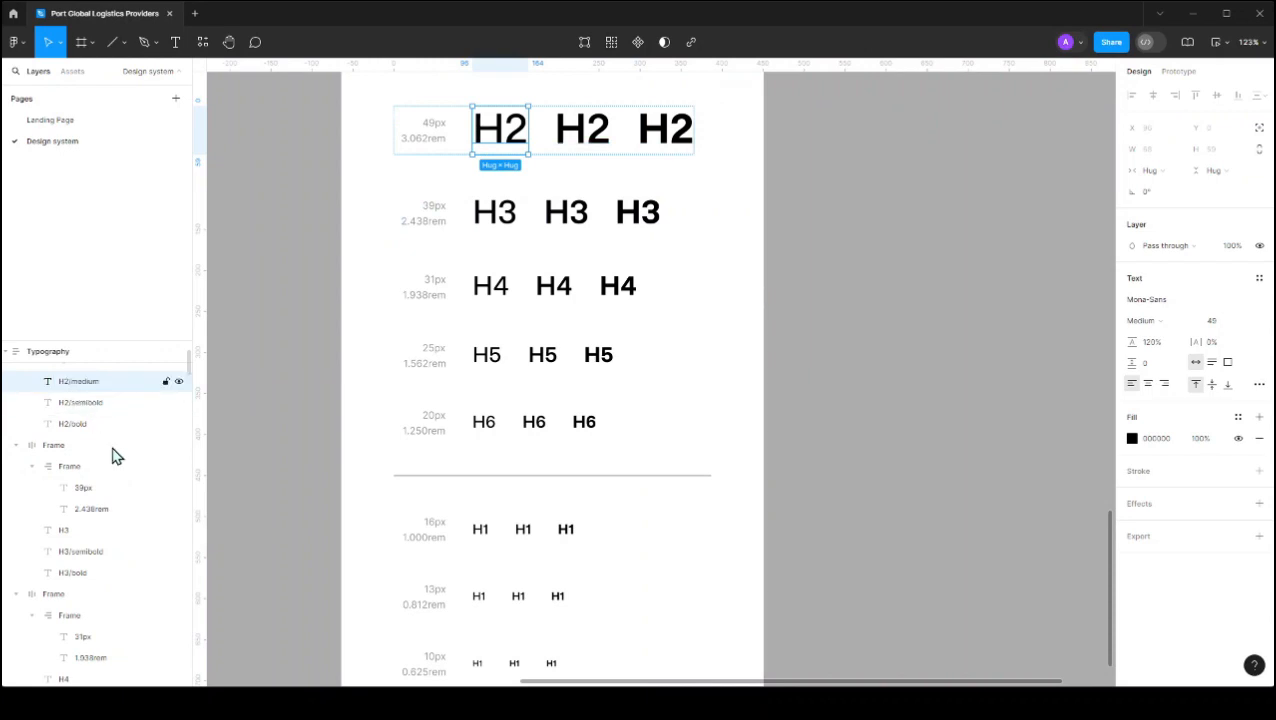
Step: Rename the layers of the Medium samples in the 39px and 31px rows to H3/medium and H4/medium
double_click(85, 538)
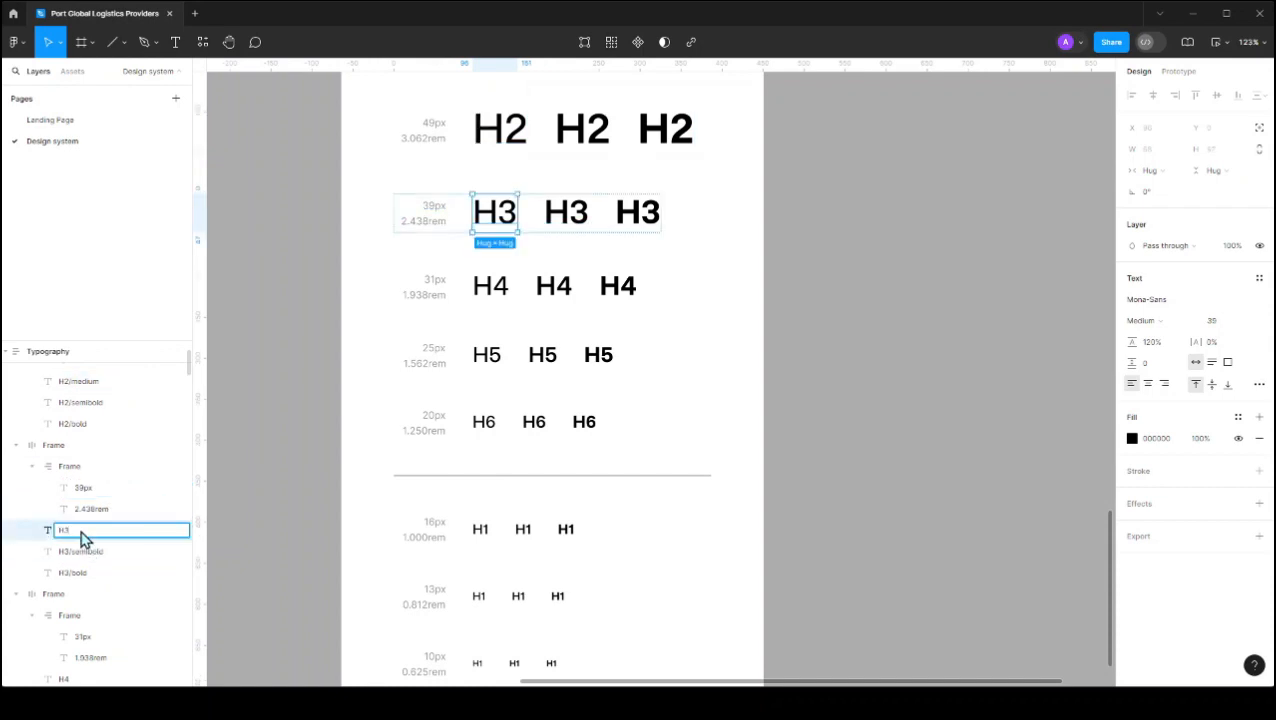
key(Return)
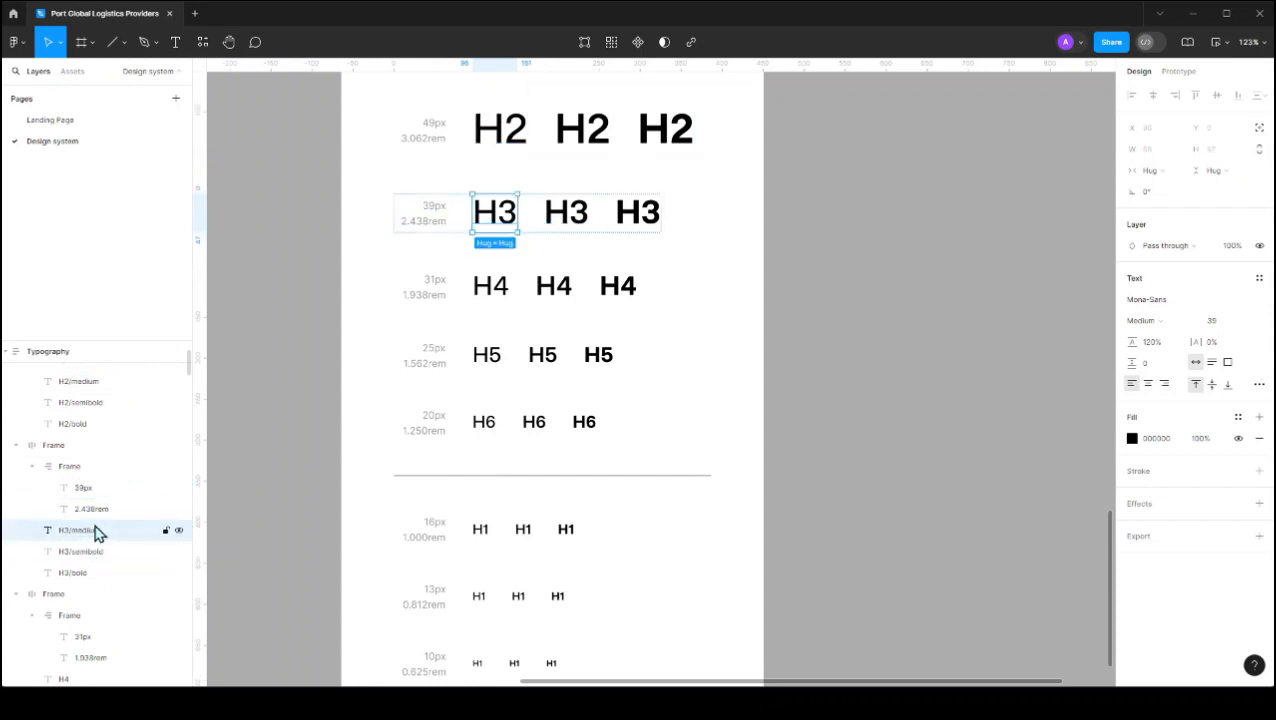
scroll(95, 565, down, 1)
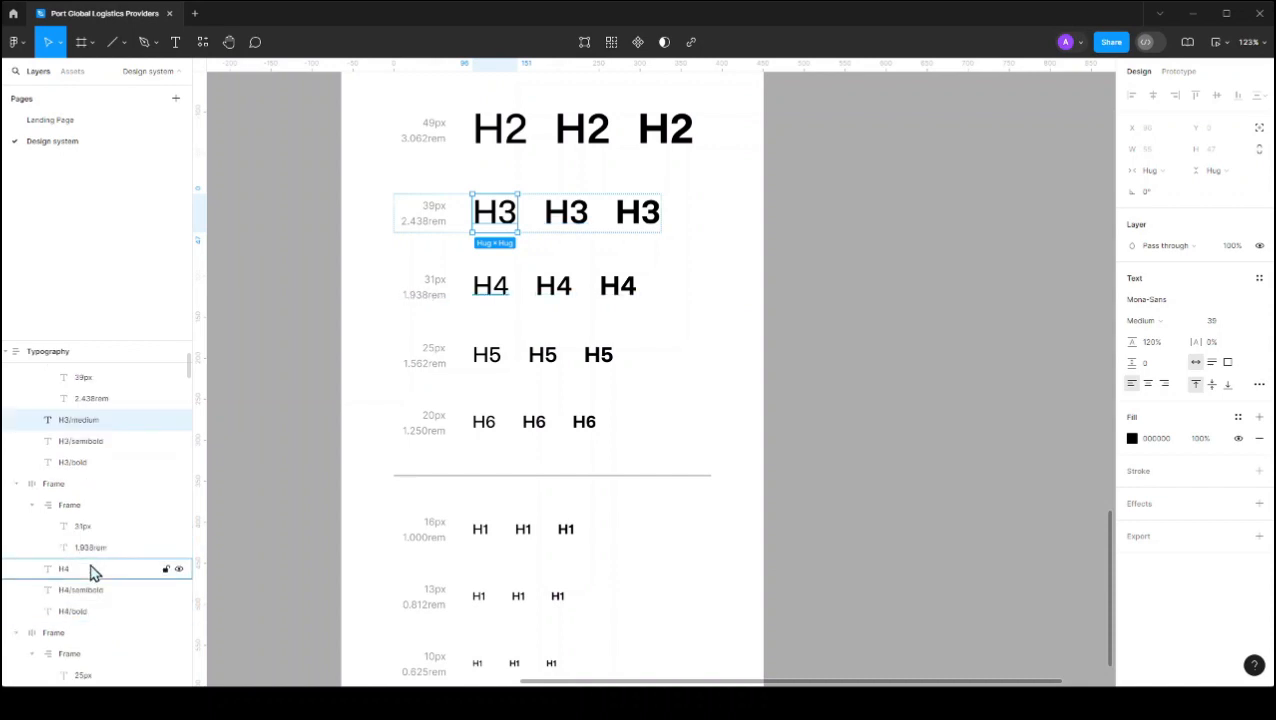
double_click(91, 569)
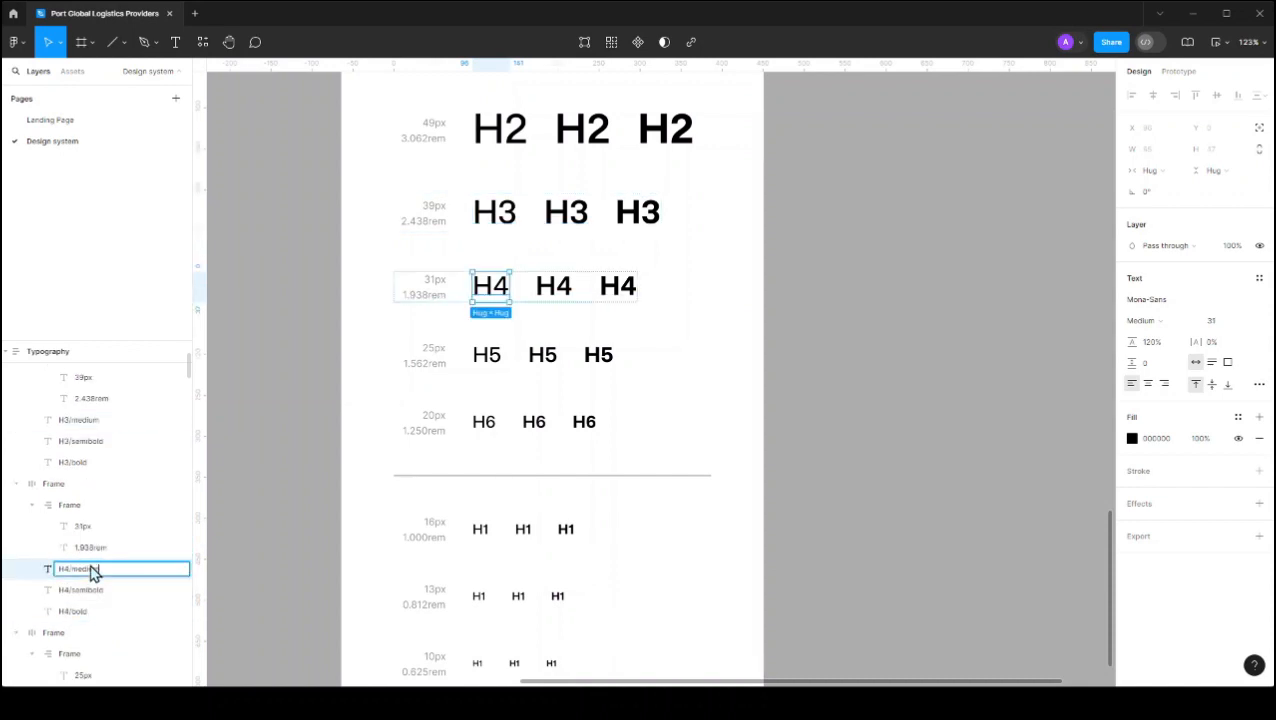
key(Return)
Step: Rename the layer of the Medium H5 sample in the 25px row to H5/medium
scroll(92, 570, down, 3)
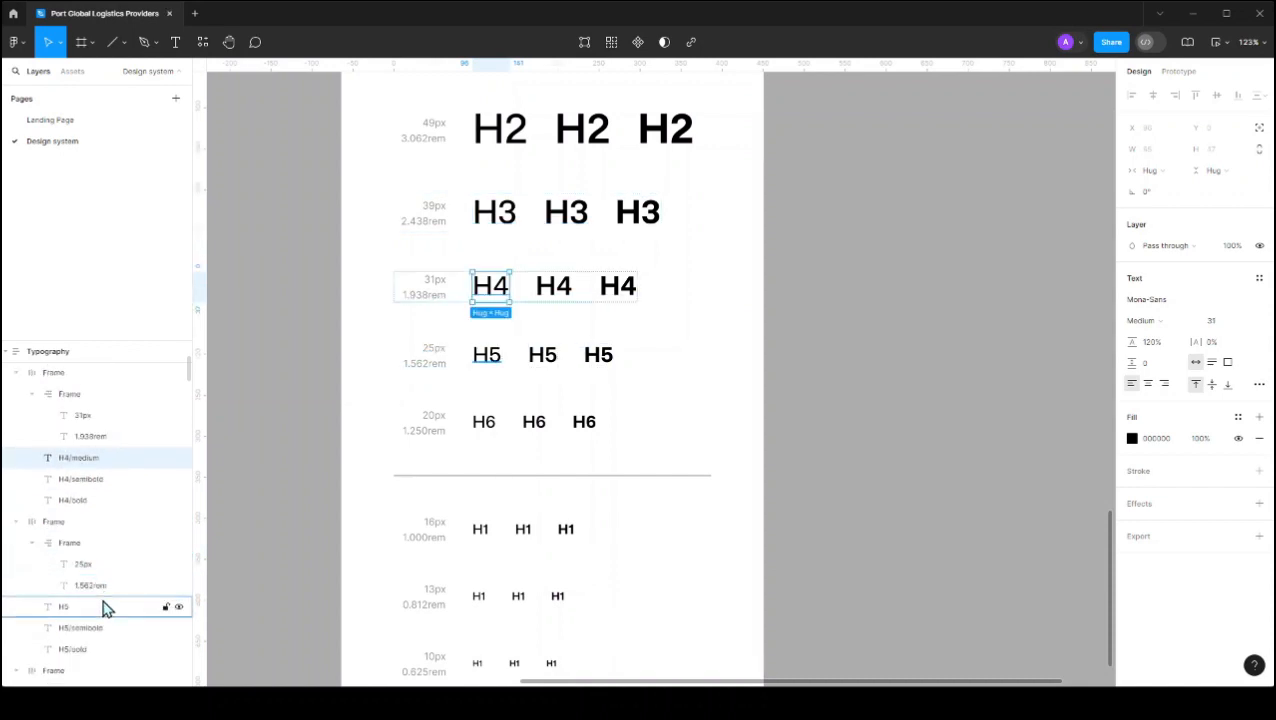
click(104, 610)
double_click(101, 610)
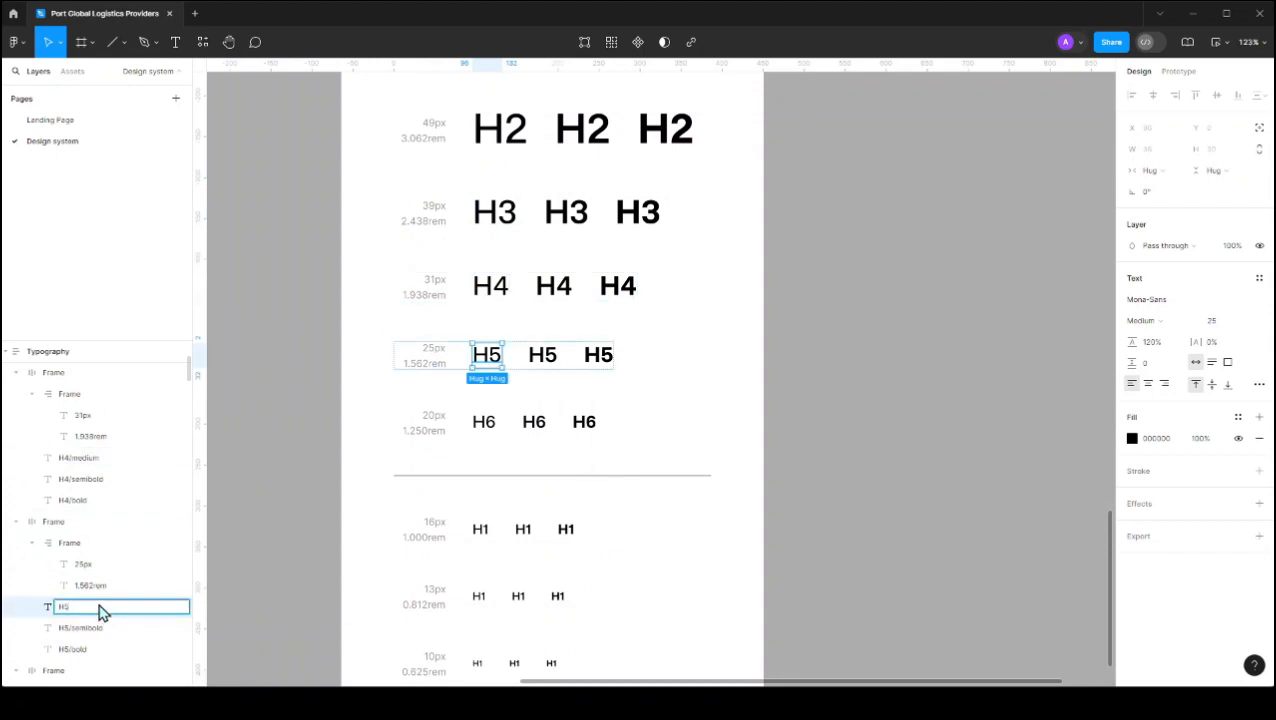
text(/medium)
key(Return)
Step: Rename the layer of the Medium H6 sample in the 20px row to H6/medium
scroll(111, 595, down, 5)
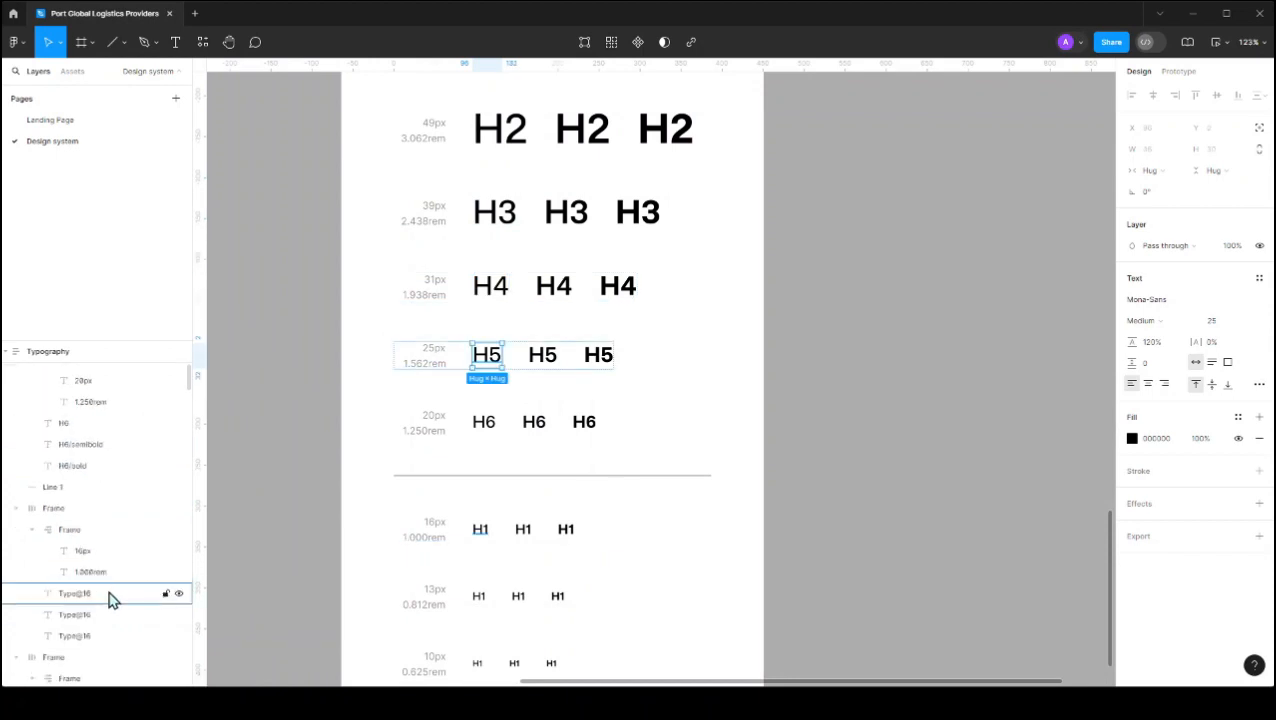
double_click(95, 428)
text(/medium)
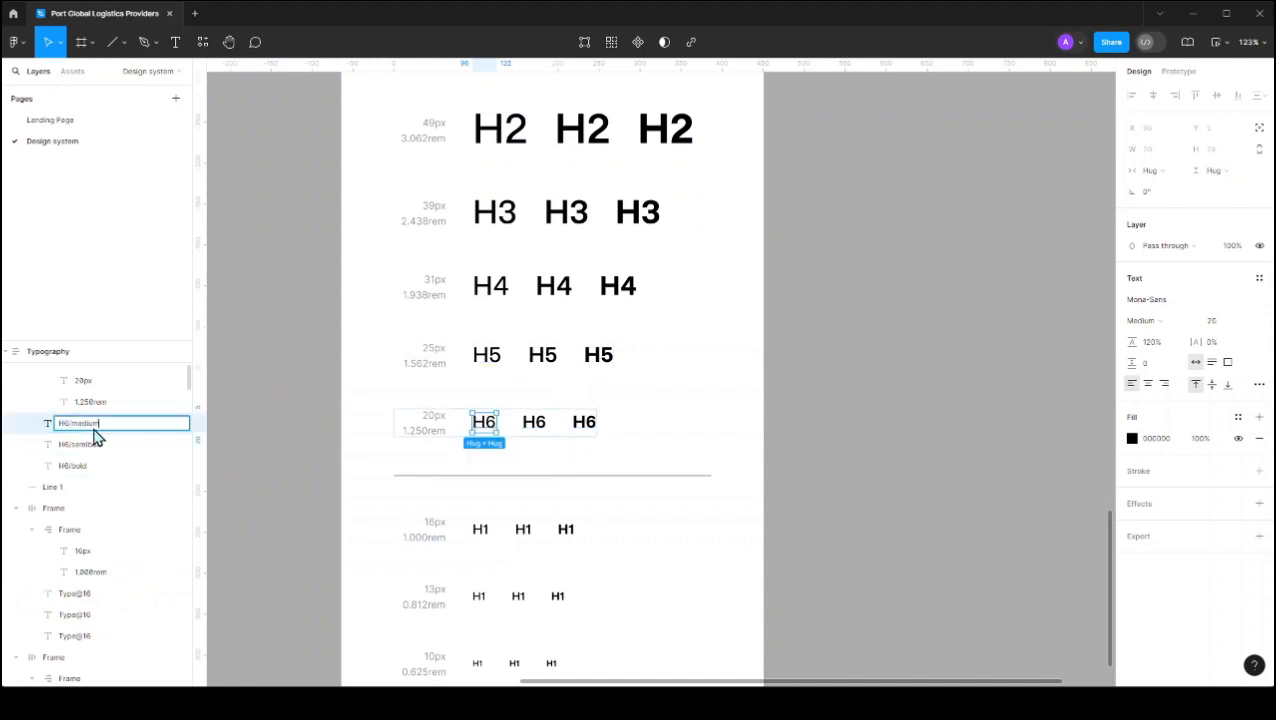
key(Return)
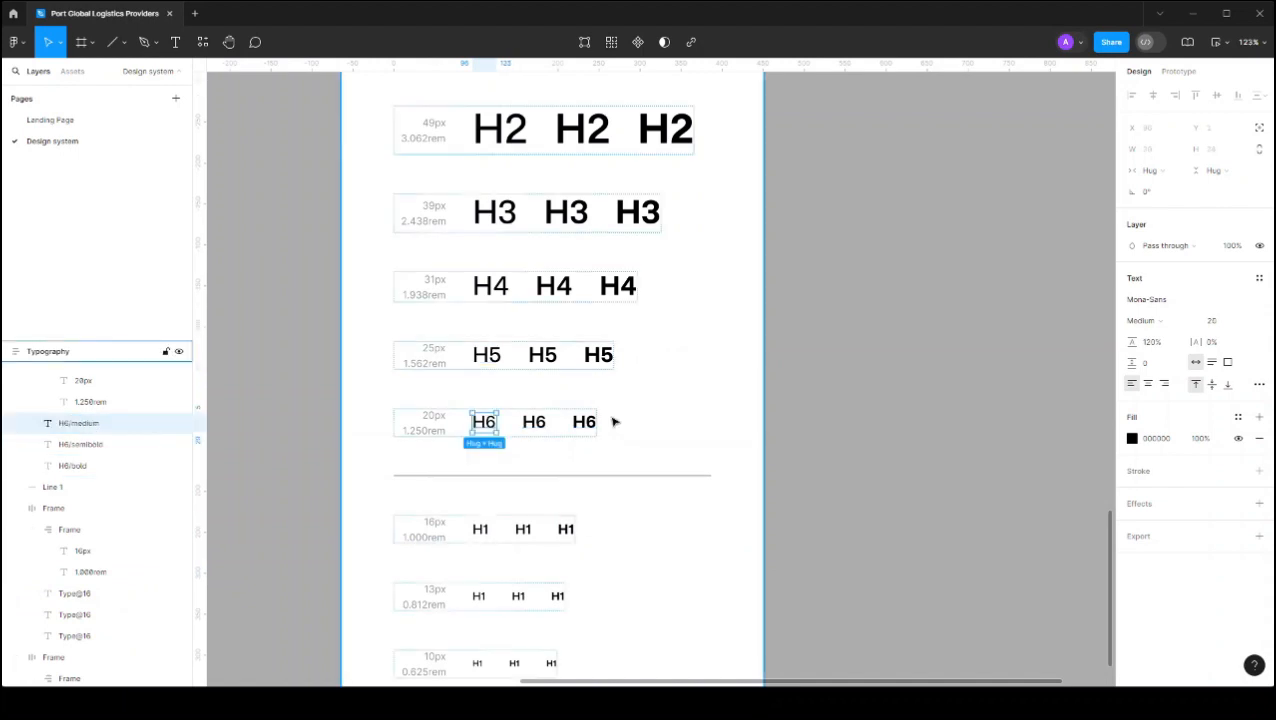
Step: Extend the selection to all medium, semibold and bold samples in the H2 to H6 rows
scroll(605, 430, up, 3)
shift+click(512, 304)
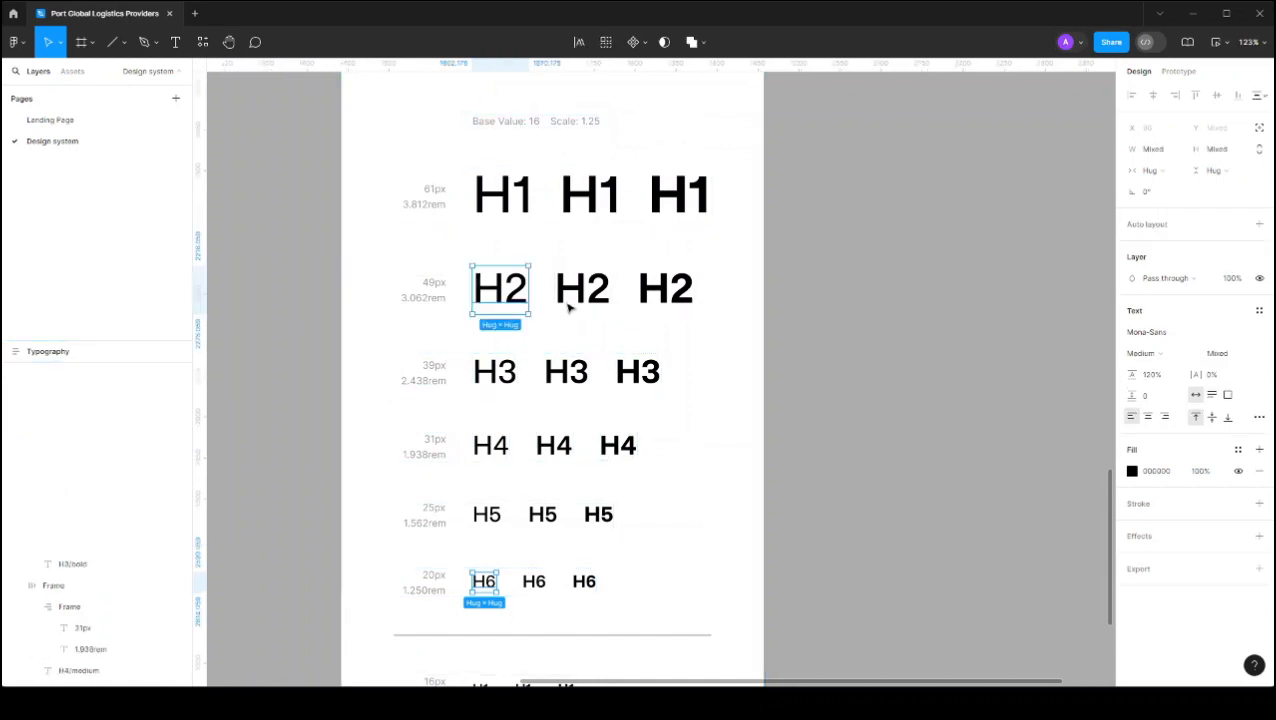
shift+click(585, 292)
shift+click(664, 292)
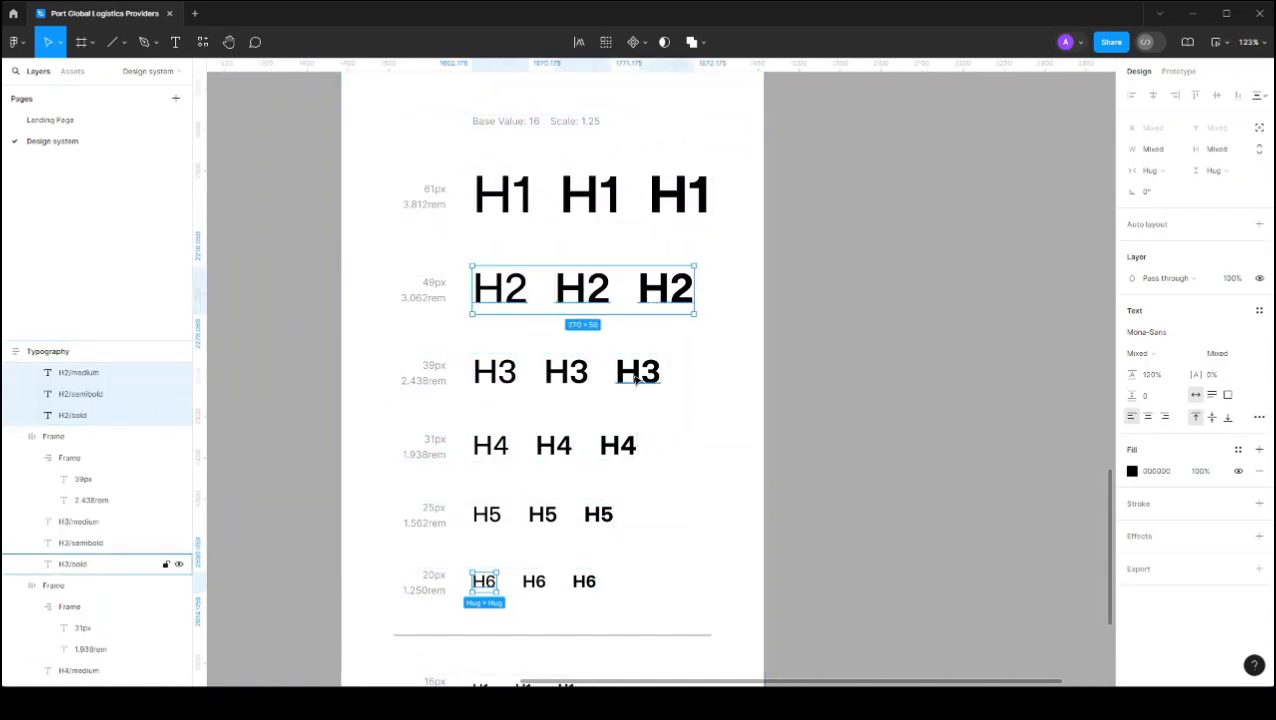
shift+click(508, 378)
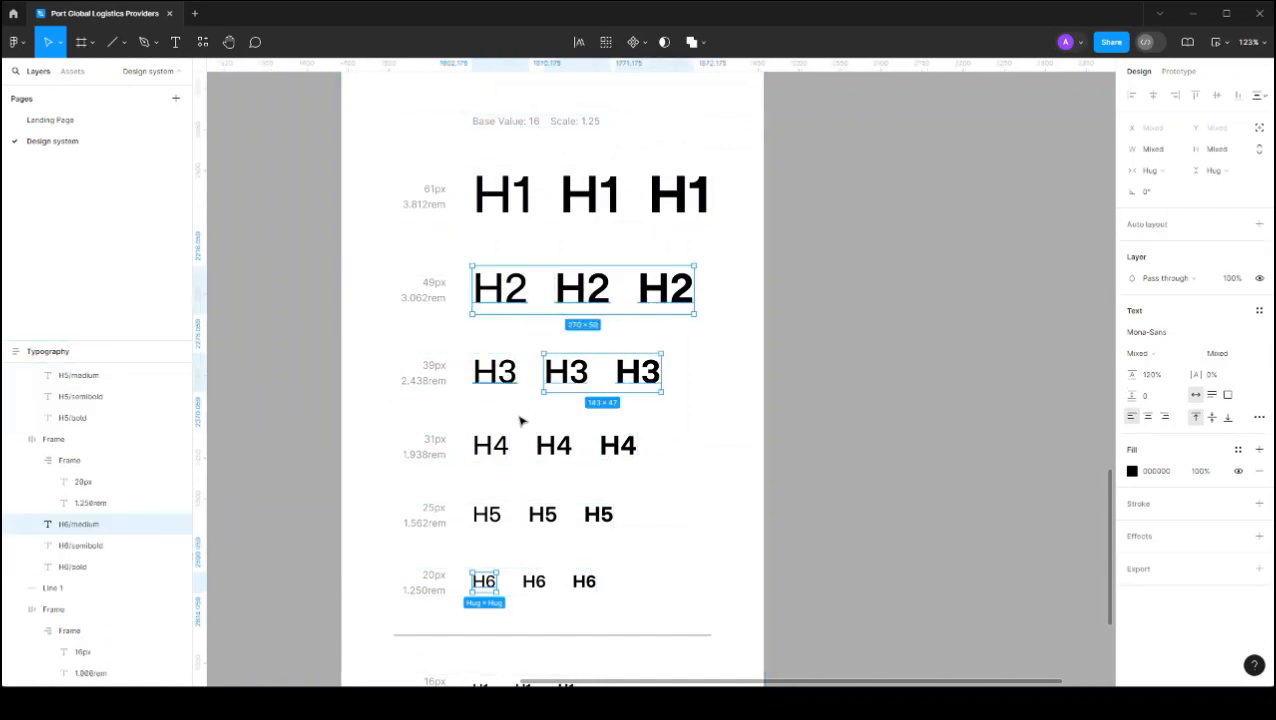
shift+click(503, 450)
shift+click(553, 452)
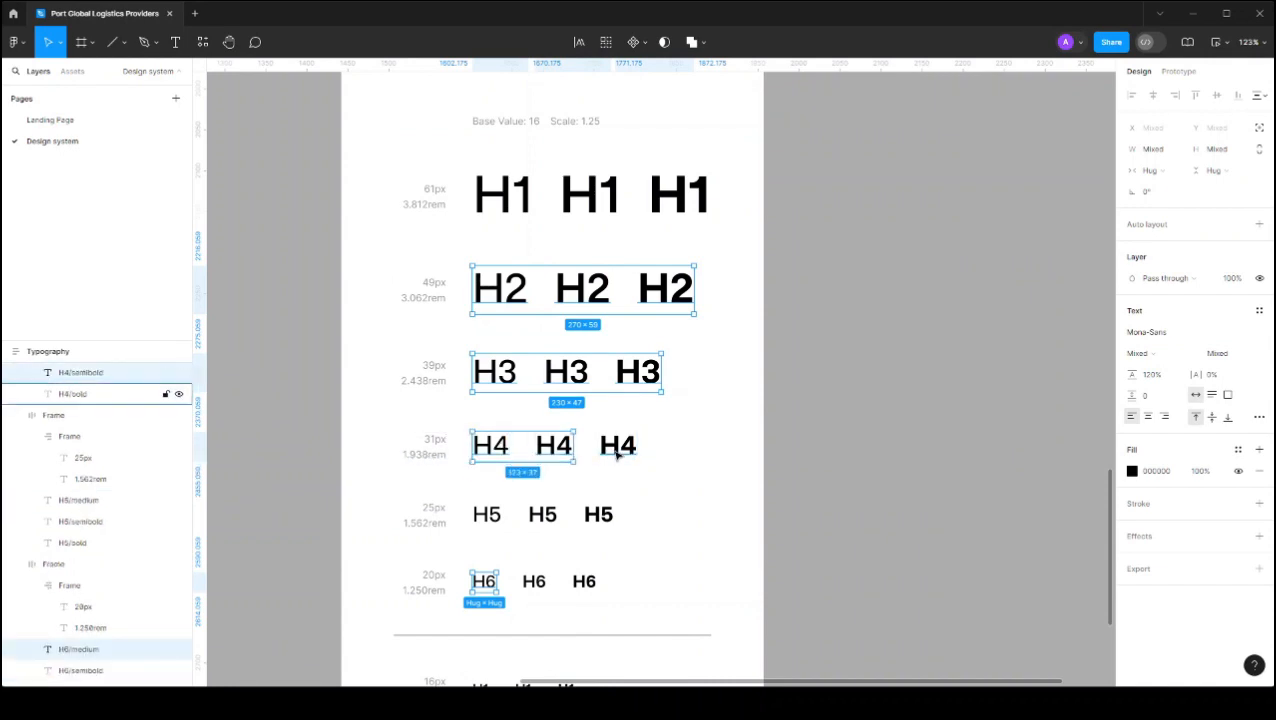
shift+click(618, 446)
shift+click(540, 514)
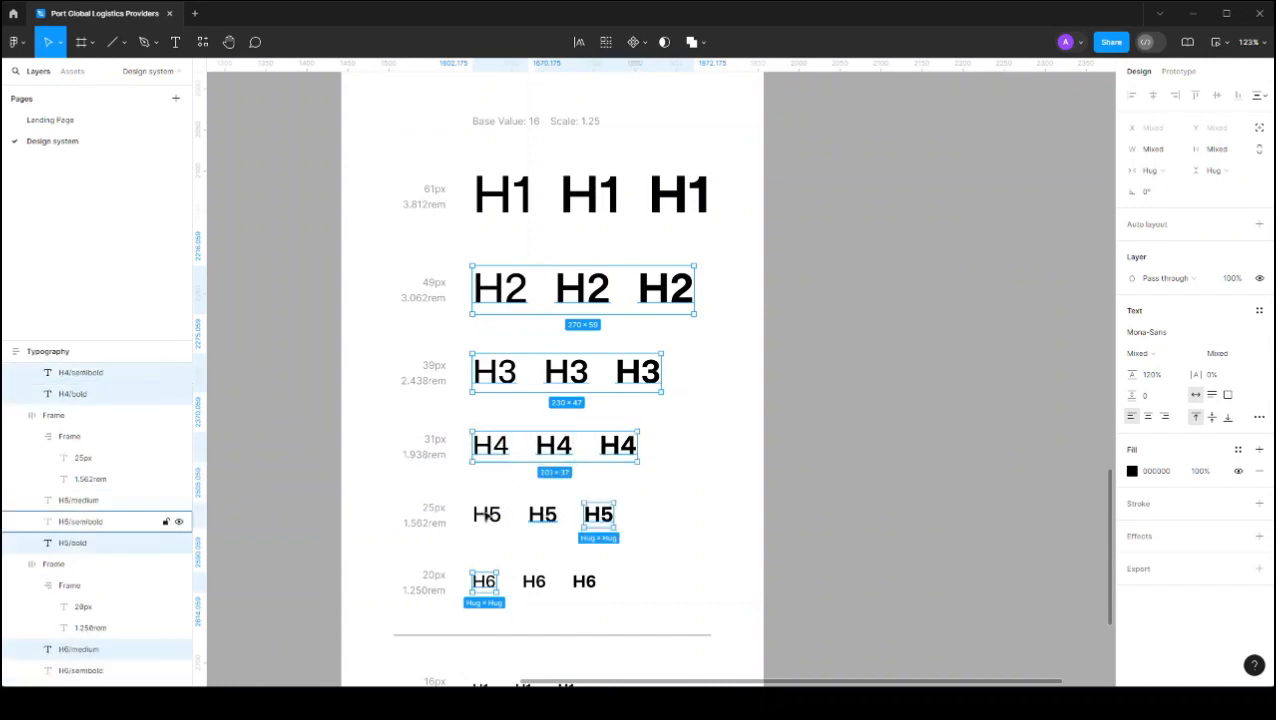
shift+click(486, 514)
shift+click(533, 581)
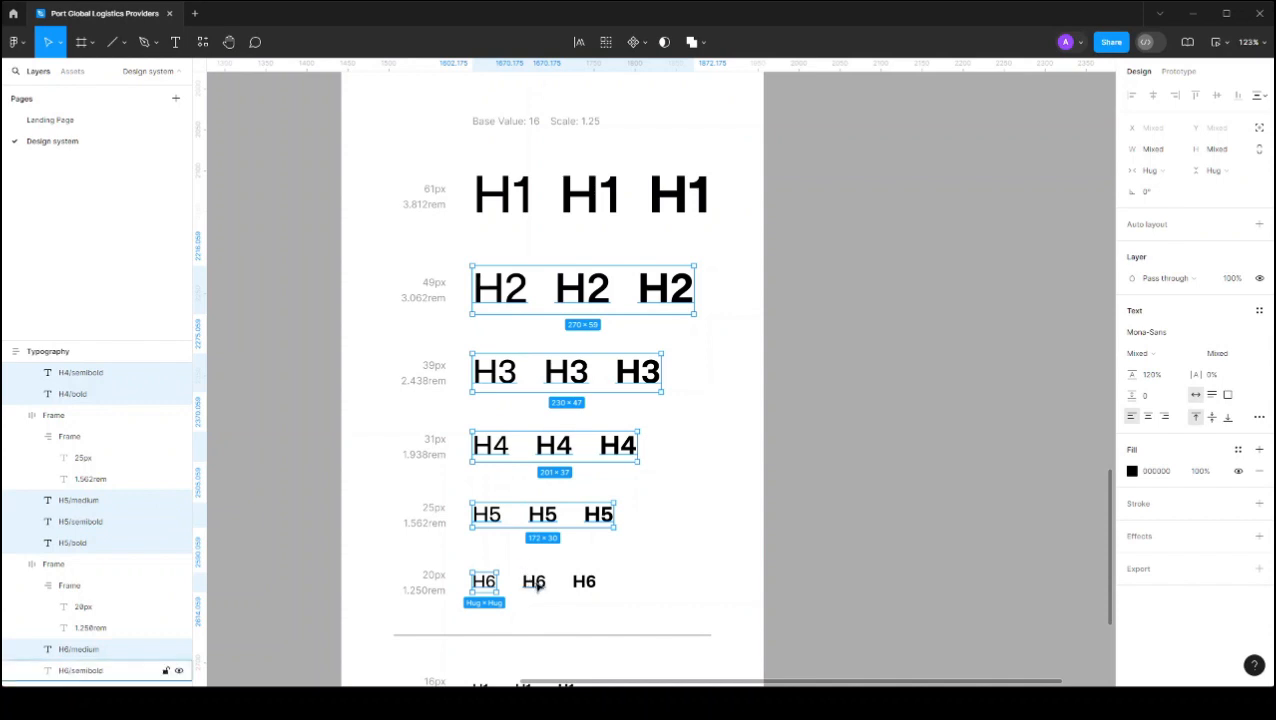
Step: Generate local text styles from the selected H2 to H6 samples with the Styler plugin and review the text styles list
click(201, 43)
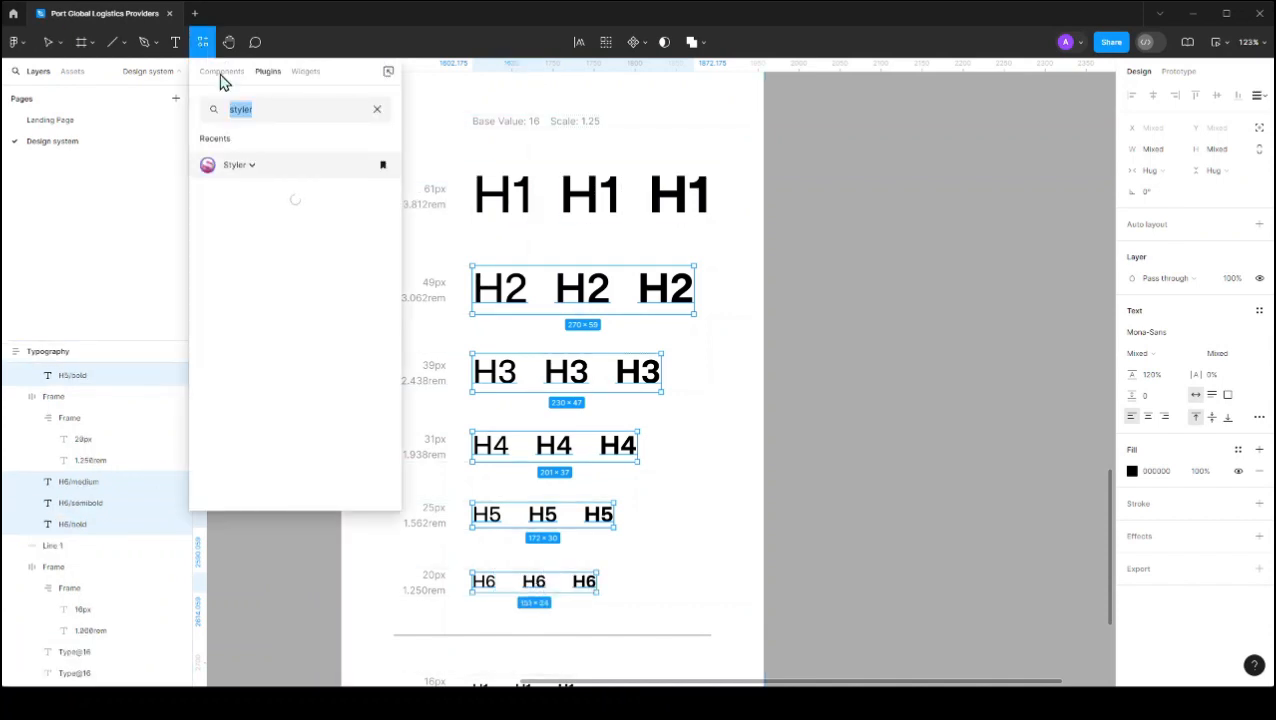
click(253, 168)
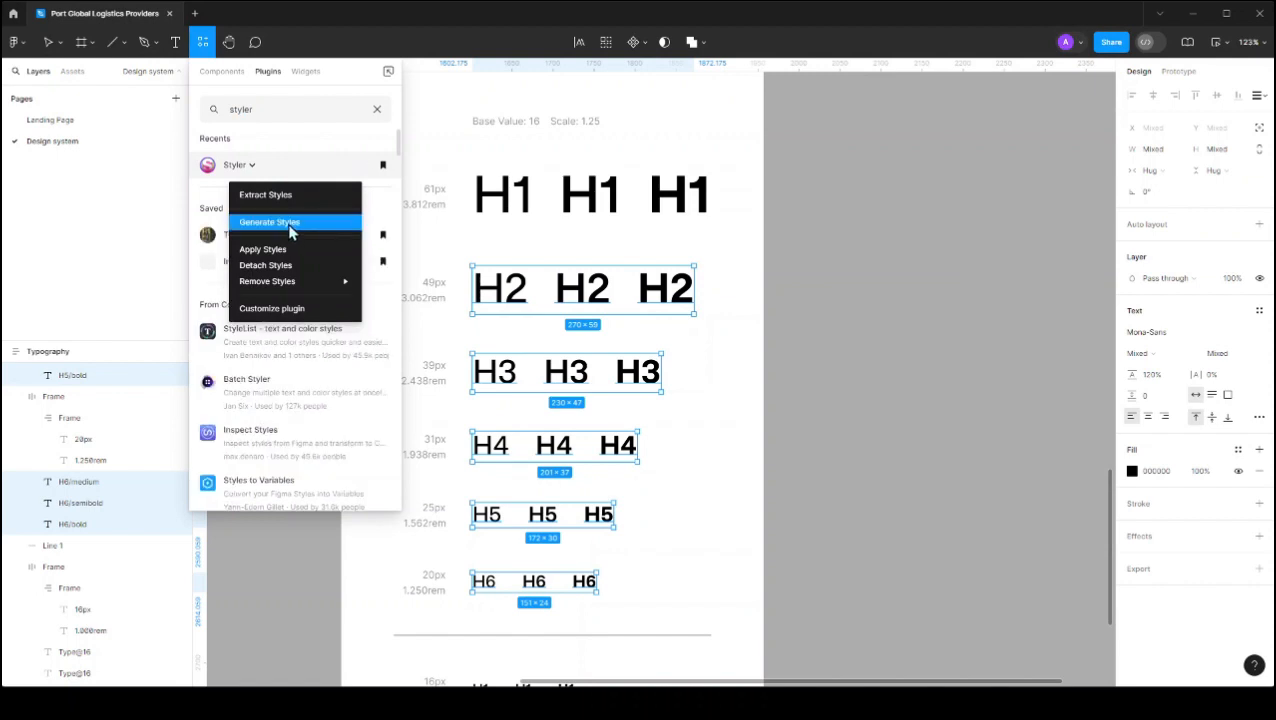
click(291, 232)
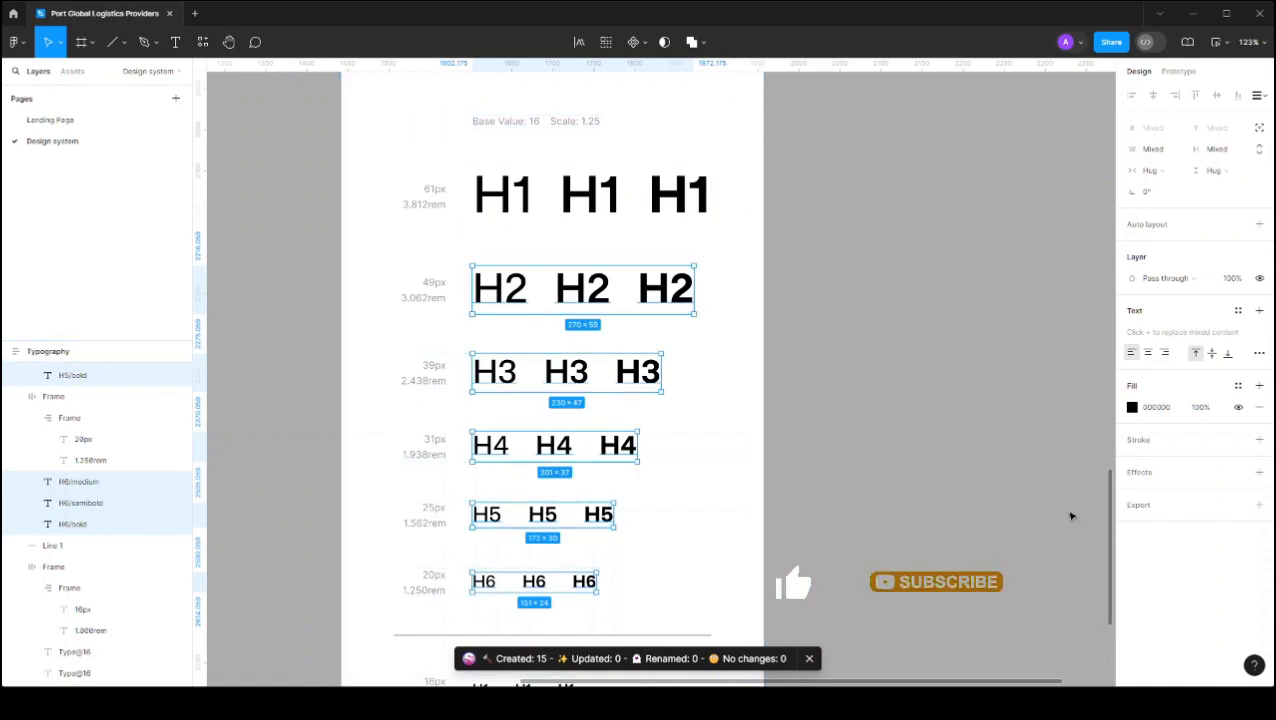
click(1071, 515)
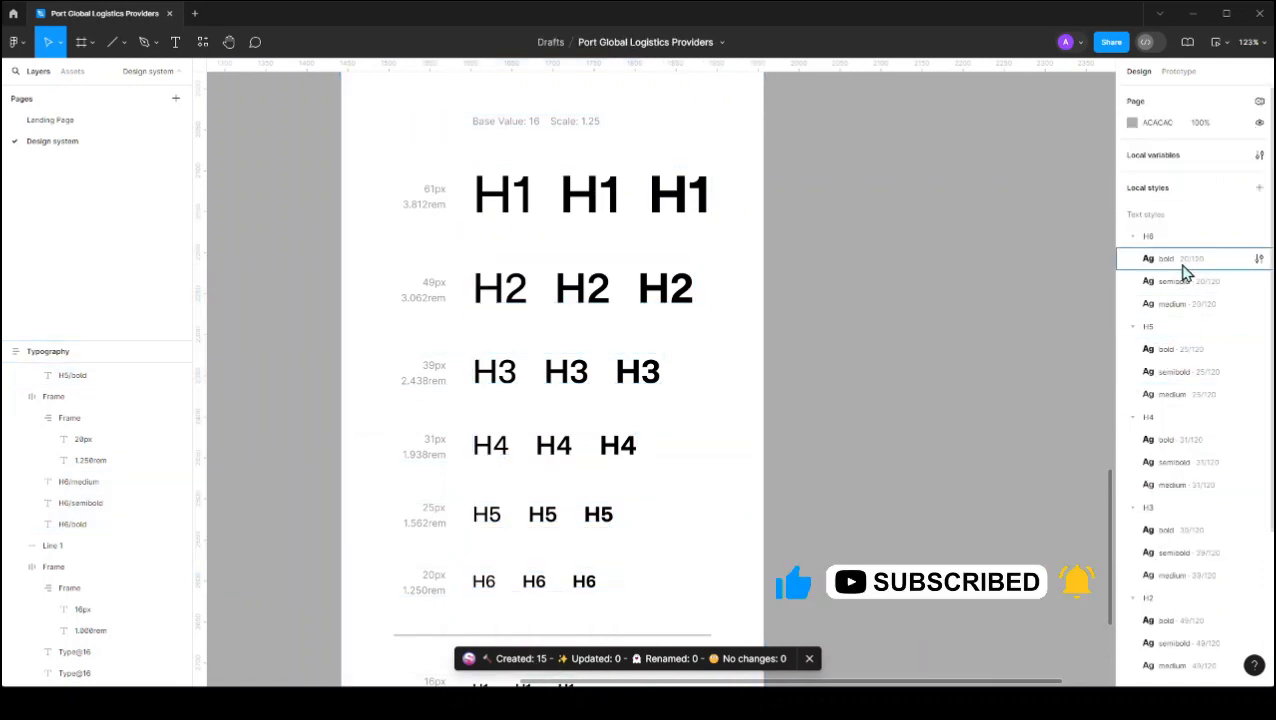
scroll(1184, 270, down, 1)
scroll(1185, 278, down, 1)
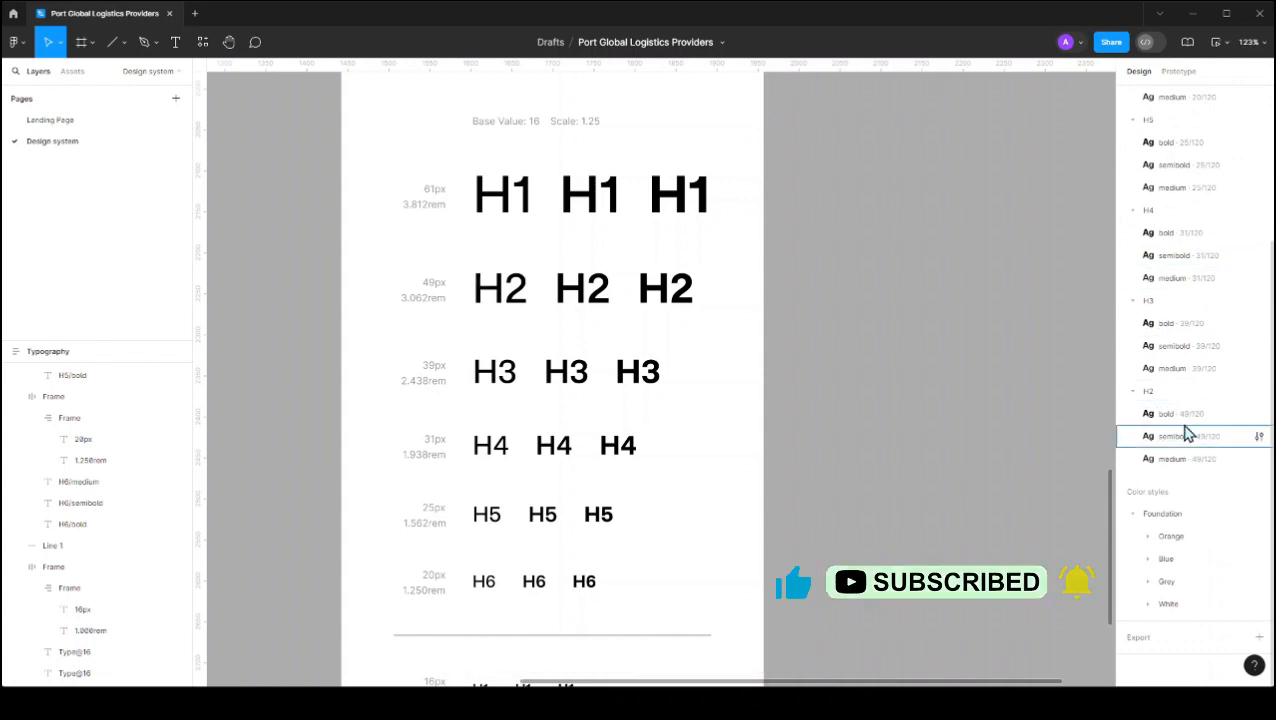
scroll(1184, 290, up, 2)
scroll(1183, 285, down, 1)
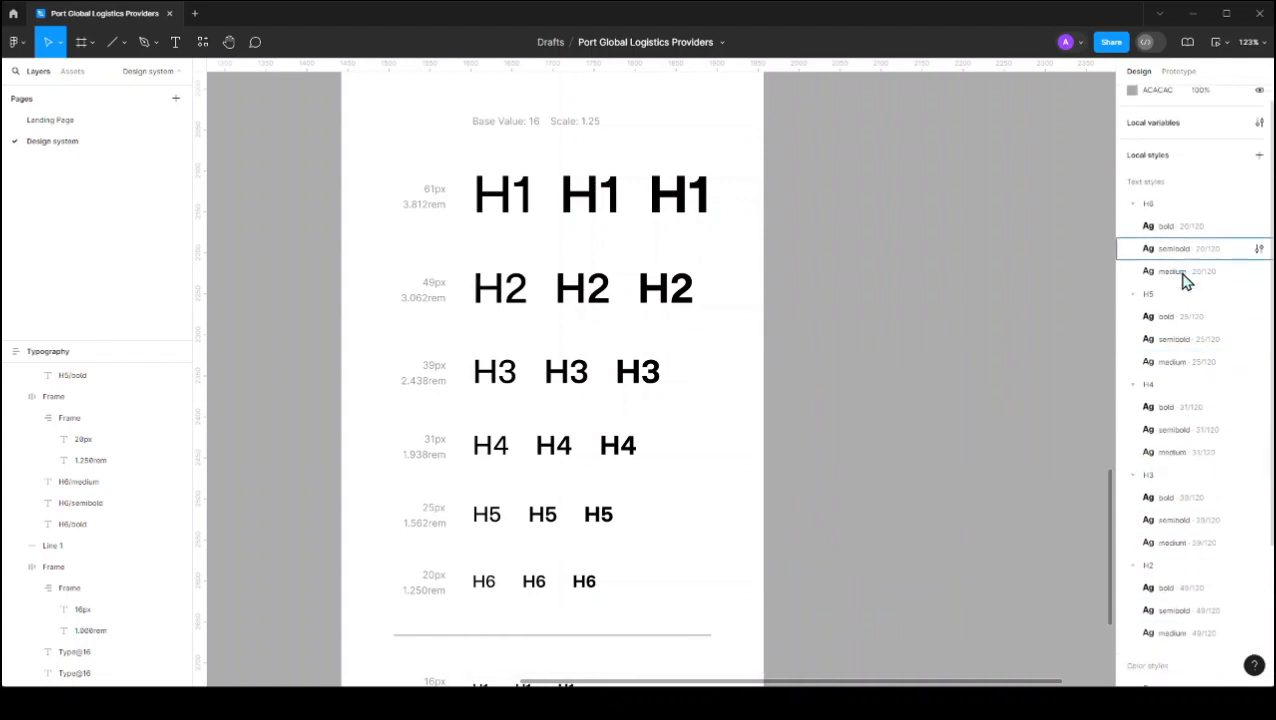
scroll(1184, 280, up, 1)
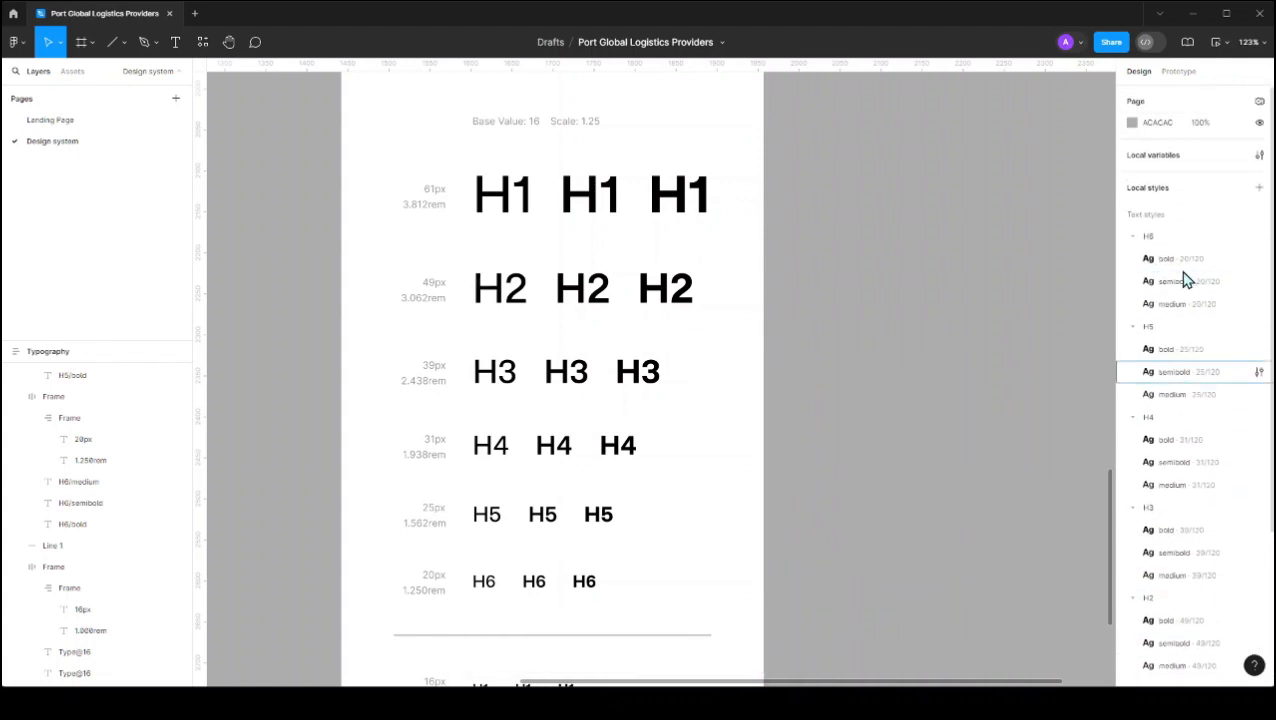
Step: Select the three H1 samples in the 61px row and generate their text styles with the Styler plugin
click(503, 198)
shift+click(573, 202)
shift+click(656, 204)
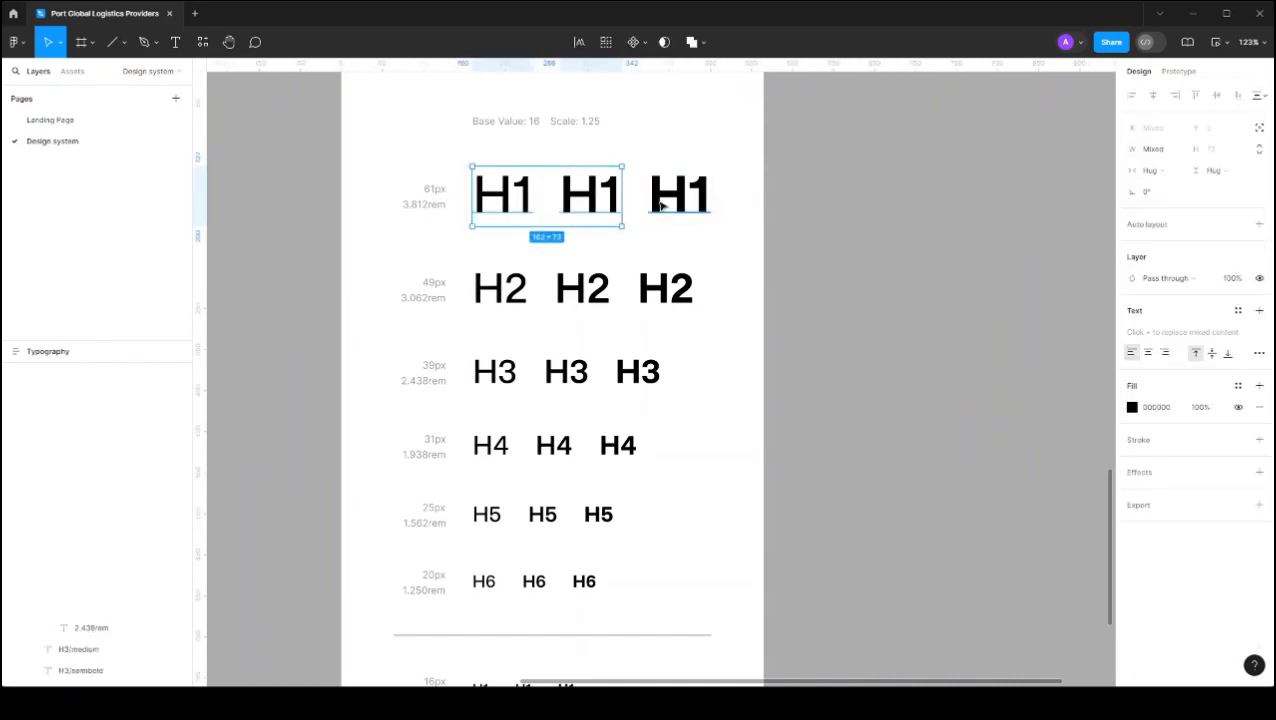
click(204, 43)
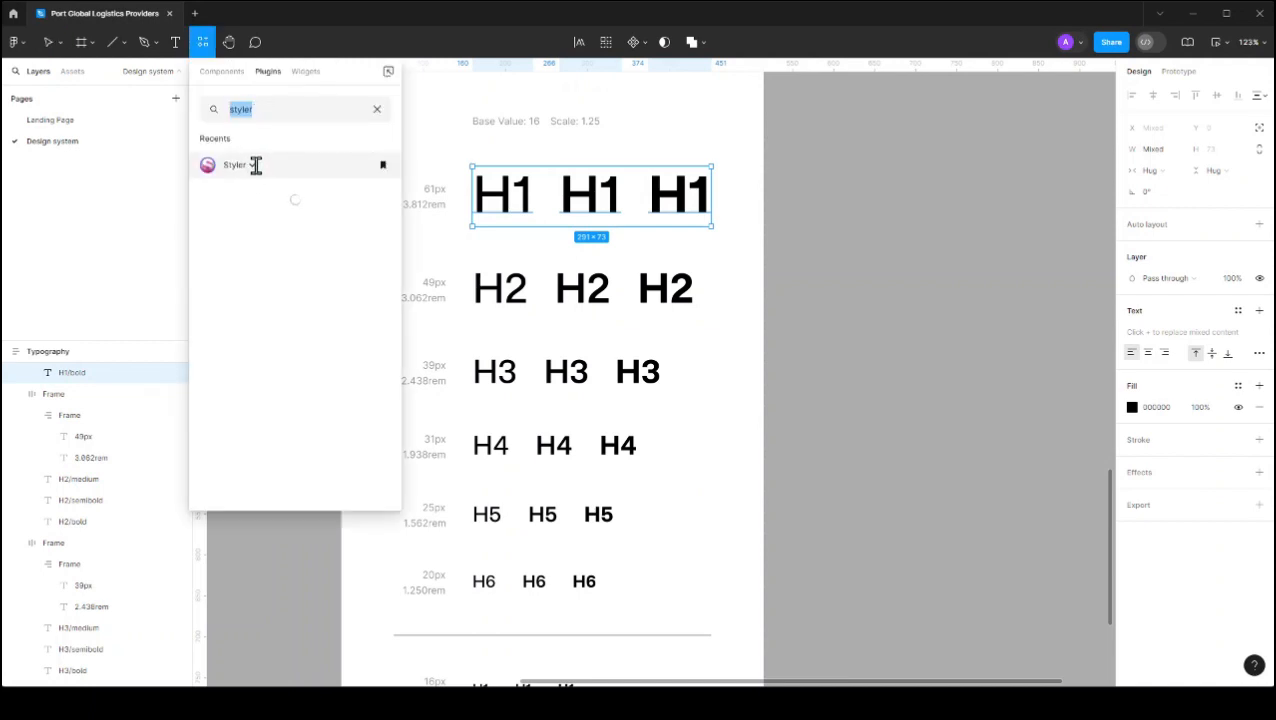
click(259, 176)
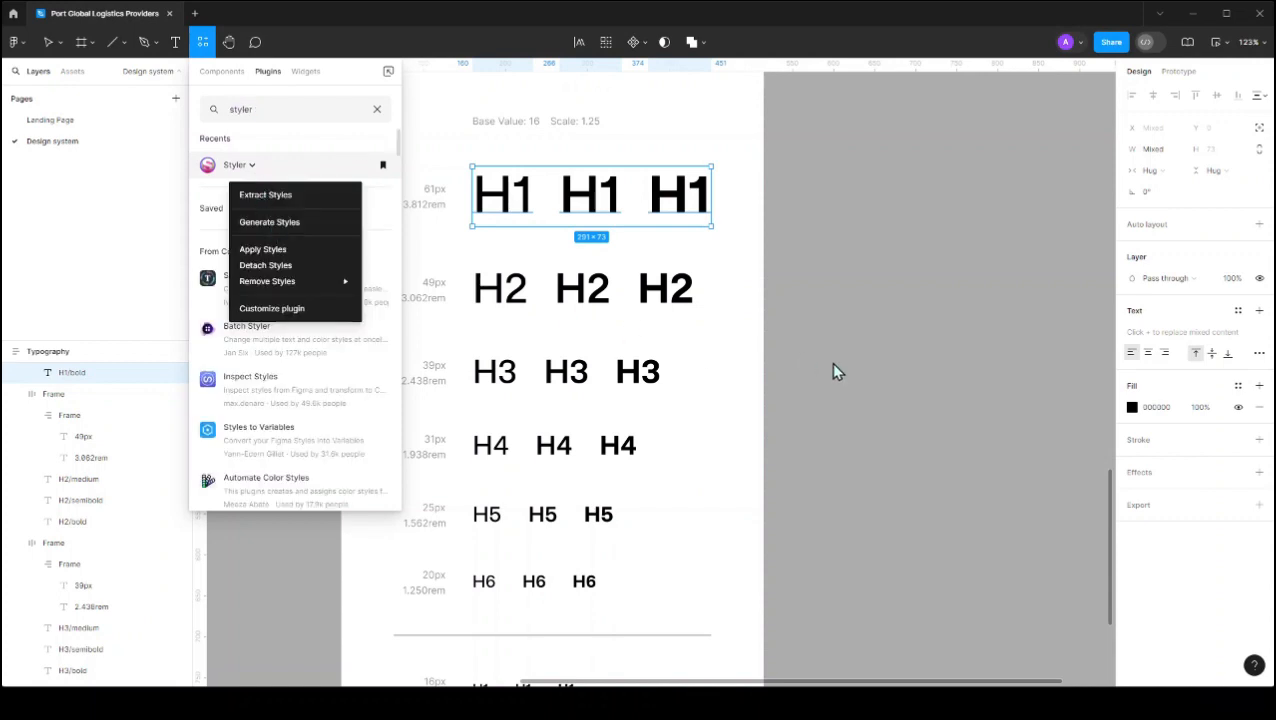
key(Escape)
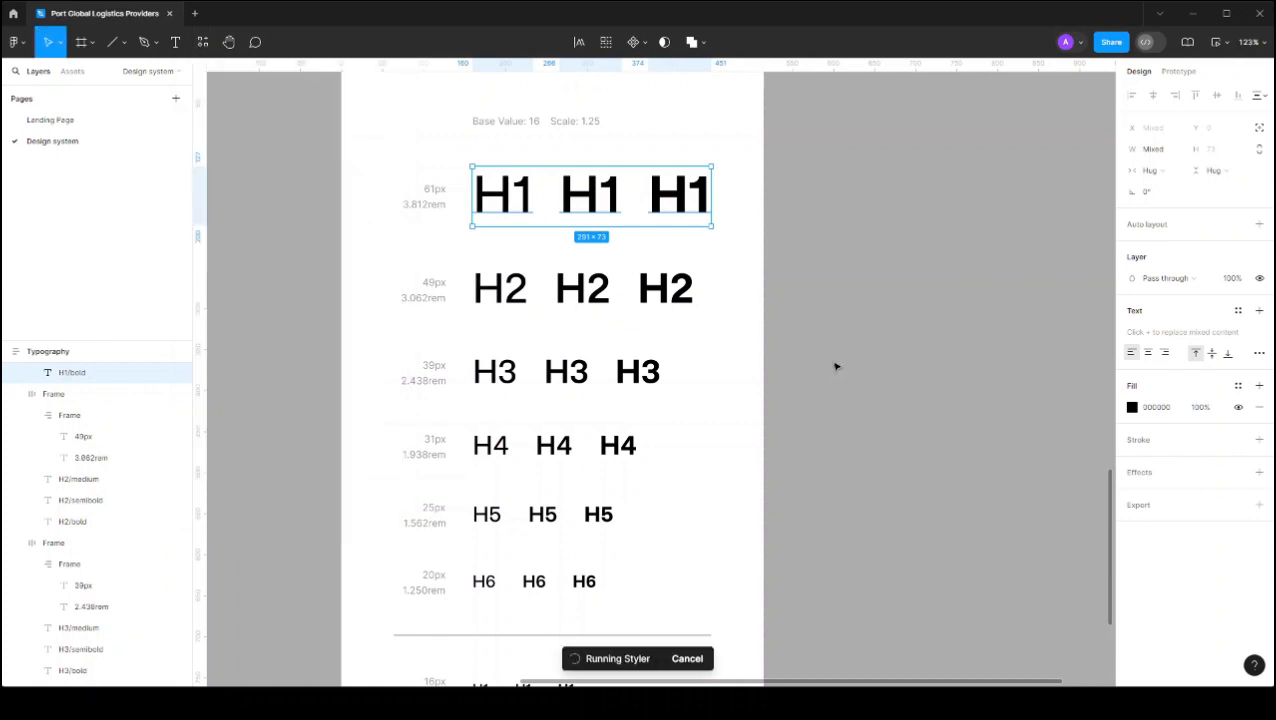
click(836, 367)
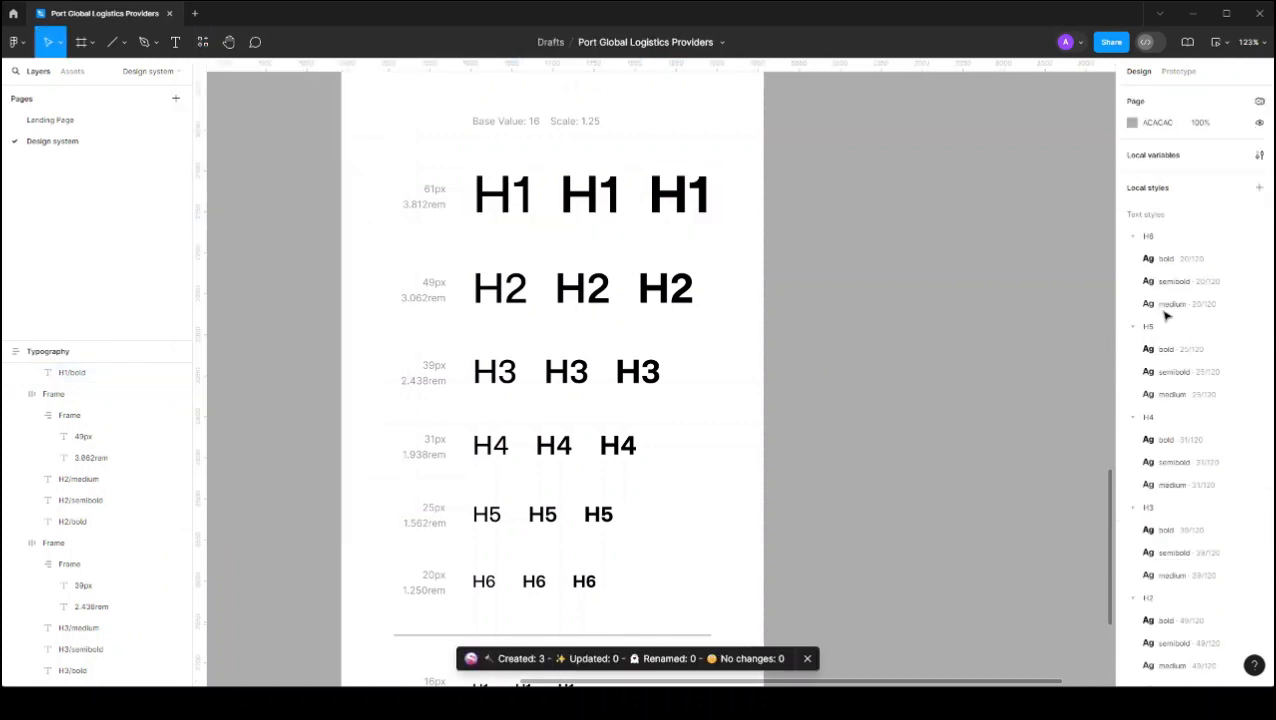
Step: Collapse the H6 to H1 groups in the local text styles list
click(1132, 260)
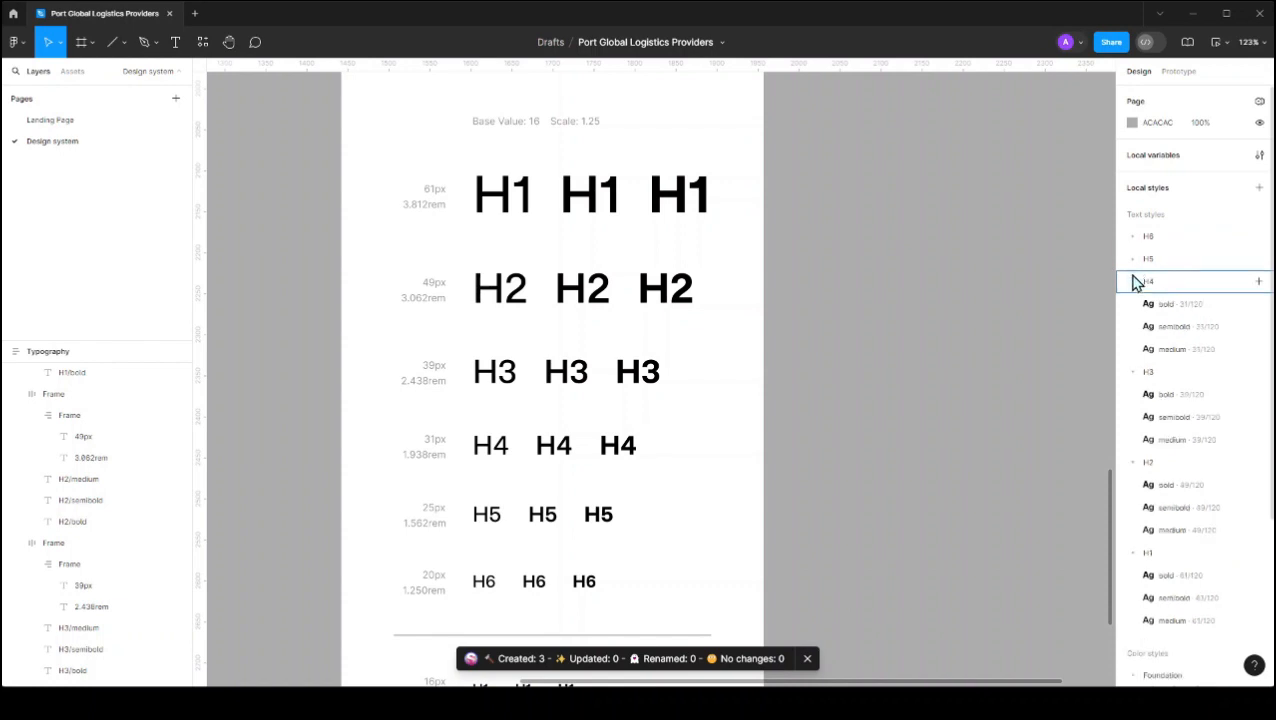
click(1132, 282)
click(1132, 304)
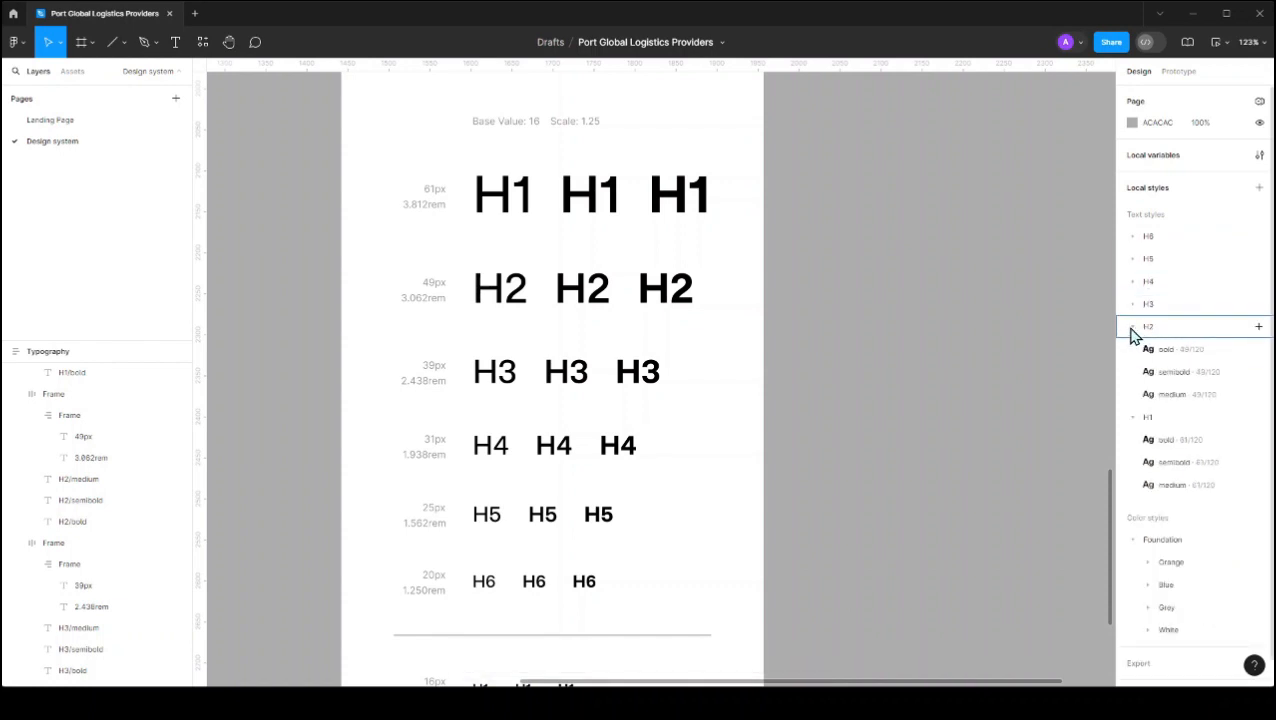
click(1132, 326)
click(1134, 350)
Step: Reorder the text style groups in ascending order from H1 to H6
drag(1170, 357, 1173, 255)
drag(1176, 347, 1177, 258)
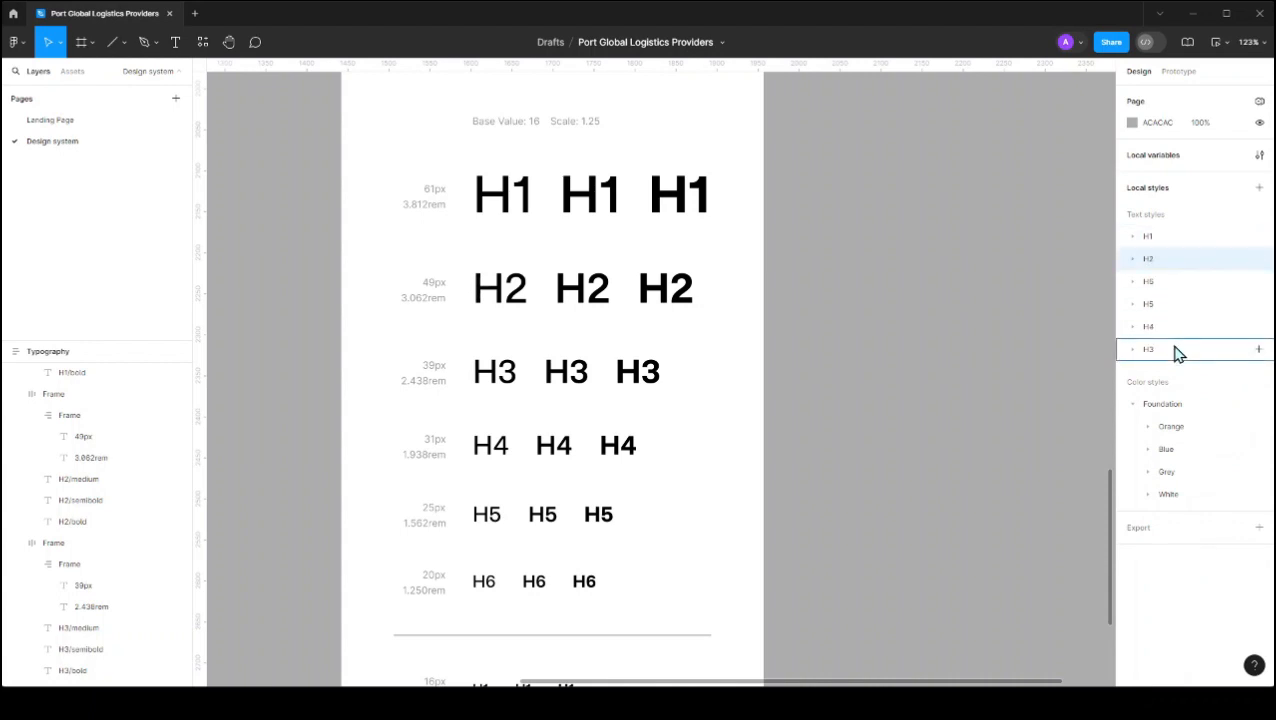
mouse_move(1169, 349)
mouse_down()
mouse_move(1161, 270)
mouse_move(1168, 352)
mouse_move(1170, 280)
mouse_move(1169, 351)
mouse_move(1162, 326)
mouse_up()
click(1177, 350)
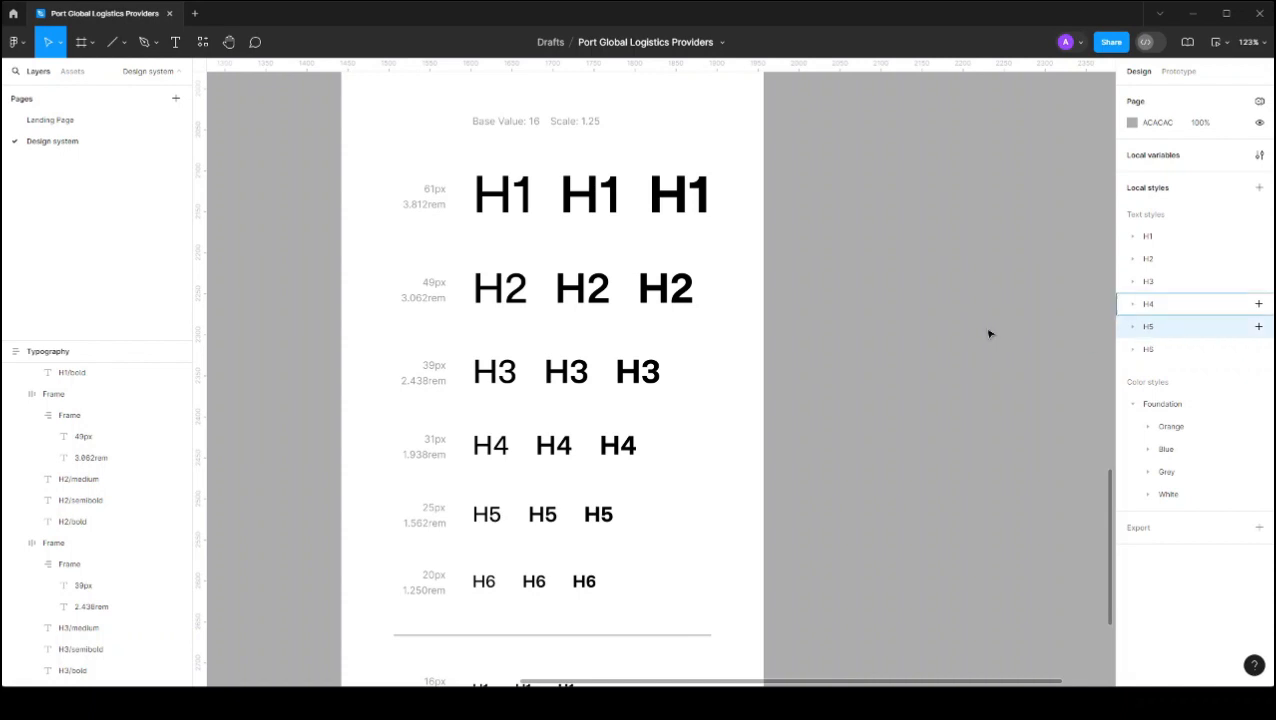
Step: Duplicate the 20px H6 row and move the copy below the divider line, above the 16px row
scroll(951, 327, down, 4)
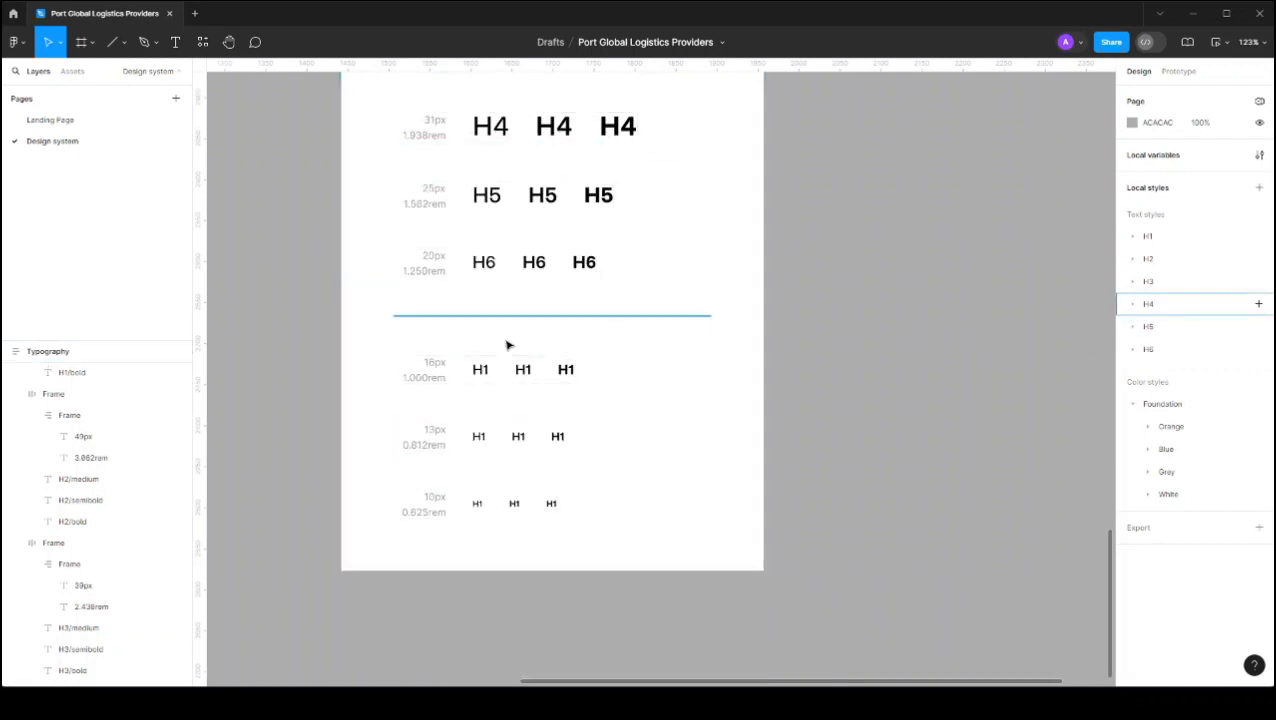
scroll(467, 383, up, 5)
scroll(478, 383, down, 3)
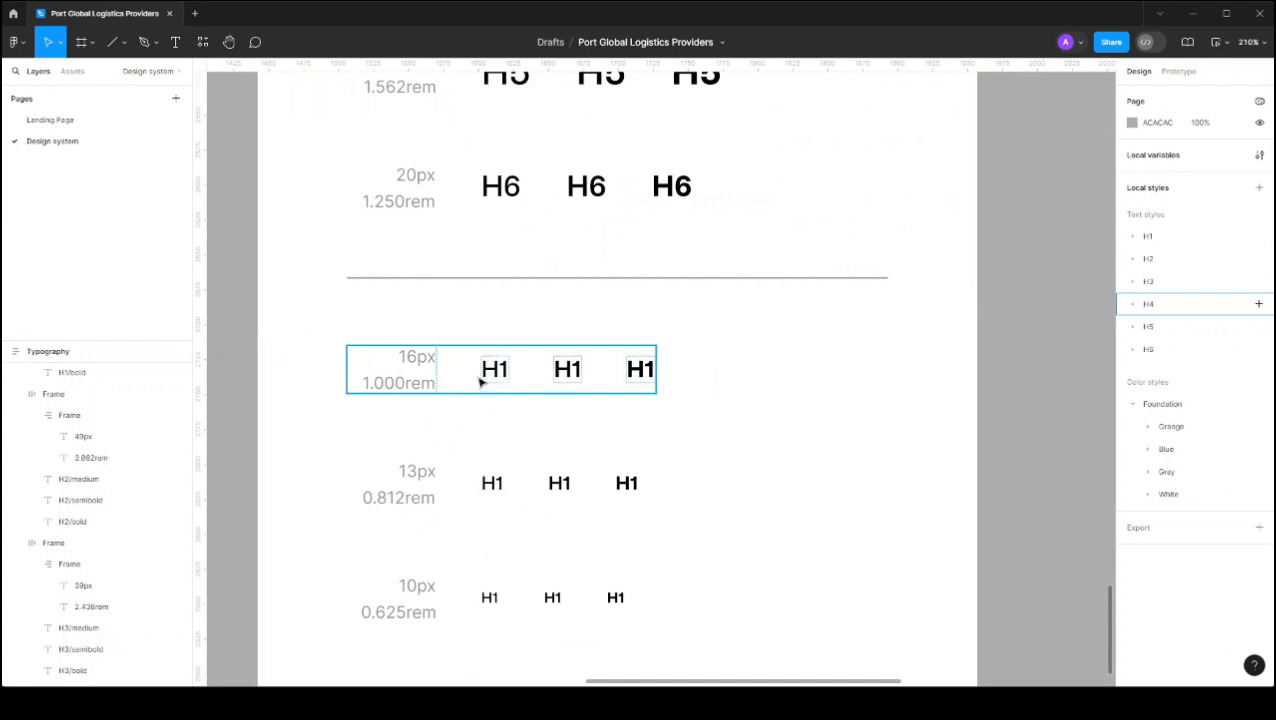
click(524, 179)
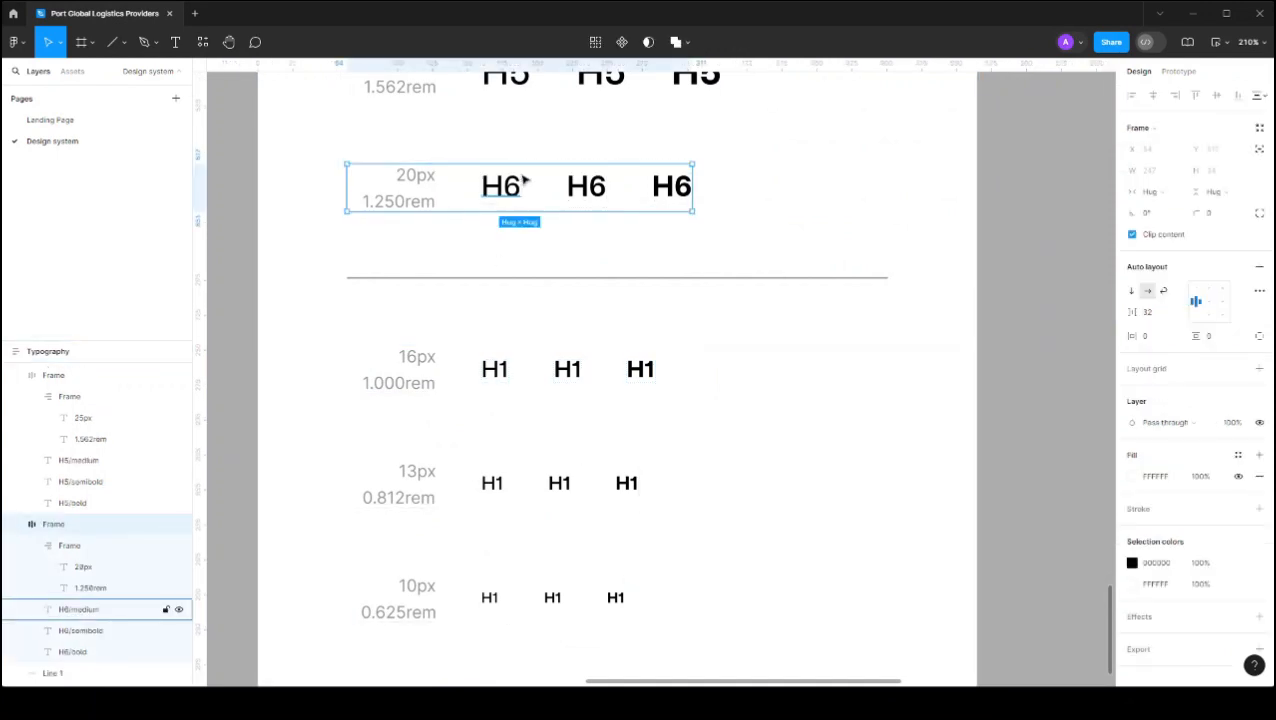
key(ctrl+d)
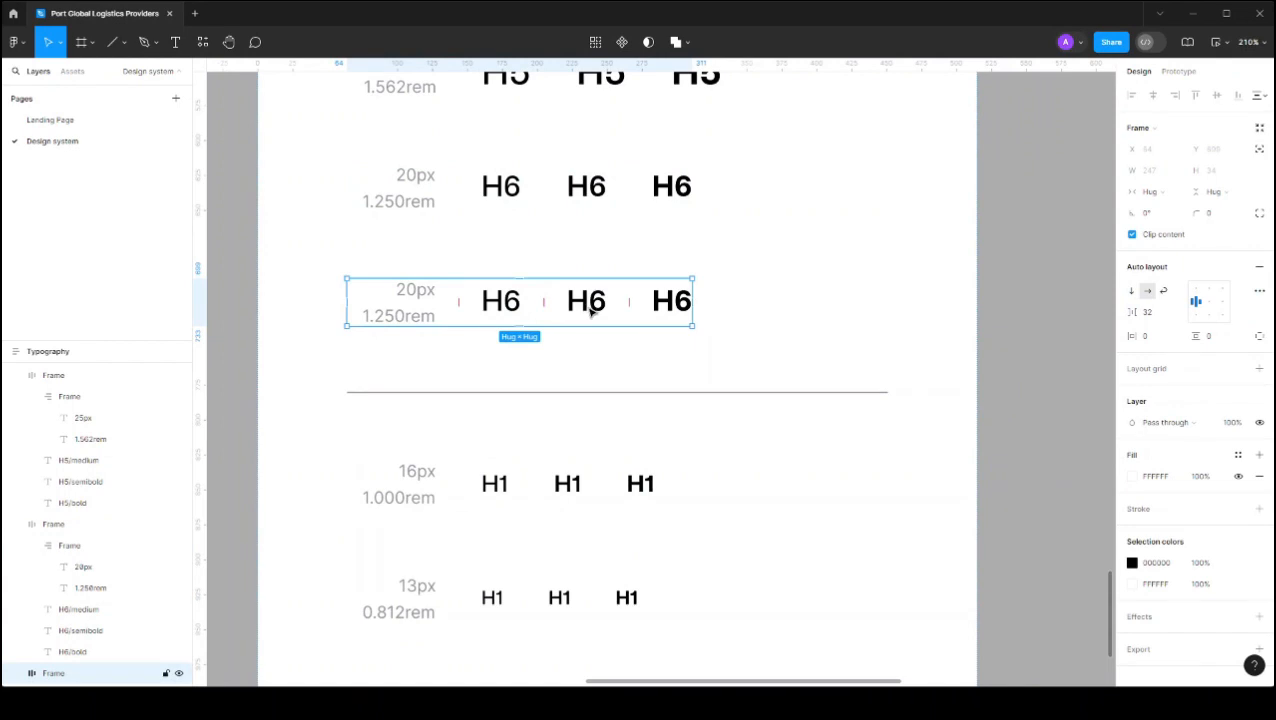
key(Down)
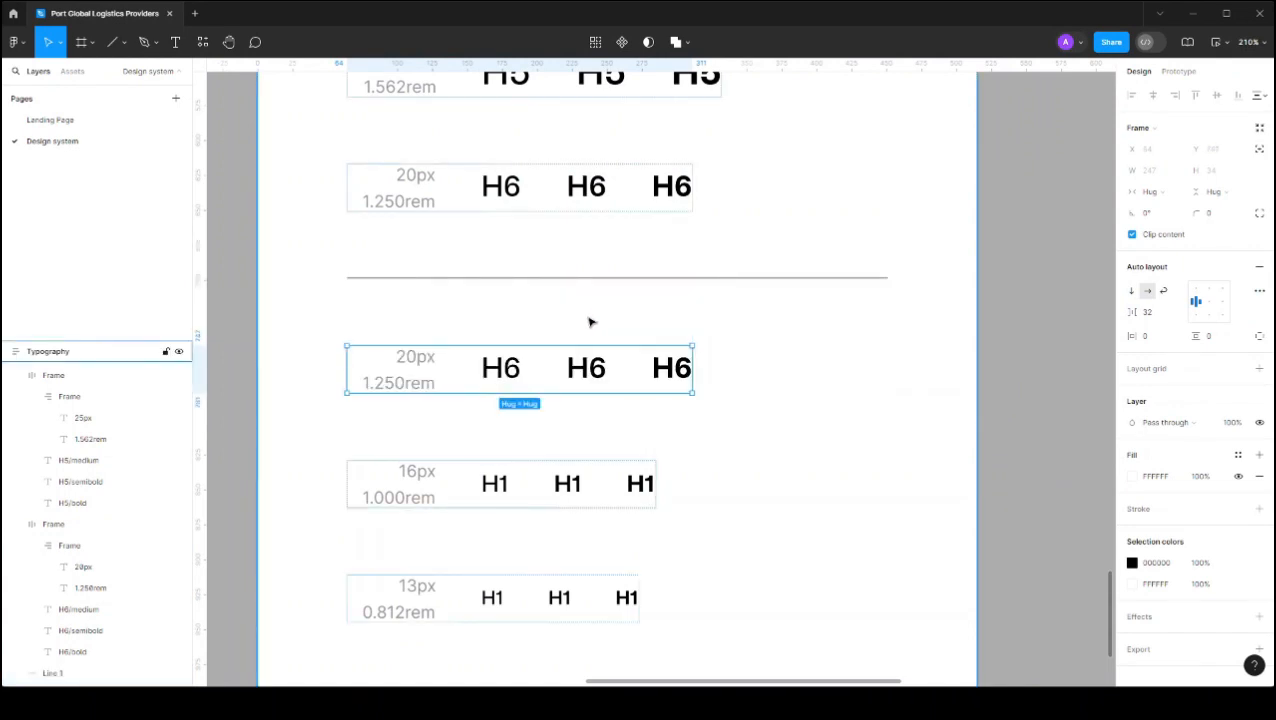
Step: Select the three H6 samples in the copied row and replace their mixed text styles with H6/semibold
ctrl+click(666, 376)
shift+click(590, 374)
shift+click(513, 378)
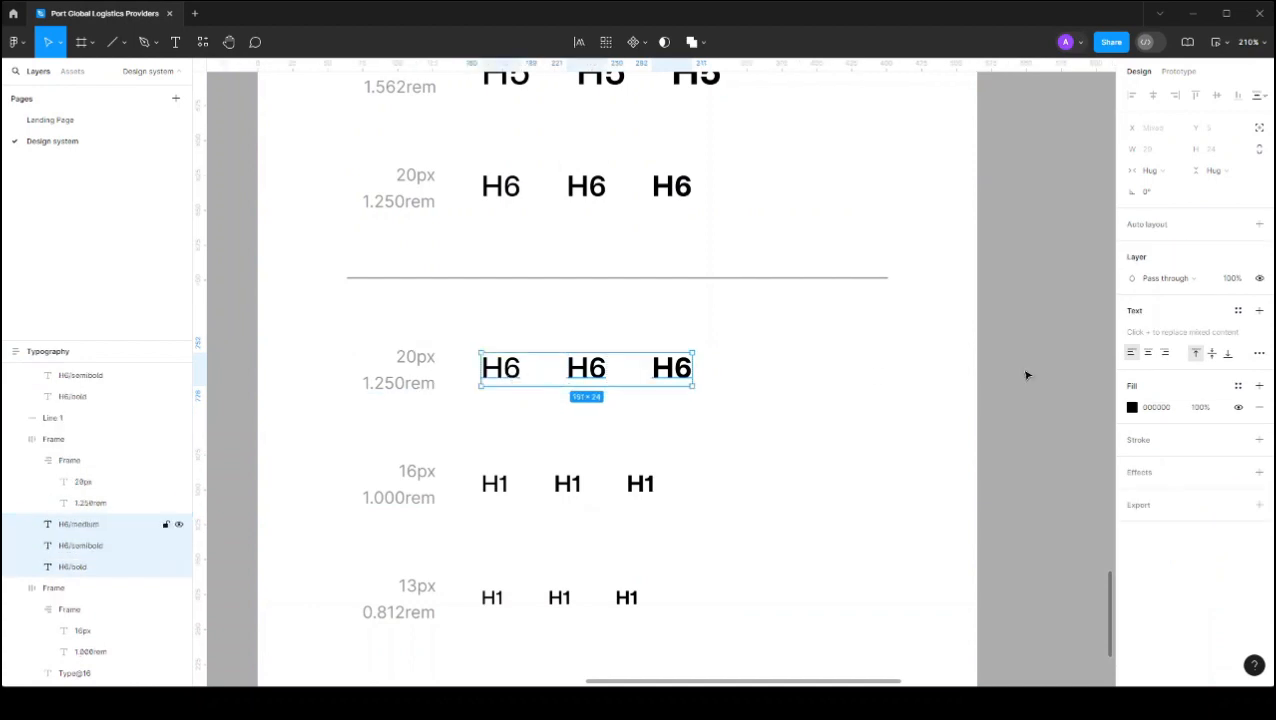
click(1258, 312)
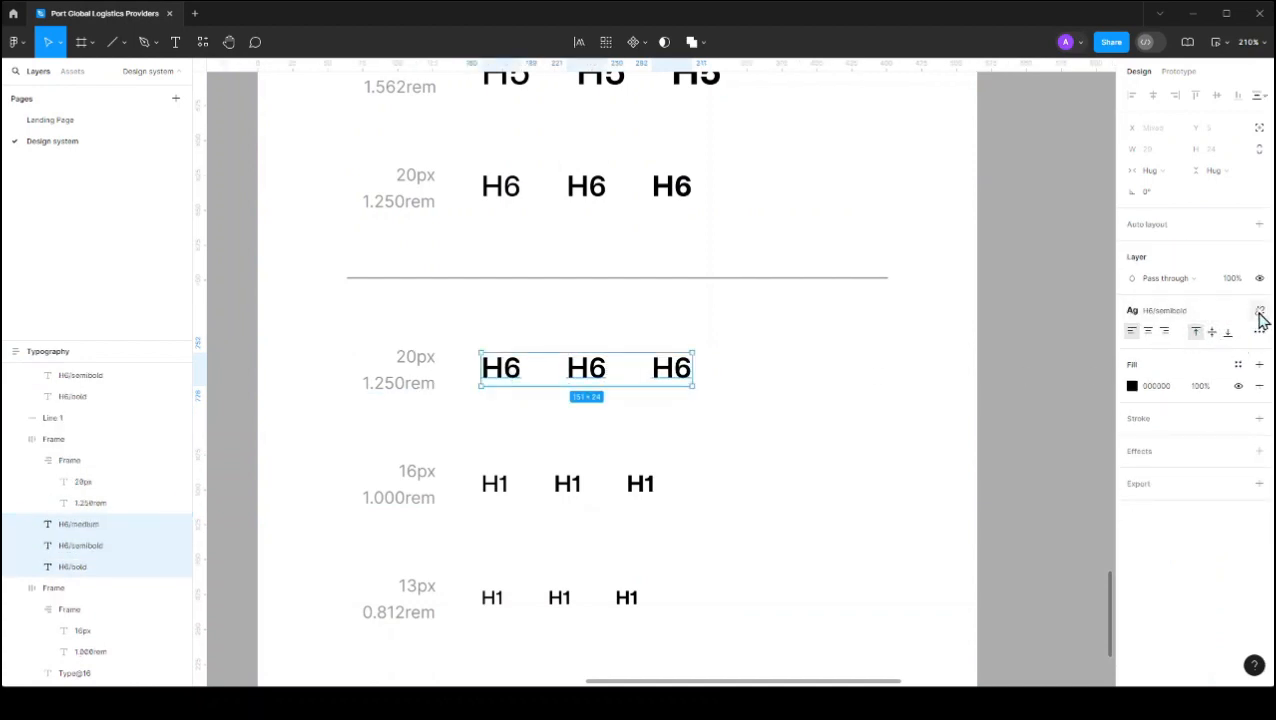
Step: Detach the text style from the three copied H6 samples and set their font size to 18
click(1259, 314)
click(1236, 356)
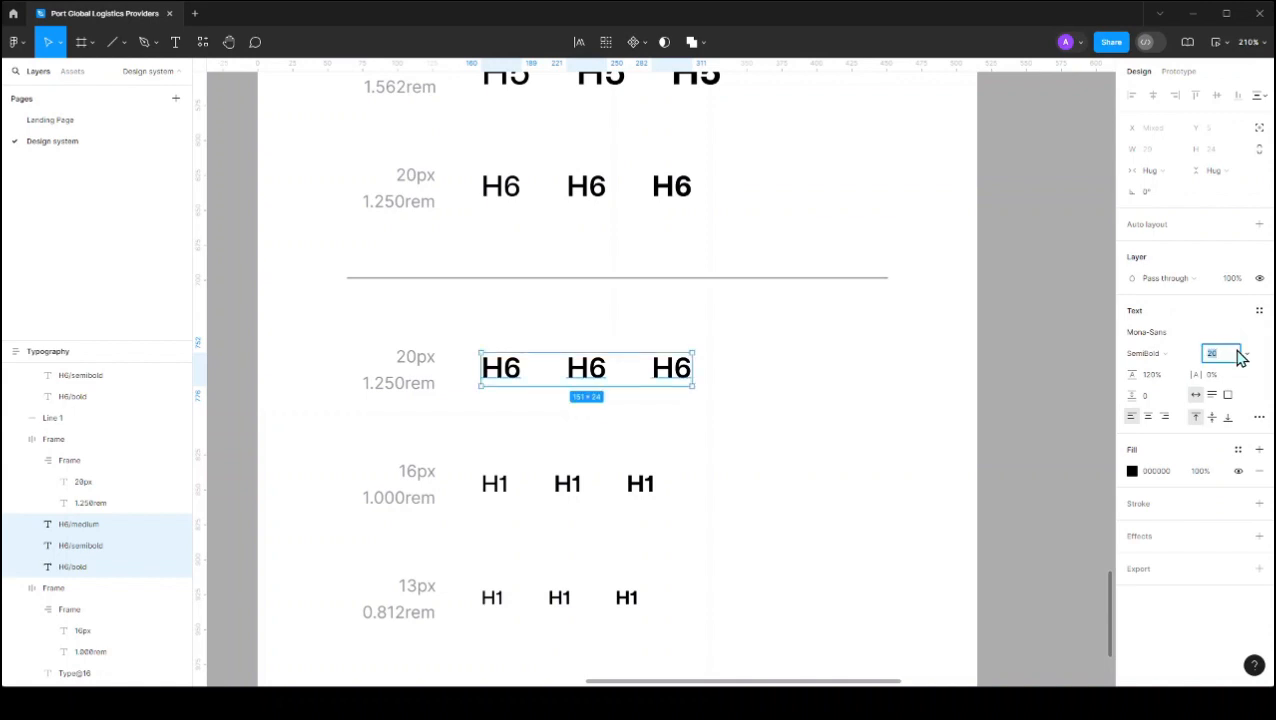
text(18)
key(Return)
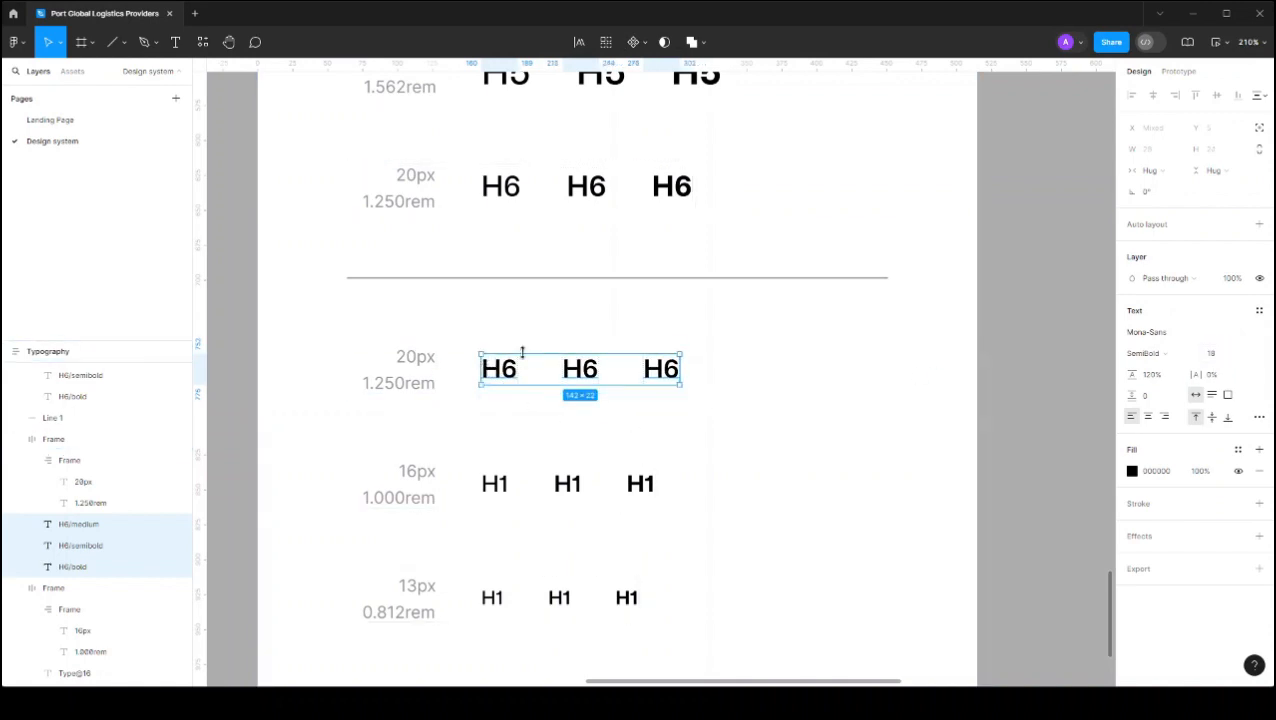
Step: Change the text of all three samples in the 16px row to M
click(499, 486)
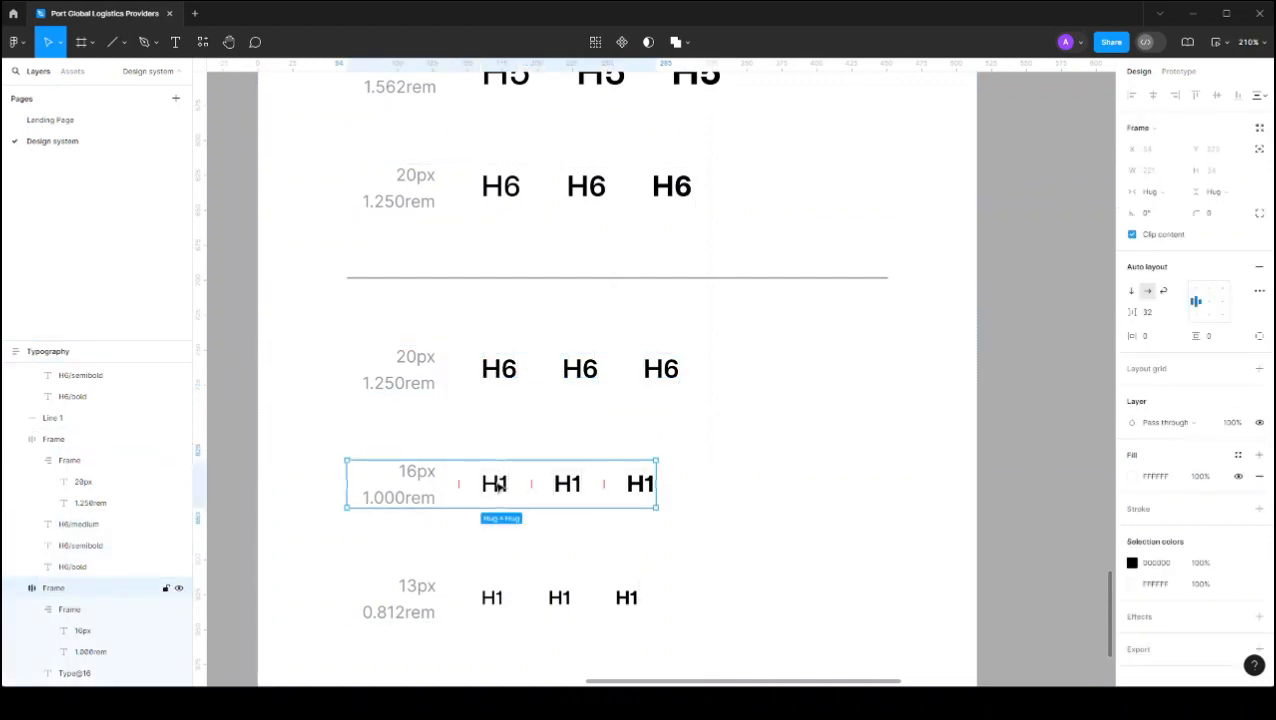
click(499, 488)
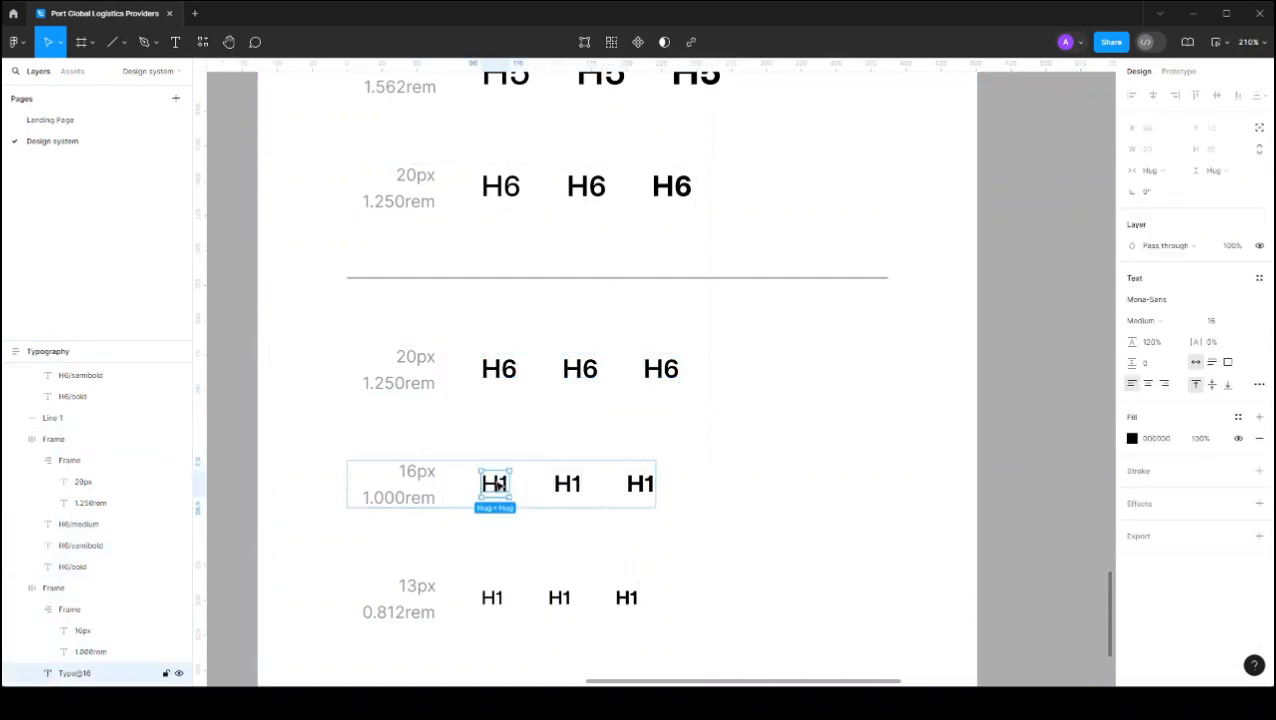
key(Return)
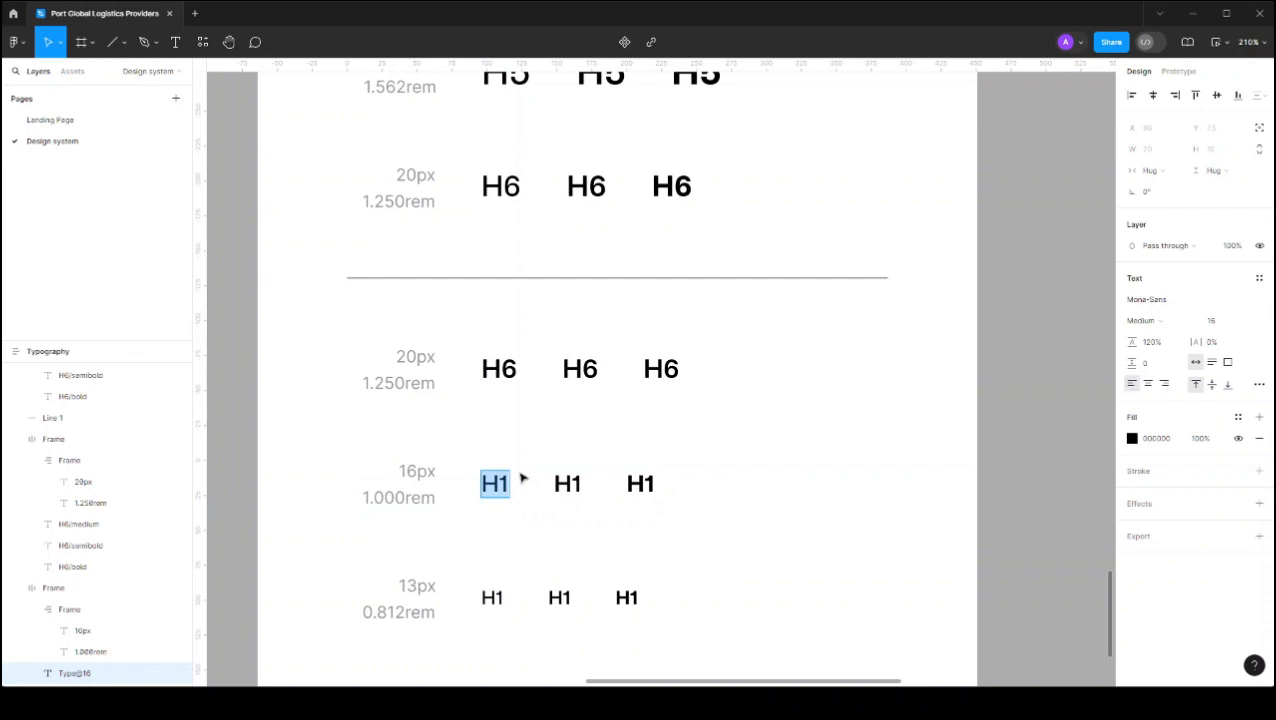
text(M)
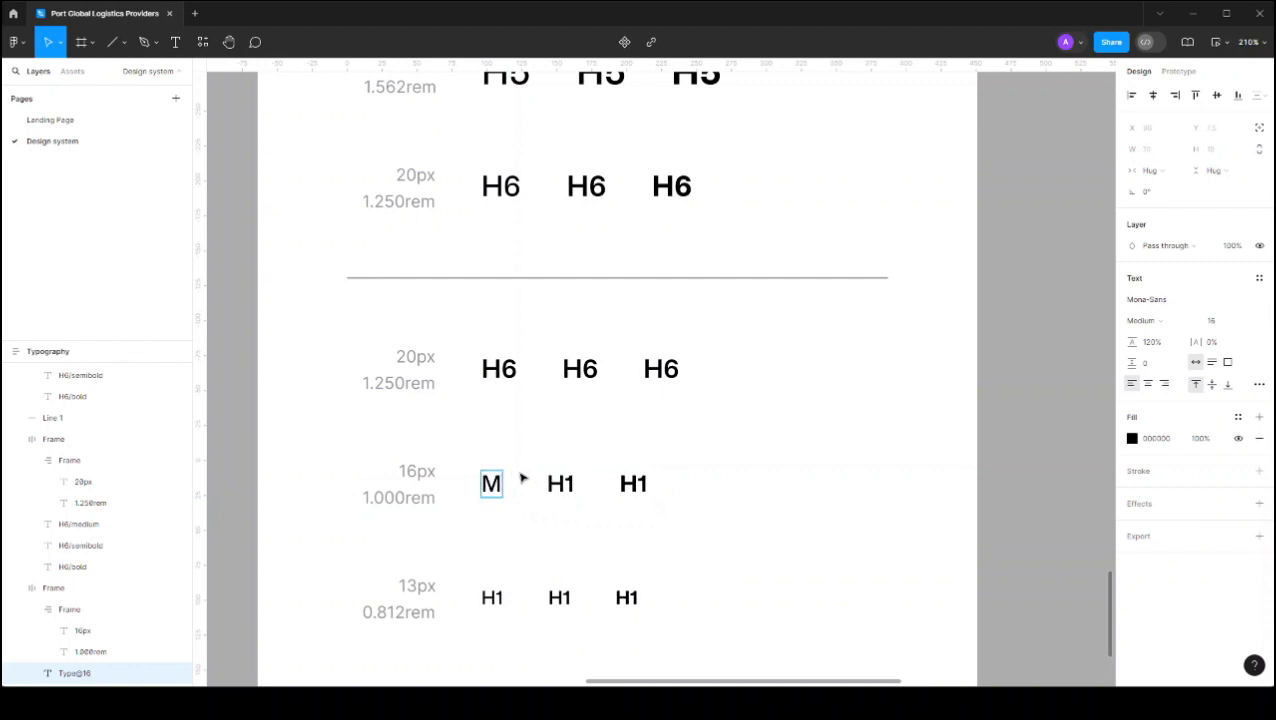
click(561, 484)
key(Return)
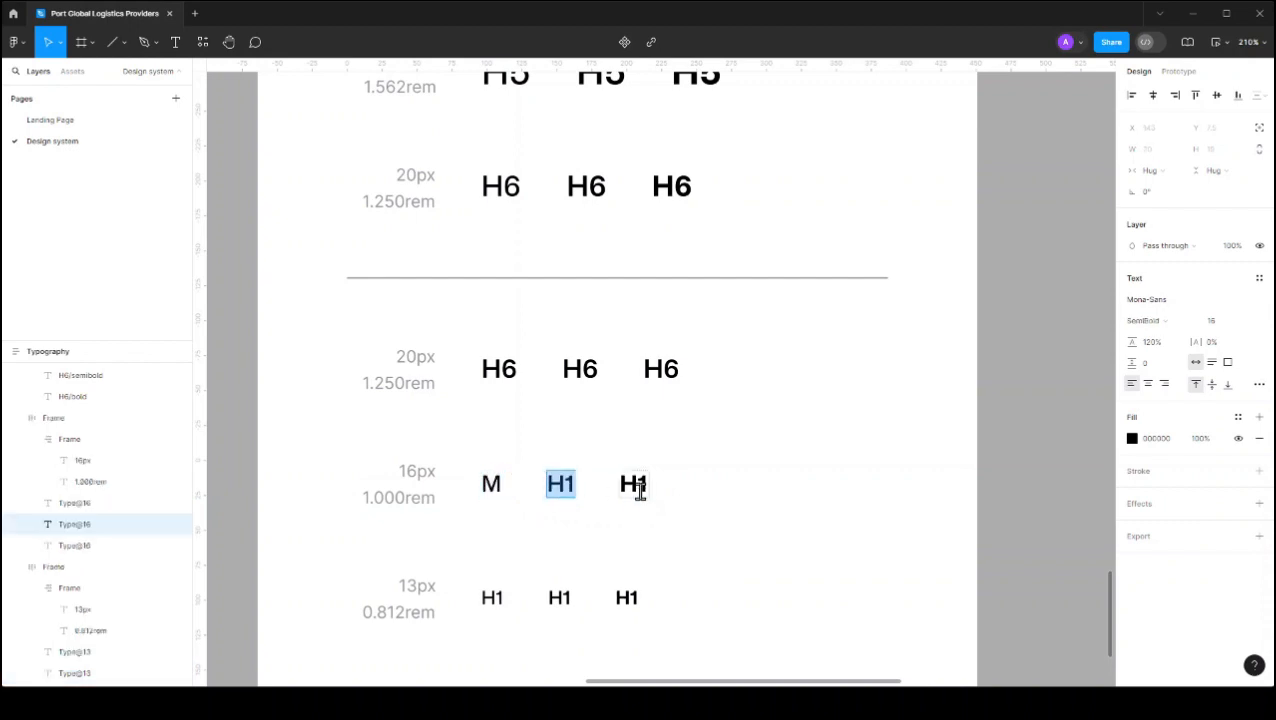
text(M)
key(ctrl+z)
text(M)
click(630, 485)
key(Return)
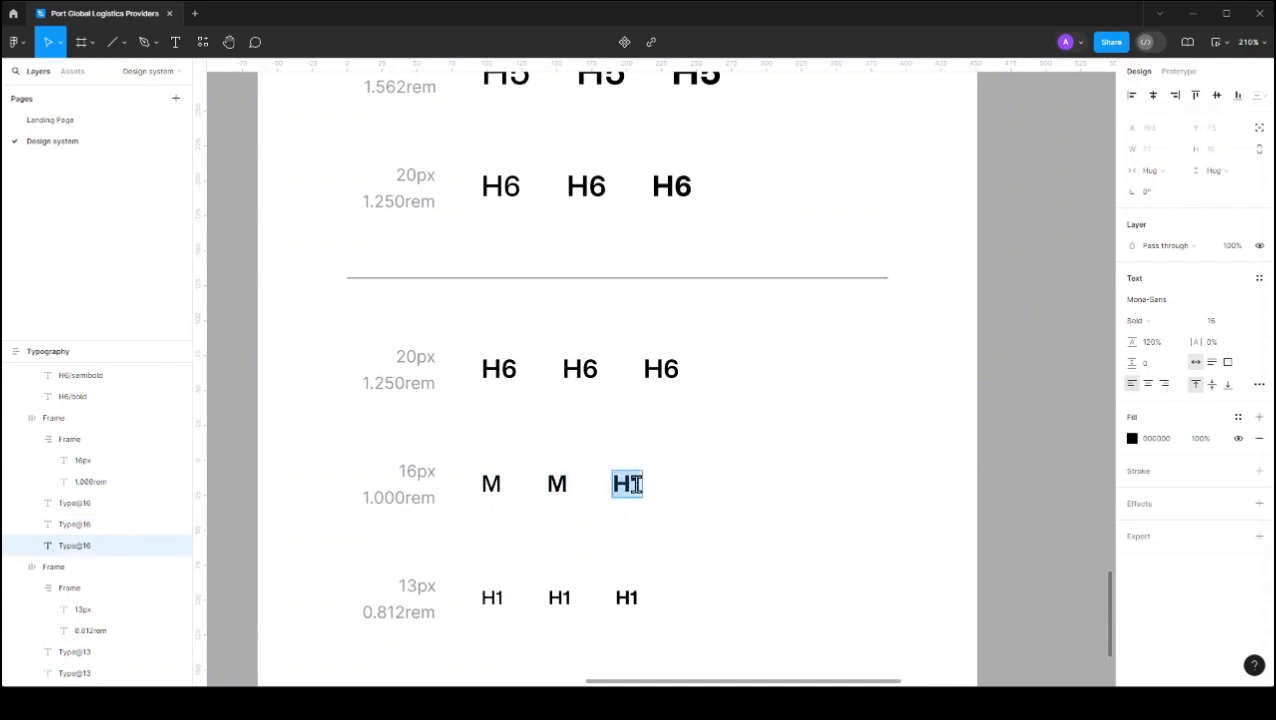
text(M)
Step: Rename the three 16px sample layers as M/Medium, M/semibold and M/Bold
click(86, 506)
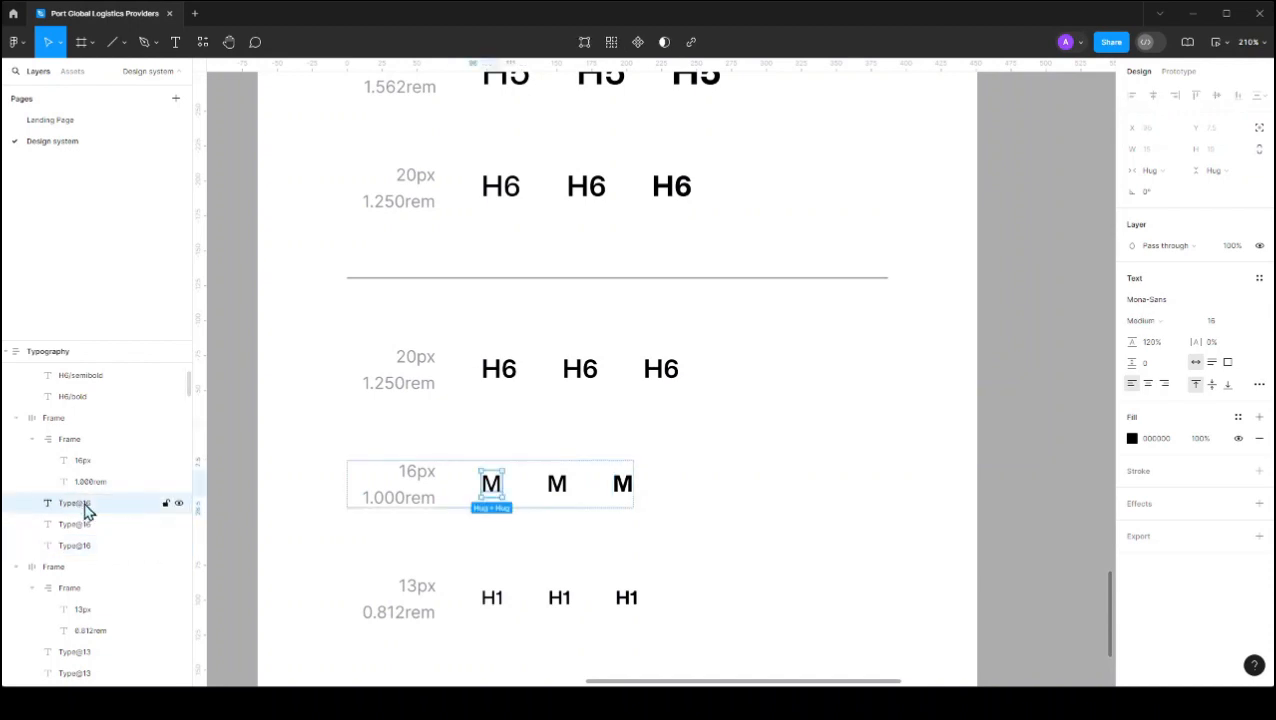
double_click(97, 505)
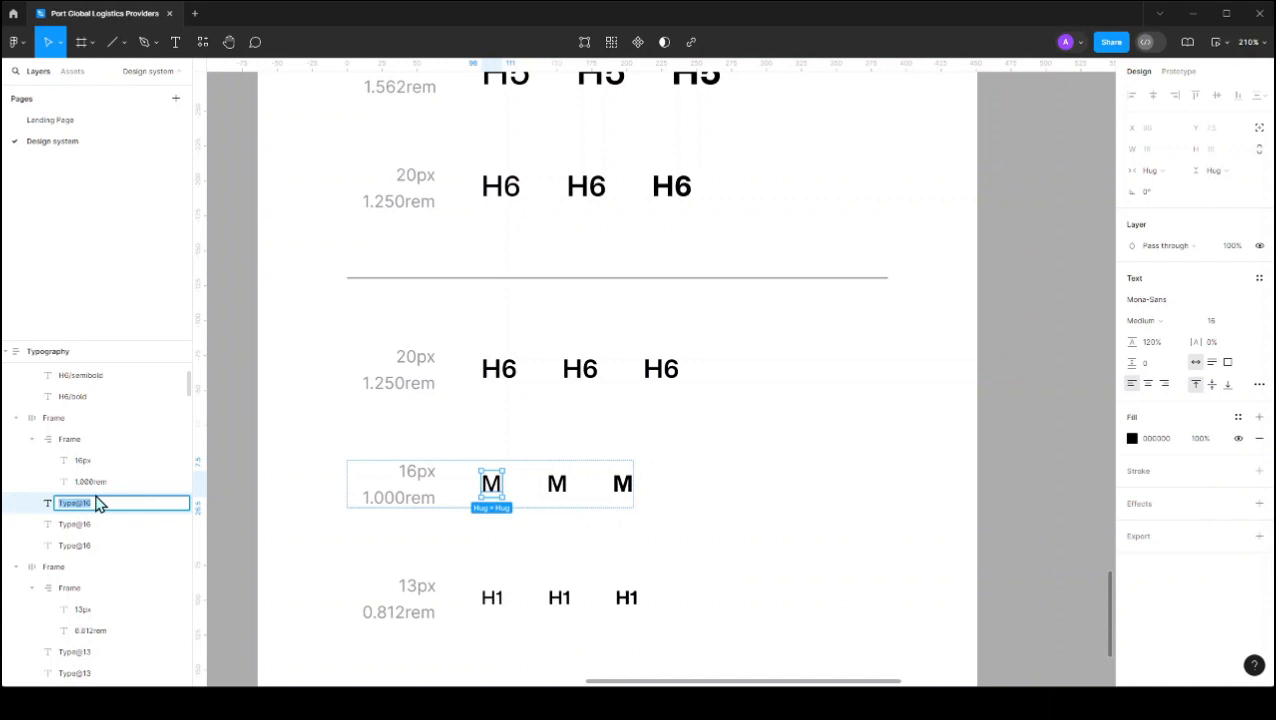
text(H)
key(Return)
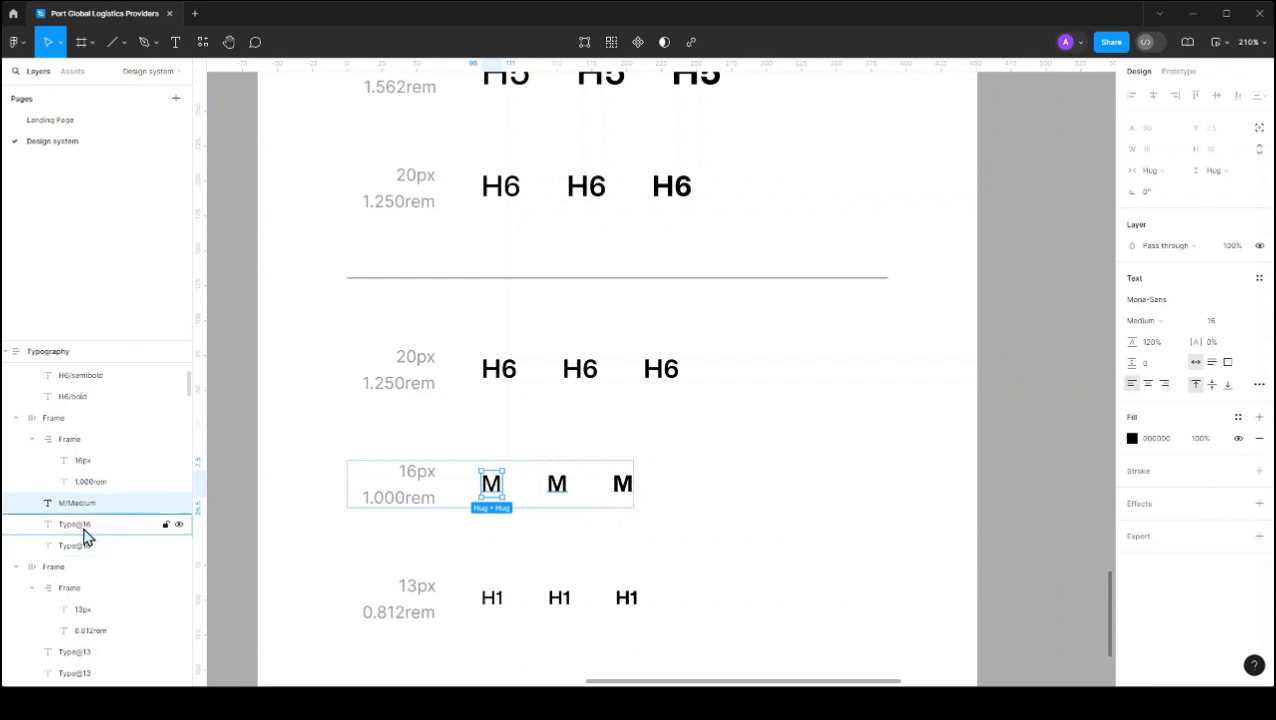
click(86, 530)
double_click(86, 533)
text(M/semibold)
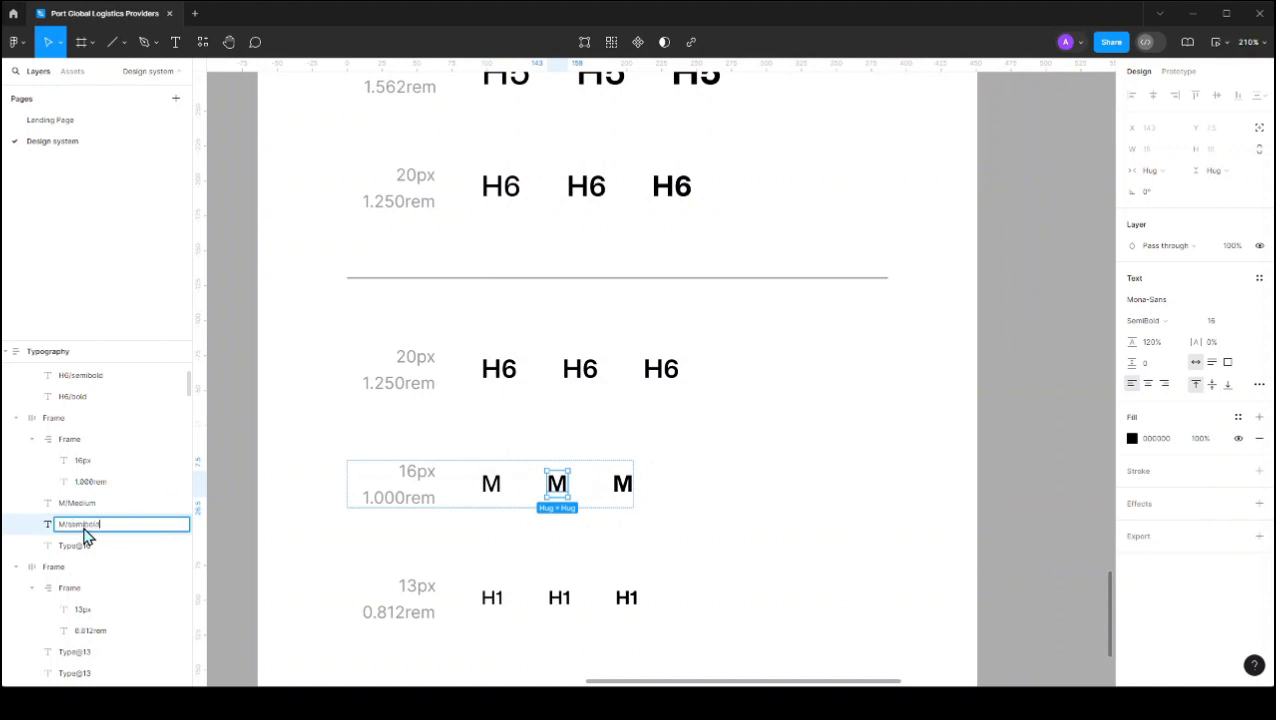
key(Return)
click(80, 548)
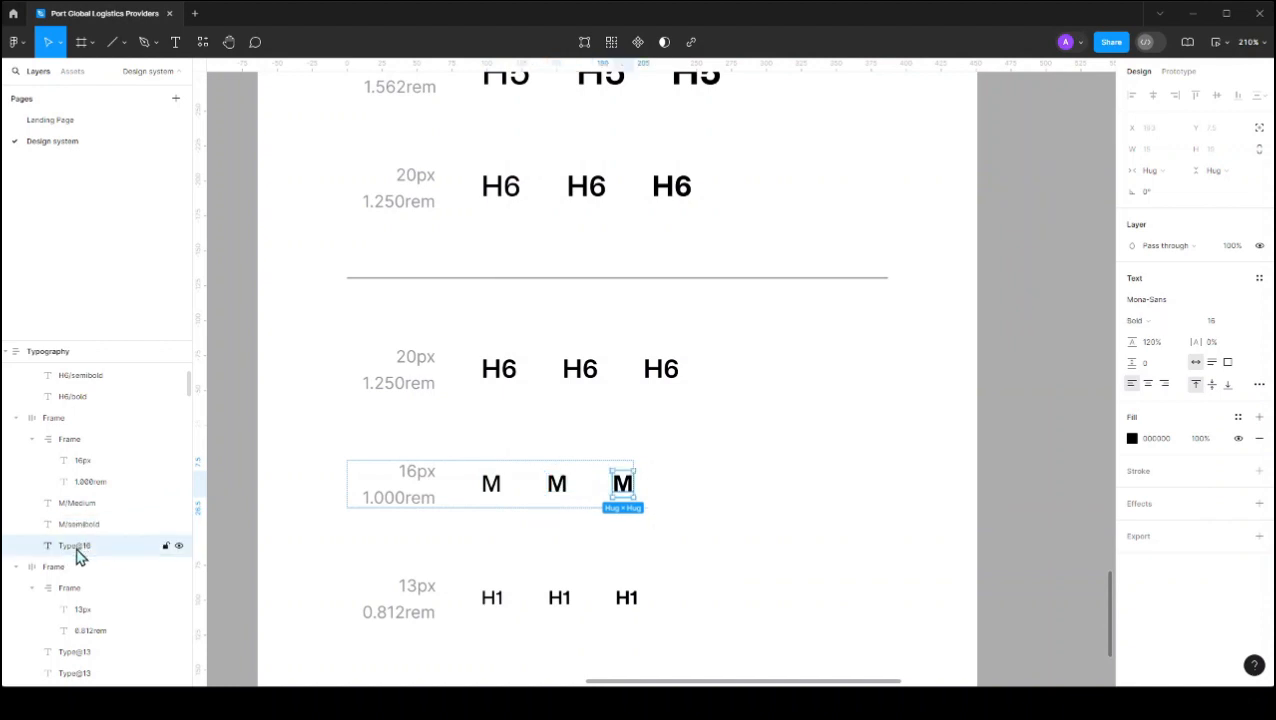
double_click(80, 548)
text(M/Bo)
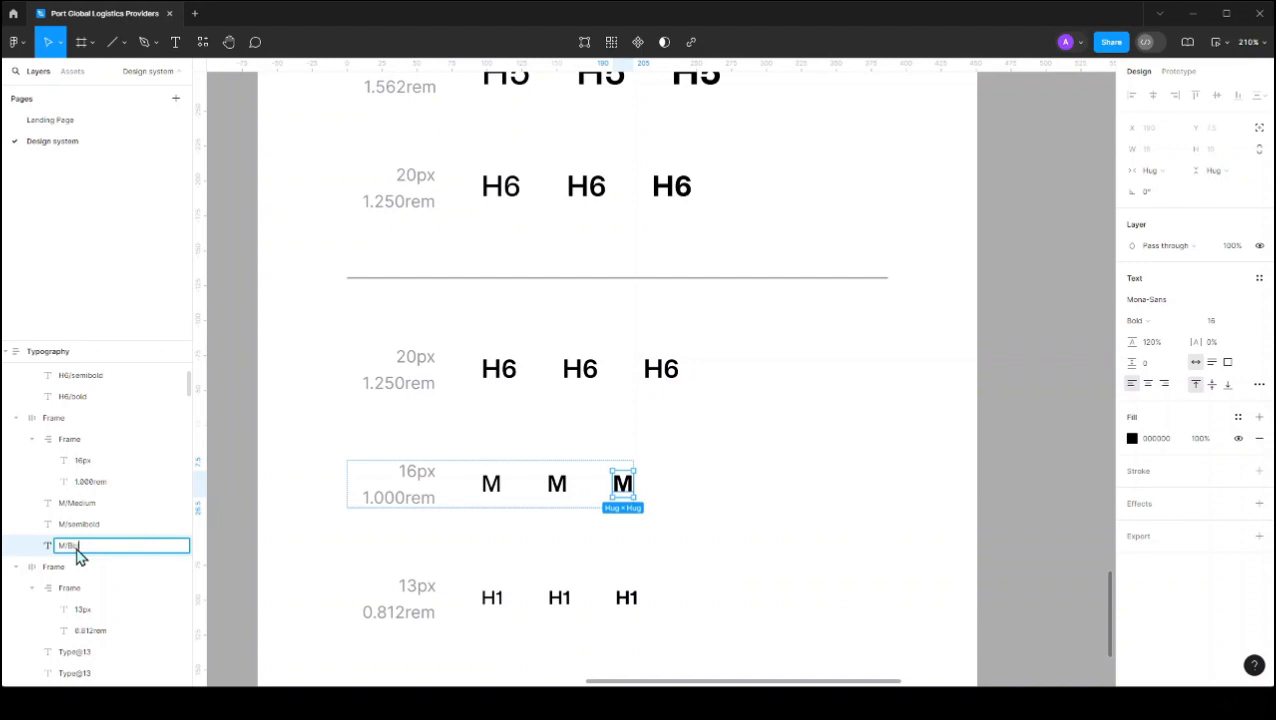
text(ld)
key(Return)
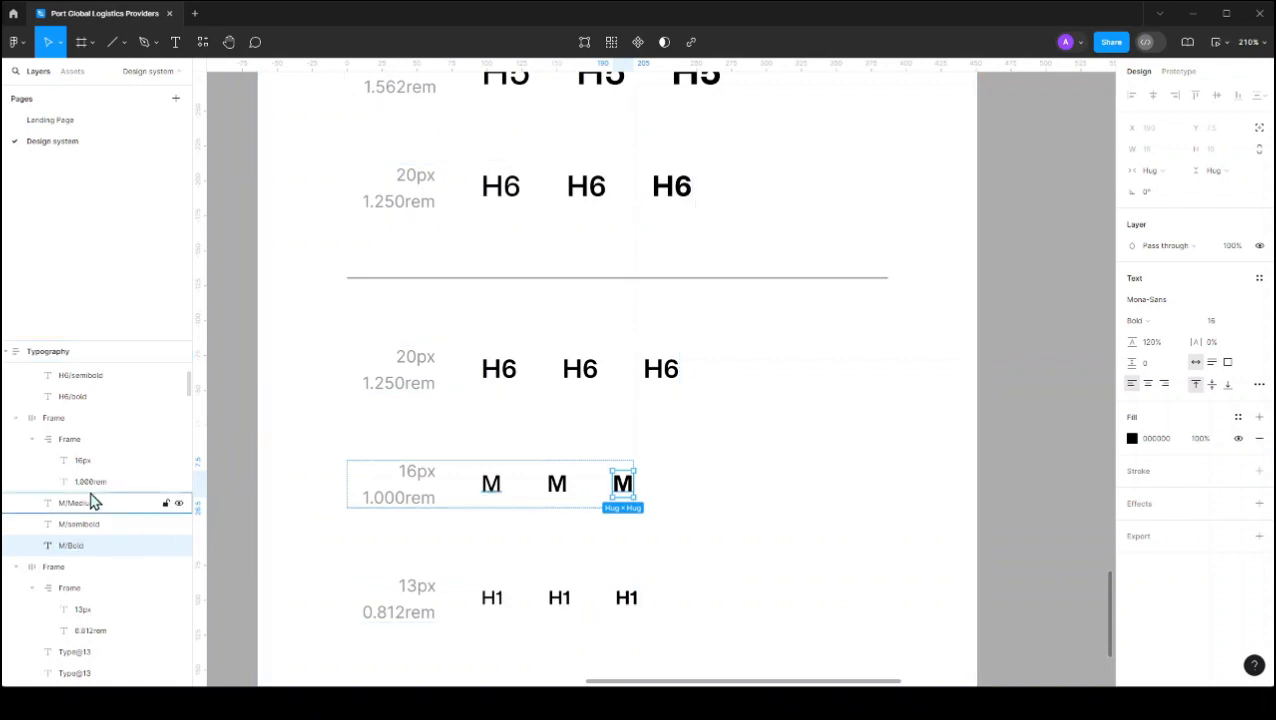
Step: Change the text of the medium and semibold 16px samples to R
click(492, 485)
double_click(491, 485)
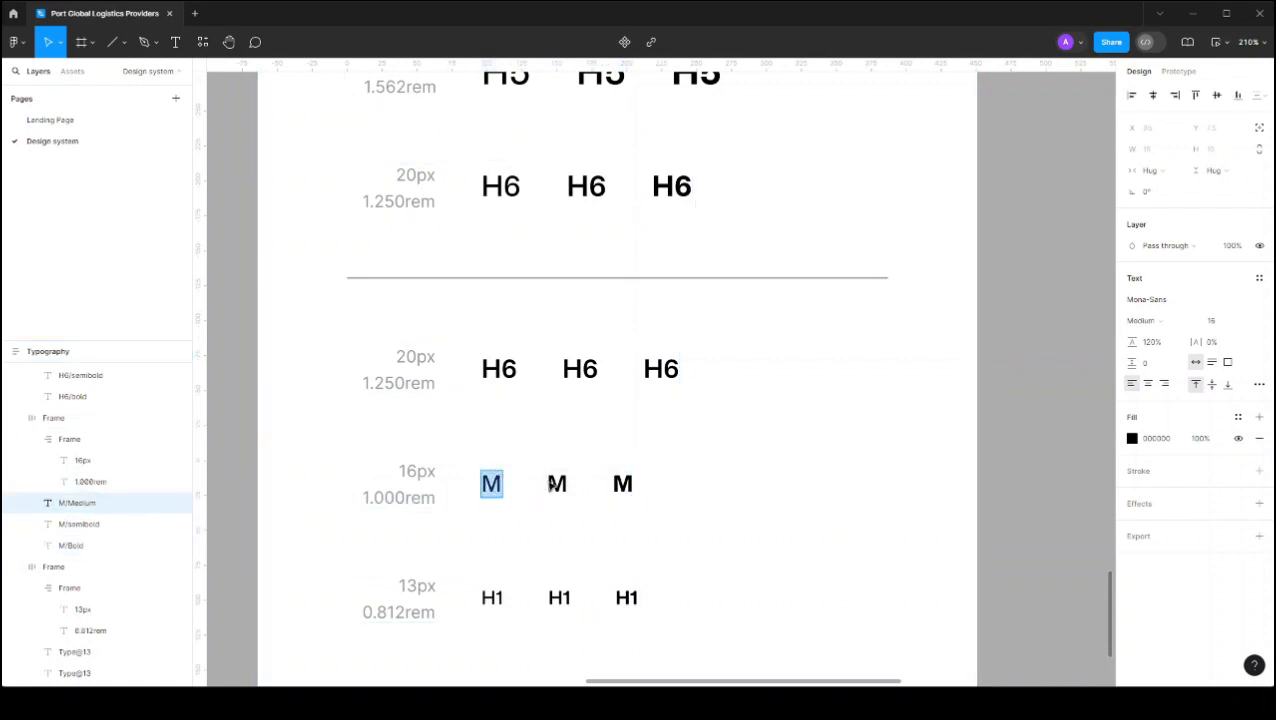
text(R)
click(553, 484)
double_click(553, 484)
text(R)
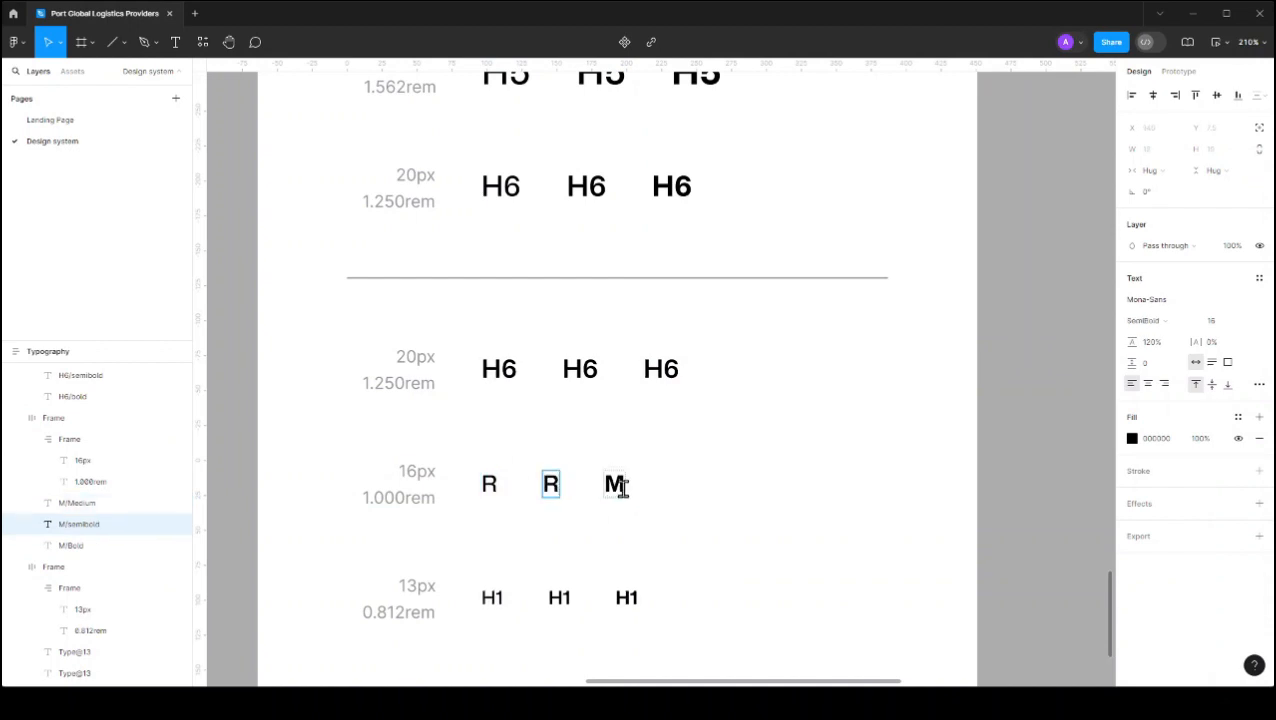
Step: Replace the text of all three 16px samples with Regular
click(618, 484)
double_click(618, 484)
text(R)
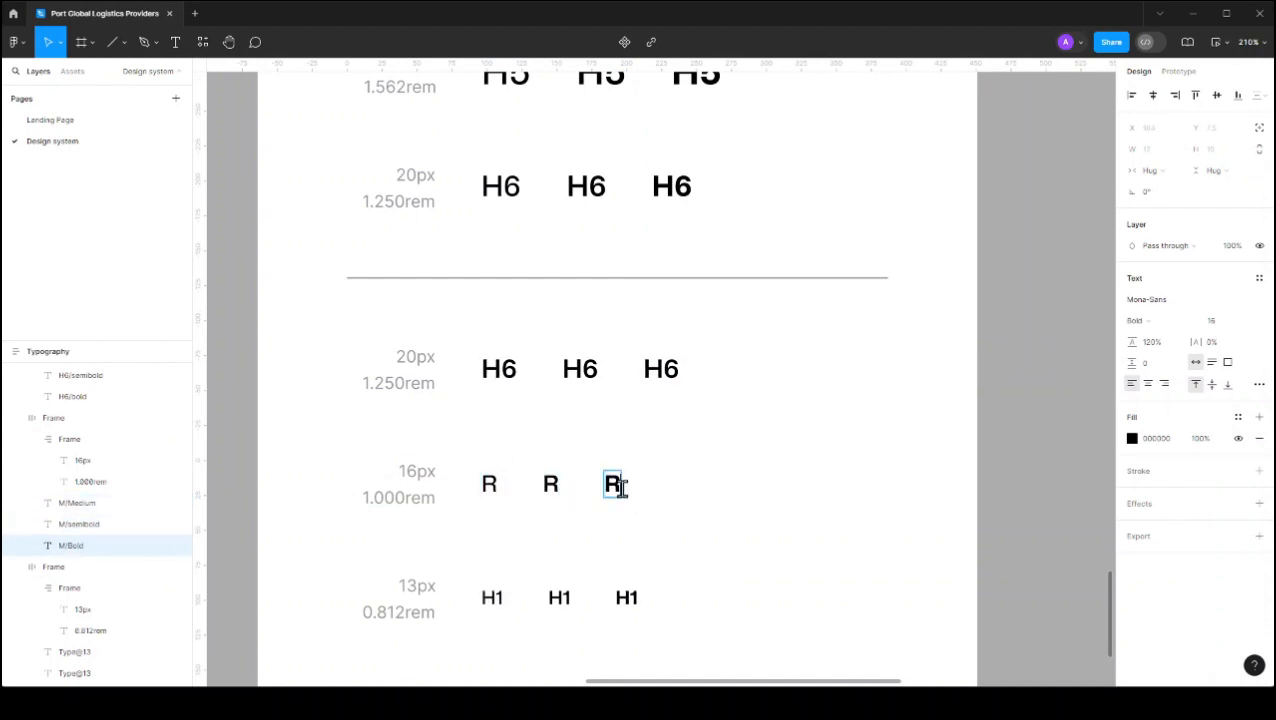
text(egul)
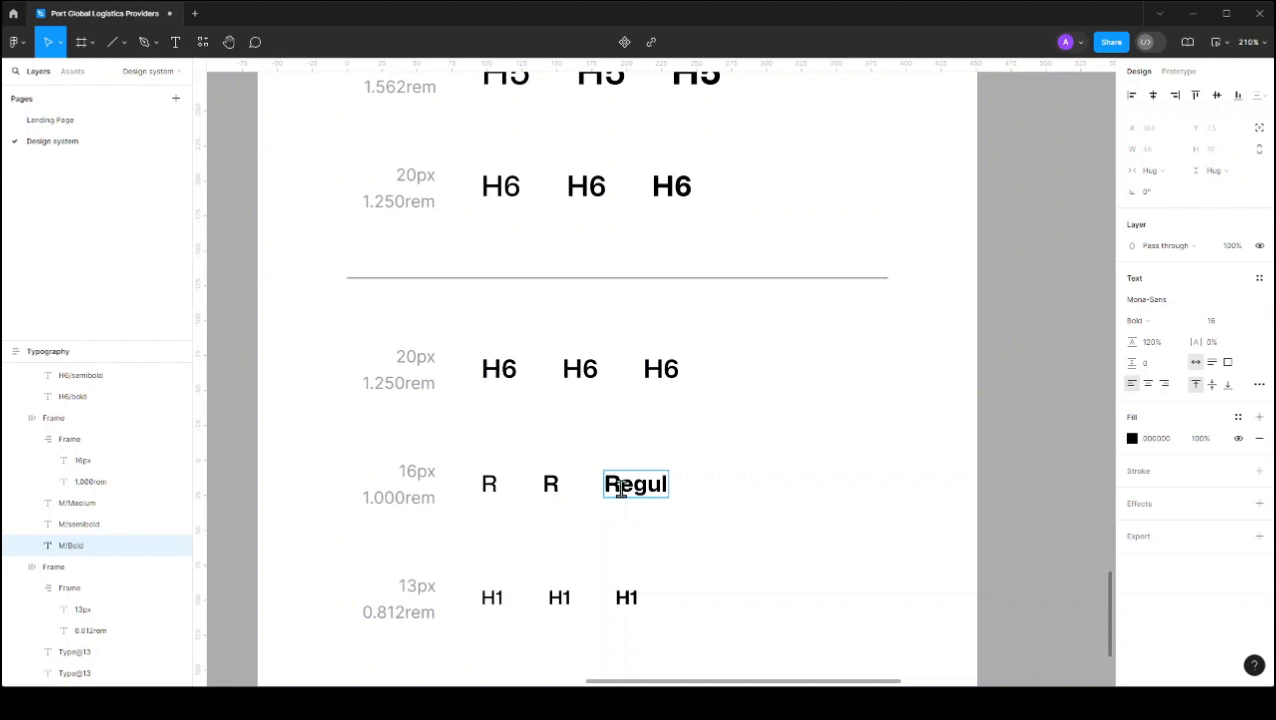
text(ar)
double_click(551, 485)
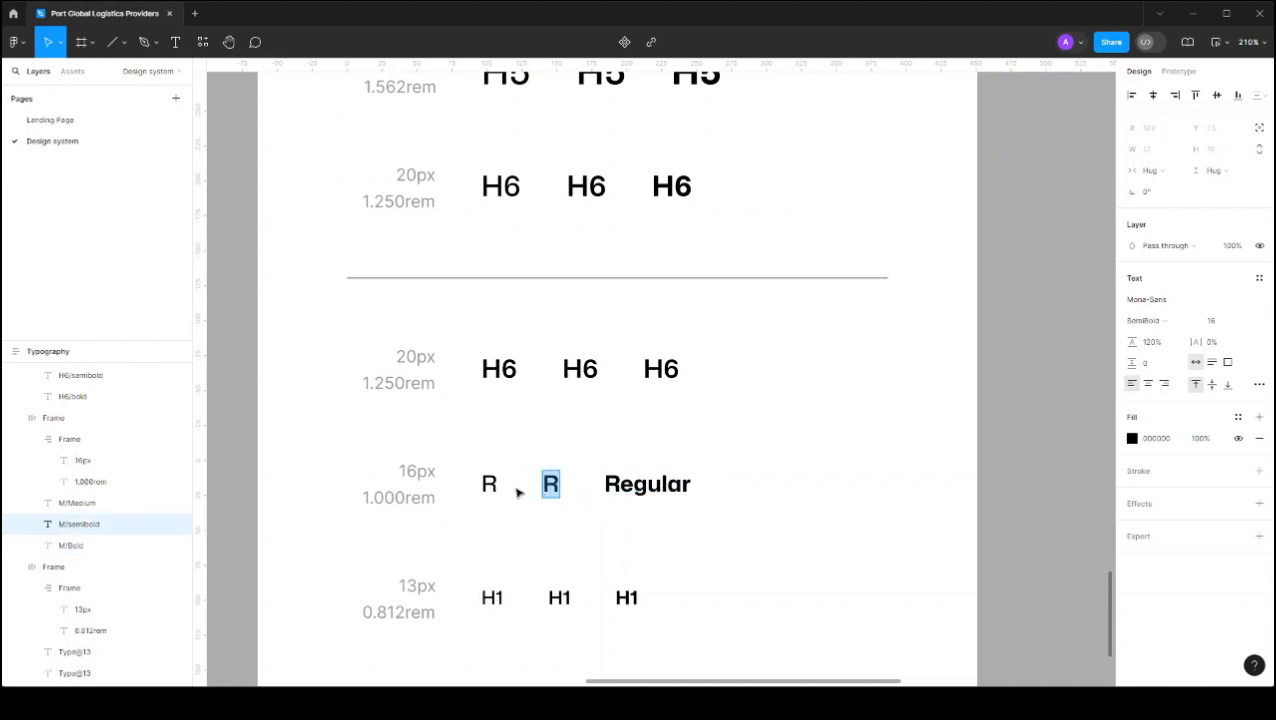
text(Regular)
double_click(489, 484)
text(Regular)
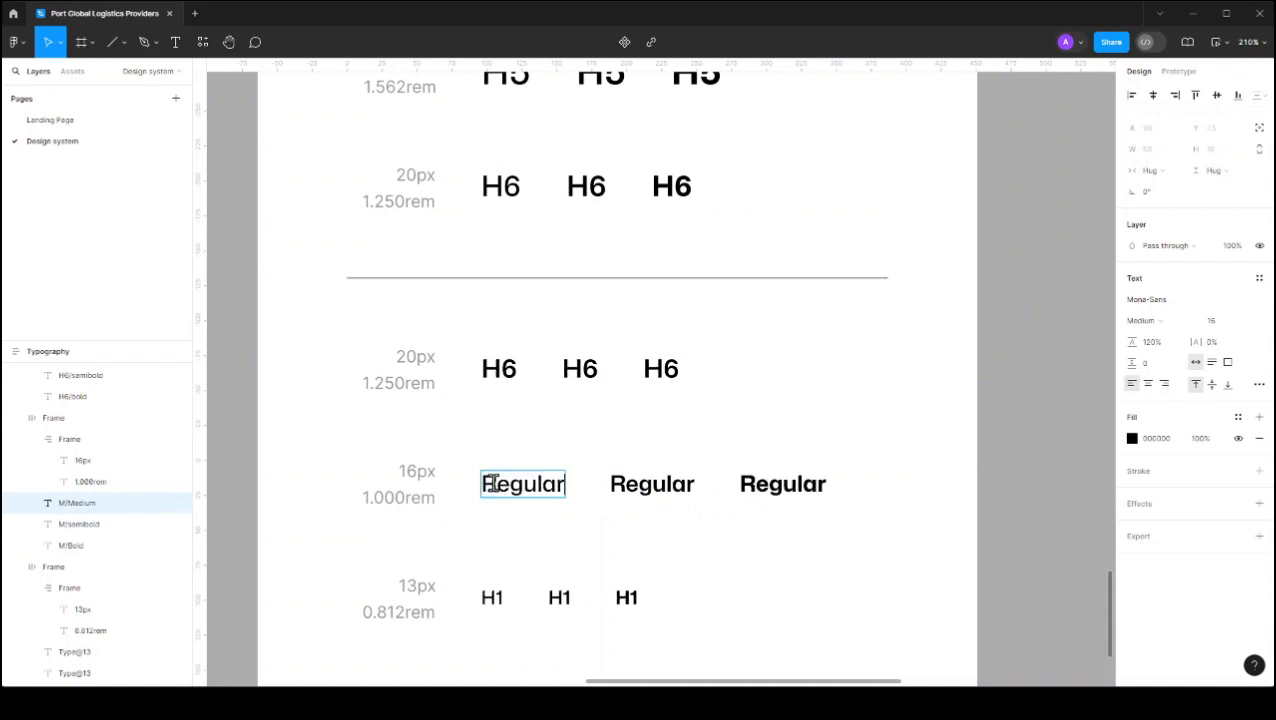
Step: Rename the three 16px sample layers as Regular/Medium, Regular/semibold and Regular/Bold
scroll(605, 465, down, 3)
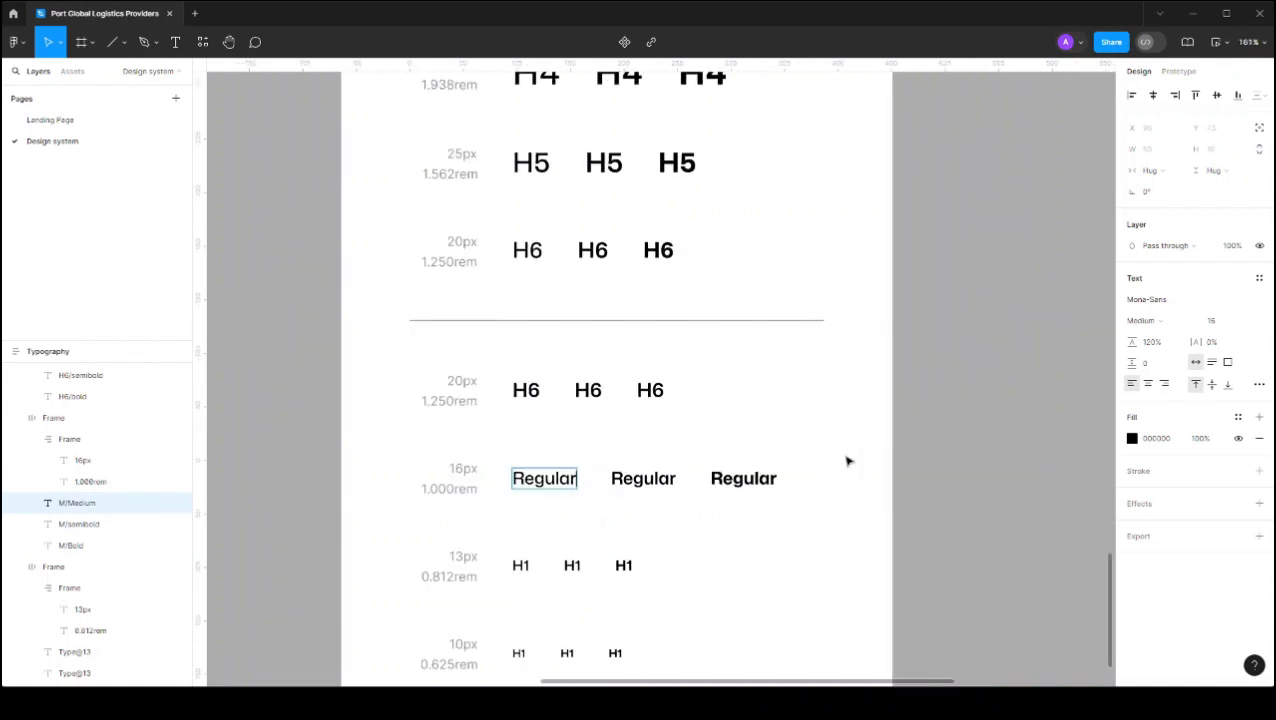
double_click(65, 508)
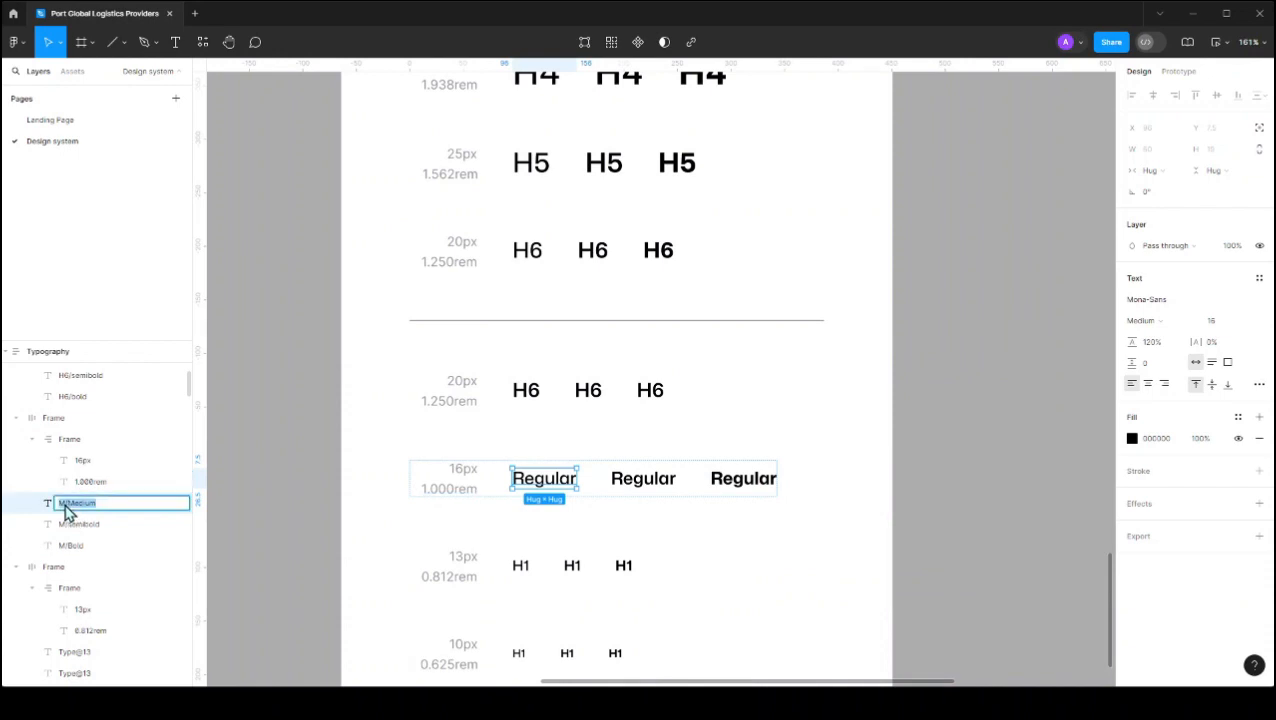
double_click(66, 508)
text(Regular)
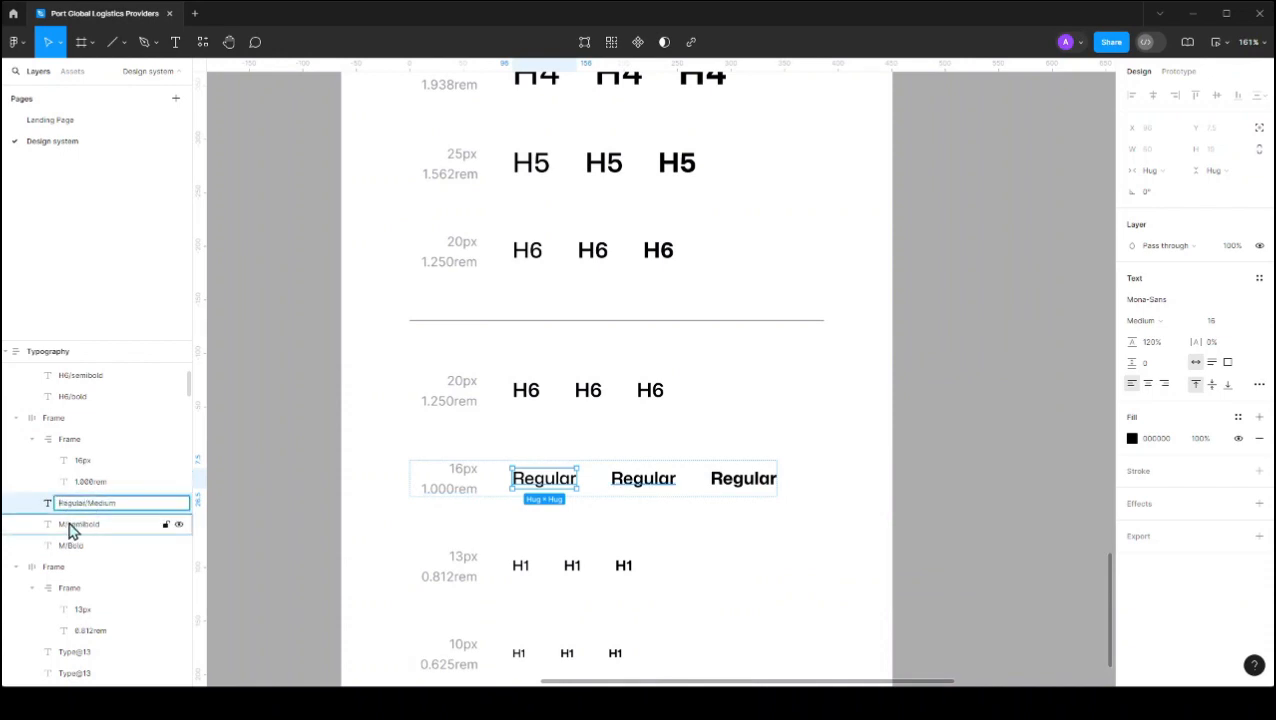
click(68, 527)
double_click(67, 527)
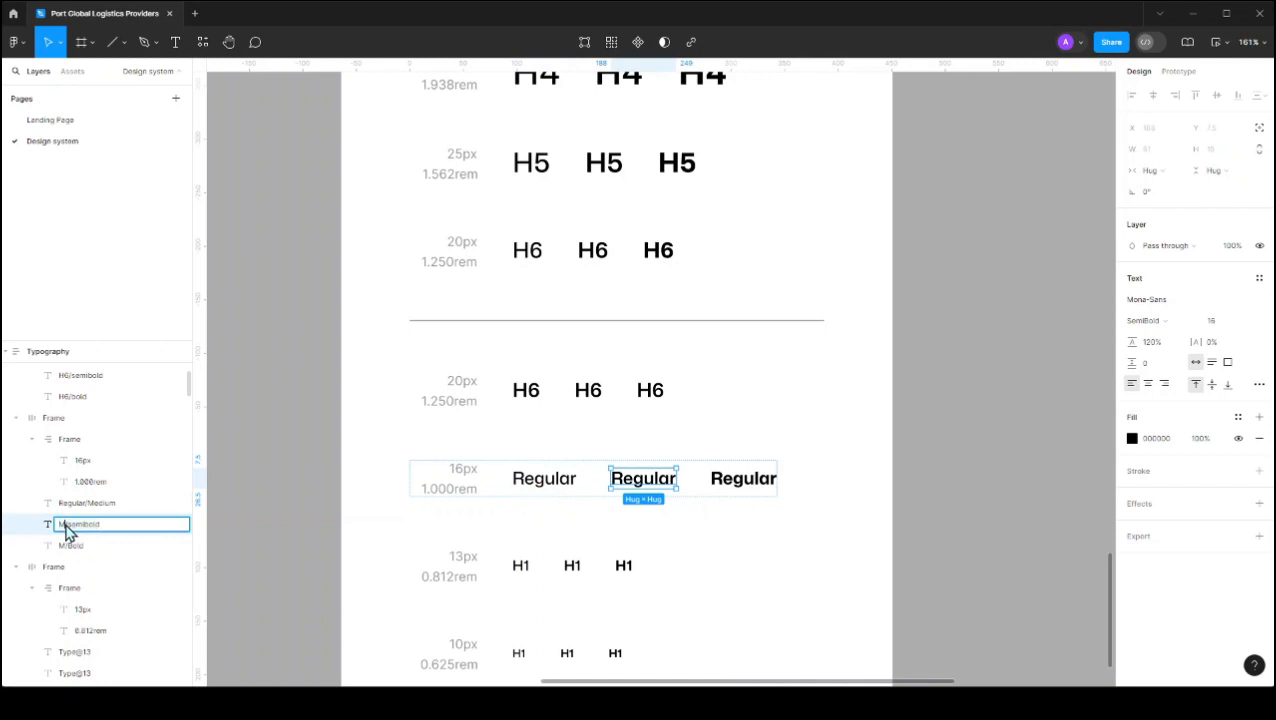
text(Regular/)
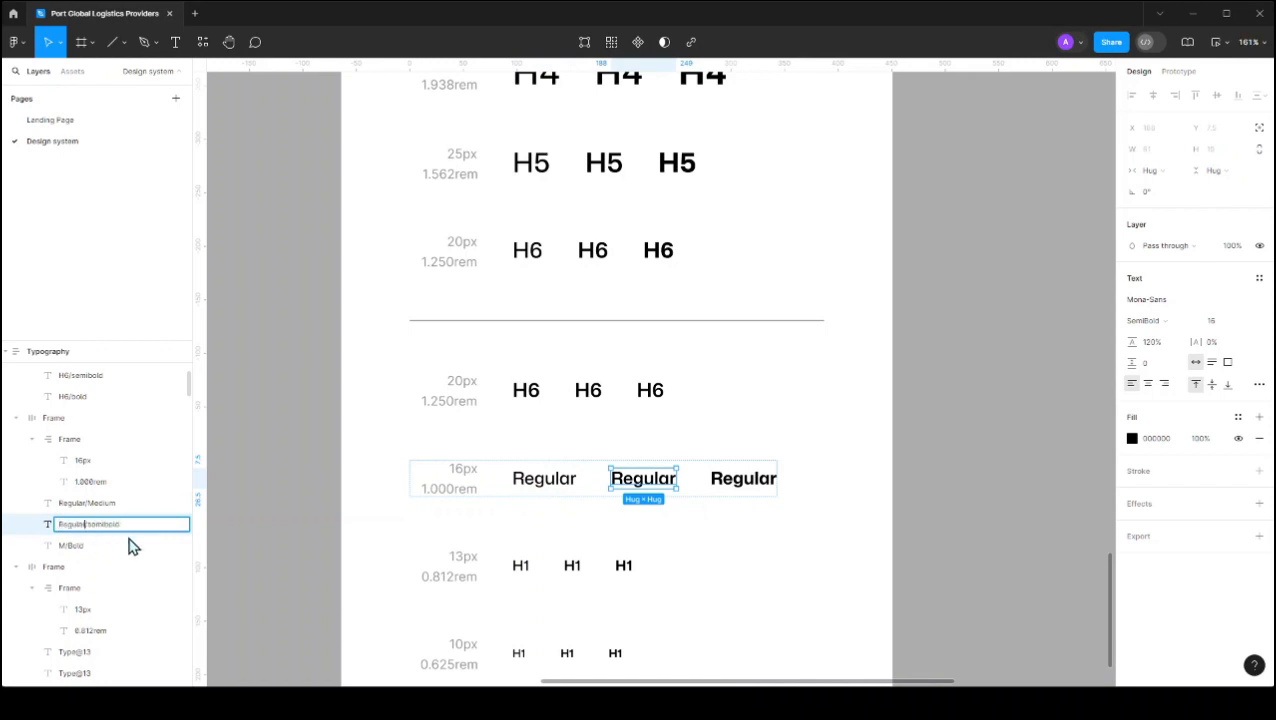
click(69, 548)
double_click(68, 548)
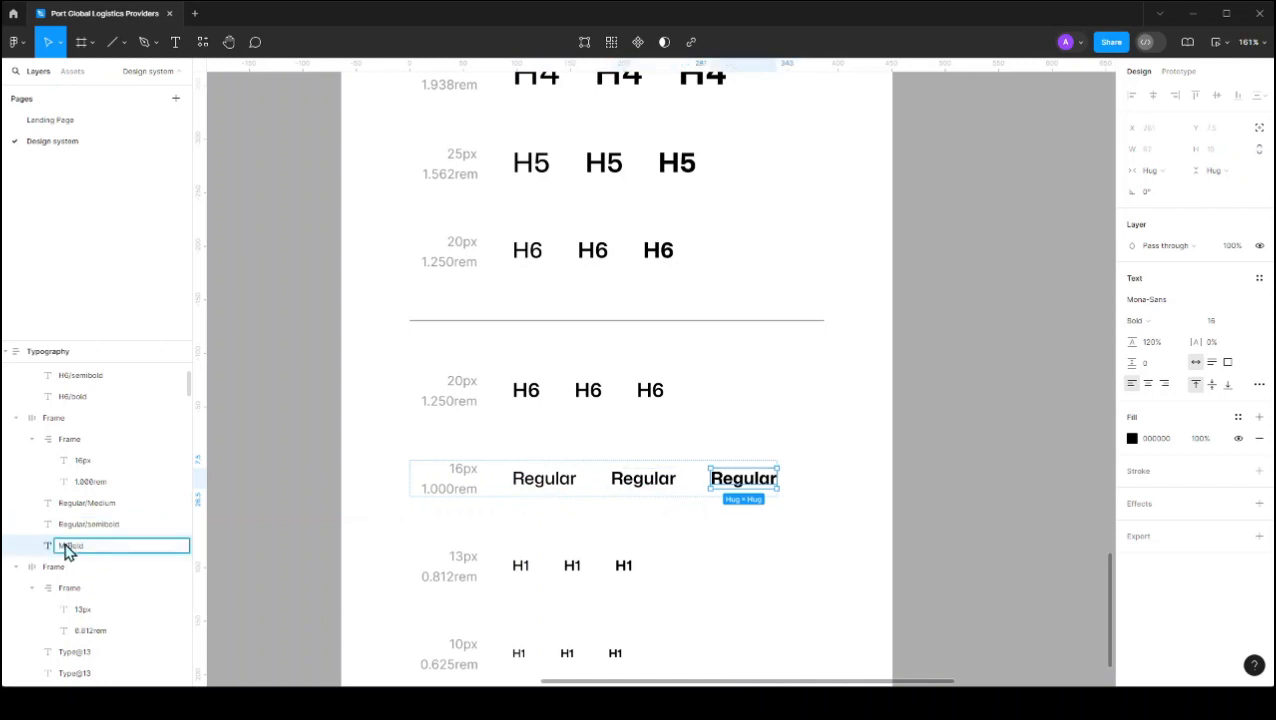
text(Regular/)
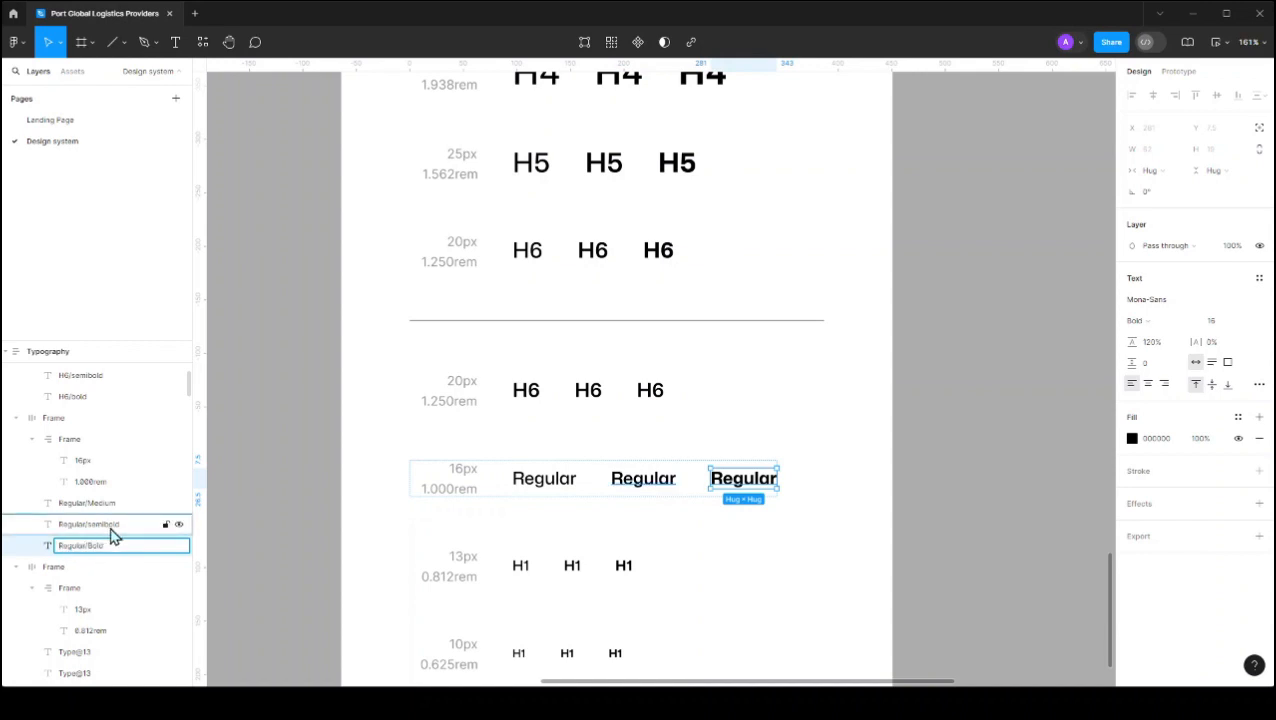
key(Return)
shift+click(558, 478)
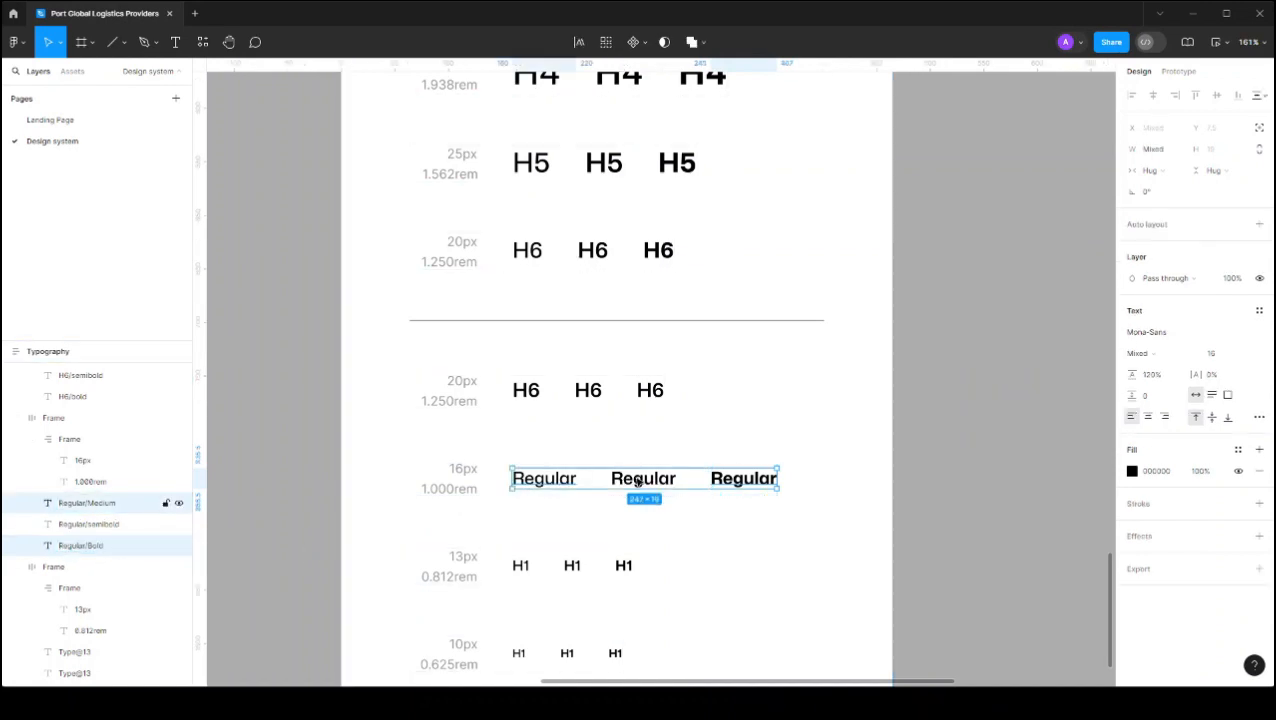
shift+click(638, 481)
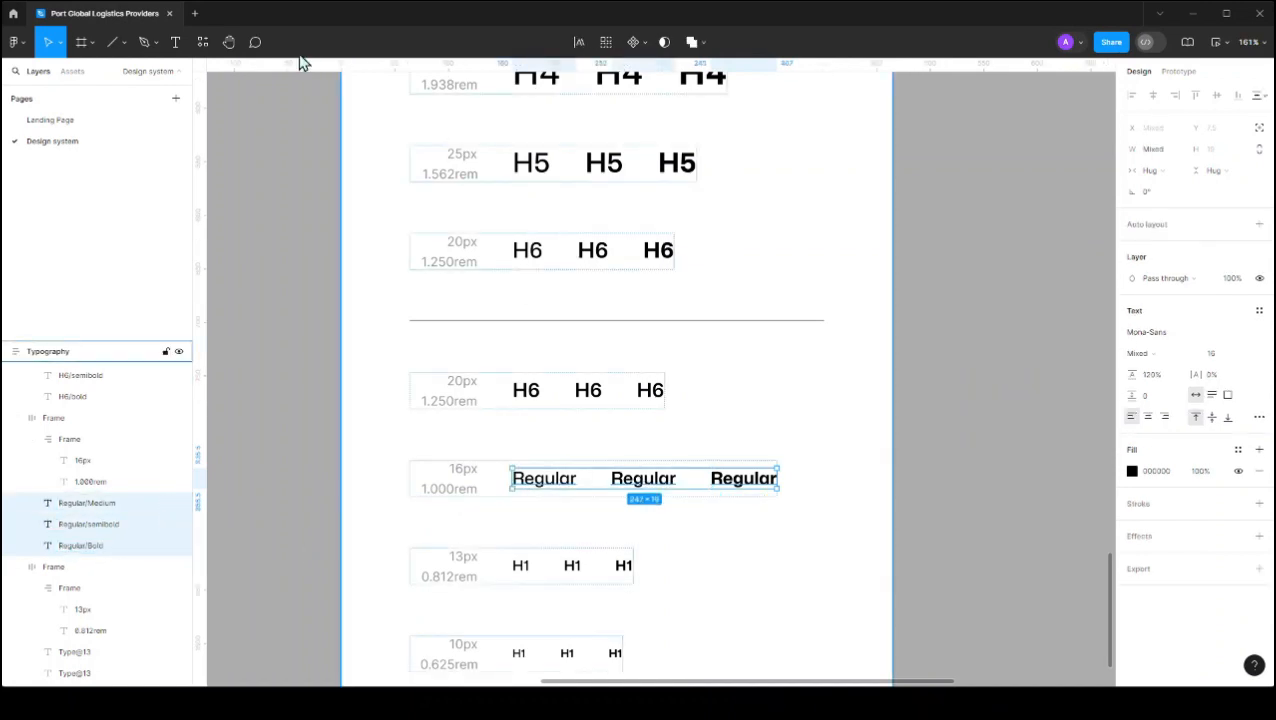
click(202, 41)
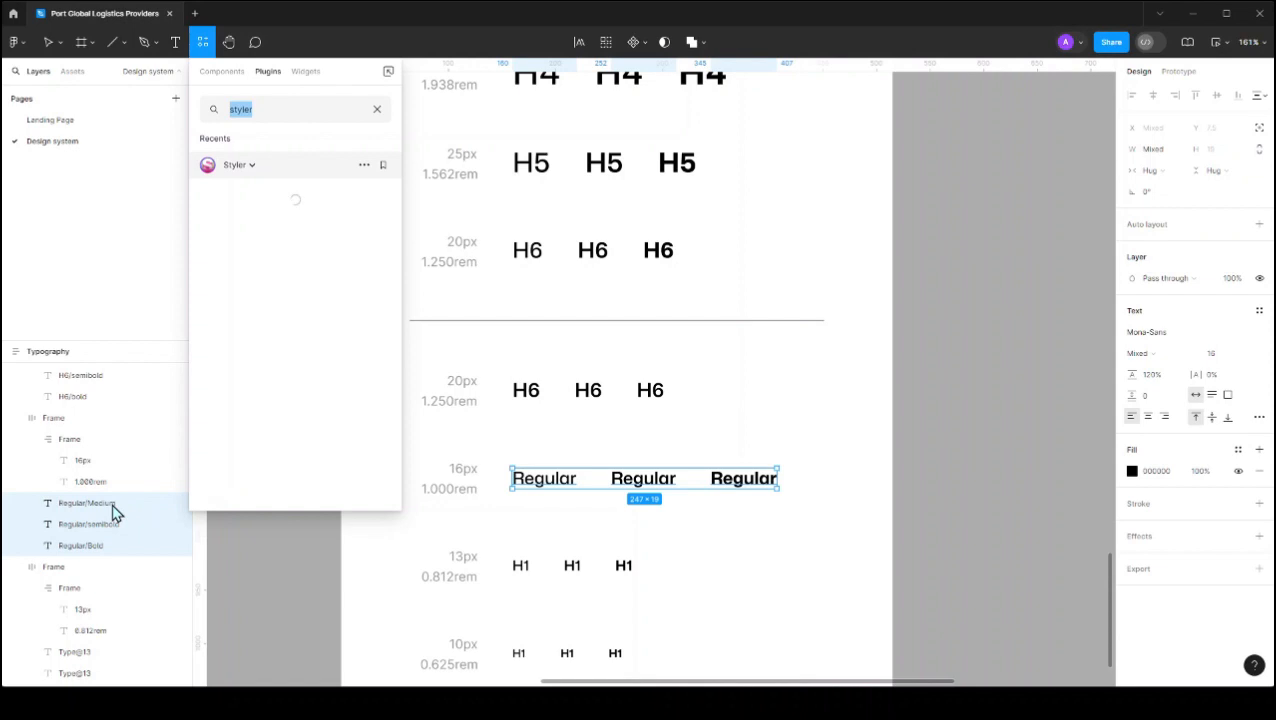
click(996, 396)
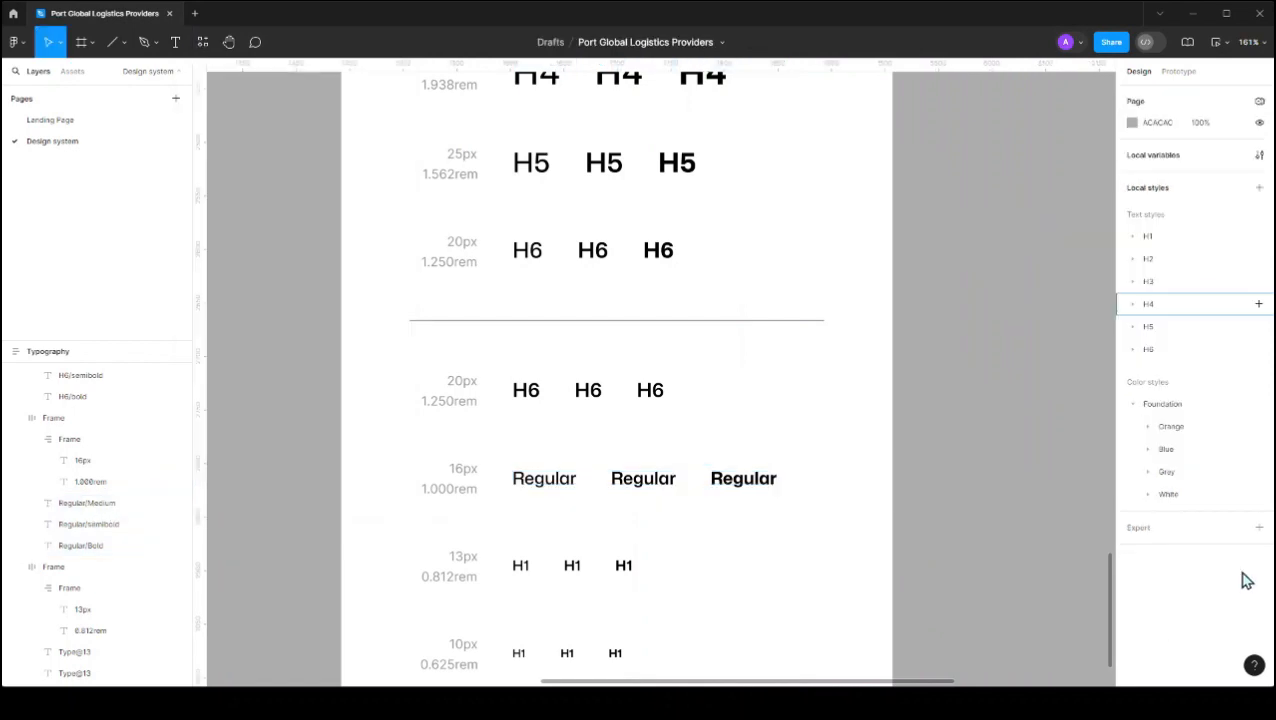
Step: Rename the medium 16px sample layer as Paragraph/Regular/Medium and copy the word Paragraph from its name
double_click(77, 508)
key(Left)
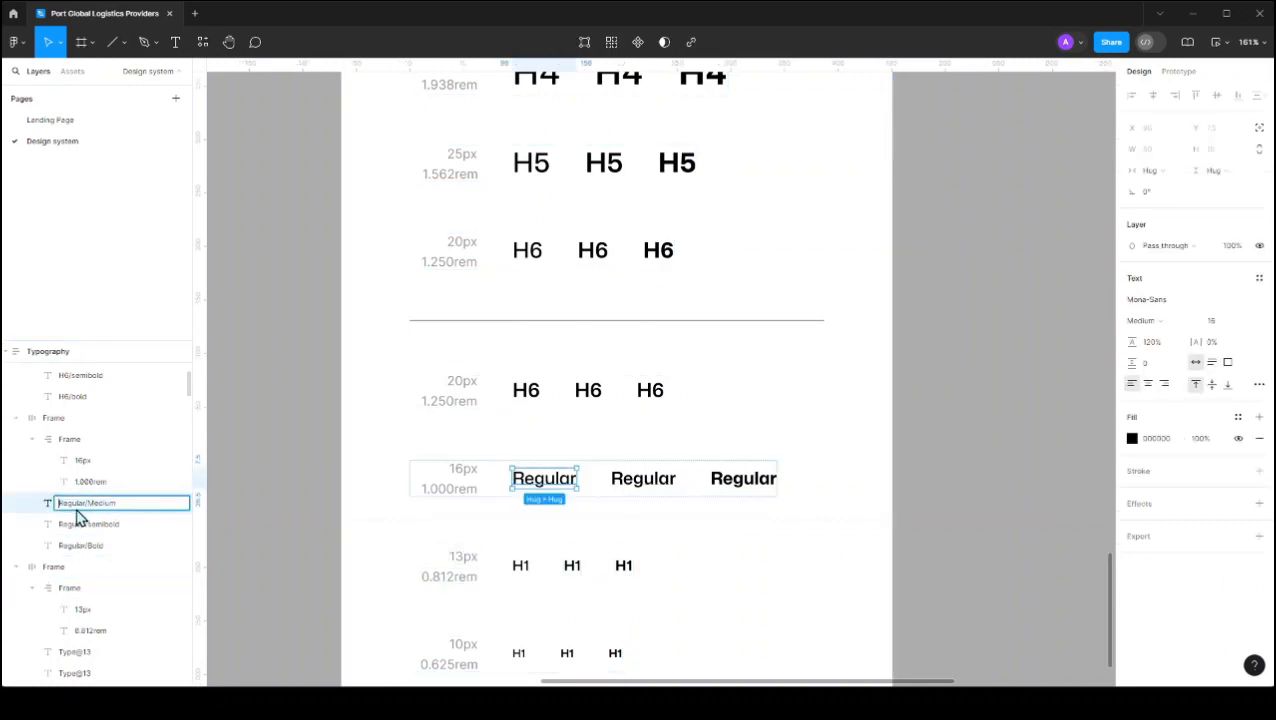
text(Paragraph/)
double_click(66, 507)
key(ctrl+c)
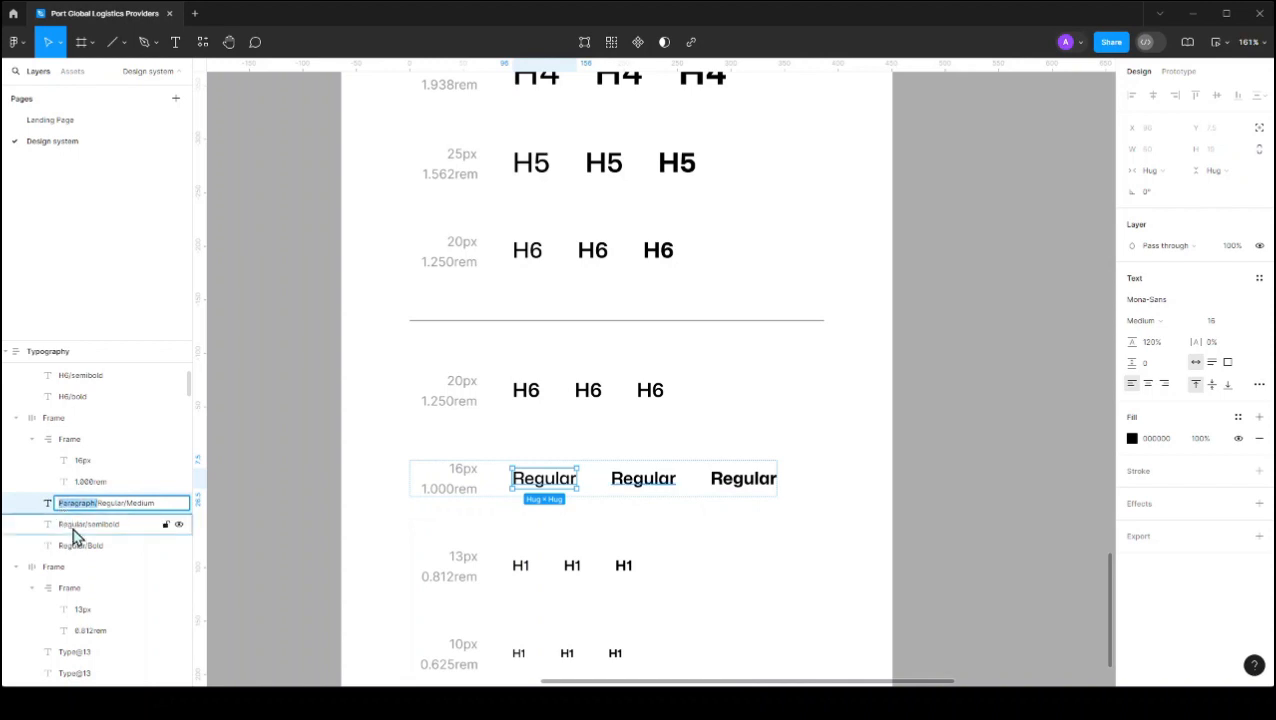
Step: Add the copied Paragraph/ prefix to the semibold and bold 16px layer names, giving Paragraph/Regular/semibold and Paragraph/Regular/Bold
double_click(72, 528)
key(Home)
key(ctrl+v)
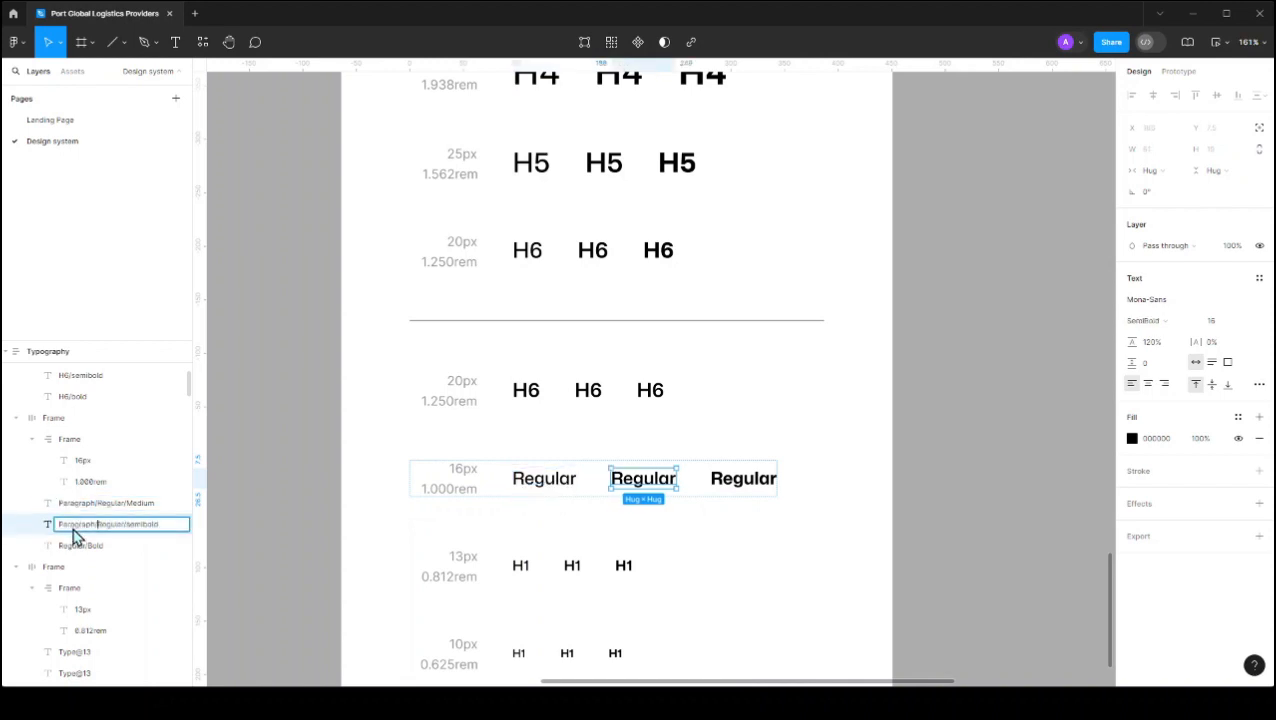
text(/)
key(Return)
click(88, 545)
double_click(90, 548)
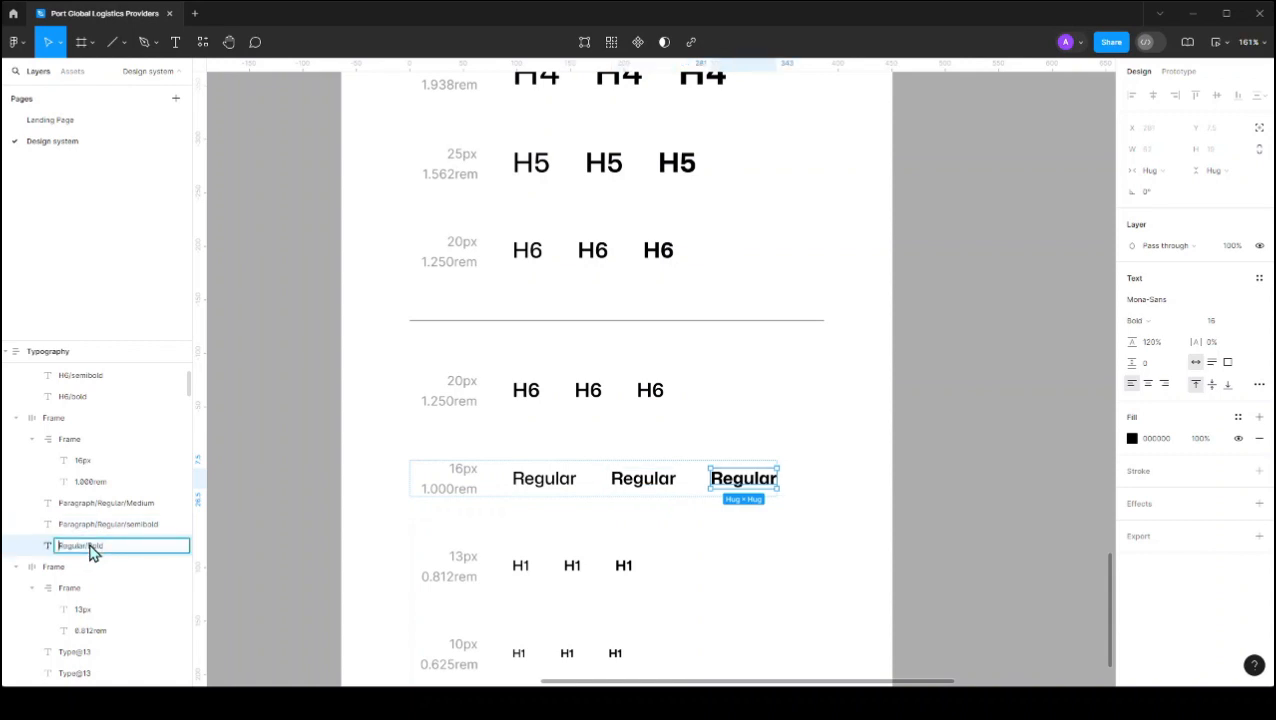
key(Home)
key(ctrl+v)
text(/)
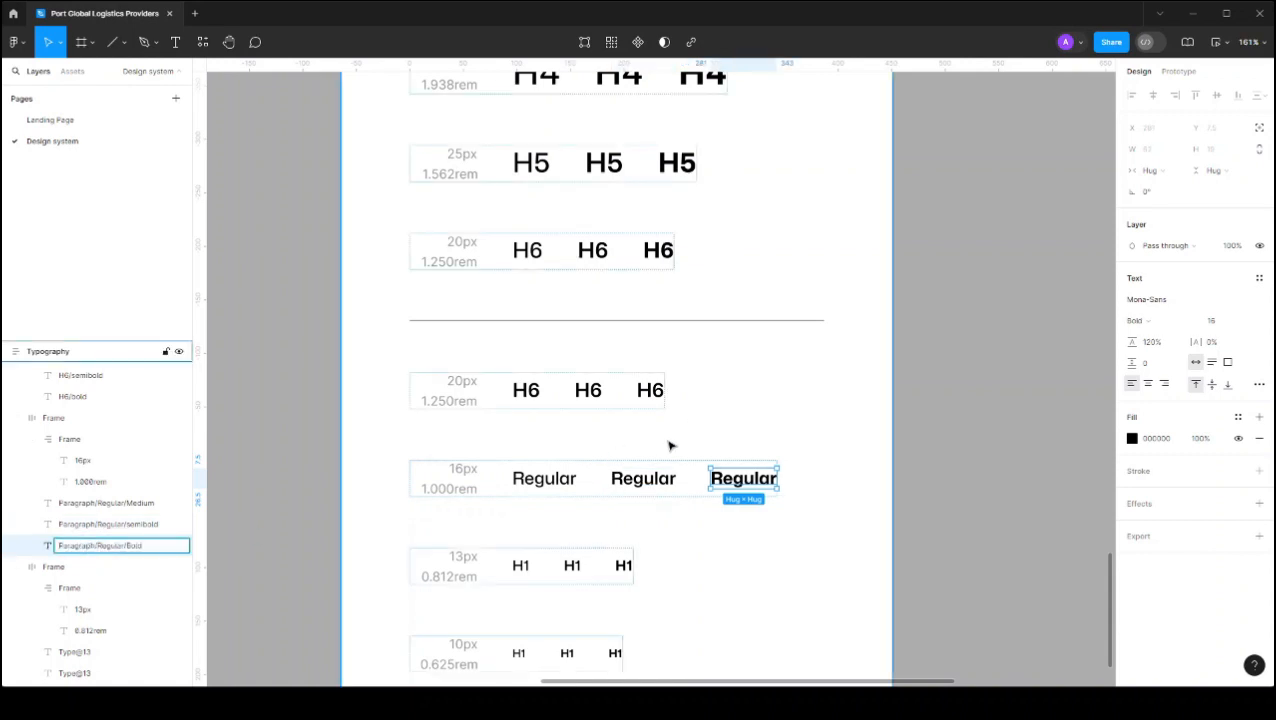
Step: Generate text styles from the three 16px Regular samples with the Styler plugin and collapse the Regular group under Paragraph in the local styles
key(Return)
click(1085, 413)
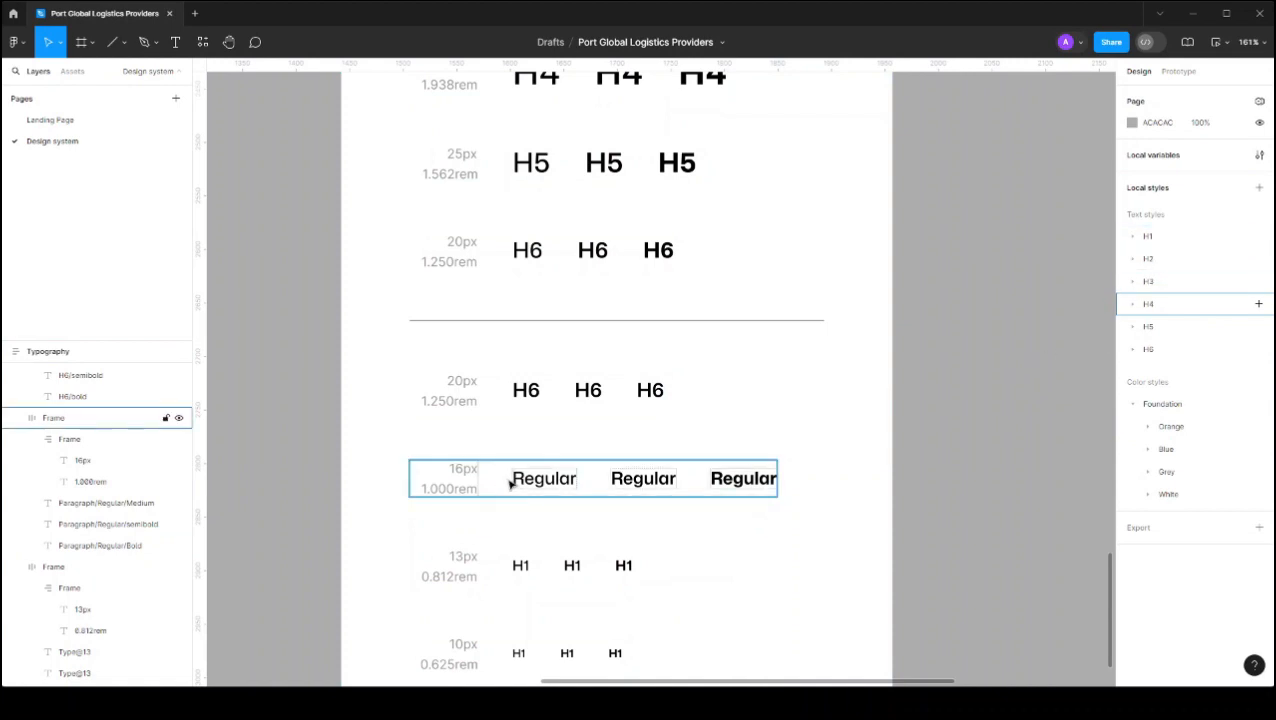
click(570, 482)
shift+click(645, 480)
shift+click(748, 482)
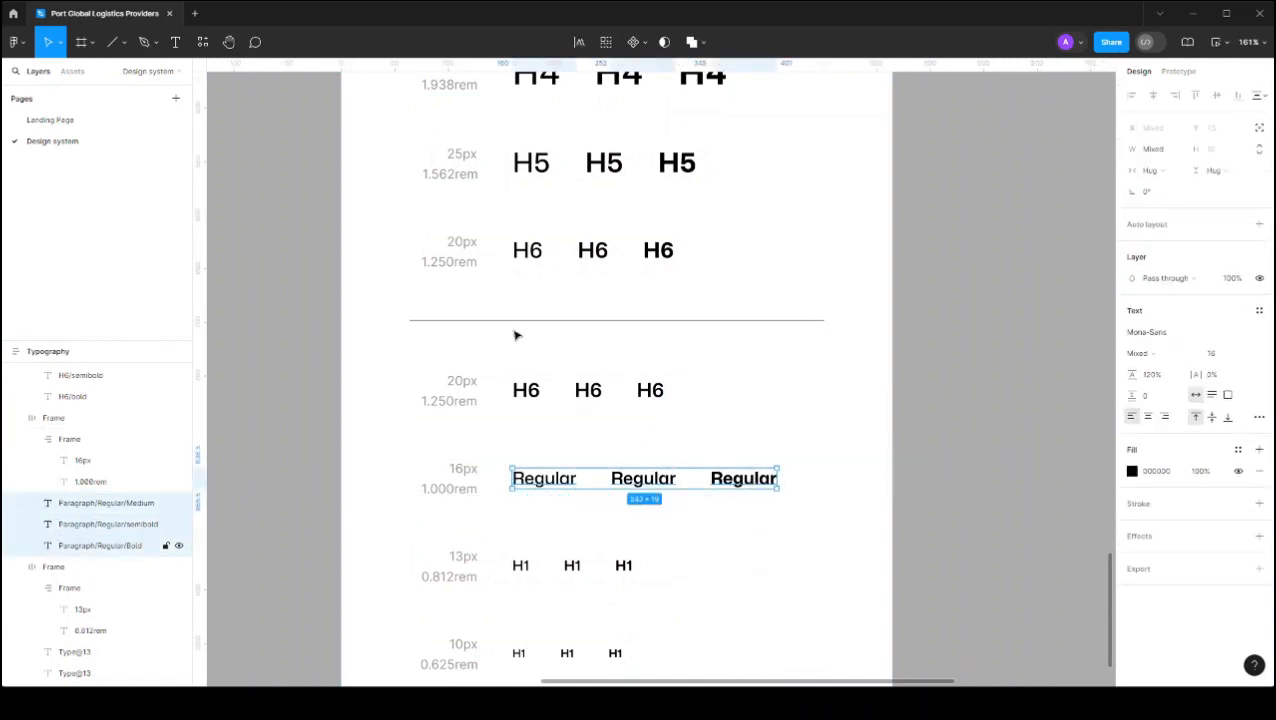
click(203, 42)
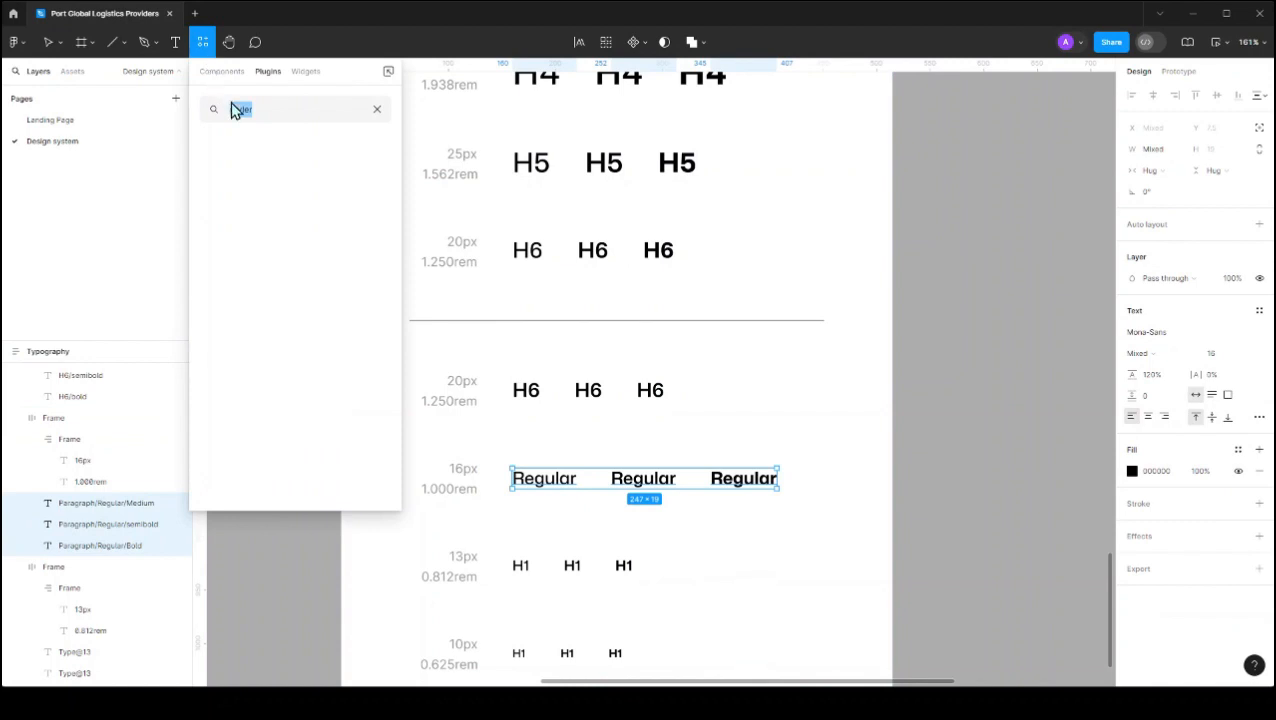
click(255, 170)
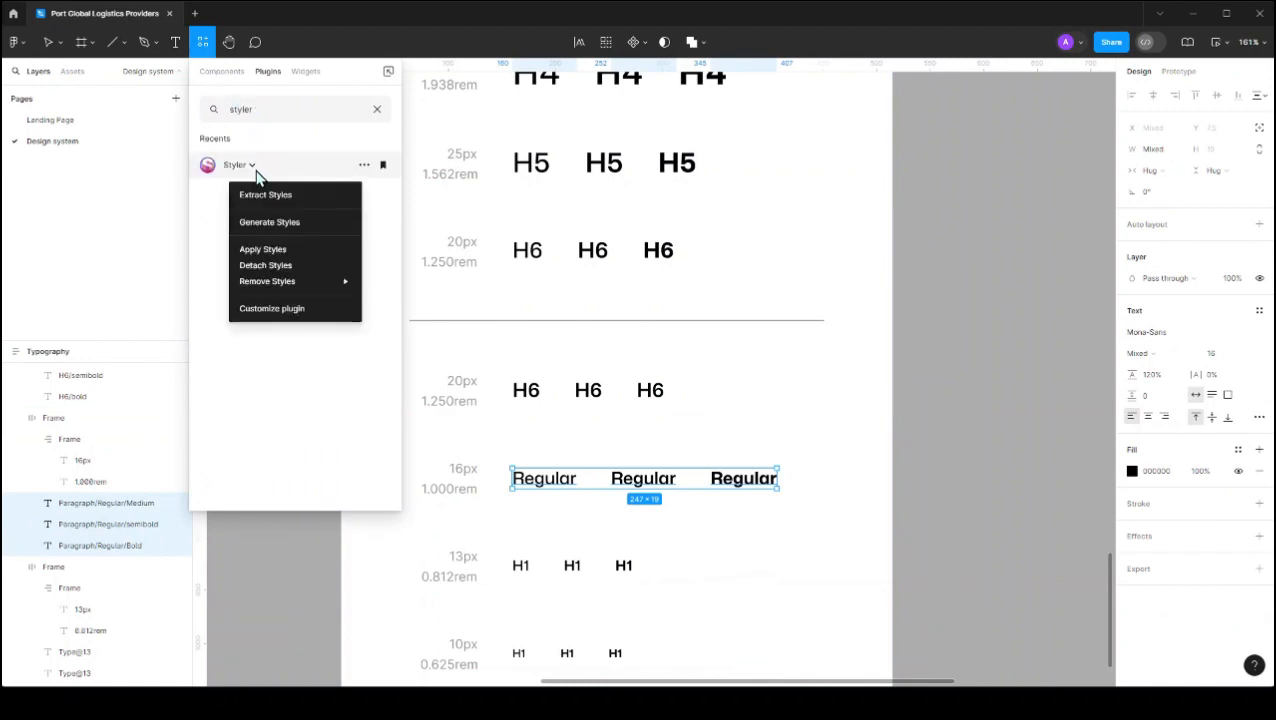
click(267, 224)
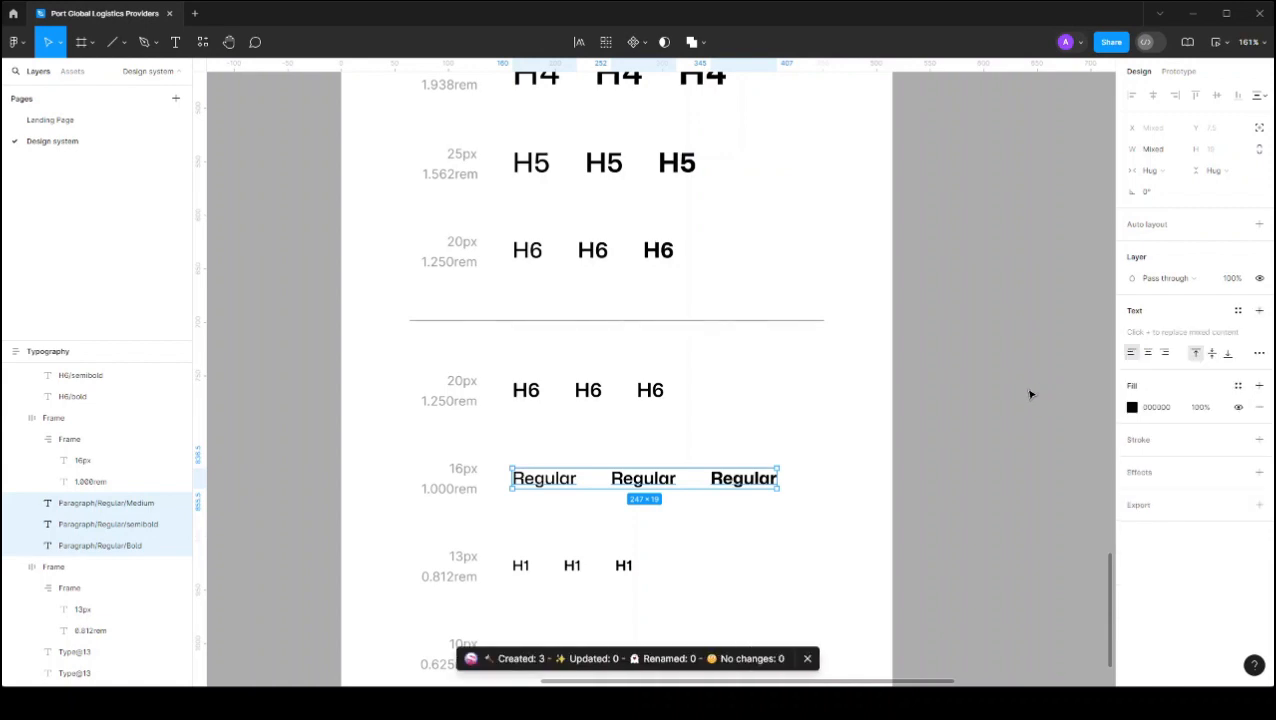
click(626, 619)
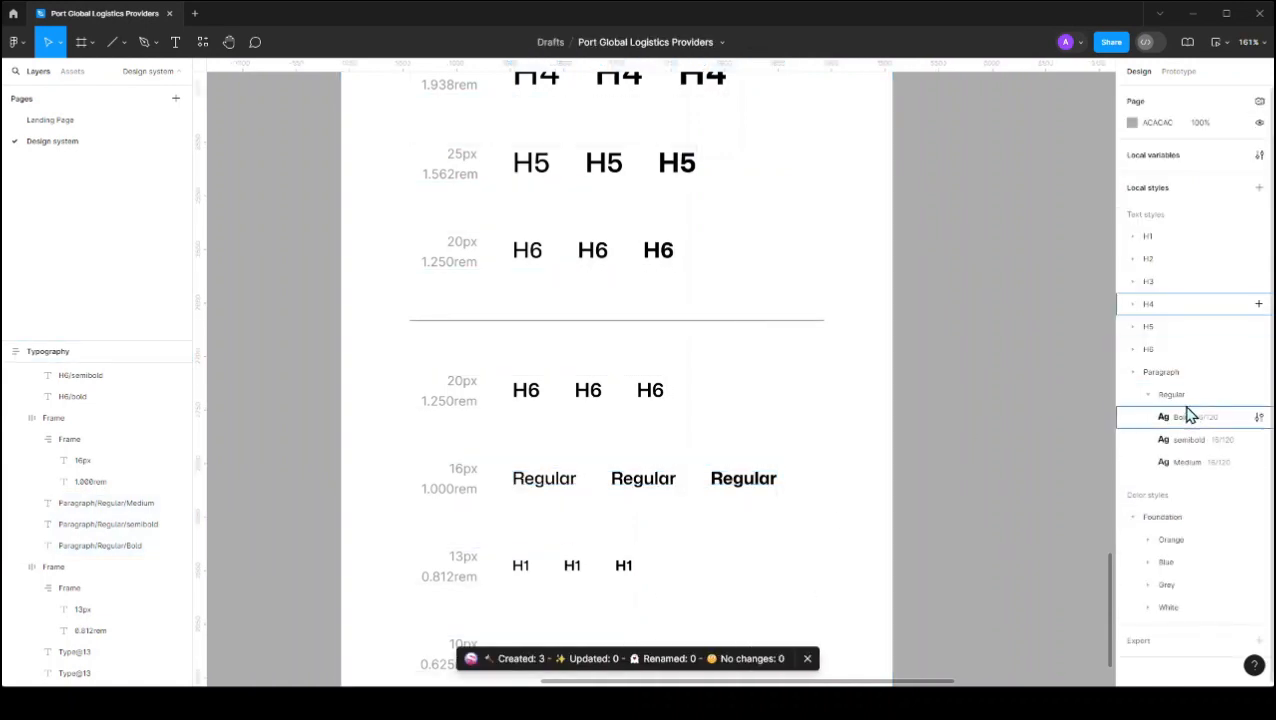
click(1149, 398)
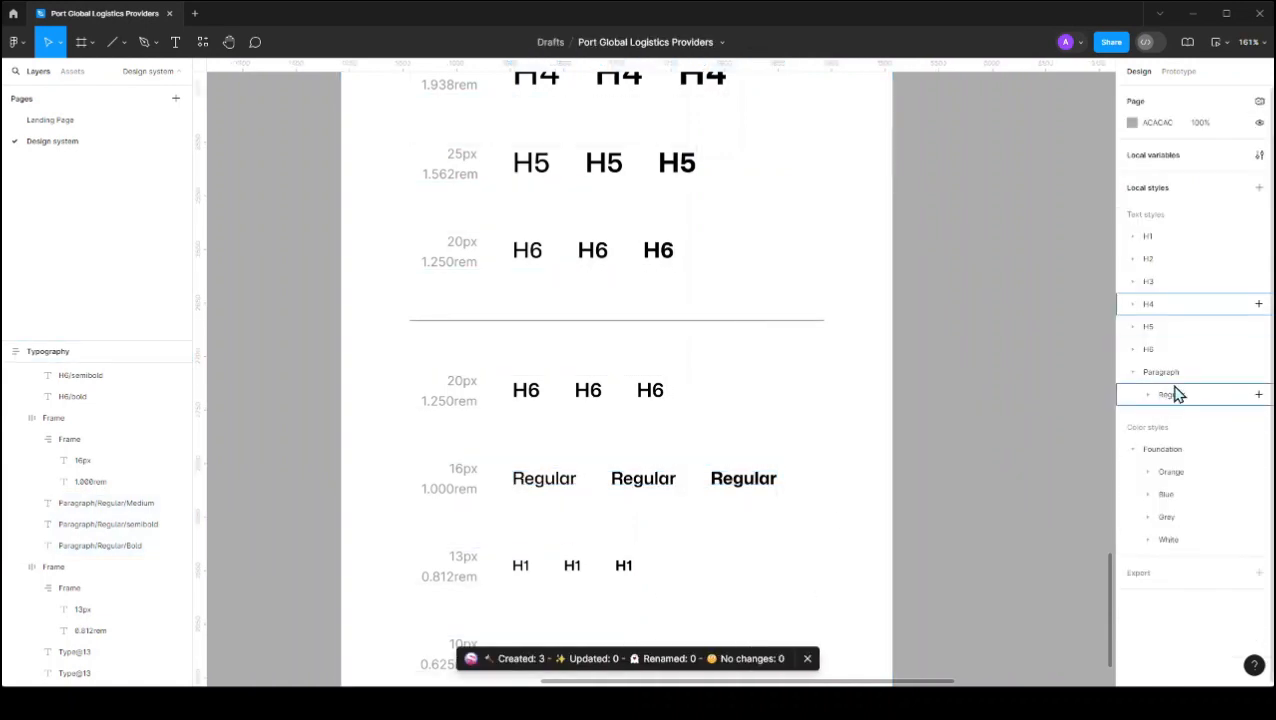
click(522, 568)
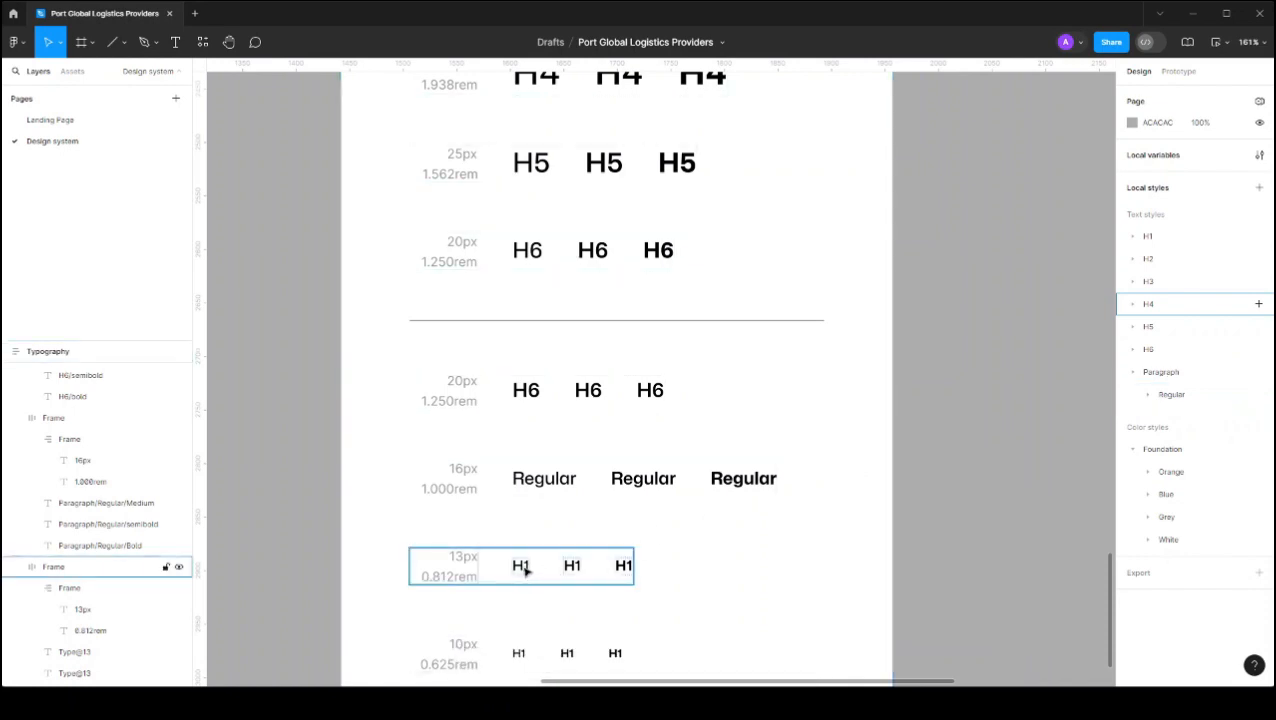
click(567, 562)
scroll(521, 610, down, 2)
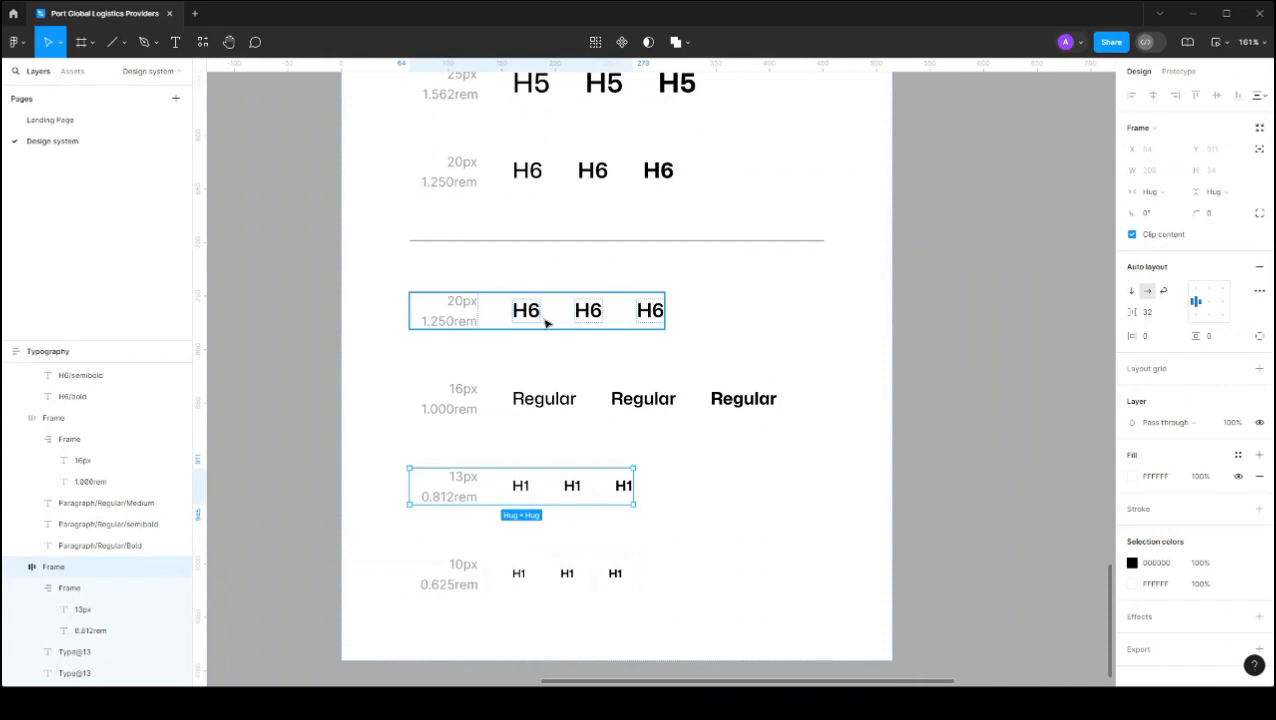
click(1014, 357)
Step: Delete the stray Shipping Details and H1 texts lying outside the Typography frame
scroll(1014, 357, up, 3)
scroll(1014, 357, down, 5)
scroll(1005, 357, right, 3)
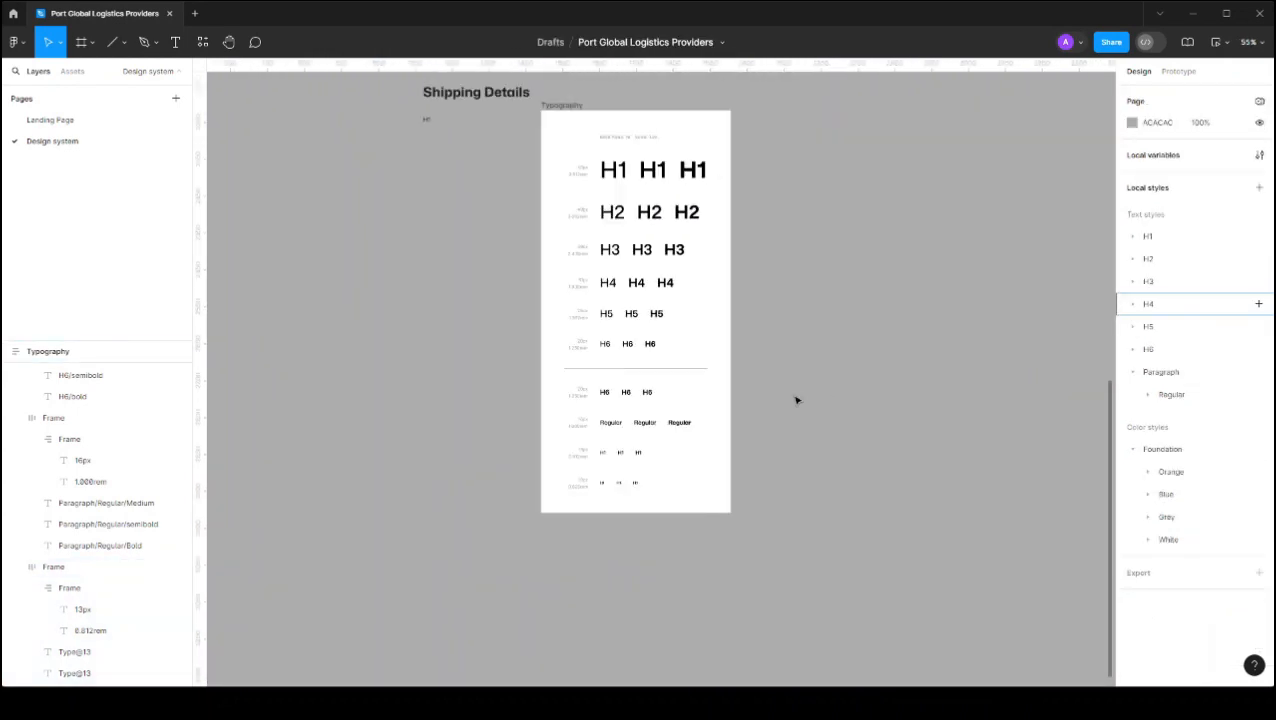
scroll(796, 400, up, 3)
drag(422, 285, 425, 279)
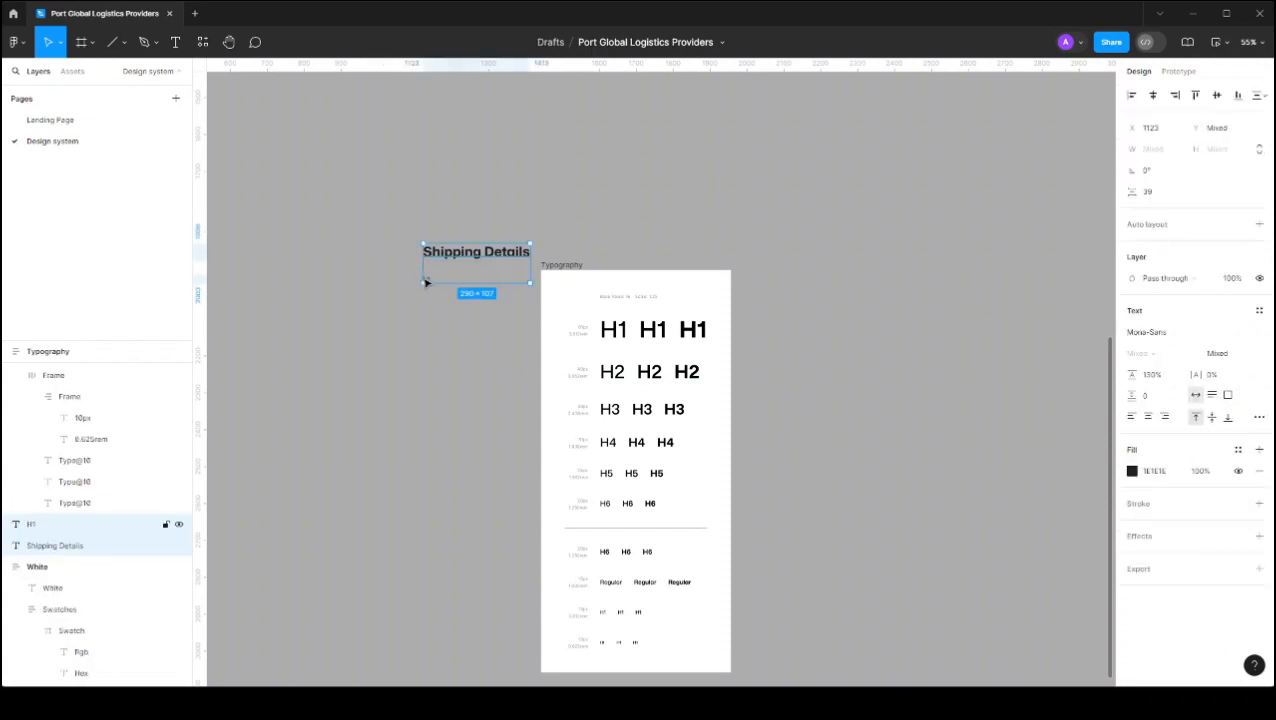
key(Delete)
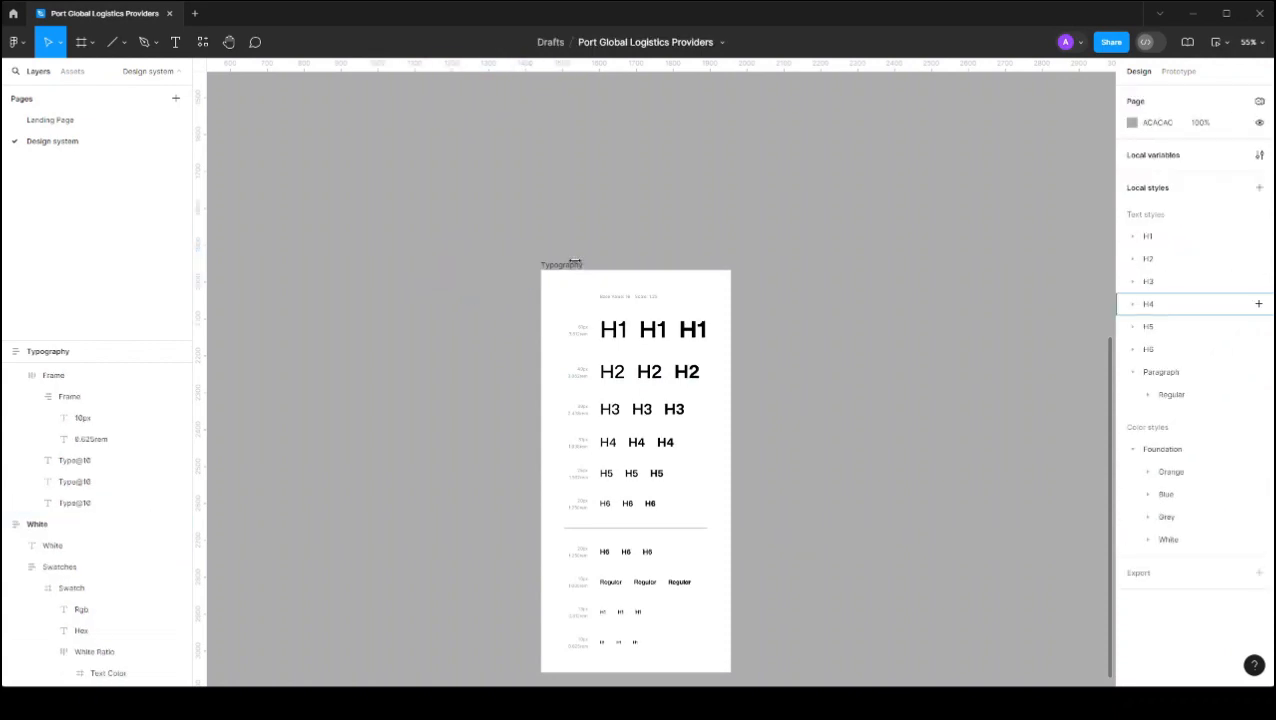
Step: Move the Typography frame beside the White palette, top-aligned with the color palettes and spaced equally with them
click(610, 403)
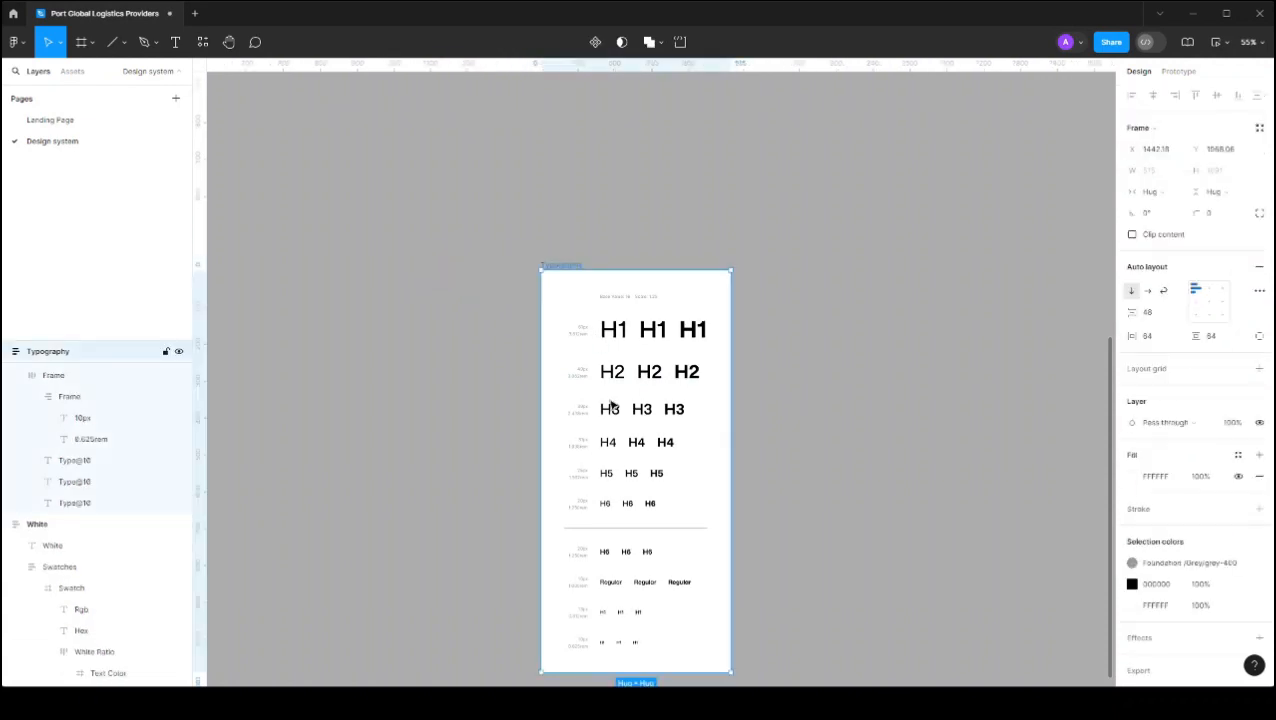
scroll(610, 403, down, 5)
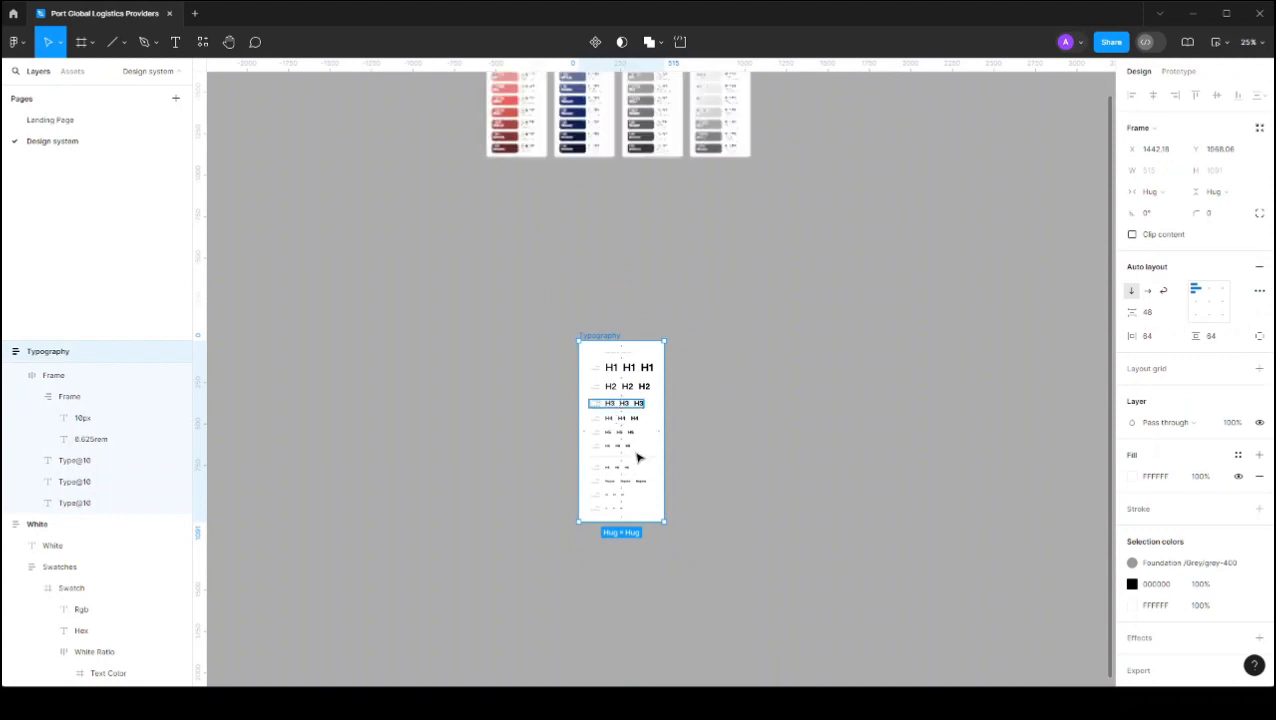
scroll(637, 457, up, 2)
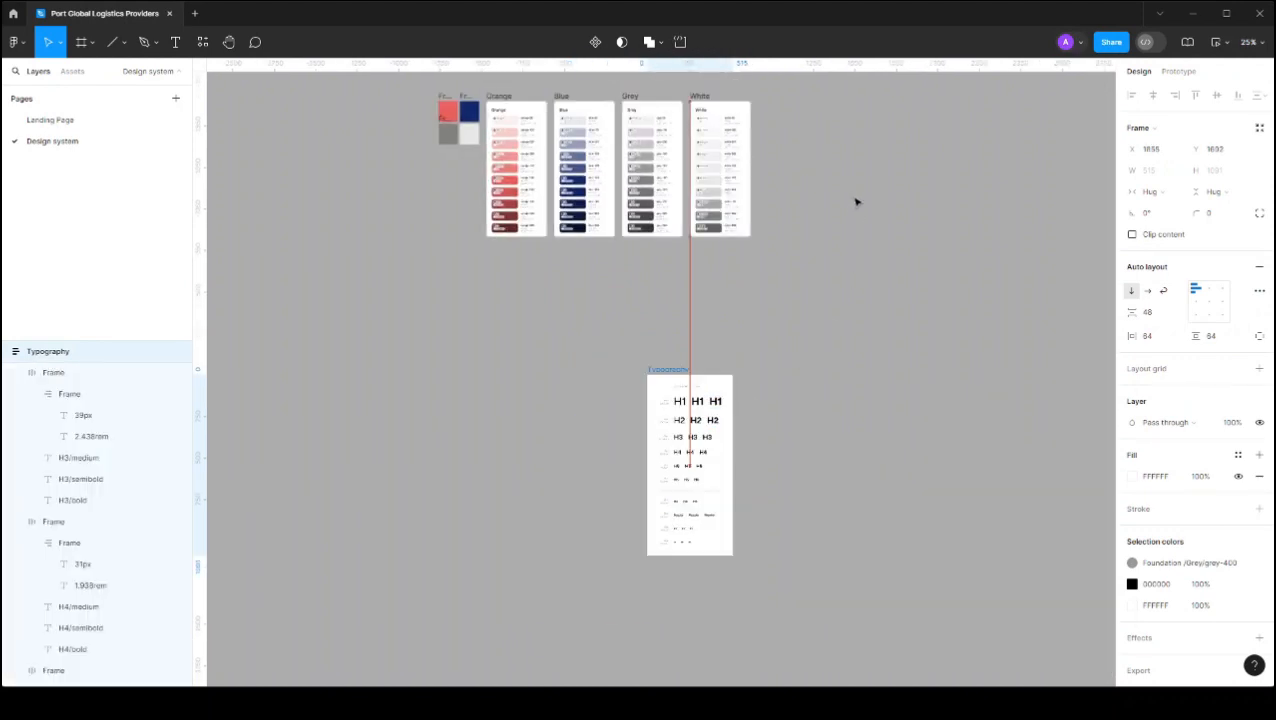
drag(856, 202, 820, 167)
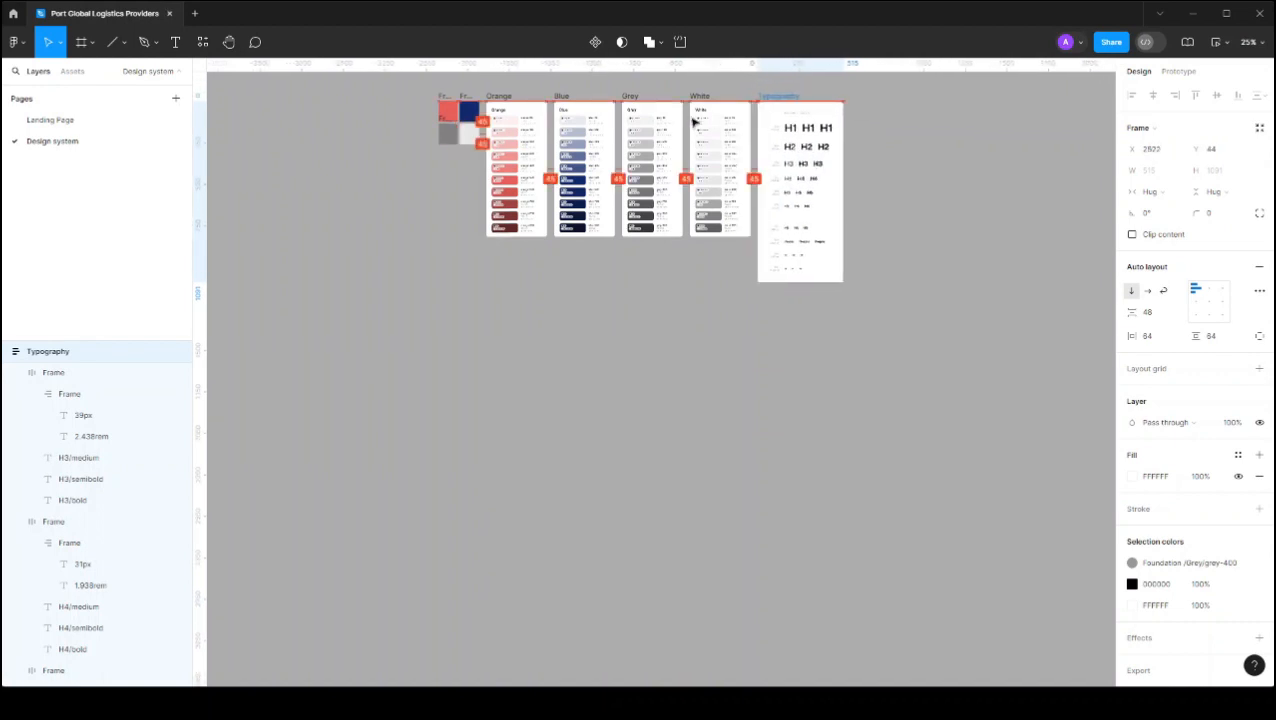
ctrl+scroll(675, 97, up, 5)
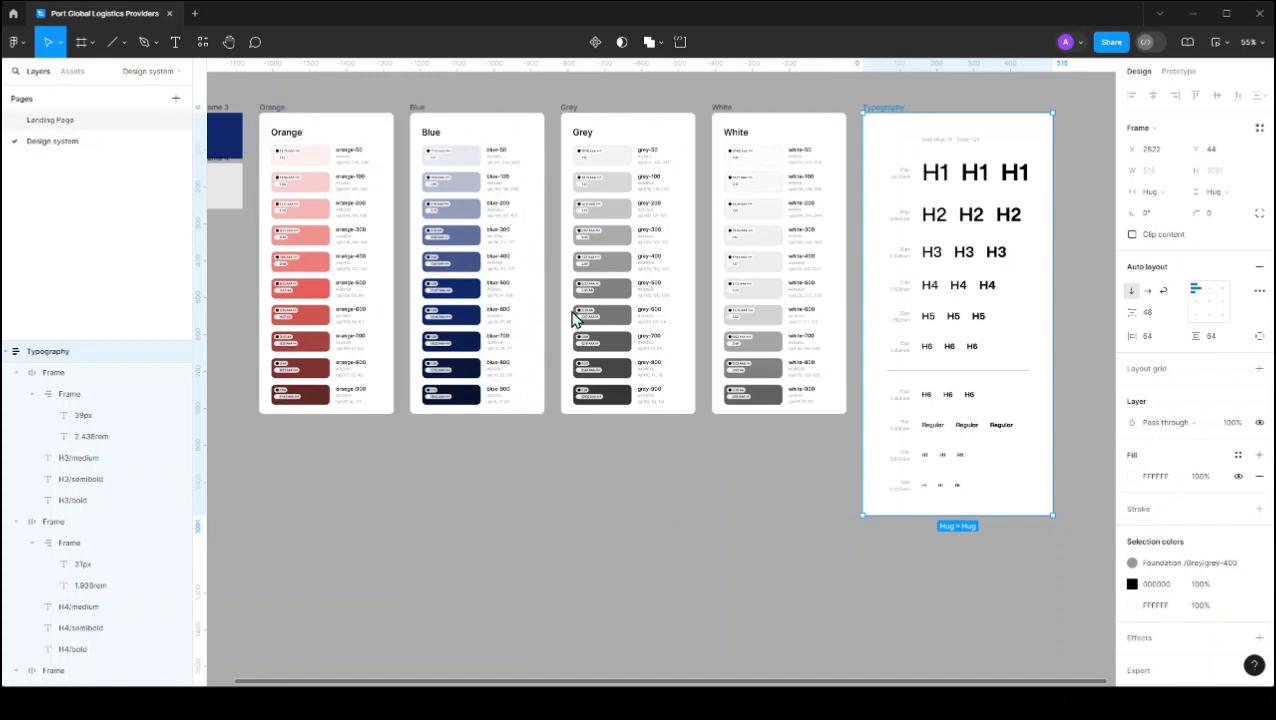
Step: Switch to the Landing Page page and review the home page's header, hero and Shipping Details sections
key(Page_Up)
scroll(778, 377, up, 8)
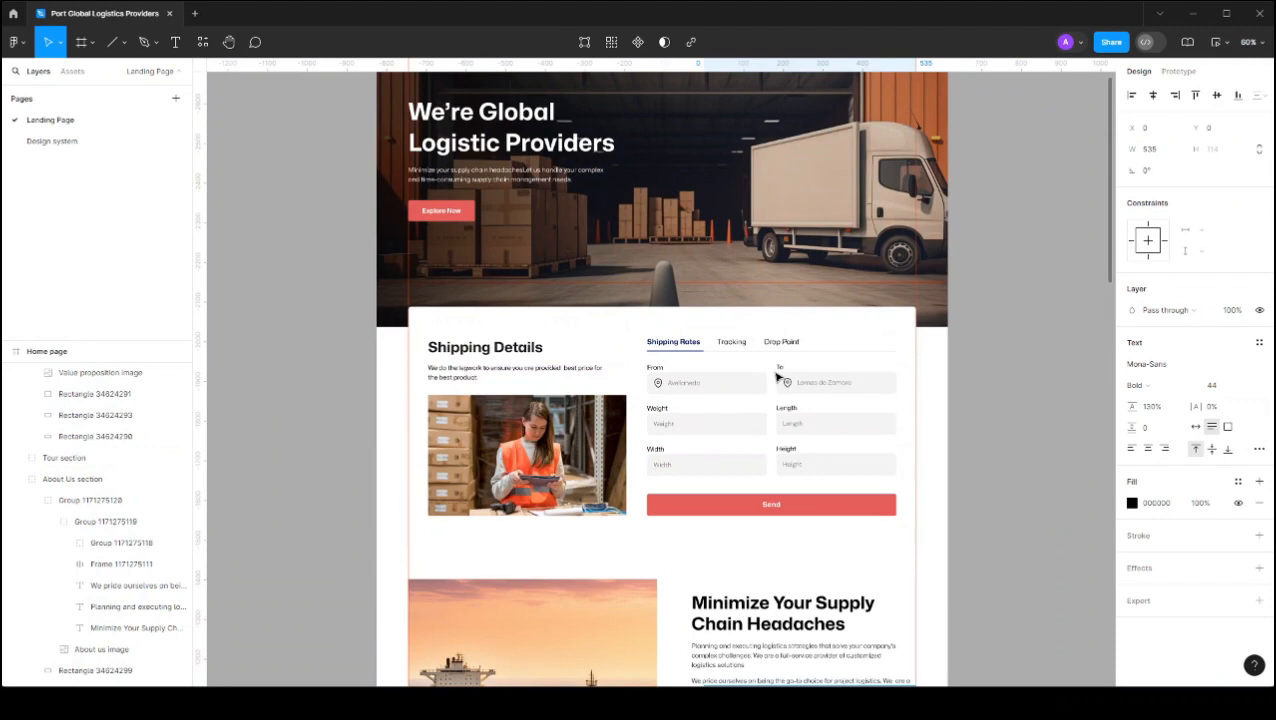
scroll(628, 376, up, 3)
scroll(604, 416, up, 3)
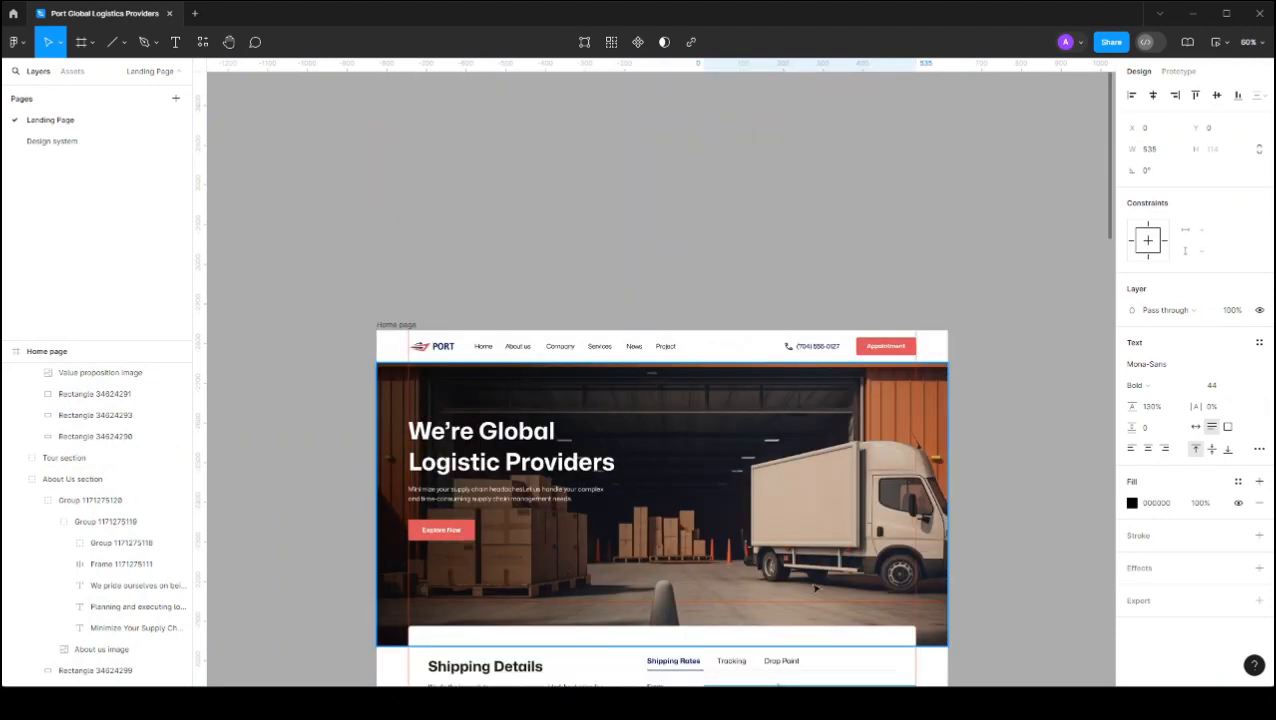
scroll(816, 524, down, 2)
scroll(817, 527, down, 3)
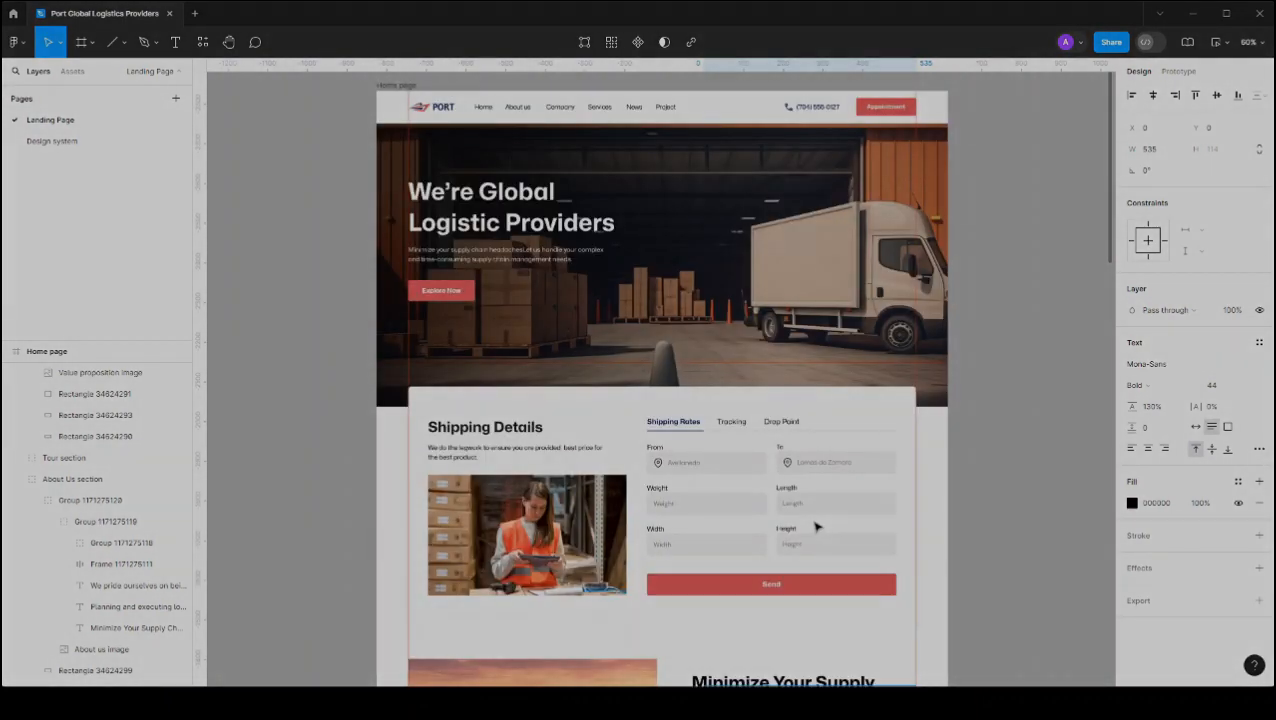